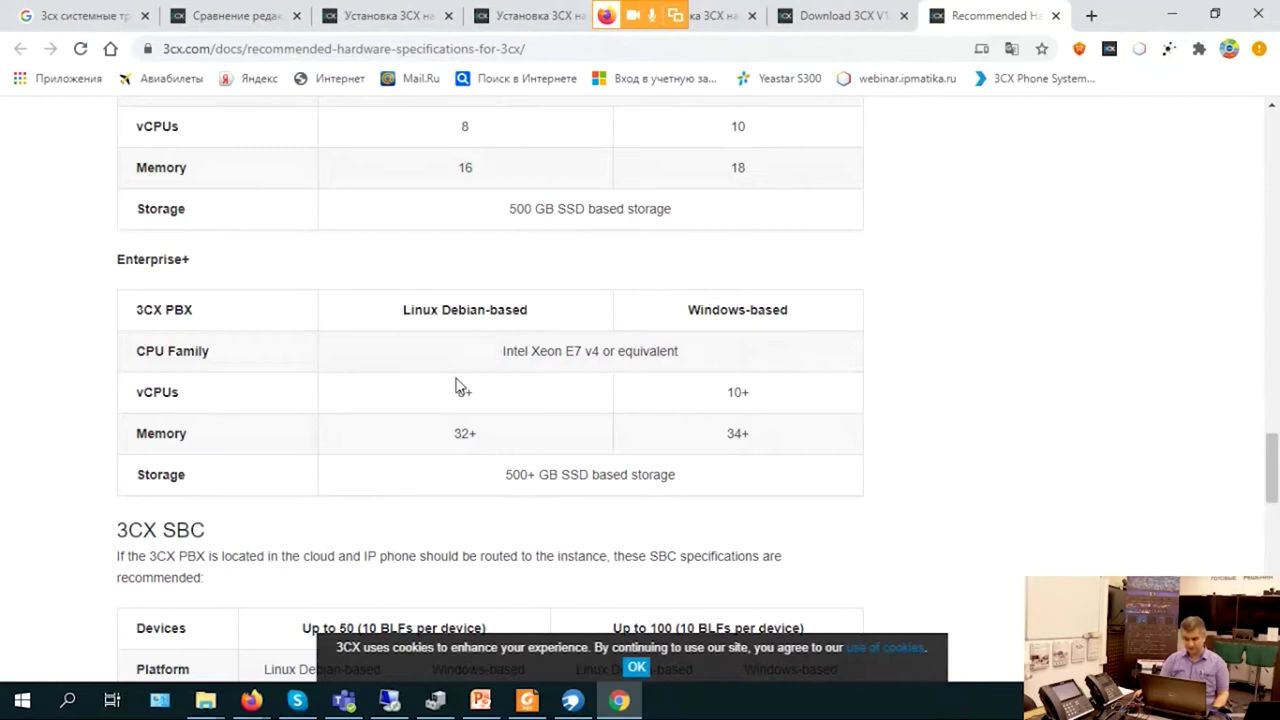
Step: Read the SBC, ARM-based and Cloud Provider hardware tables, then bring up the 3CX installation PDF
scroll(455, 390, "up", 1)
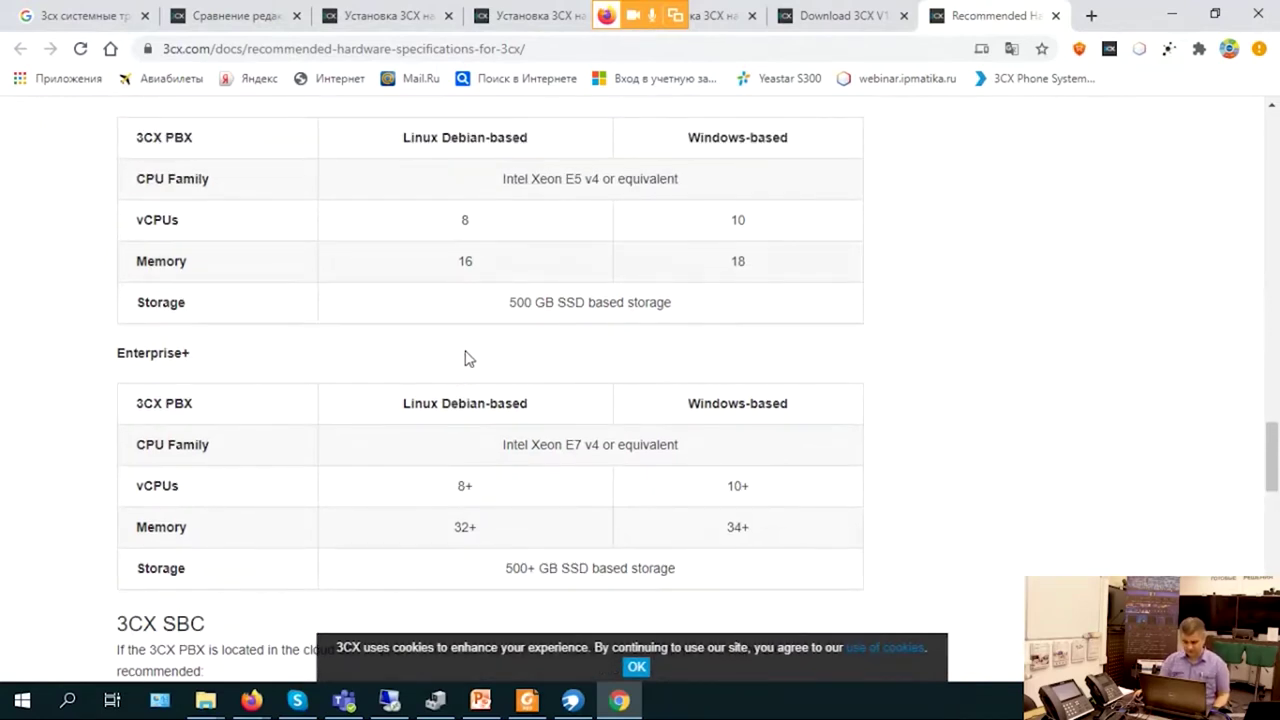
scroll(470, 356, "down", 1)
scroll(474, 356, "down", 2)
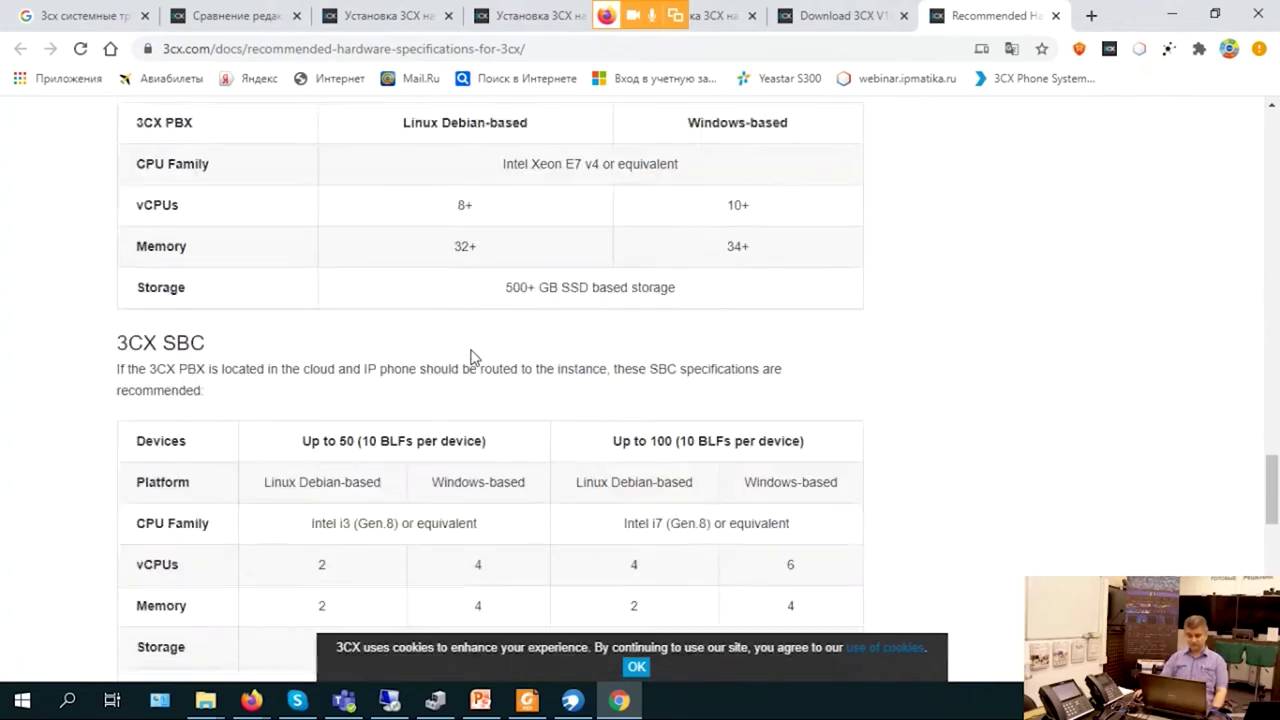
scroll(471, 357, "down", 1)
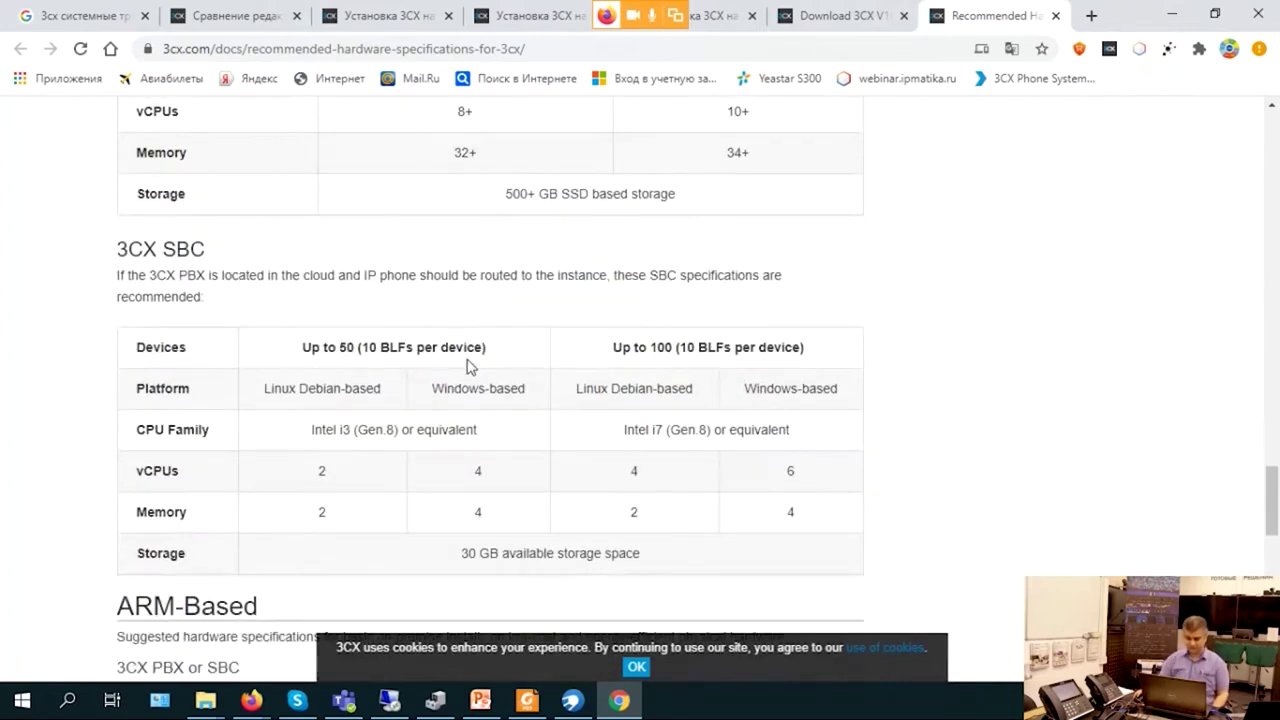
scroll(426, 360, "down", 4)
scroll(431, 345, "down", 1)
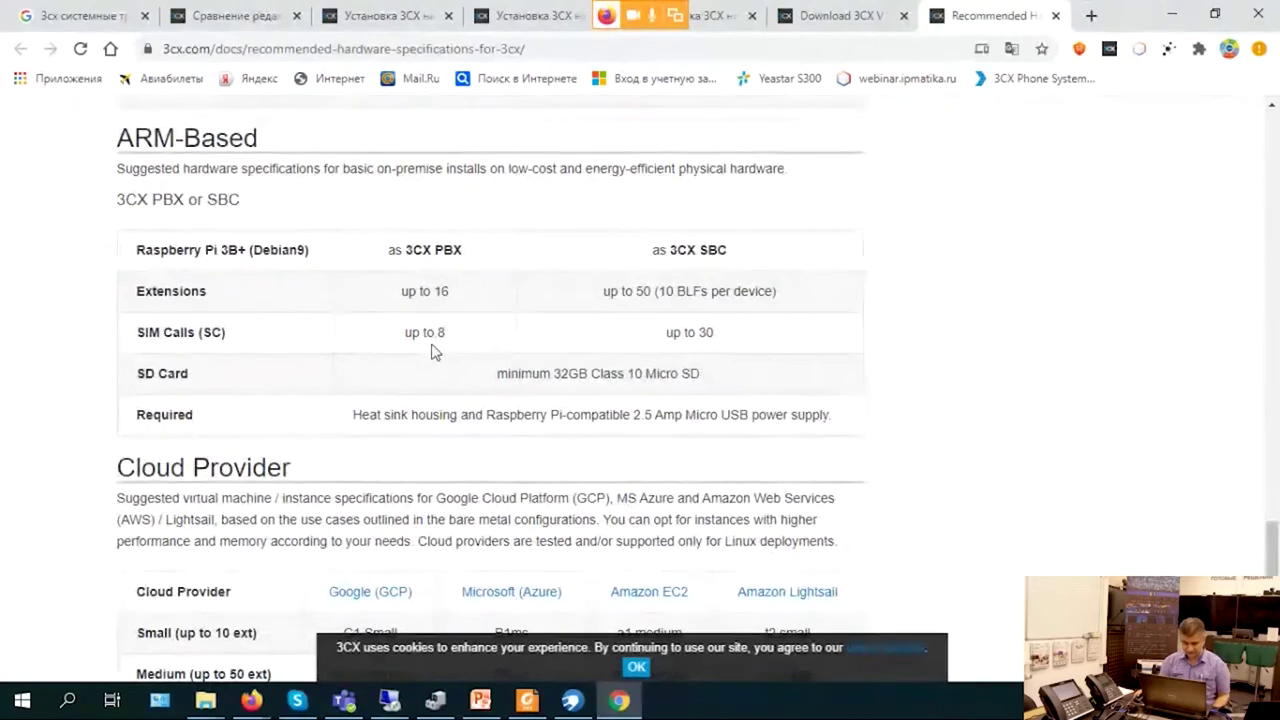
scroll(446, 331, "down", 1)
key("alt+Tab")
Step: Read through the page 12 license-key slide in Foxit Reader, then bring Chrome back to the front
scroll(897, 190, "up", 8)
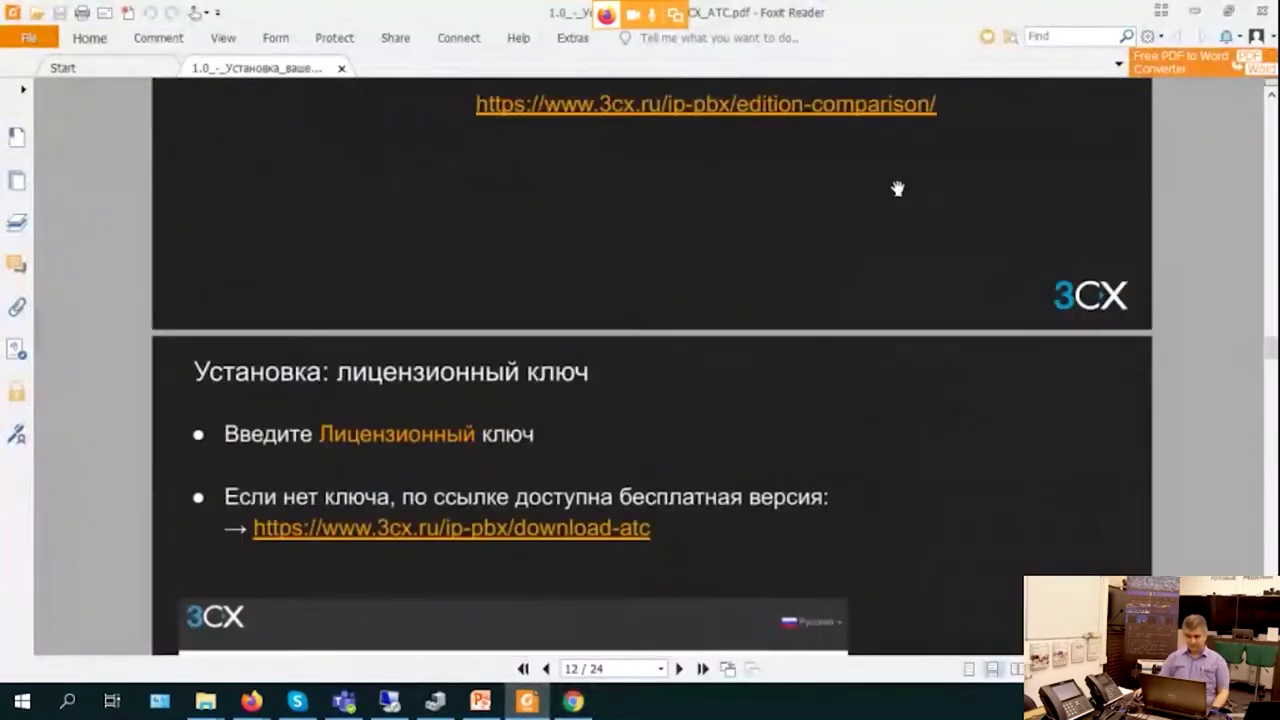
scroll(897, 190, "down", 8)
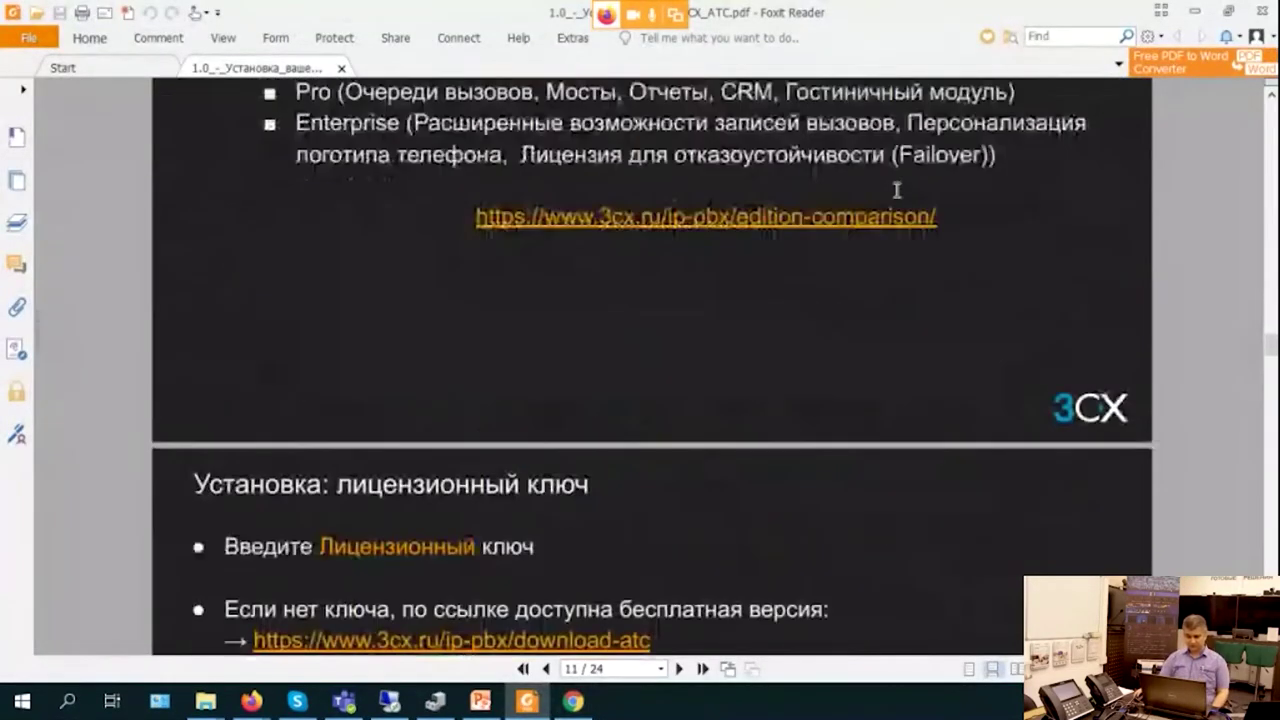
scroll(838, 224, "down", 4)
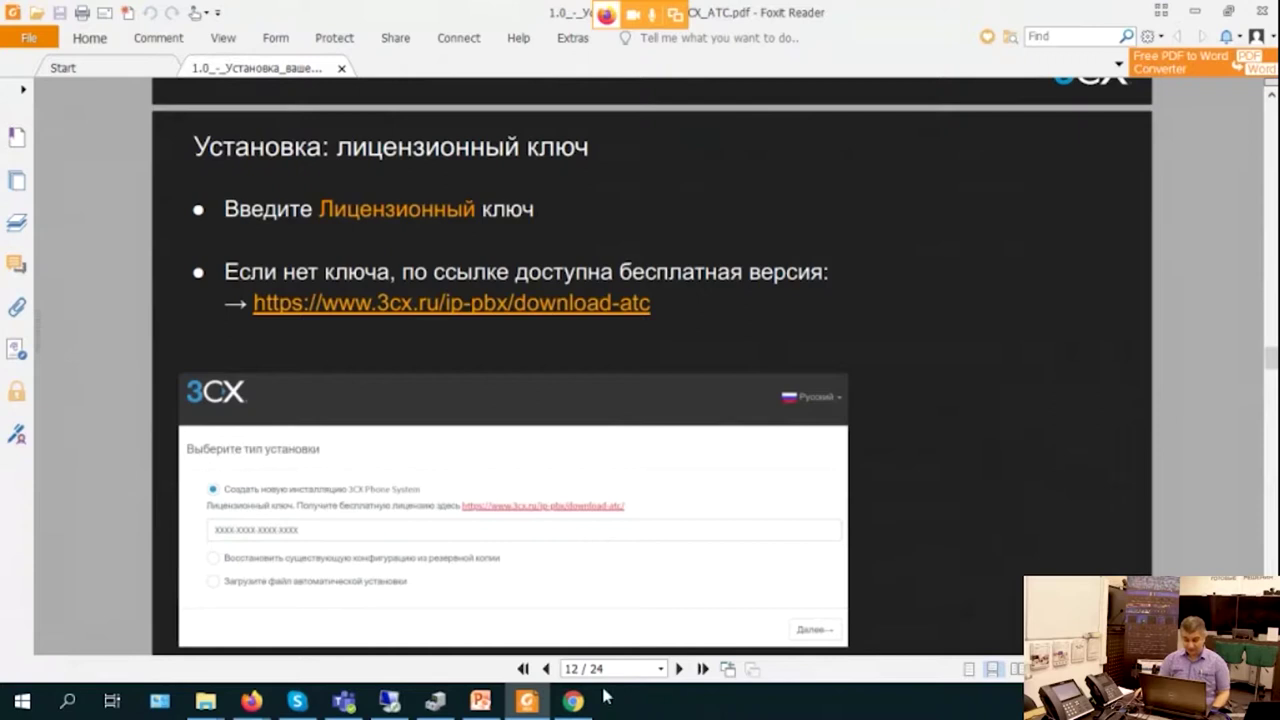
left_click(575, 700)
Step: Glance over the 3CX editions comparison page and return to the Google system-requirements results
left_click(240, 17)
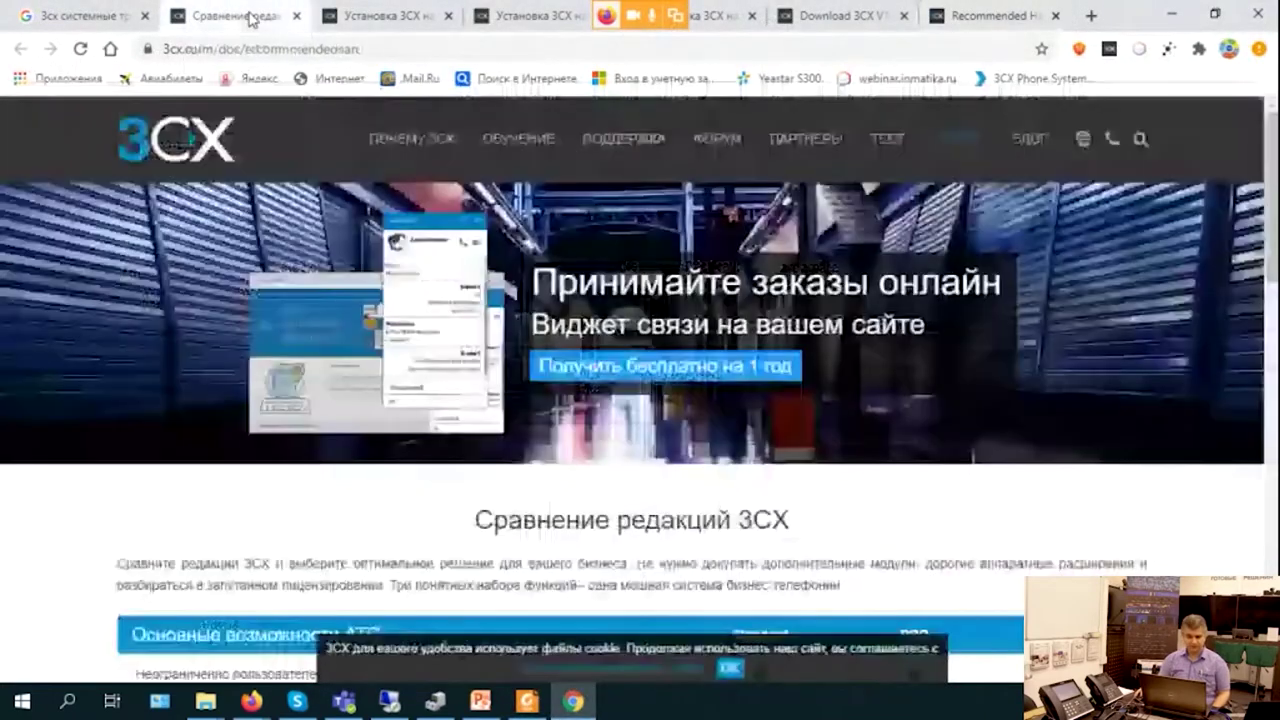
scroll(1094, 368, "down", 3)
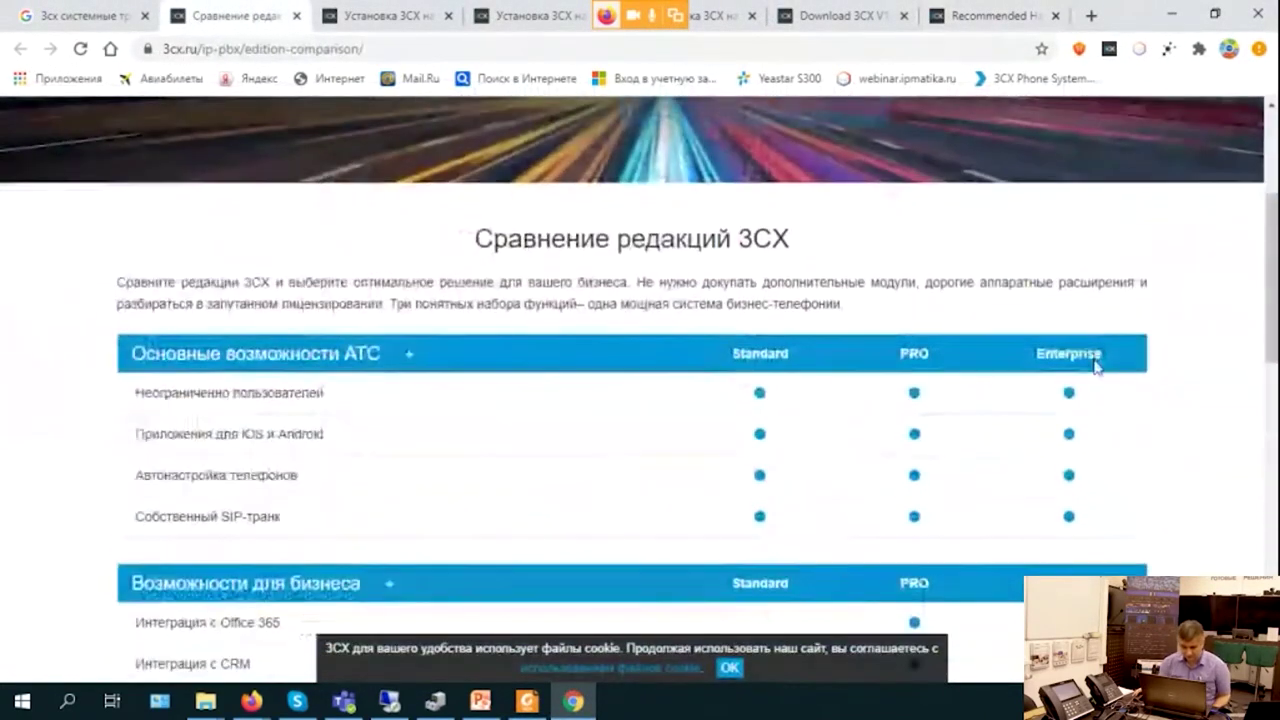
scroll(600, 360, "up", 2)
left_click(55, 18)
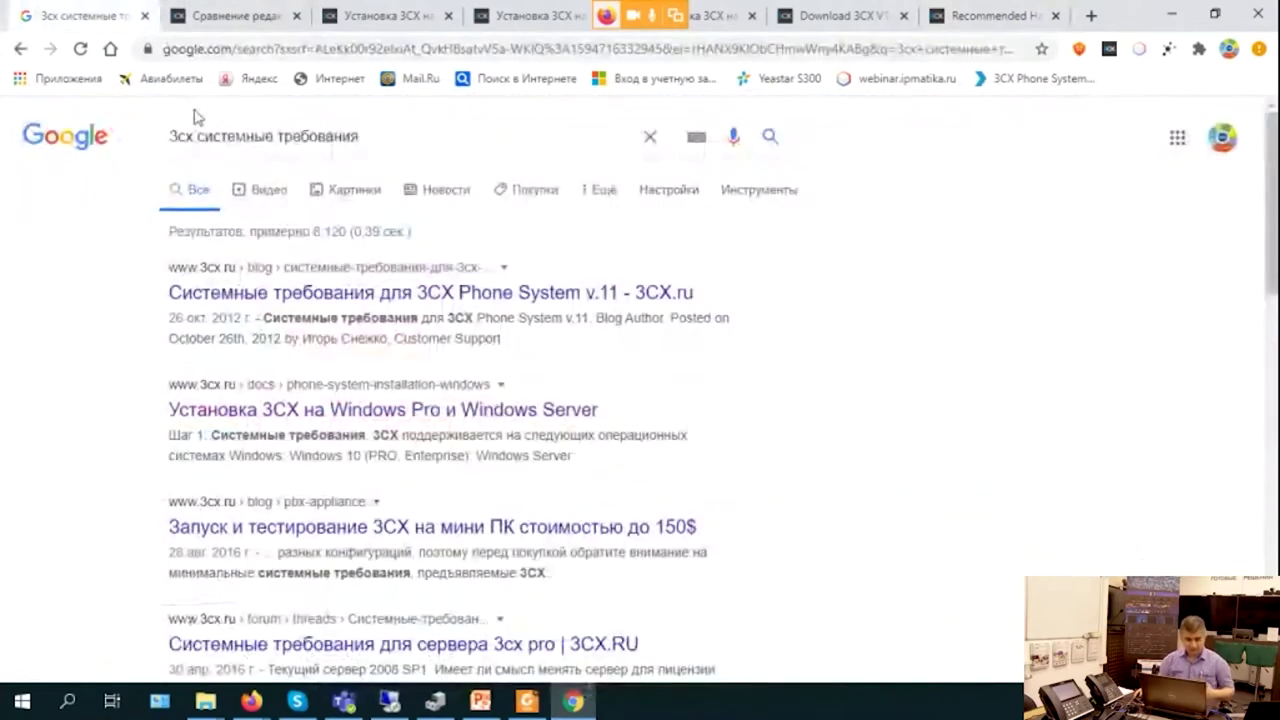
Step: Search Google for '3cx try' and open the free PBX trial result in a new tab
left_click_drag(196, 136, 437, 151)
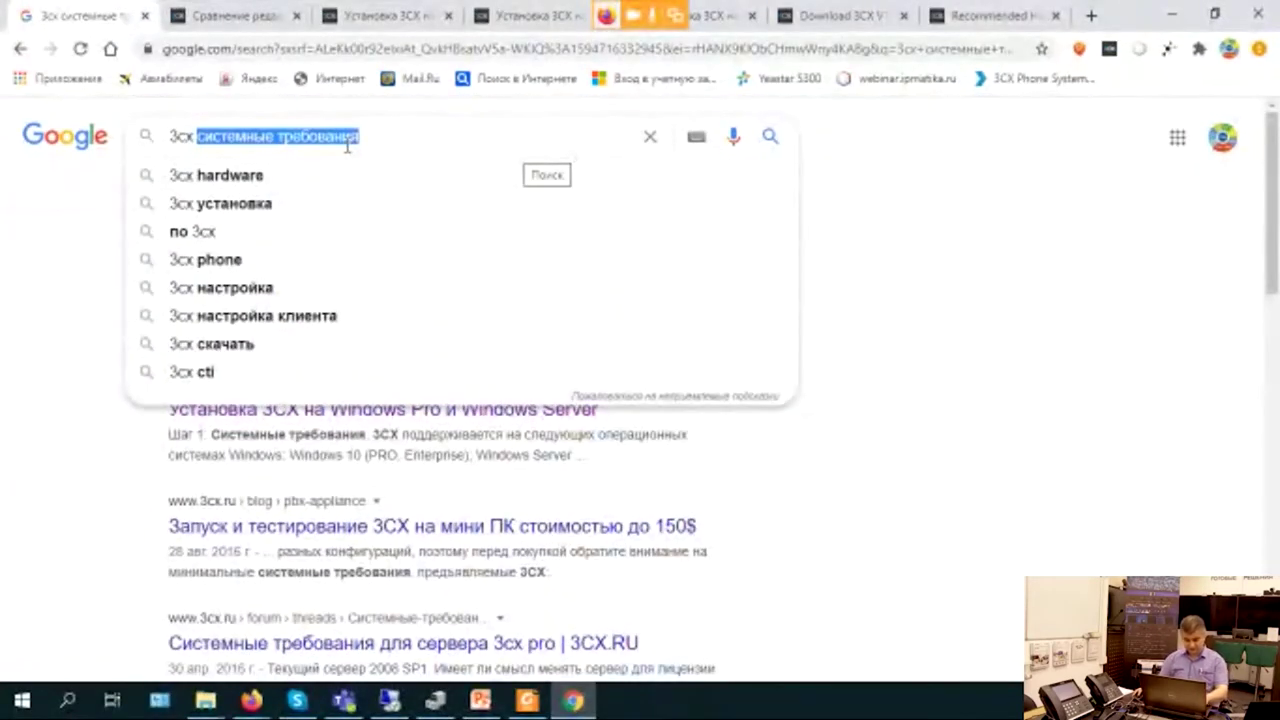
type("ек")
key("BackSpace")
key("BackSpace")
type("try")
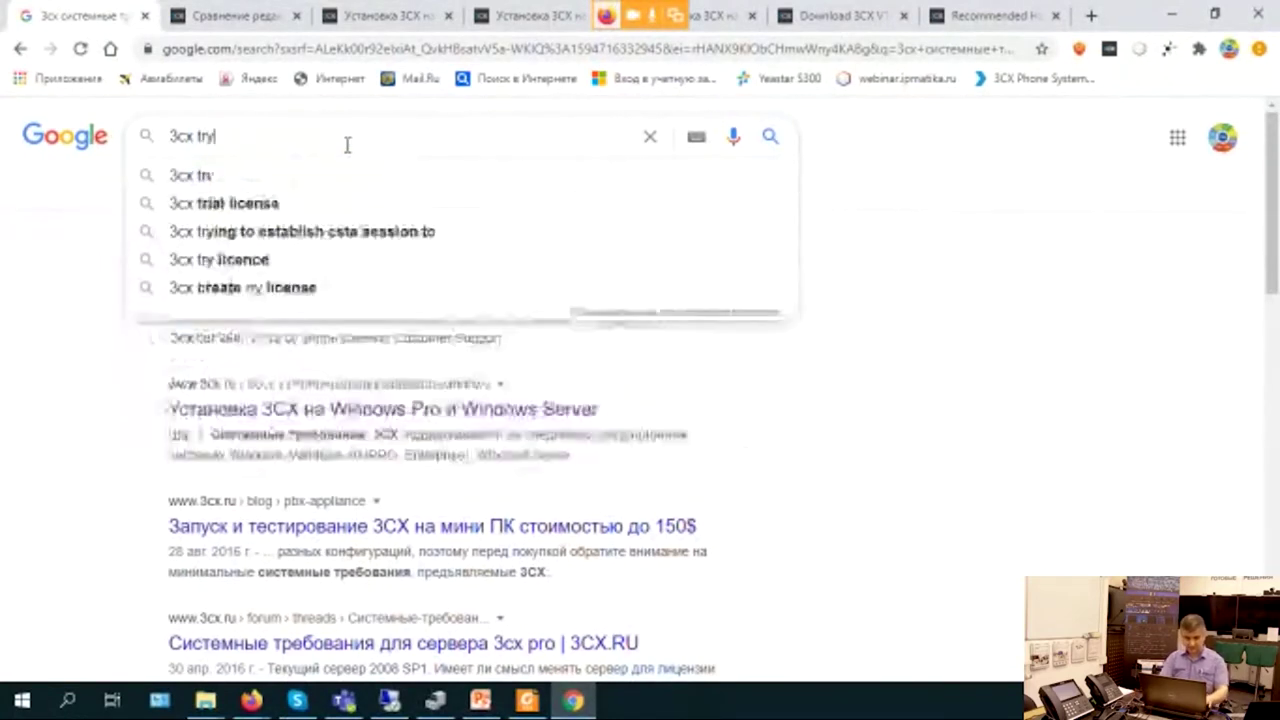
key("Return")
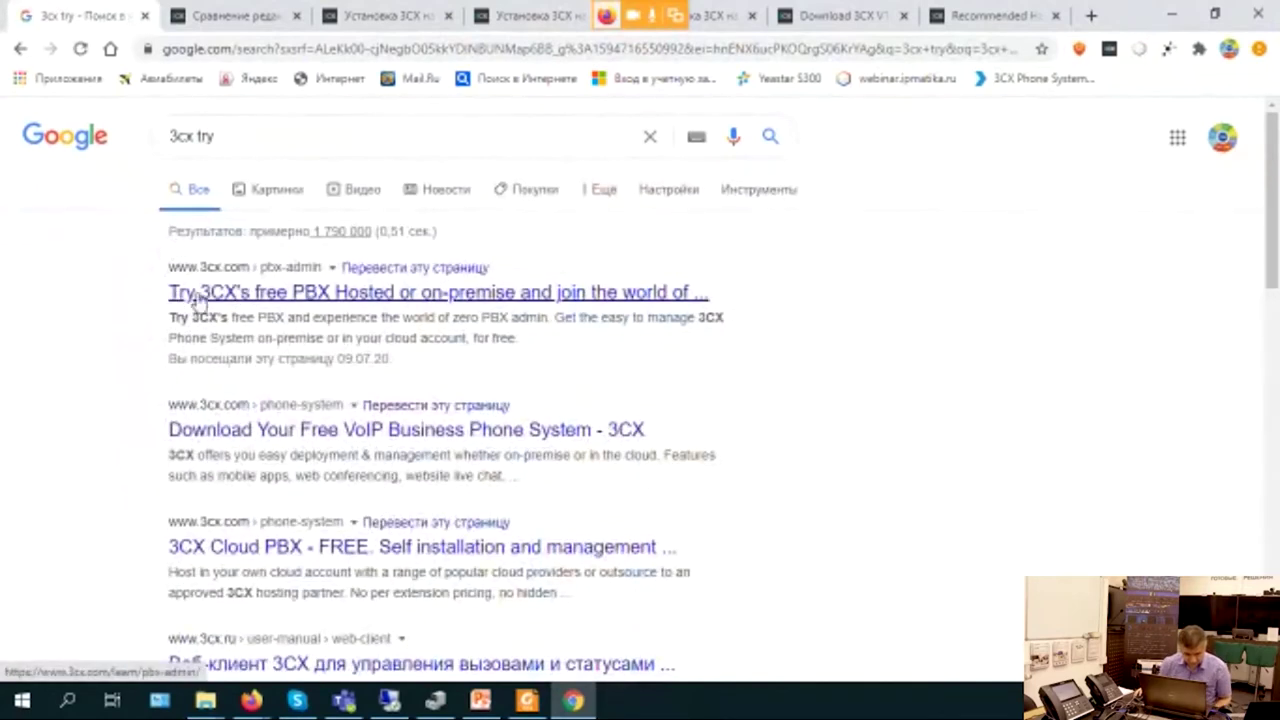
right_click(230, 293)
left_click(252, 306)
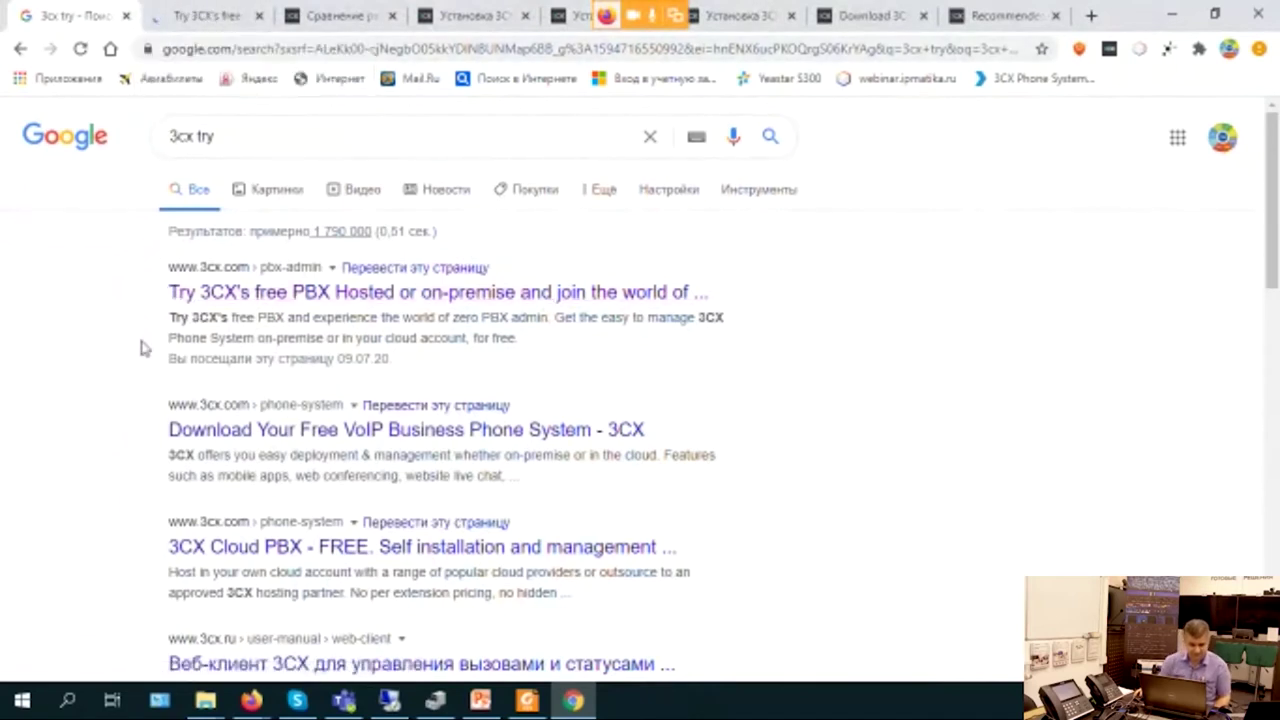
Step: Go to the 3CX trial tab and scroll down to the free PBX sign-up form
left_click(197, 10)
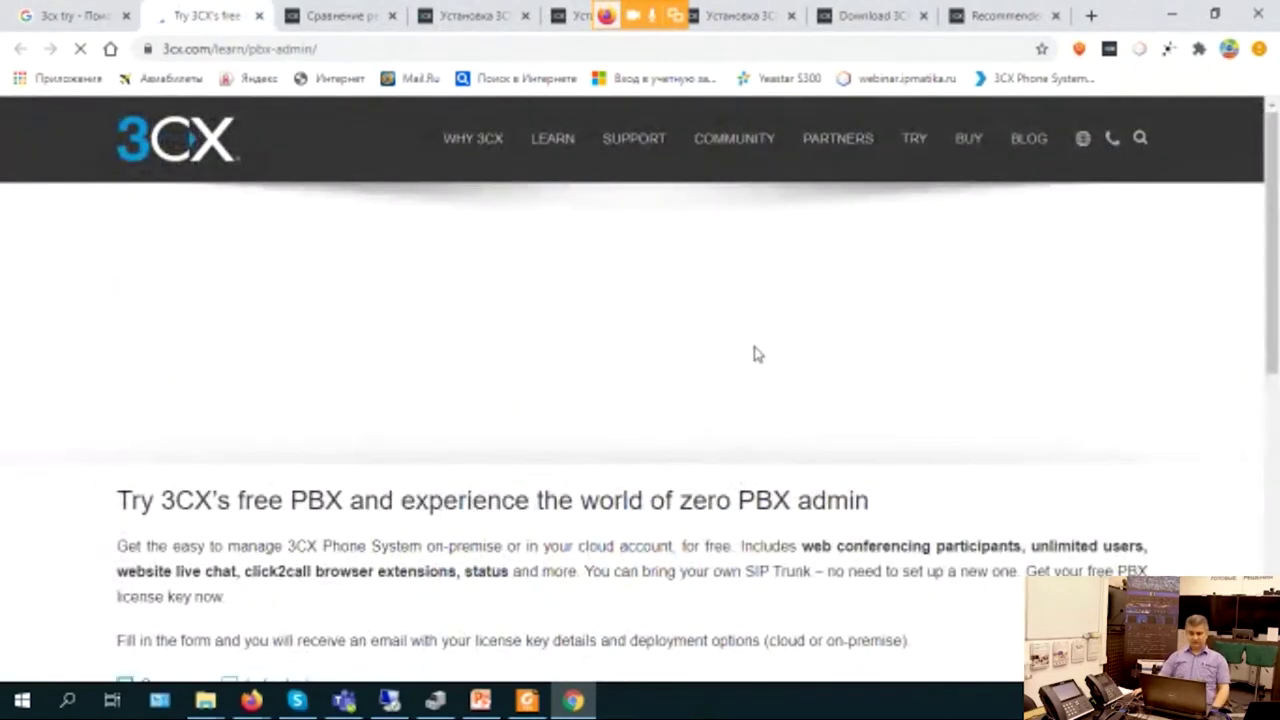
scroll(711, 323, "down", 2)
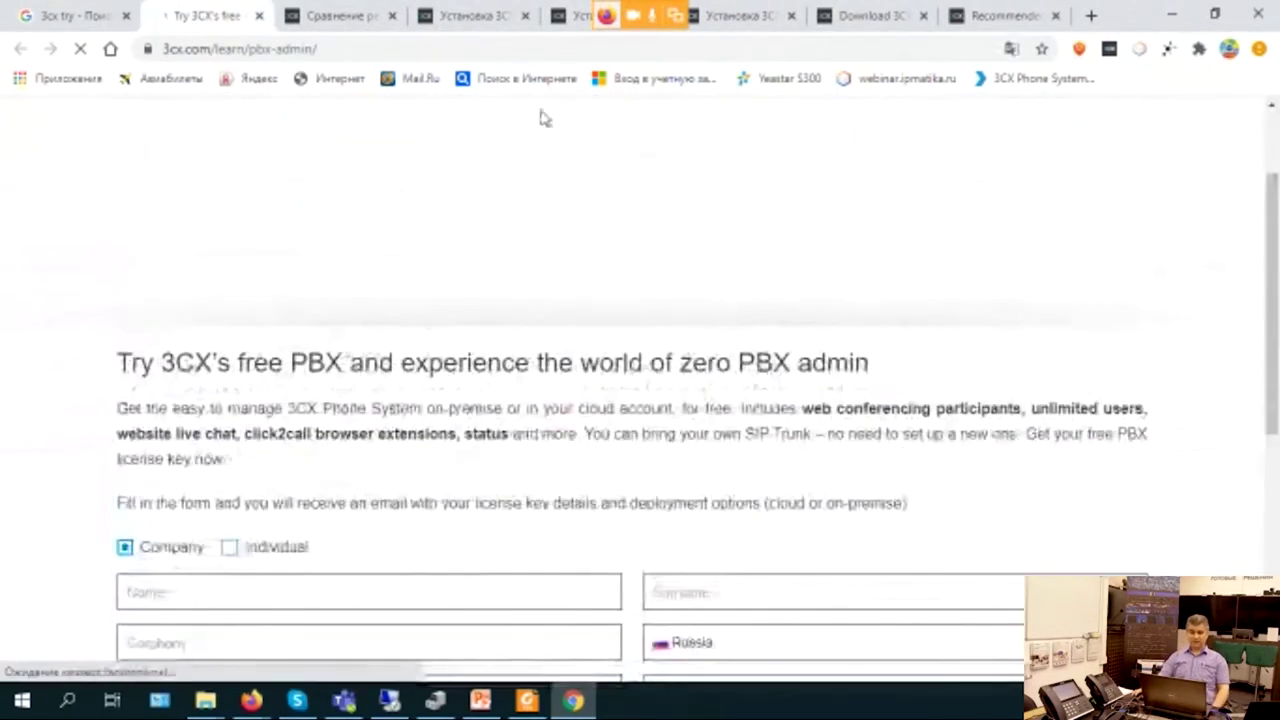
scroll(583, 406, "down", 3)
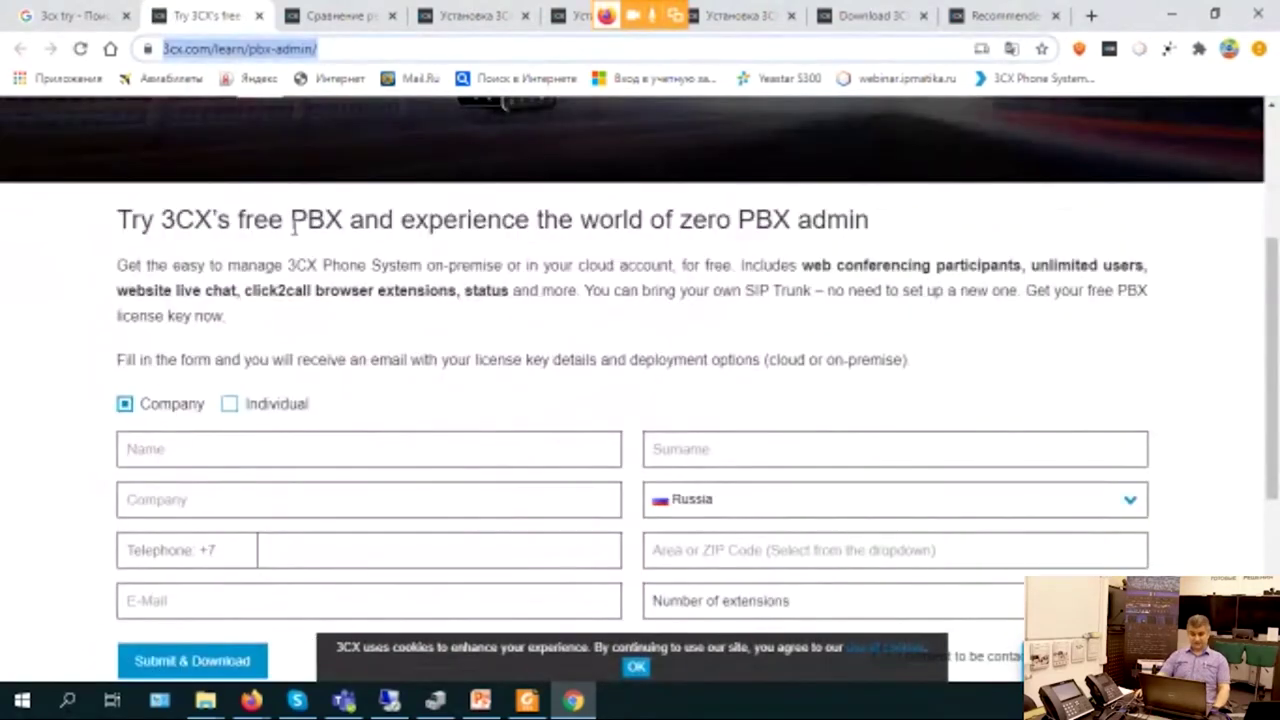
scroll(362, 291, "down", 1)
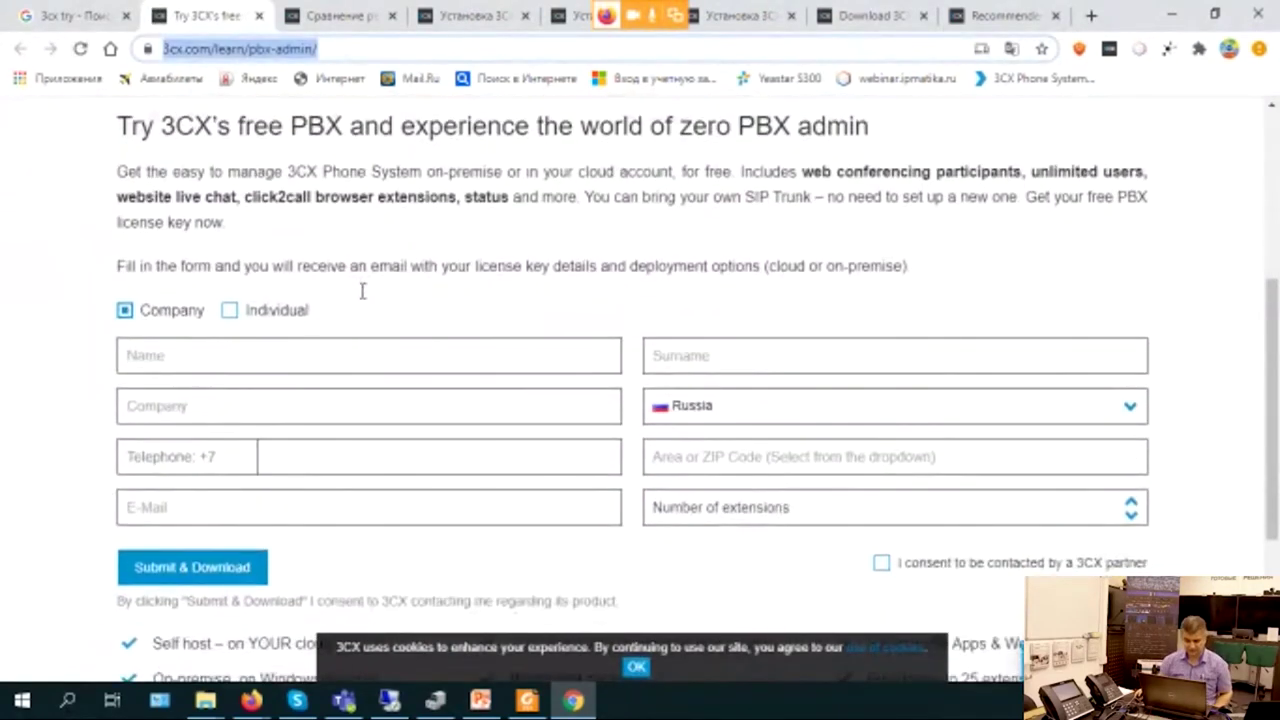
Step: Click into the Name, Surname and E-Mail fields, dismissing the e-mail autofill suggestions
left_click(302, 355)
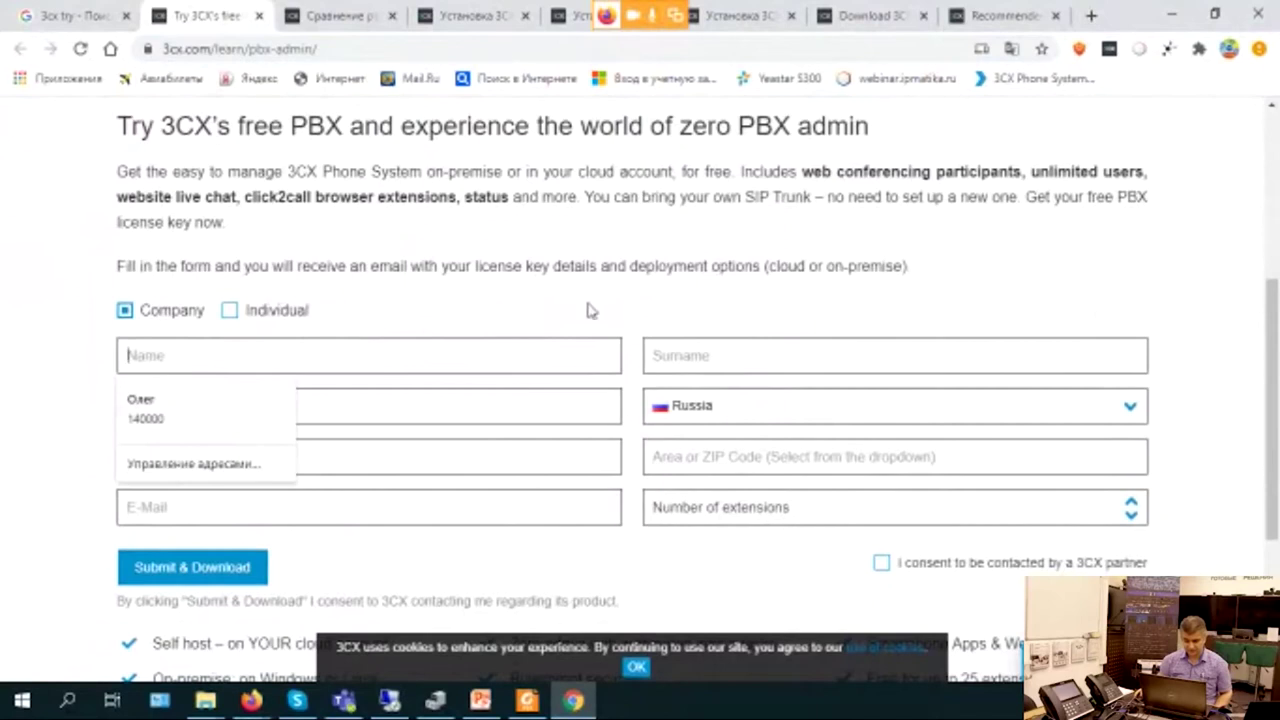
left_click(716, 352)
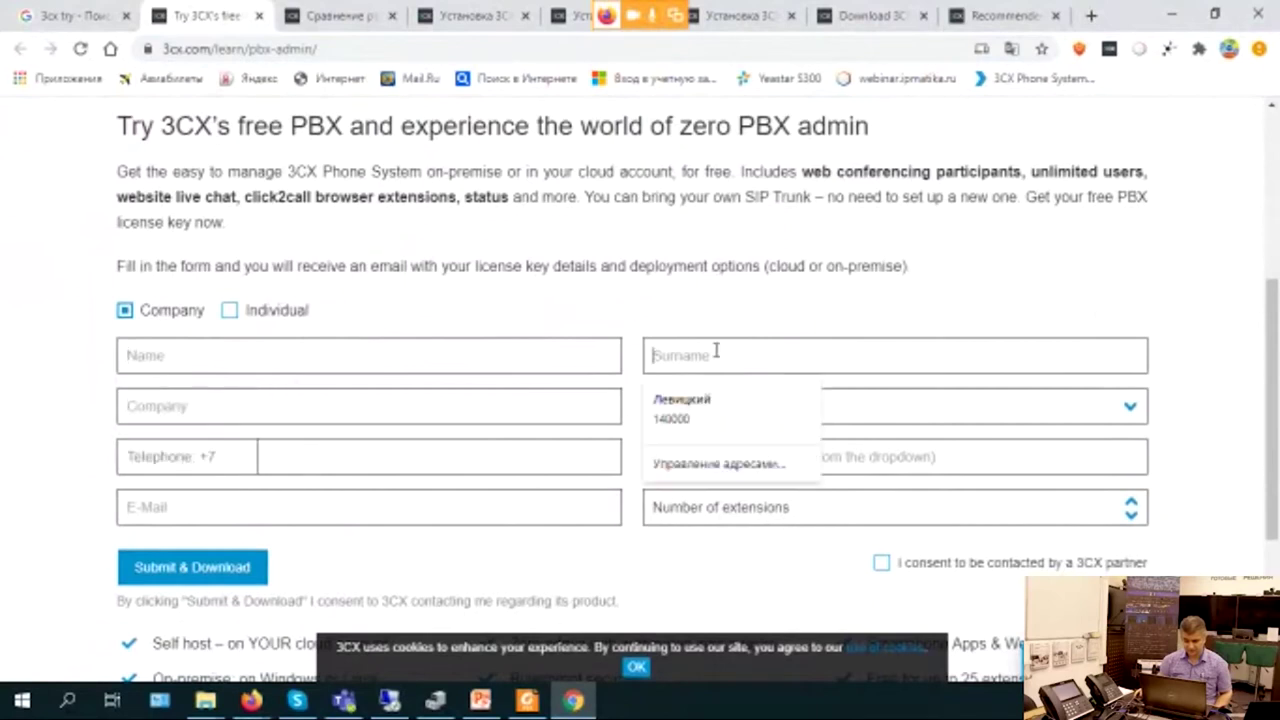
left_click(337, 502)
left_click(560, 268)
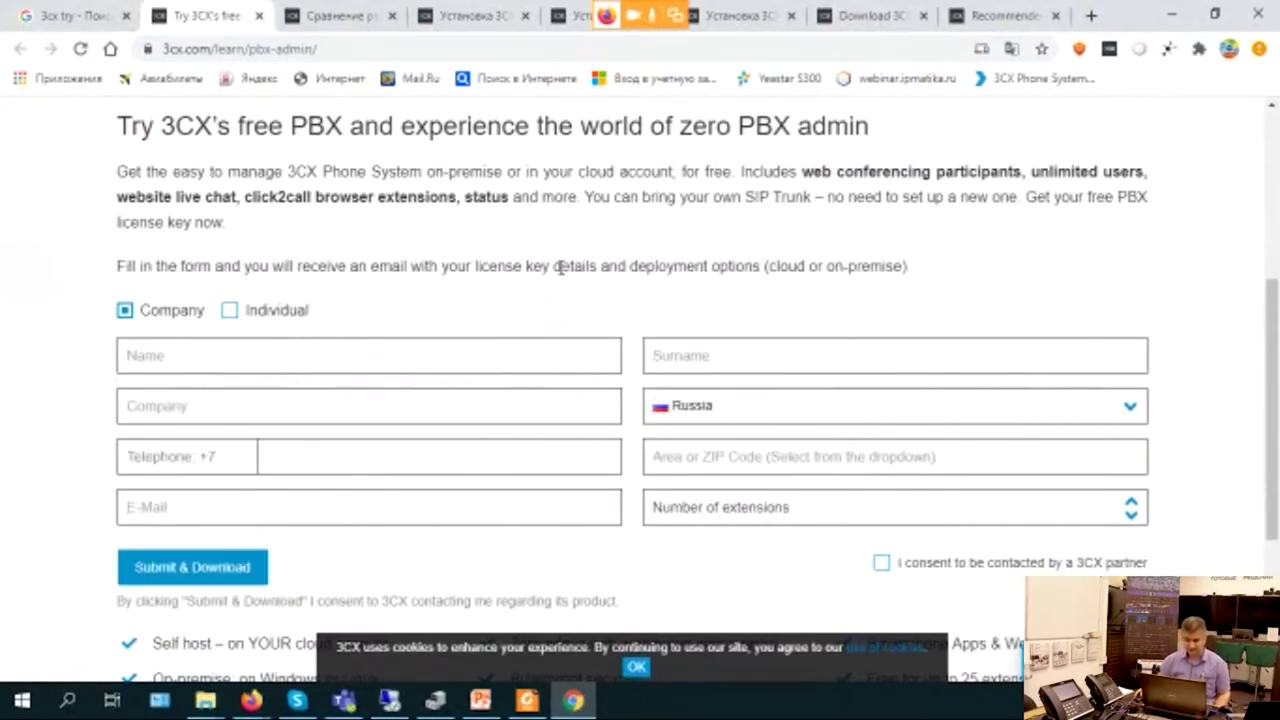
scroll(472, 364, "down", 1)
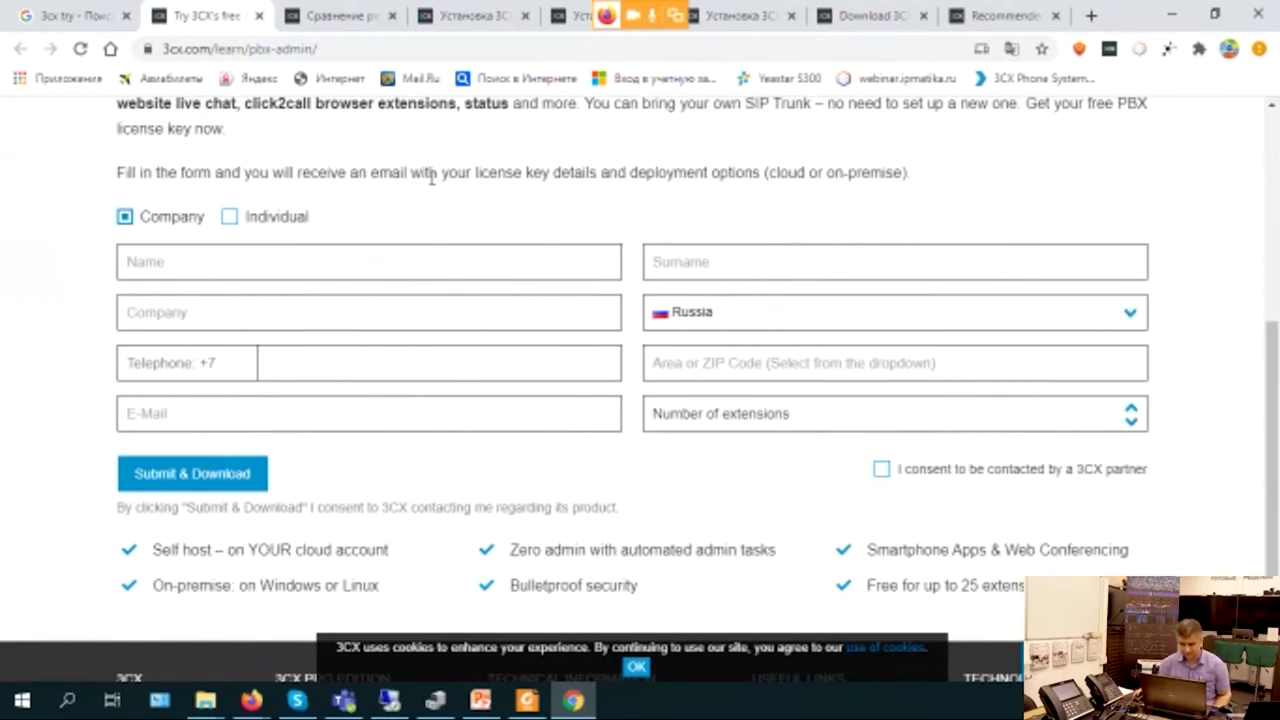
scroll(480, 240, "down", 1)
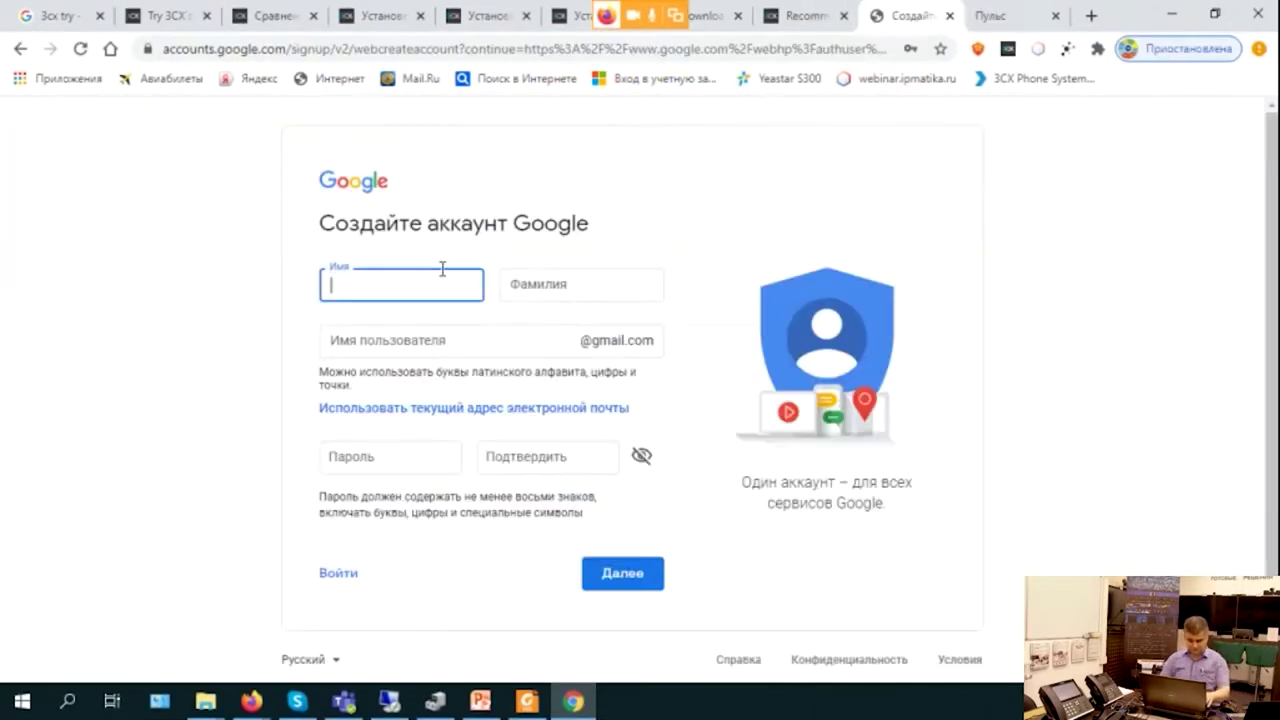
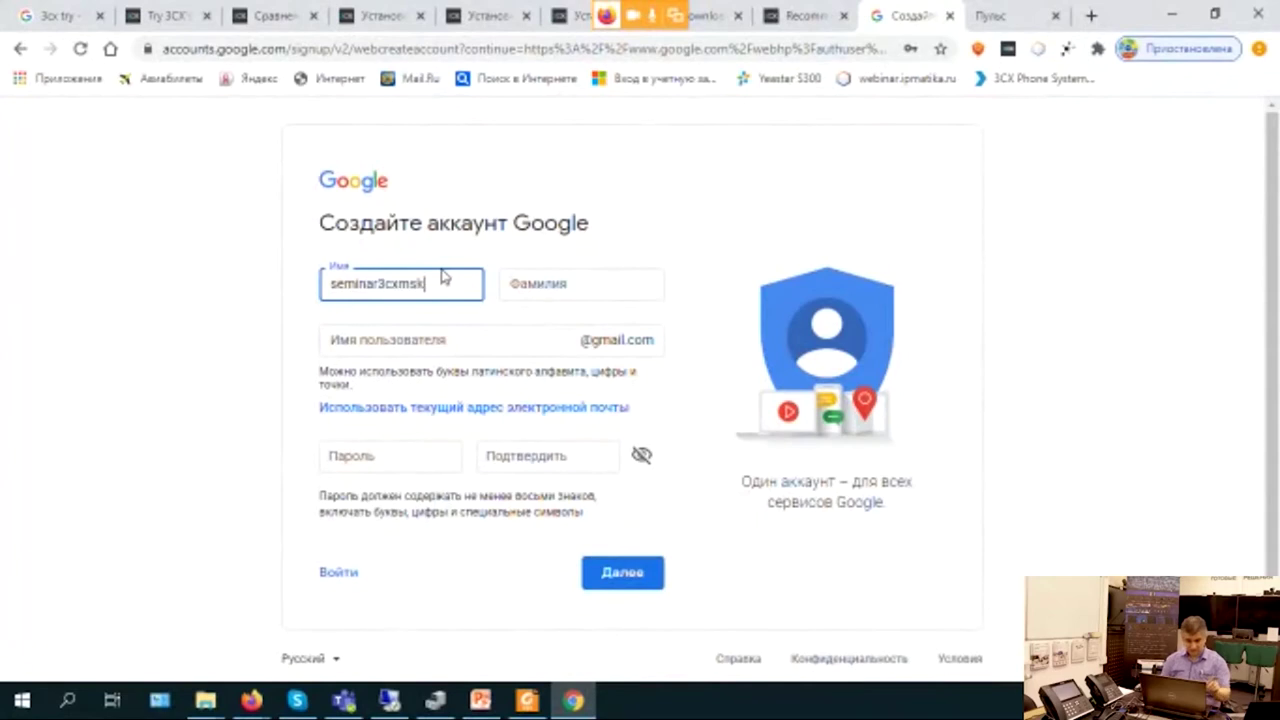
Step: Enter the first name, then paste the same value into the last name and username fields
left_click_drag(461, 283, 256, 290)
key("ctrl+c")
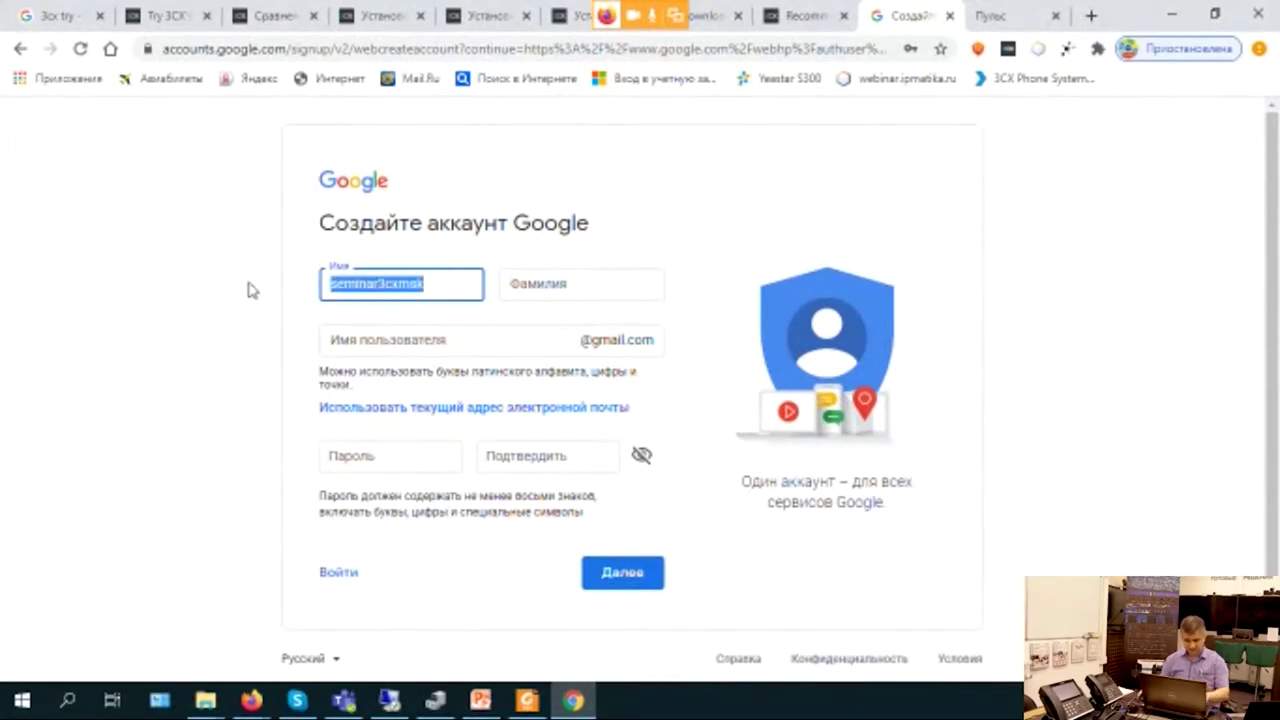
left_click(608, 288)
key("ctrl+v")
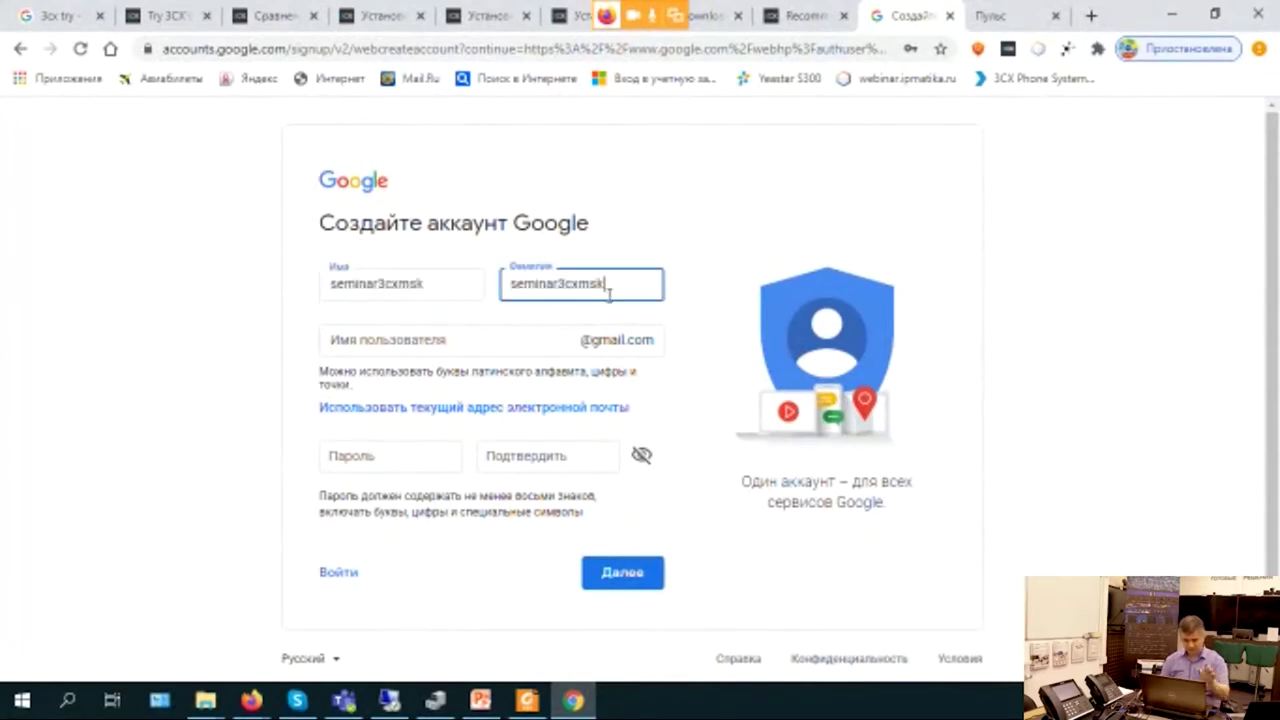
left_click(513, 341)
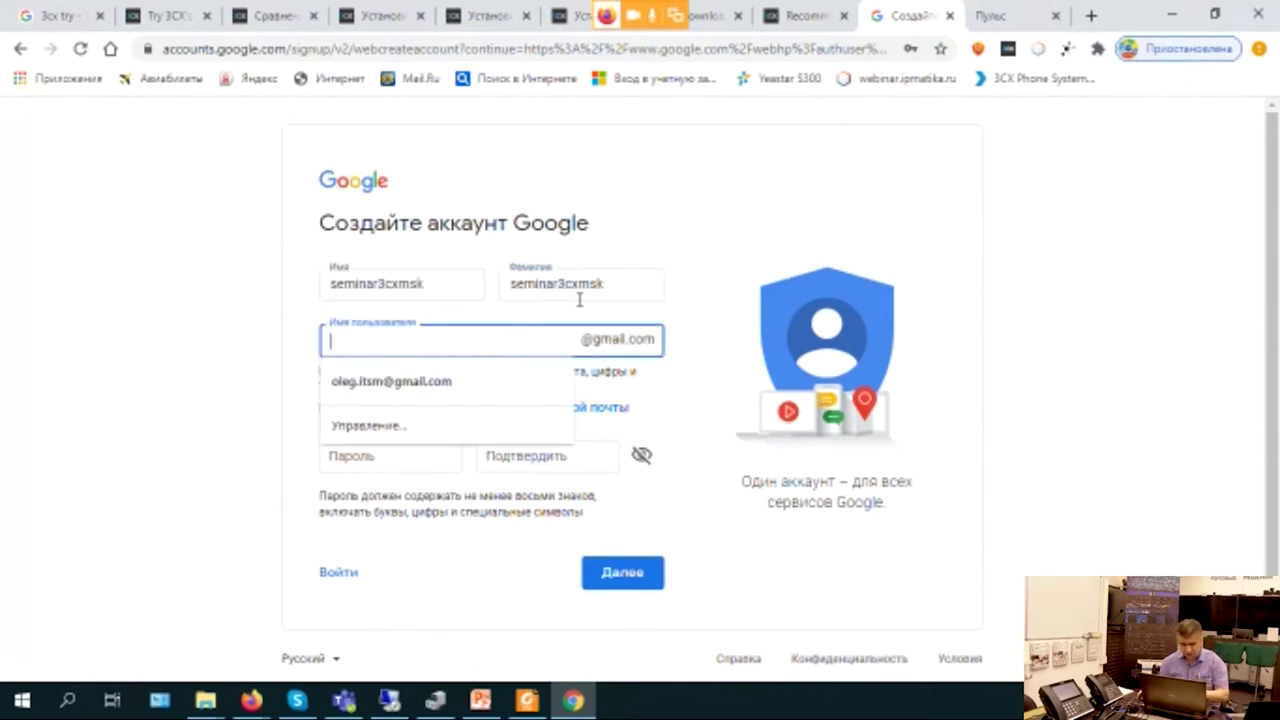
key("ctrl+v")
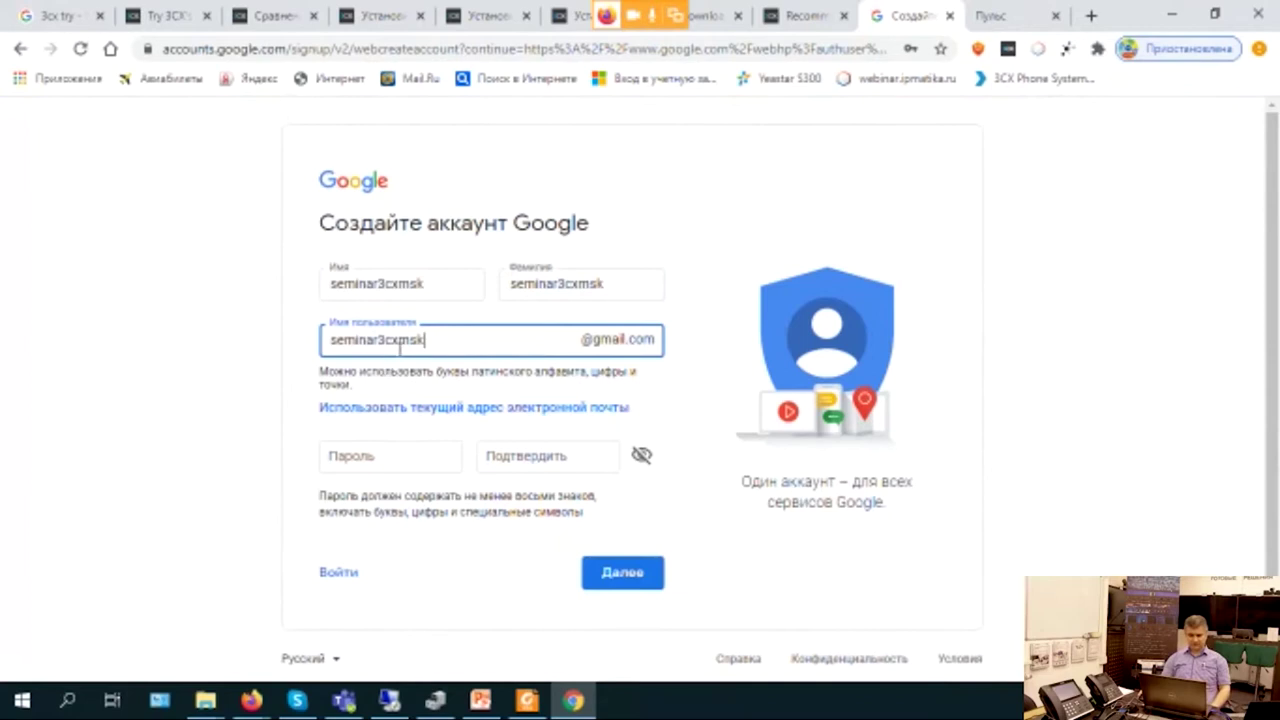
Step: Enter and confirm the account password, then submit the step
left_click(429, 452)
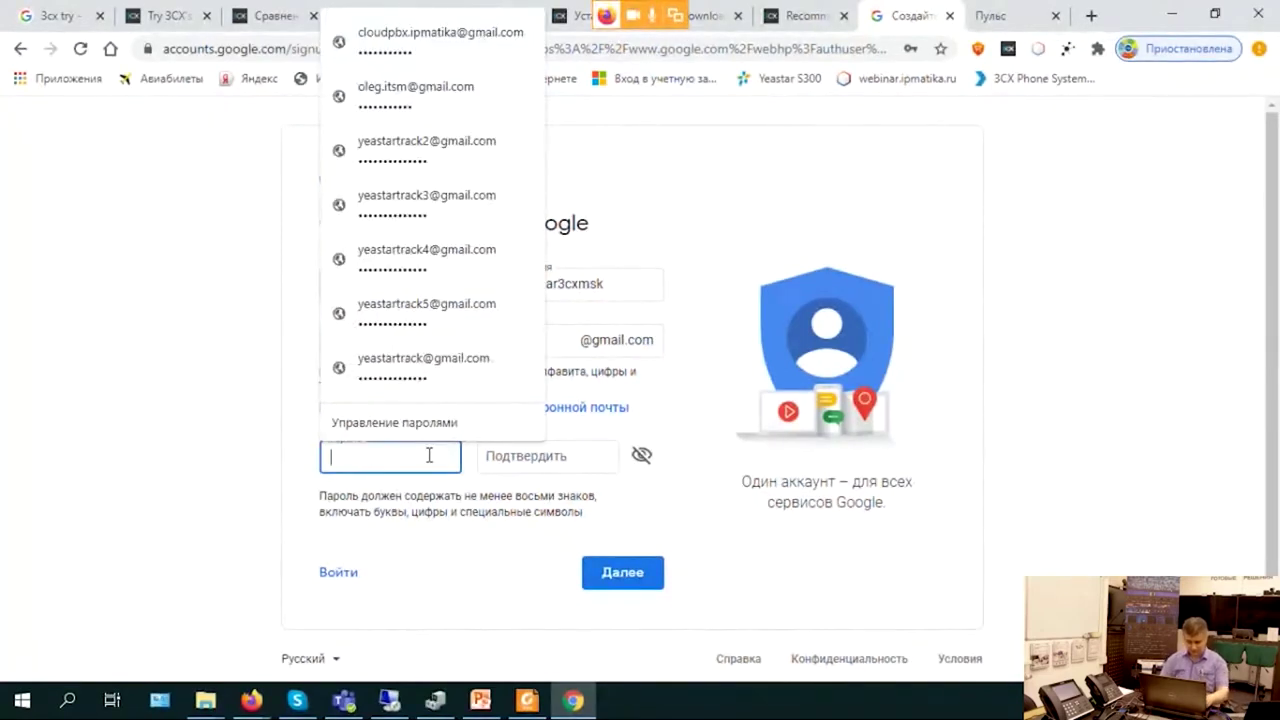
type("••")
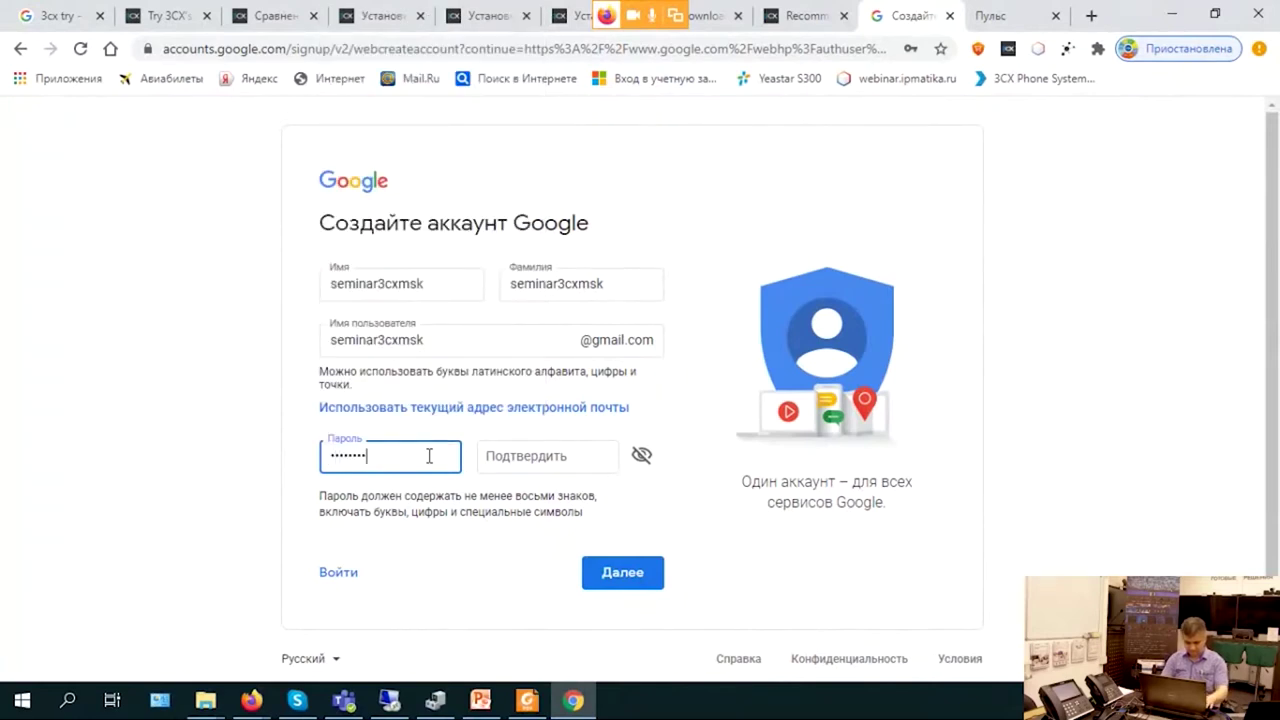
left_click(538, 455)
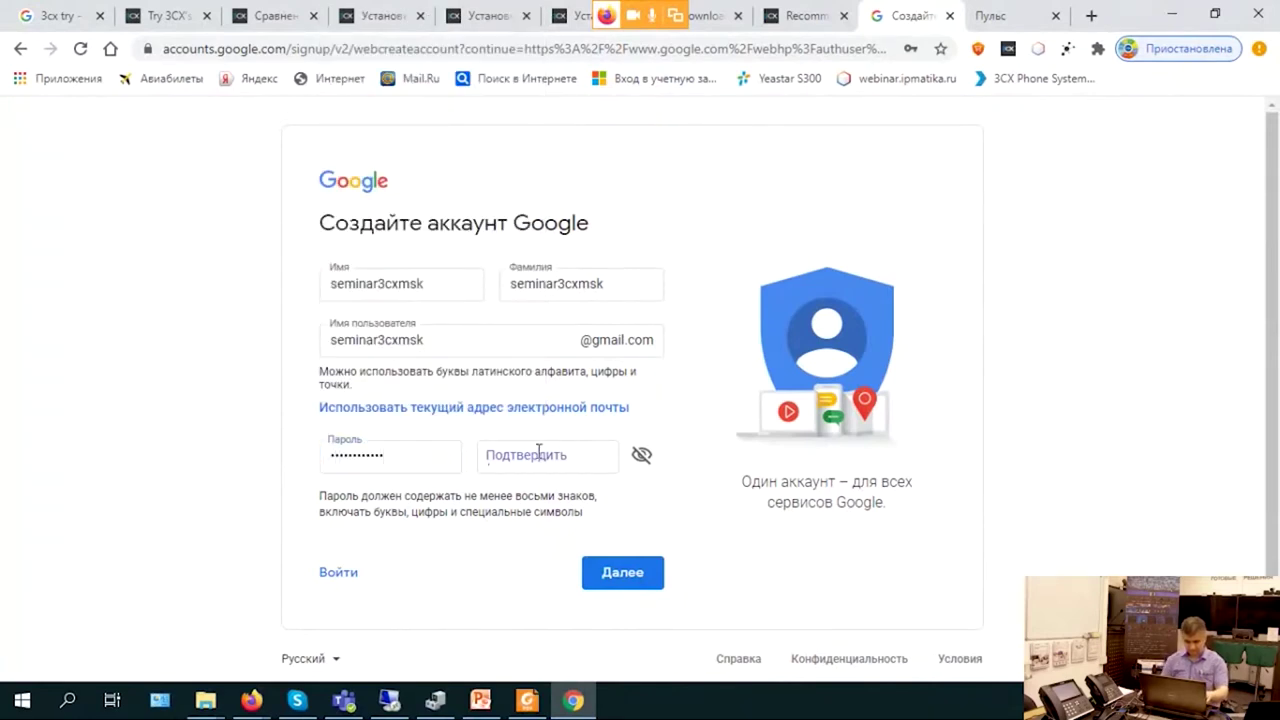
type("••••••••")
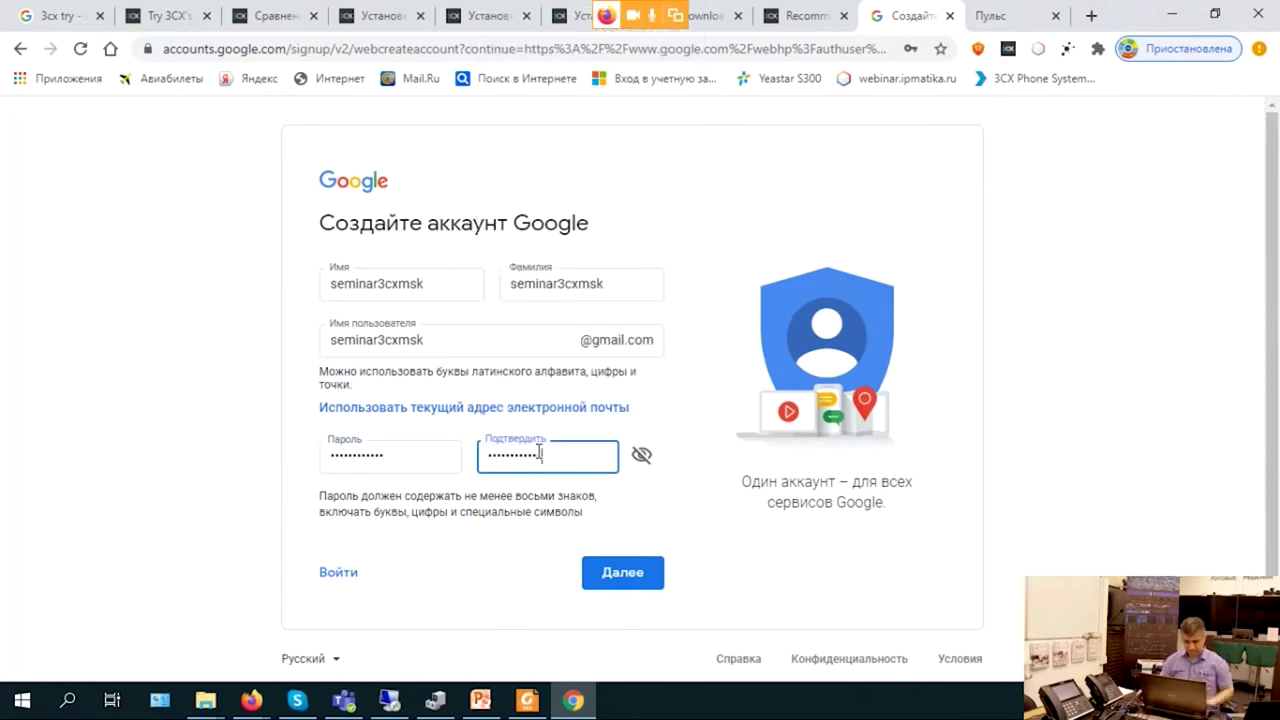
left_click(623, 573)
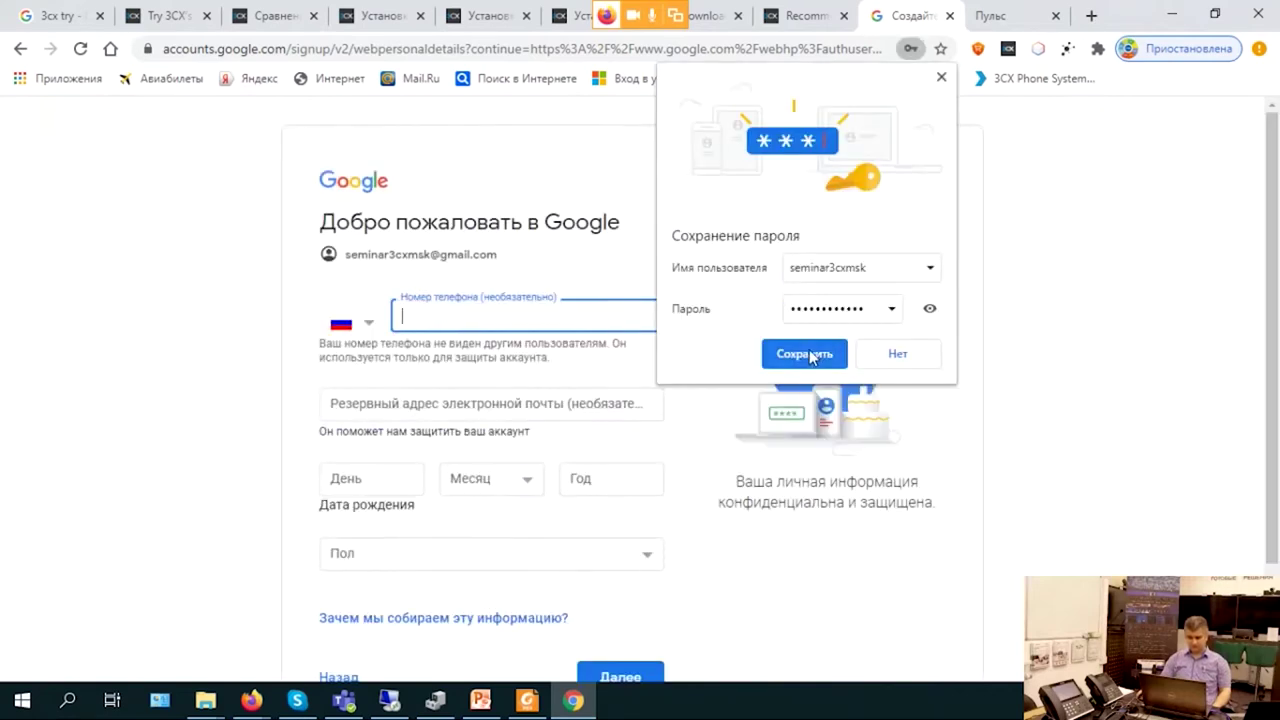
Step: Save the password in Chrome, then enter birth date 01 Январь 1970 and gender Мужской
left_click(808, 354)
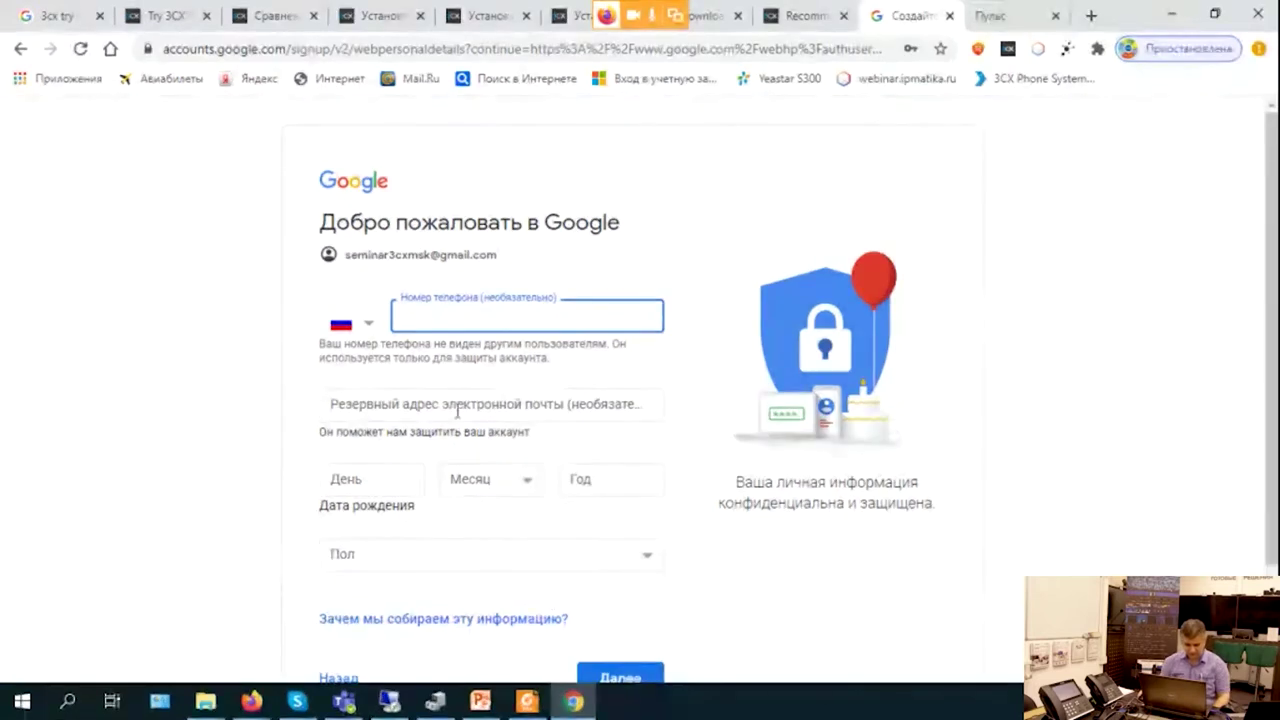
left_click(406, 477)
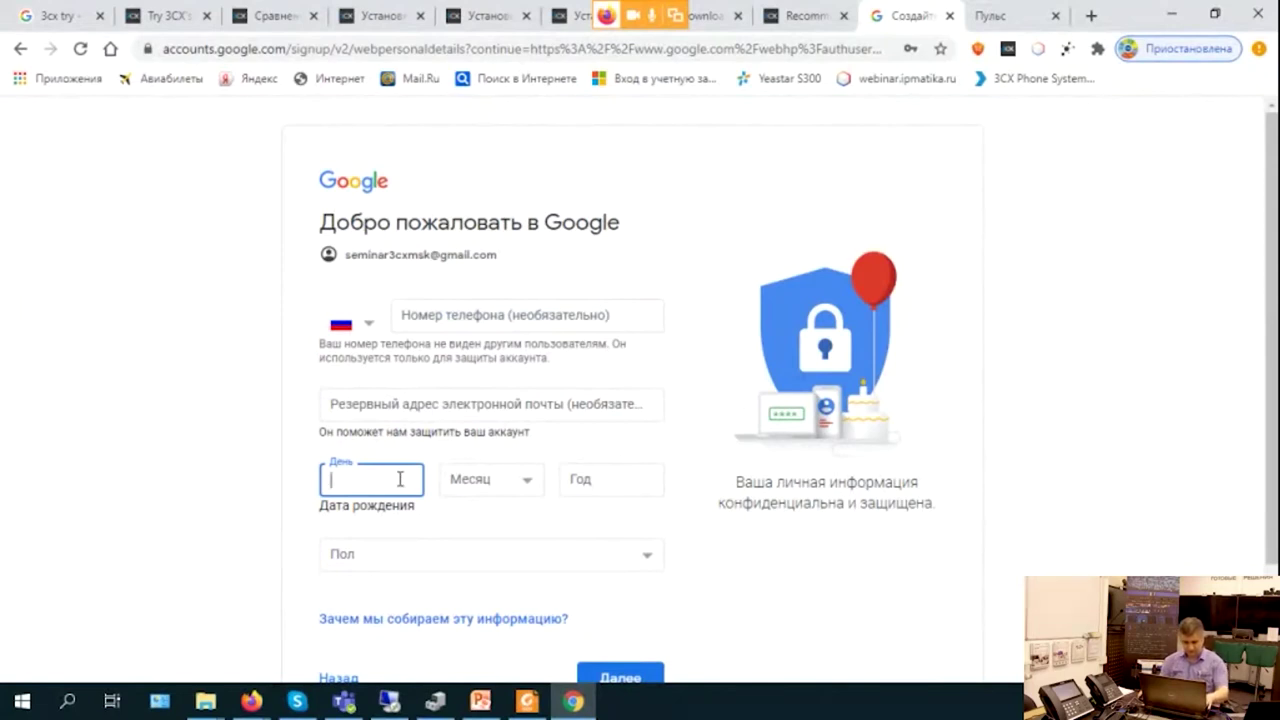
type("01")
left_click(483, 484)
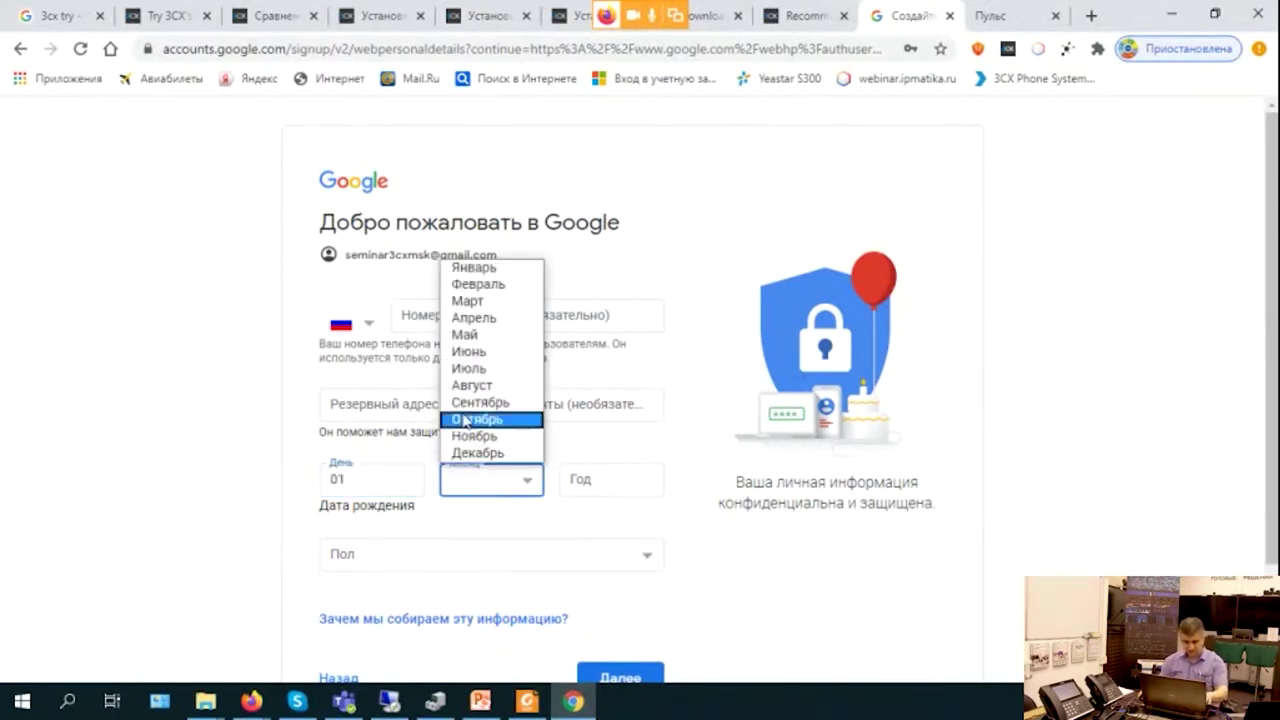
left_click(490, 268)
left_click(589, 481)
type("1")
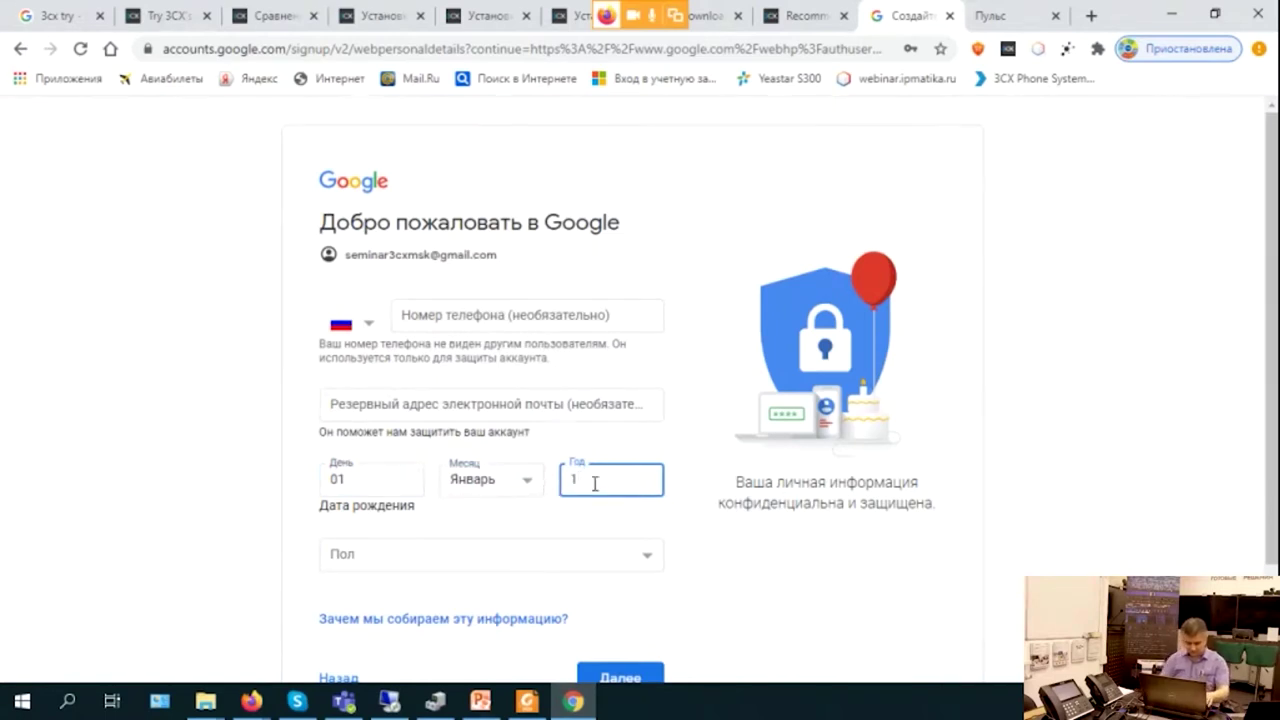
type("970")
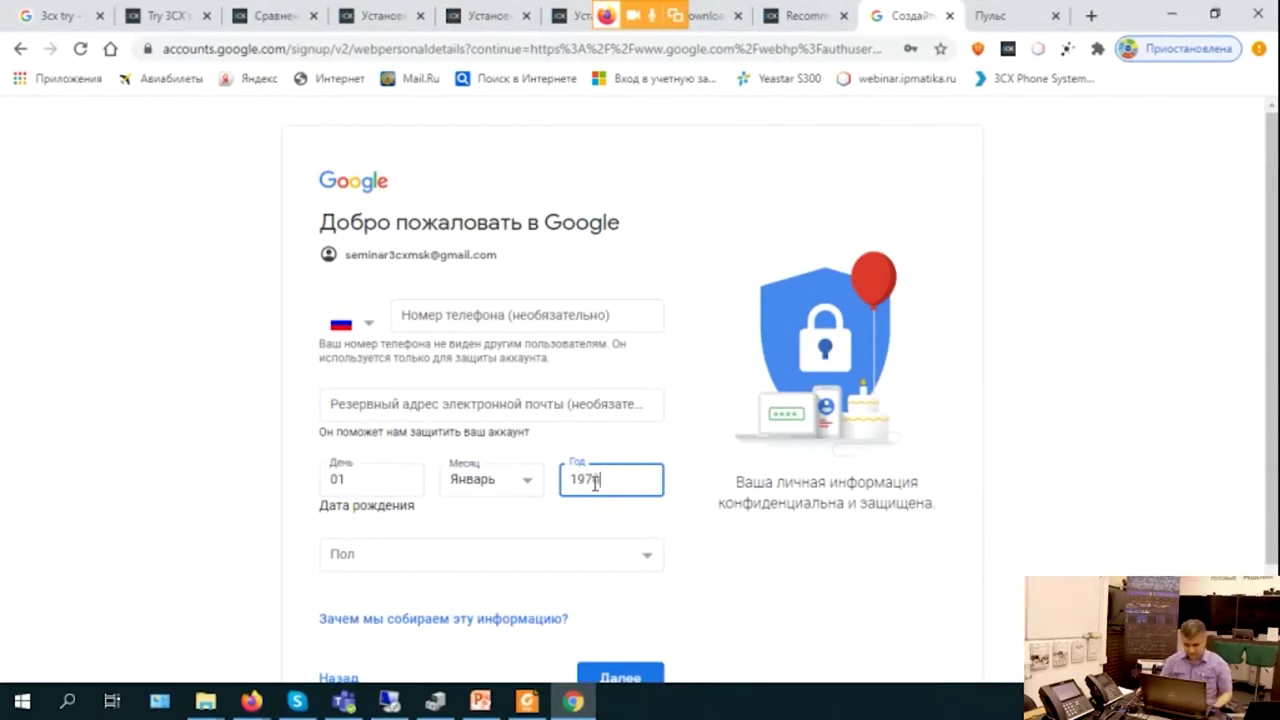
left_click(635, 555)
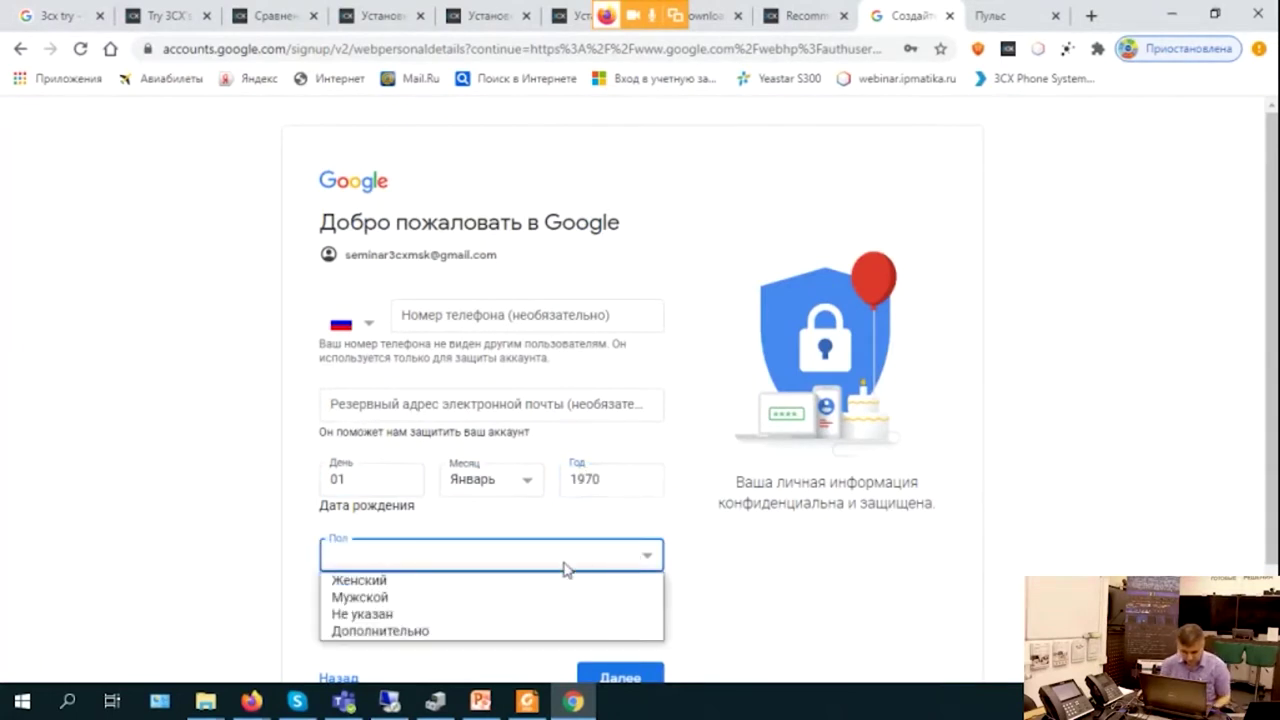
left_click(505, 598)
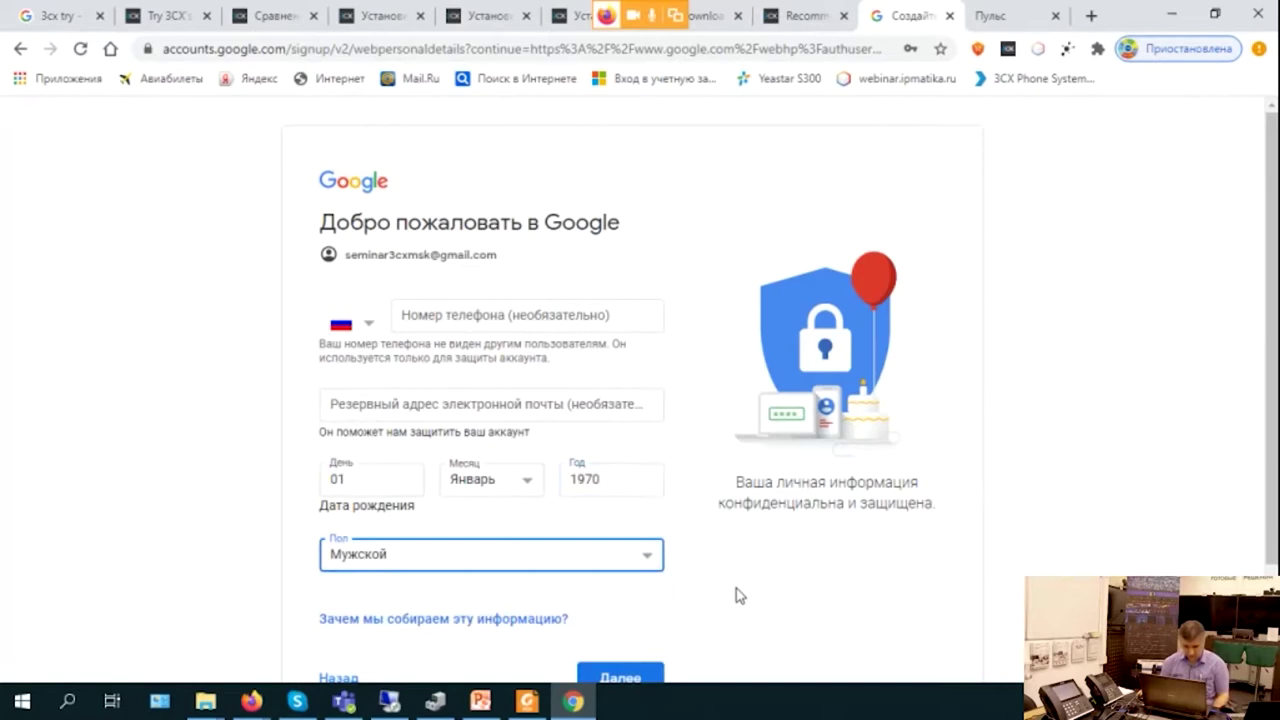
Step: Submit the personal details and accept the privacy policy and terms of use
scroll(734, 594, "down", 2)
left_click(627, 557)
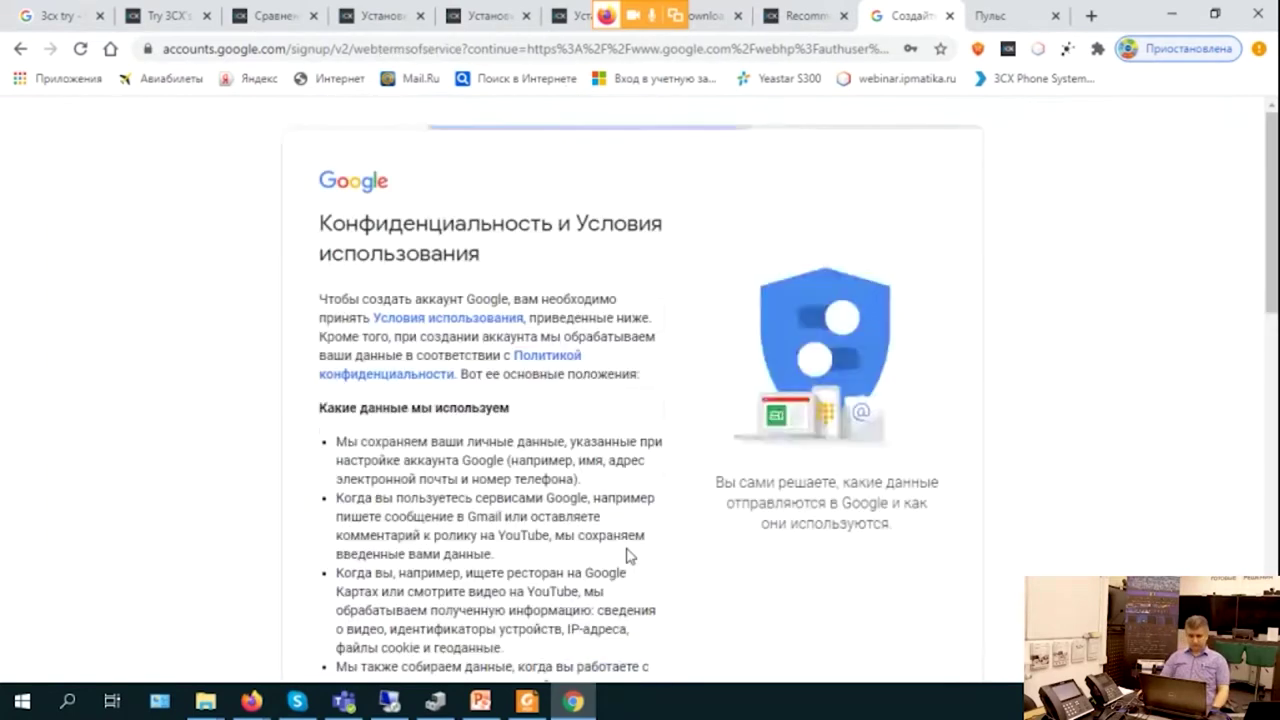
scroll(628, 553, "down", 5)
scroll(628, 553, "down", 5)
left_click(609, 565)
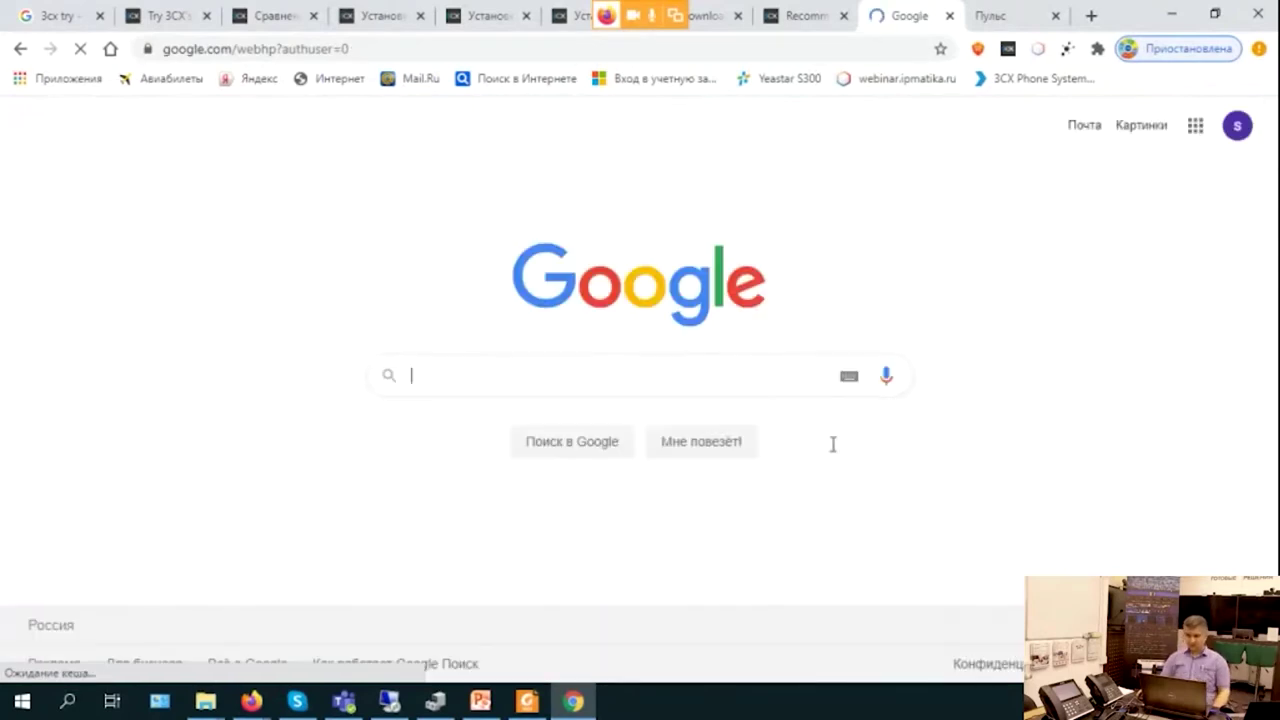
Step: Copy the new account's e-mail address from the profile panel
left_click(1237, 125)
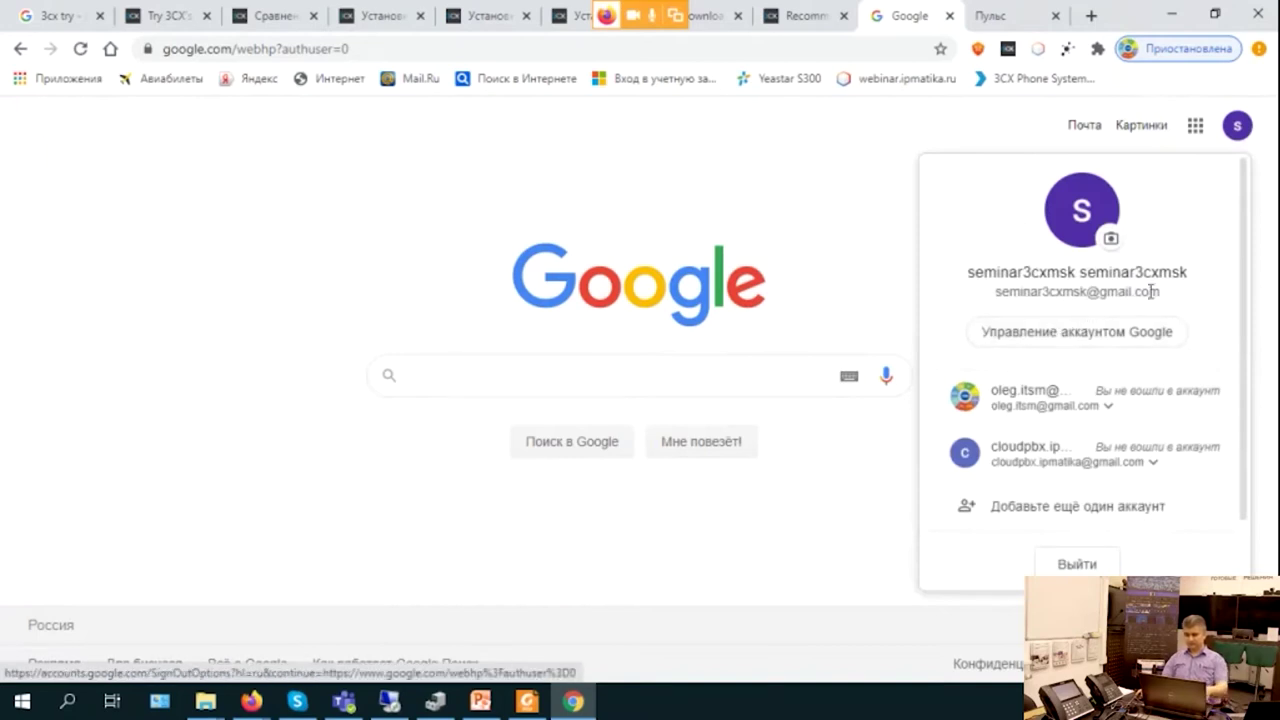
left_click_drag(1160, 291, 988, 306)
key("Escape")
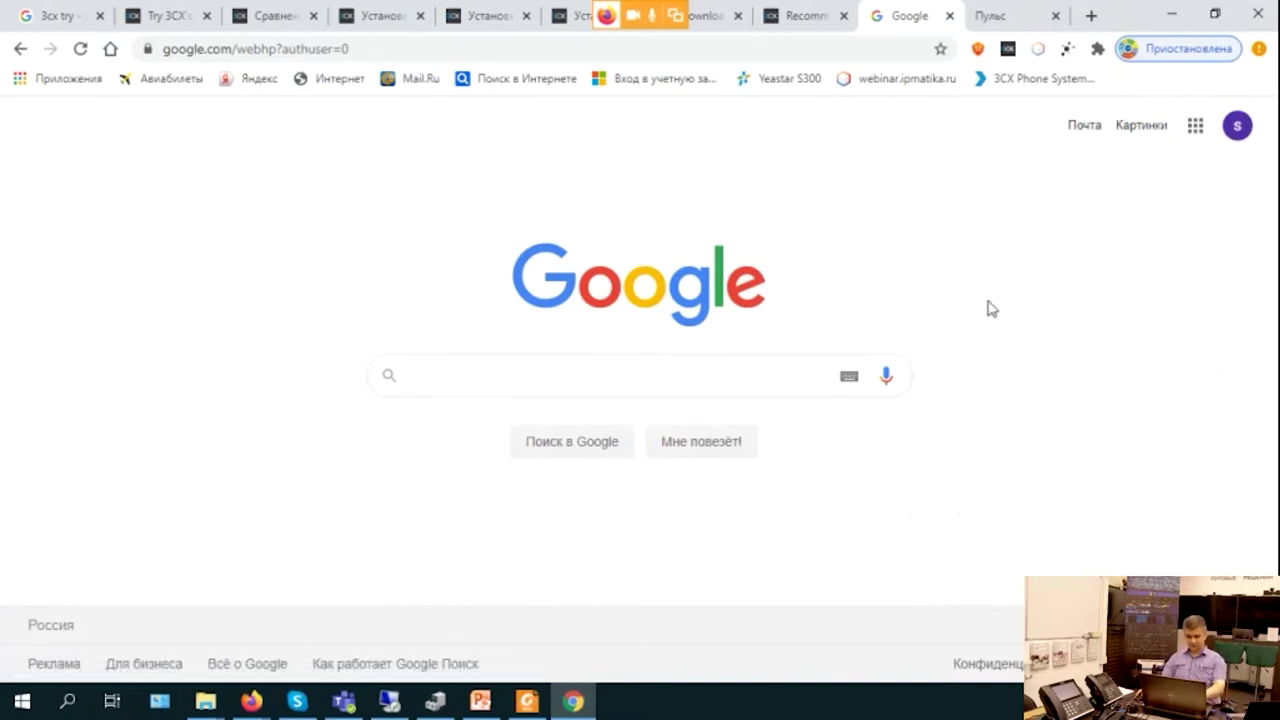
Step: On the 3CX trial form, enter the first name and surname, and pick Moscow, Russia as location
left_click(1239, 136)
left_click(165, 15)
left_click(407, 168)
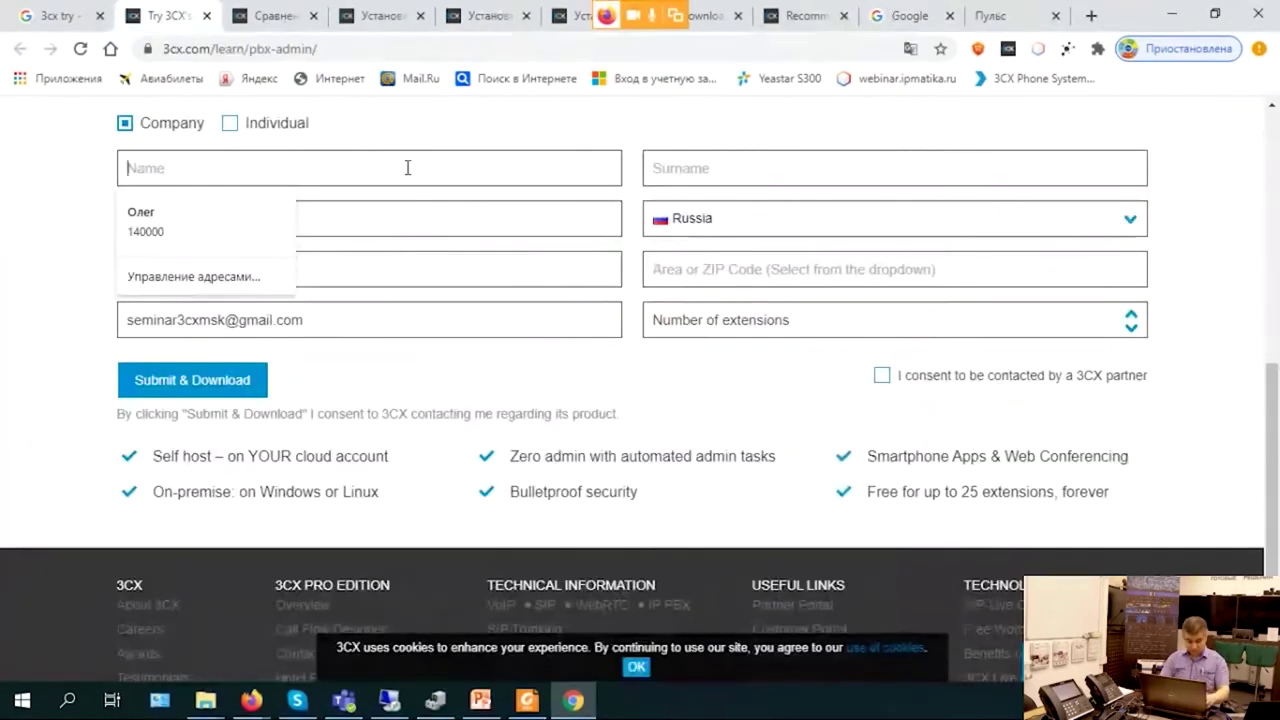
type("Ol")
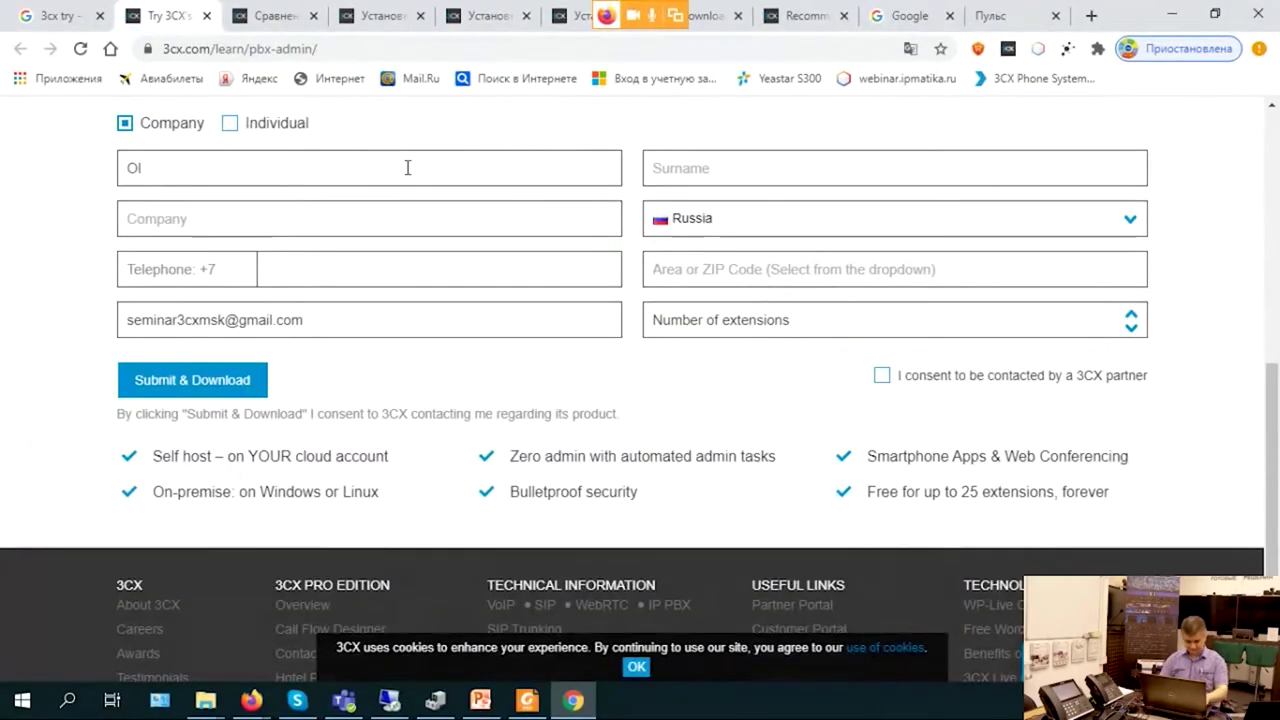
left_click(927, 166)
type("Levitskiy")
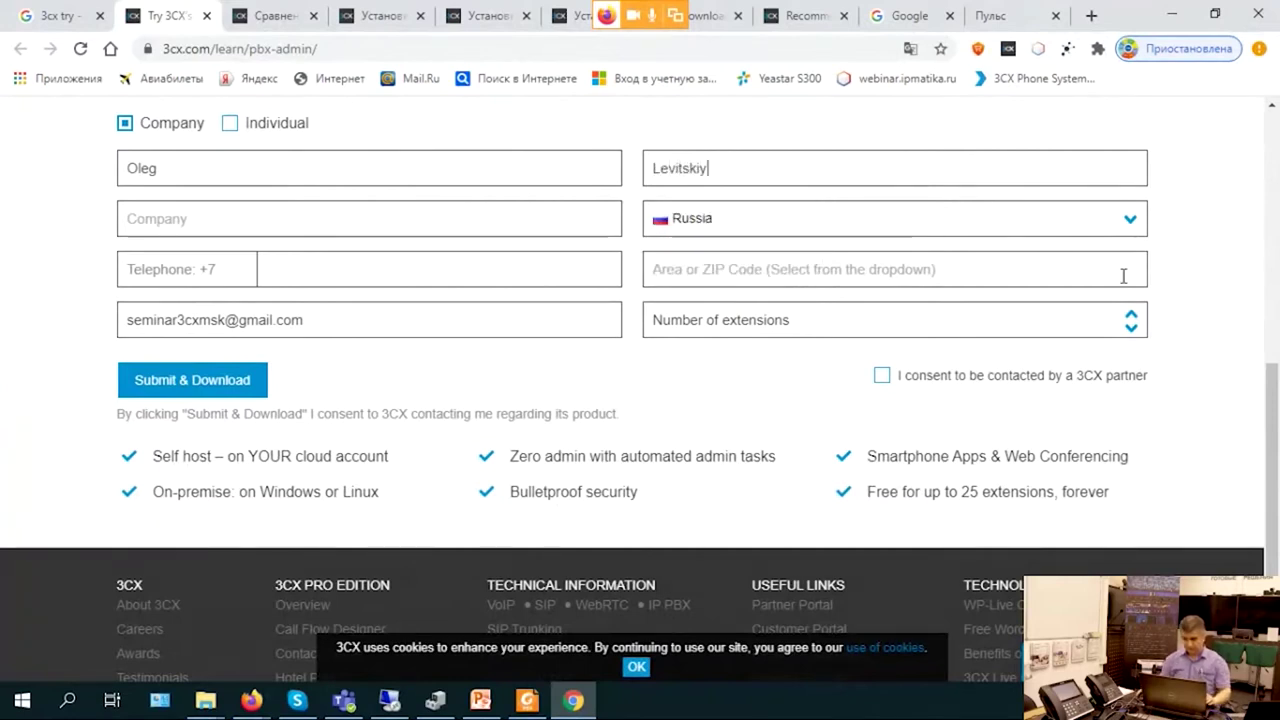
left_click(1123, 277)
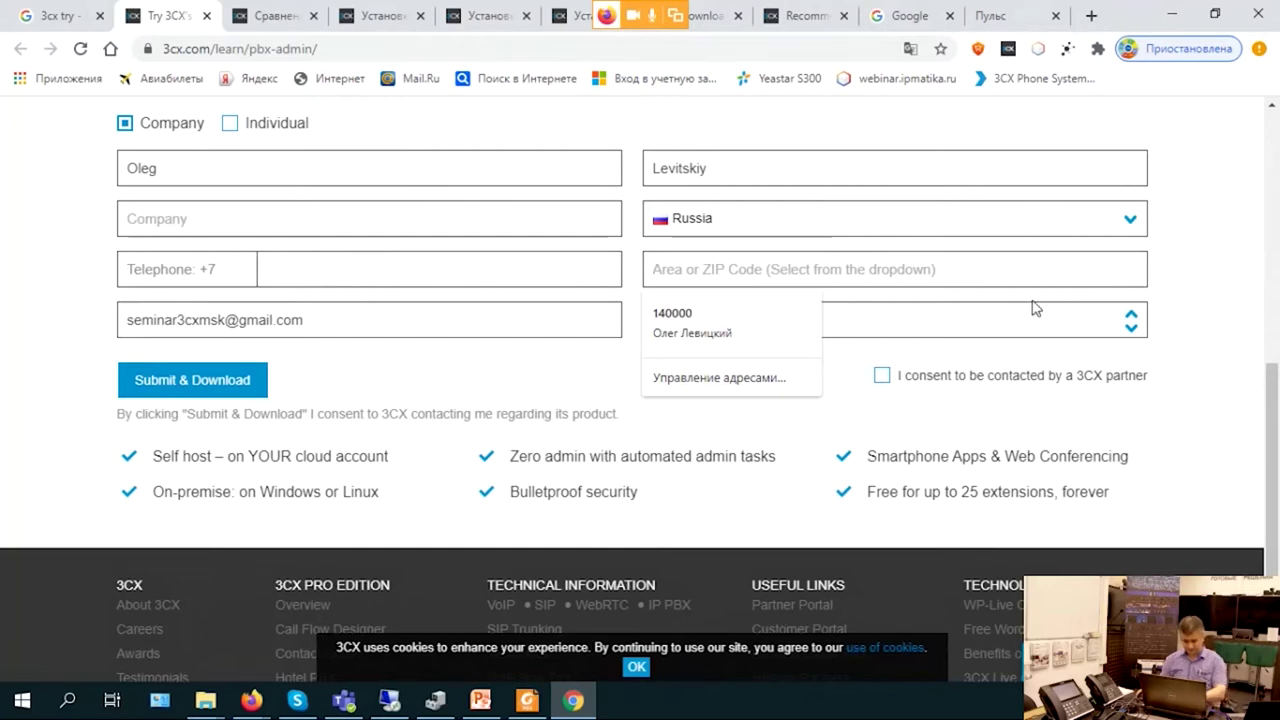
type("mo")
left_click(965, 308)
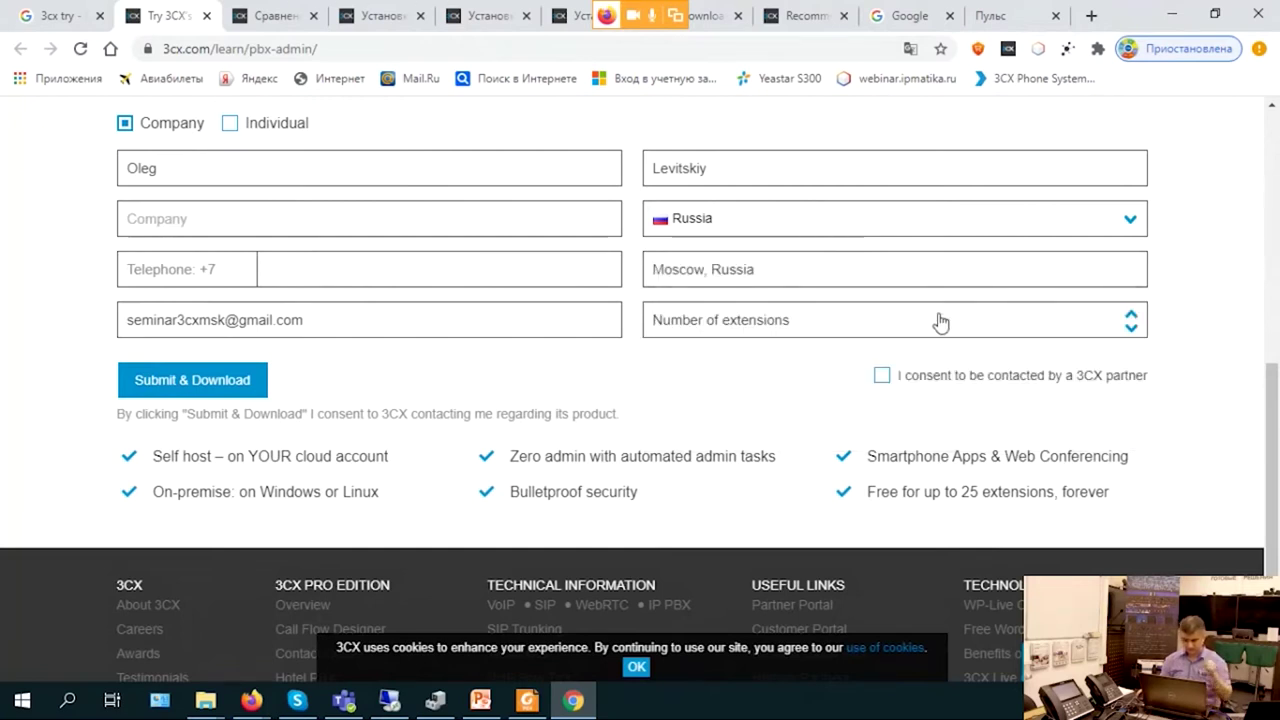
Step: Fill the company as IPMATIKA, add the phone number with country prefix, and choose 0-25 extensions
left_click(470, 218)
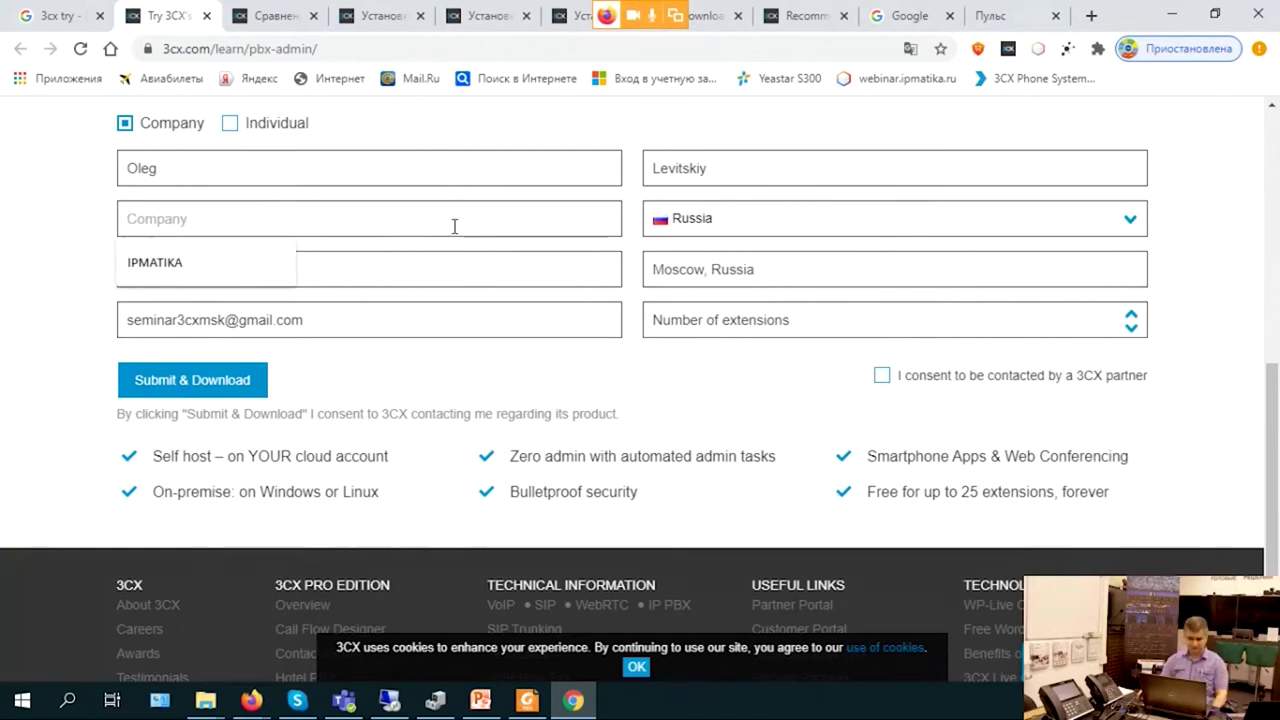
left_click(254, 268)
left_click(268, 273)
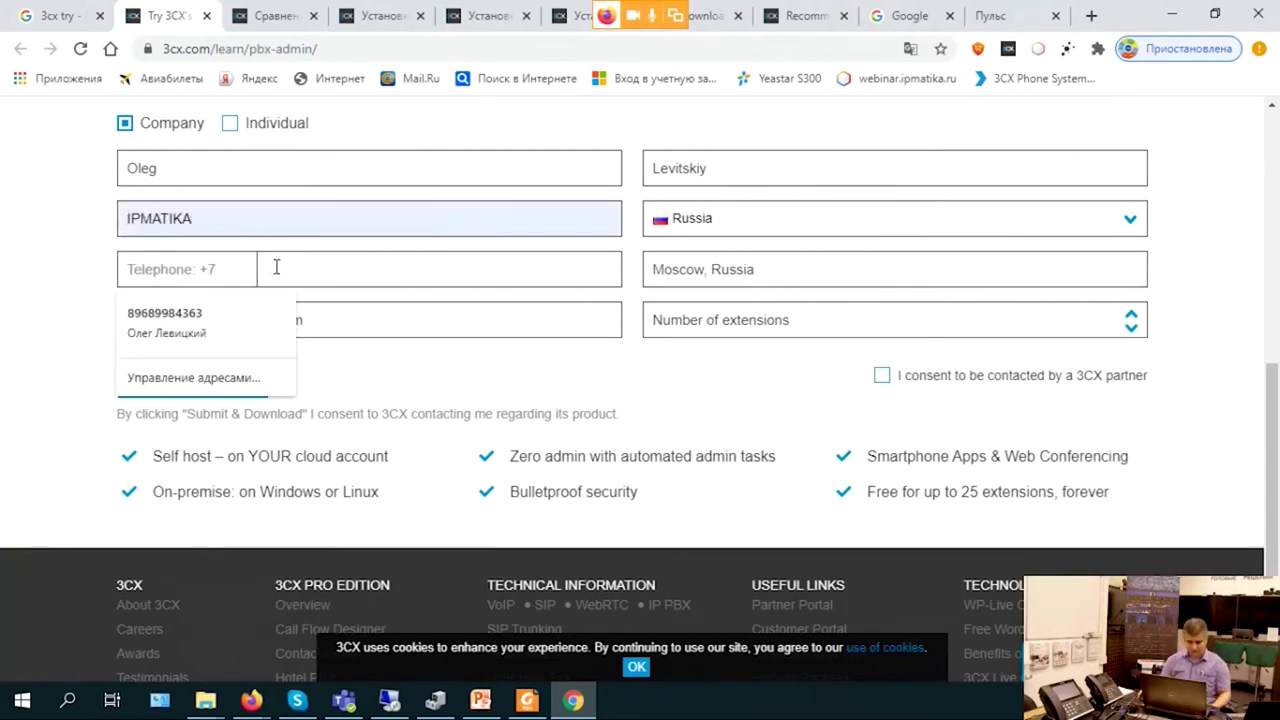
left_click(254, 306)
left_click(271, 273)
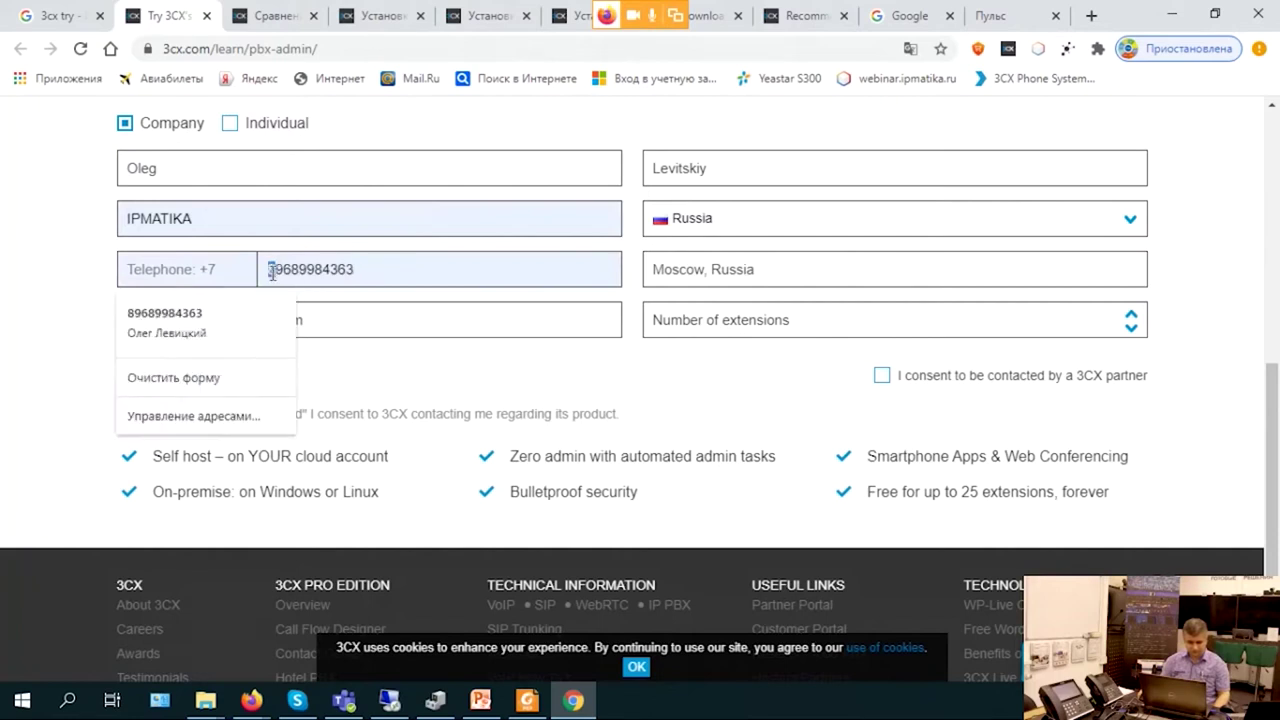
type("+")
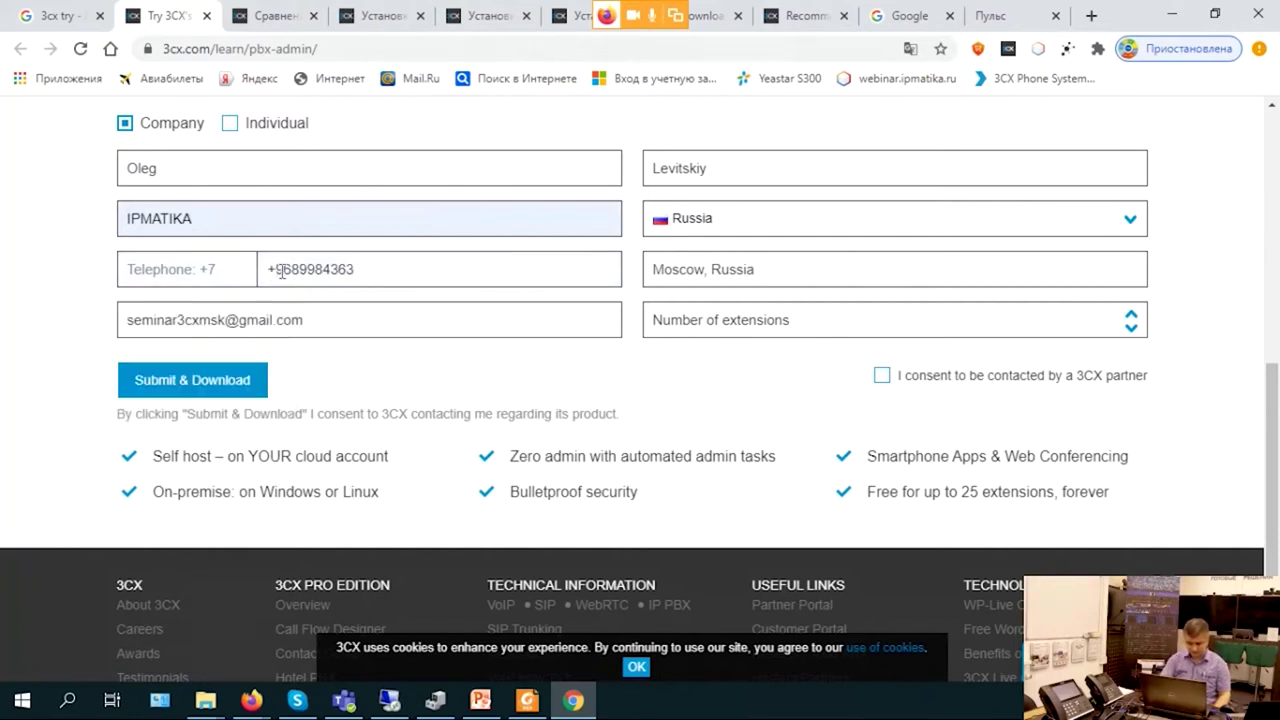
type("7")
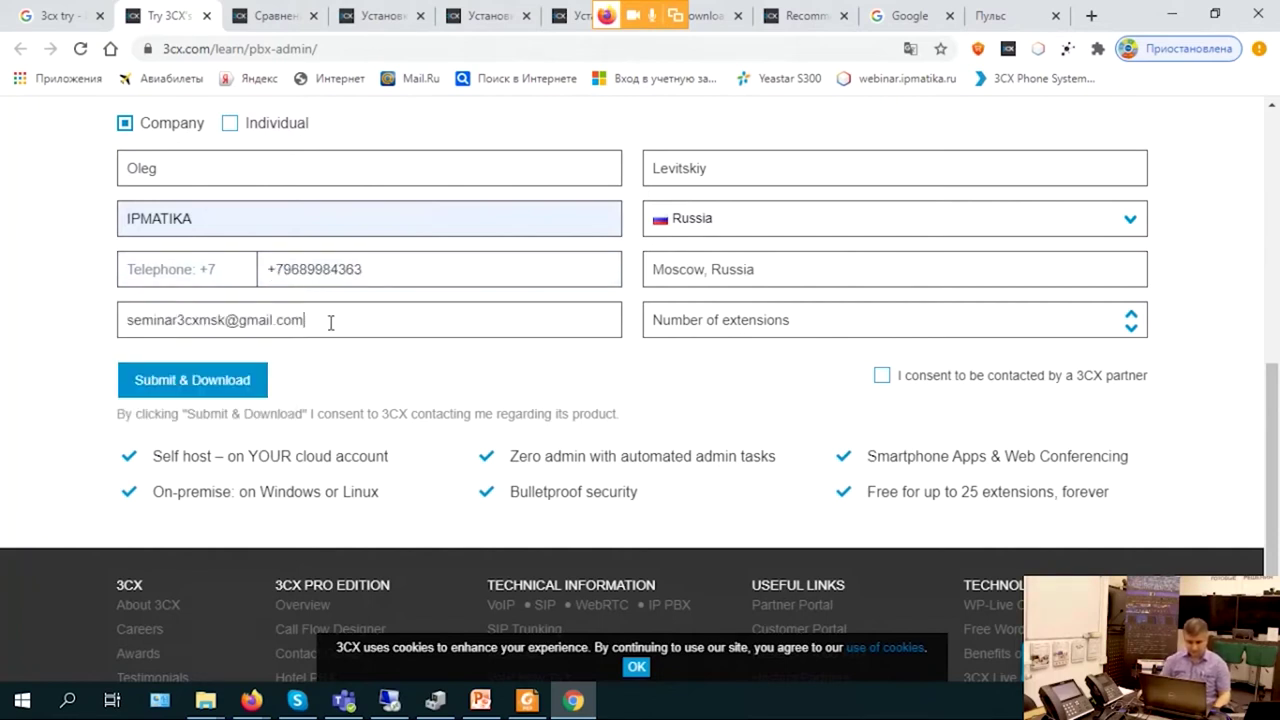
left_click(1132, 325)
left_click(778, 370)
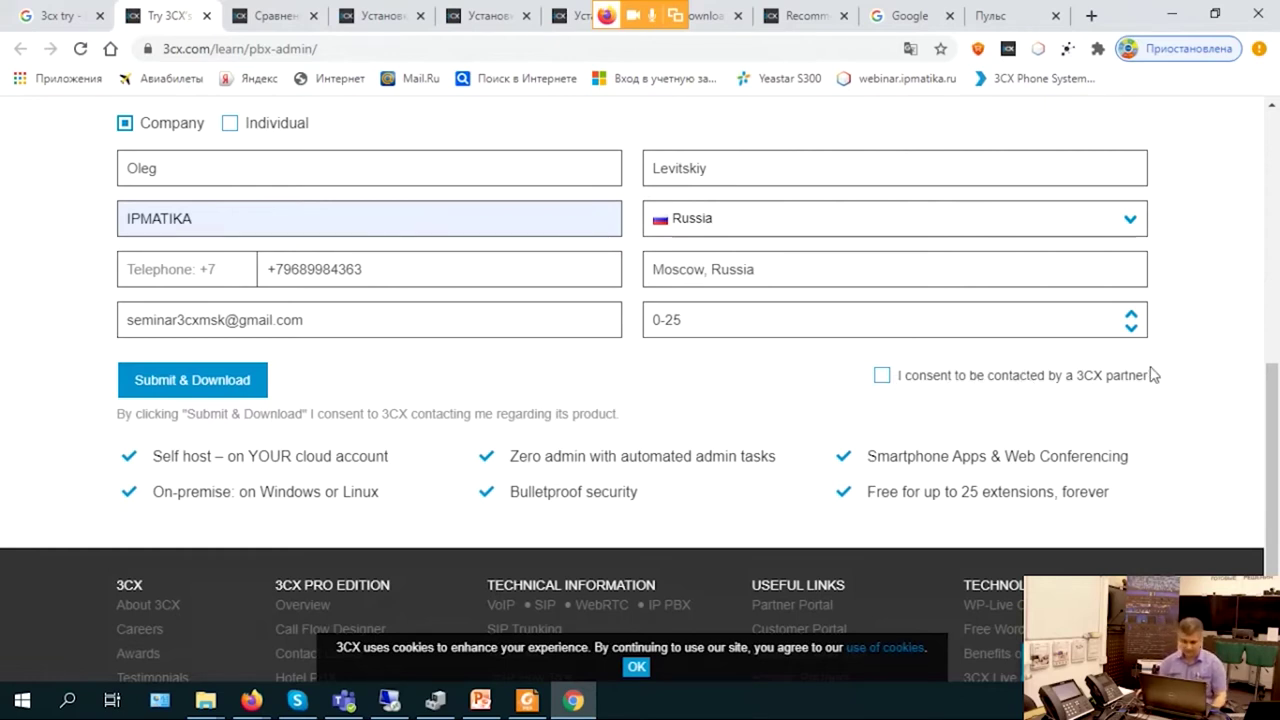
Step: Review the completed registration form and submit it
scroll(730, 396, "up", 1)
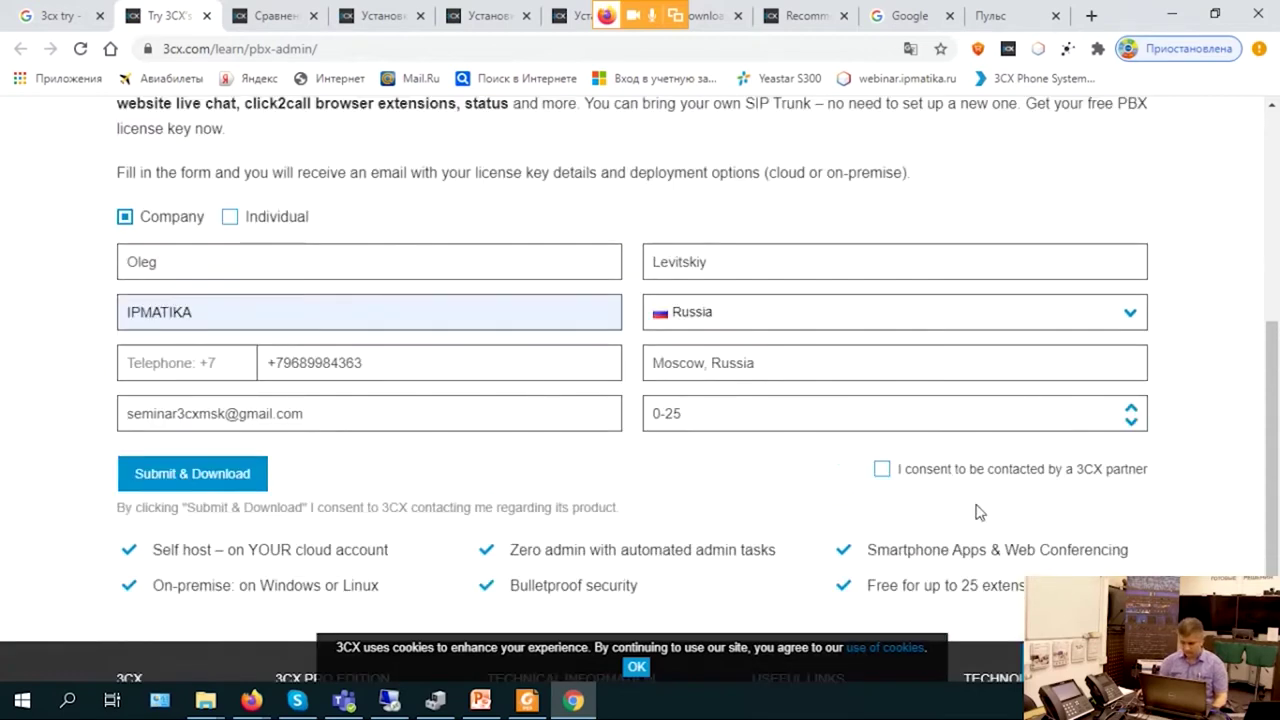
scroll(1122, 478, "down", 2)
scroll(463, 416, "up", 2)
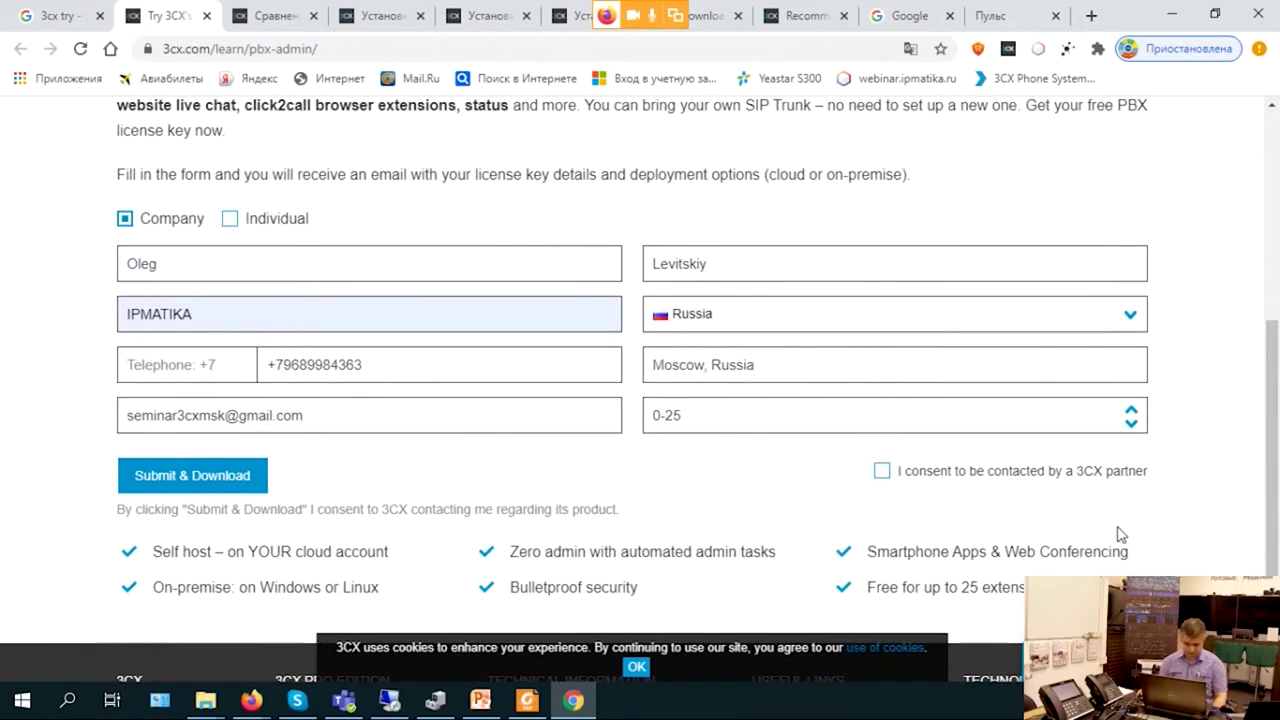
scroll(1112, 522, "down", 1)
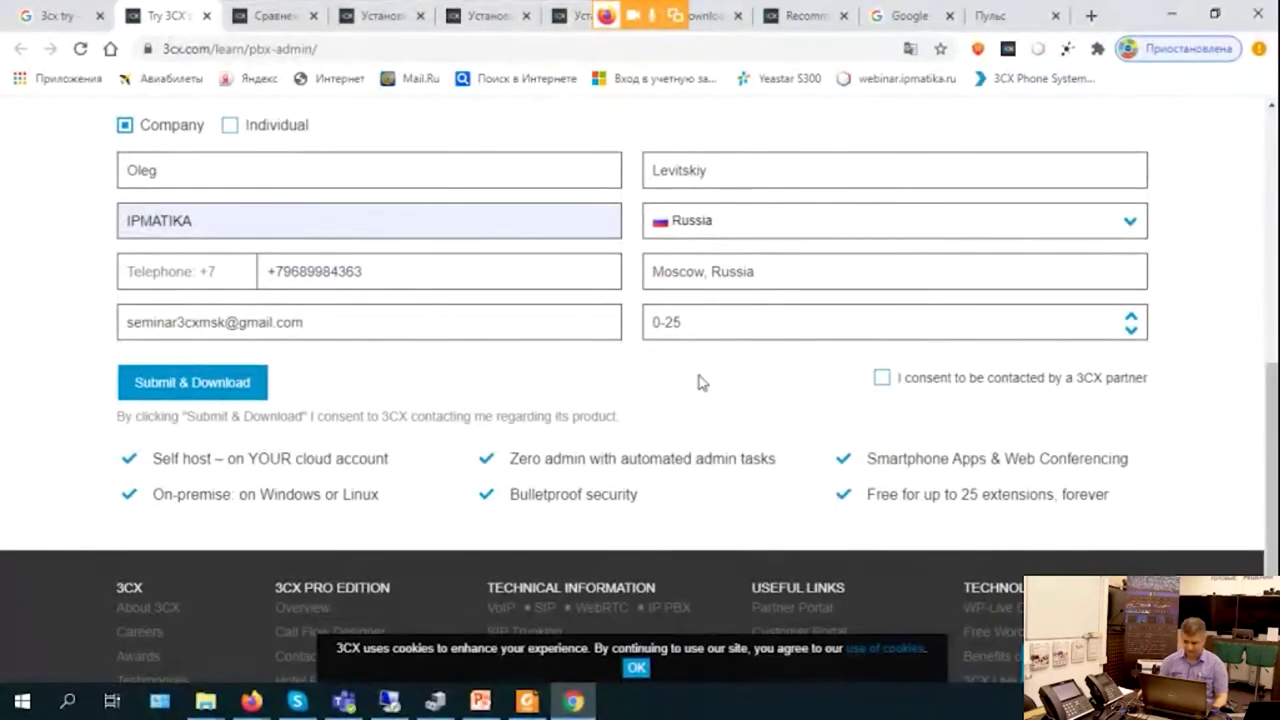
scroll(195, 397, "up", 3)
scroll(230, 394, "down", 3)
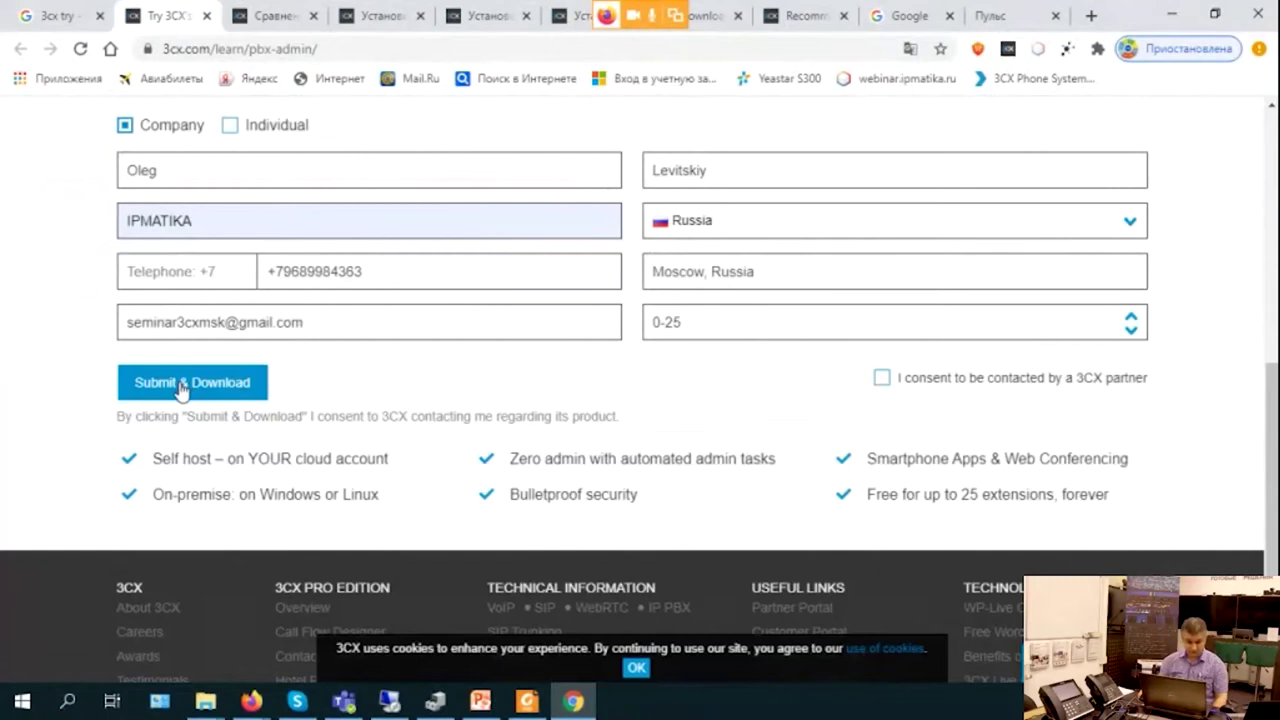
left_click(181, 387)
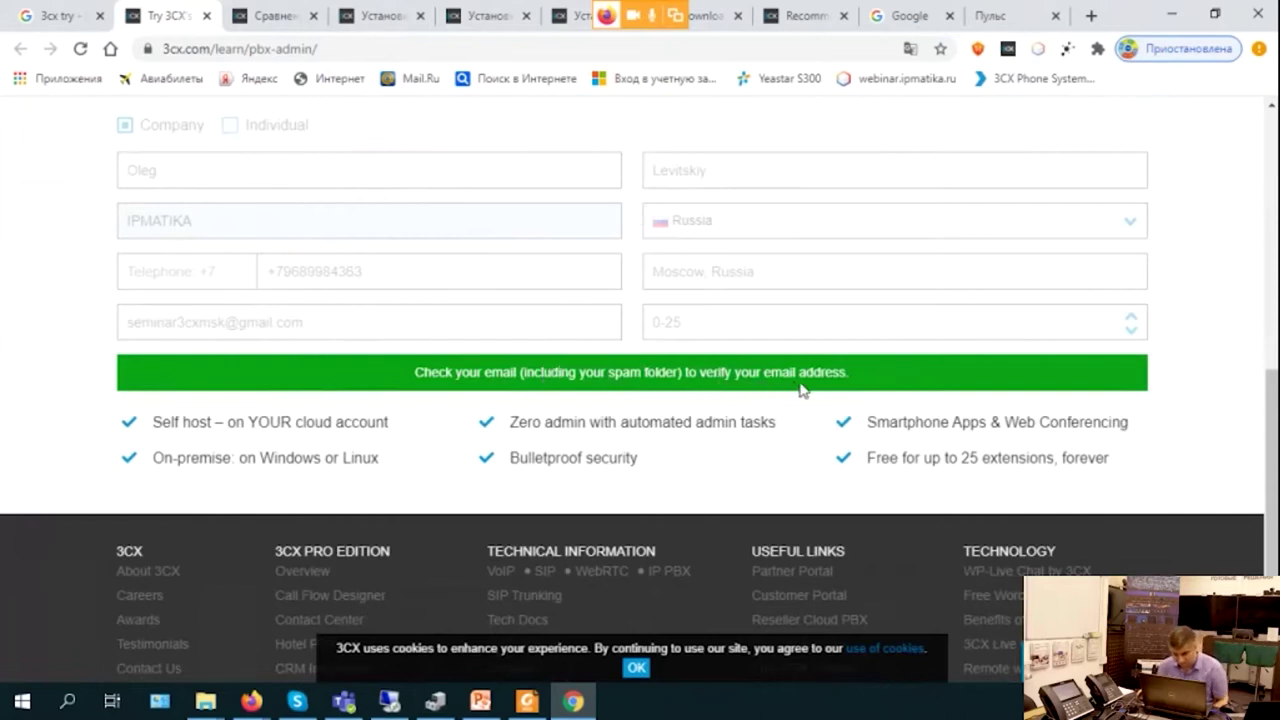
Step: Open Gmail from the Google apps grid, open the 3CX «Подтвердите e-mail» message, and dismiss the Meet popup
left_click(907, 16)
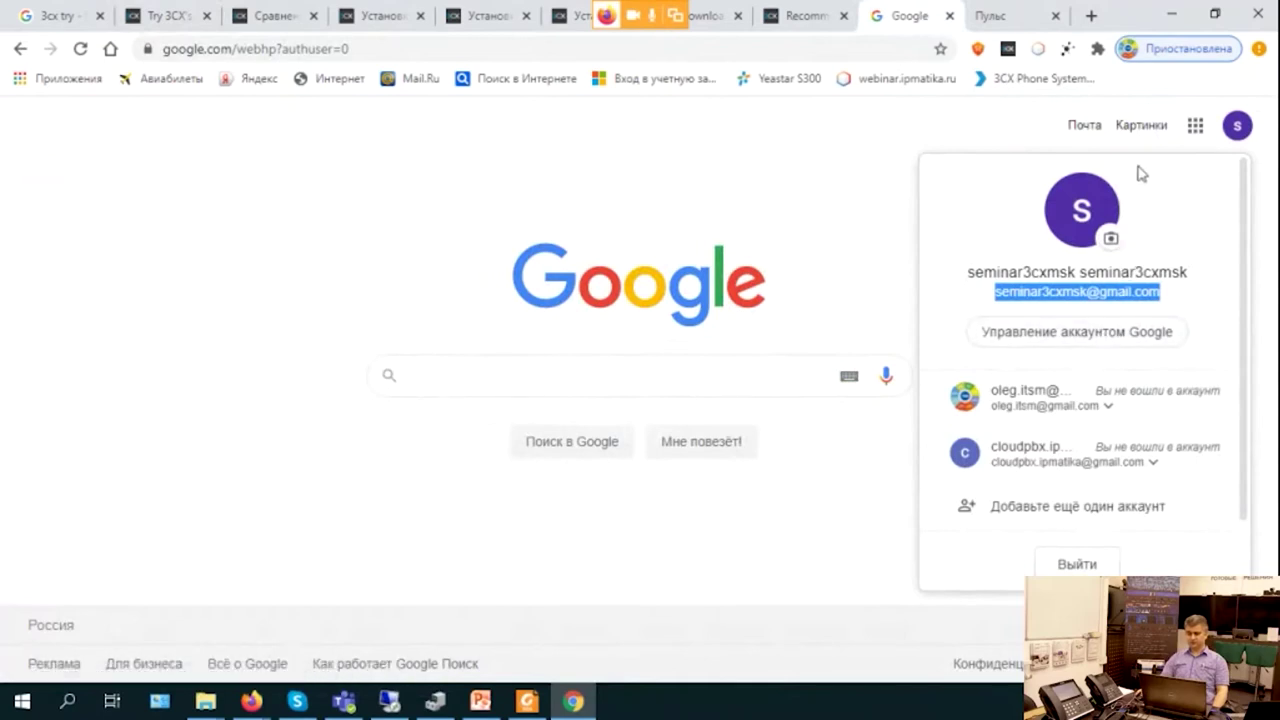
left_click(1195, 127)
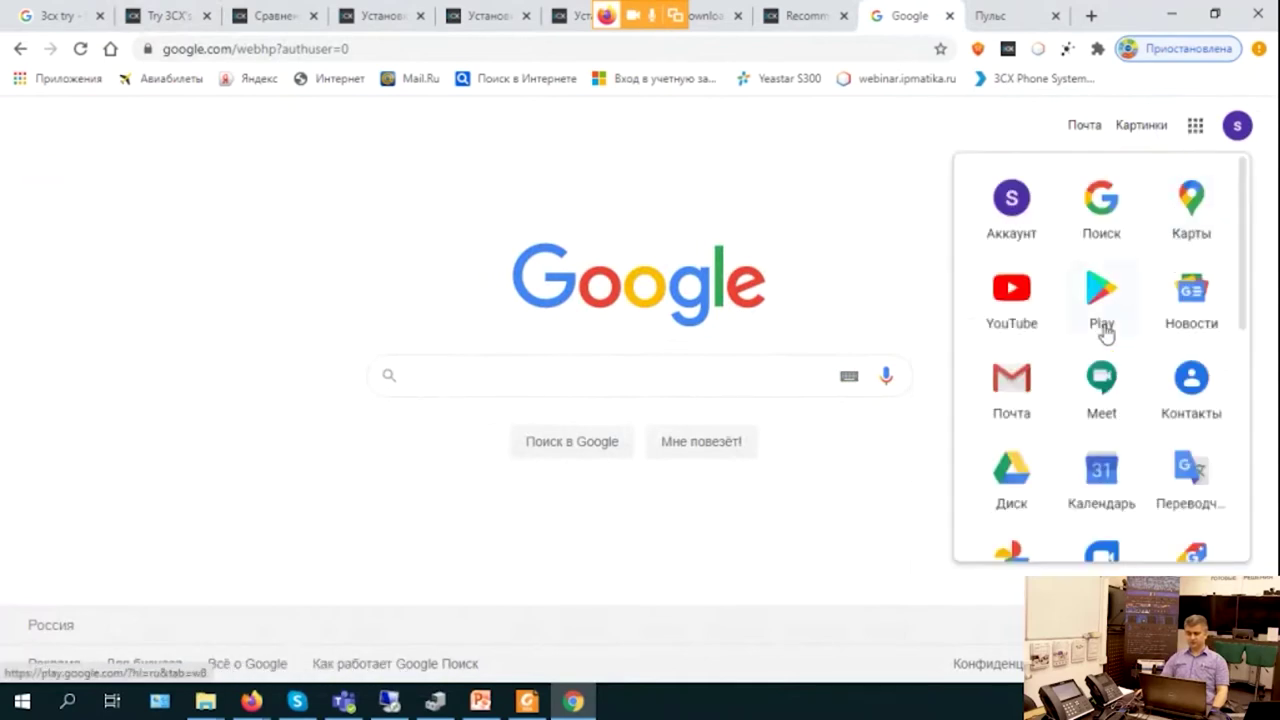
left_click(1020, 392)
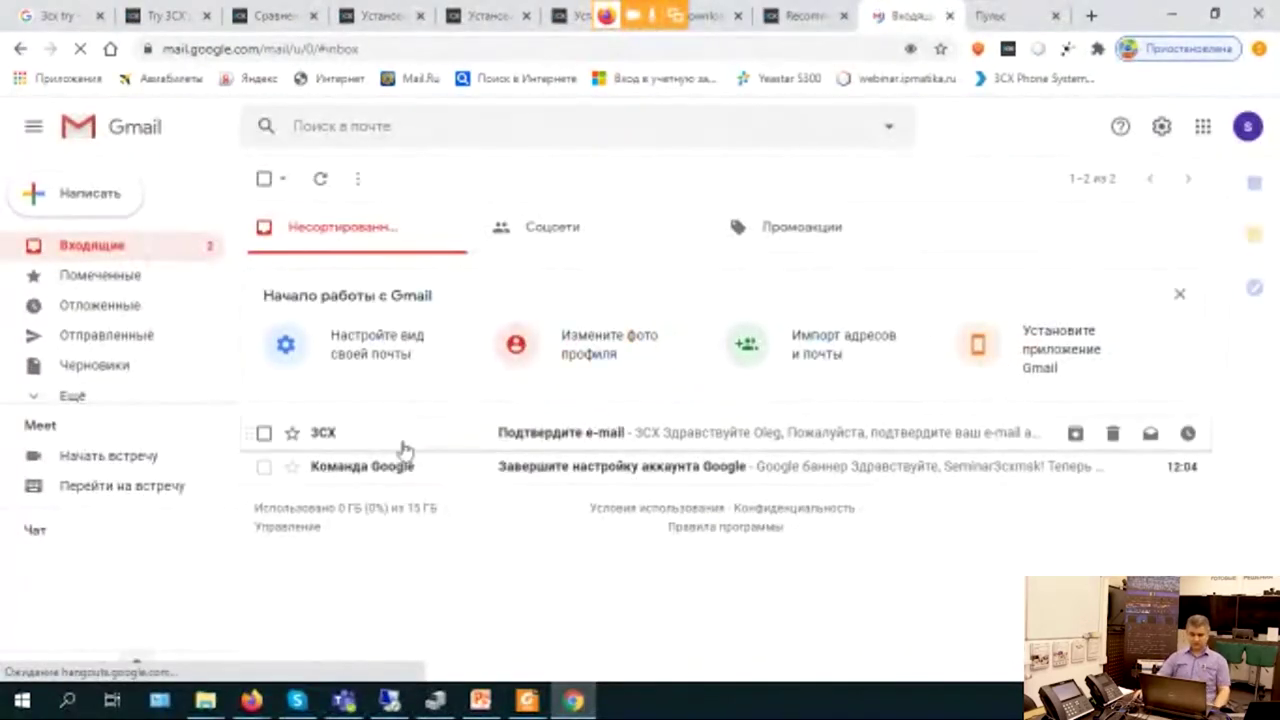
left_click(565, 445)
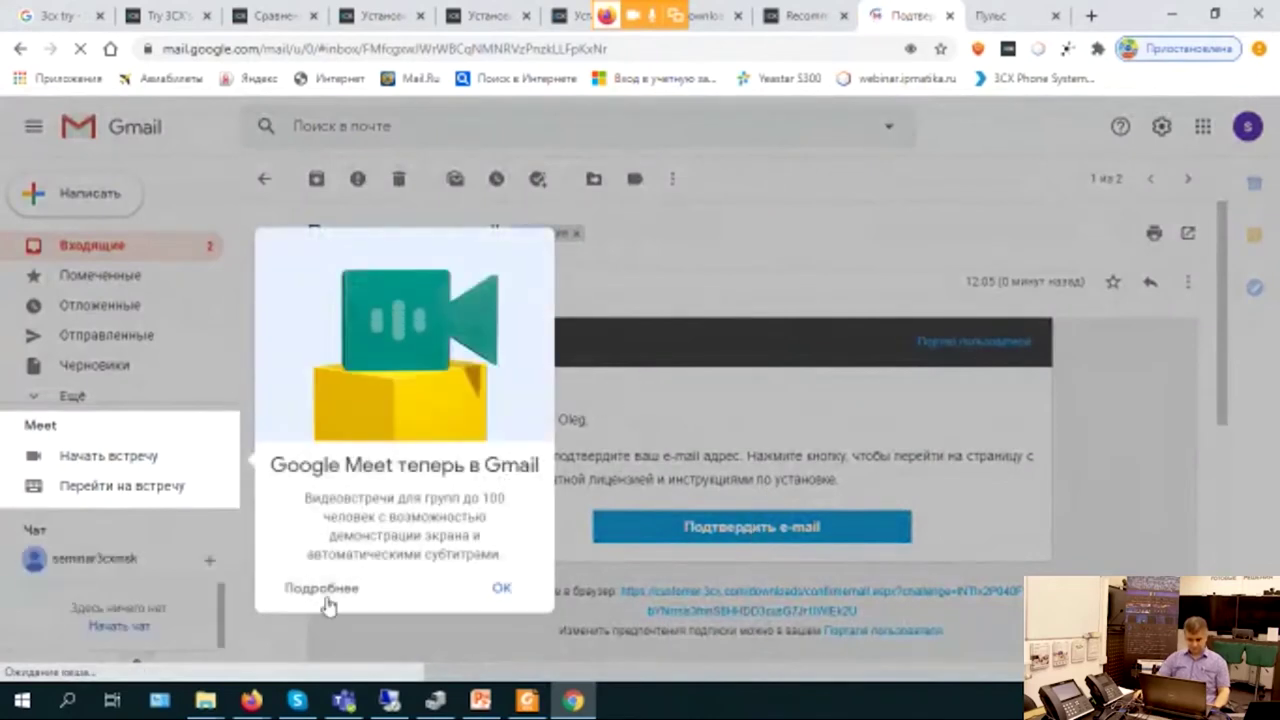
left_click(500, 594)
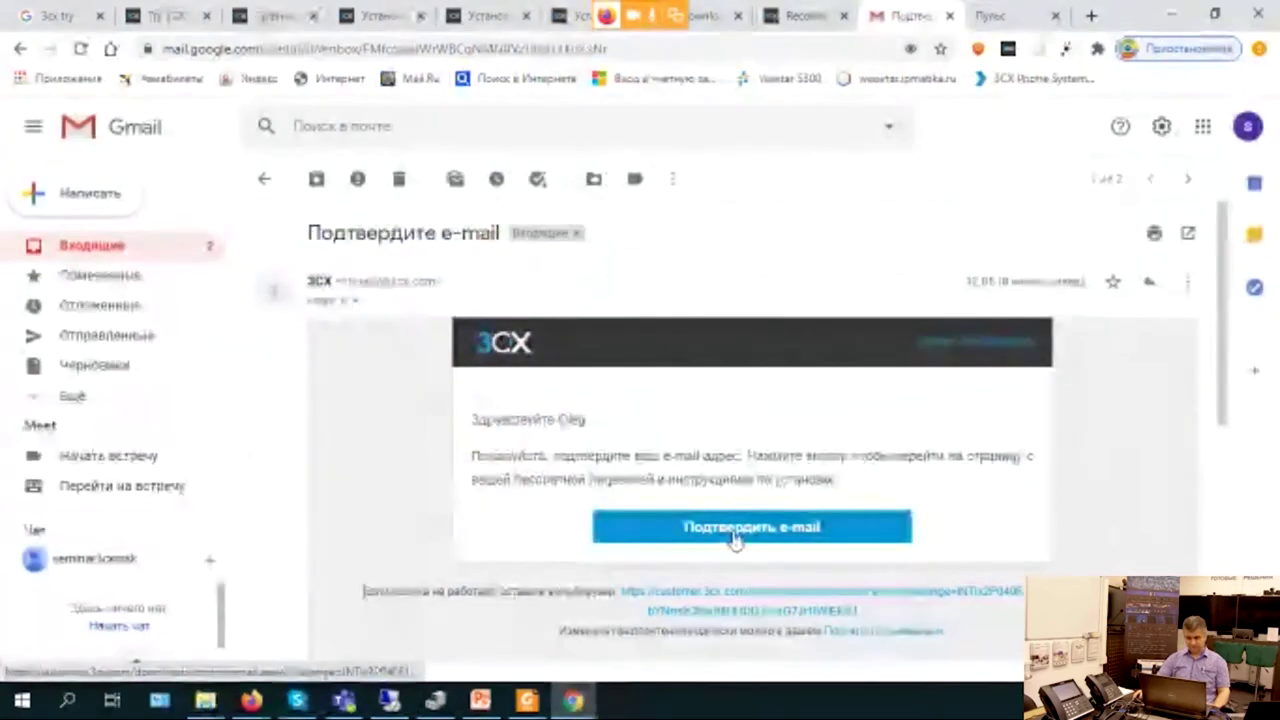
Step: Confirm the e-mail address via the 3CX link and return to the confirmation page
left_click(735, 537)
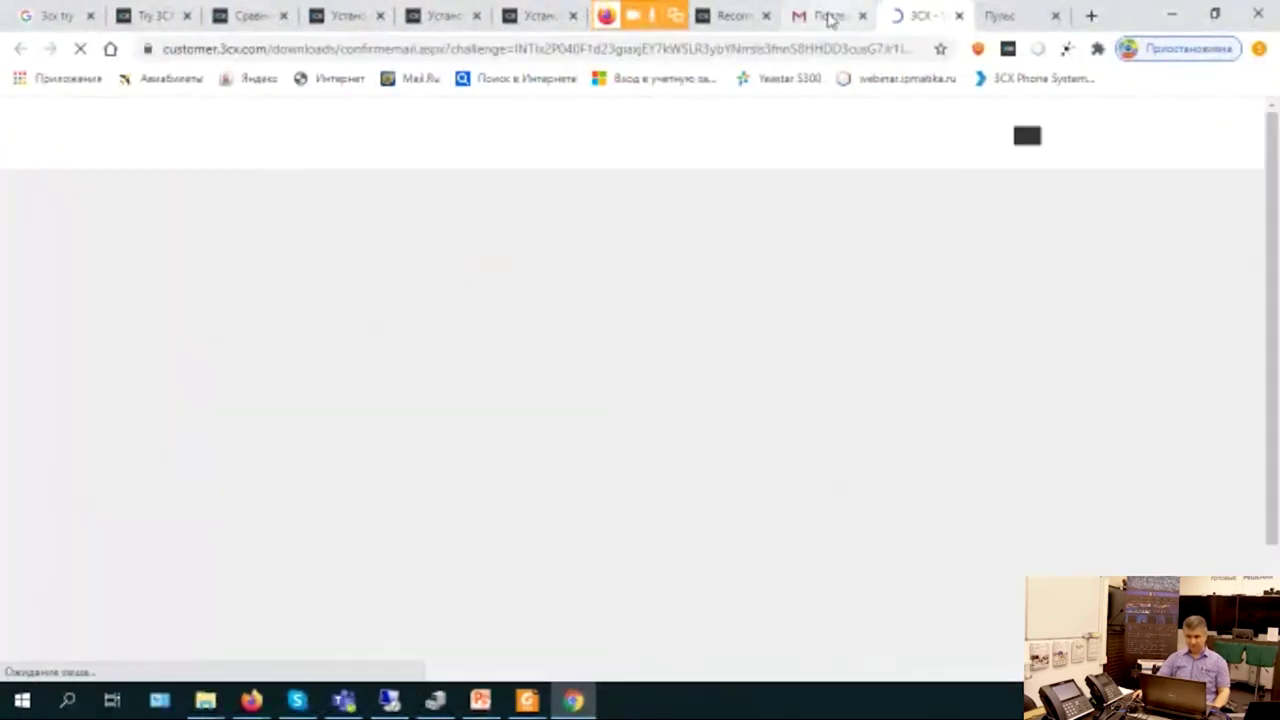
left_click(829, 16)
left_click(919, 14)
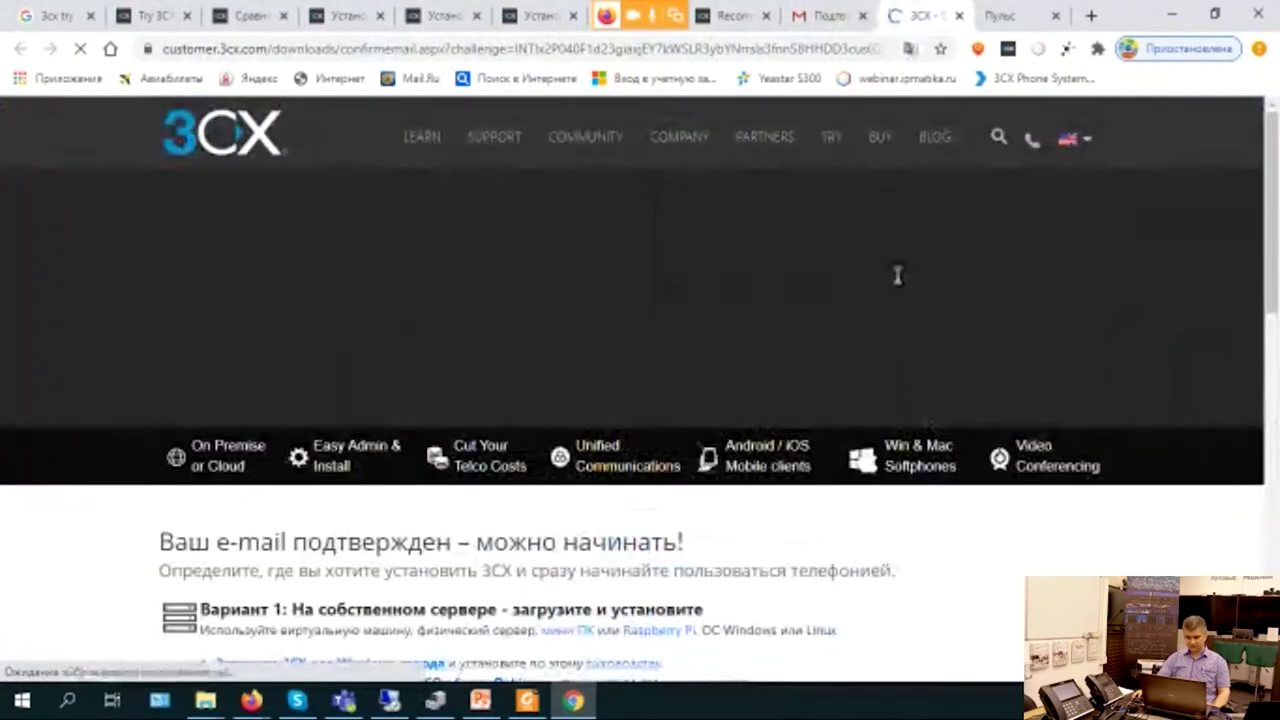
scroll(897, 275, "down", 2)
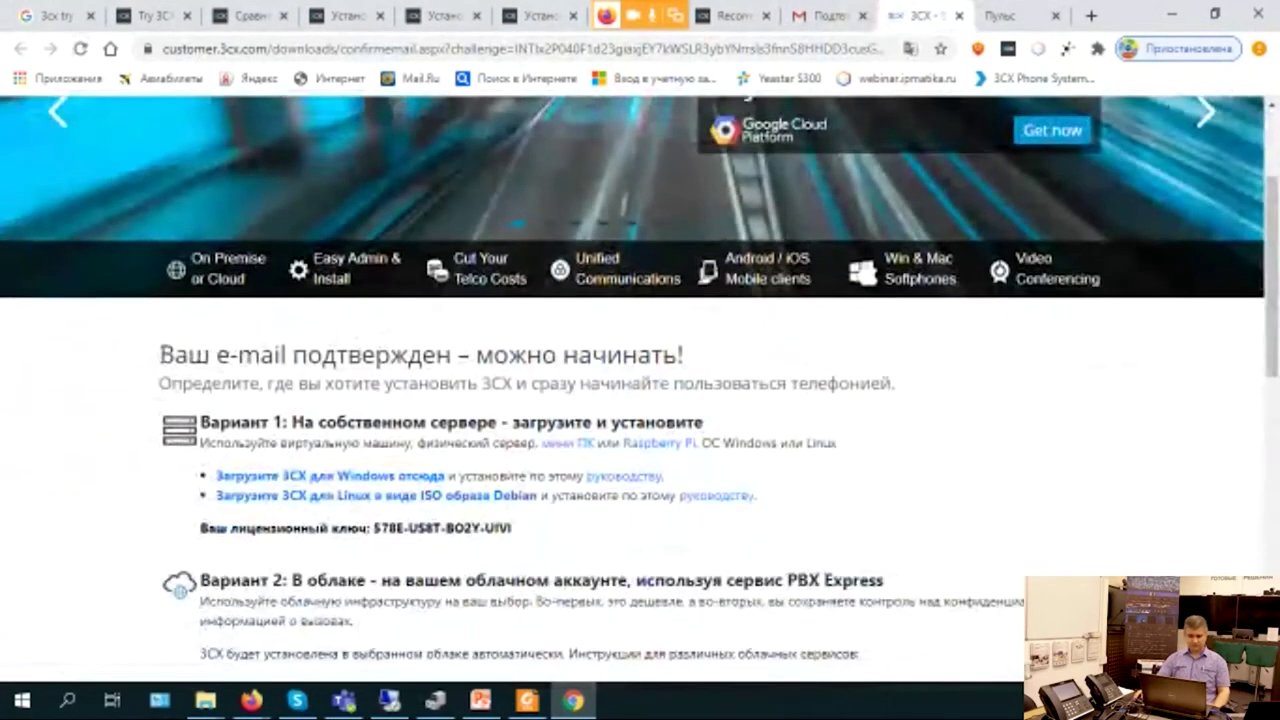
Step: Select the license key line on the e-mail confirmed page
left_click_drag(158, 355, 707, 362)
scroll(1098, 455, "down", 2)
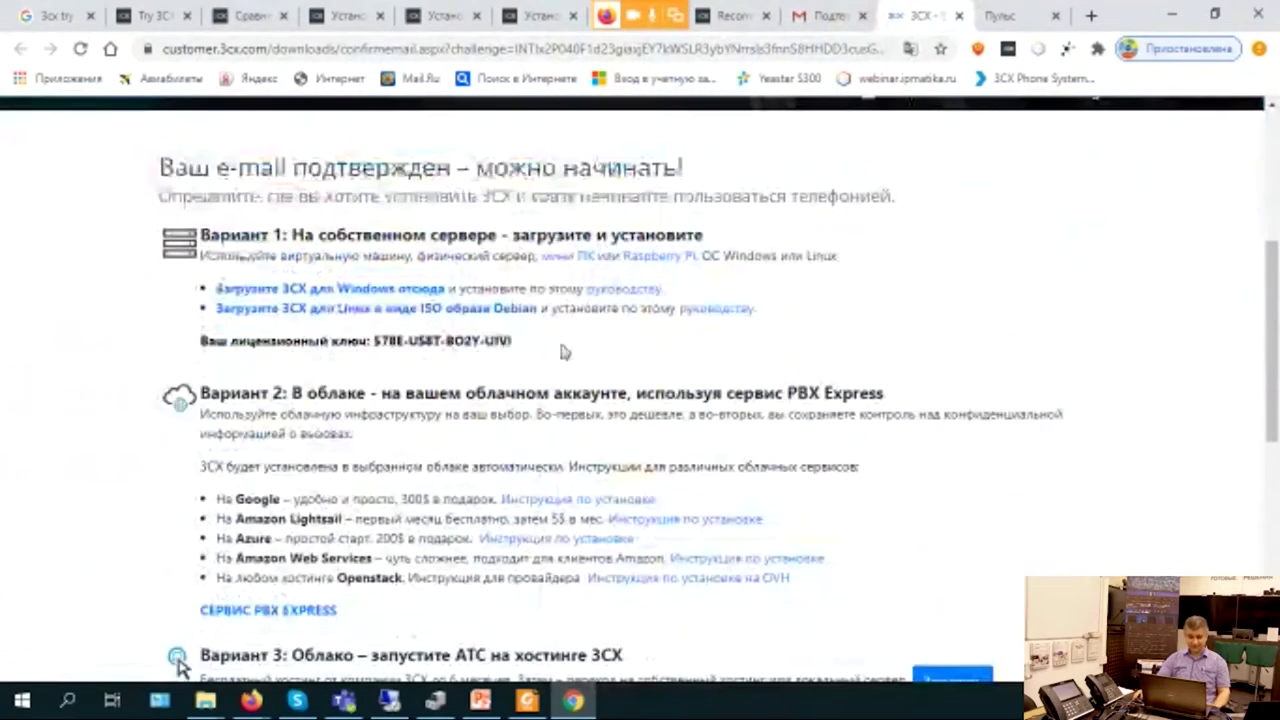
left_click_drag(563, 349, 200, 234)
mouse_move(195, 345)
left_mouse_down()
mouse_move(228, 345)
mouse_move(205, 350)
left_mouse_up()
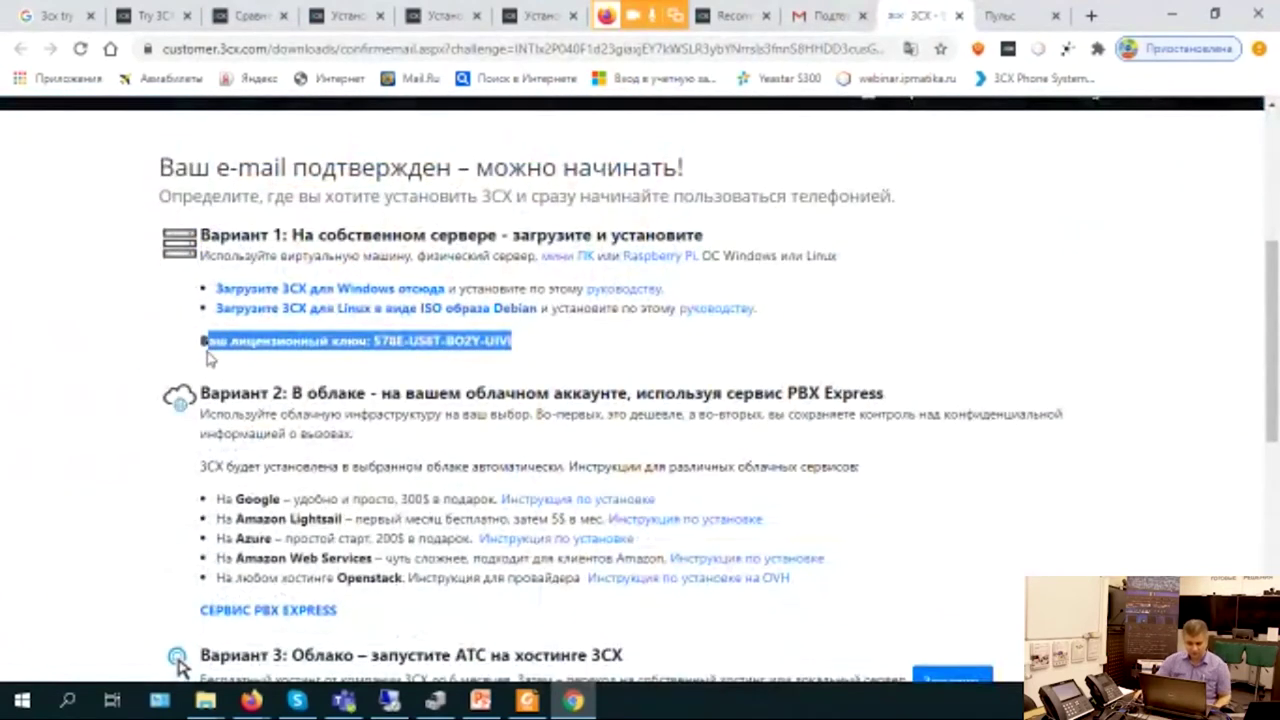
left_click(532, 345)
left_click_drag(532, 345, 395, 343)
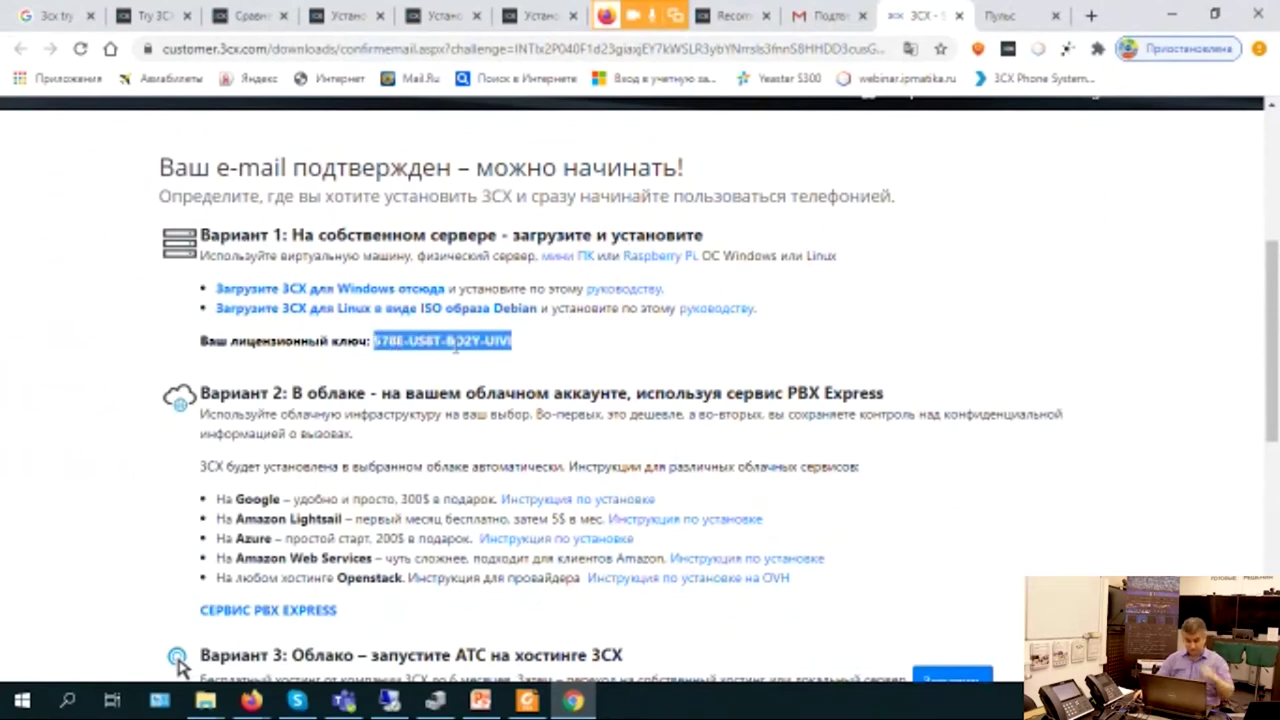
scroll(760, 365, "down", 2)
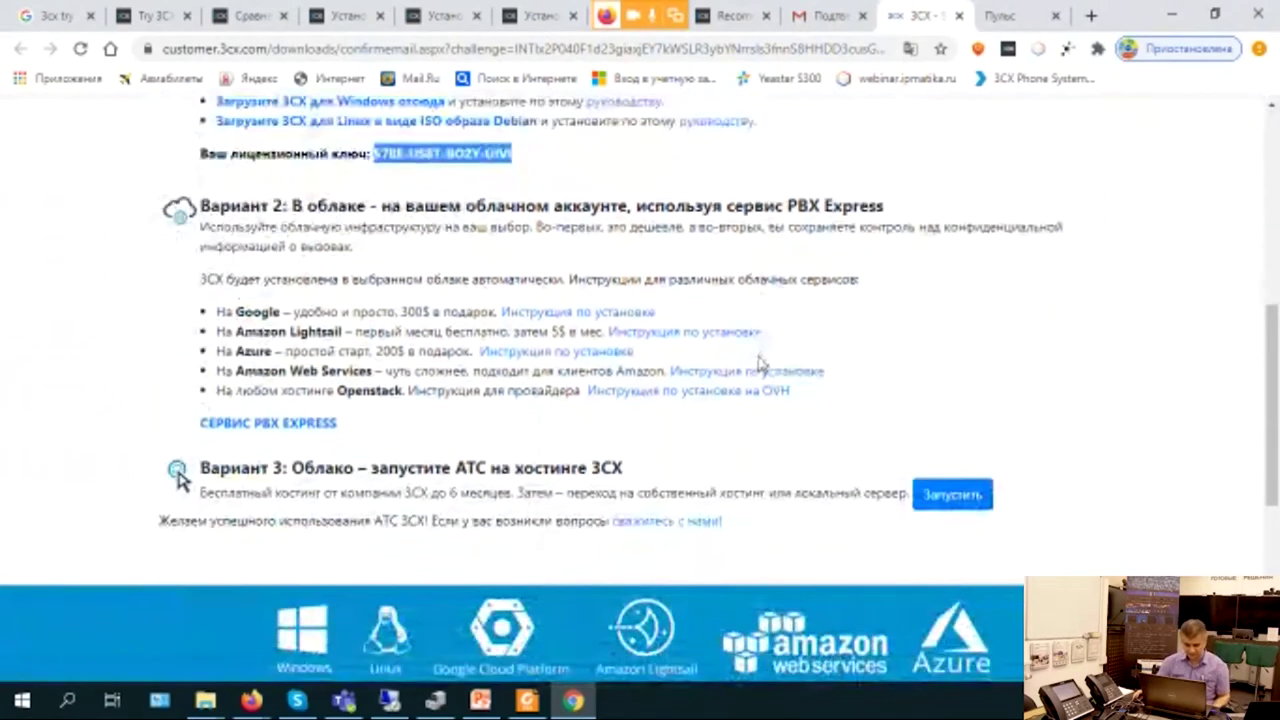
scroll(760, 362, "up", 2)
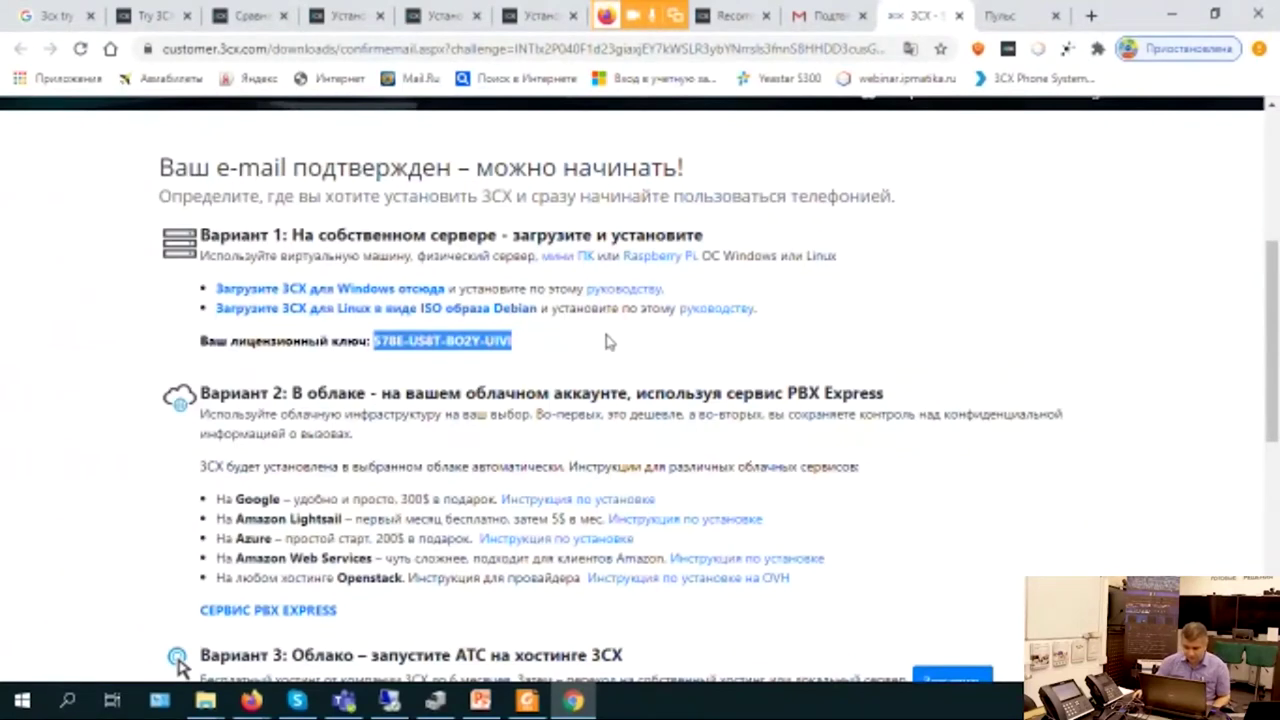
Step: Reselect the license key and copy it through the context menu
left_click(828, 250)
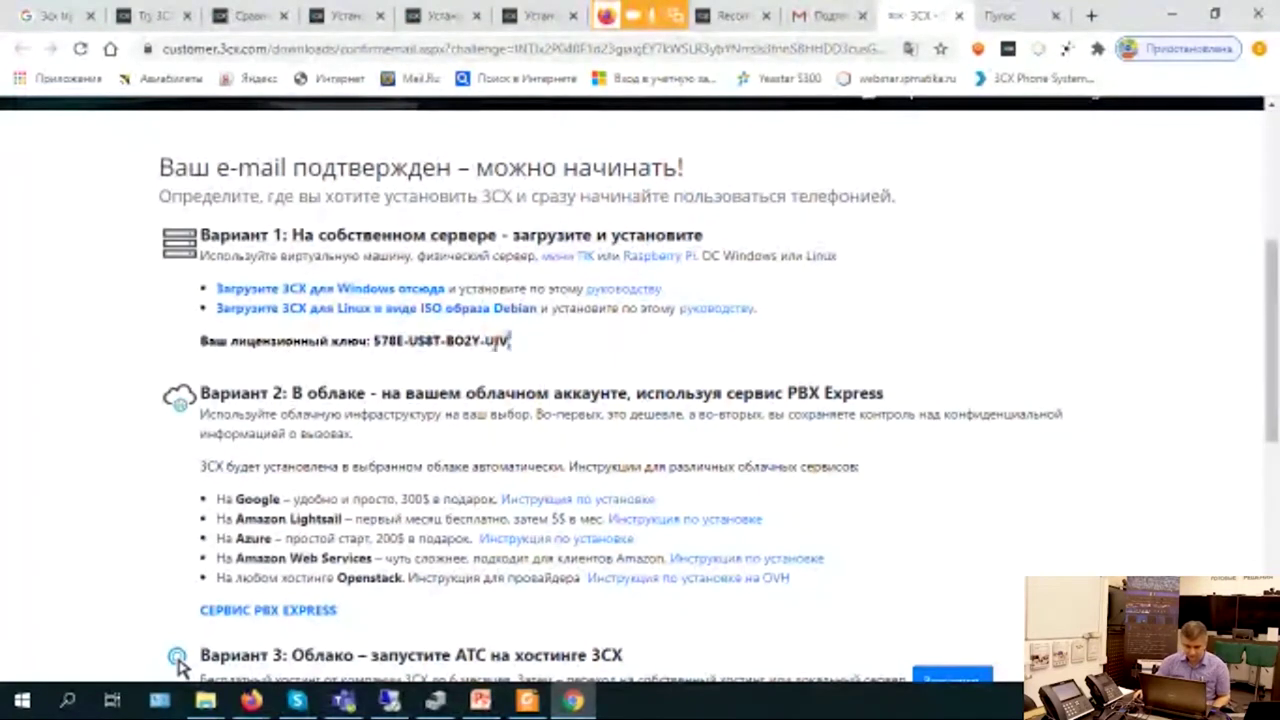
left_click_drag(507, 341, 376, 344)
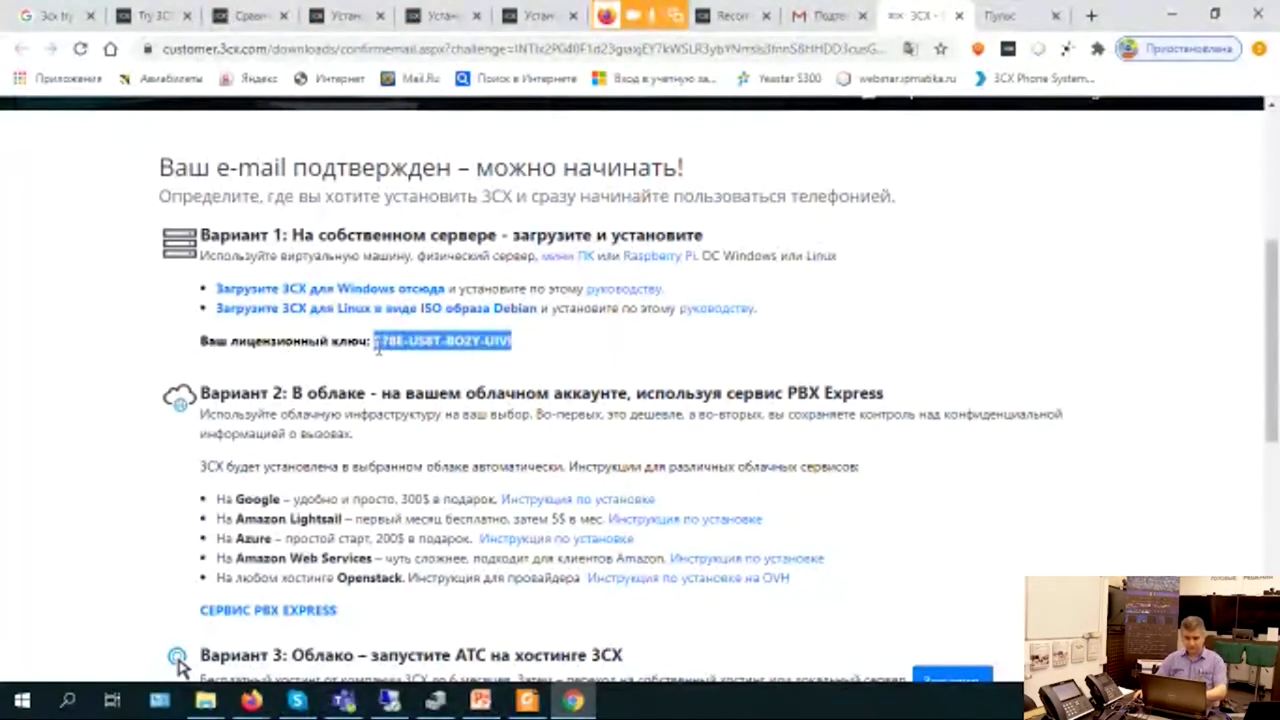
scroll(760, 366, "down", 3)
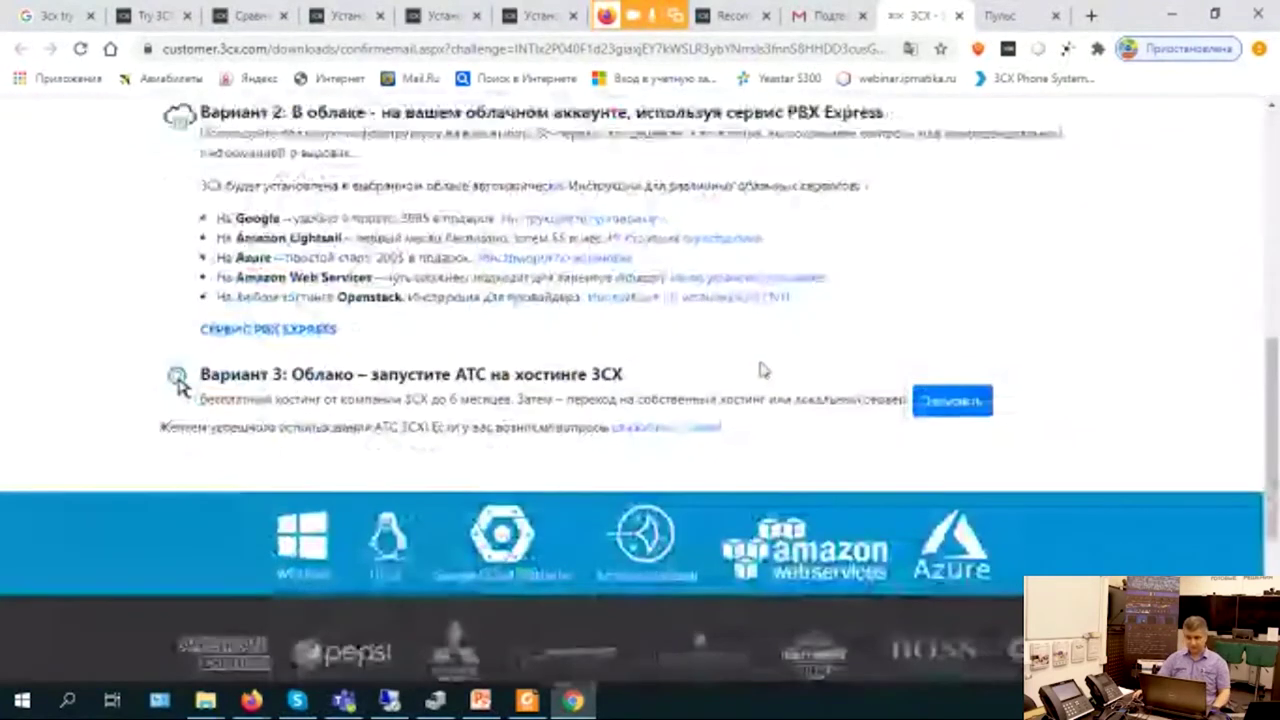
scroll(760, 370, "up", 2)
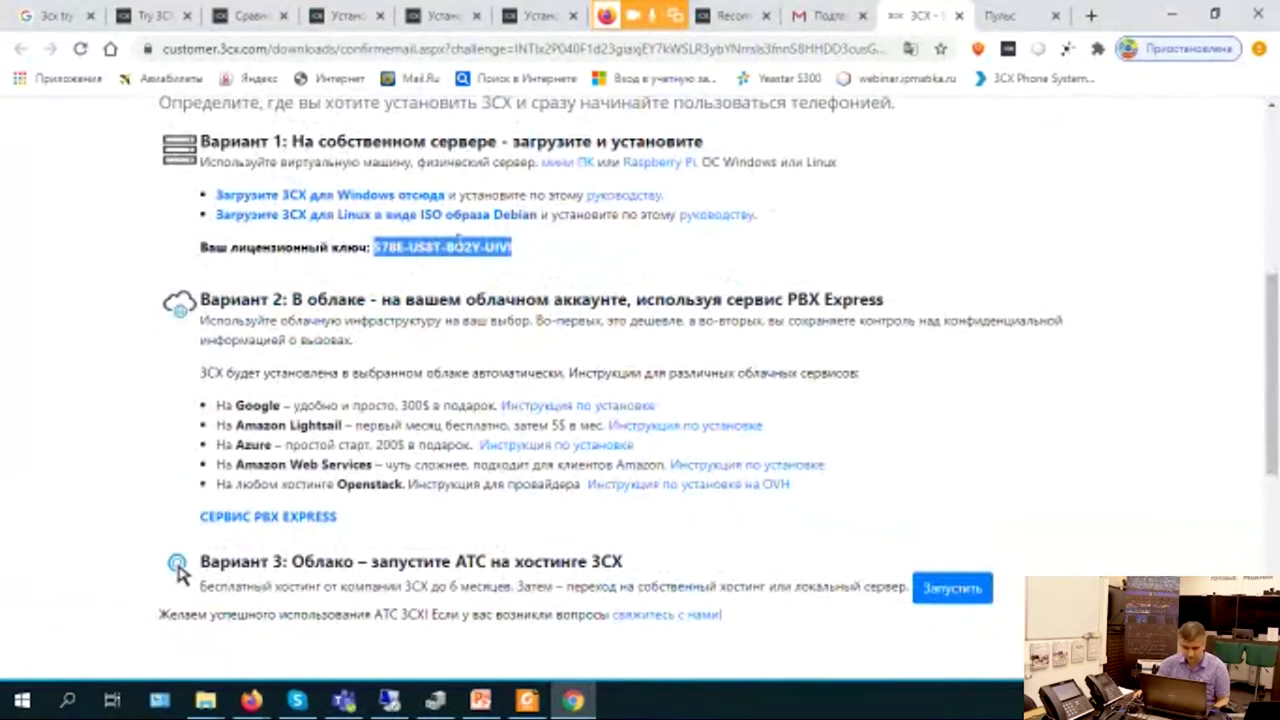
right_click(466, 246)
left_click(492, 257)
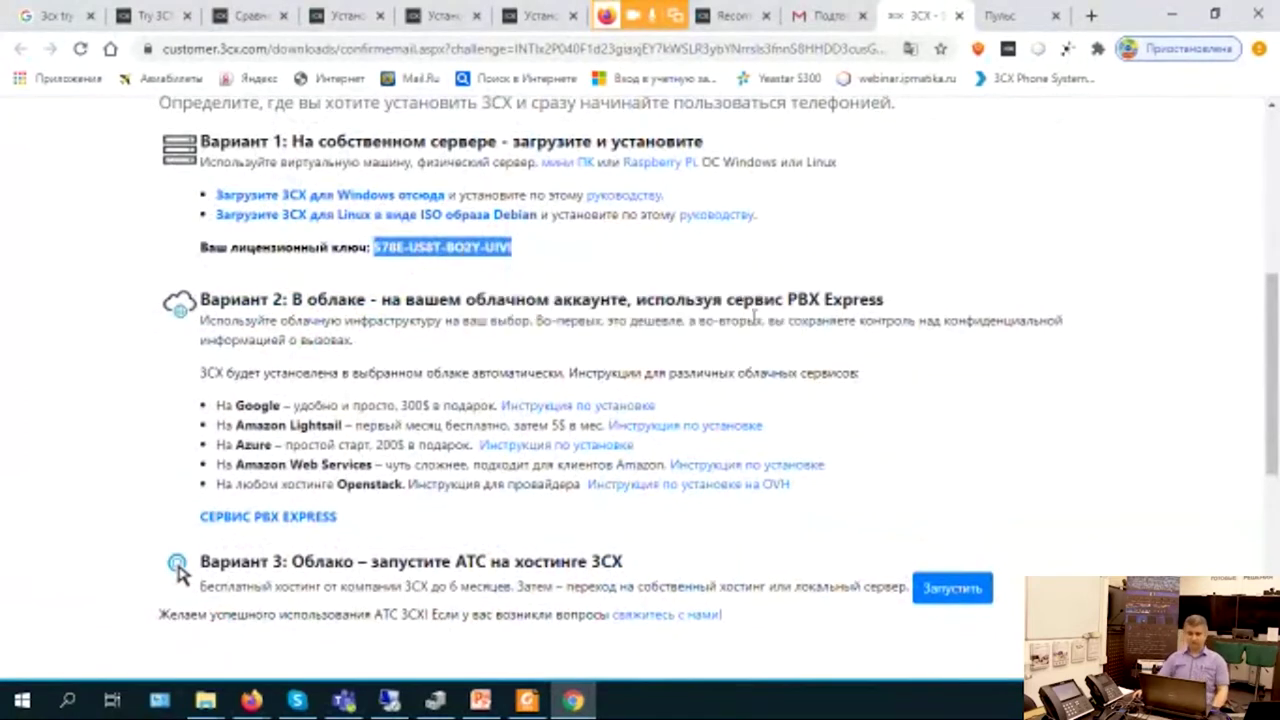
scroll(809, 305, "up", 4)
scroll(810, 314, "down", 2)
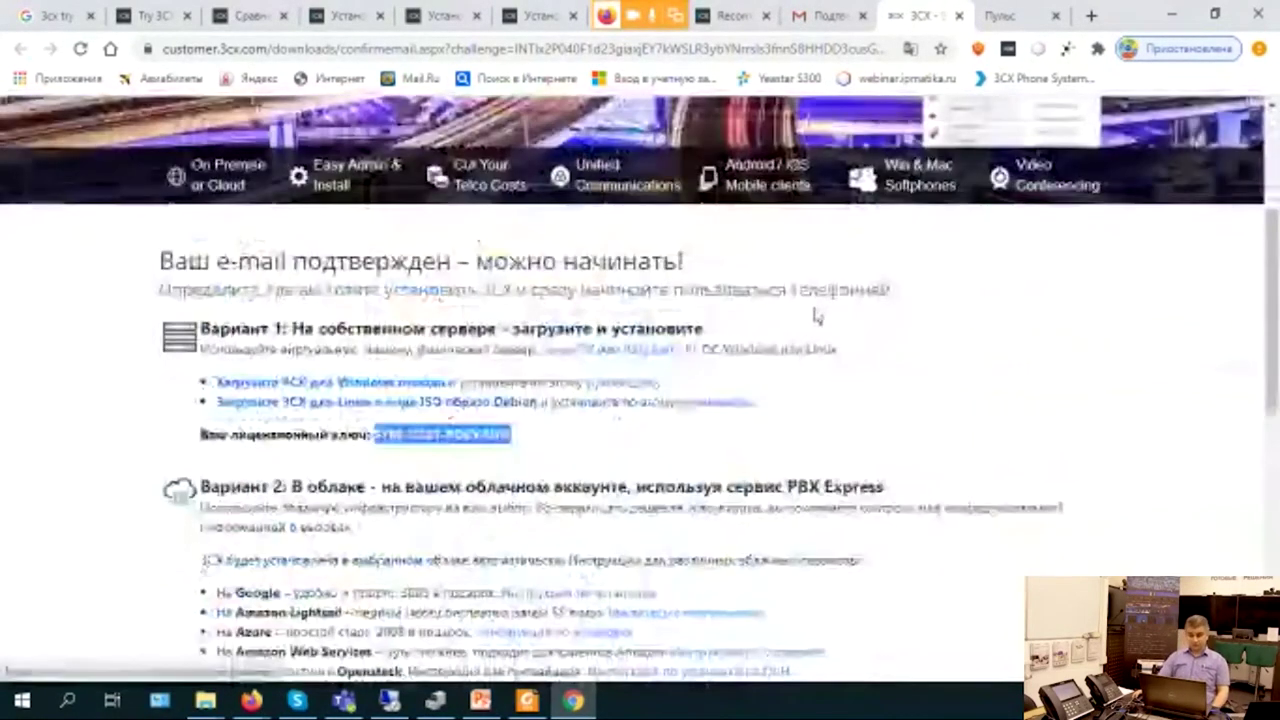
left_click(1012, 18)
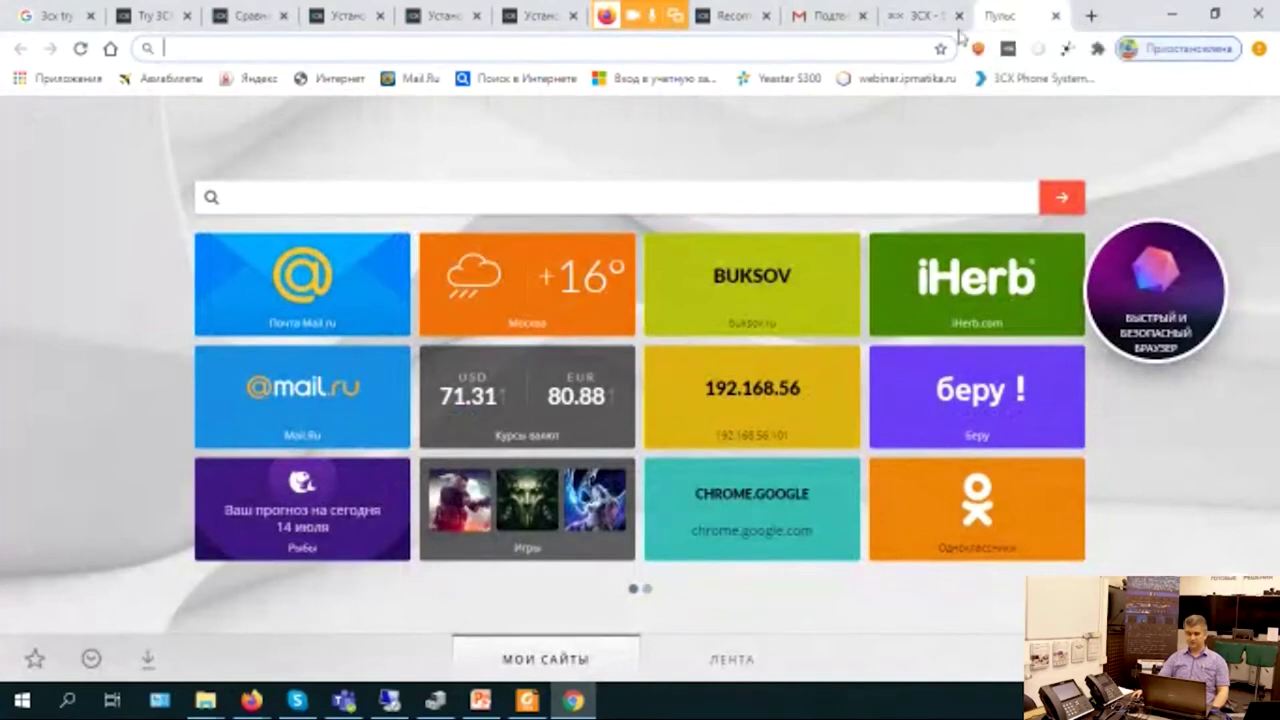
left_click(55, 16)
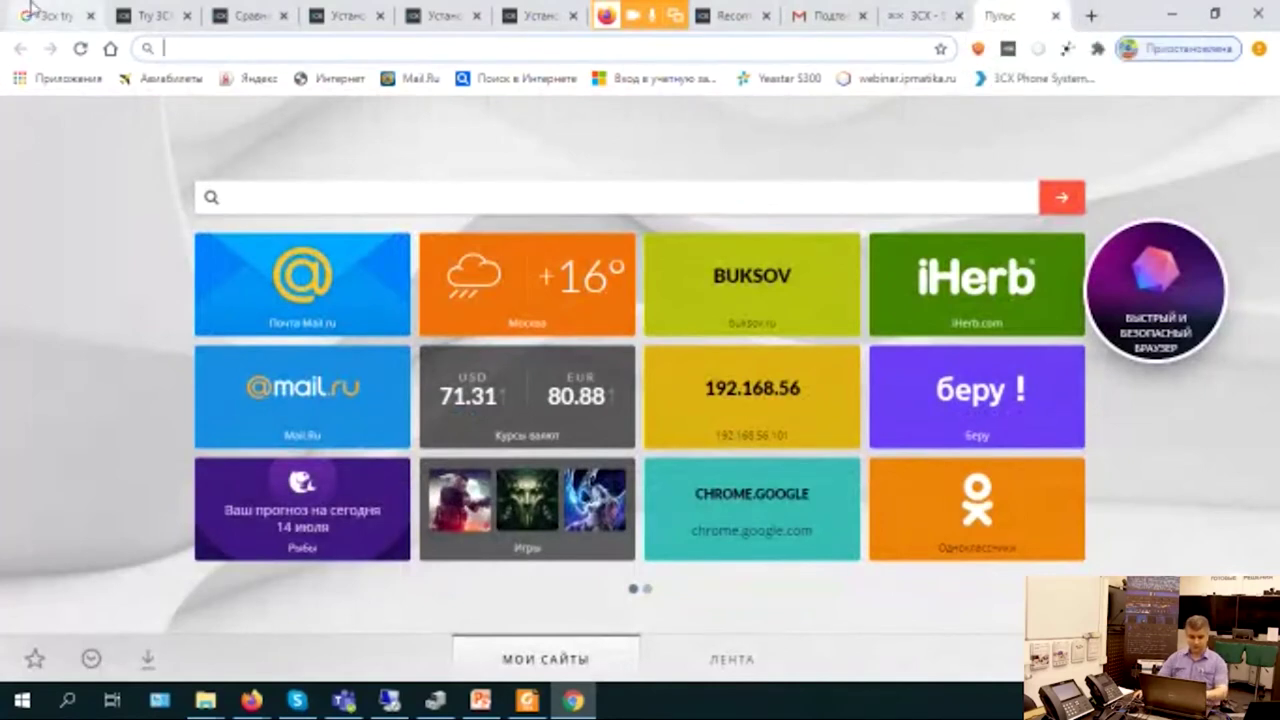
left_click_drag(234, 136, 122, 140)
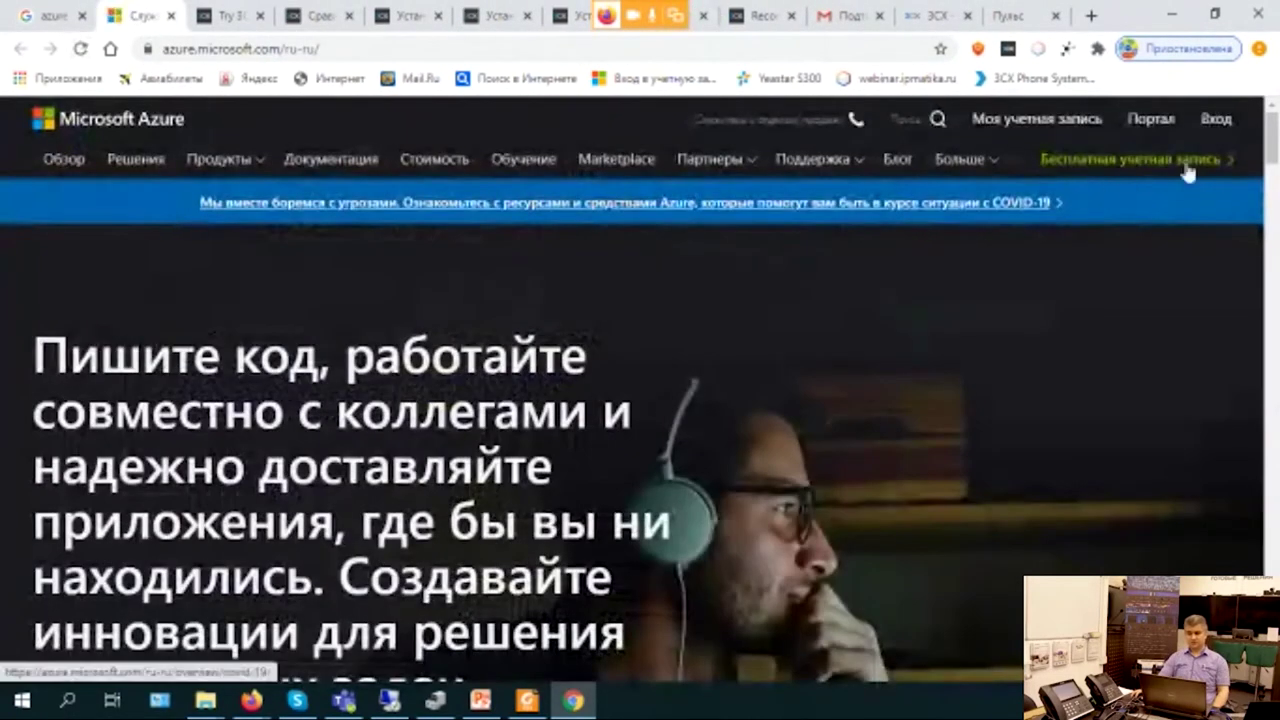
left_click(1218, 120)
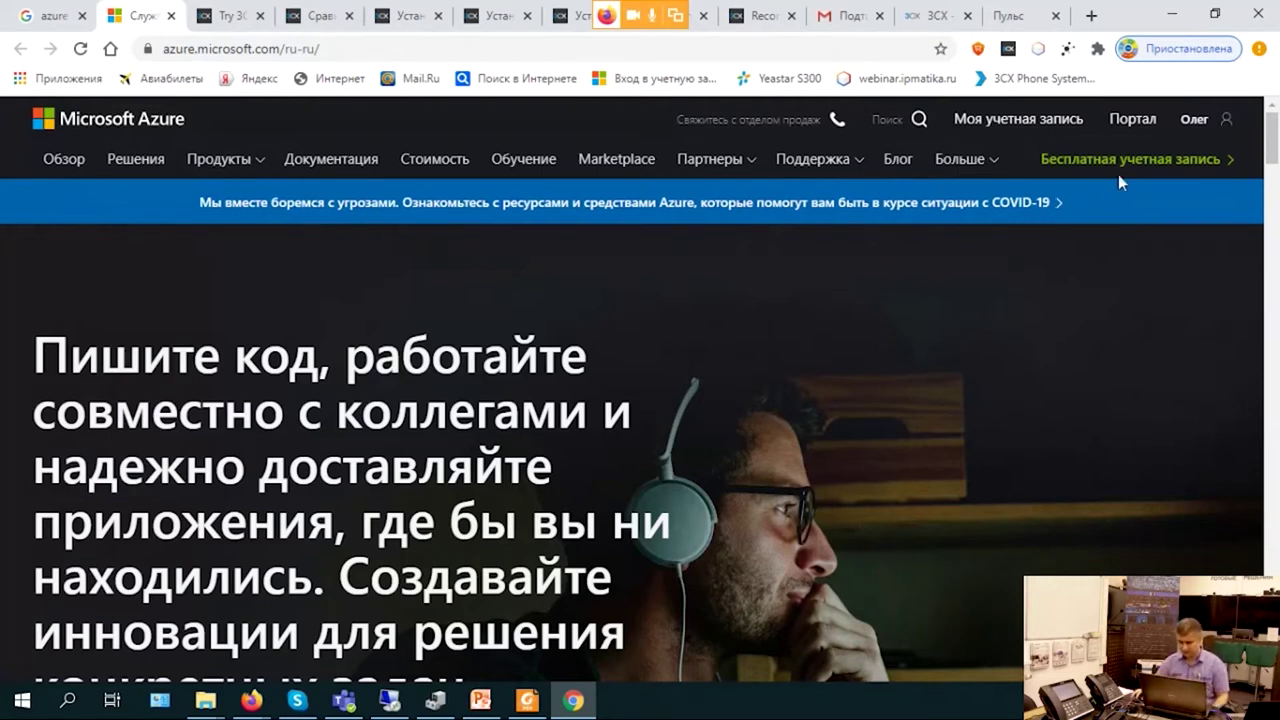
left_click(1192, 124)
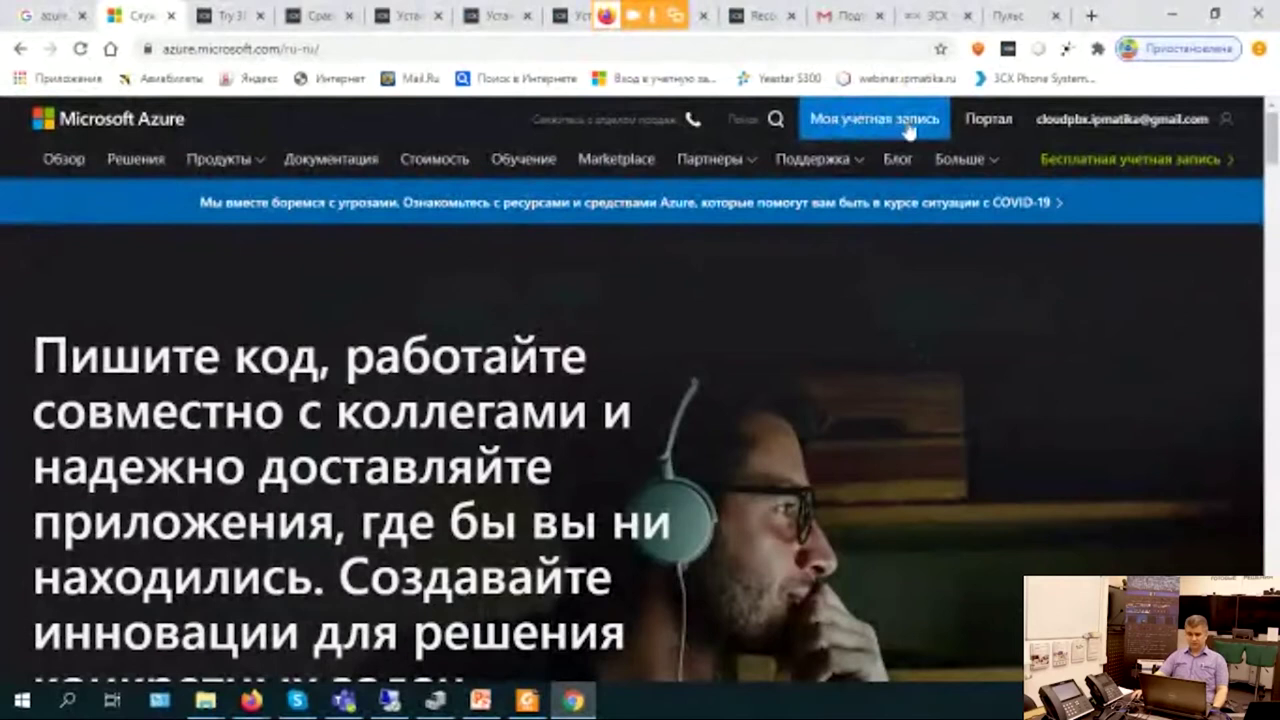
left_click(1185, 128)
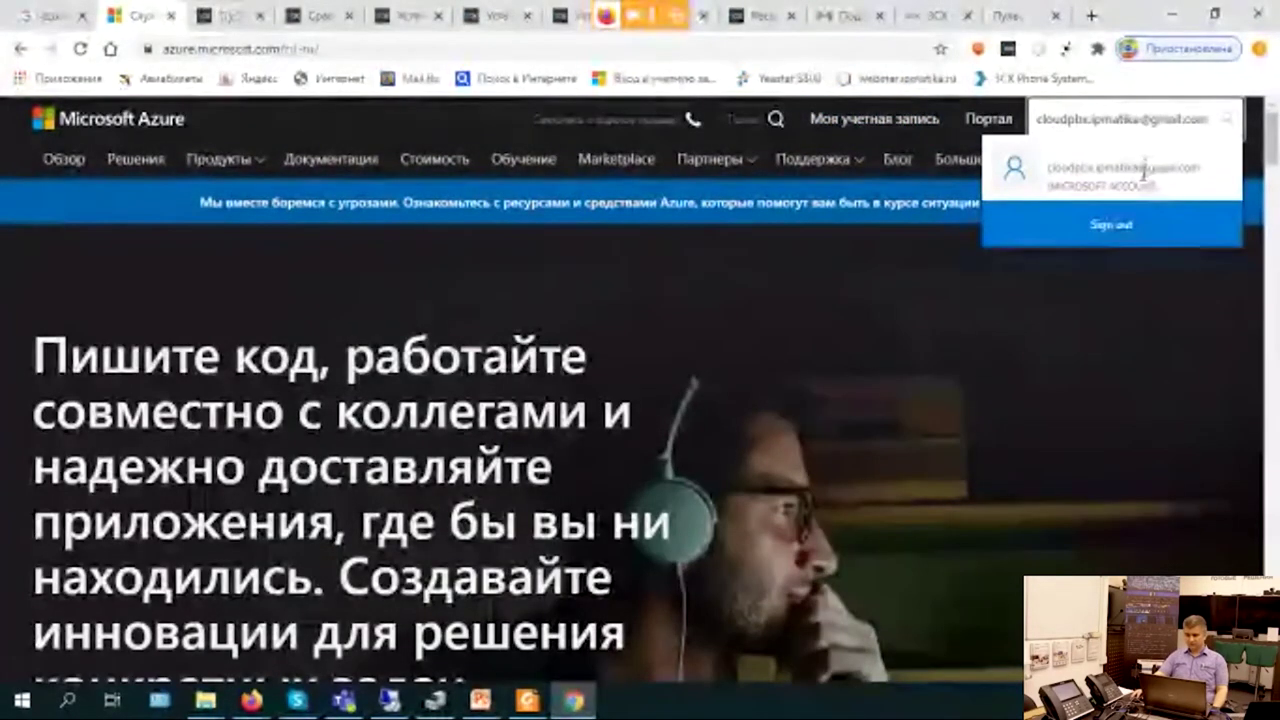
left_click(1066, 343)
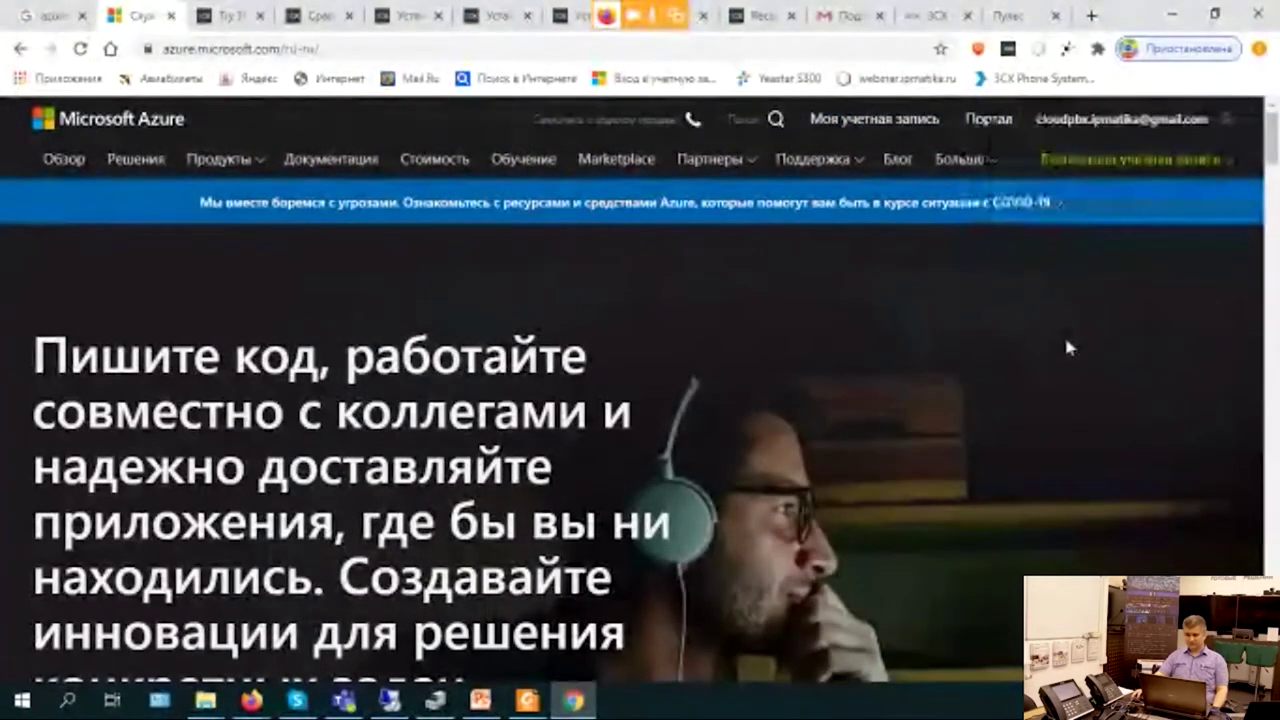
left_click(1078, 172)
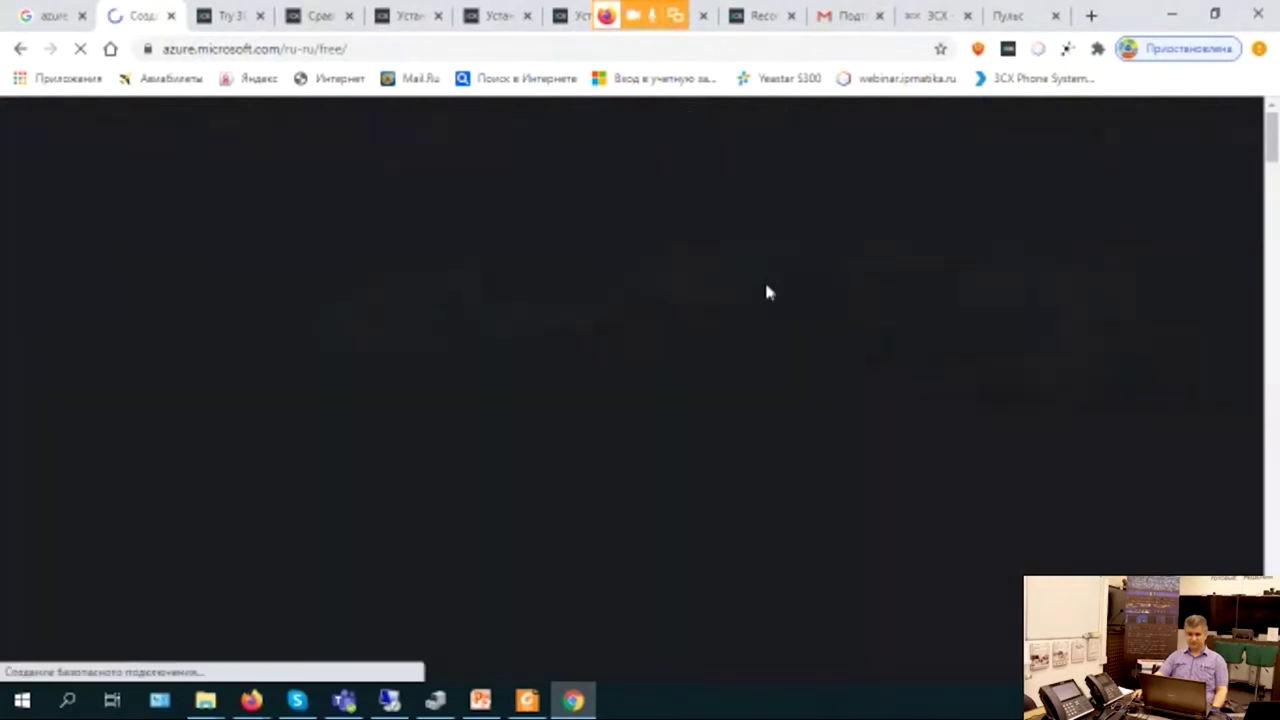
scroll(797, 282, "down", 4)
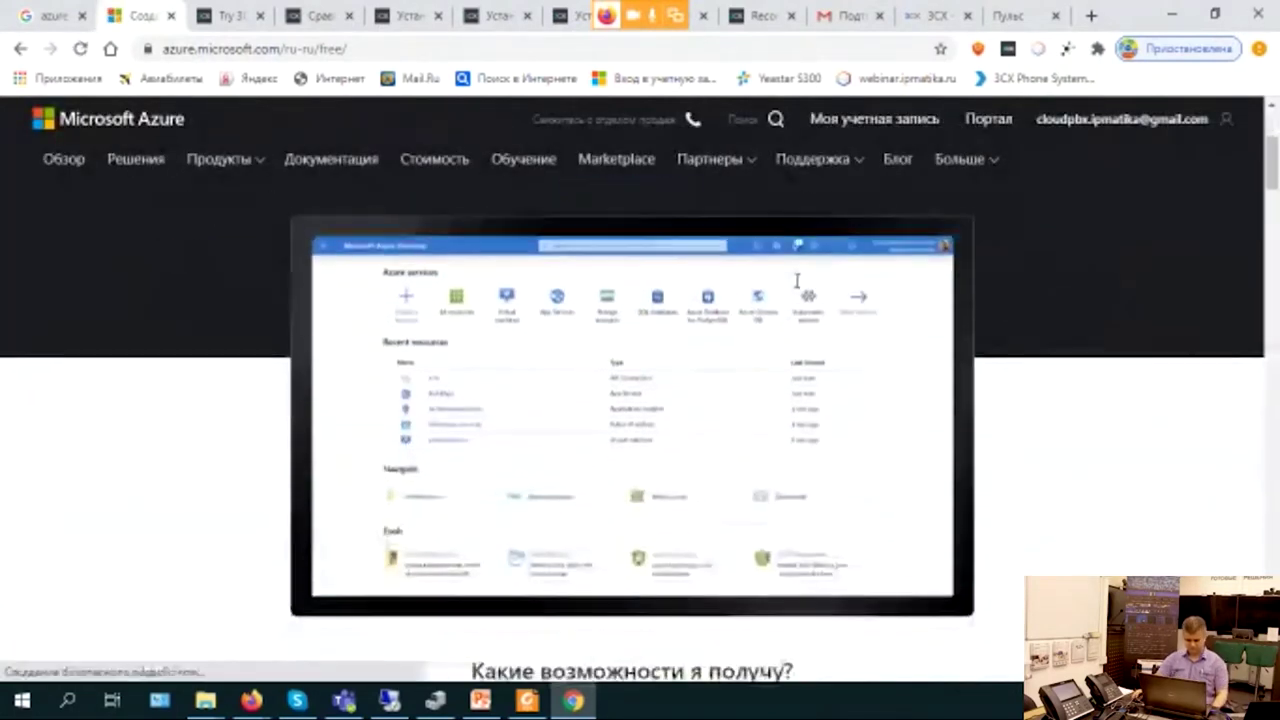
scroll(795, 286, "up", 4)
scroll(792, 290, "down", 10)
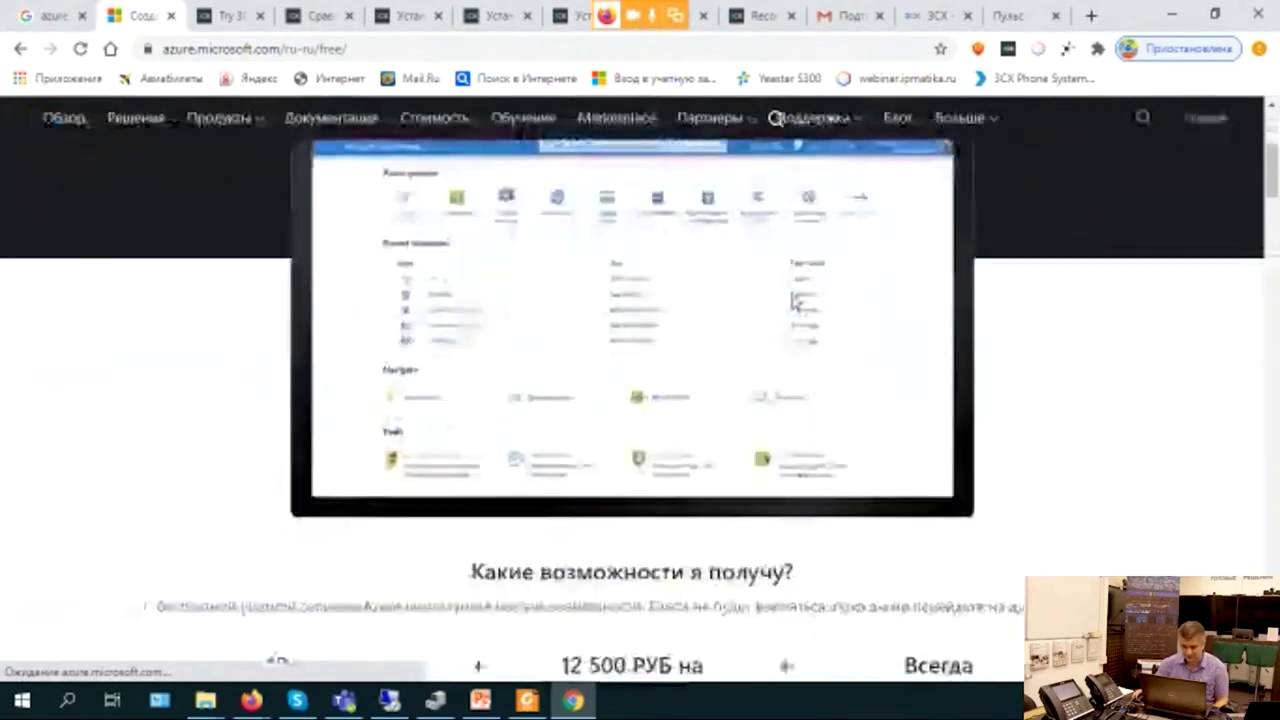
scroll(793, 300, "up", 8)
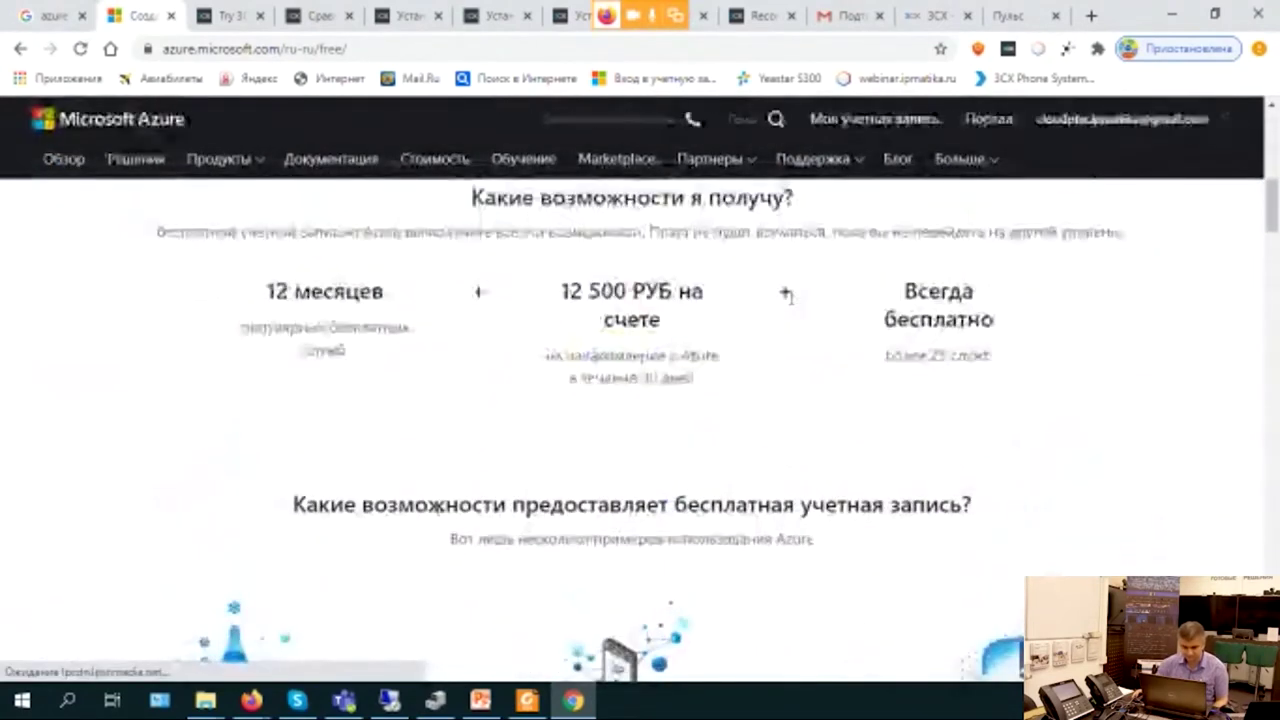
scroll(790, 305, "down", 5)
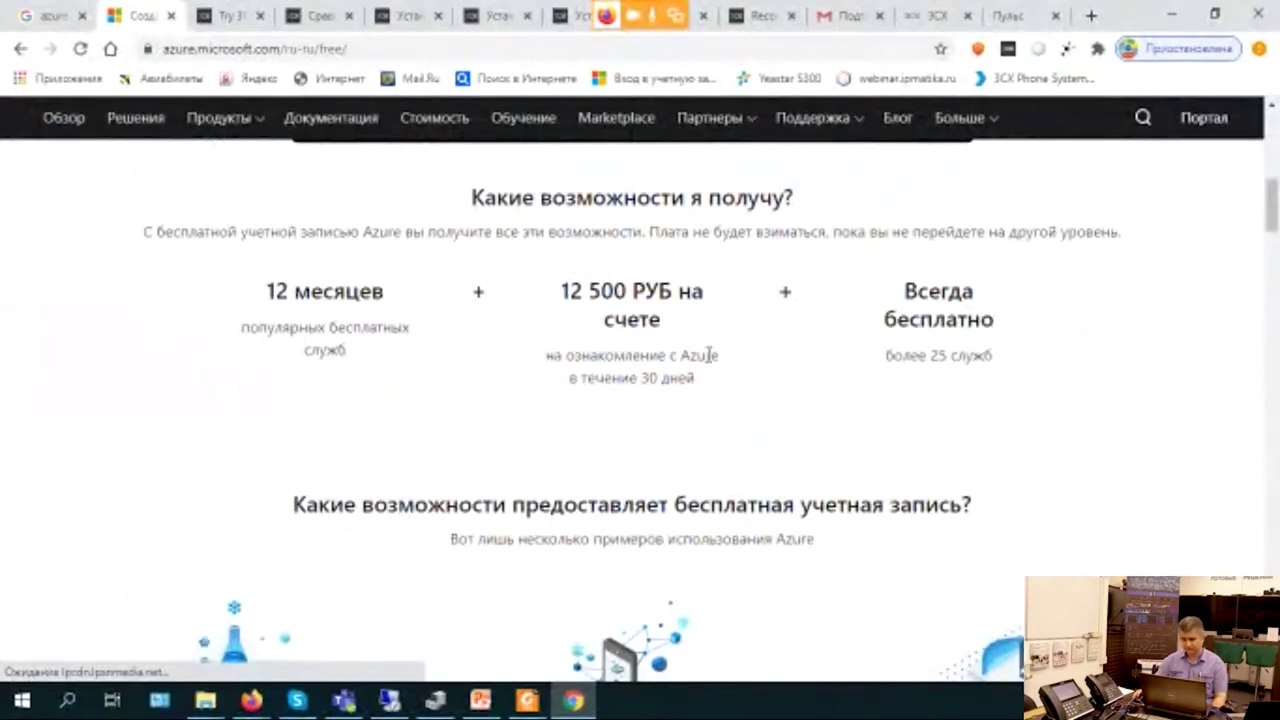
scroll(766, 378, "down", 5)
scroll(766, 378, "up", 3)
scroll(766, 380, "down", 6)
scroll(766, 383, "down", 15)
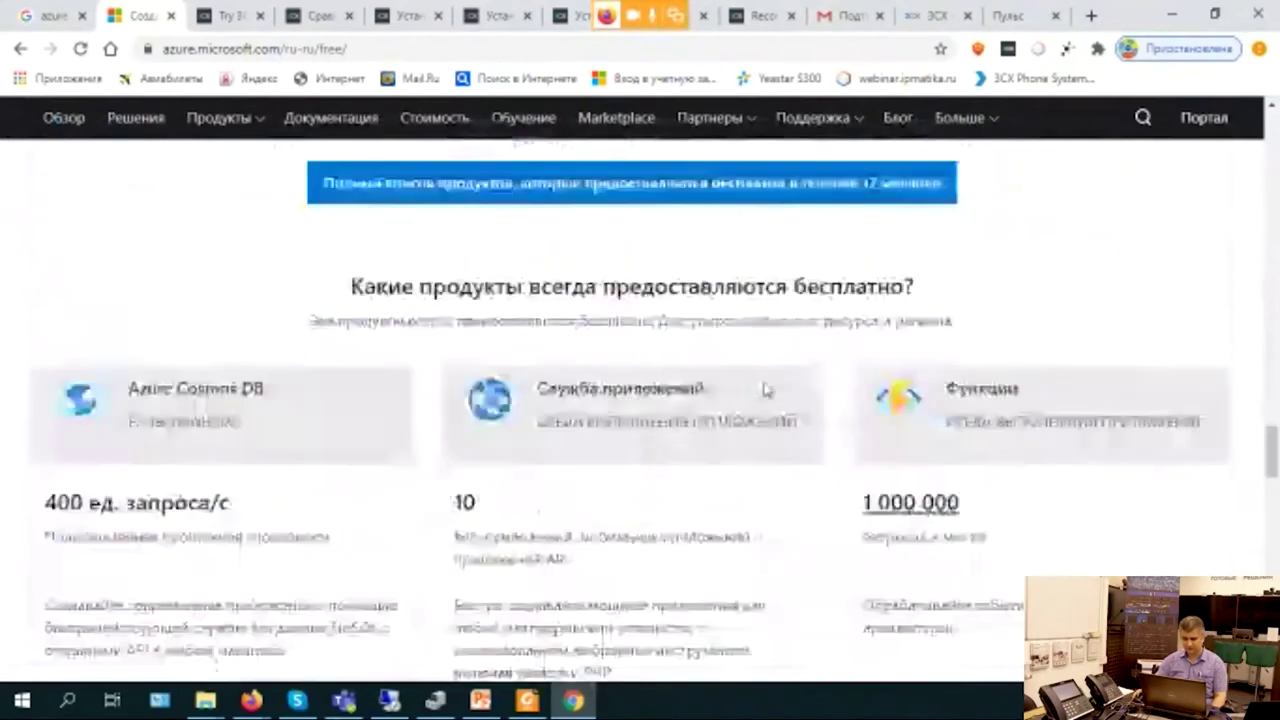
scroll(766, 385, "up", 20)
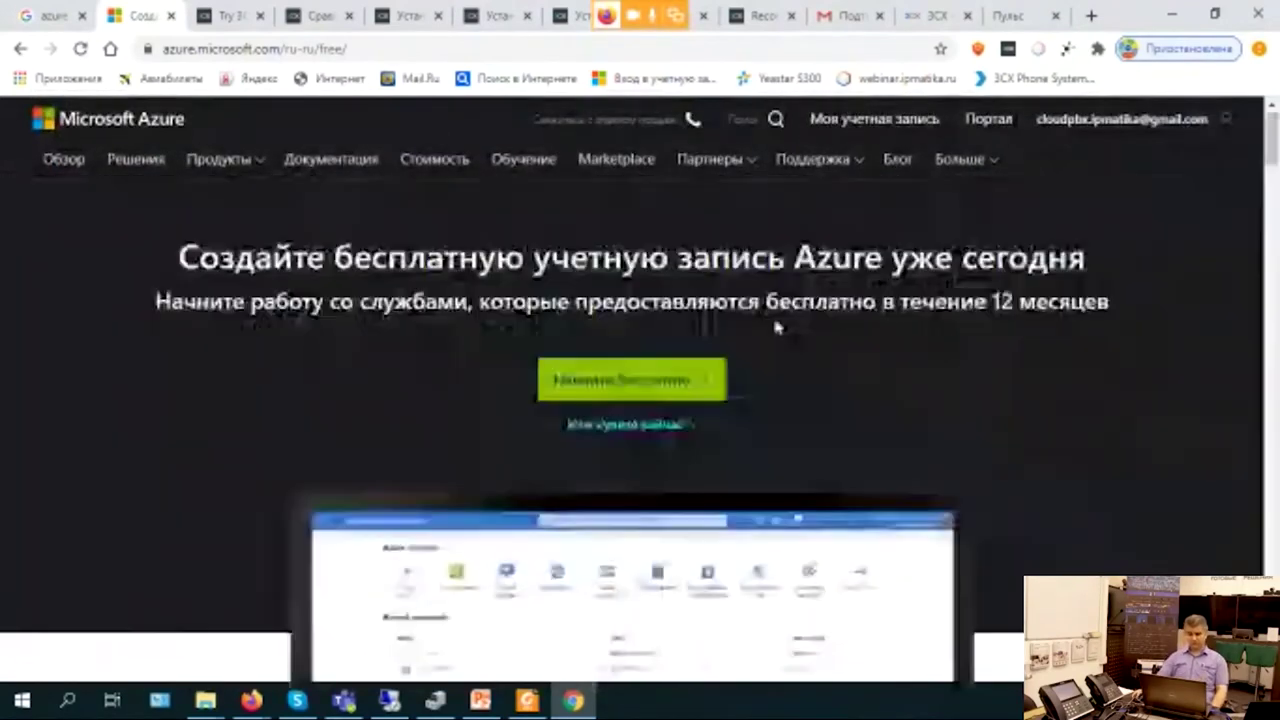
left_click(672, 387)
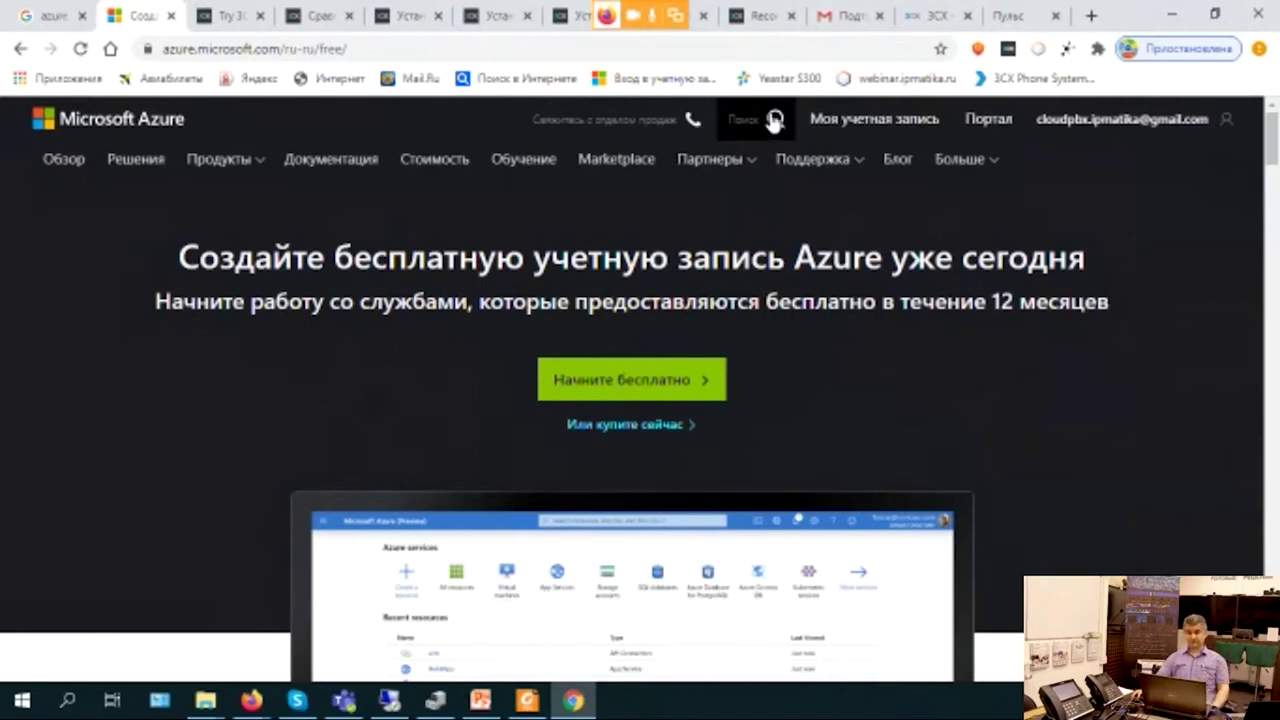
Step: Search the Azure site for '3cx' and scroll the results showing the 3CX Phone System listing
left_click(775, 119)
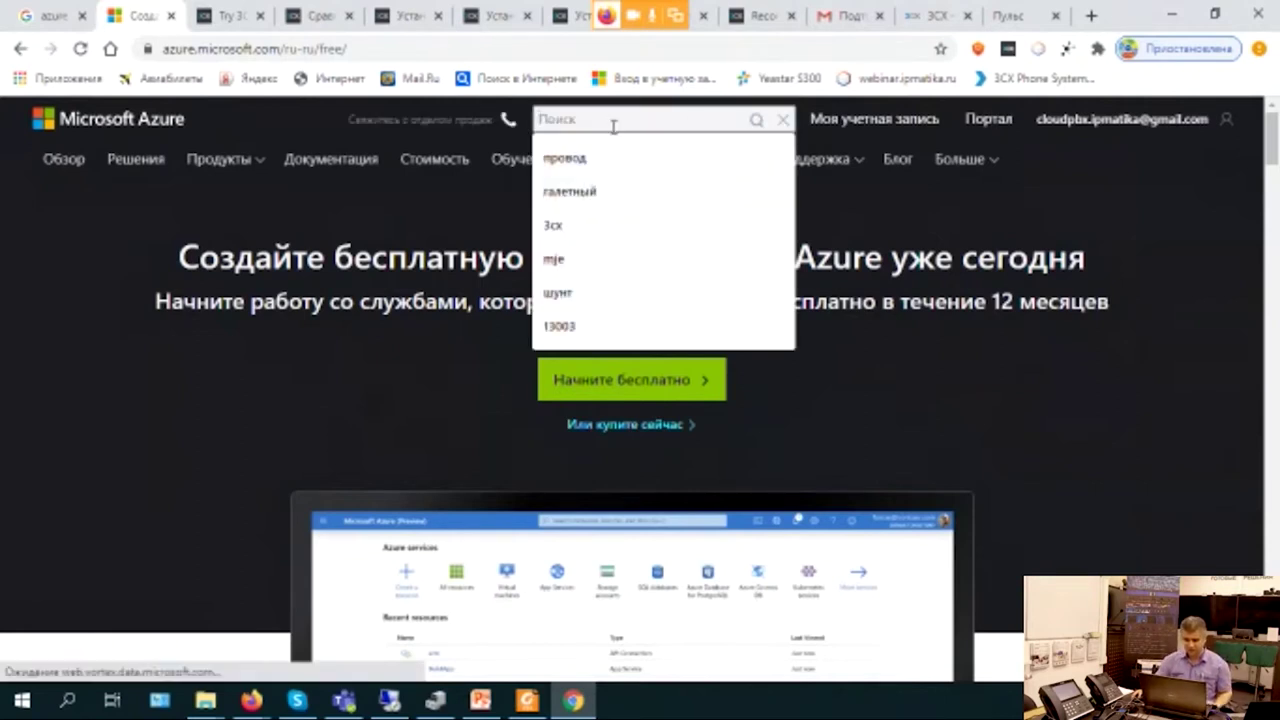
type("3cx")
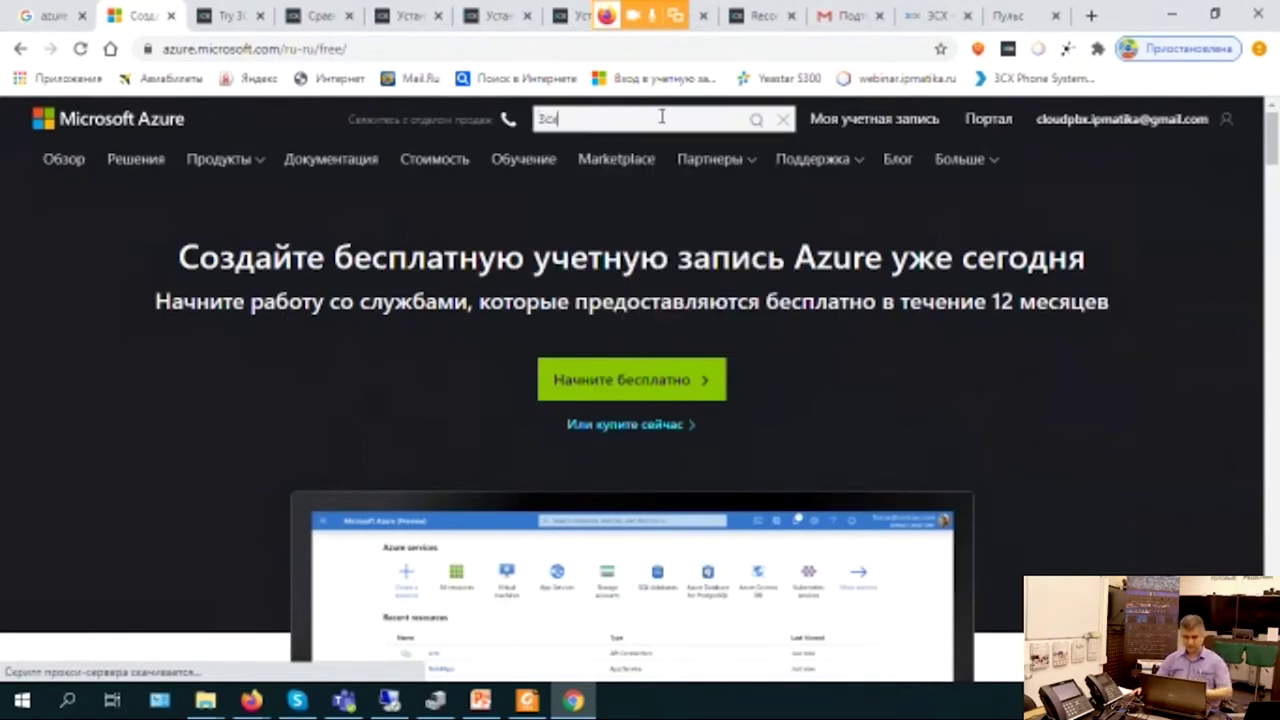
key("Return")
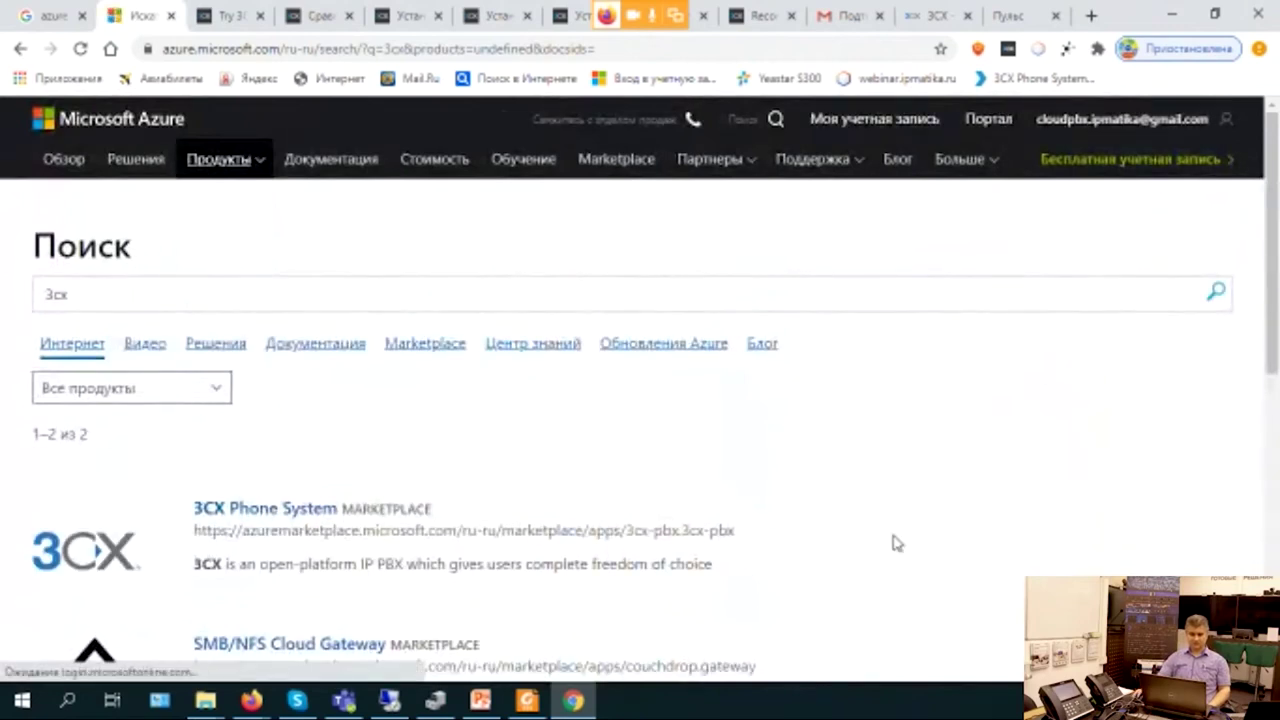
scroll(720, 485, "down", 1)
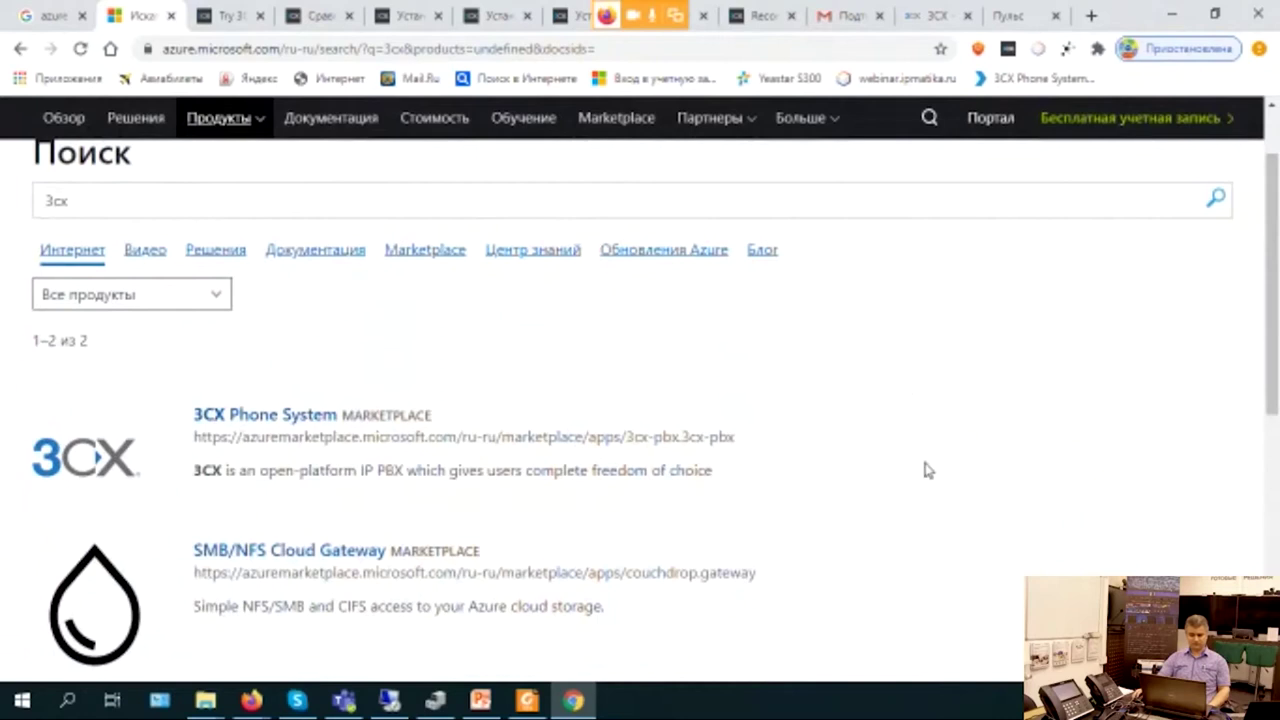
Step: Open the 3CX Phone System marketplace listing and choose ПОЛУЧИТЬ to start getting the app
left_click(288, 415)
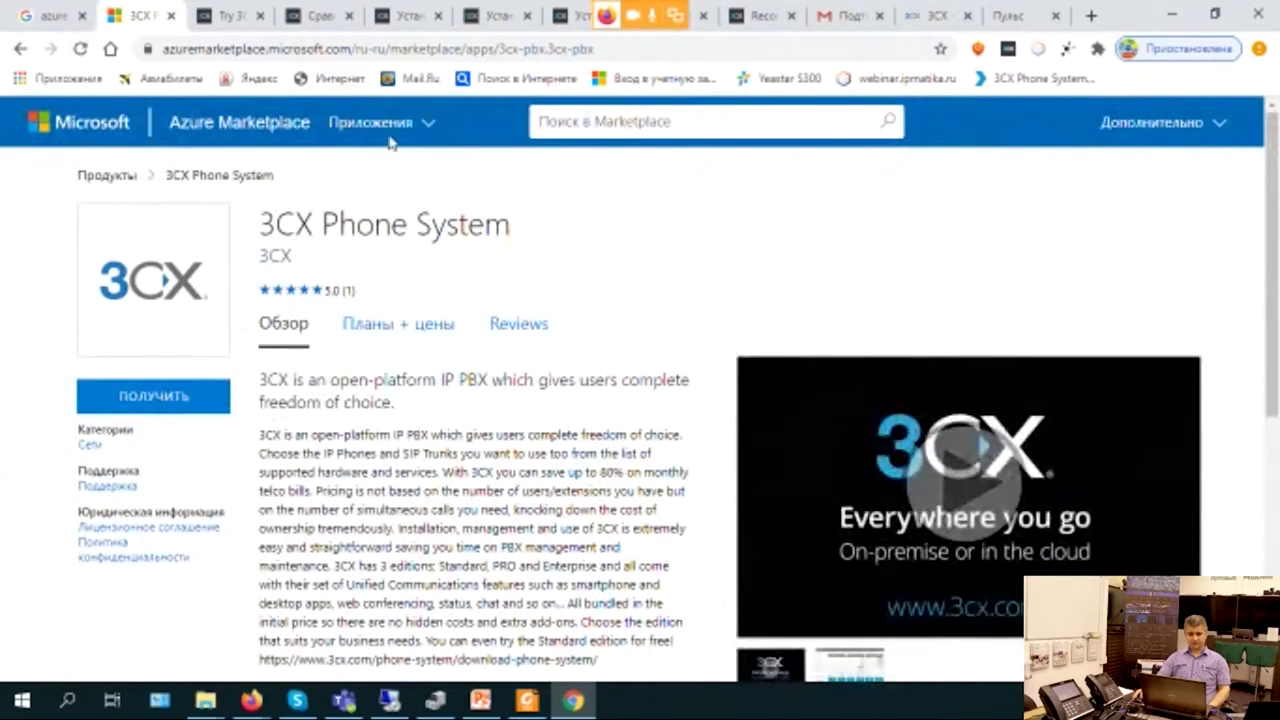
scroll(514, 428, "down", 5)
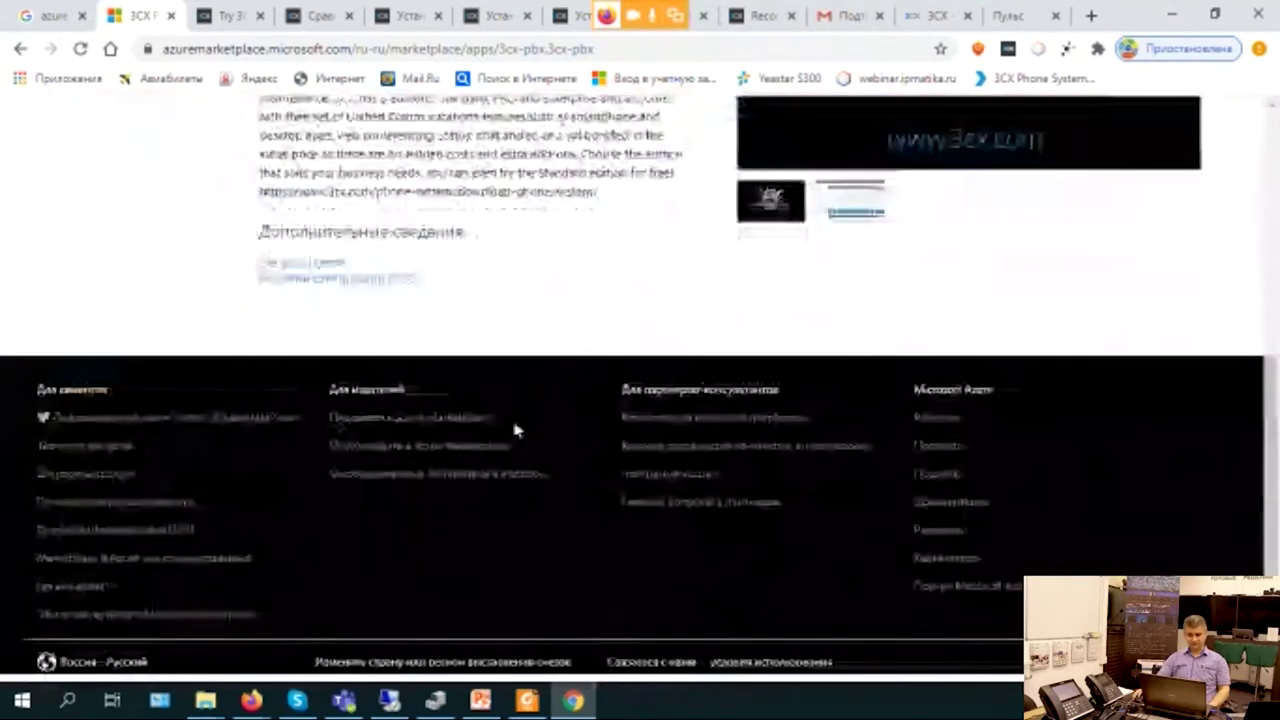
scroll(514, 428, "up", 4)
scroll(465, 318, "up", 1)
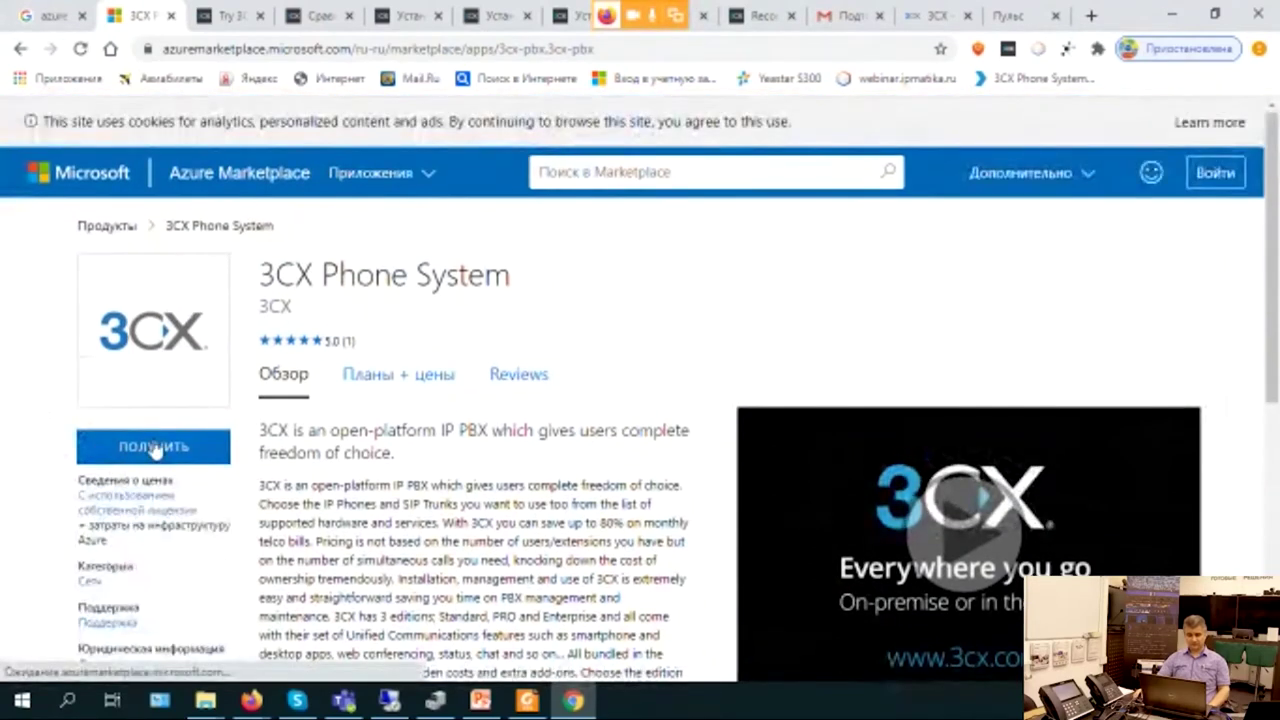
left_click(155, 452)
scroll(222, 298, "down", 1)
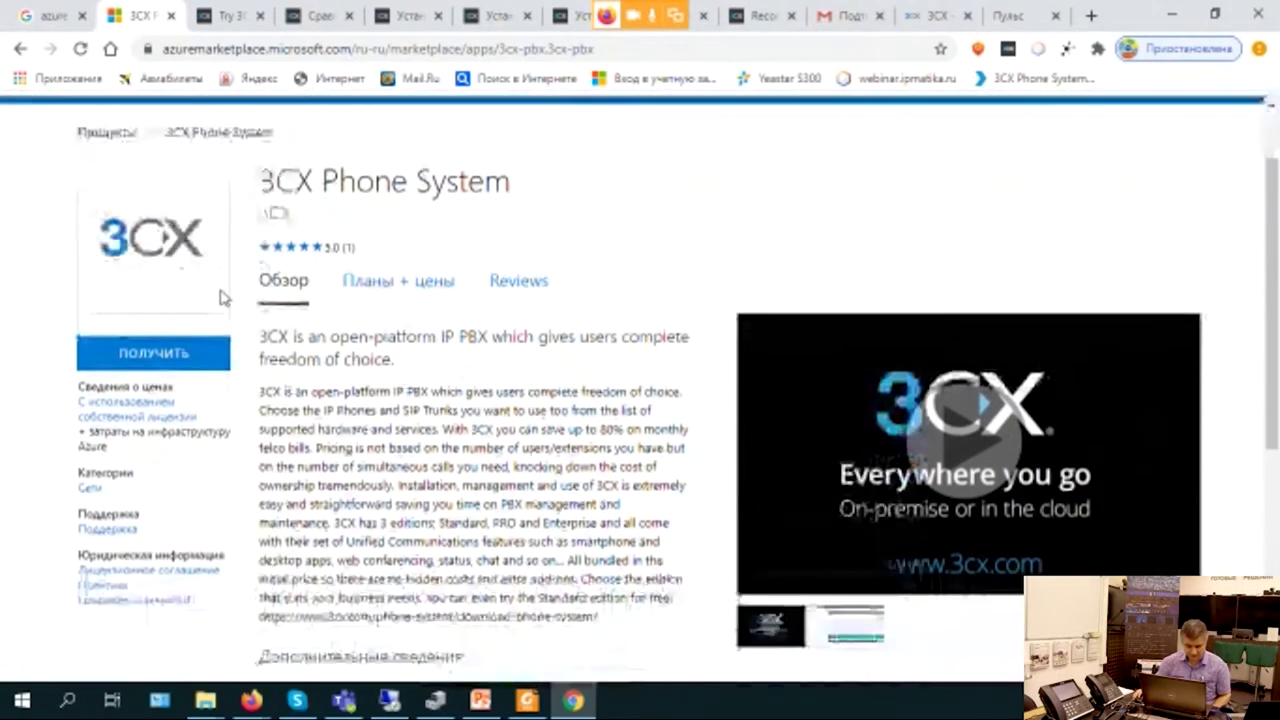
Step: Sign in to Azure Marketplace with the work account's e-mail to get 3CX Phone System
left_click(165, 355)
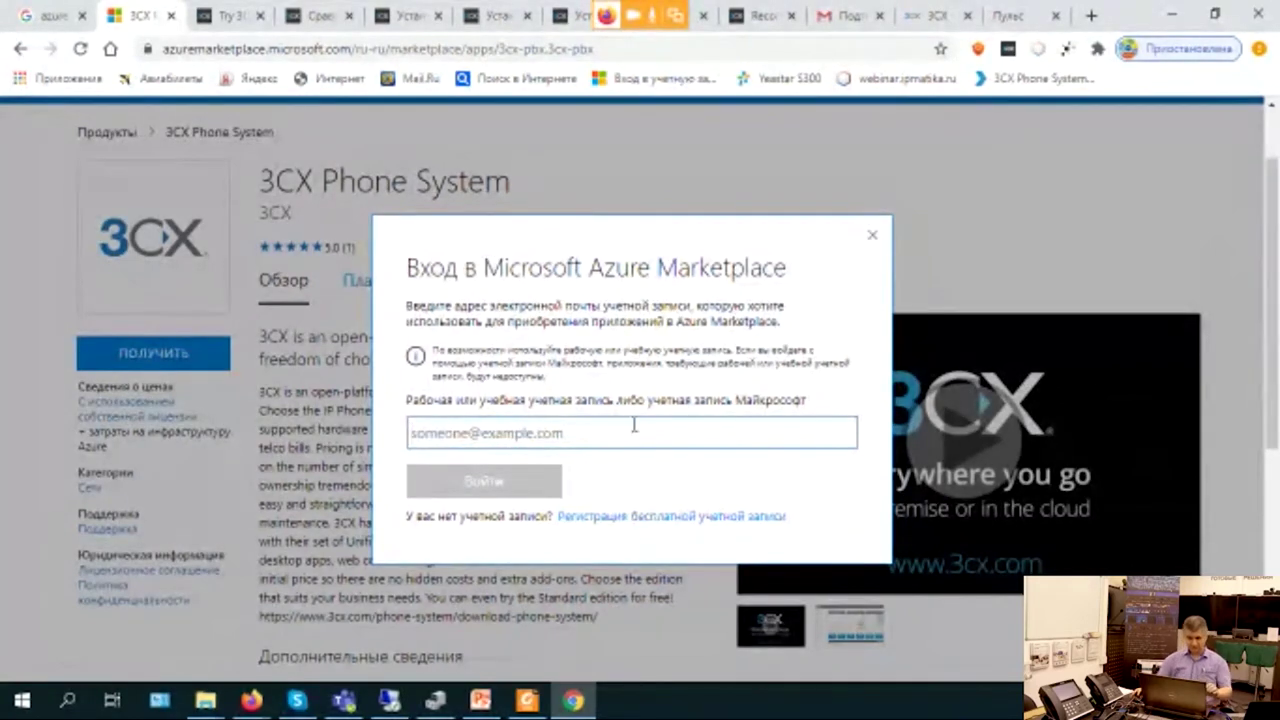
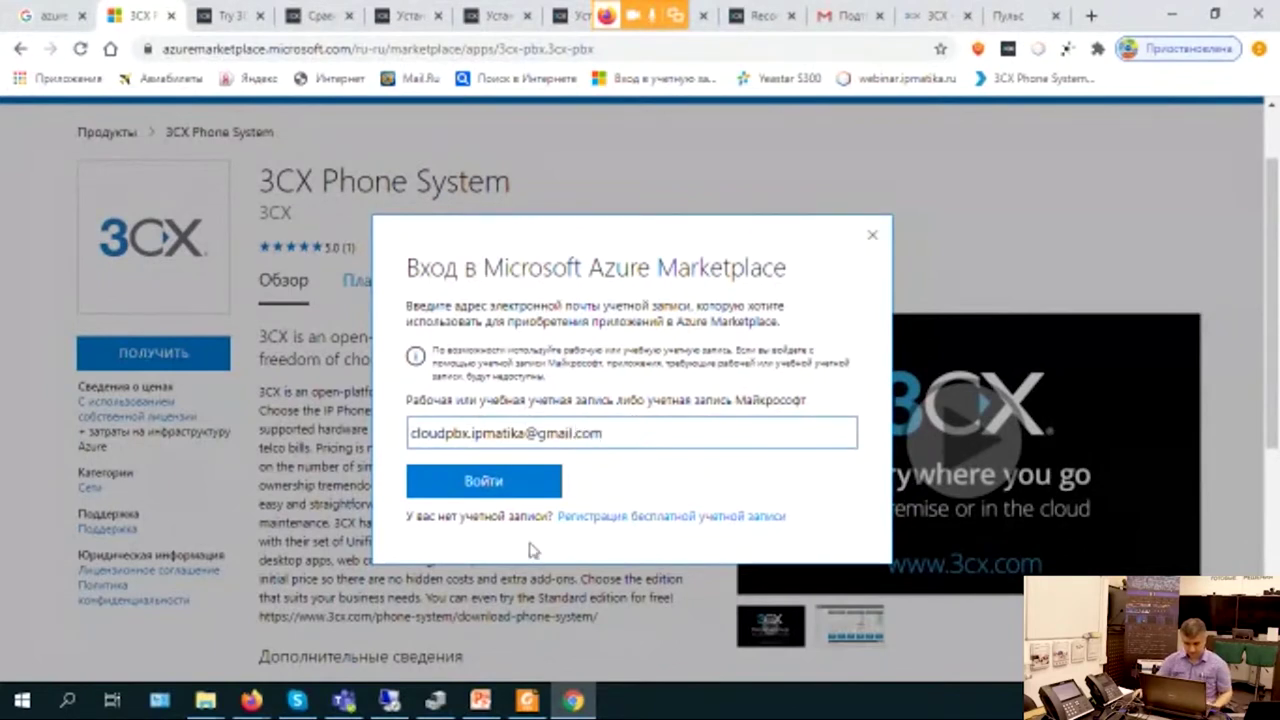
left_click(540, 497)
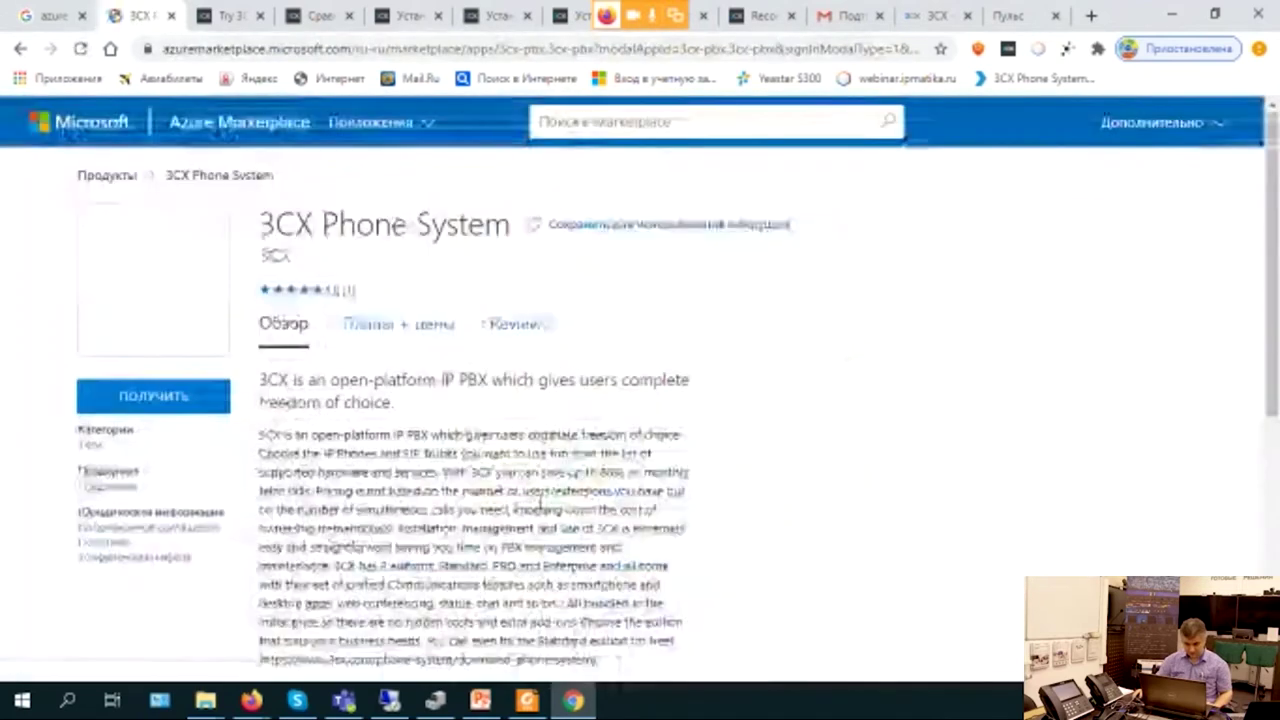
scroll(295, 433, "down", 4)
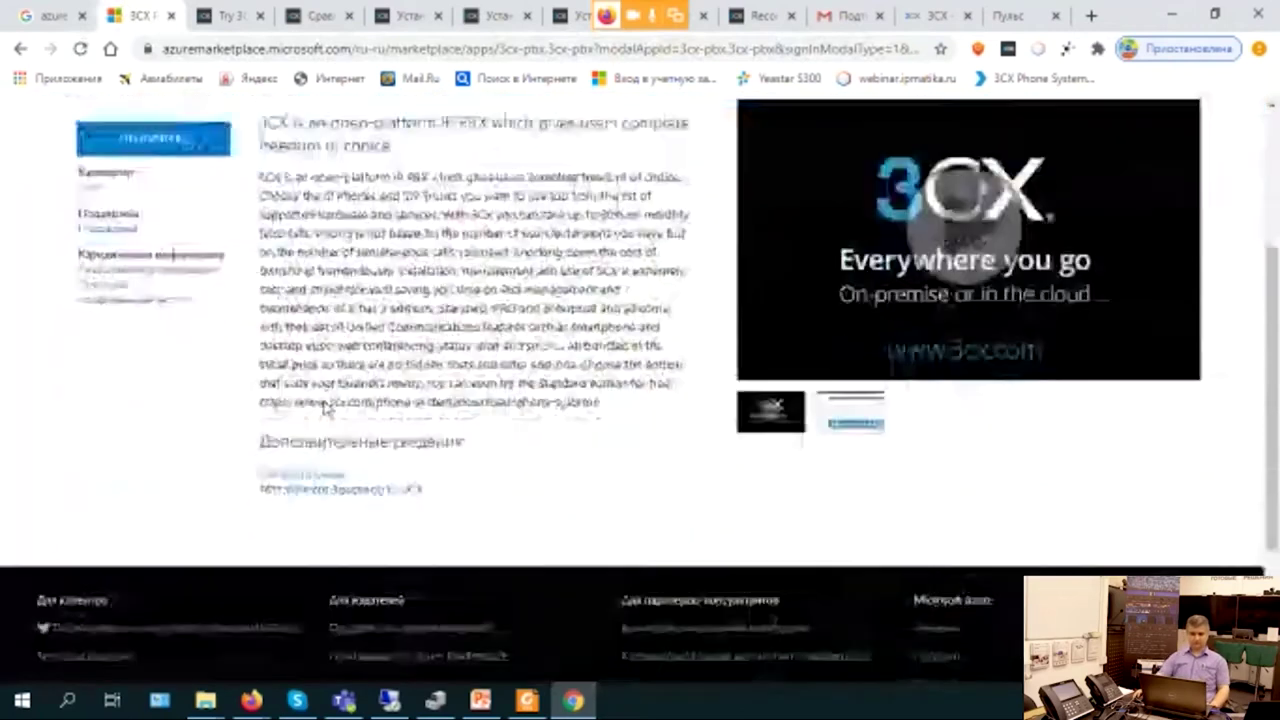
scroll(325, 408, "up", 5)
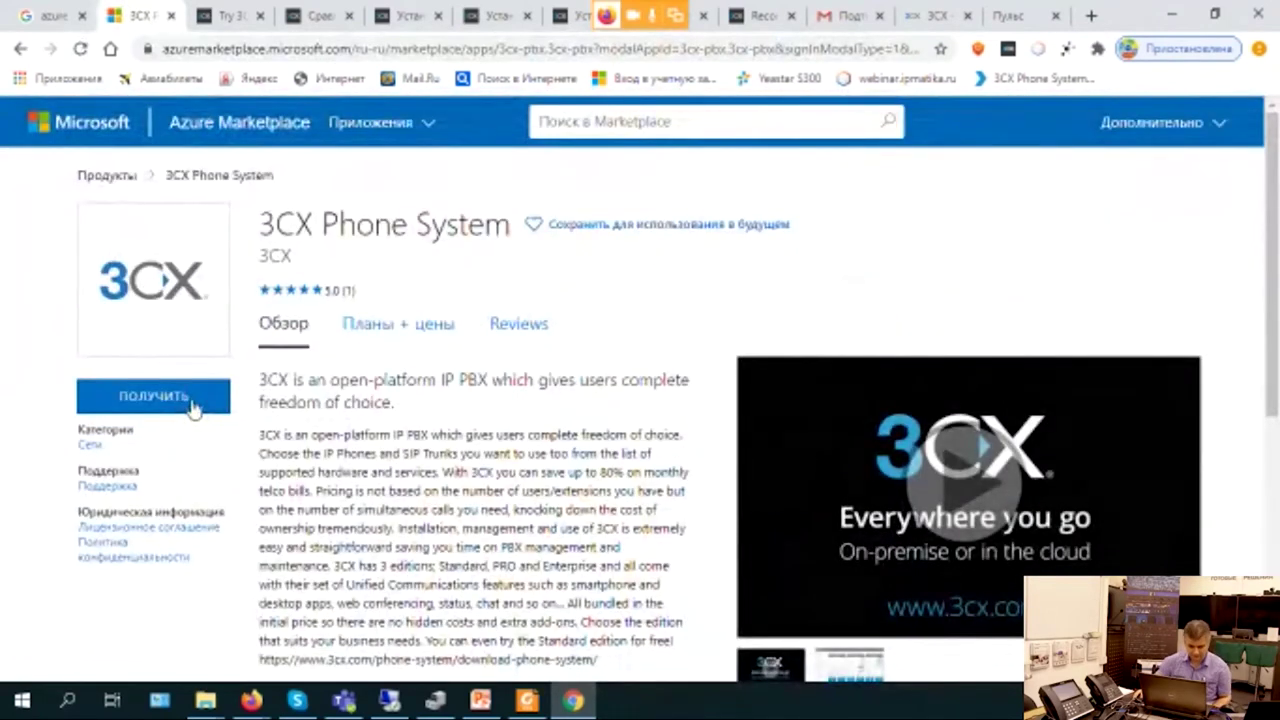
Step: Get 3CX Phone System Version 16 and continue to its offer page in the Azure portal
left_click(193, 406)
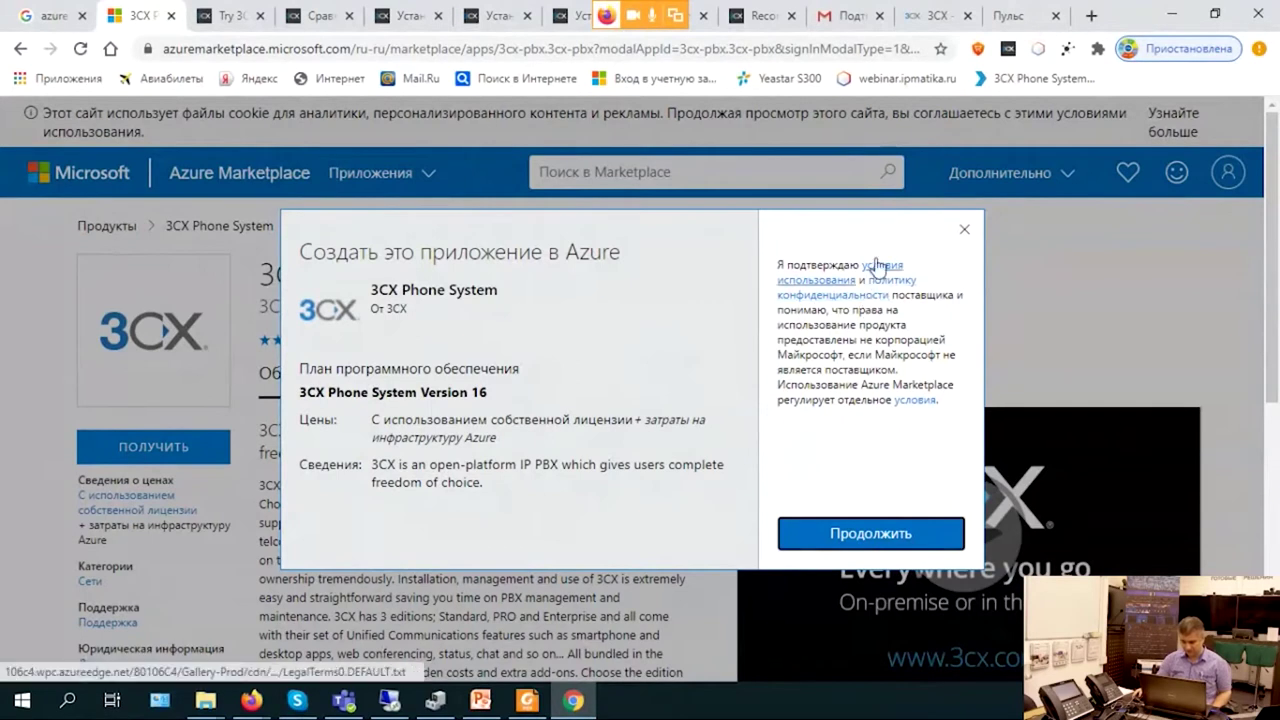
left_click(870, 533)
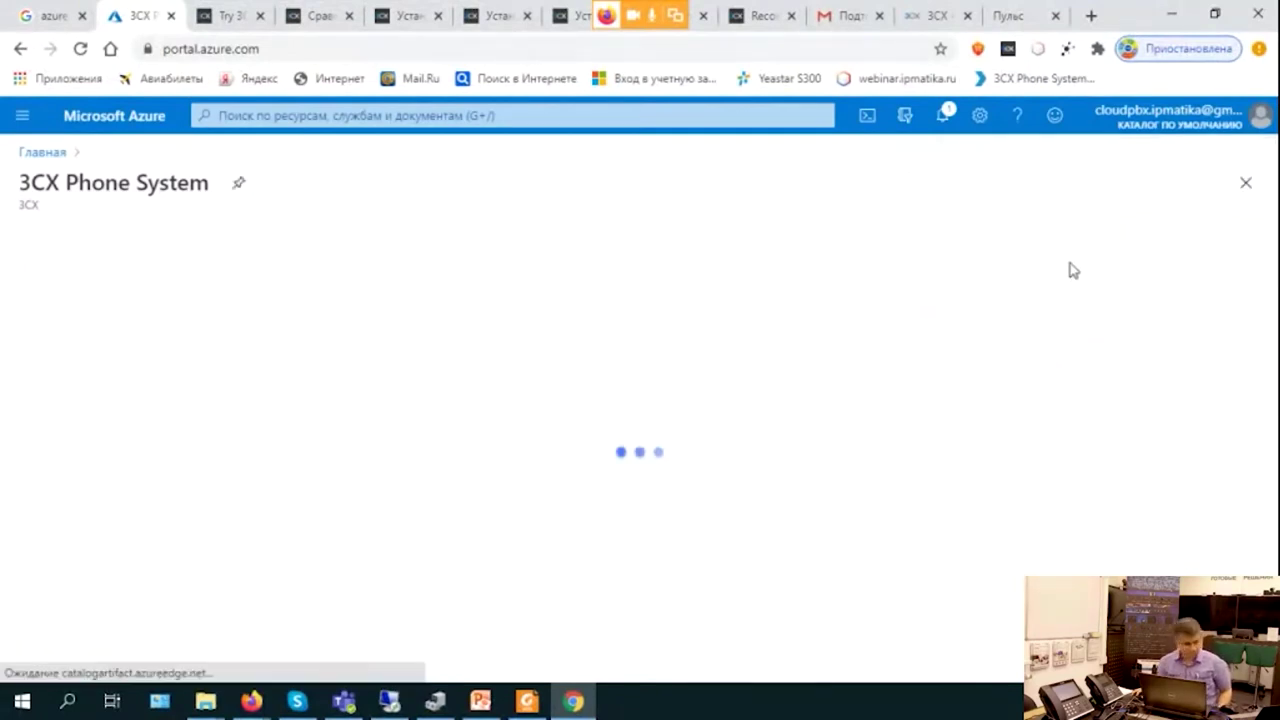
left_click(1210, 128)
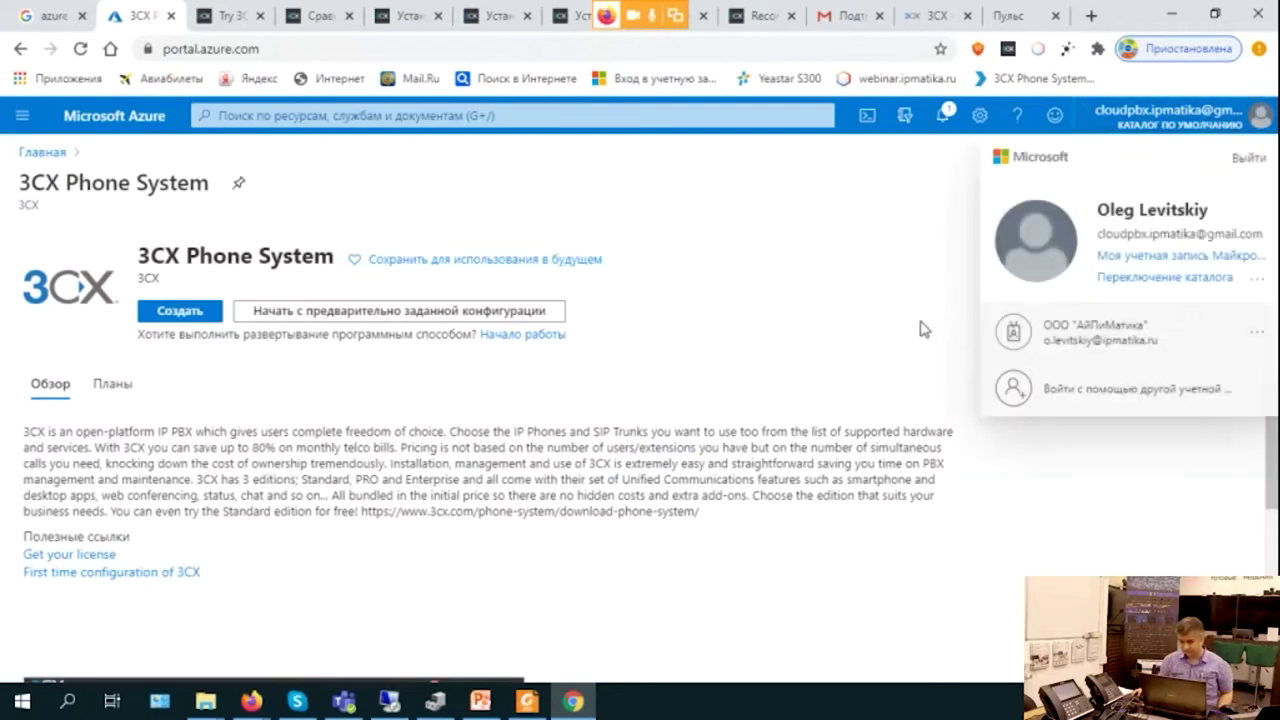
left_click(905, 338)
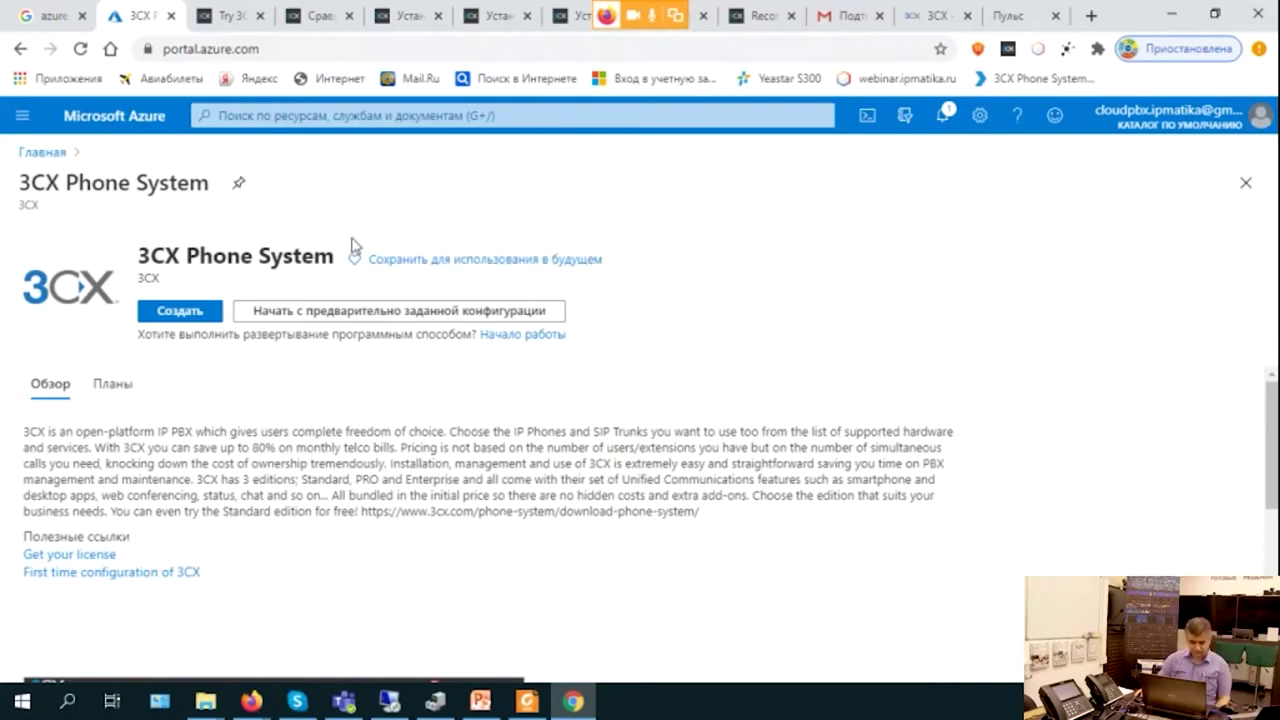
Step: Start a 3CX Phone System VM named SEMINAR1, keeping the auto-created SEM_group resource group
left_click(162, 314)
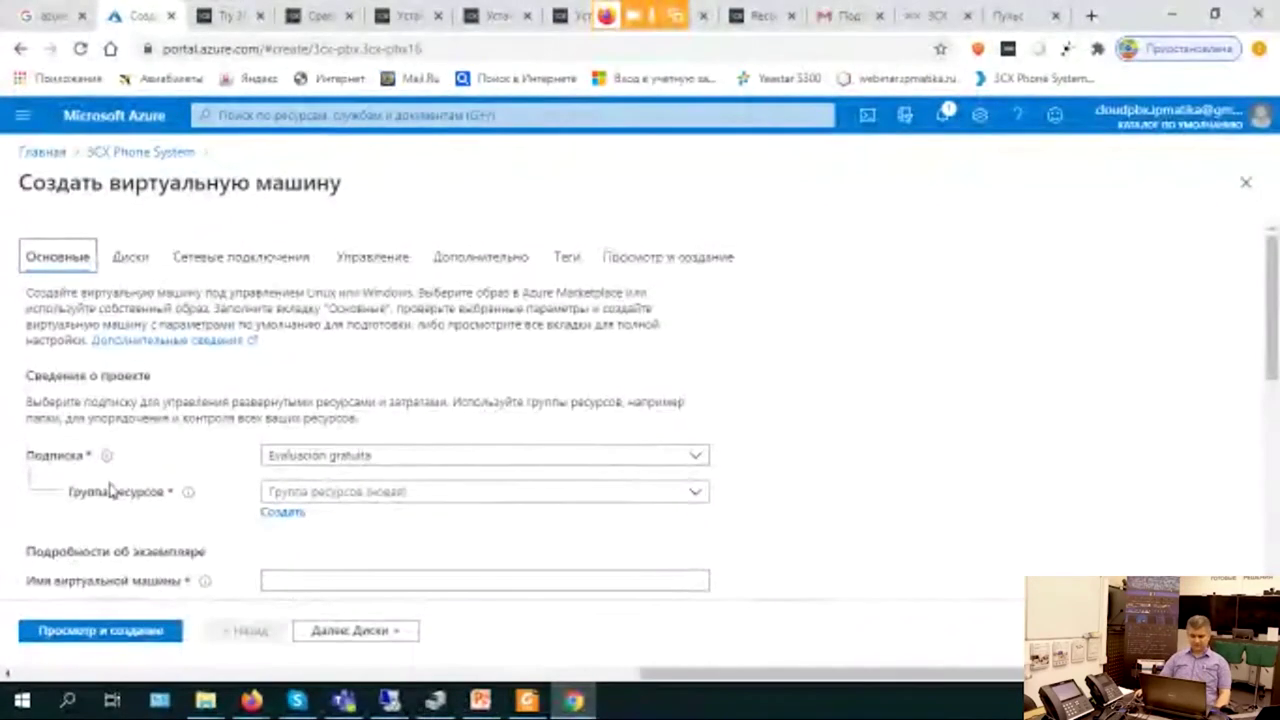
scroll(100, 470, "down", 1)
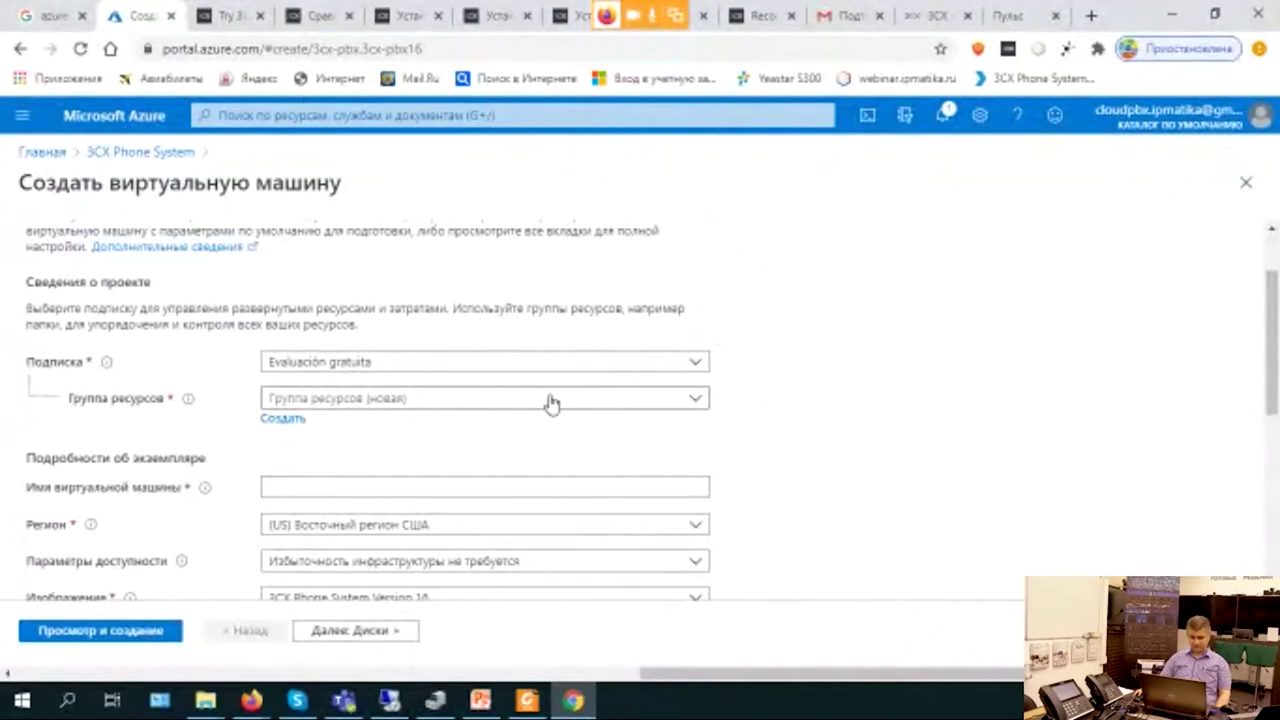
scroll(551, 403, "down", 1)
left_click(550, 304)
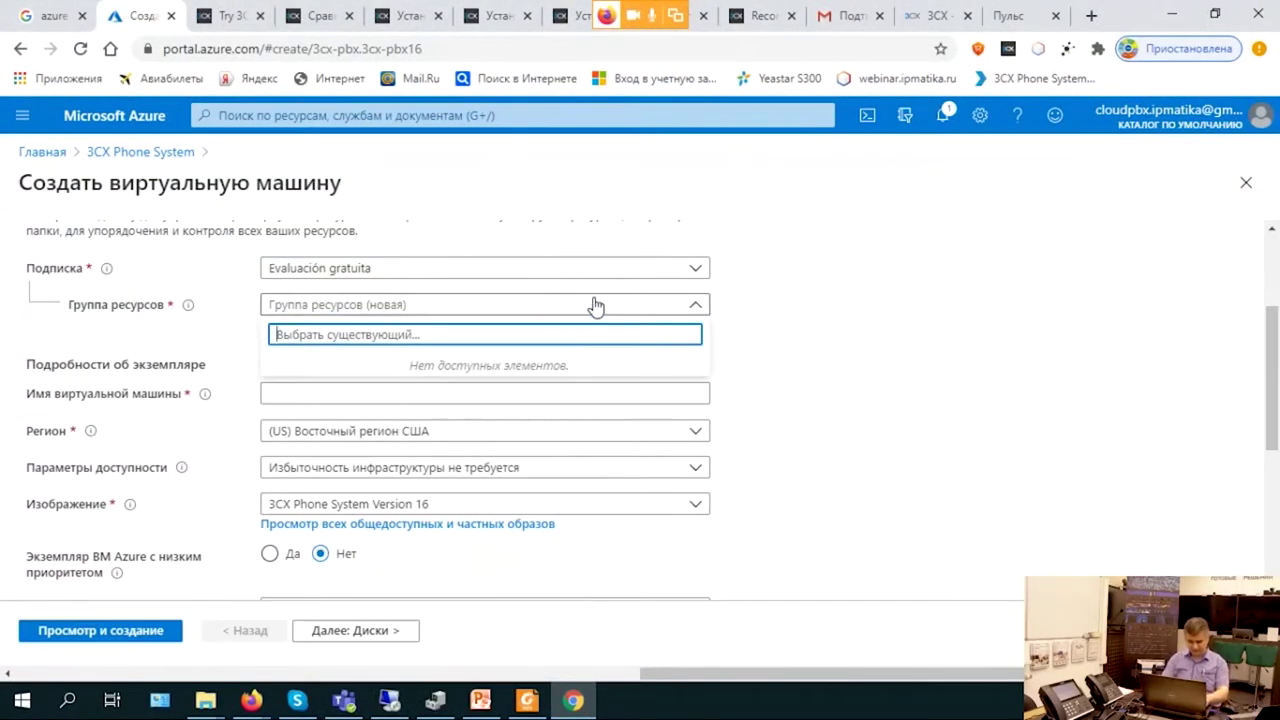
type("SEMINA")
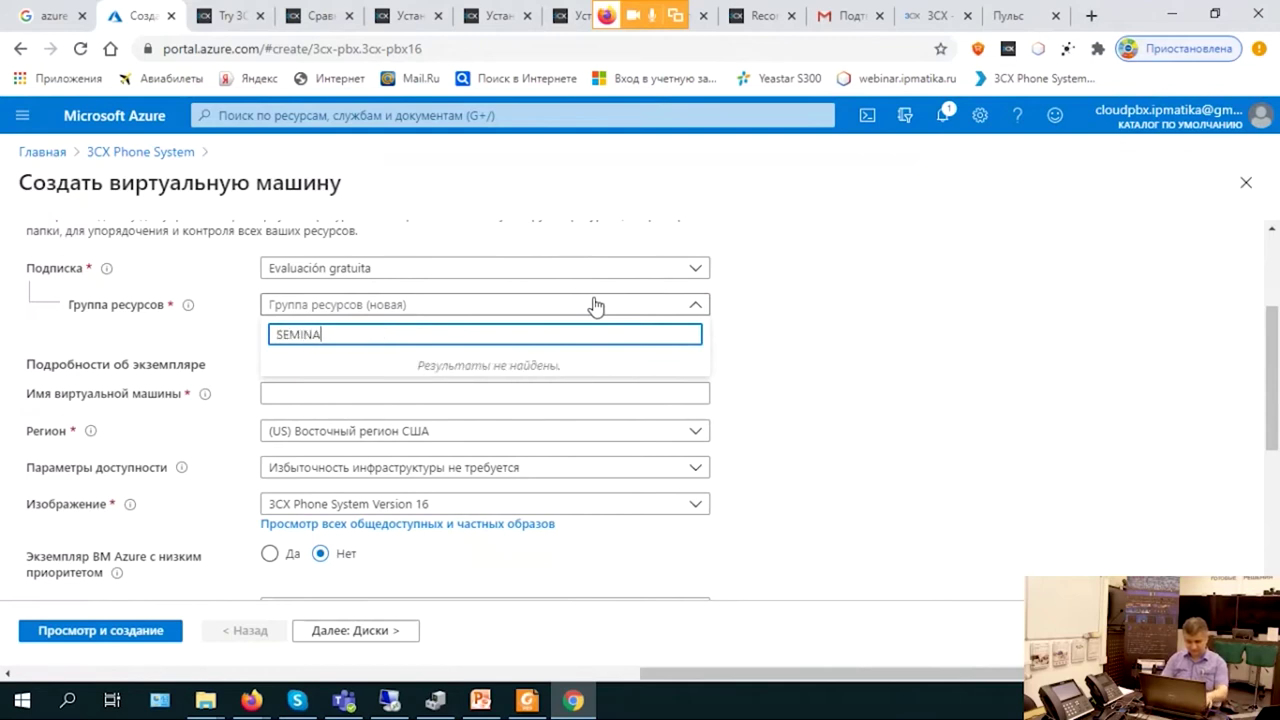
key("BackSpace")
key("BackSpace")
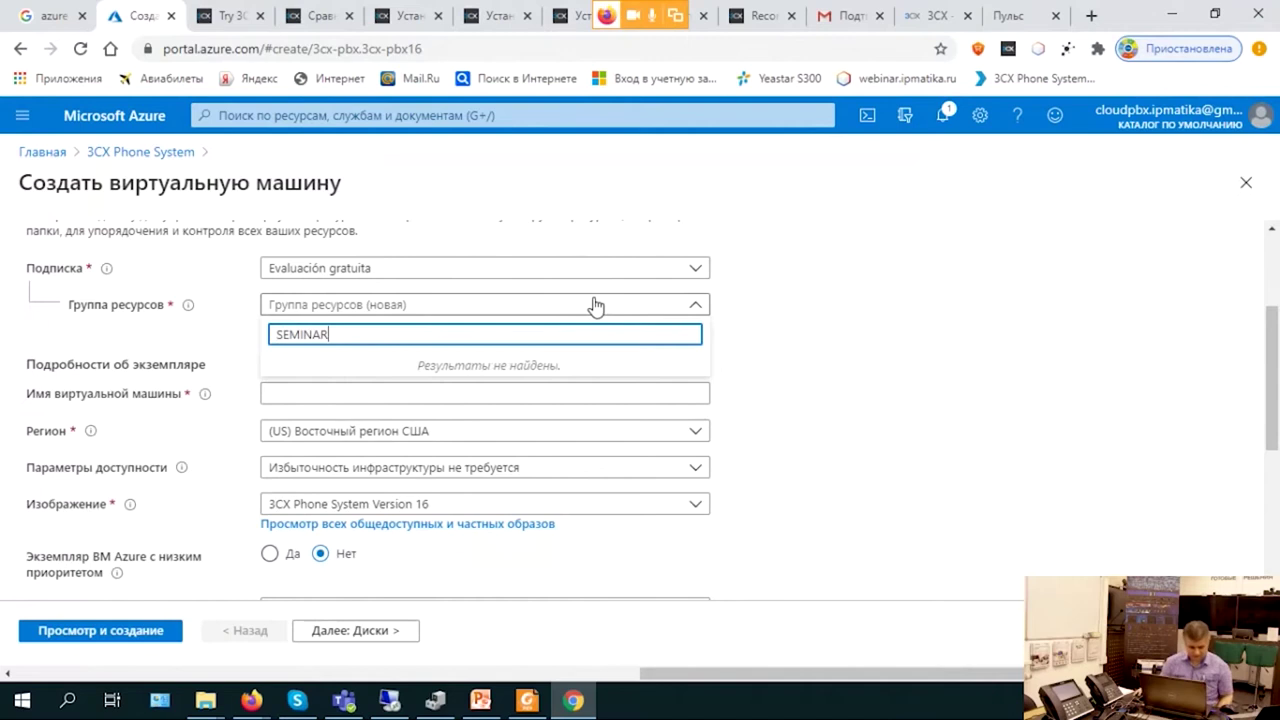
type("1")
left_click(489, 389)
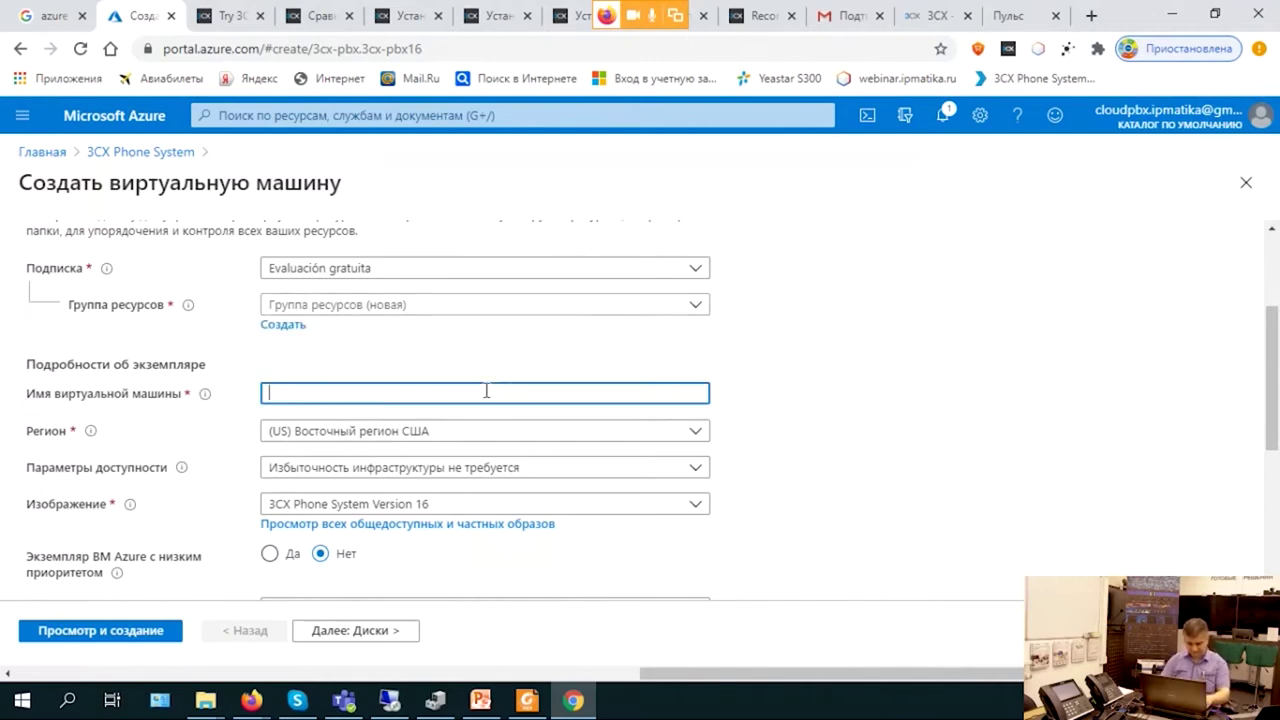
type("SEMINA")
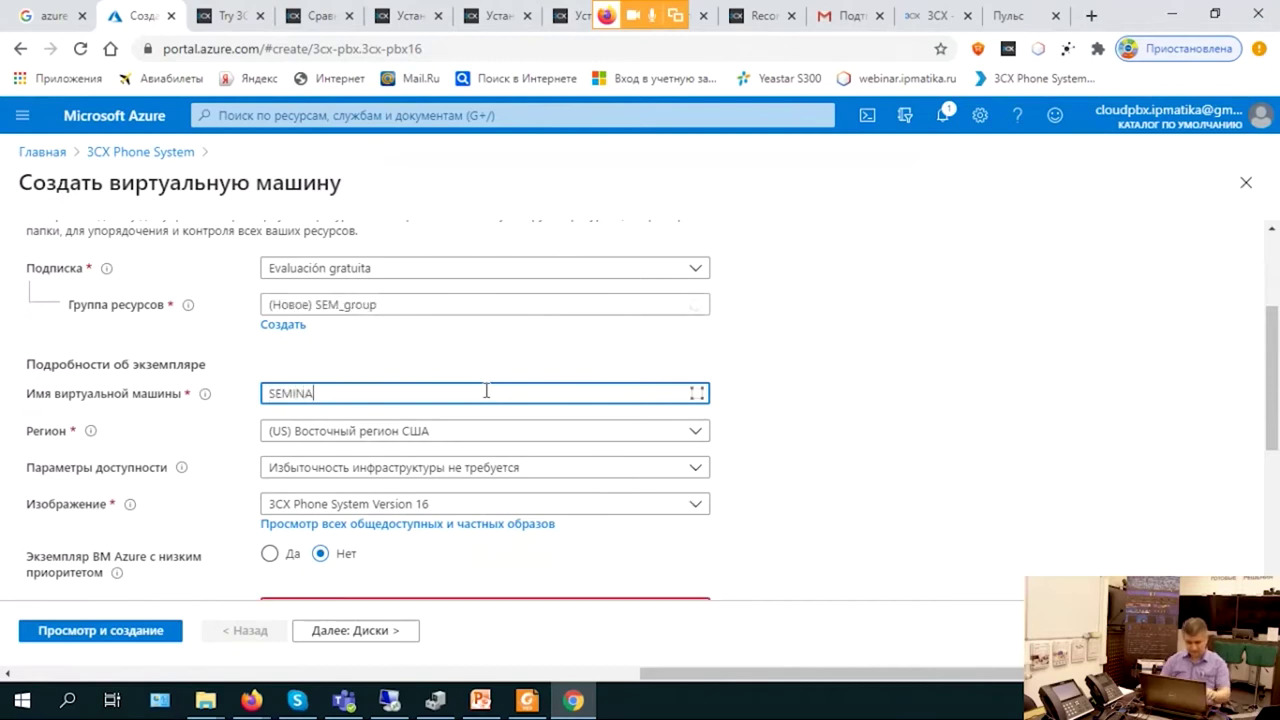
type("R1")
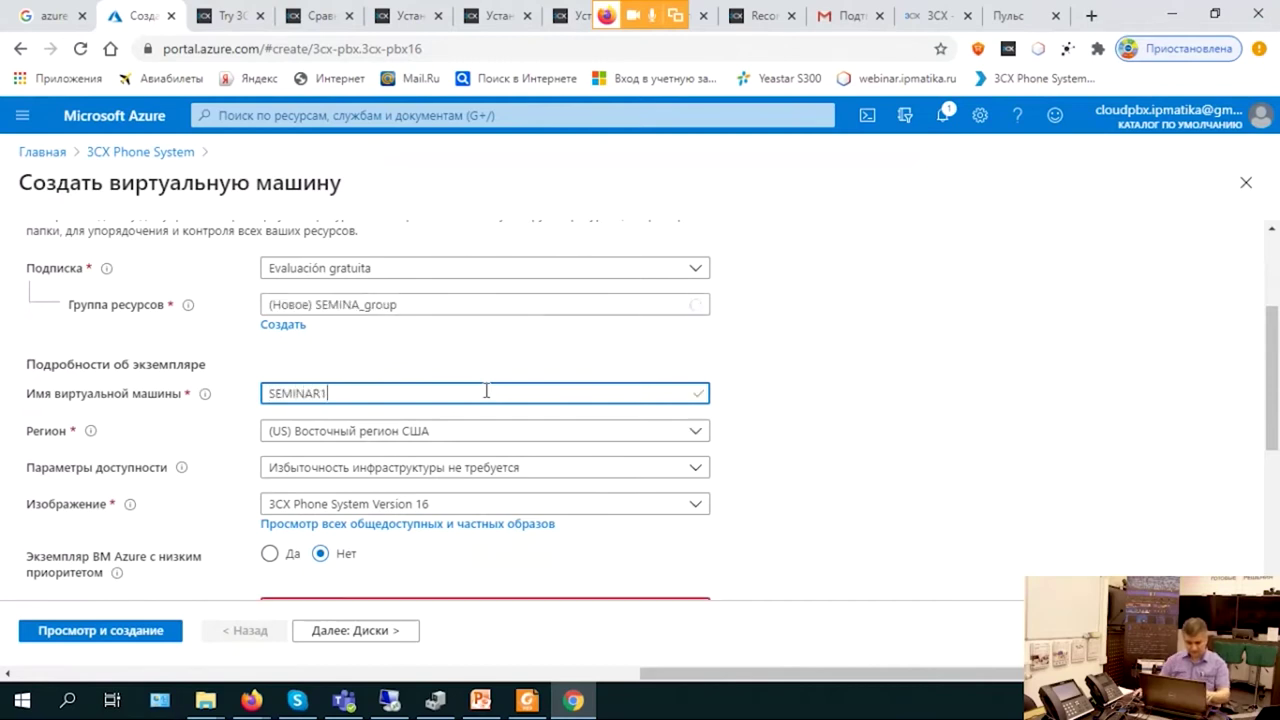
Step: Set the VM region to (Europe) Западная Европа
left_click(343, 430)
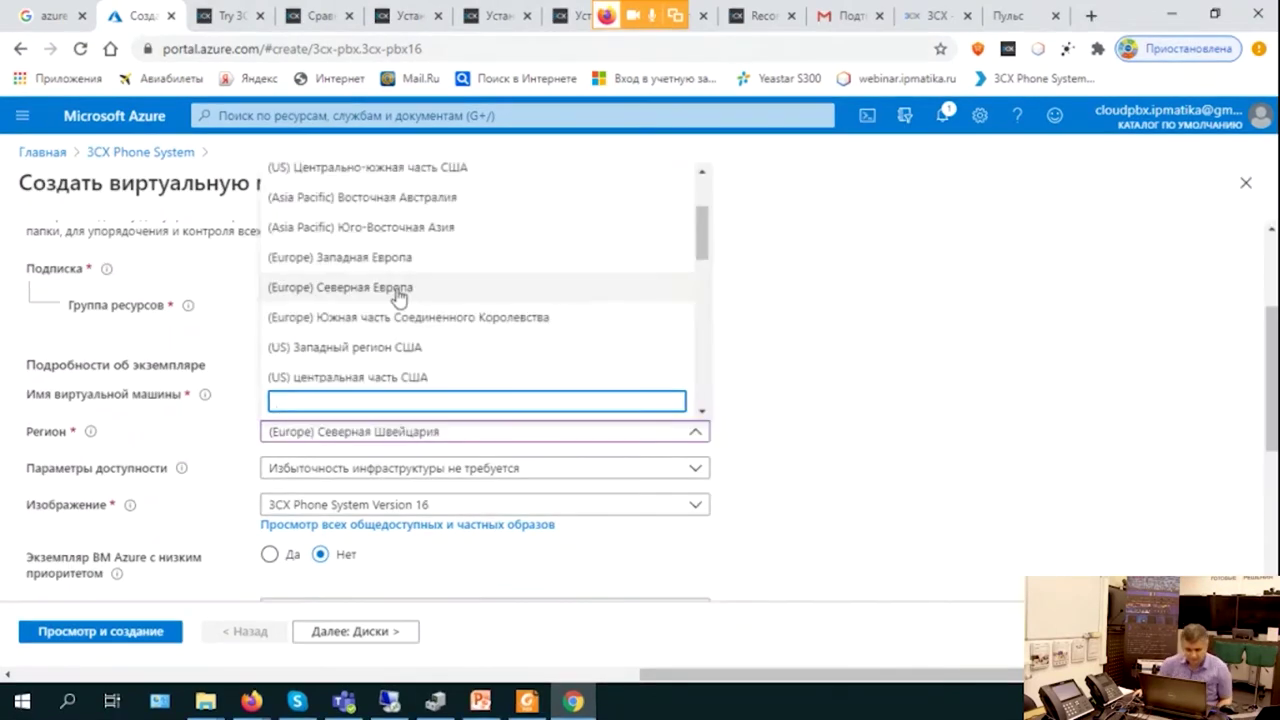
left_click(398, 258)
scroll(980, 456, "down", 1)
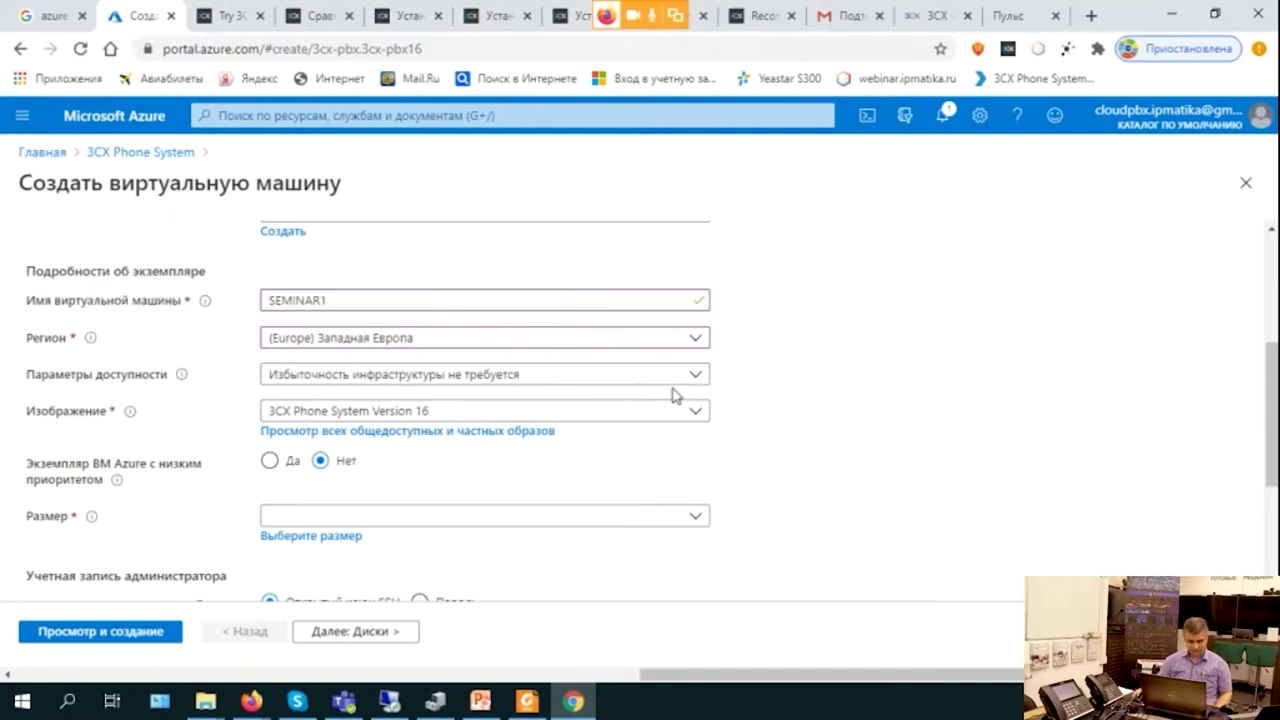
scroll(627, 453, "down", 1)
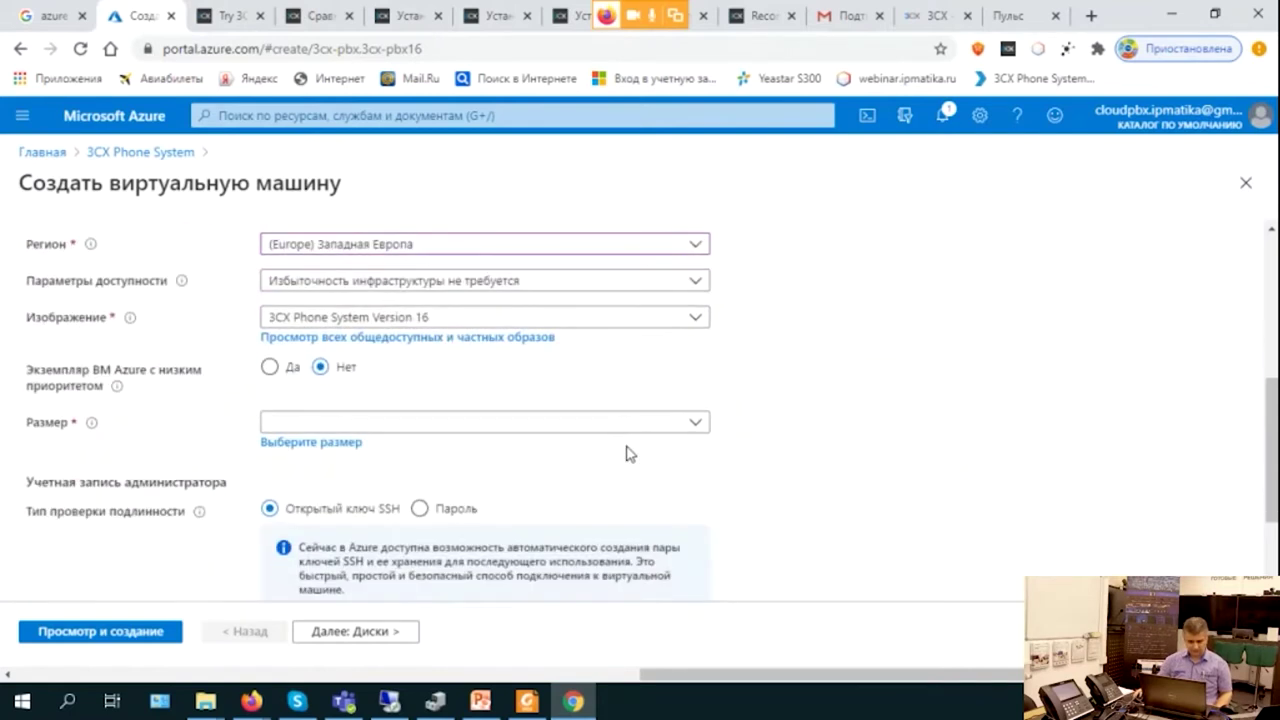
Step: Browse the recommended VM sizes, leaving the size unselected
mouse_move(92, 425)
left_click(707, 431)
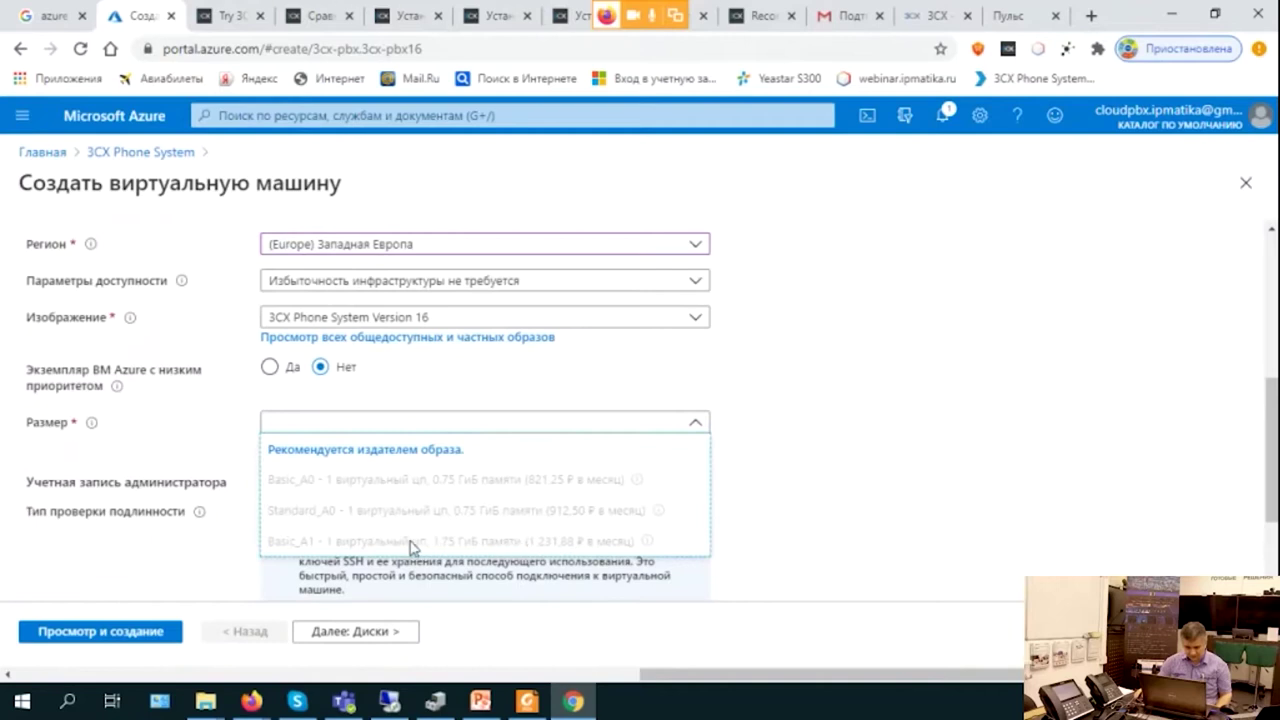
left_click(862, 478)
left_click(448, 428)
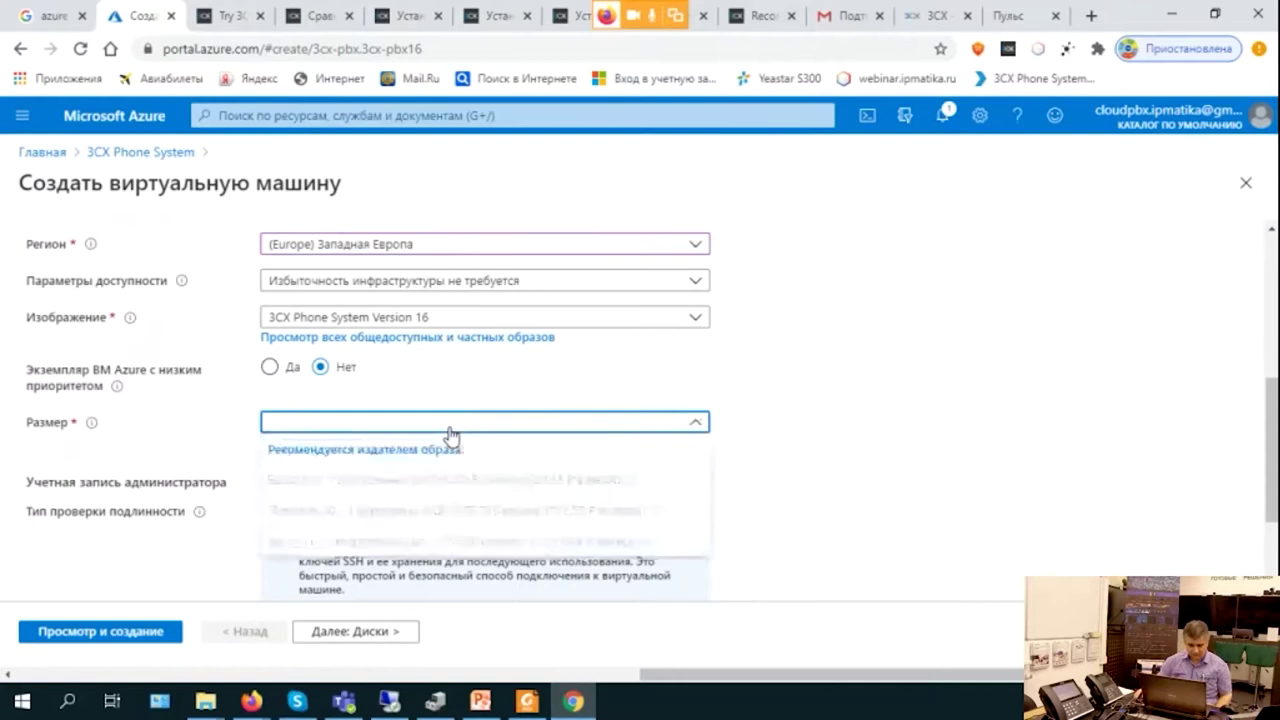
left_click(888, 386)
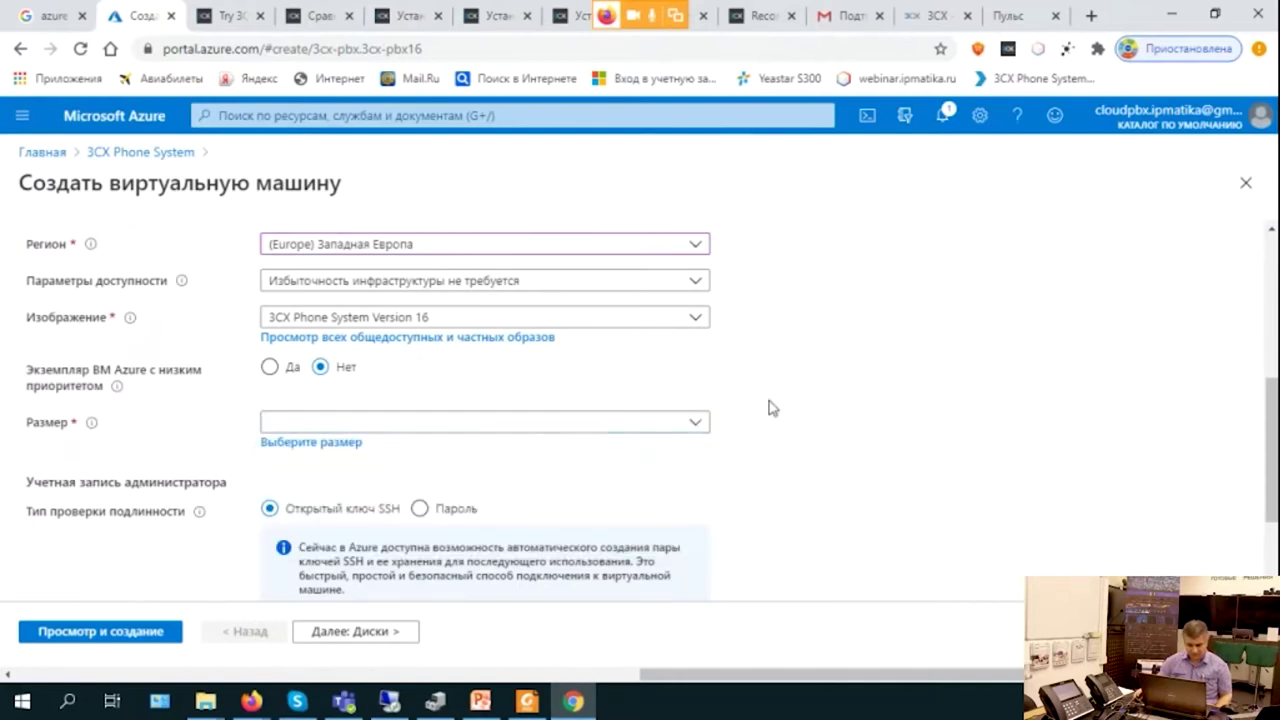
left_click(698, 428)
left_click(925, 418)
Step: Replace the default AzureUser administrator username with a valid name, keeping the SSH key source unchanged
scroll(922, 414, "down", 1)
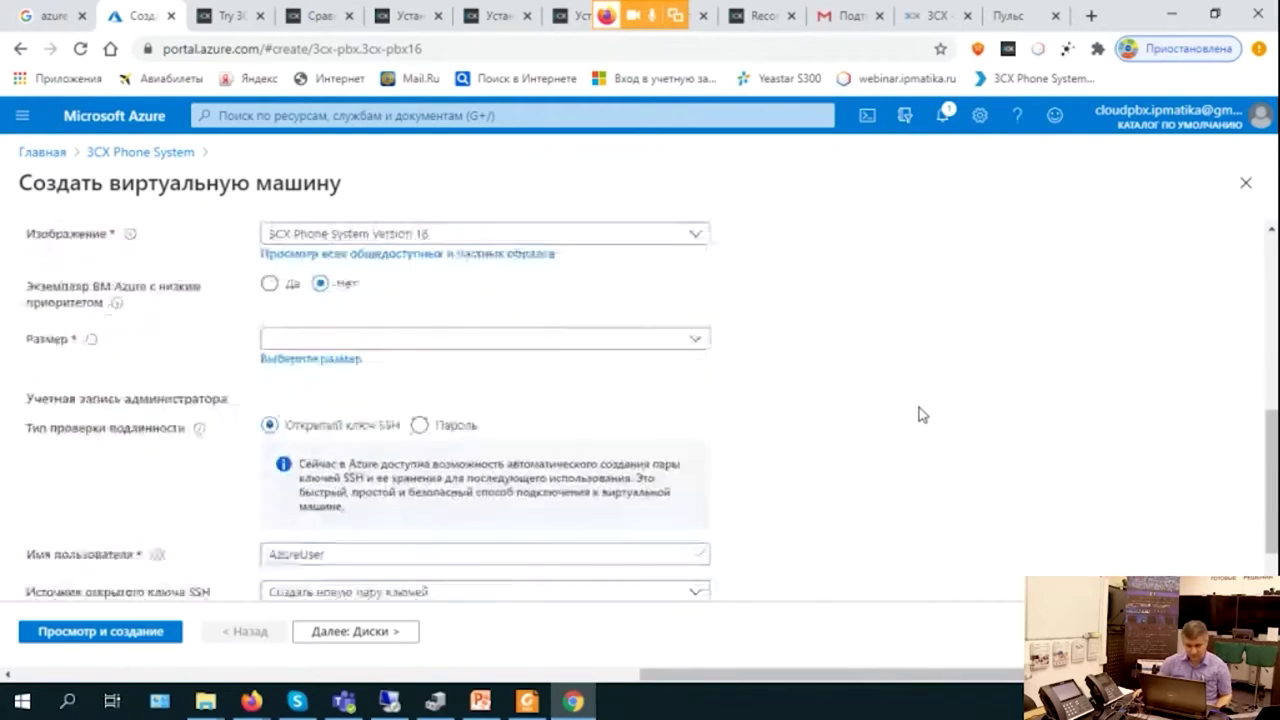
scroll(922, 414, "down", 1)
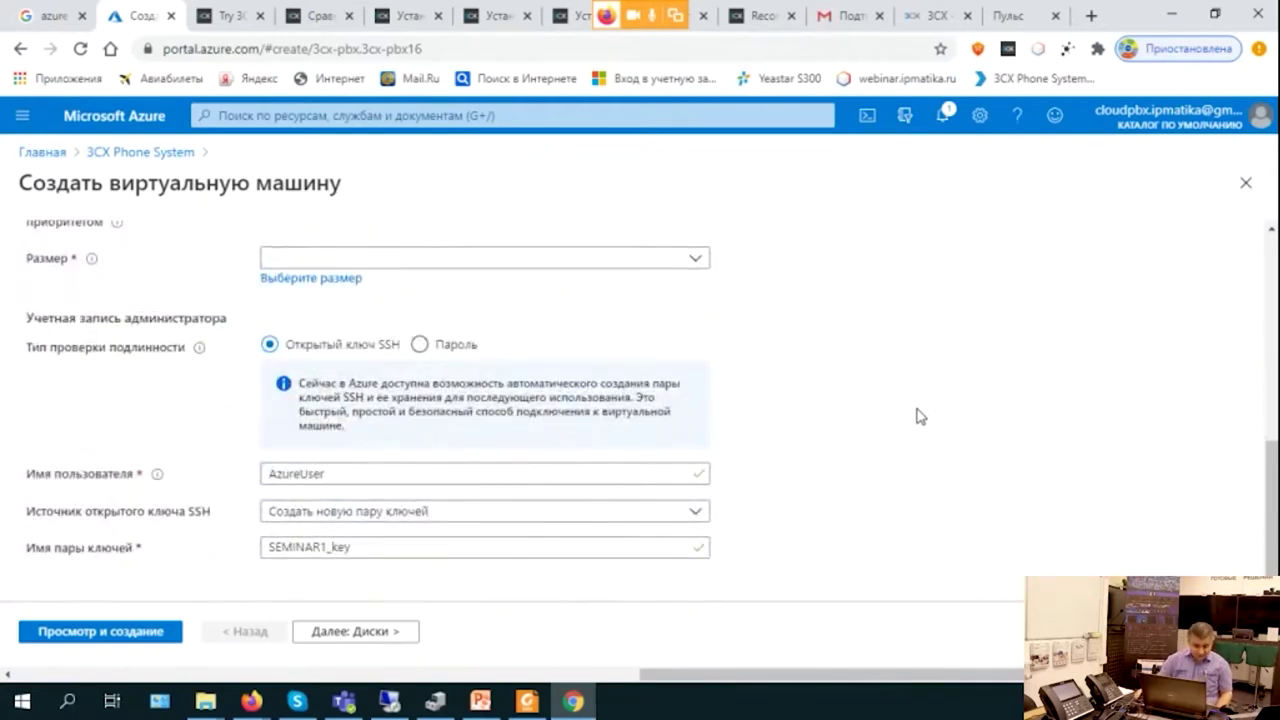
scroll(714, 351, "up", 8)
scroll(714, 351, "down", 8)
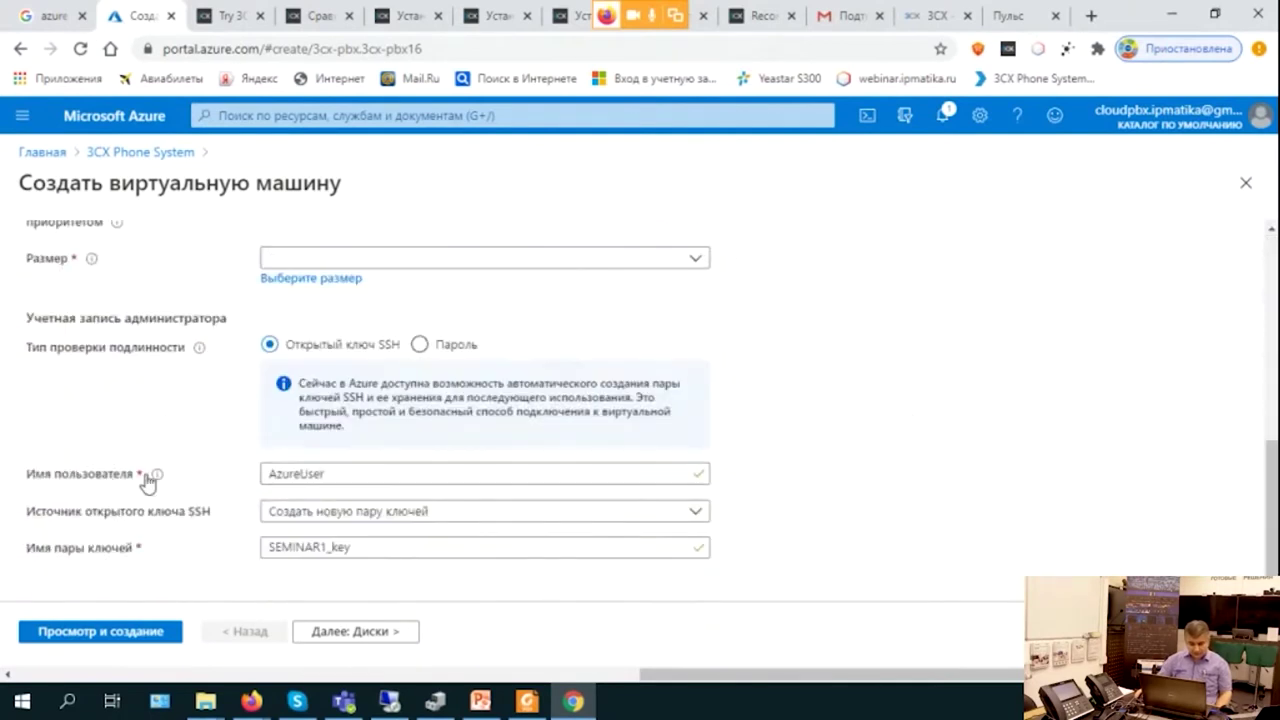
double_click(352, 475)
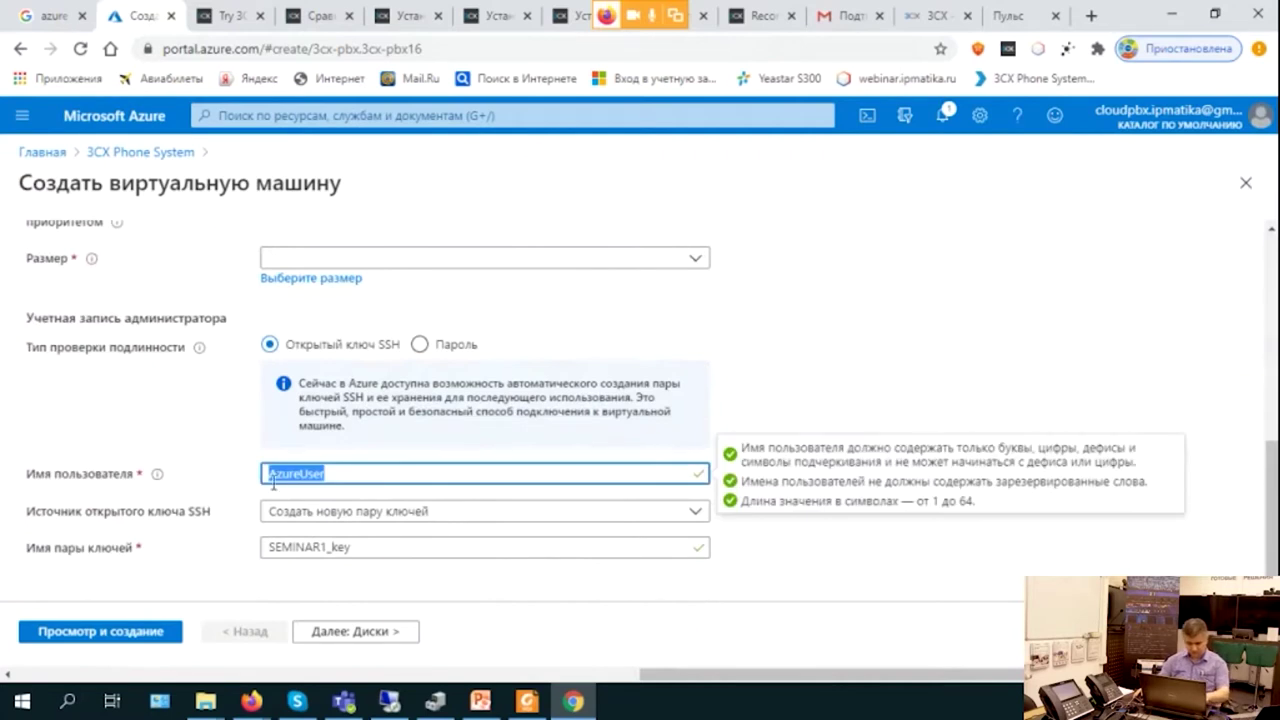
type("admin")
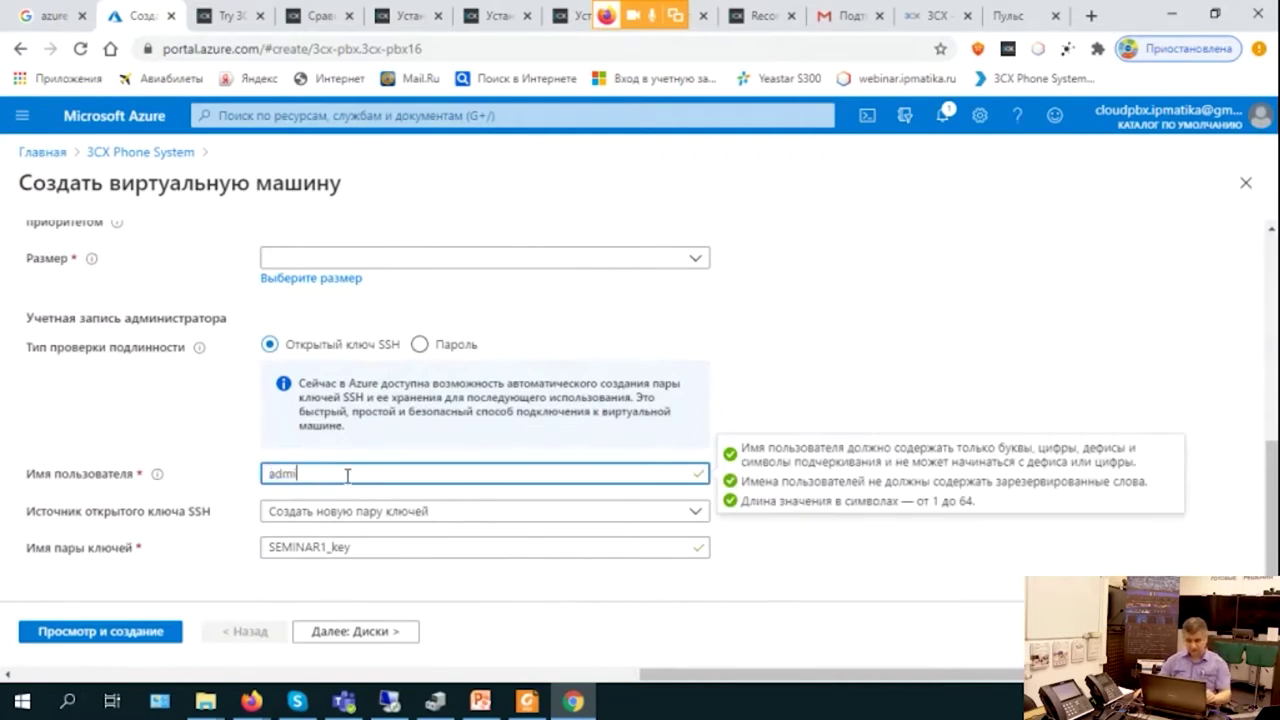
left_click(567, 441)
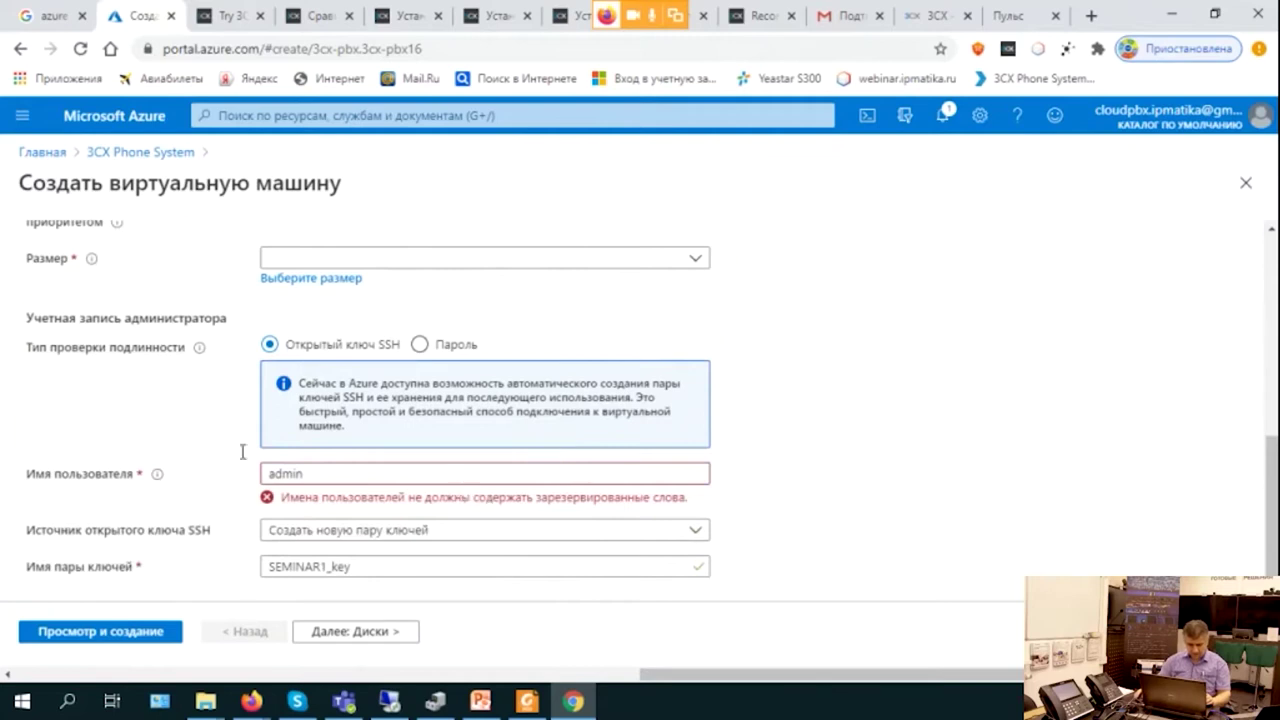
key("Tab")
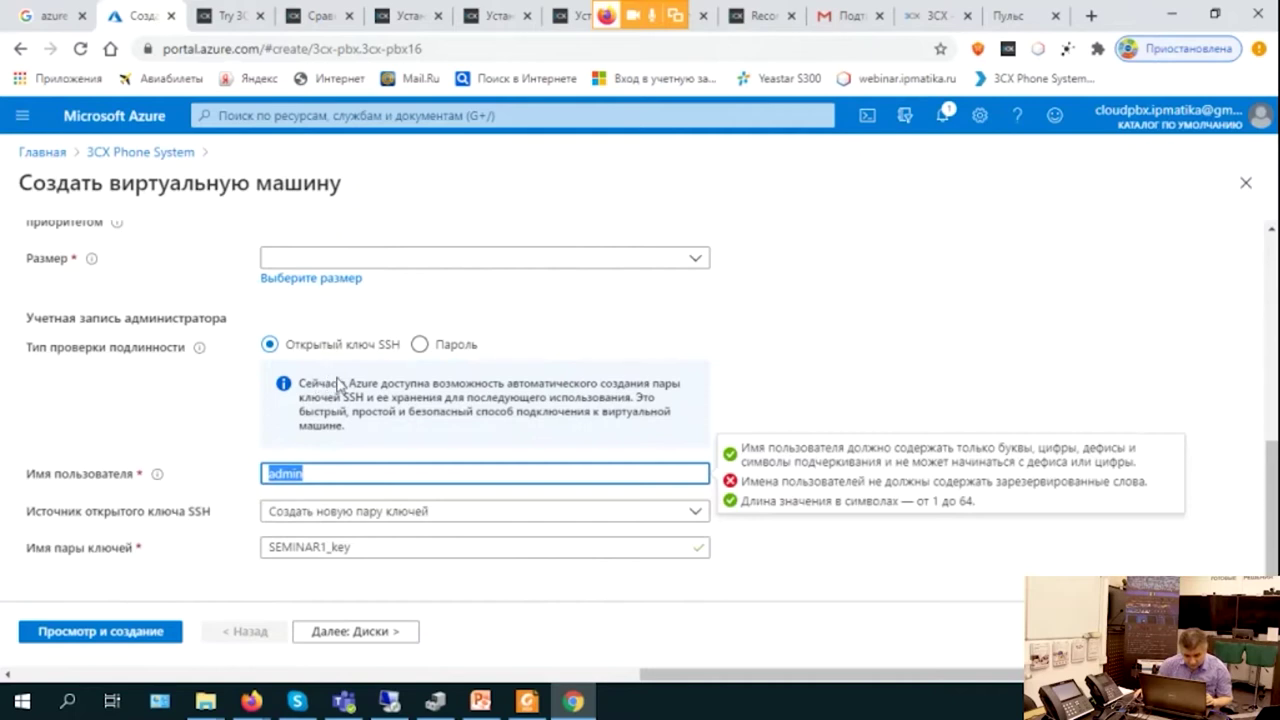
left_click(418, 475)
left_click_drag(418, 475, 192, 468)
type("oleg")
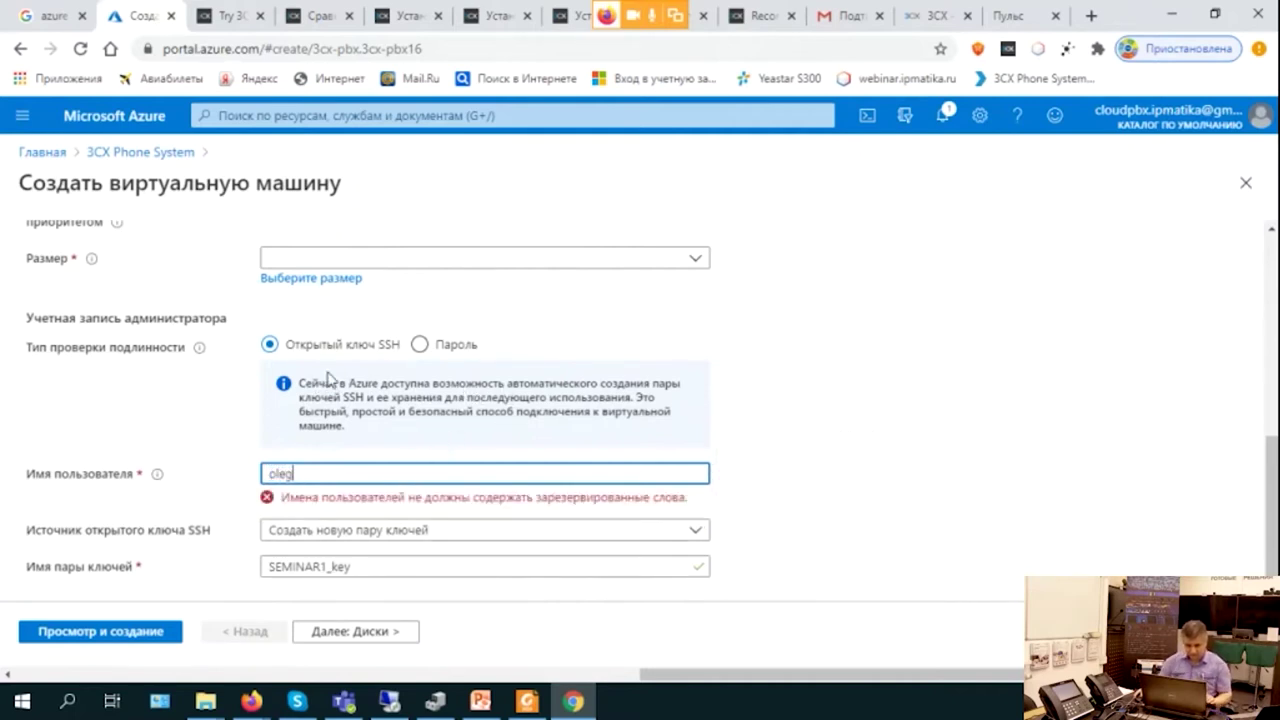
left_click(924, 500)
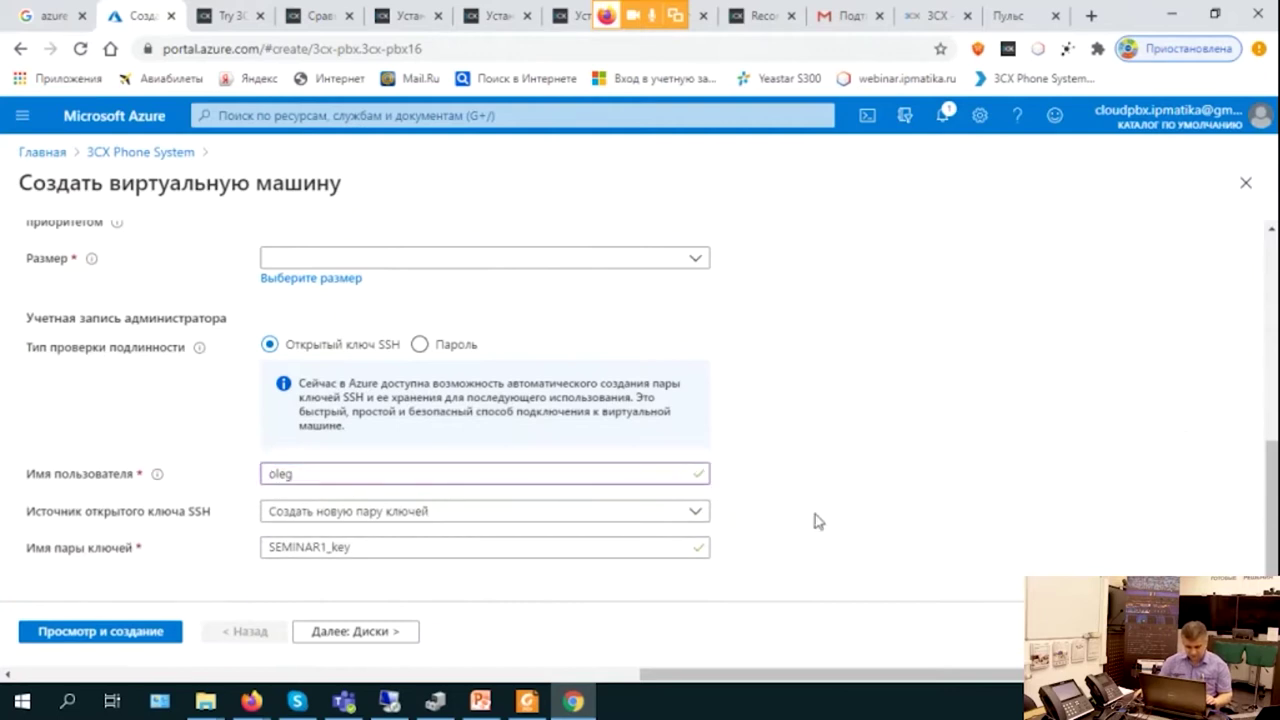
left_click(704, 523)
left_click(748, 489)
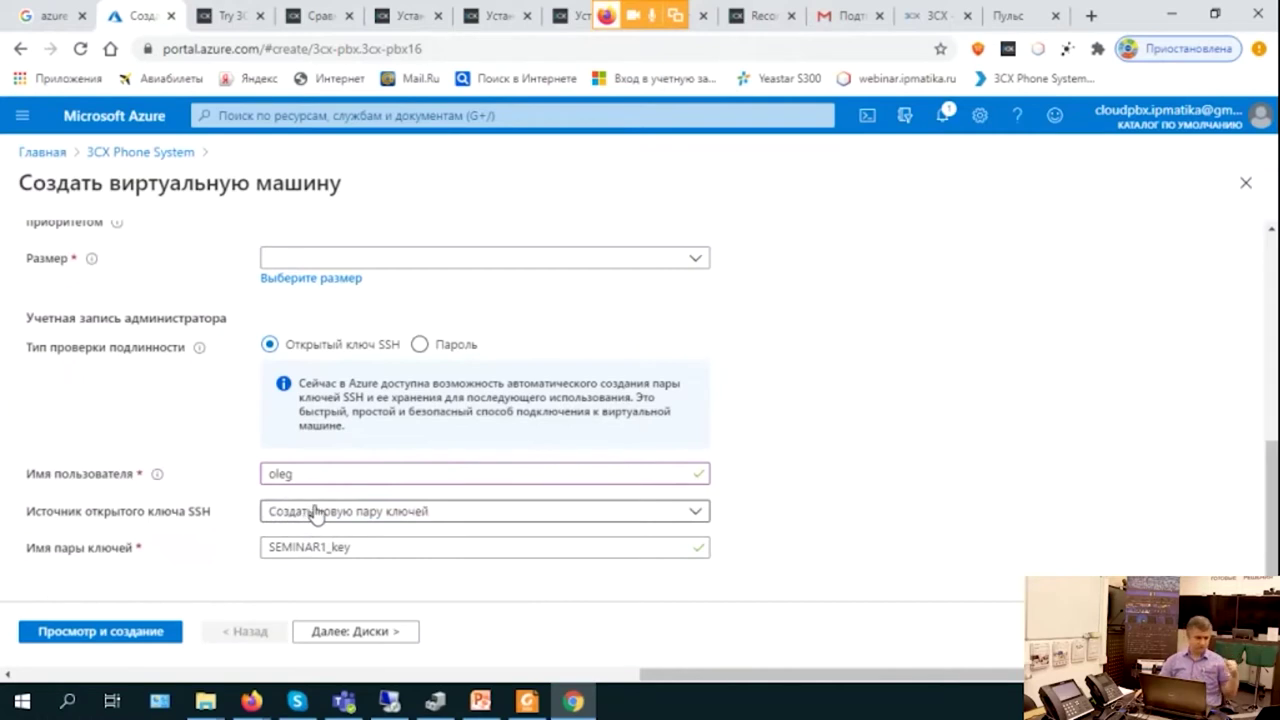
Step: Review the SSH key source options and the remaining settings on the page
left_click(697, 515)
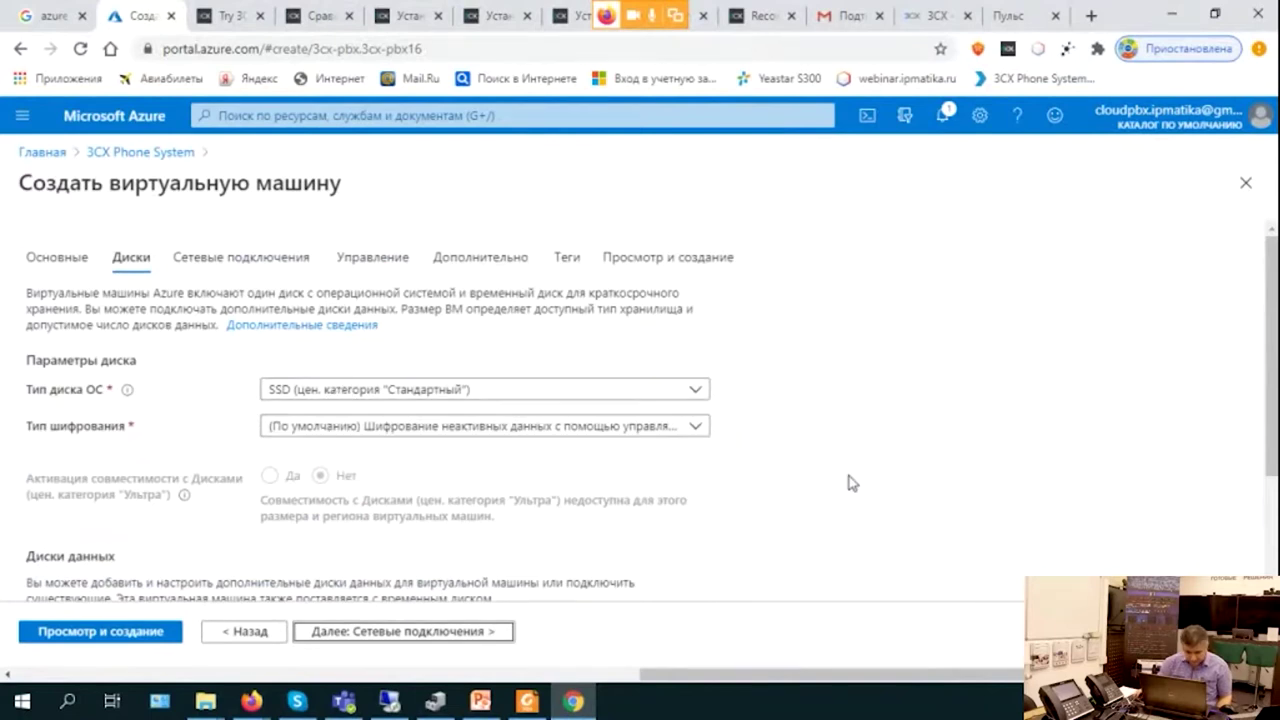
scroll(848, 483, "down", 3)
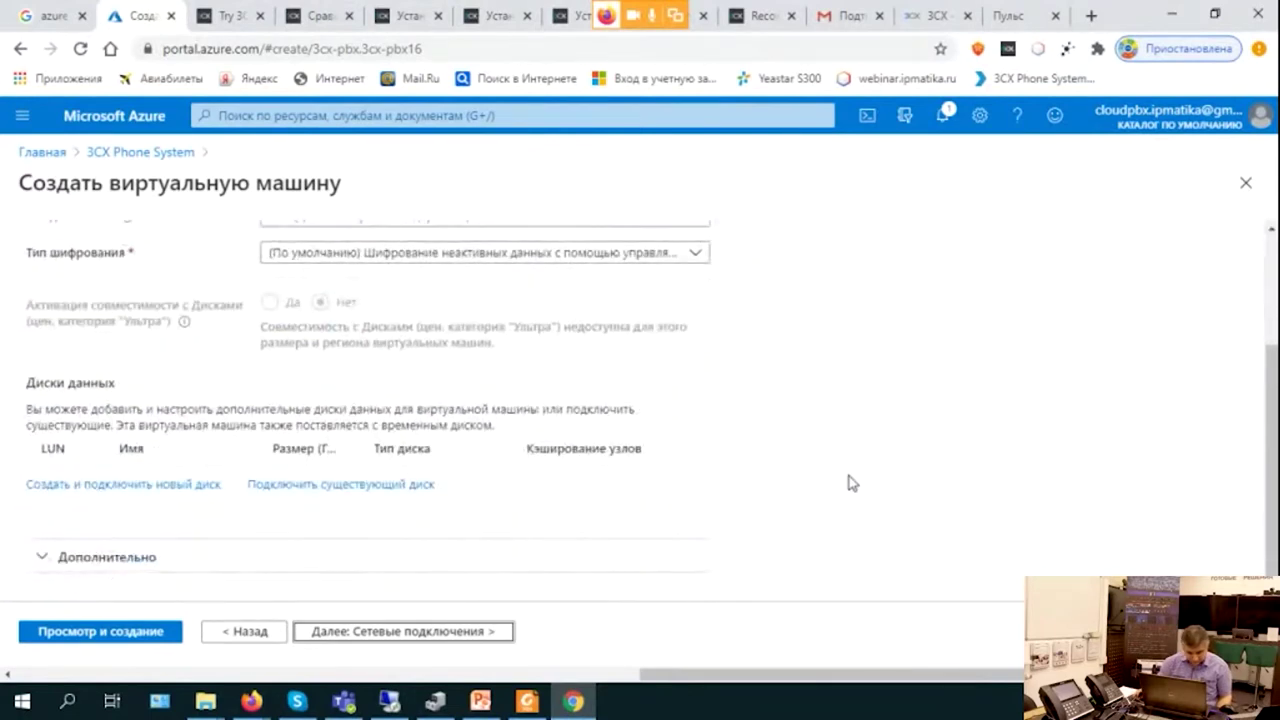
scroll(569, 487, "up", 3)
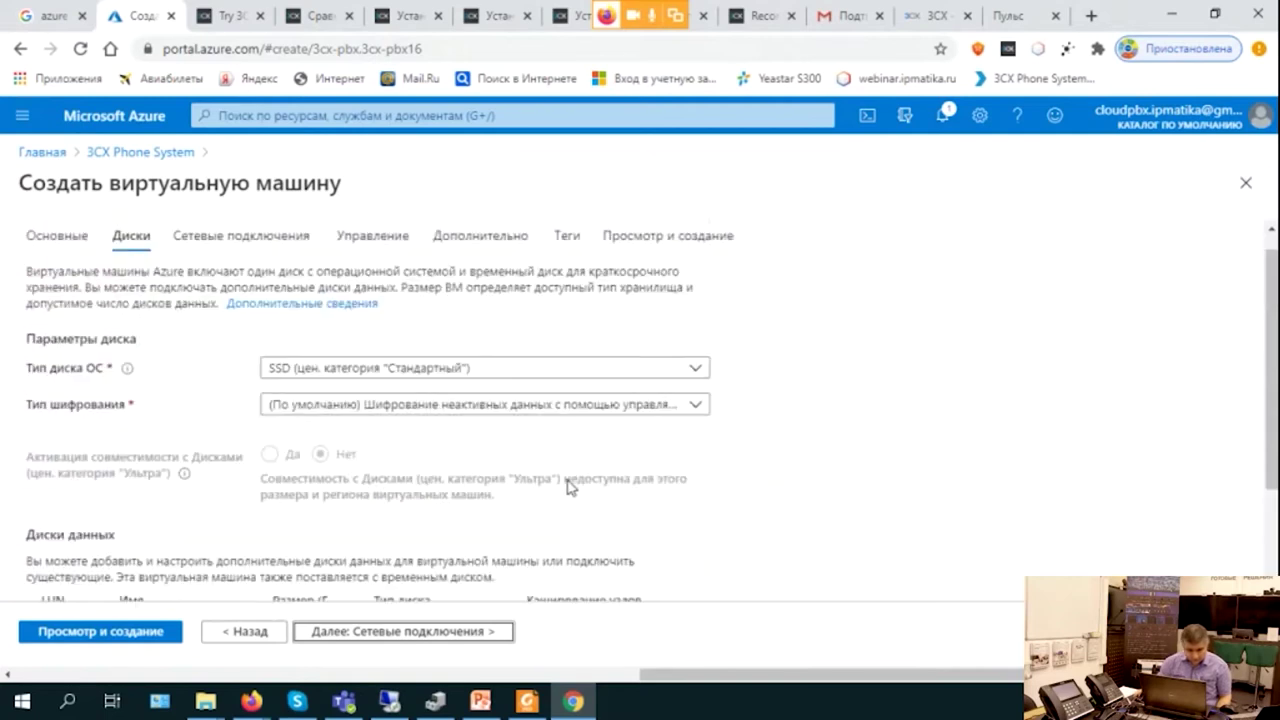
scroll(569, 487, "down", 3)
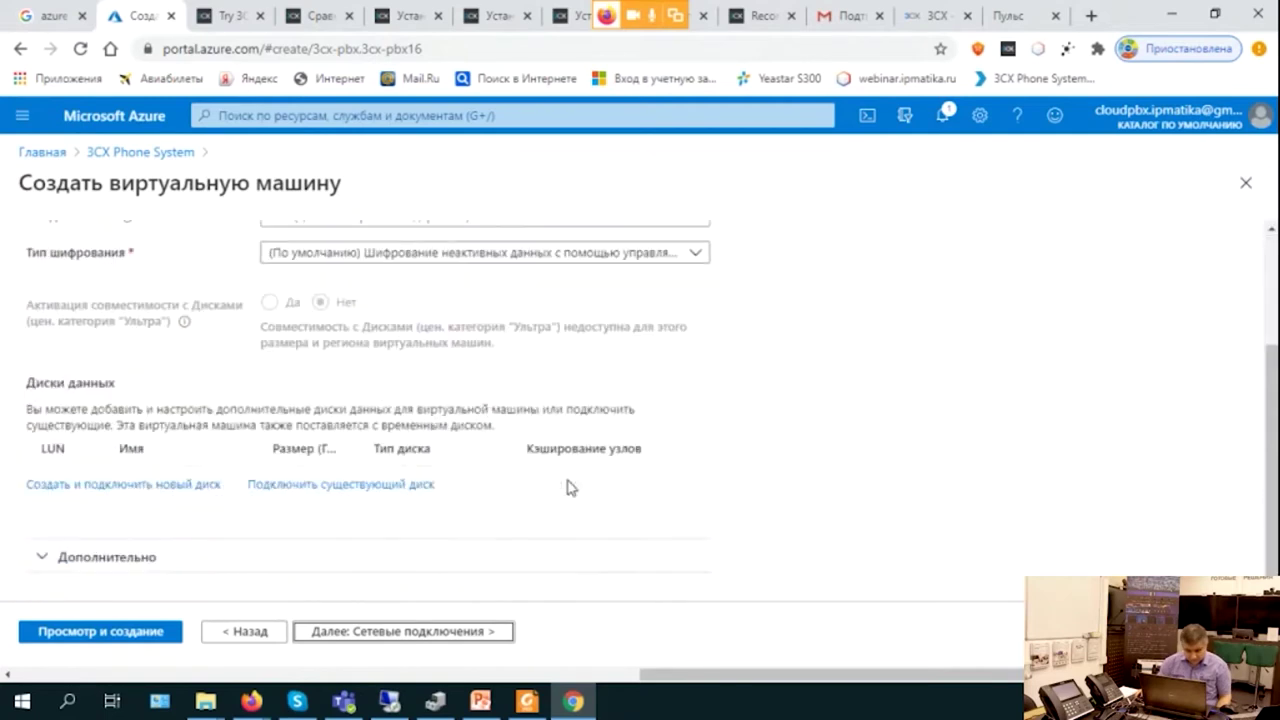
Step: Move to the networking settings and review the default virtual network, public IP and security group
left_click(455, 640)
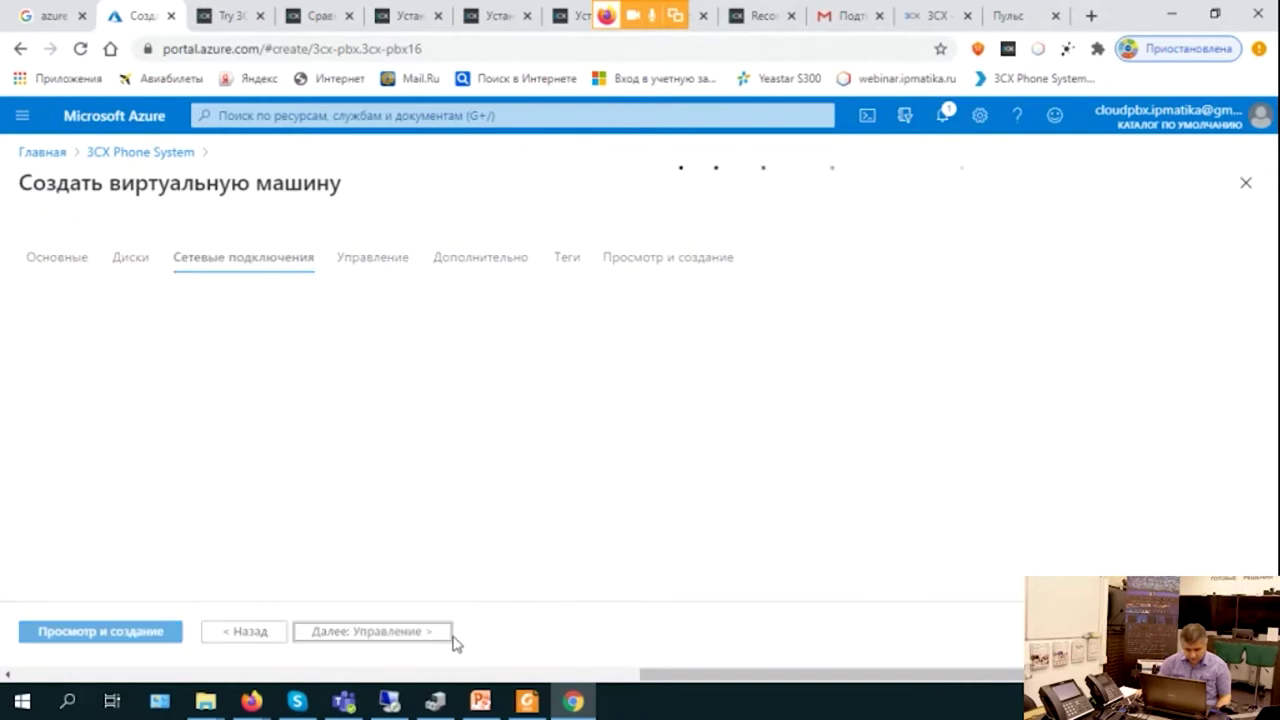
scroll(487, 485, "down", 1)
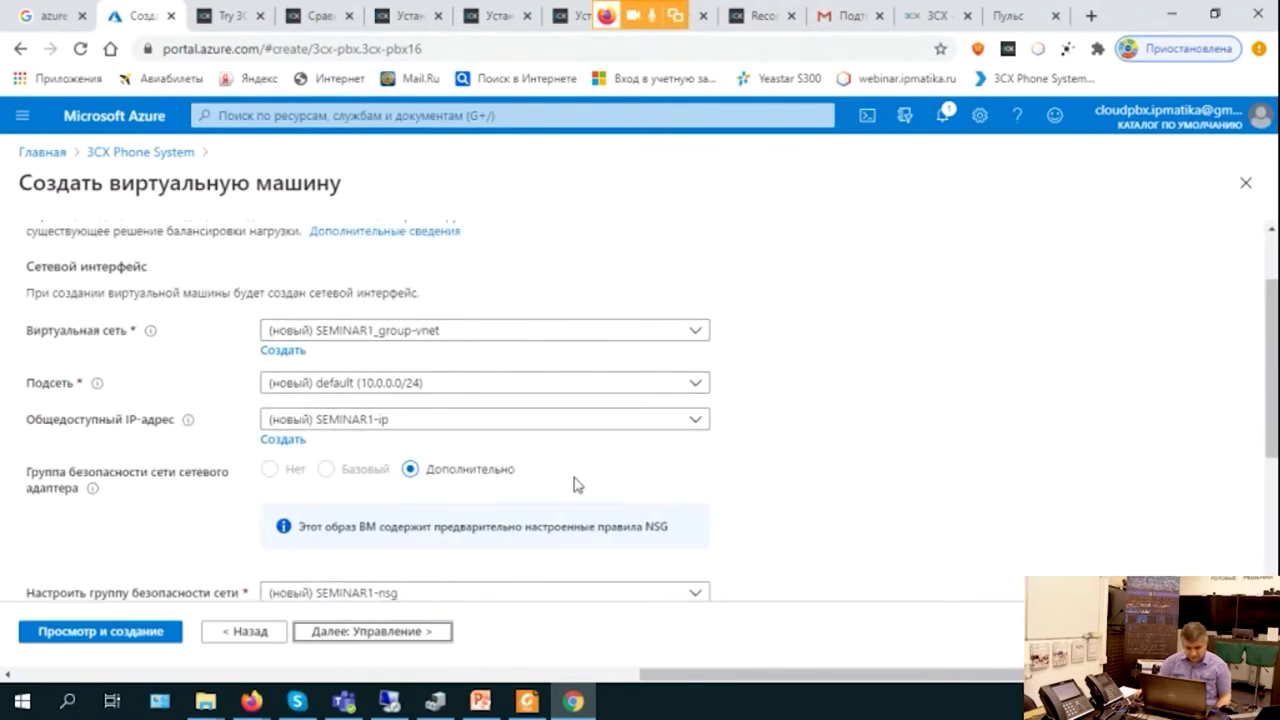
scroll(575, 485, "down", 2)
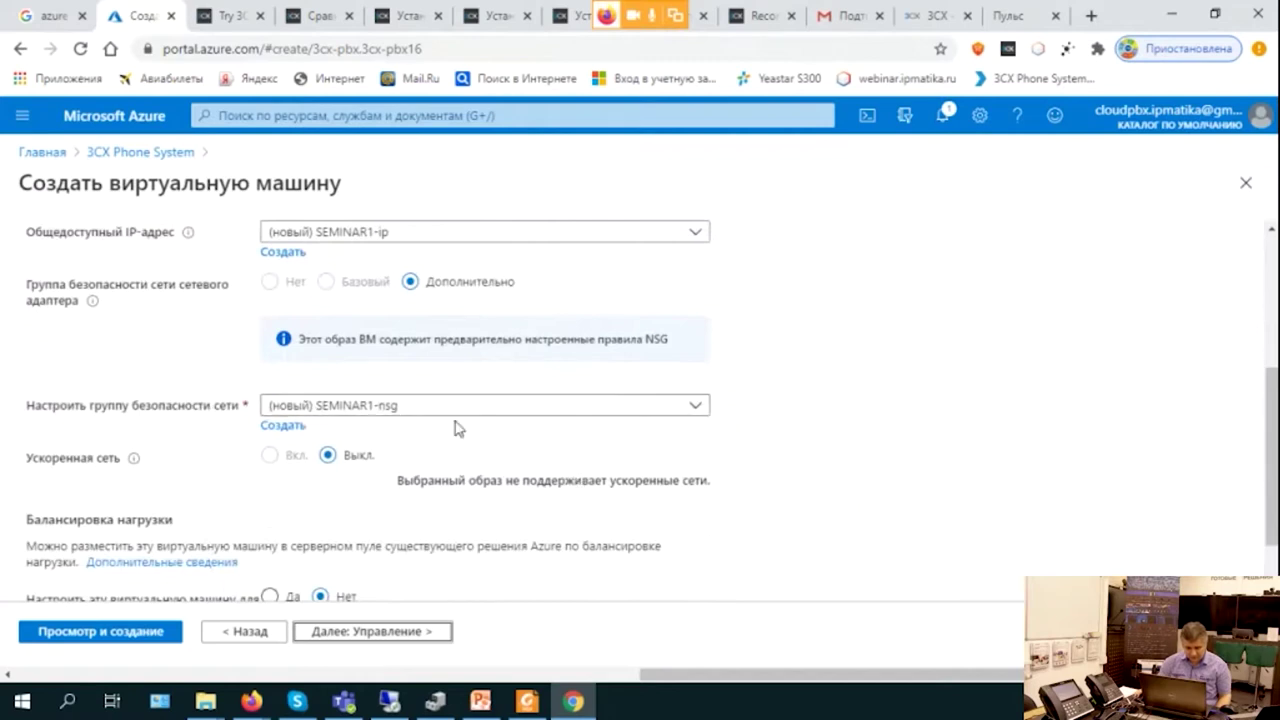
scroll(490, 446, "down", 1)
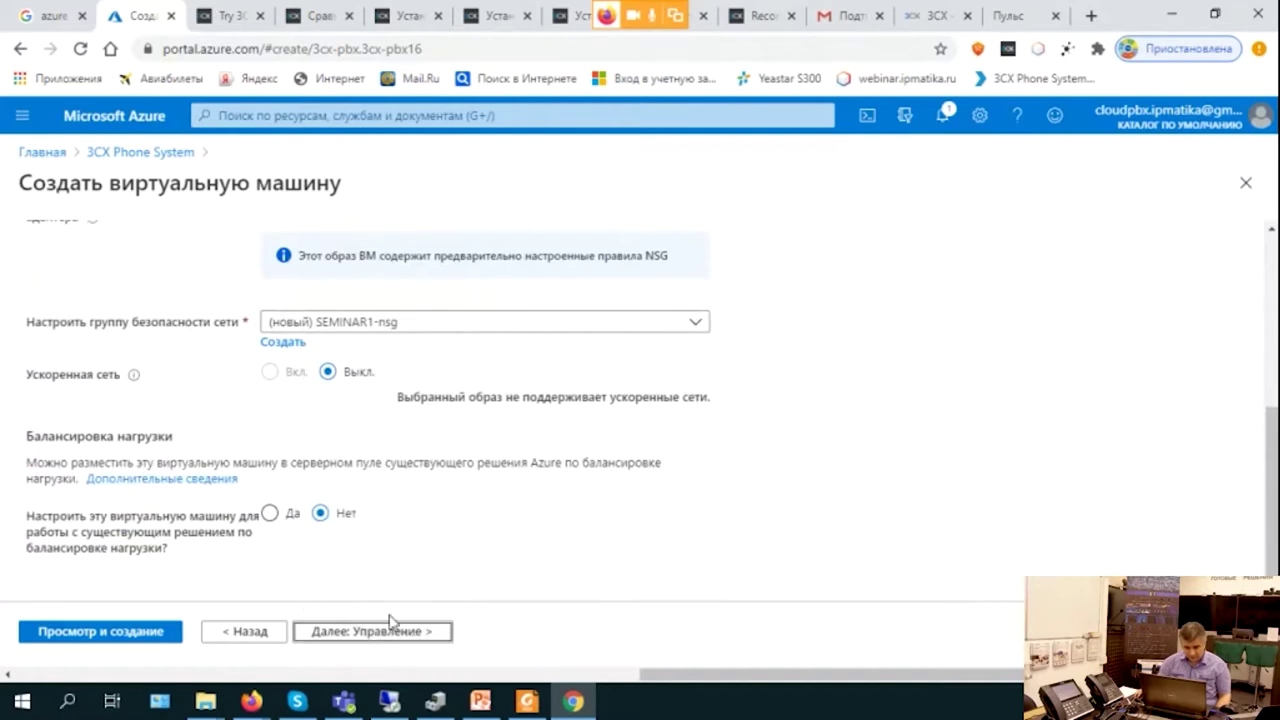
scroll(465, 446, "up", 5)
scroll(464, 448, "down", 5)
Step: On the management step, set Диагностика загрузки to Выкл
left_click(371, 632)
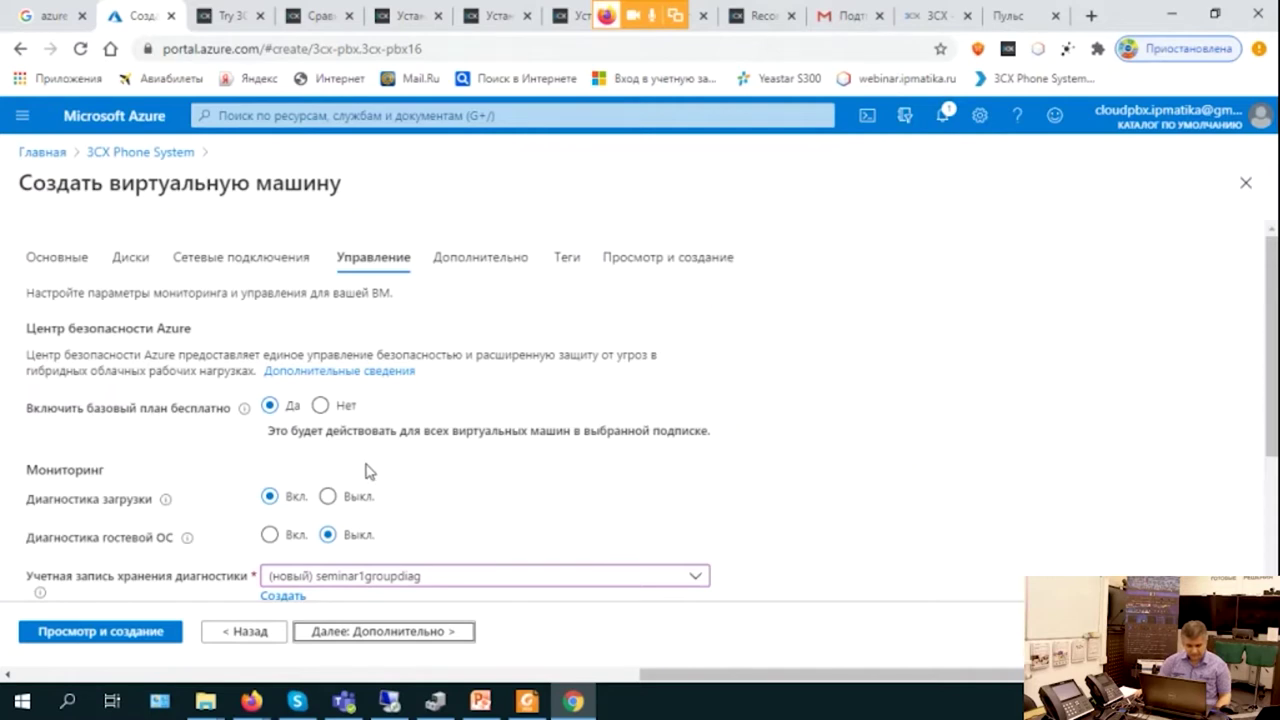
scroll(365, 471, "down", 1)
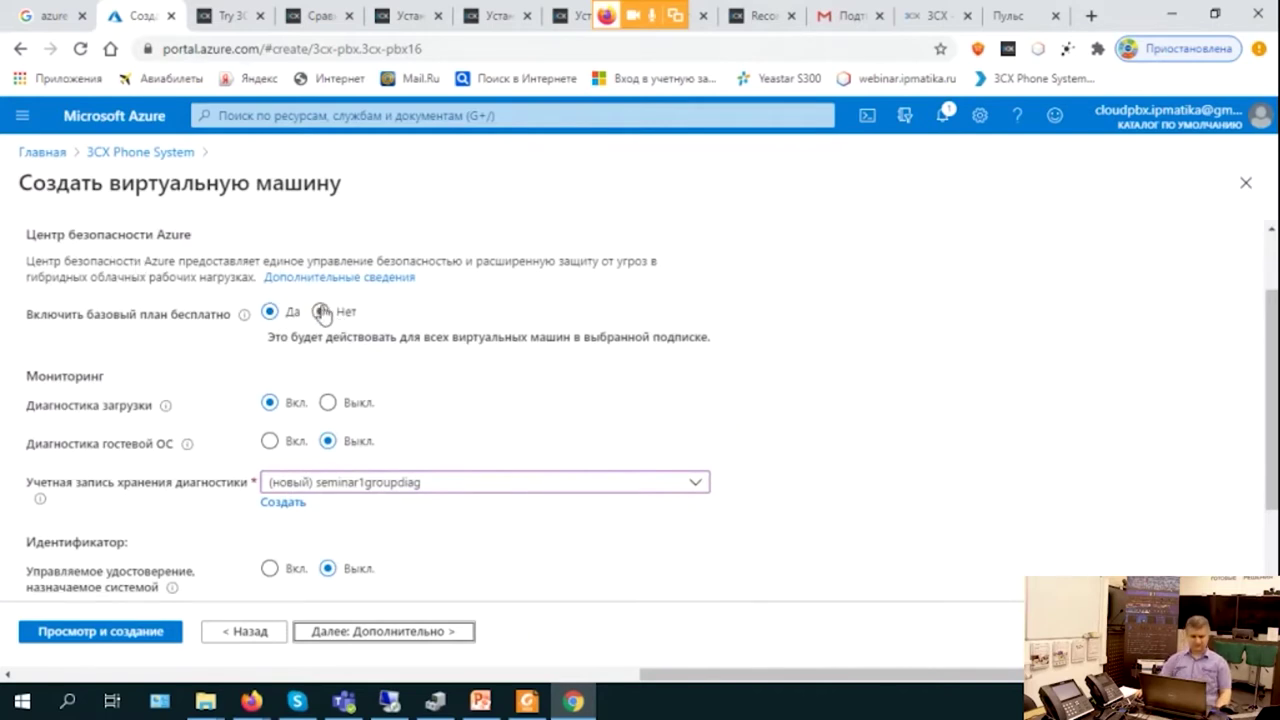
scroll(260, 391, "down", 1)
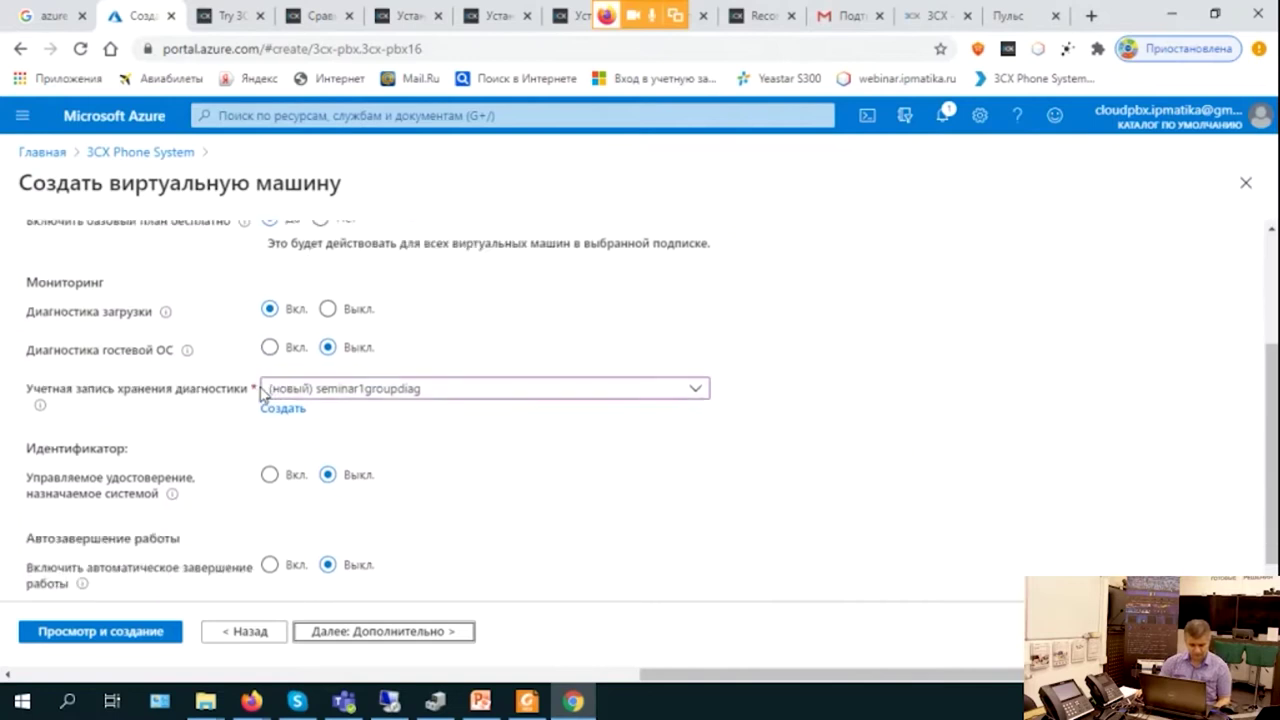
scroll(258, 393, "down", 1)
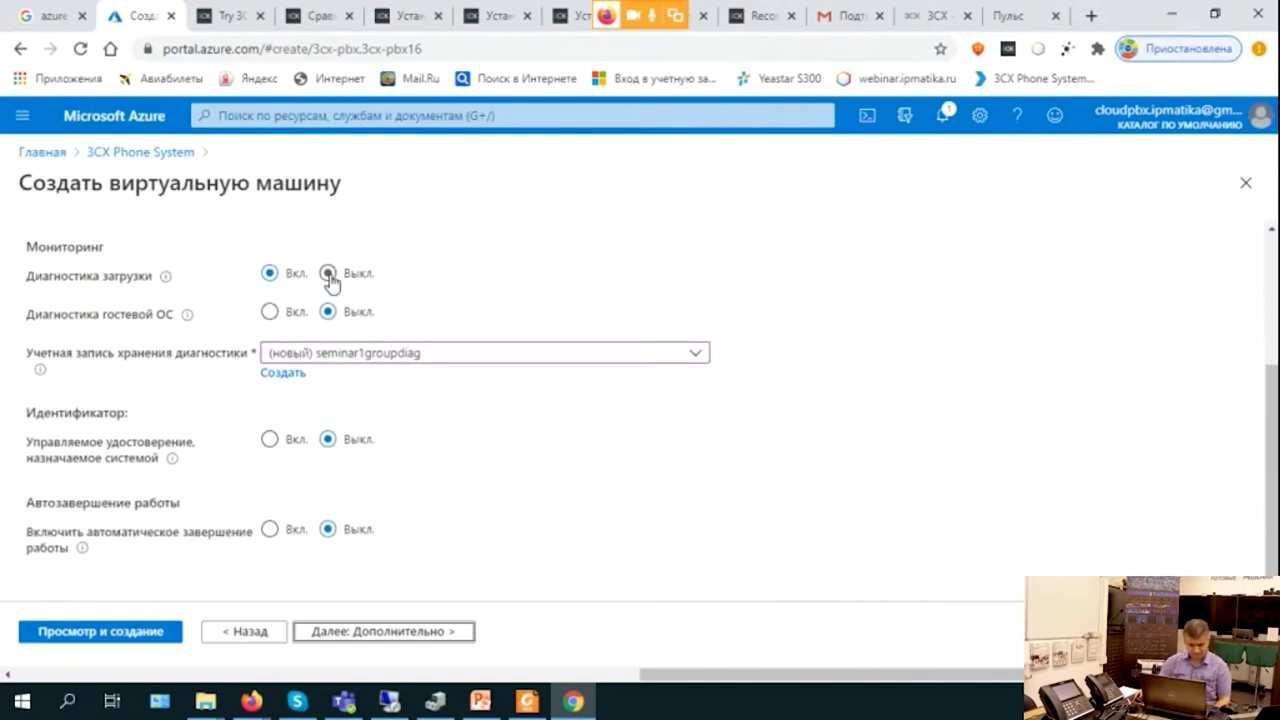
left_click(329, 275)
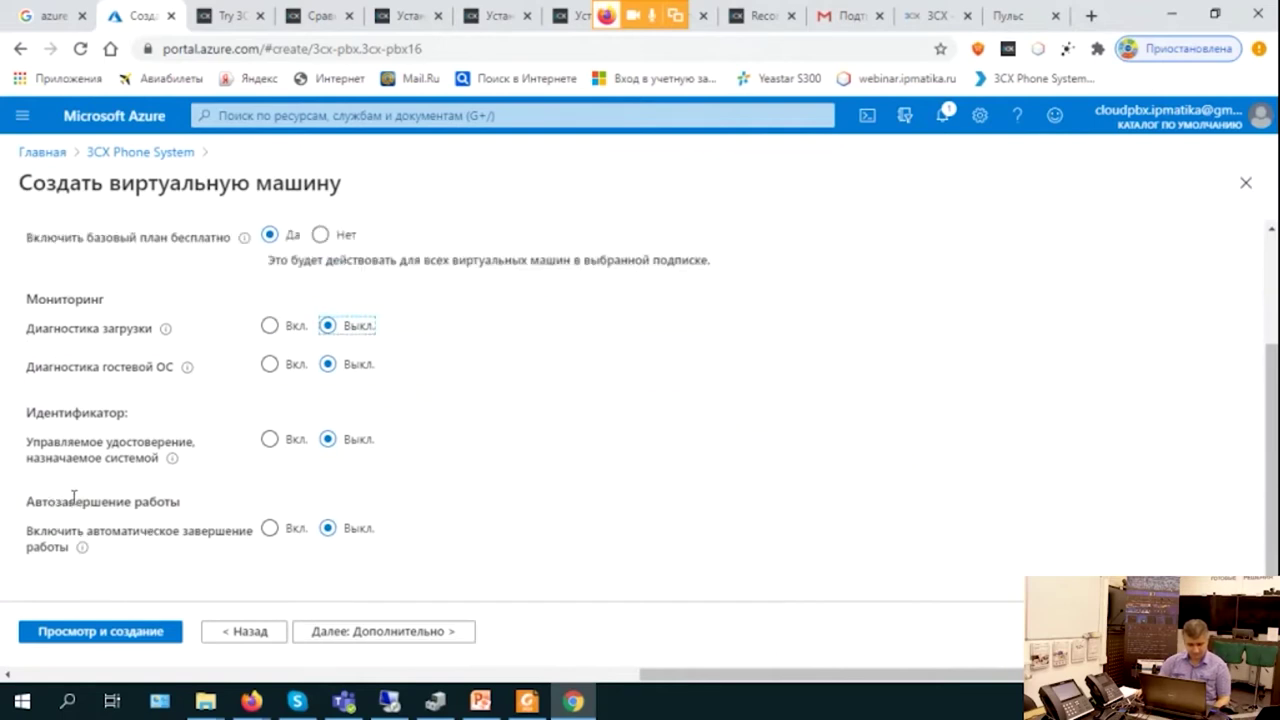
Step: Set the free Azure Security Center basic plan to Нет
scroll(391, 360, "up", 2)
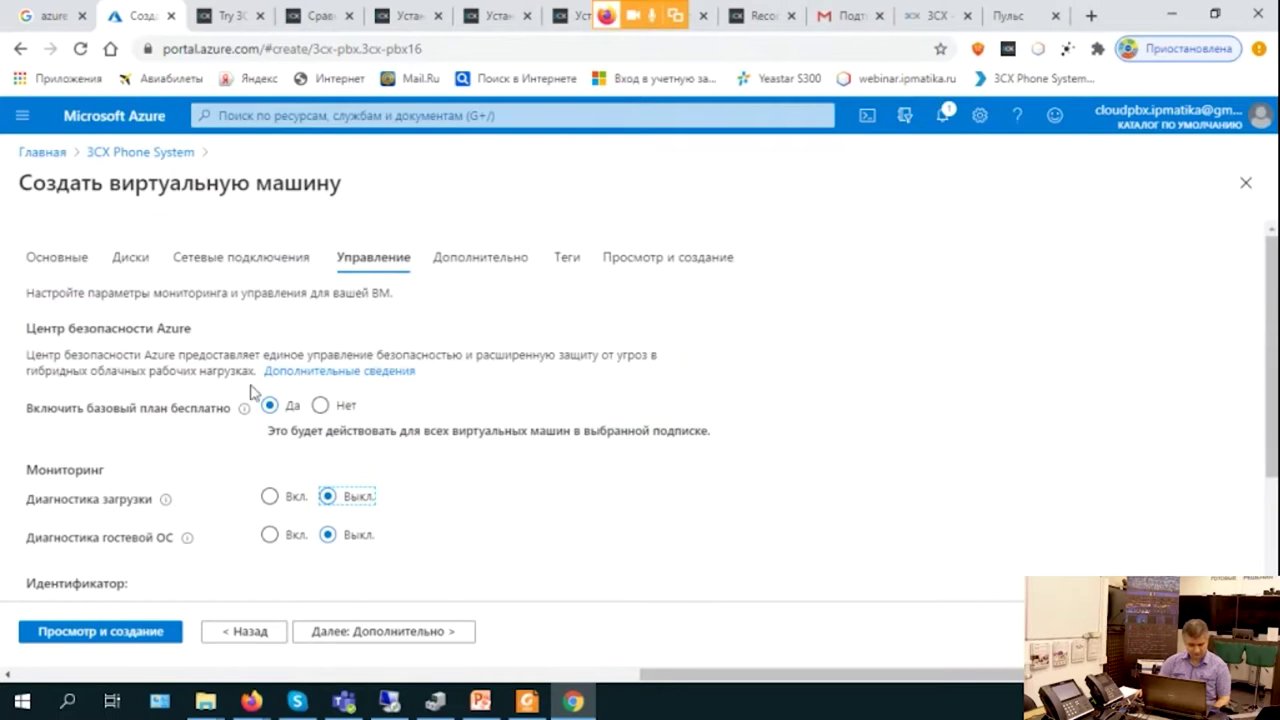
left_click(320, 405)
scroll(697, 350, "down", 2)
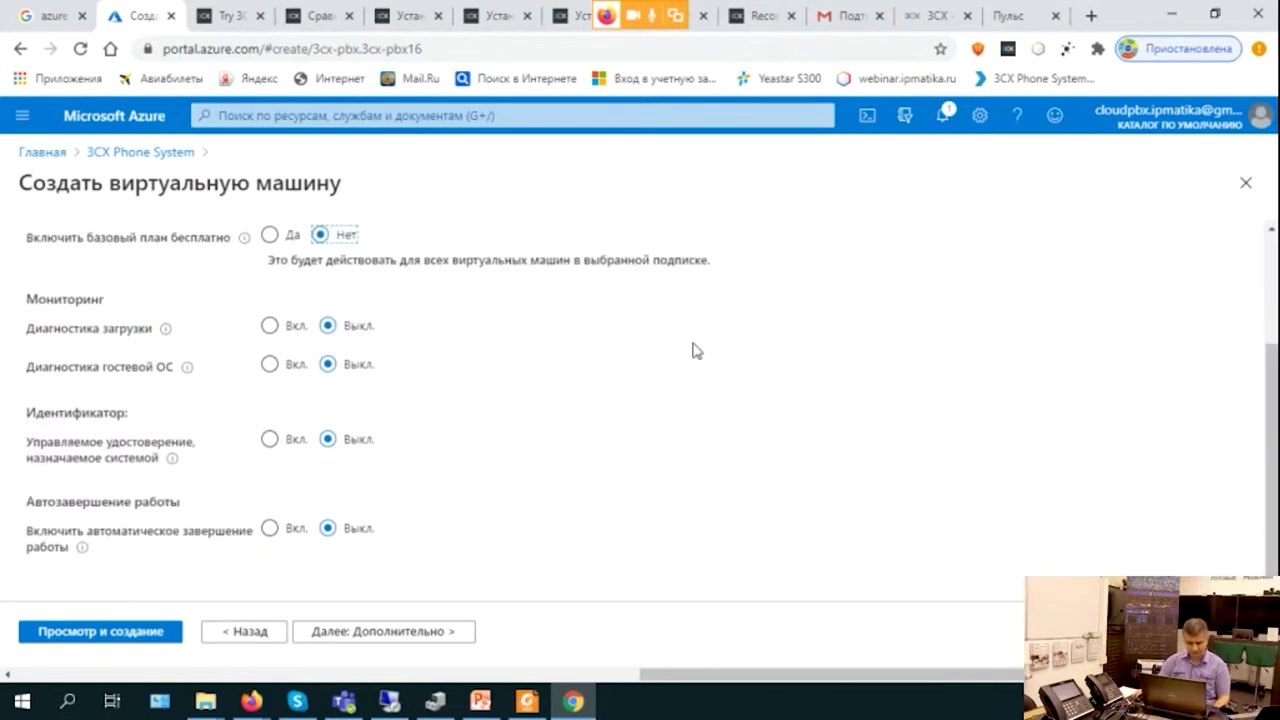
scroll(685, 355, "up", 2)
scroll(680, 357, "down", 2)
scroll(395, 289, "up", 2)
scroll(410, 400, "down", 2)
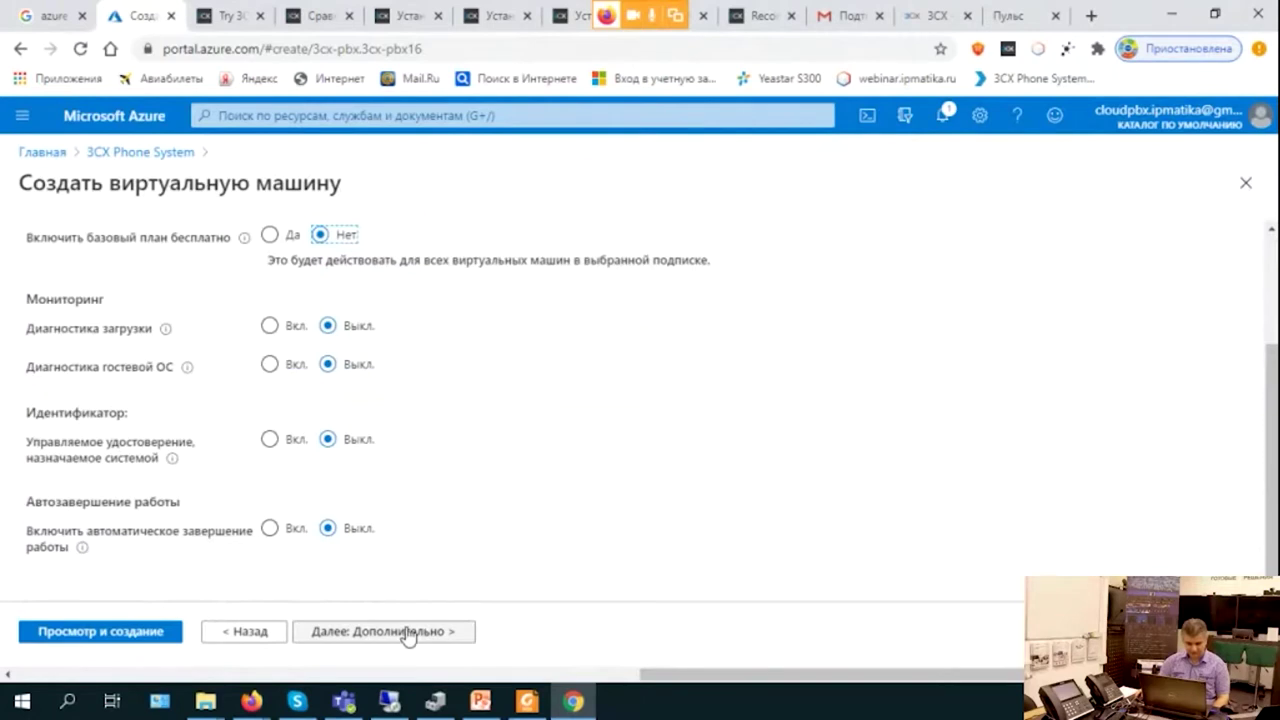
Step: Pass the advanced settings unchanged, checking the empty proximity placement group list, and reach Tags
left_click(407, 634)
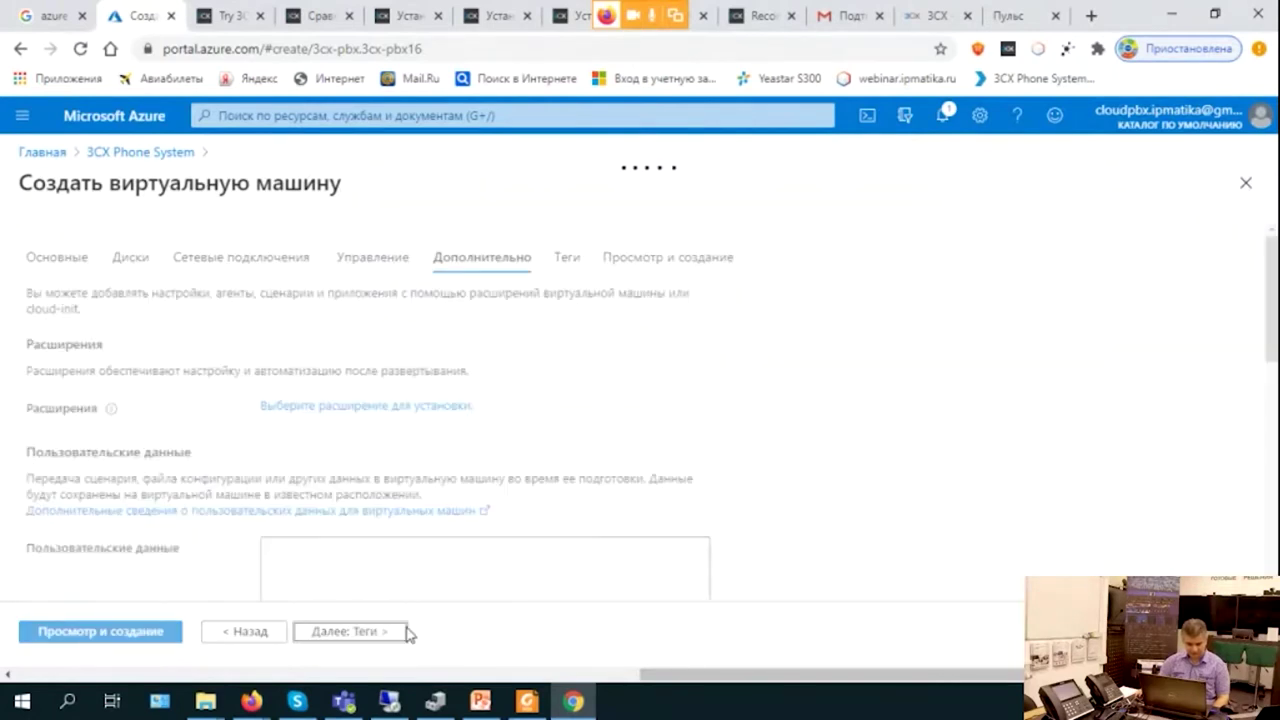
scroll(420, 468, "down", 1)
scroll(420, 465, "down", 3)
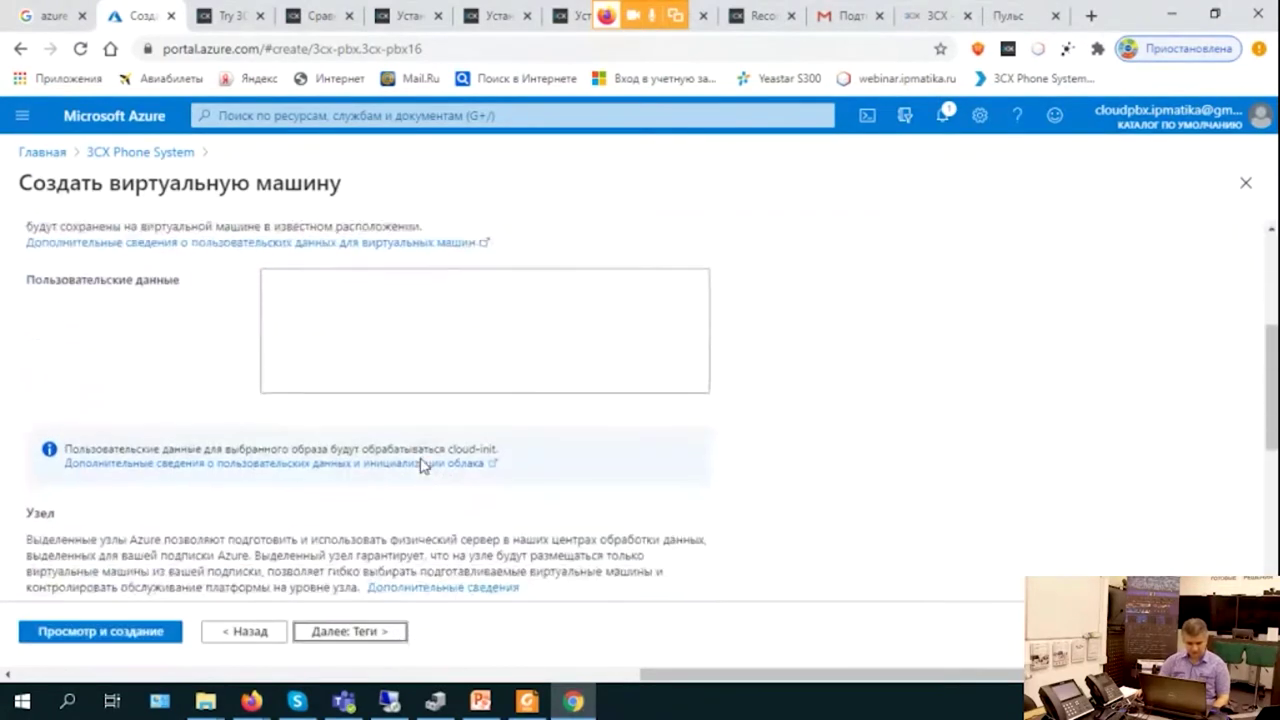
scroll(422, 462, "up", 2)
scroll(421, 458, "down", 5)
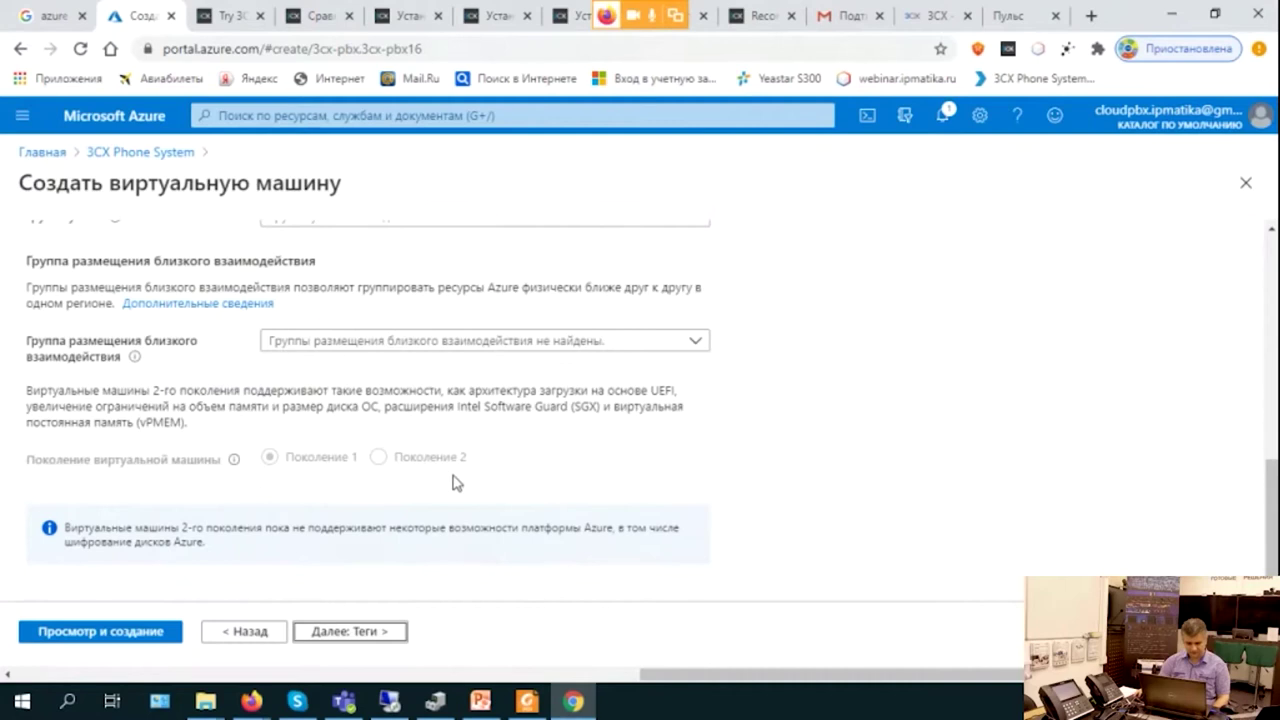
left_click(705, 344)
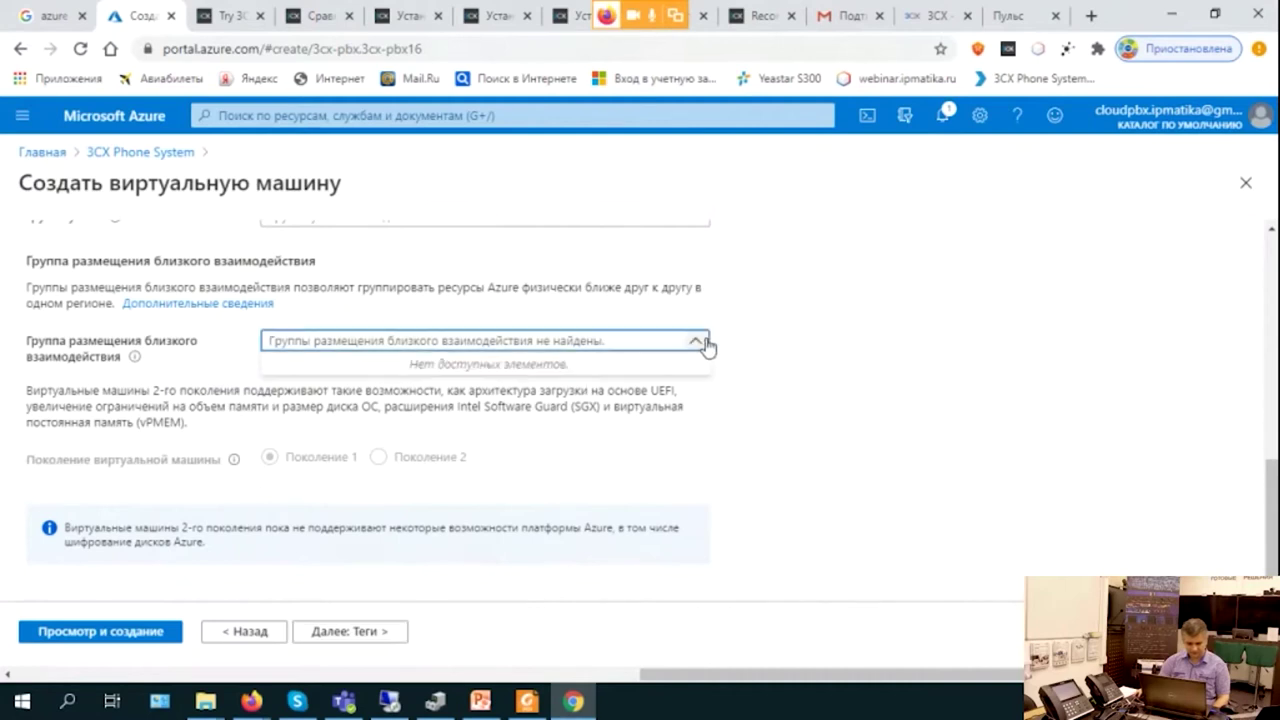
left_click(705, 344)
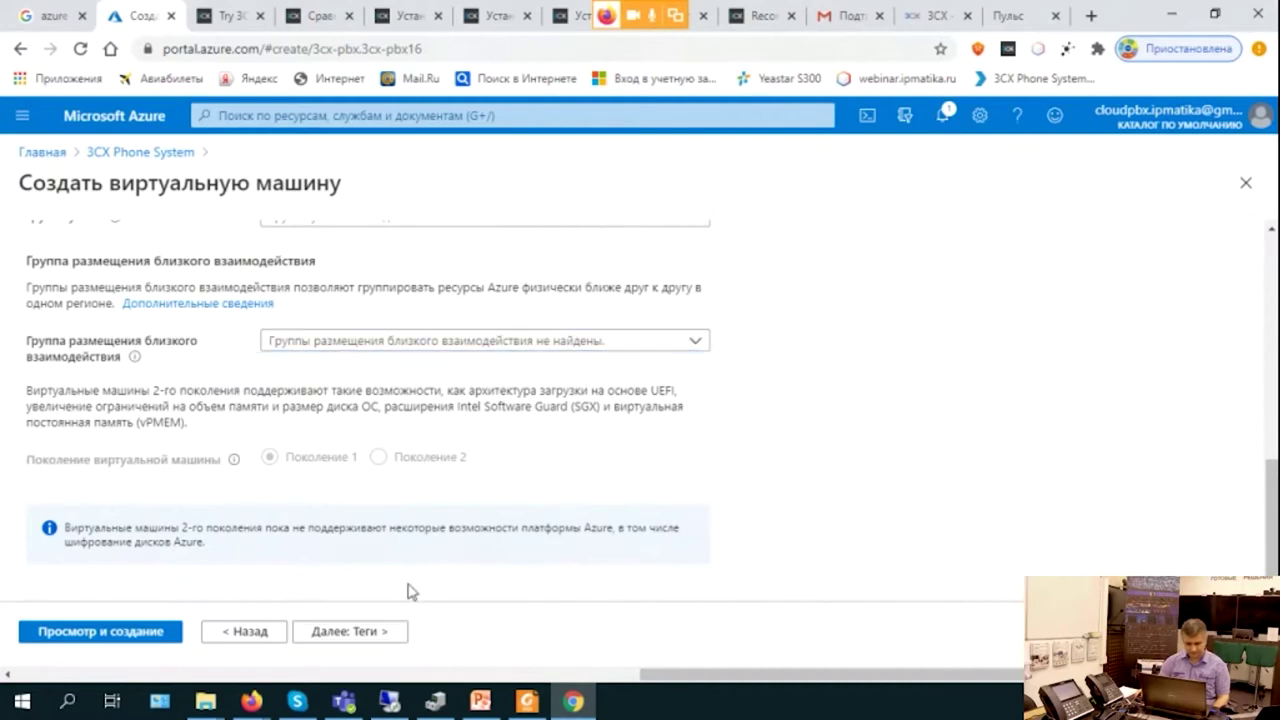
left_click(373, 636)
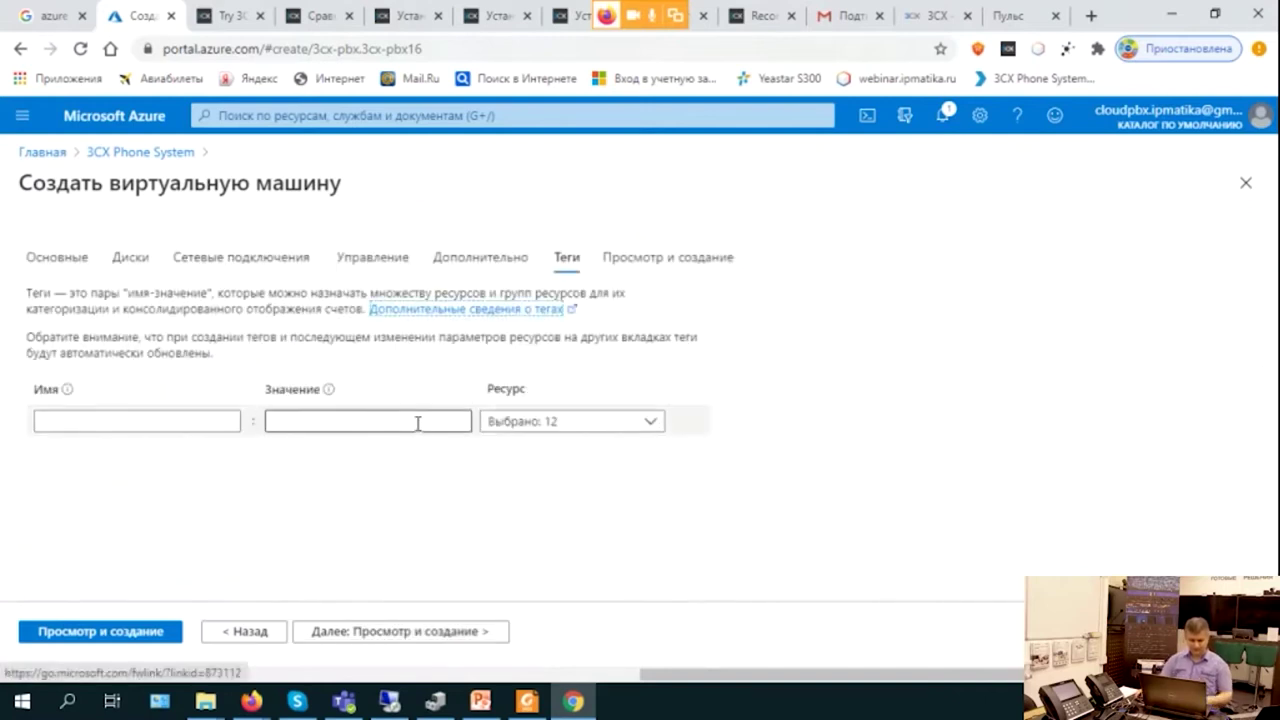
left_click(205, 421)
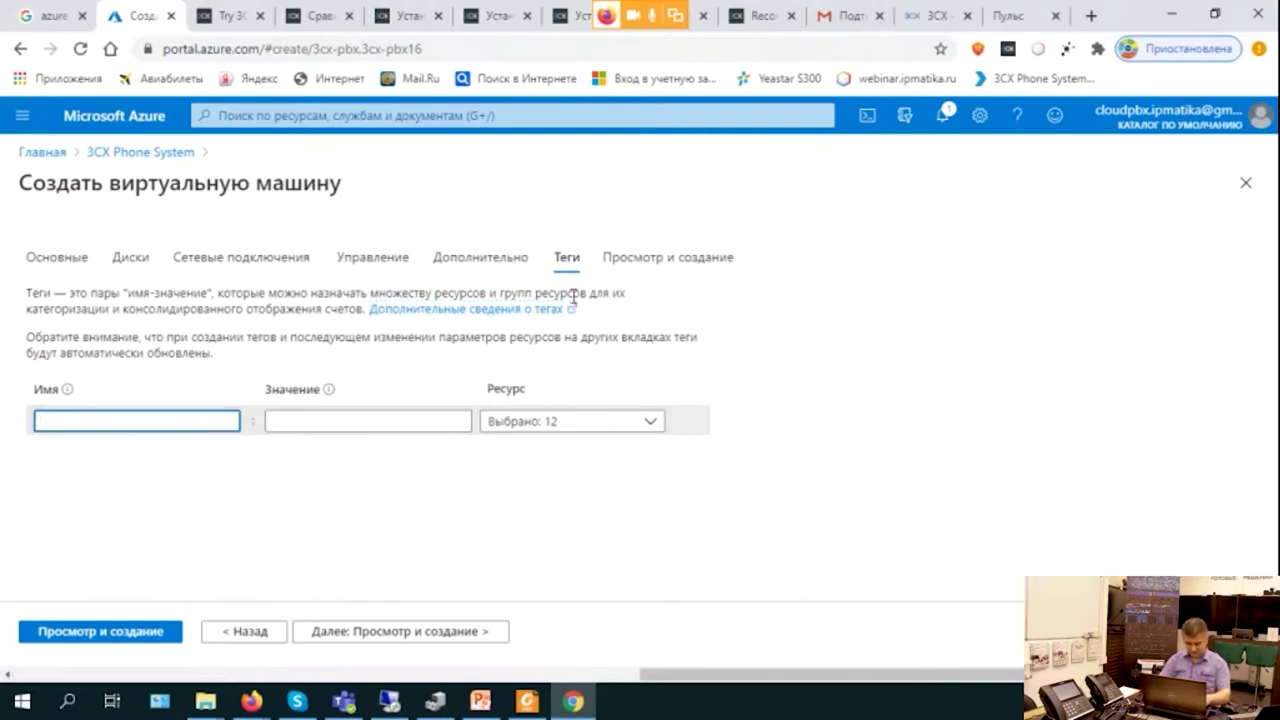
type("S")
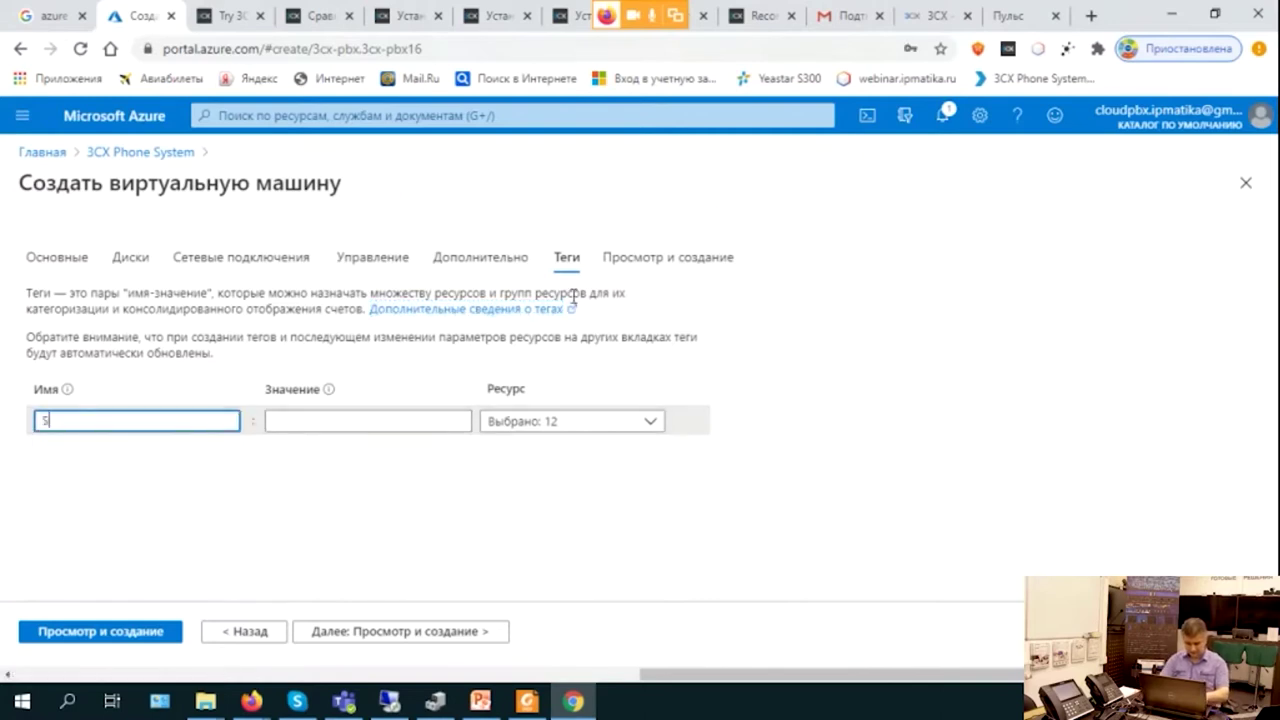
type("EMINA")
type("R2")
type("3CX")
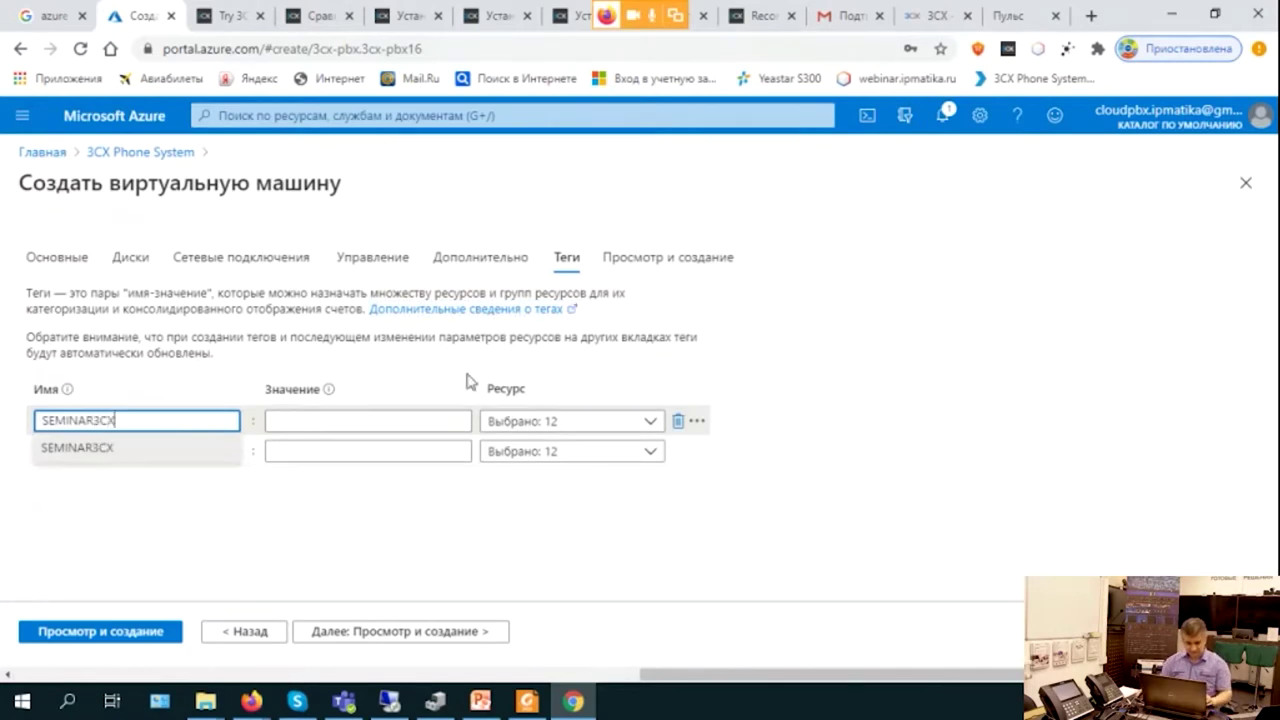
double_click(45, 413)
key("ctrl+c")
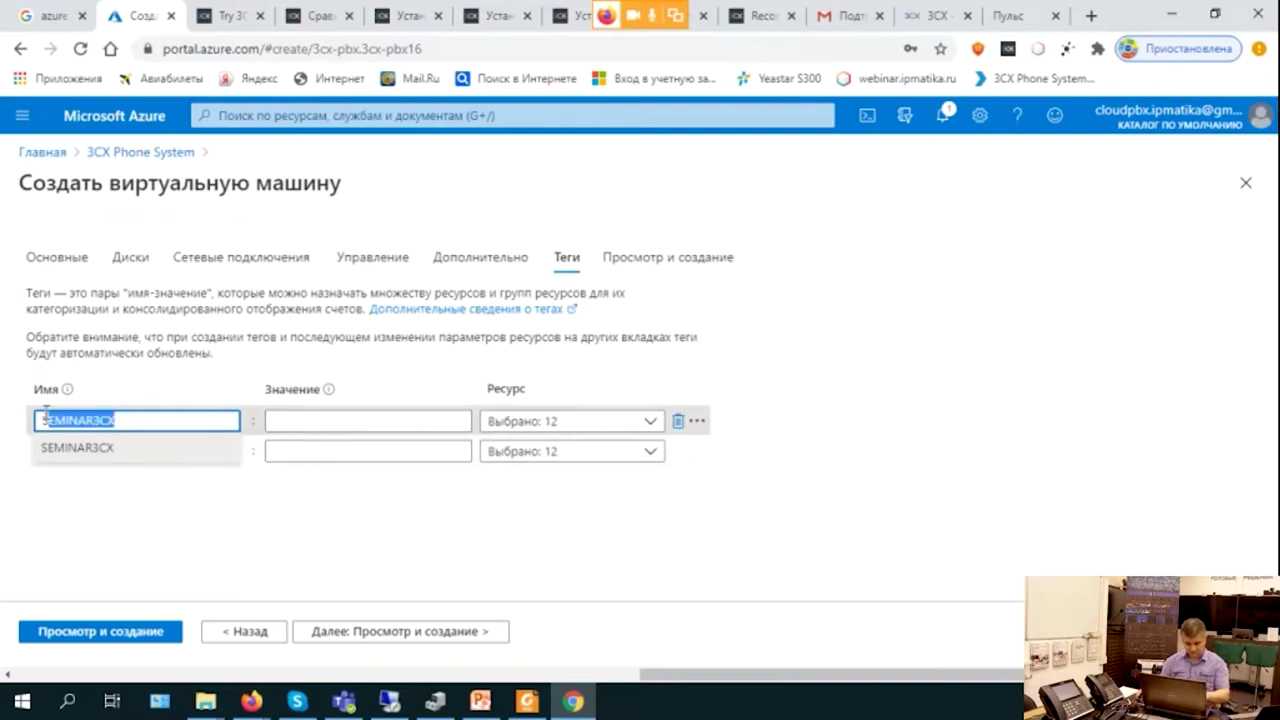
scroll(45, 413, "left", 2)
left_click(321, 410)
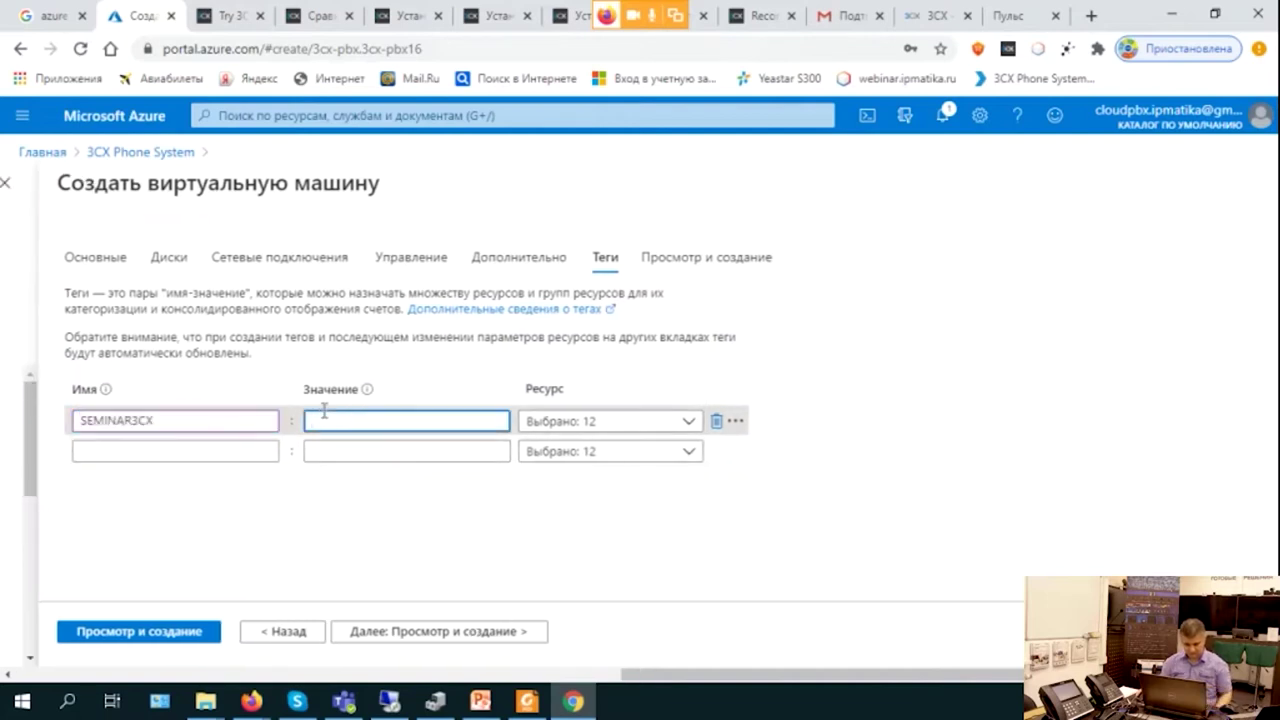
key("ctrl+v")
left_click(574, 571)
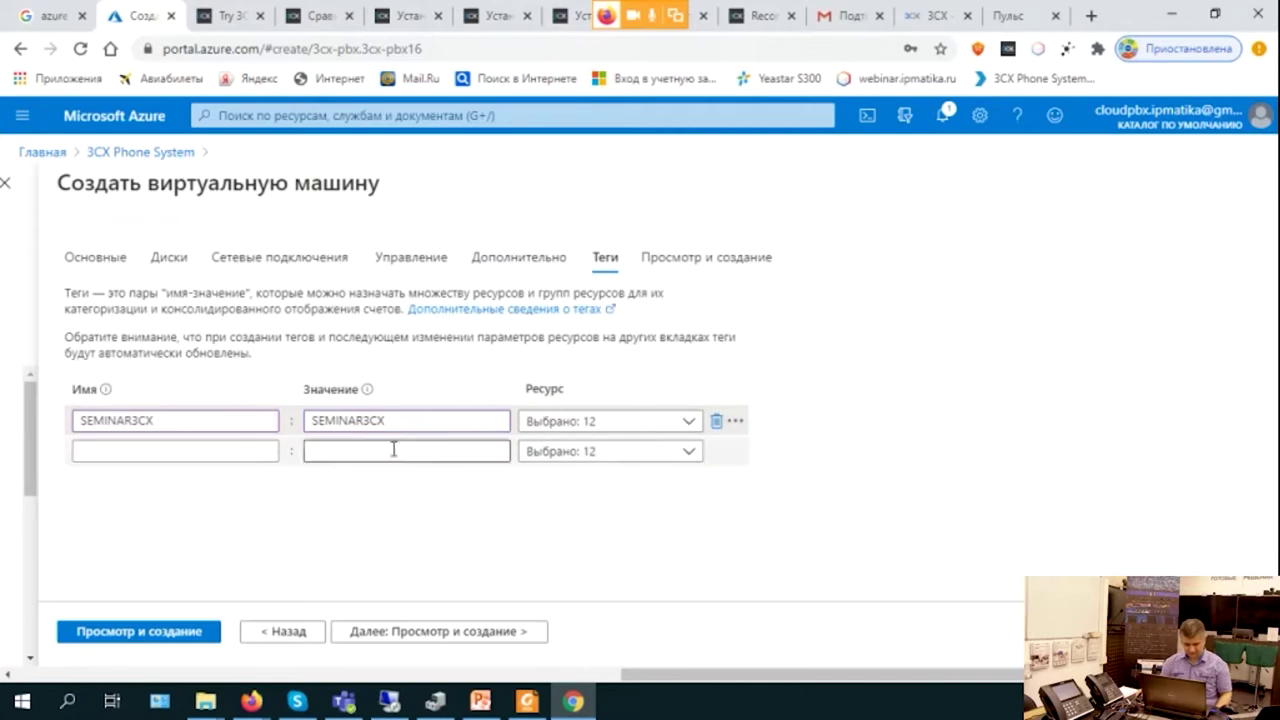
left_click(717, 424)
left_click(893, 352)
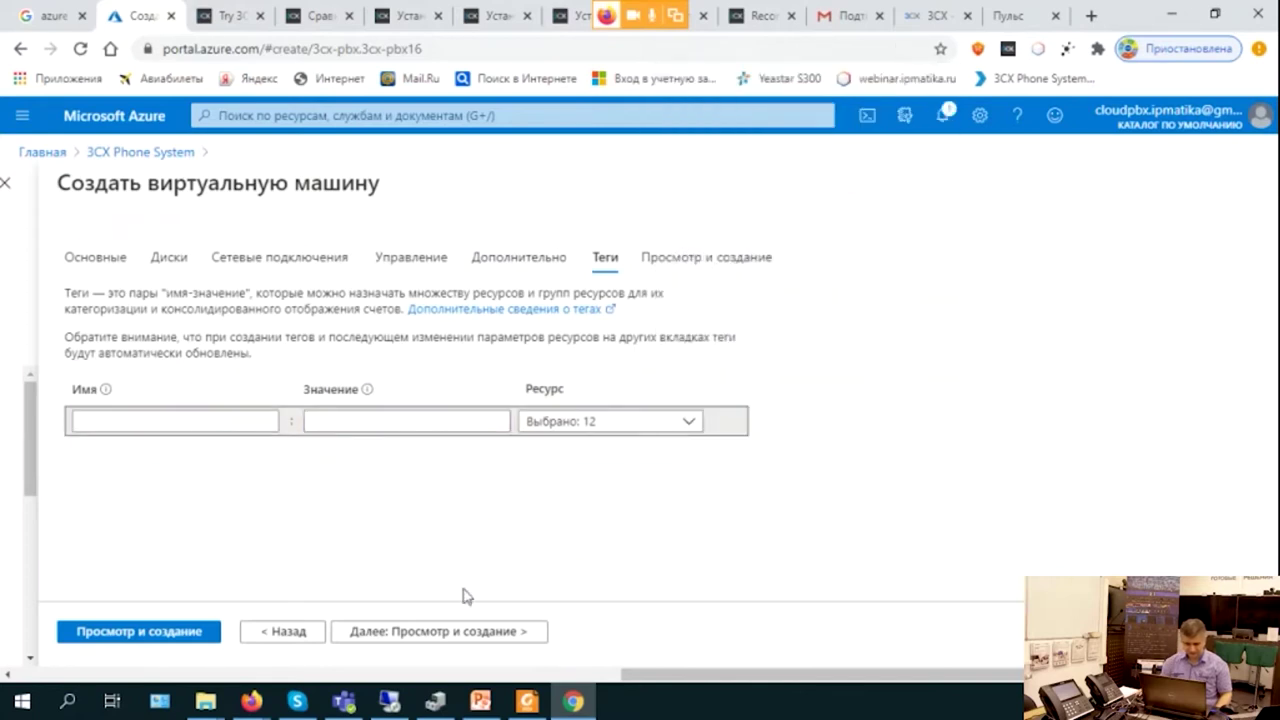
Step: Validate the SEMINAR1 VM configuration, review the summary, and submit it with Создать
left_click(490, 640)
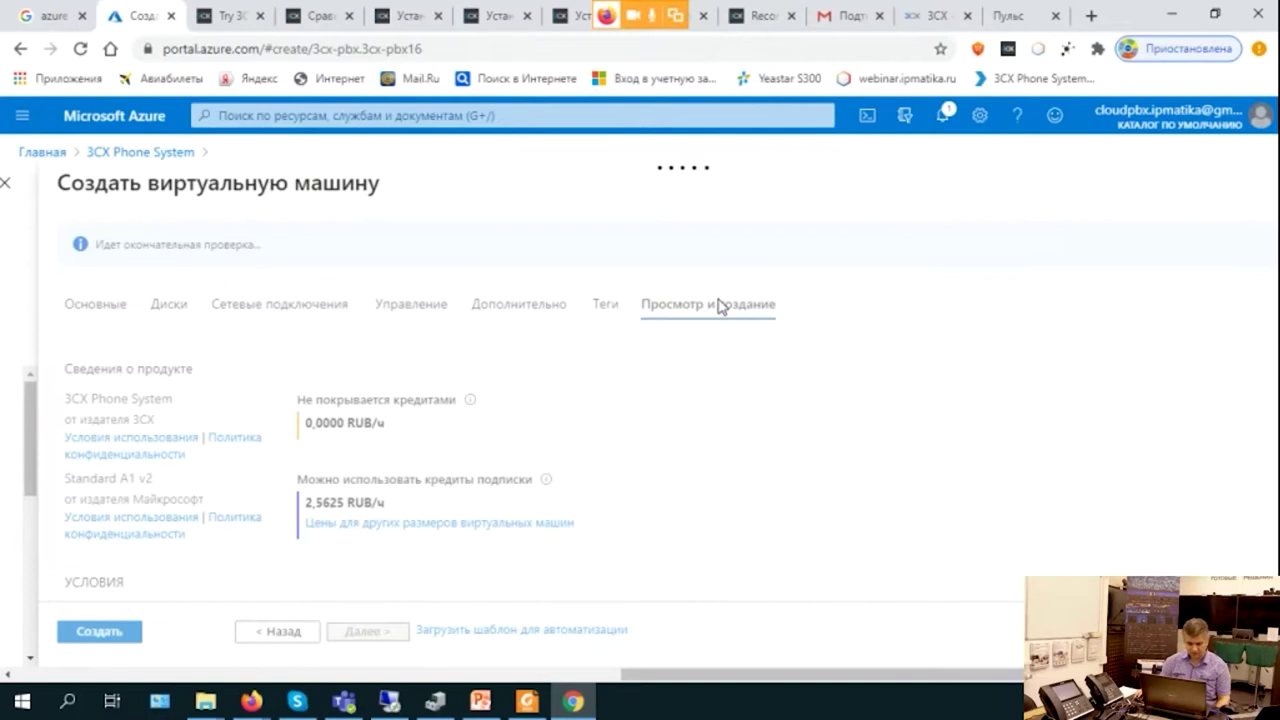
scroll(514, 457, "down", 10)
scroll(514, 457, "up", 10)
scroll(514, 457, "down", 3)
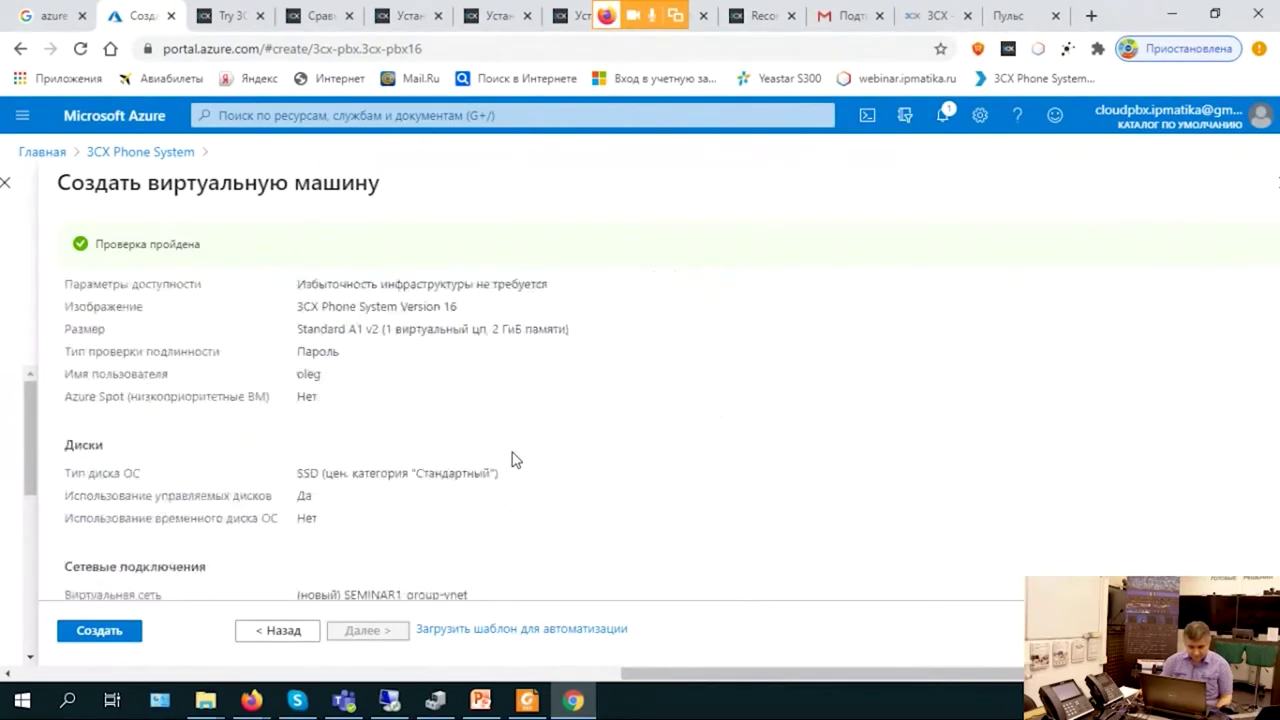
scroll(514, 460, "down", 5)
scroll(514, 460, "up", 7)
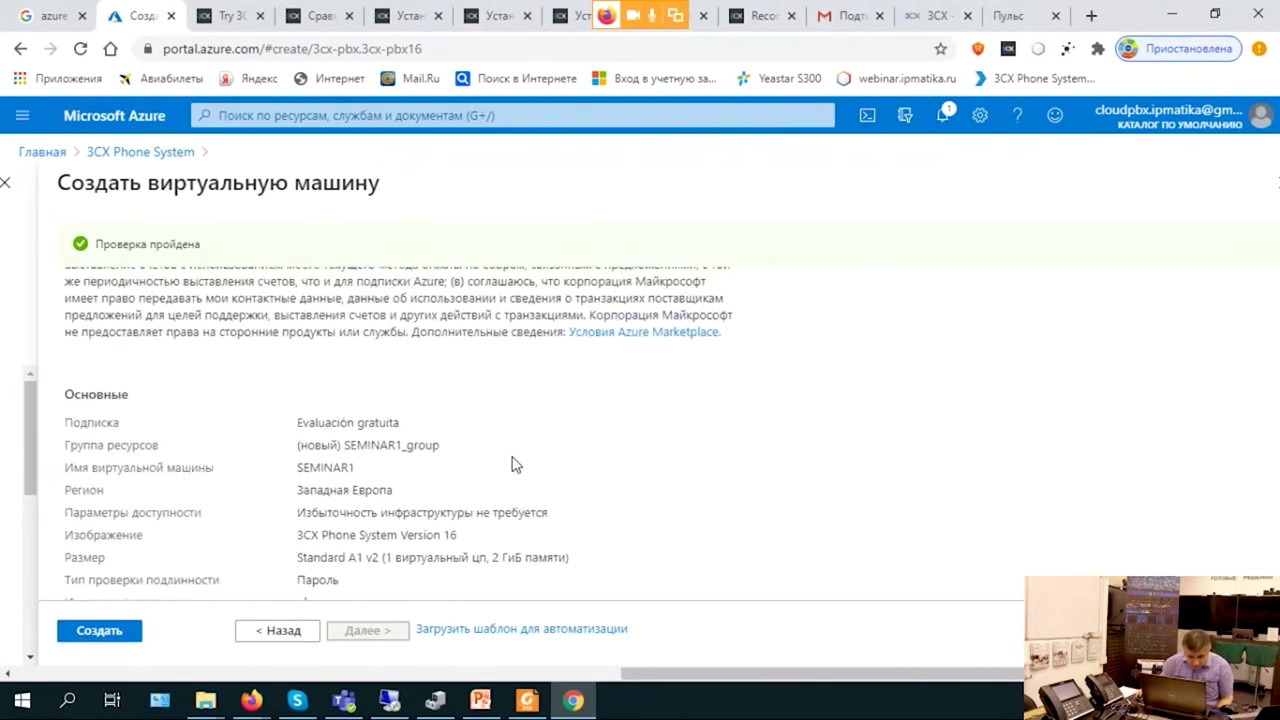
scroll(514, 464, "down", 1)
scroll(514, 460, "down", 6)
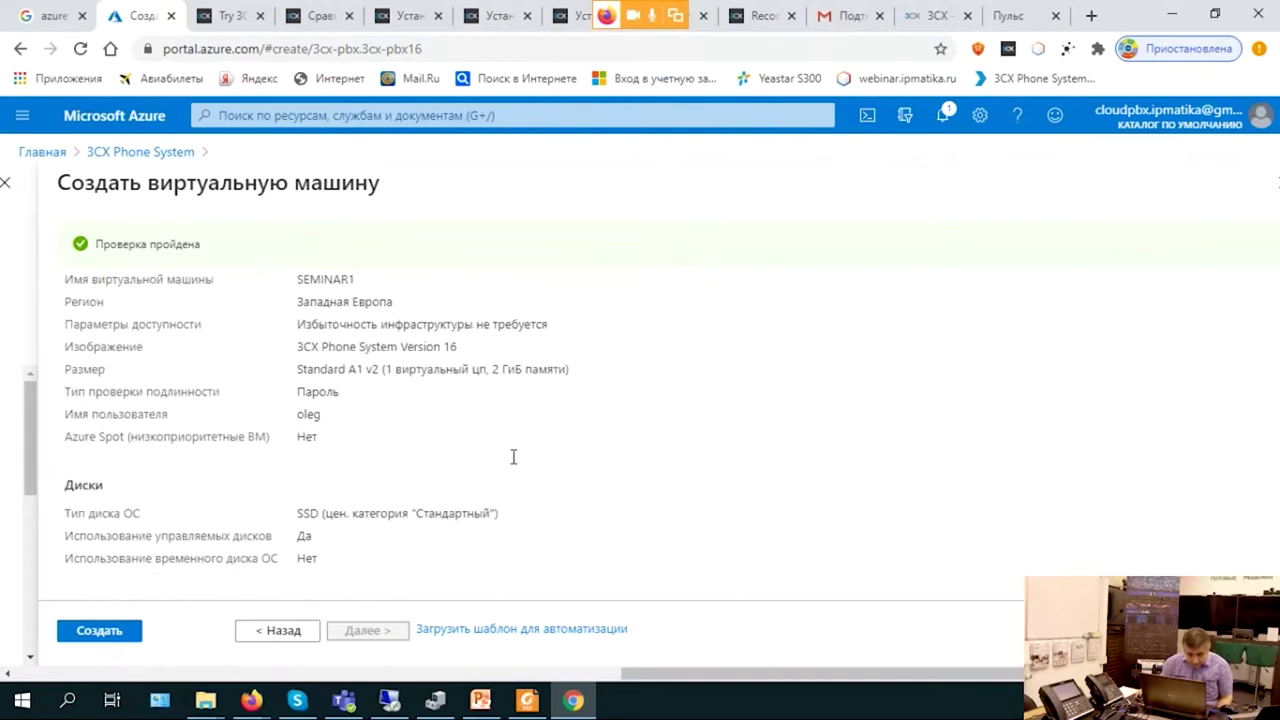
scroll(514, 464, "down", 1)
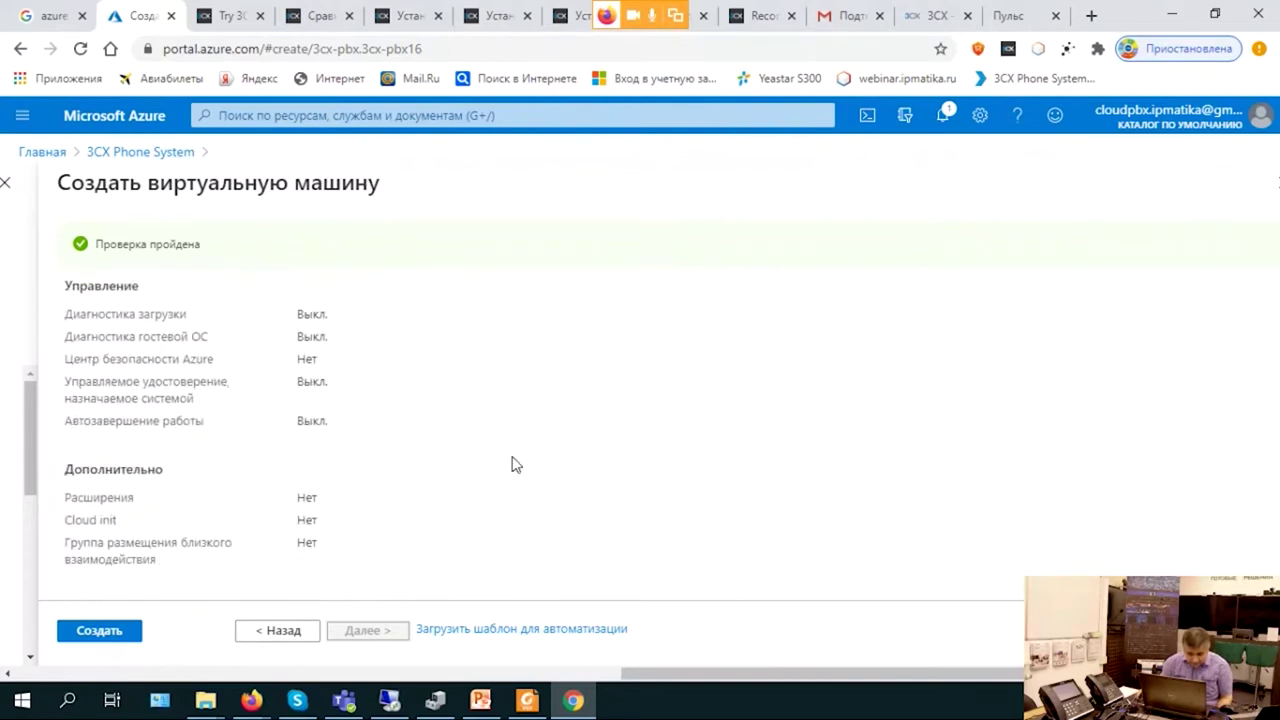
scroll(307, 472, "up", 7)
scroll(306, 465, "up", 5)
scroll(306, 469, "down", 8)
left_click(100, 631)
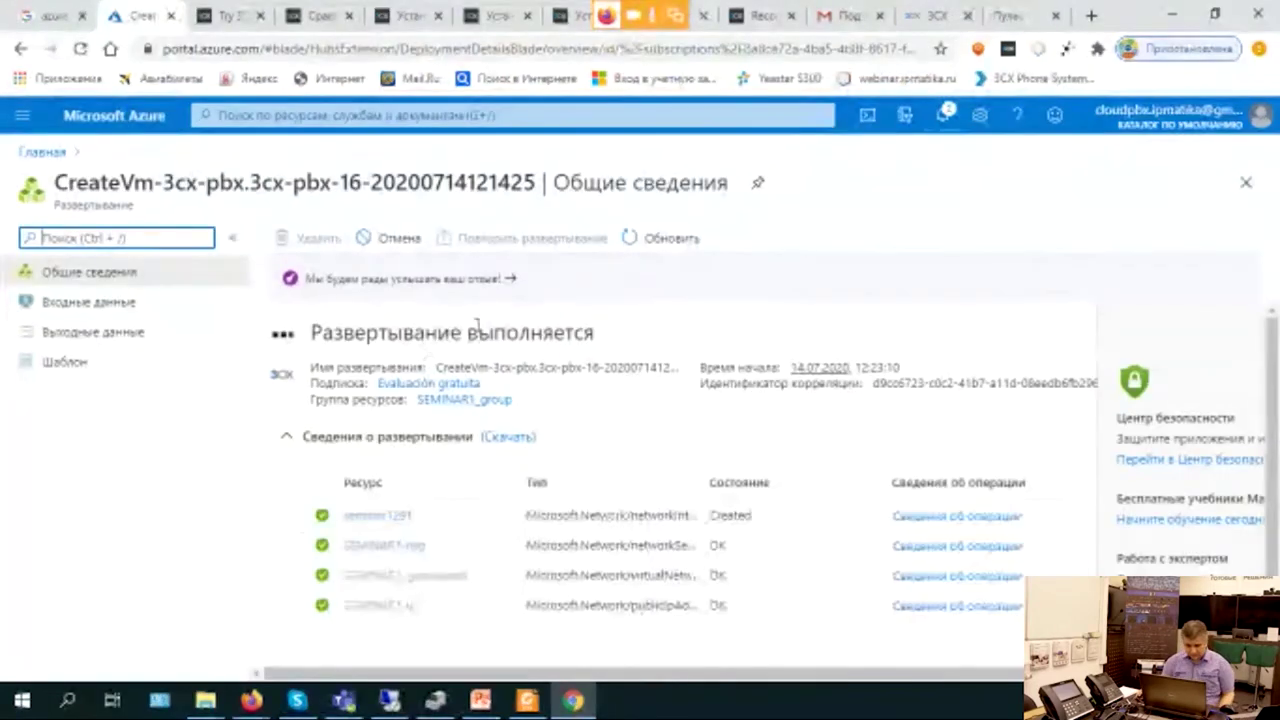
scroll(840, 440, "down", 1)
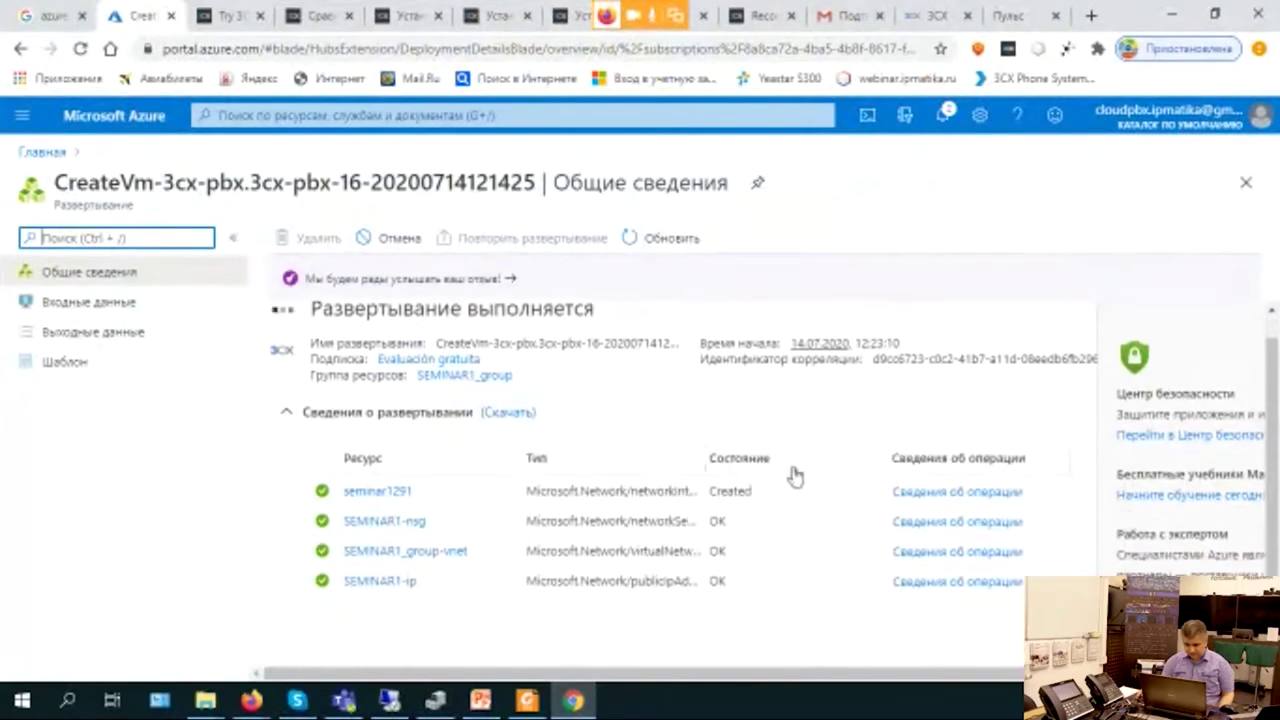
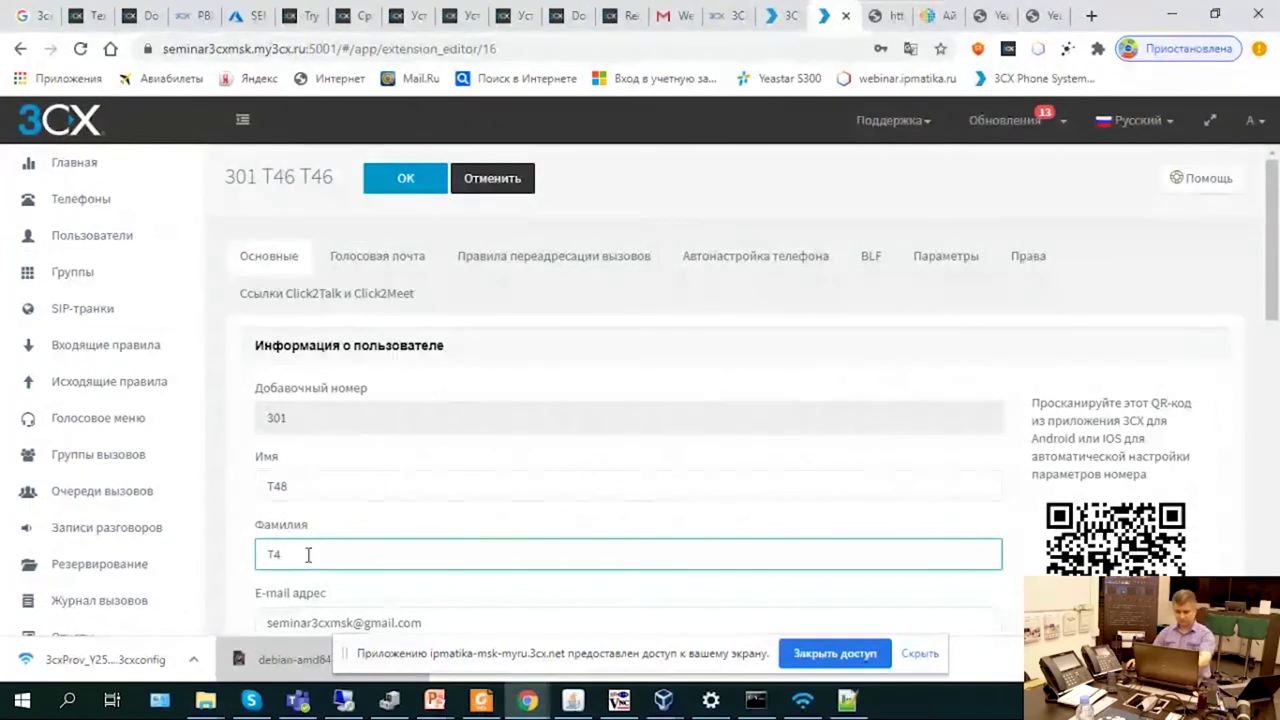
Step: Save extension 301, then create new extension 303 with name fields pasted from the clipboard
left_click(402, 178)
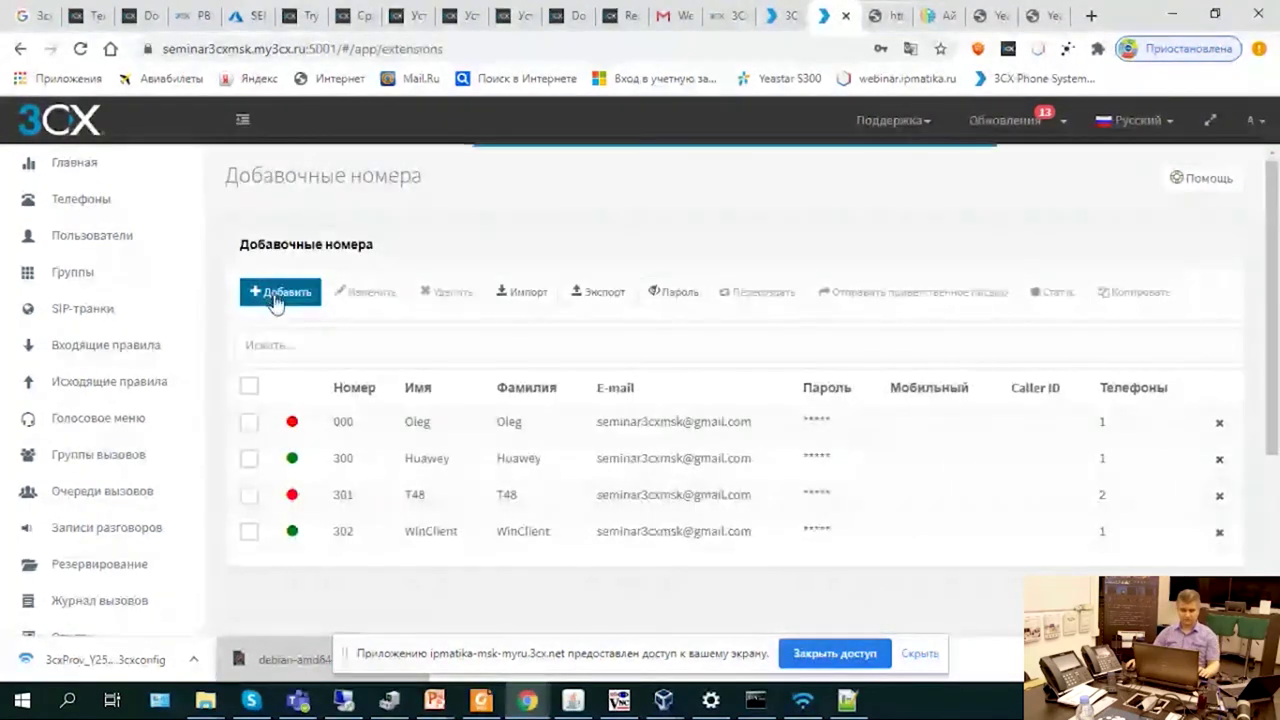
left_click(266, 293)
left_click(341, 484)
left_click_drag(300, 415, 238, 413)
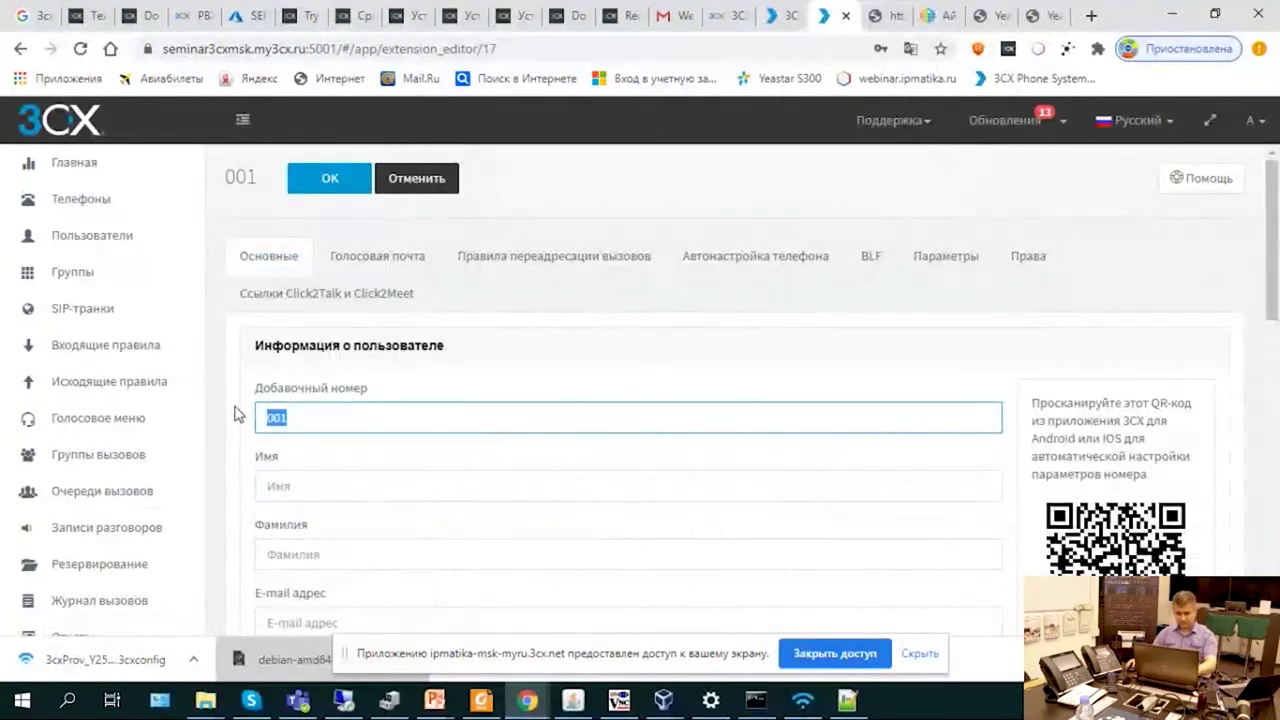
left_click(343, 481)
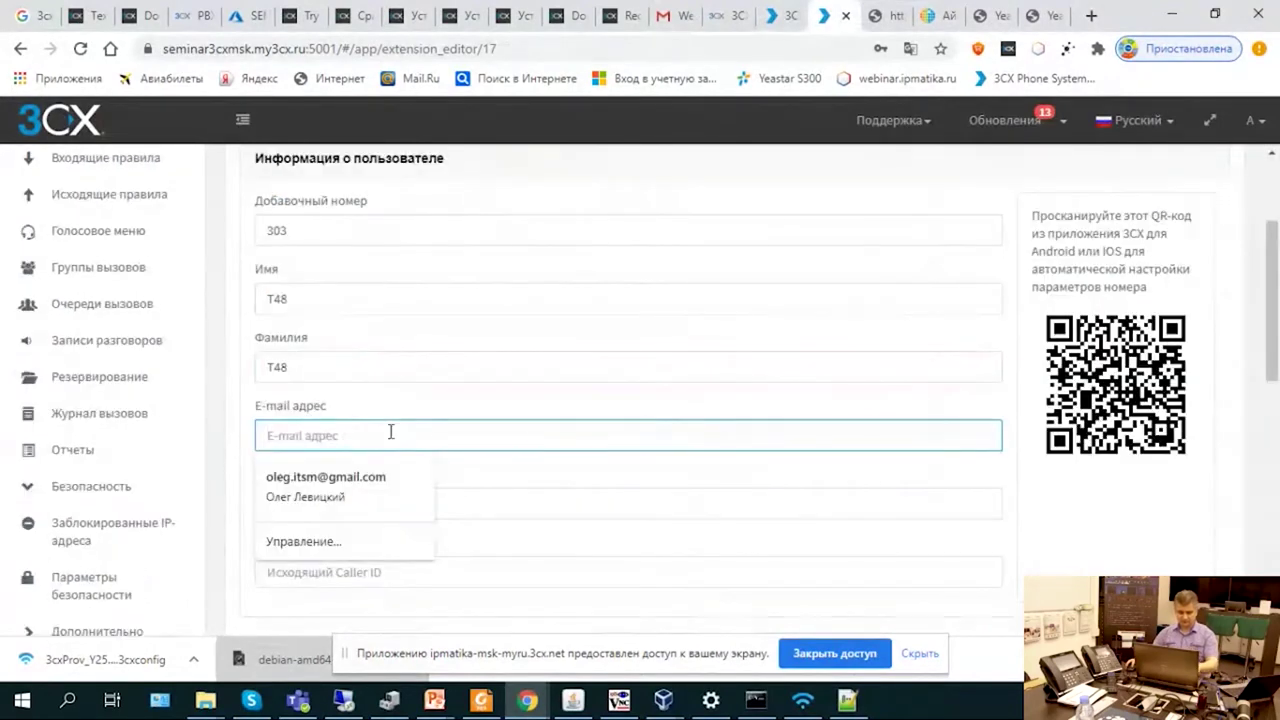
key("ctrl+v")
scroll(523, 489, "down", 2)
scroll(509, 451, "up", 4)
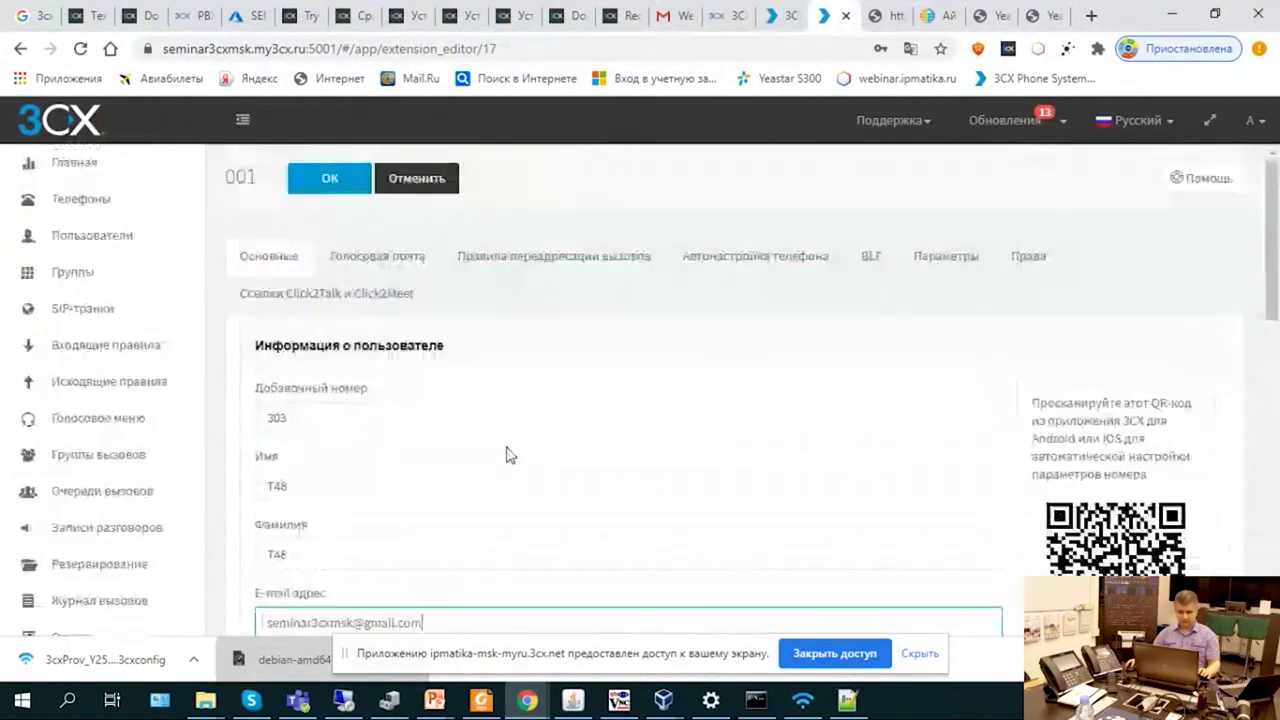
left_click(317, 194)
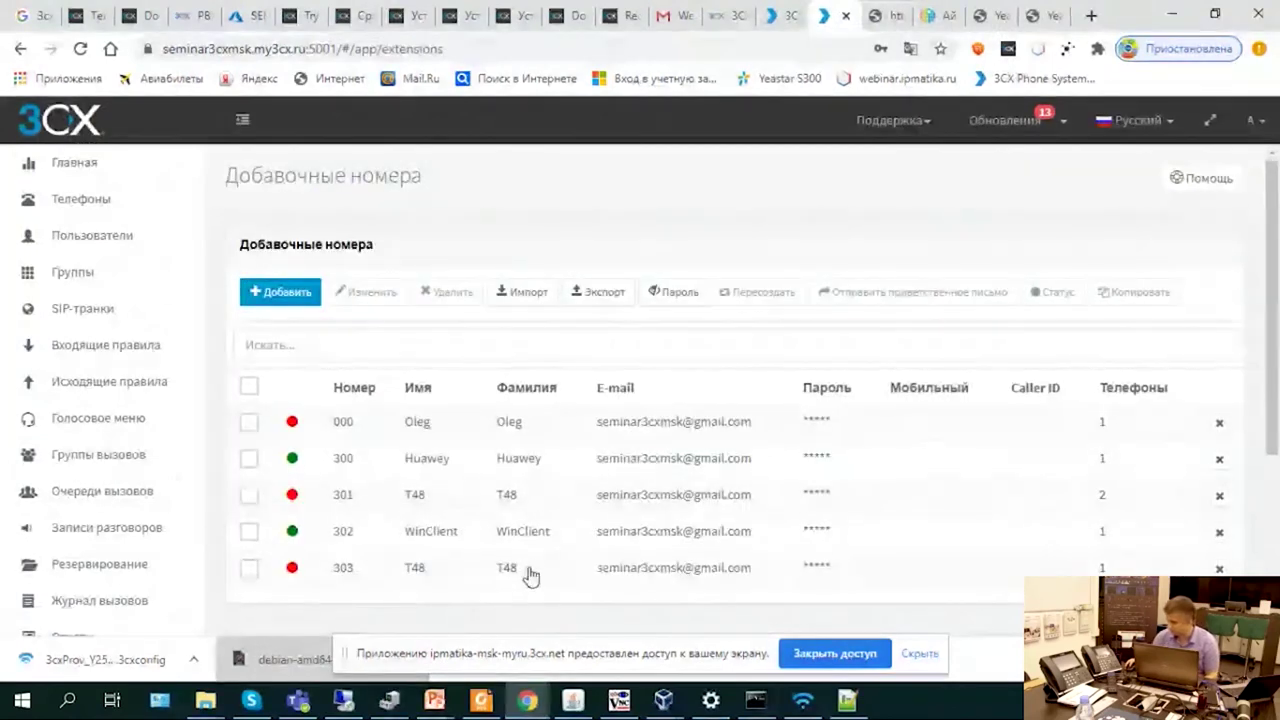
Step: Rename extension 303's first name and surname to T46 and save it
double_click(417, 575)
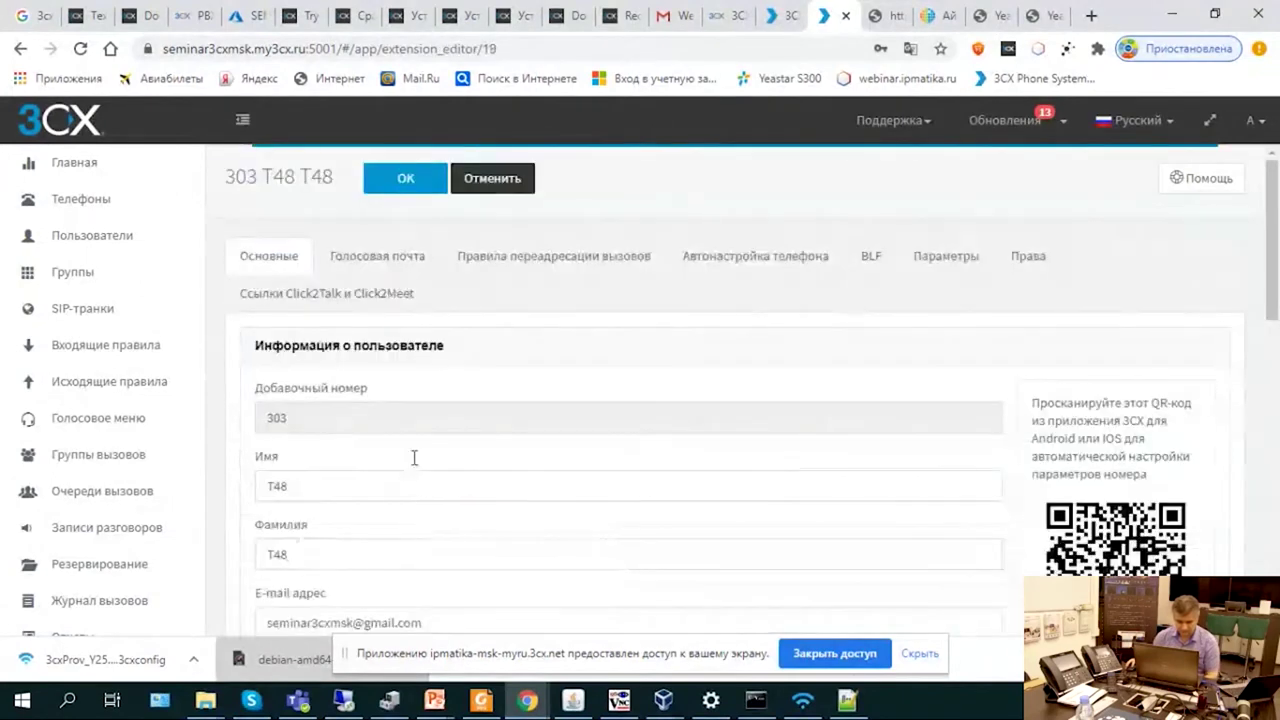
left_click(337, 480)
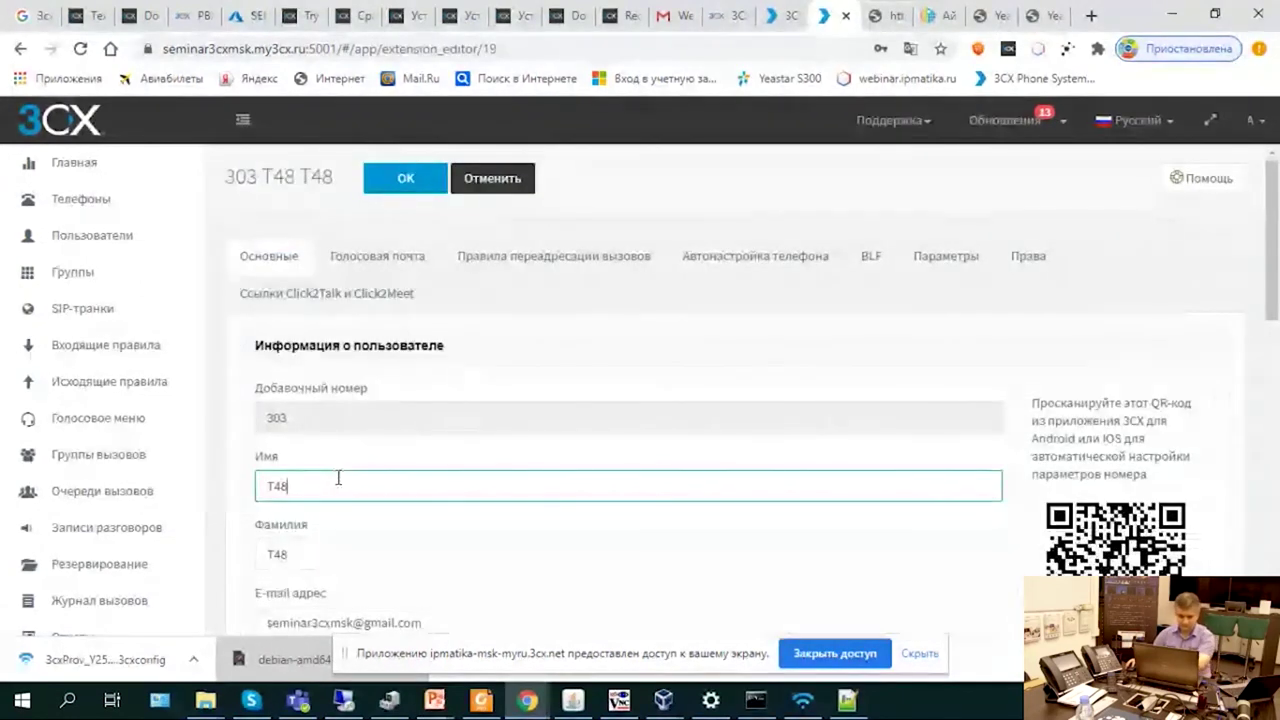
type("6")
left_click(340, 554)
key("BackSpace")
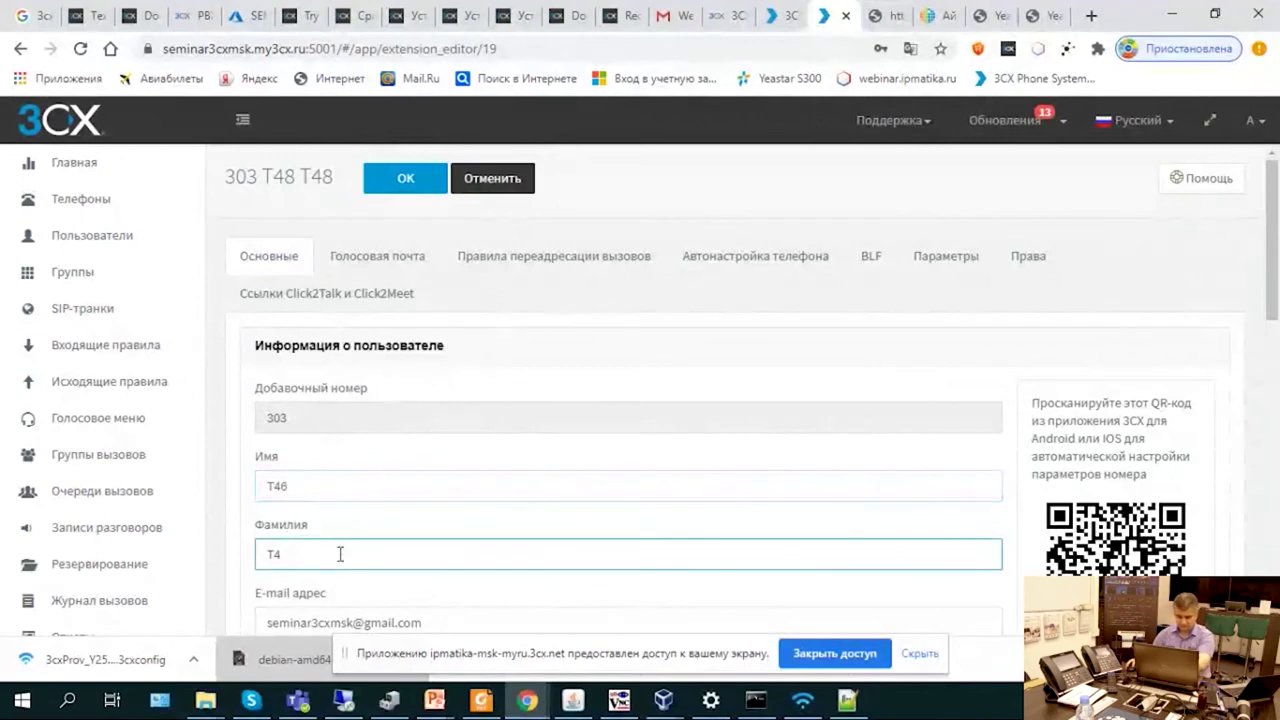
scroll(600, 514, "down", 10)
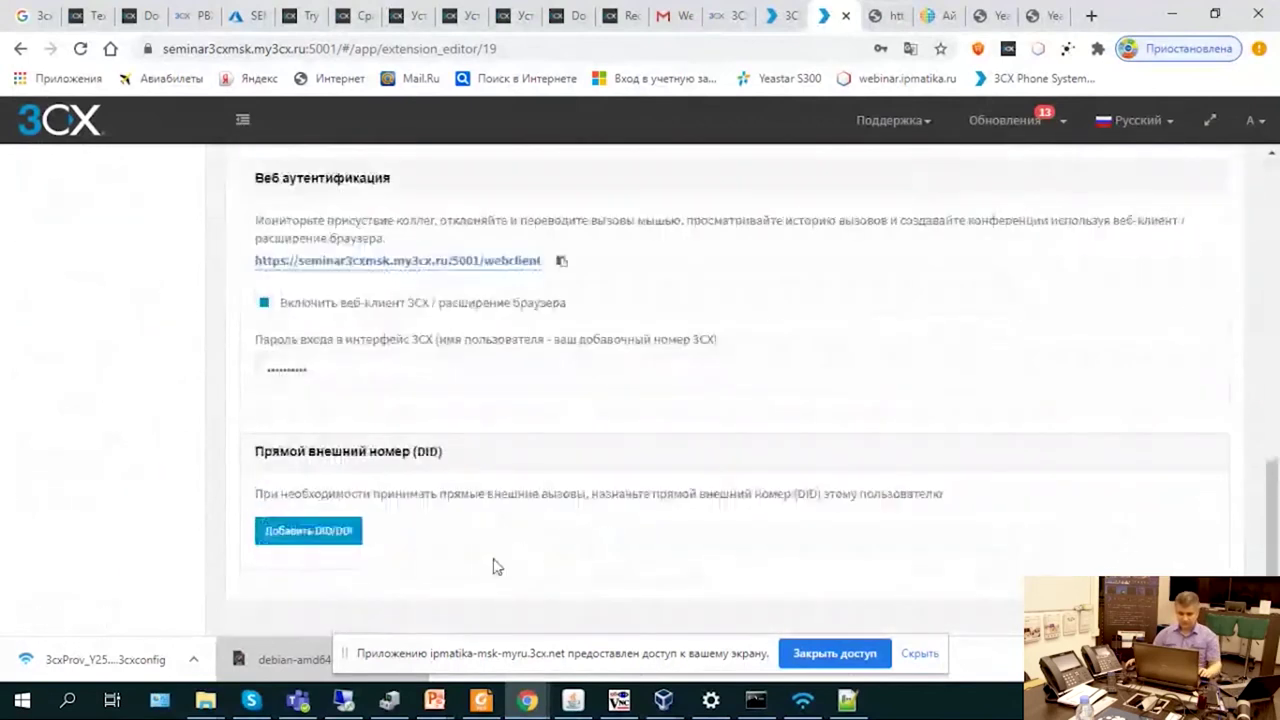
scroll(494, 566, "up", 8)
scroll(488, 463, "up", 3)
left_click(418, 190)
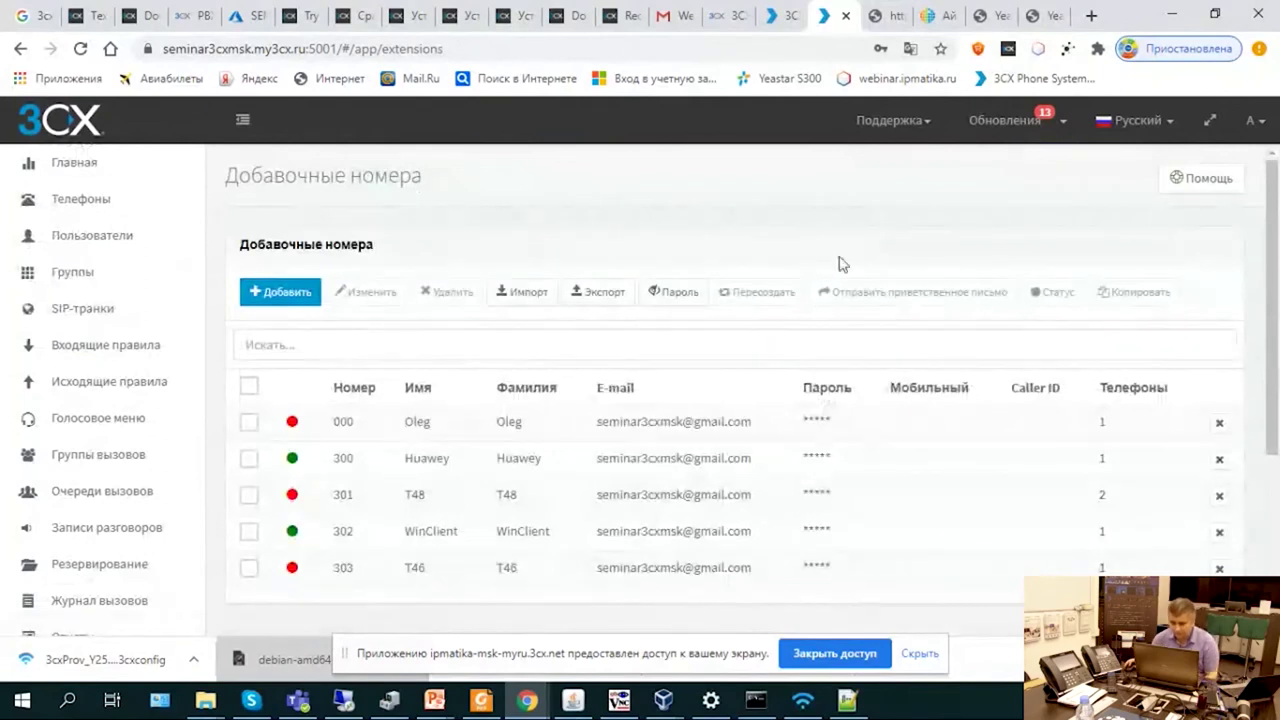
Step: Copy the MAC address from the Yealink phone's status page
left_click(1033, 17)
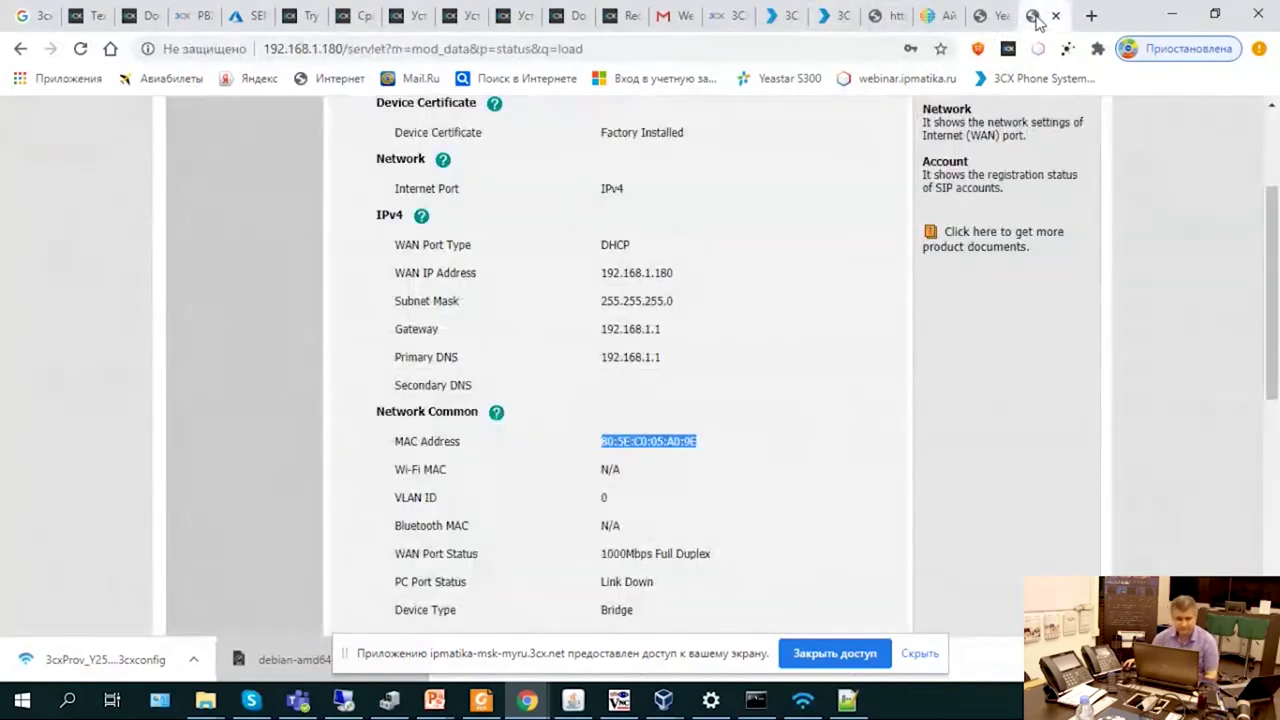
right_click(680, 447)
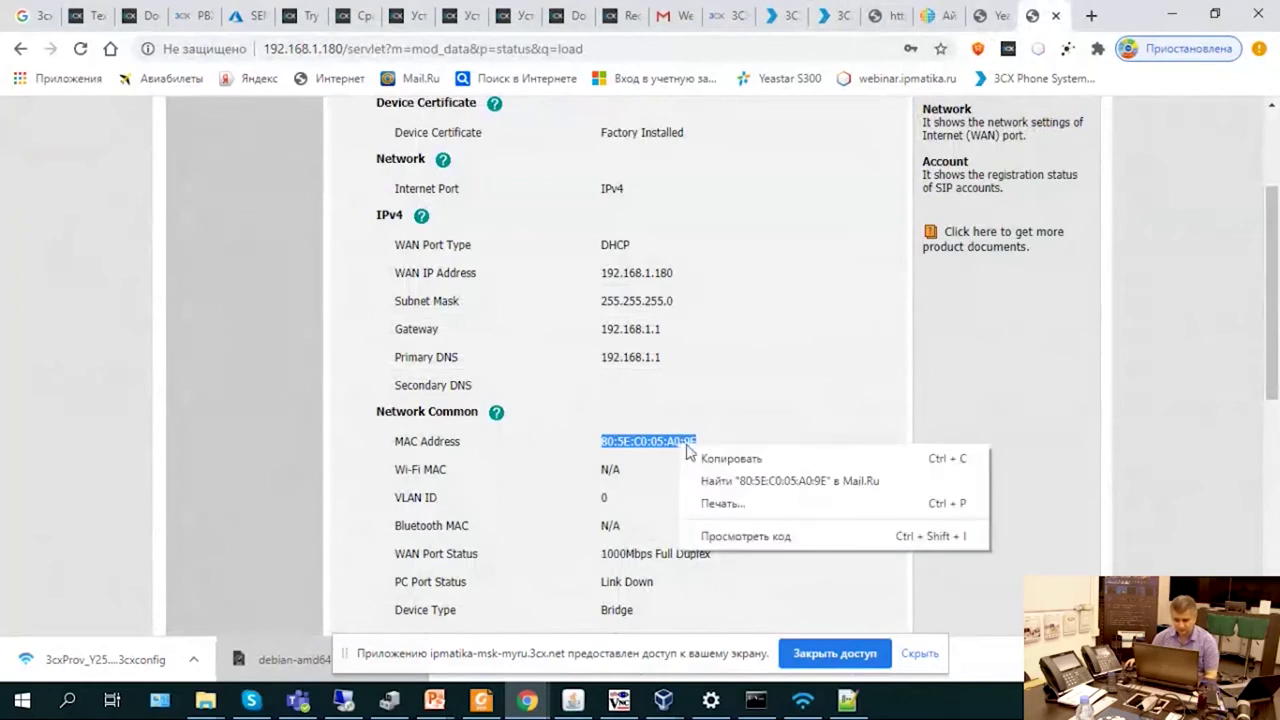
left_click(711, 466)
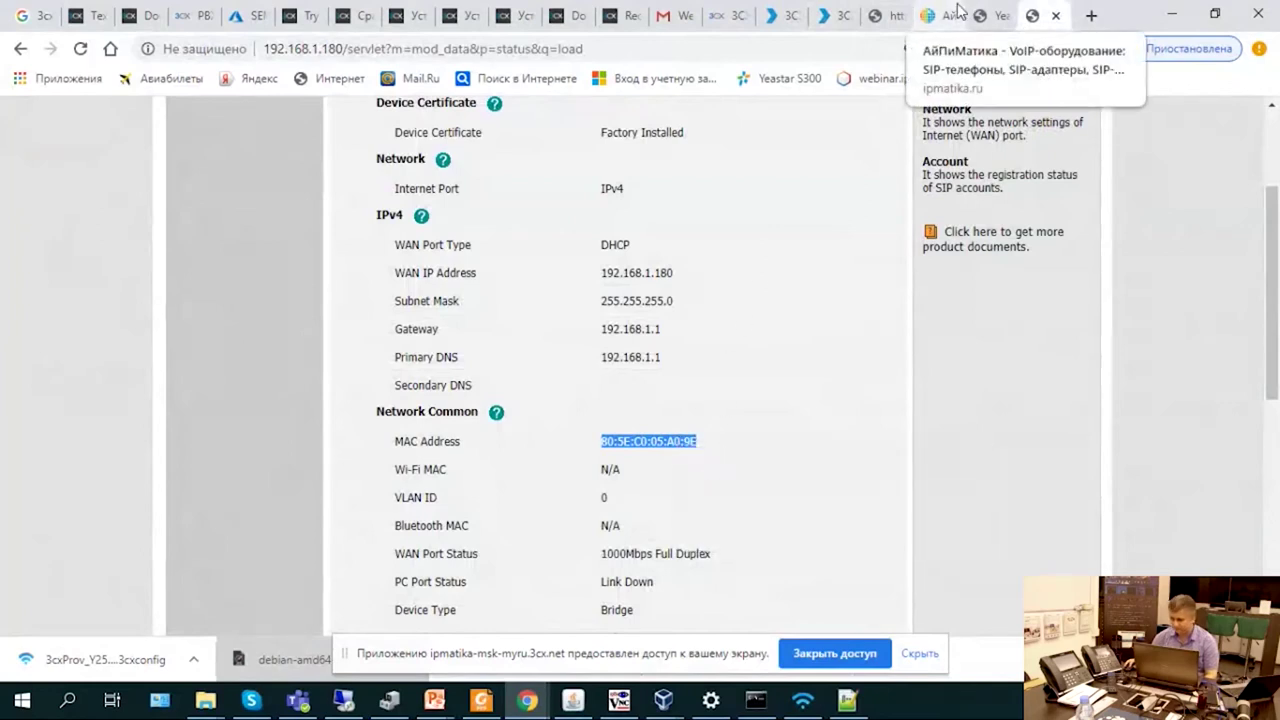
Step: Add a Yealink T46S with the pasted MAC address to extension 303's provisioning
left_click(832, 15)
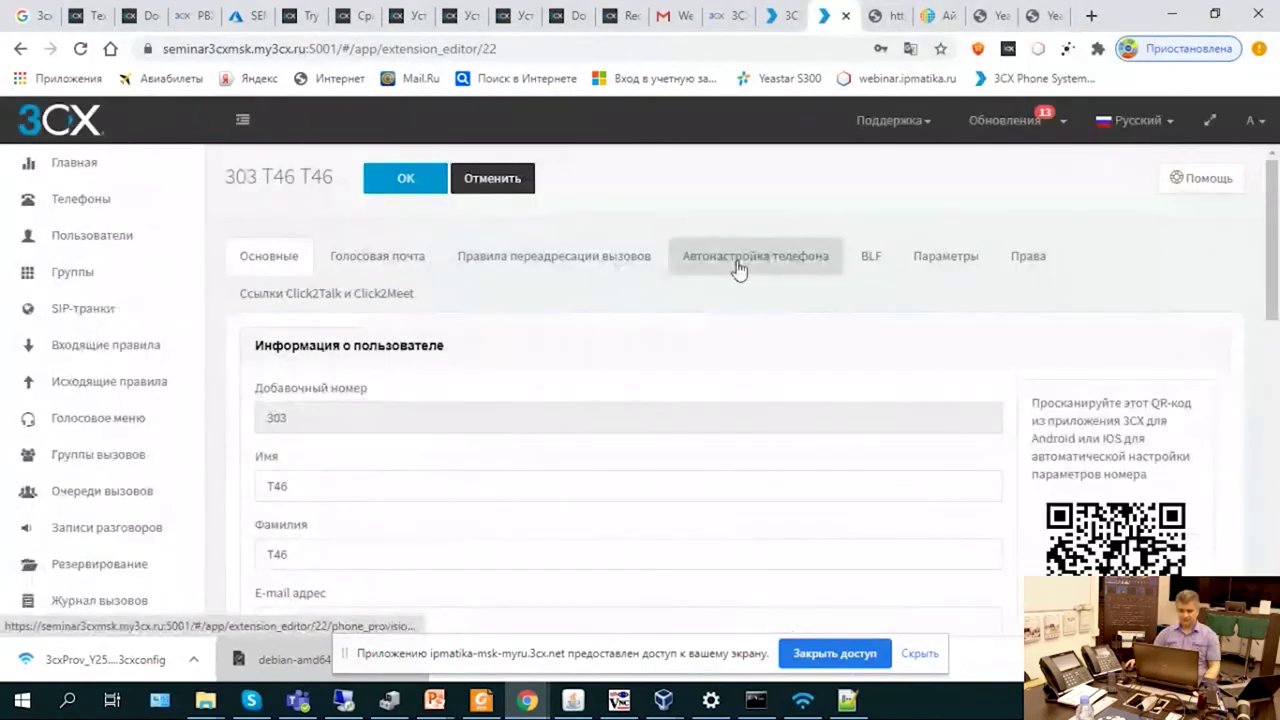
left_click(738, 262)
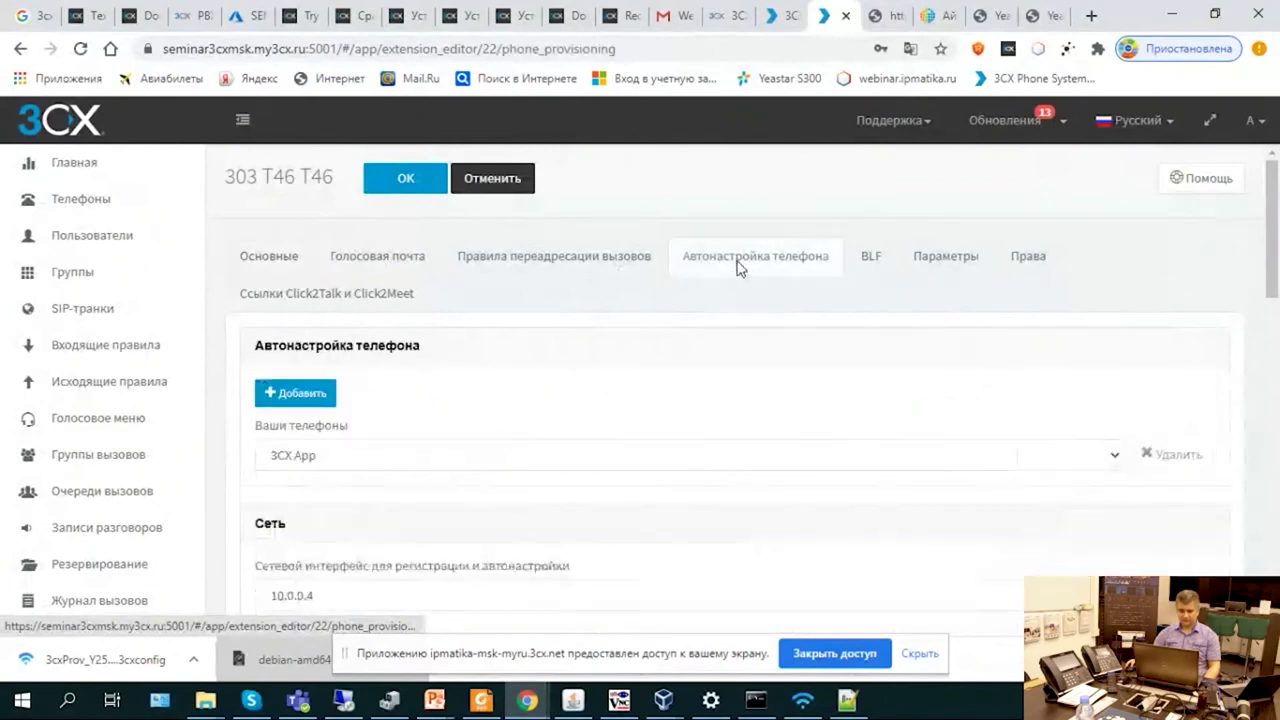
left_click(322, 396)
left_click(406, 283)
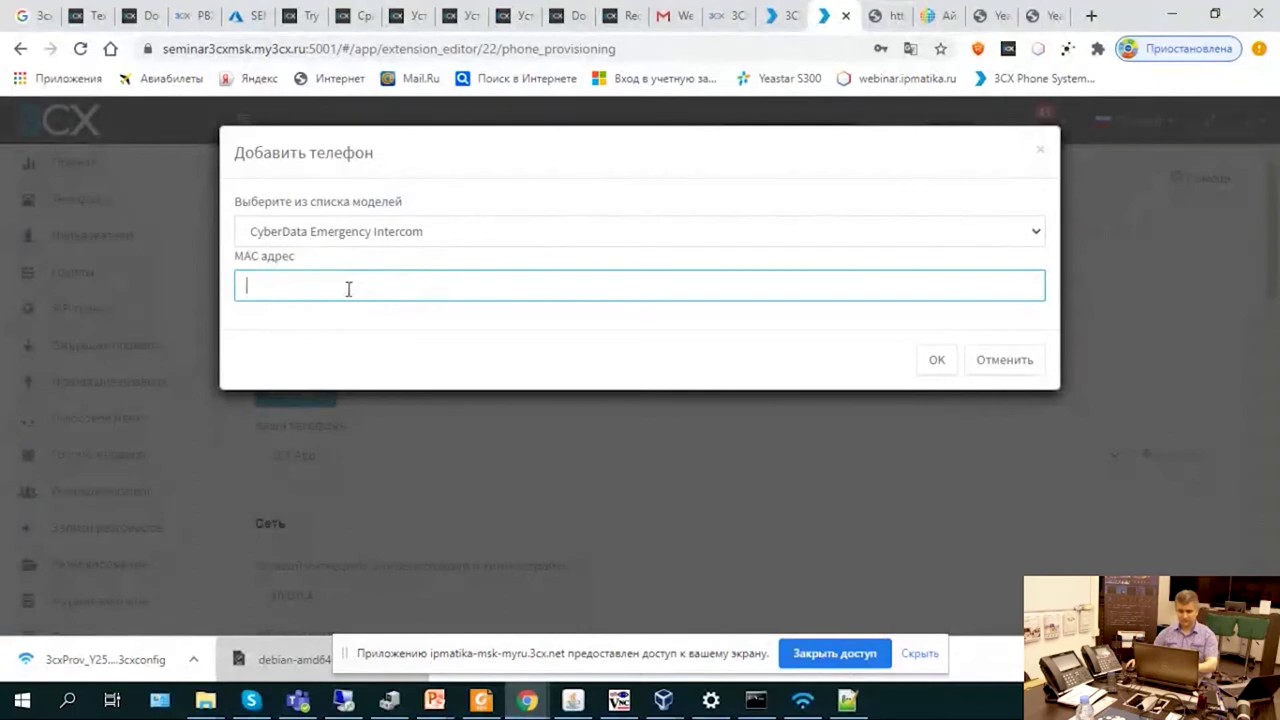
key("ctrl+v")
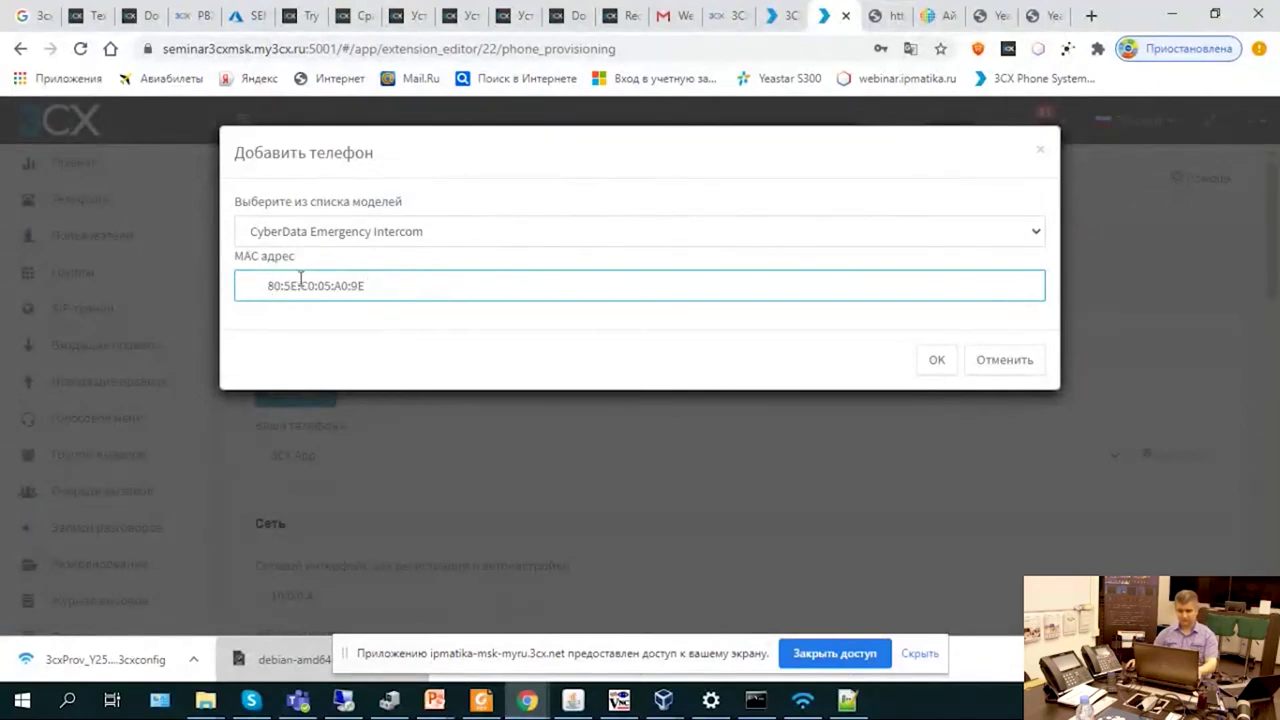
left_click(391, 238)
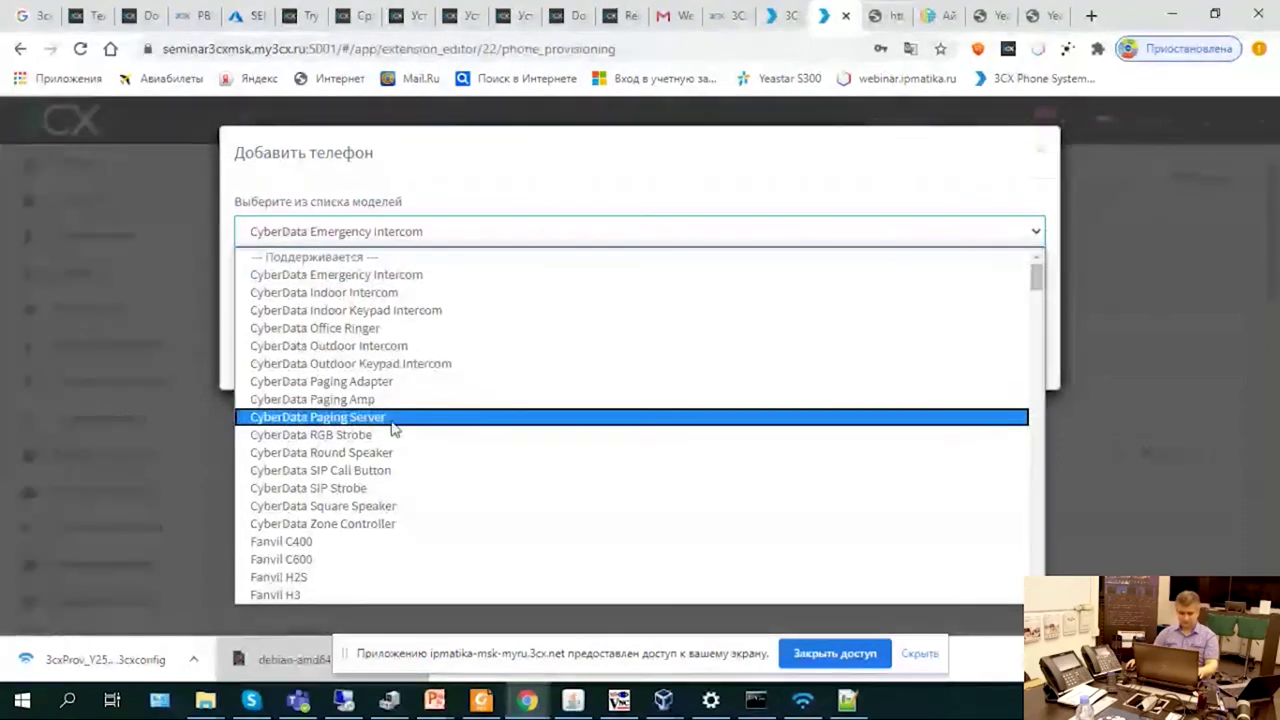
scroll(370, 488, "down", 1)
scroll(370, 488, "down", 10)
left_click(360, 520)
left_click(276, 287)
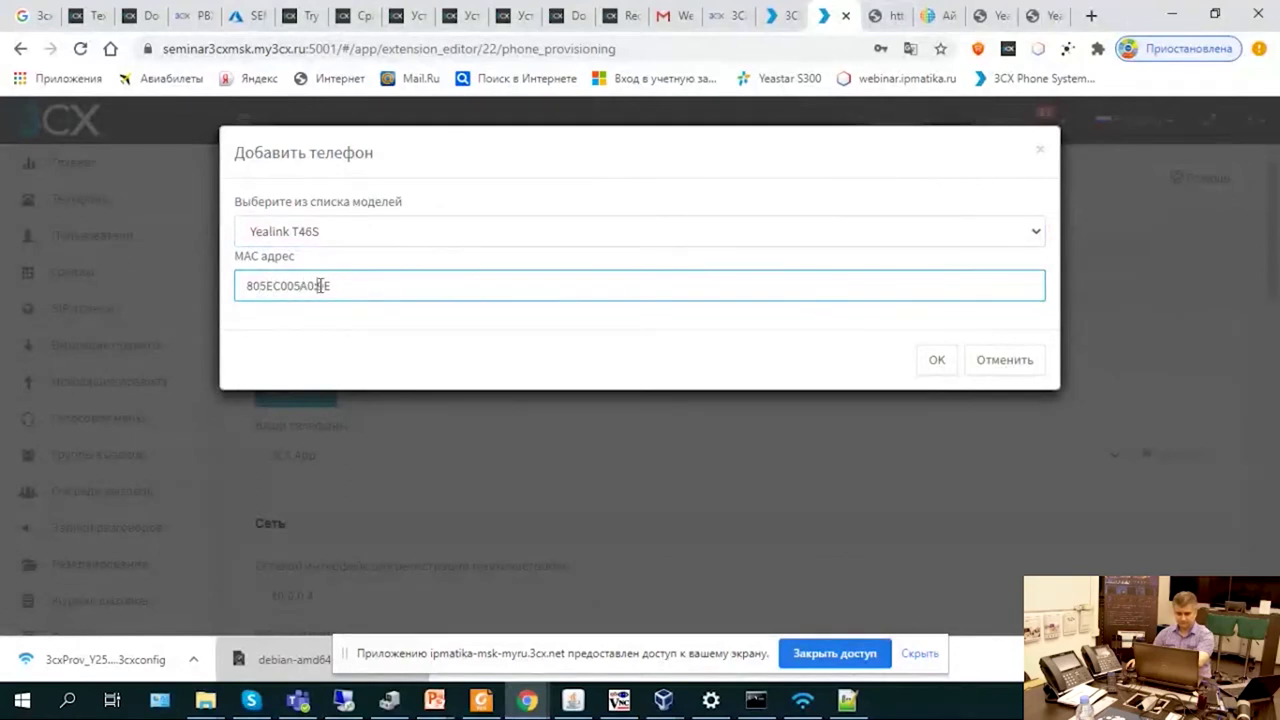
left_click(936, 364)
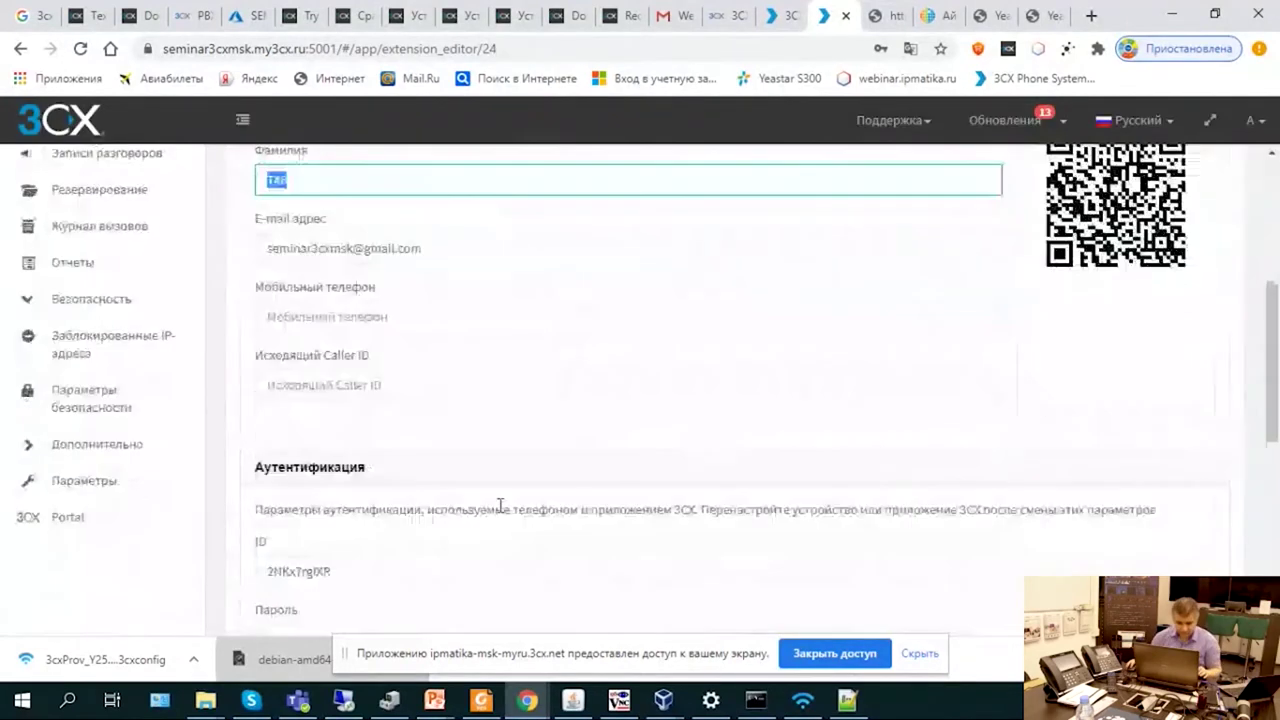
Step: Set the provisioning method to Удаленное SIP (STUN) and copy the provisioning link
scroll(491, 474, "up", 4)
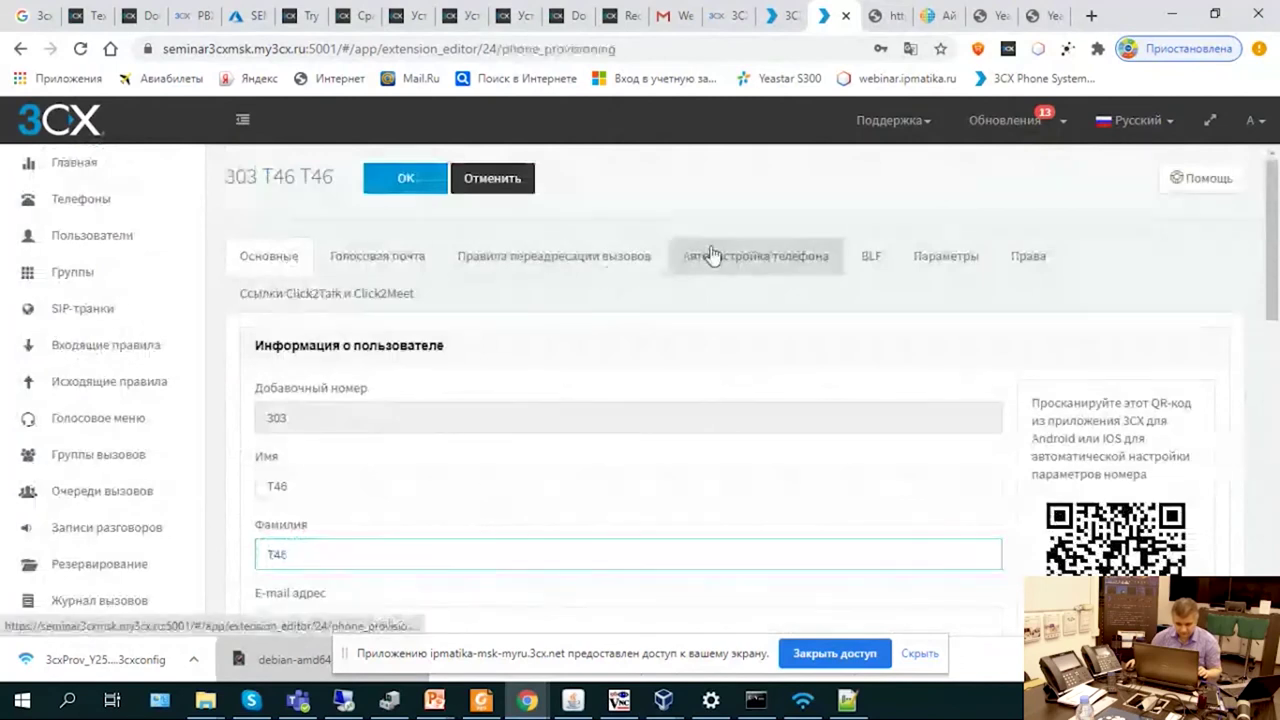
left_click(712, 256)
scroll(677, 417, "down", 3)
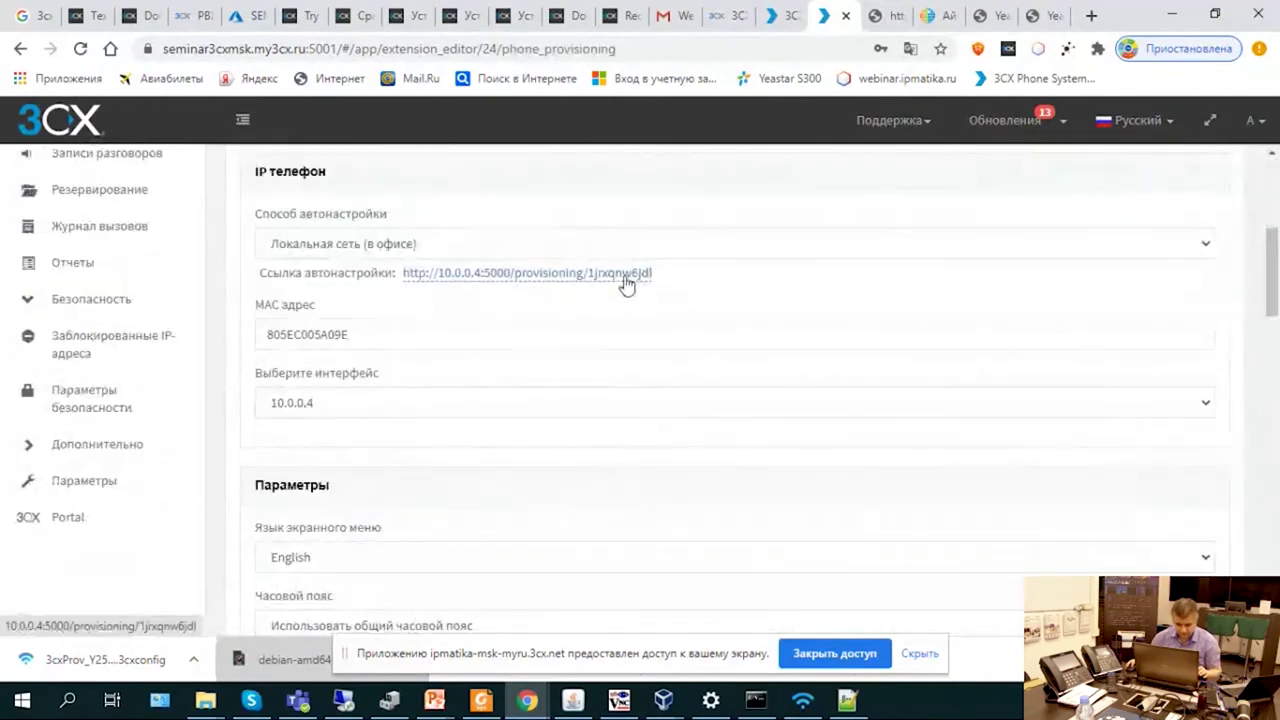
left_click(622, 246)
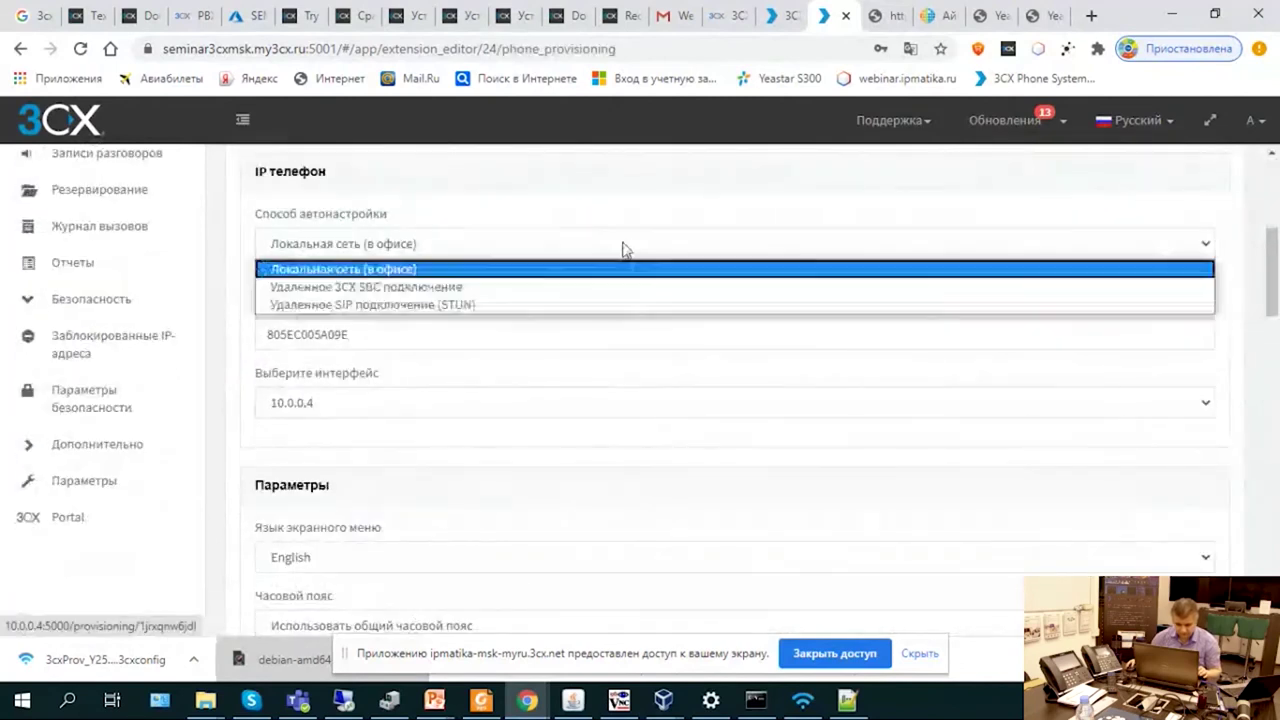
left_click(578, 304)
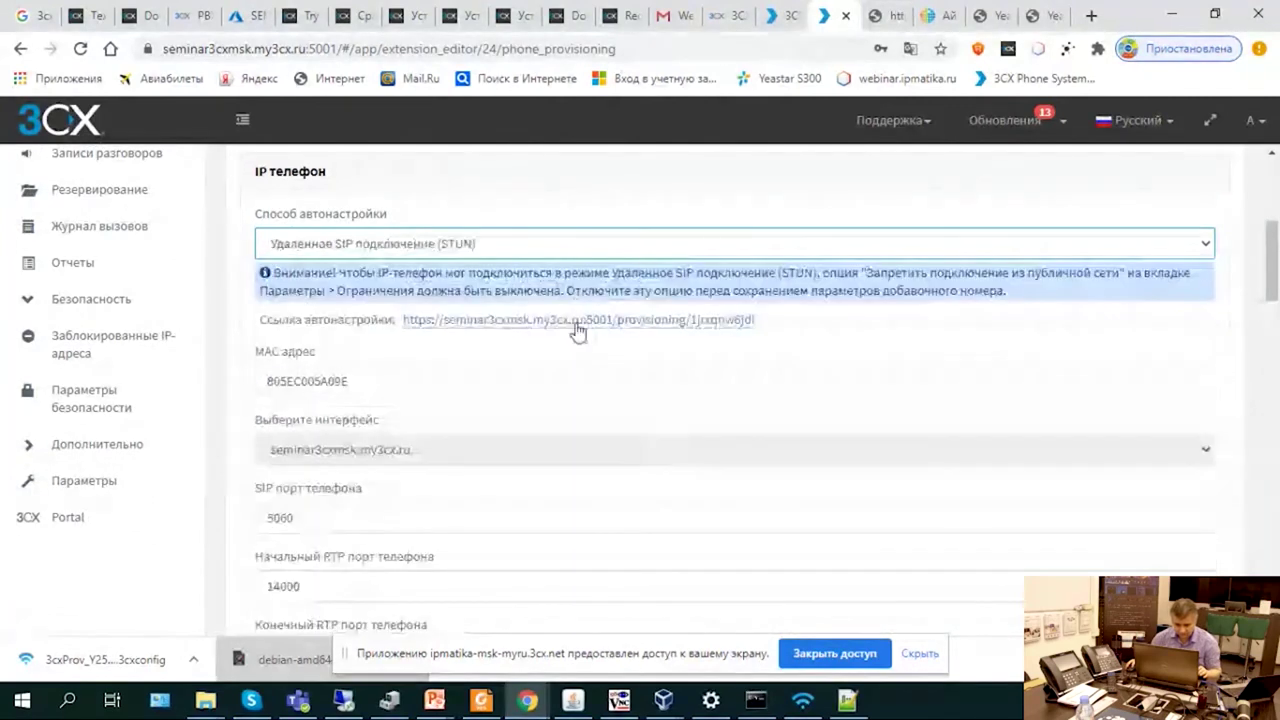
right_click(722, 322)
left_click(757, 433)
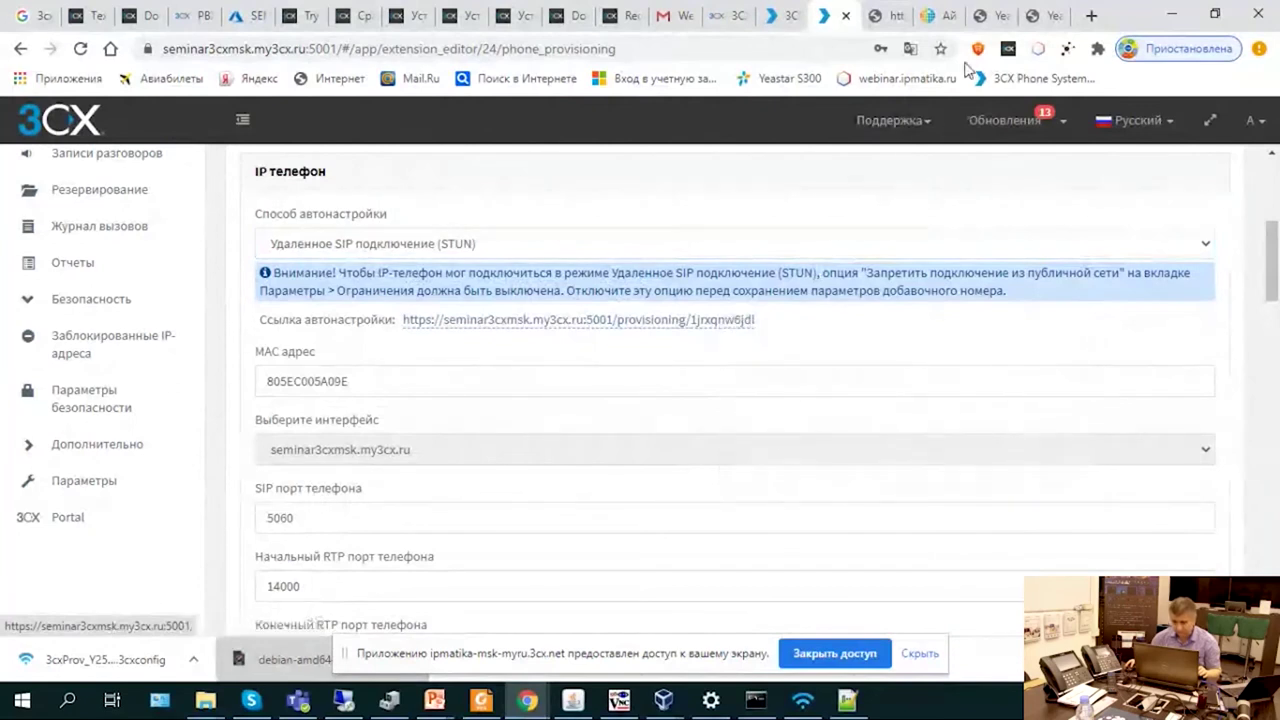
left_click(1045, 15)
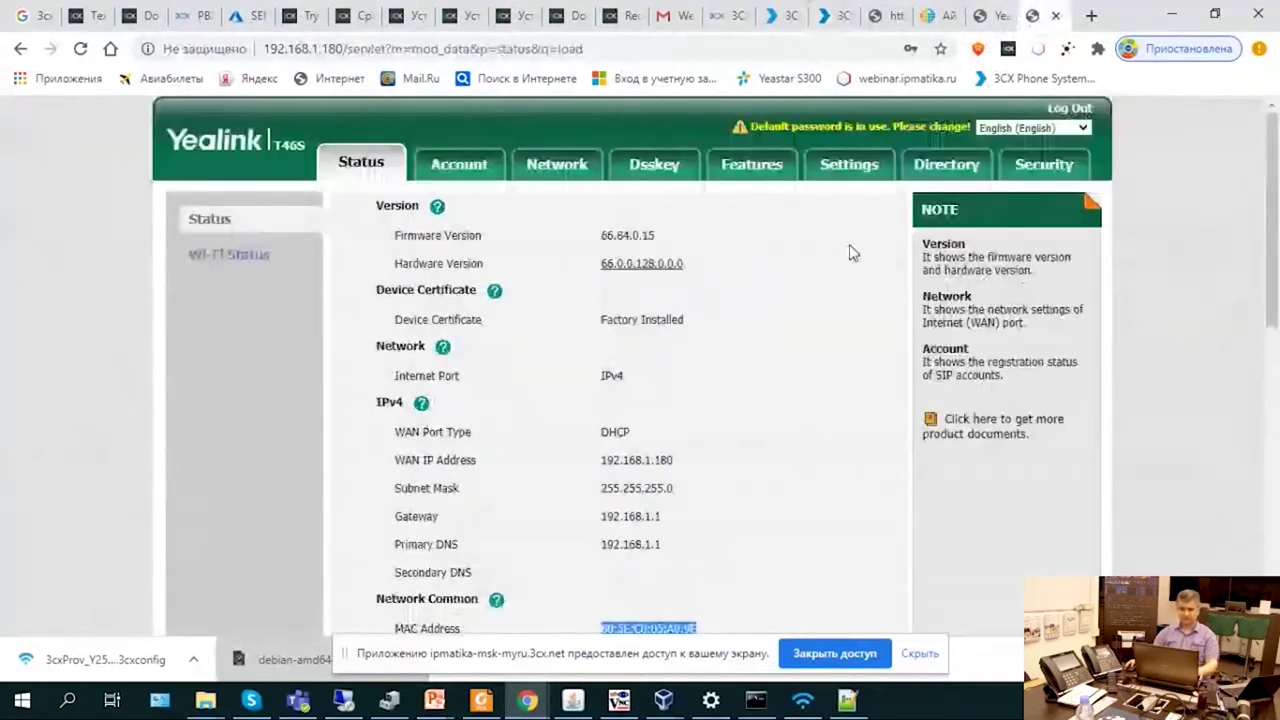
Step: Switch the Yealink phone's web interface language to Russian
left_click(848, 164)
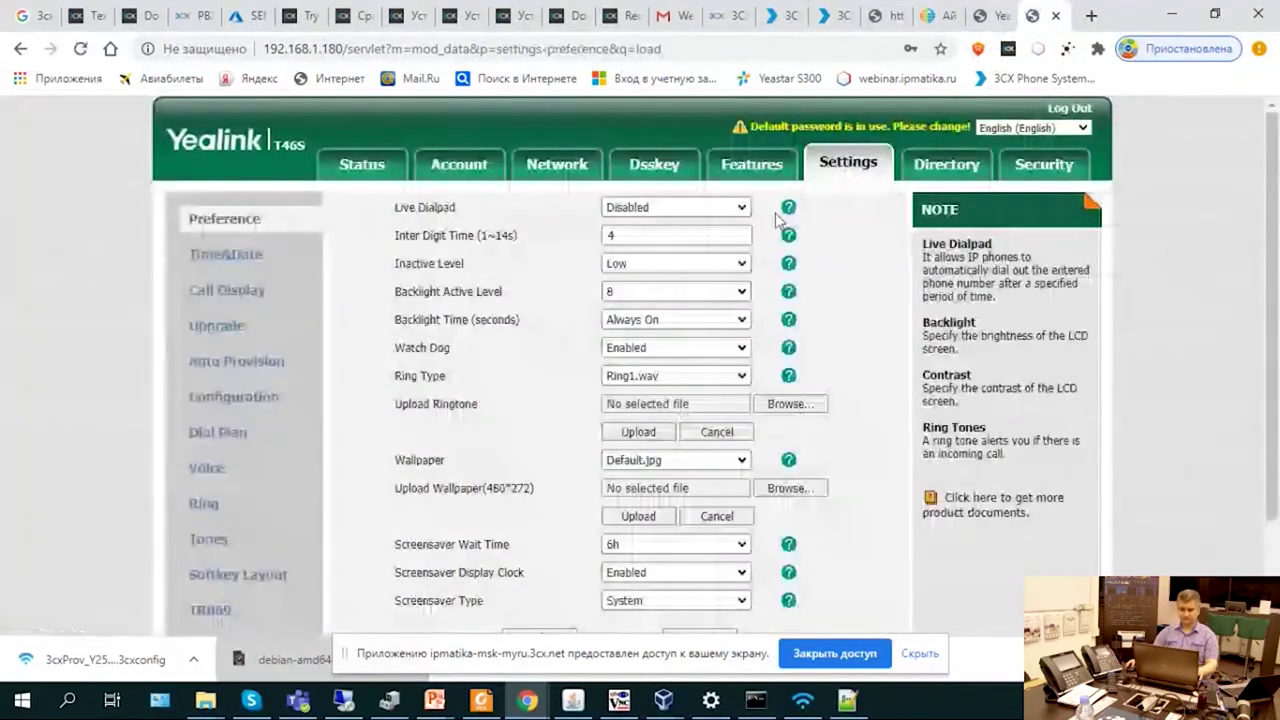
left_click(763, 176)
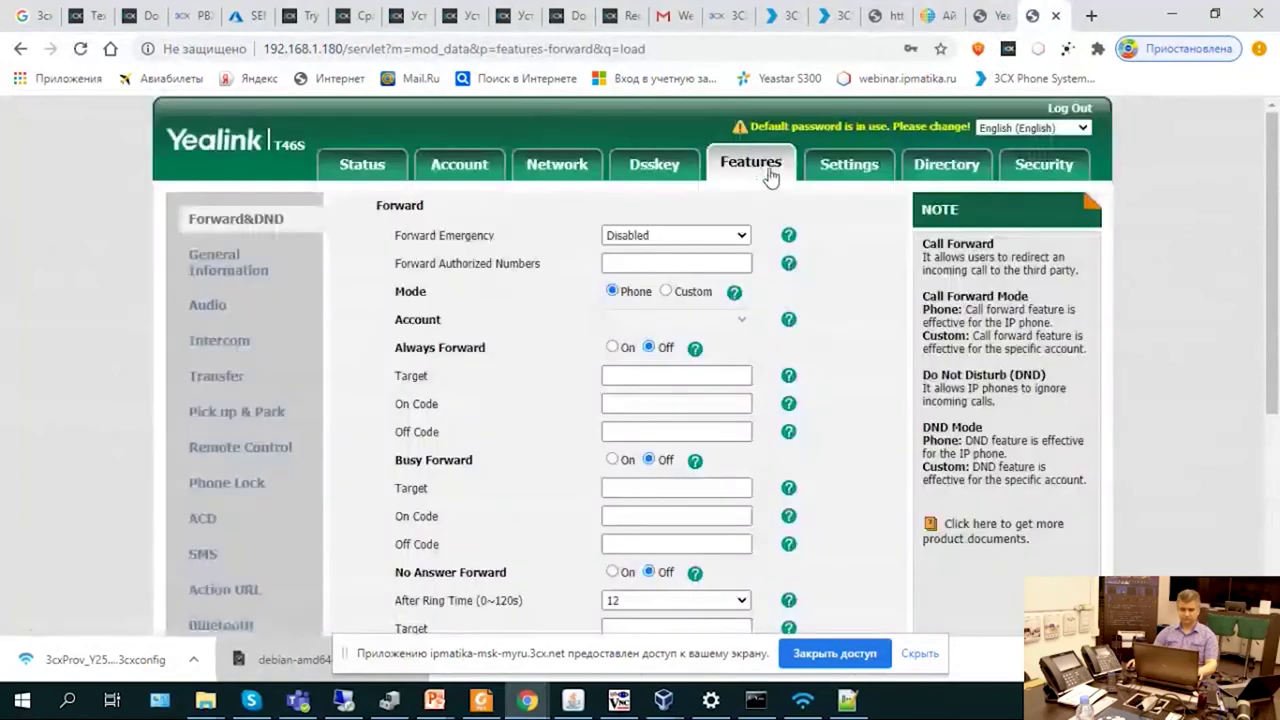
left_click(833, 176)
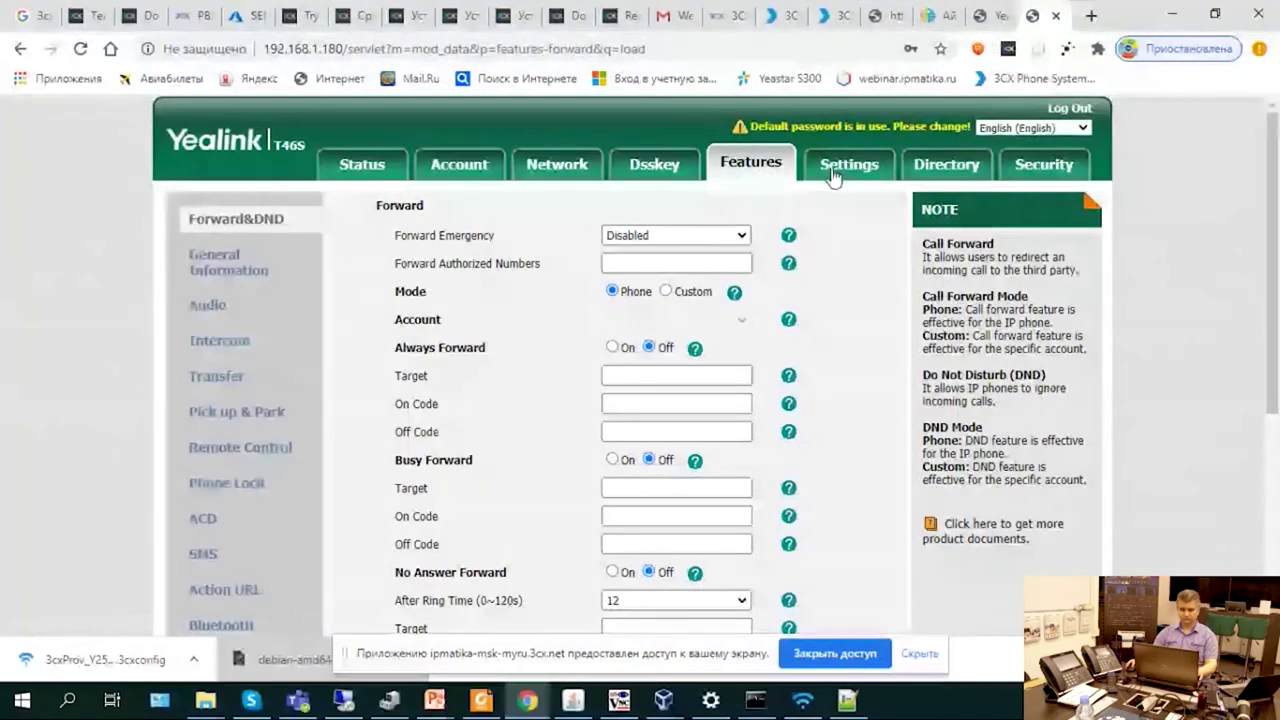
left_click(1045, 128)
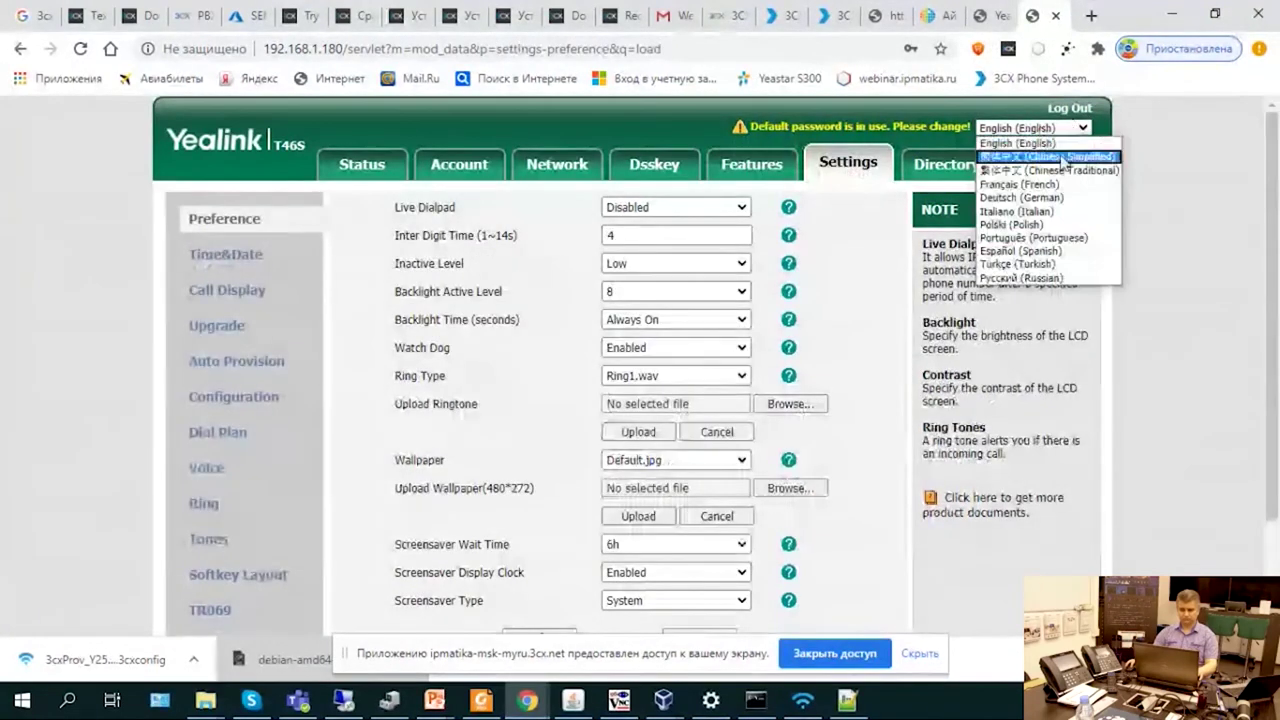
left_click(1033, 278)
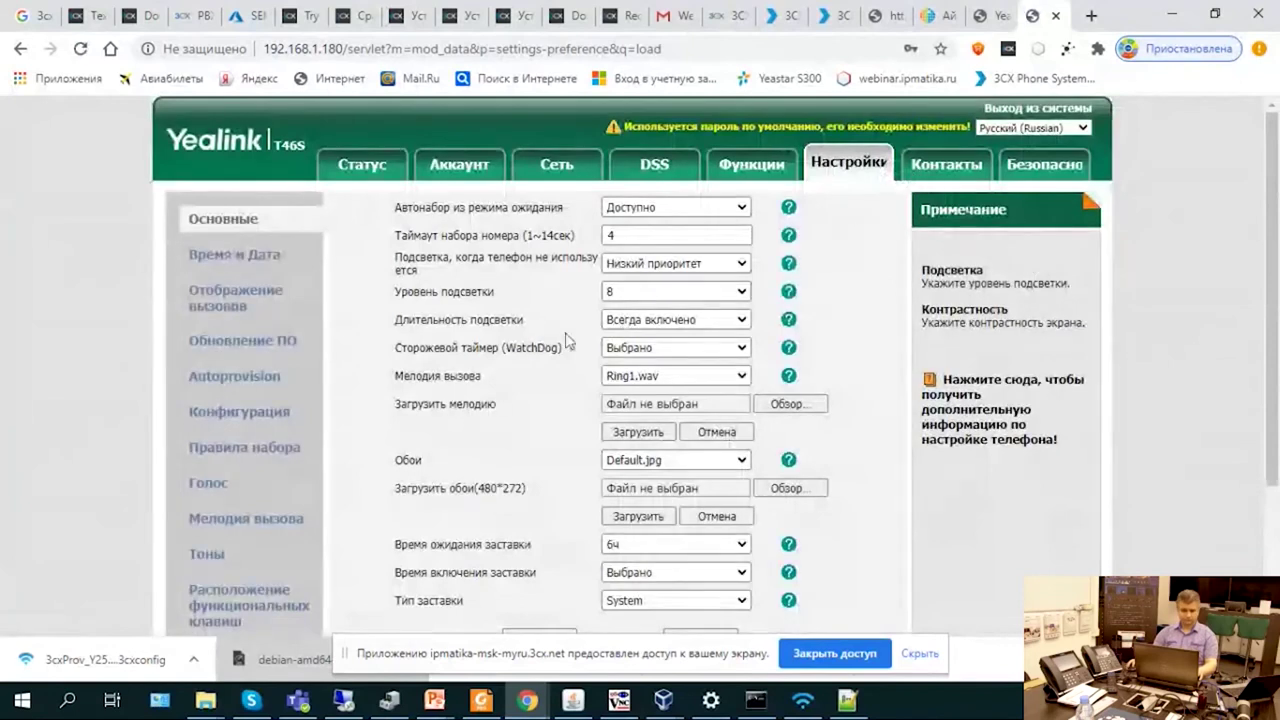
Step: Paste the 3CX provisioning URL into Сервер настроек and run Обновить настройки сейчас
left_click(251, 376)
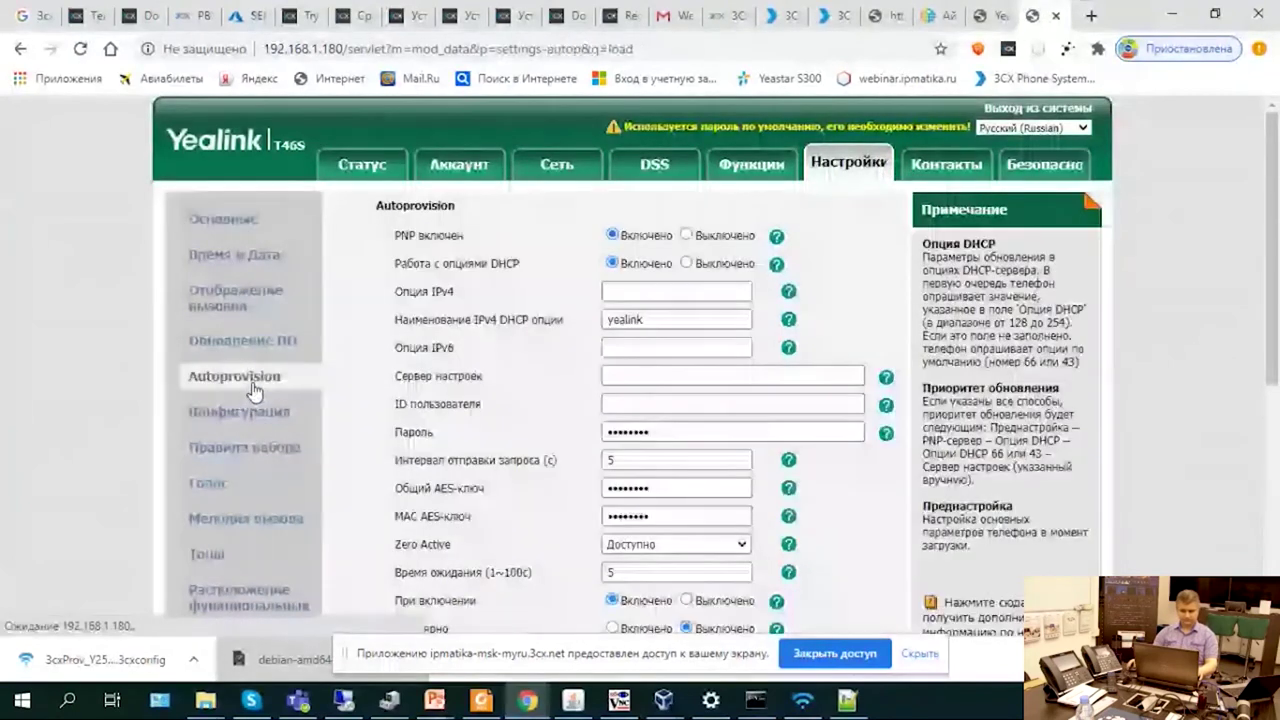
left_click(645, 377)
key("ctrl+v")
scroll(643, 405, "down", 4)
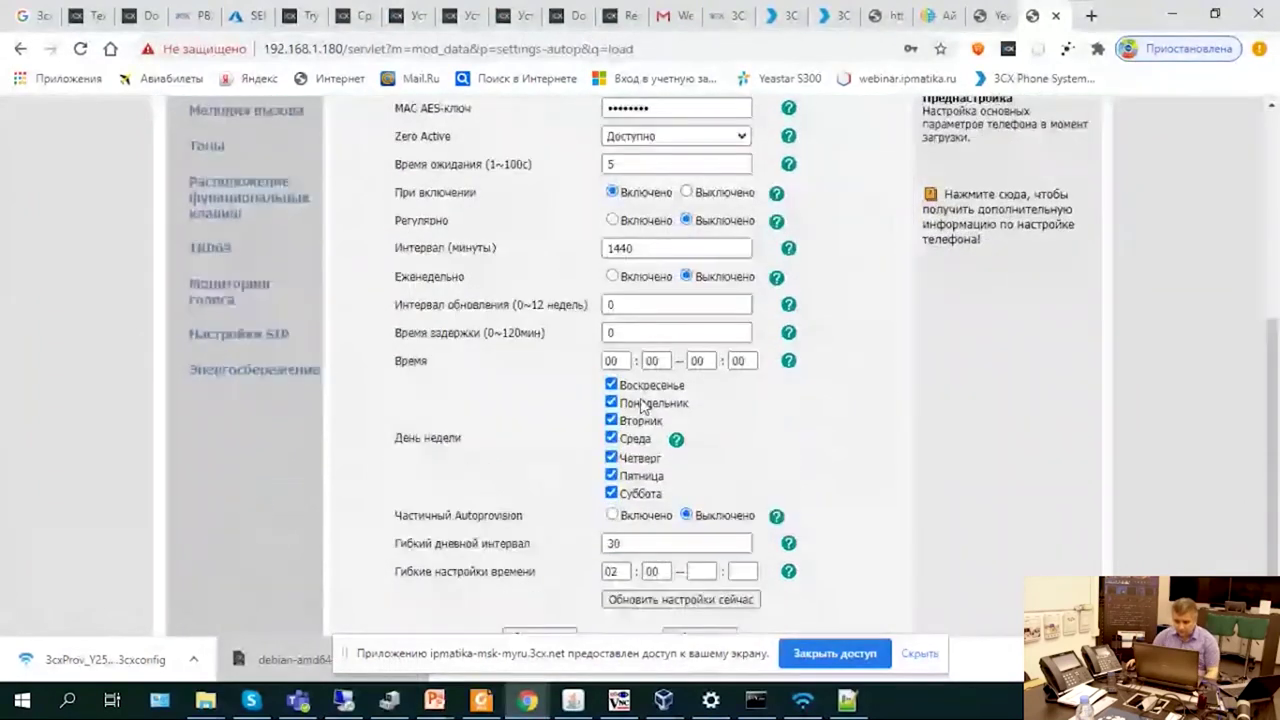
scroll(643, 405, "down", 1)
left_click(660, 542)
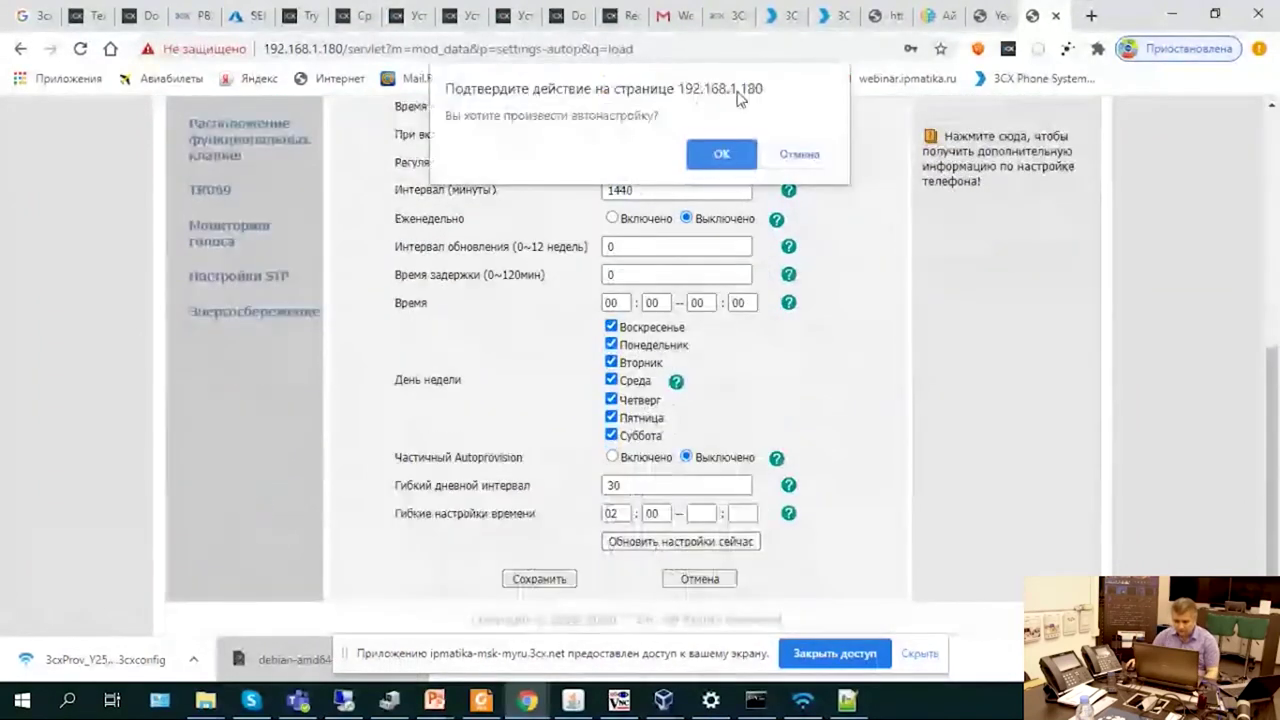
left_click(724, 154)
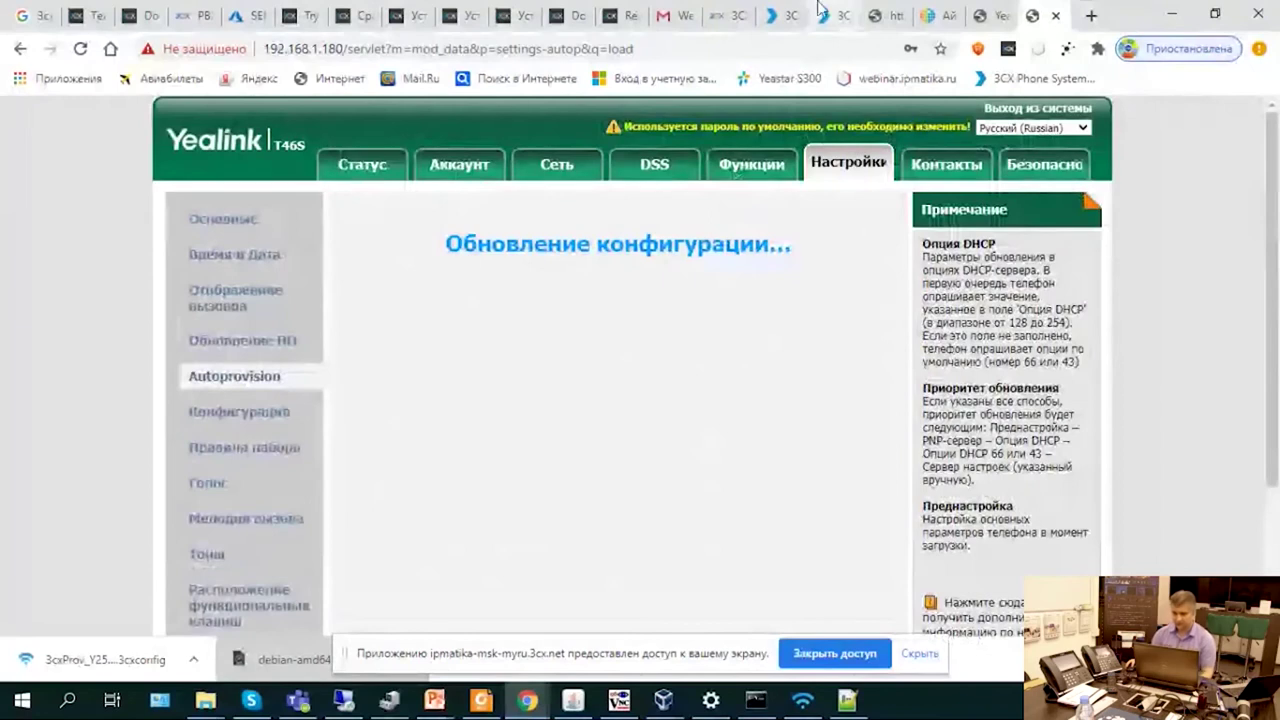
left_click(982, 22)
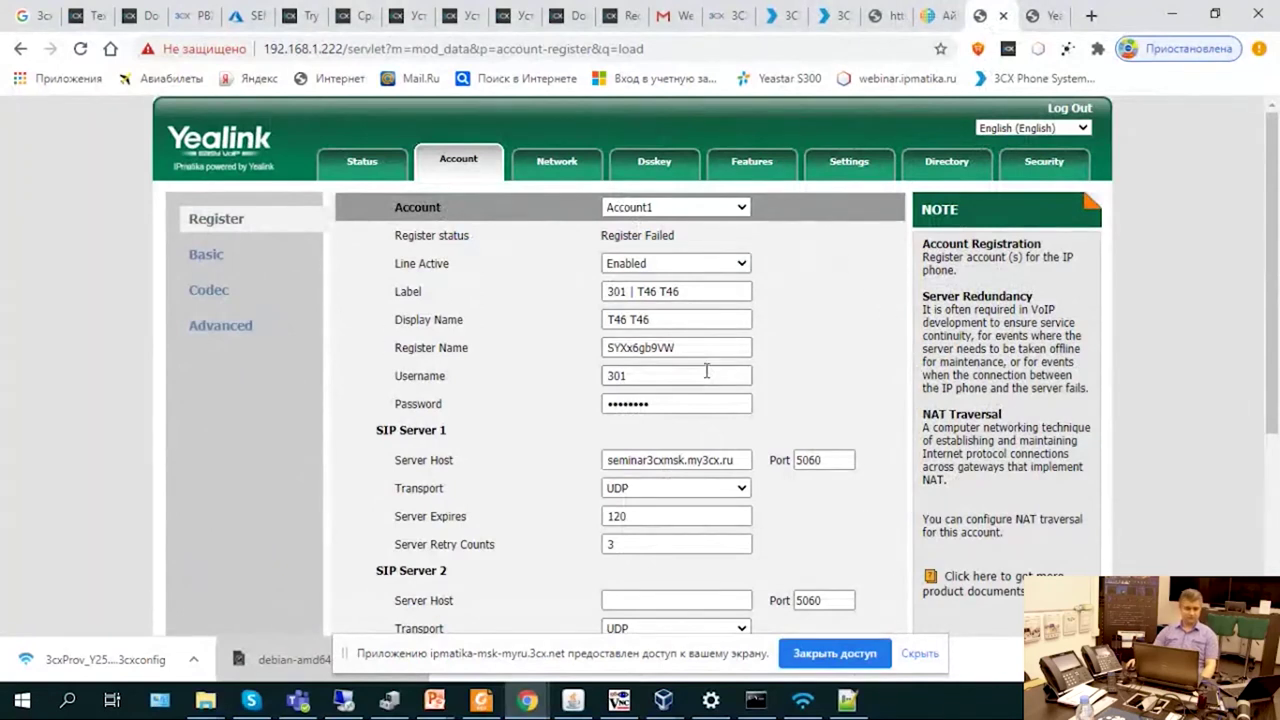
Step: Review the T48S phone's Account page, where extension 301 shows Register Failed
scroll(757, 318, "down", 1)
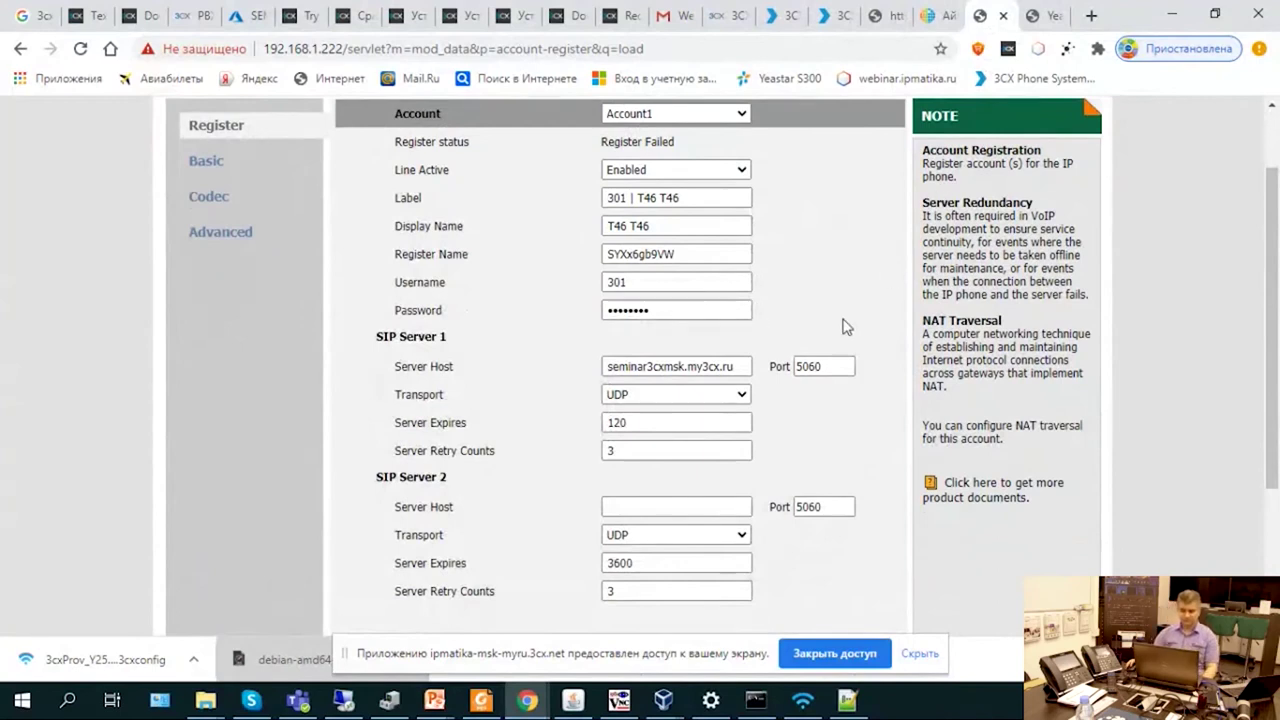
scroll(843, 330, "up", 1)
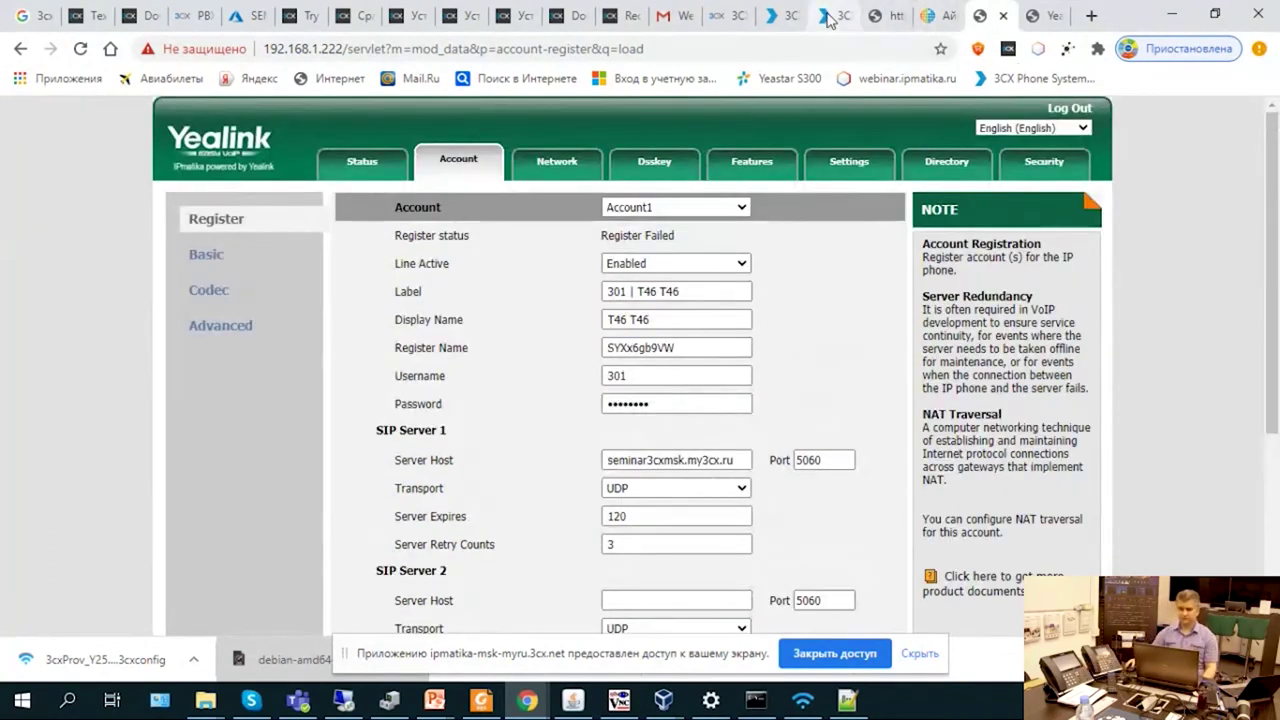
Step: Open extension 301's phone provisioning, select the 3CX App entry, and save
left_click(790, 16)
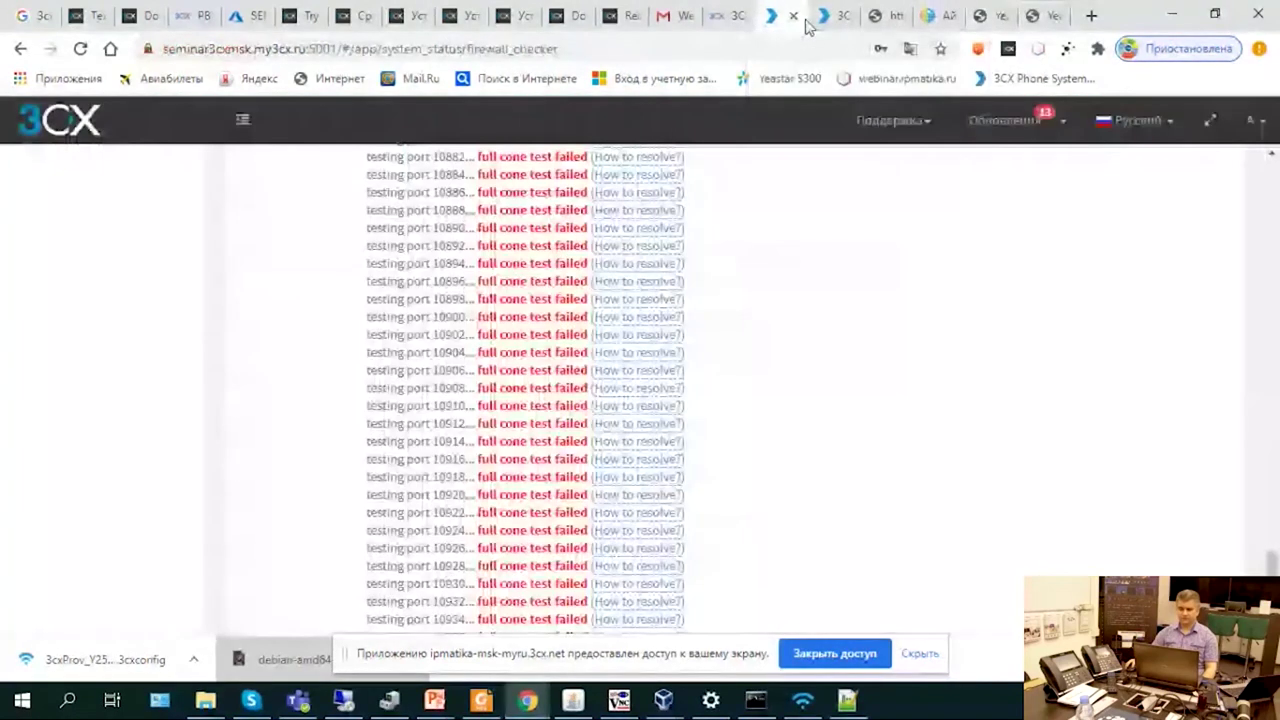
left_click(832, 16)
scroll(189, 283, "up", 4)
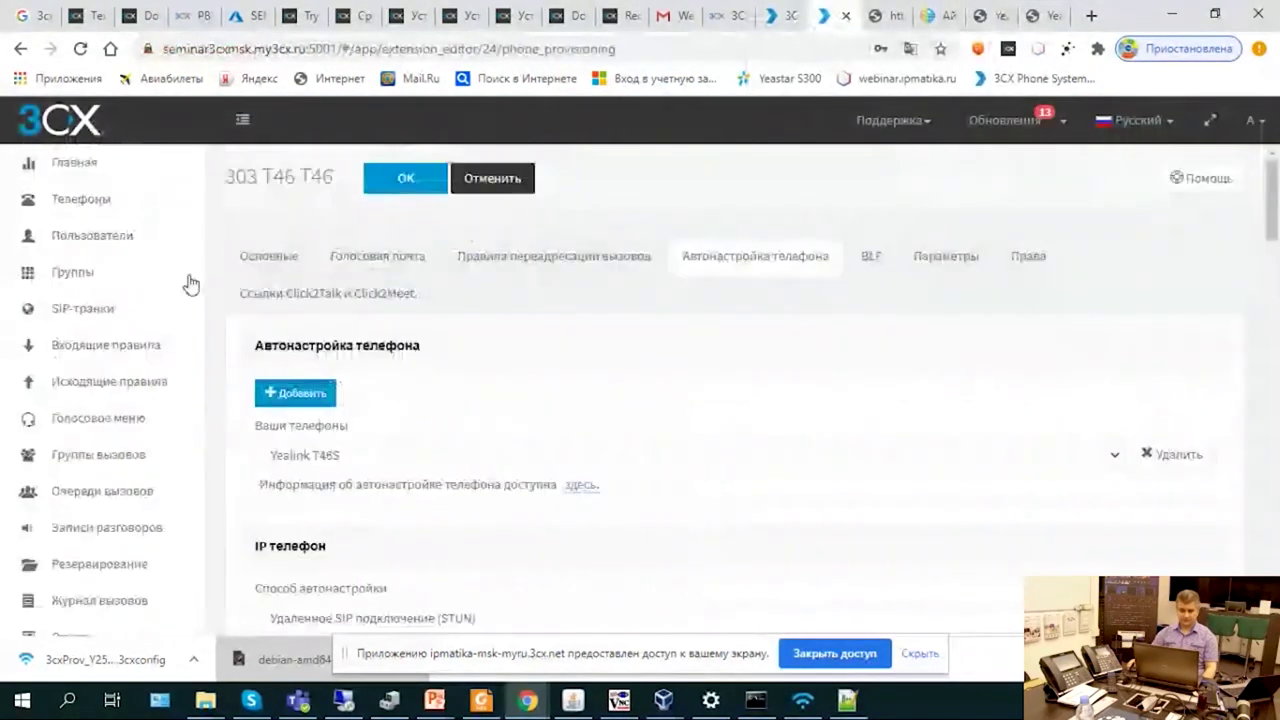
left_click(100, 240)
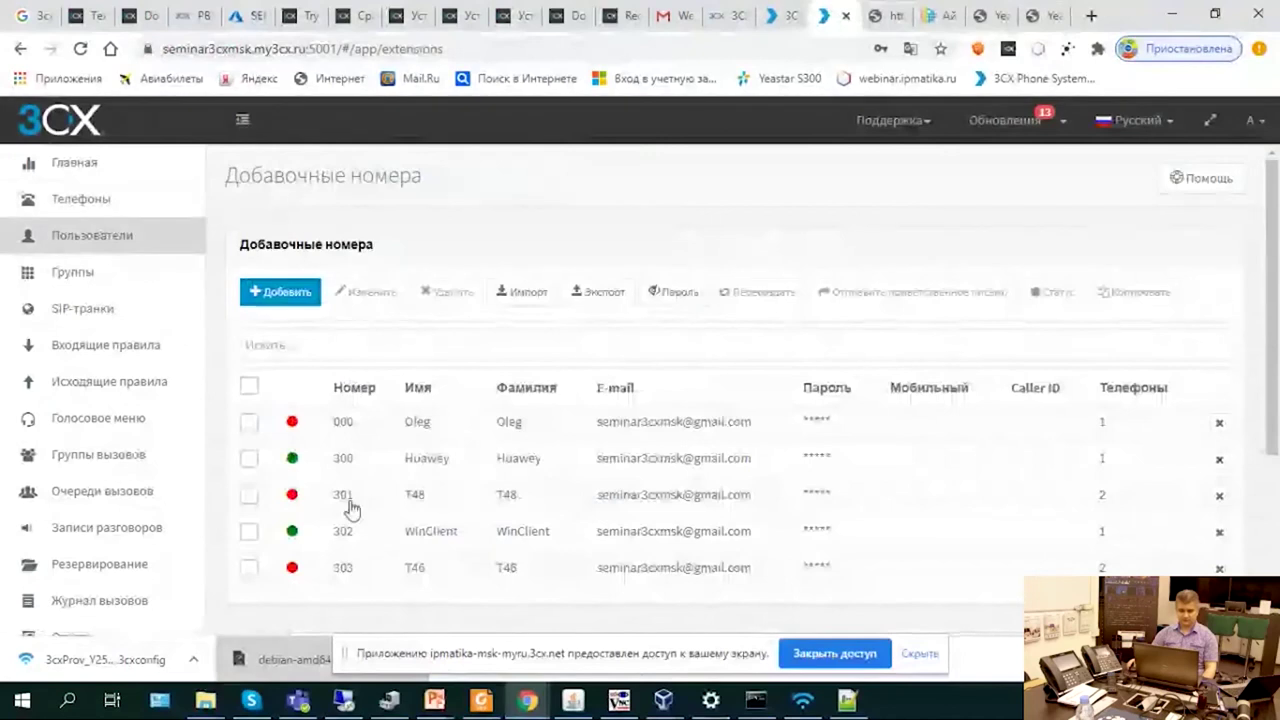
double_click(424, 500)
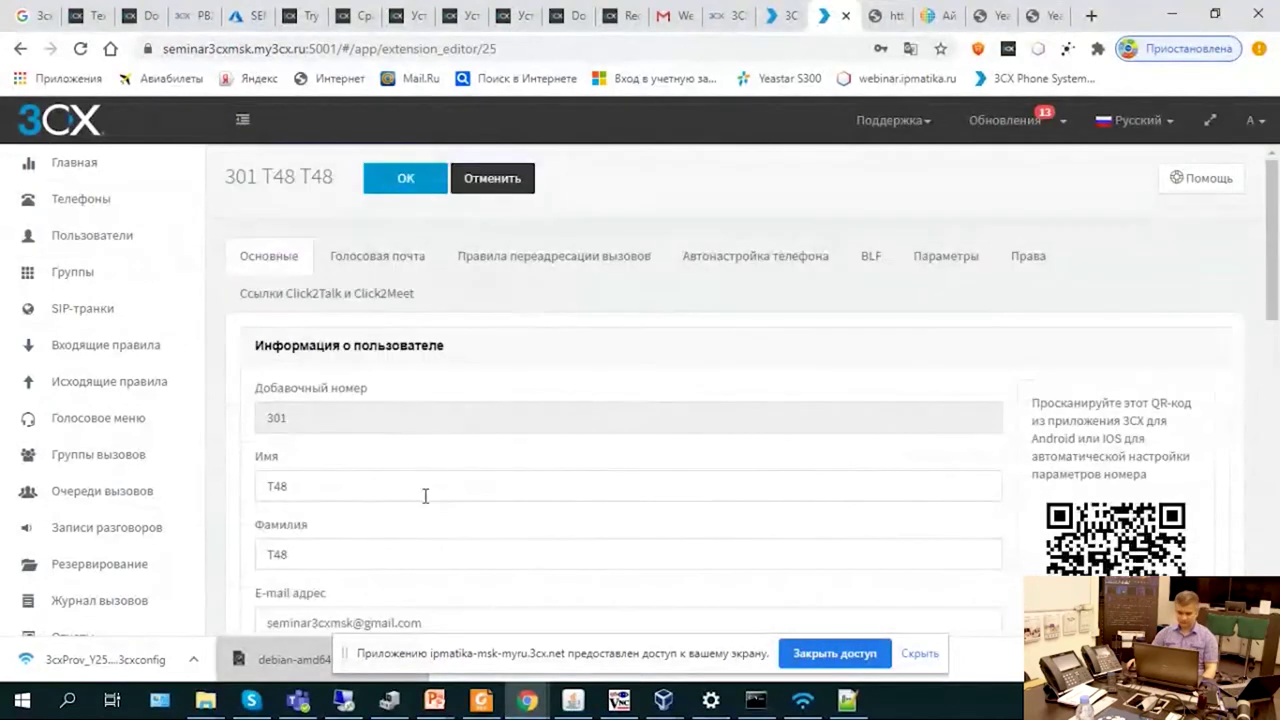
scroll(476, 459, "down", 2)
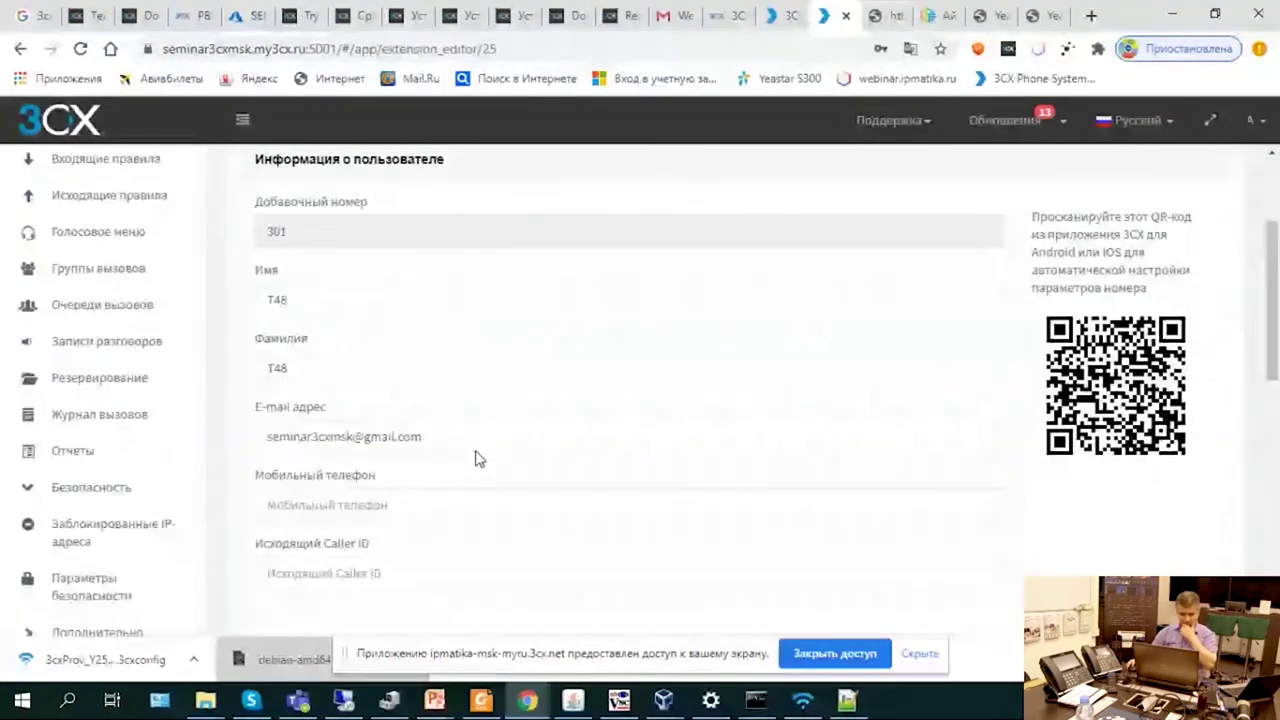
scroll(476, 459, "up", 2)
left_click(710, 269)
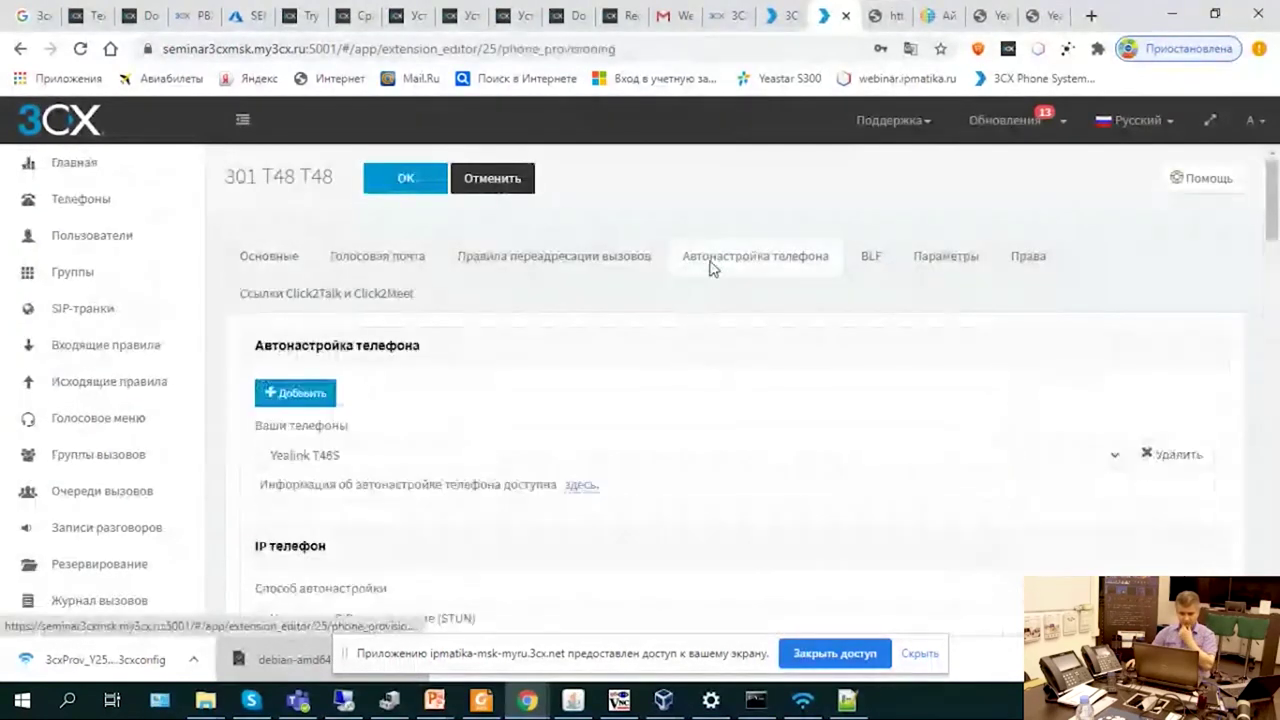
left_click(589, 463)
left_click(566, 483)
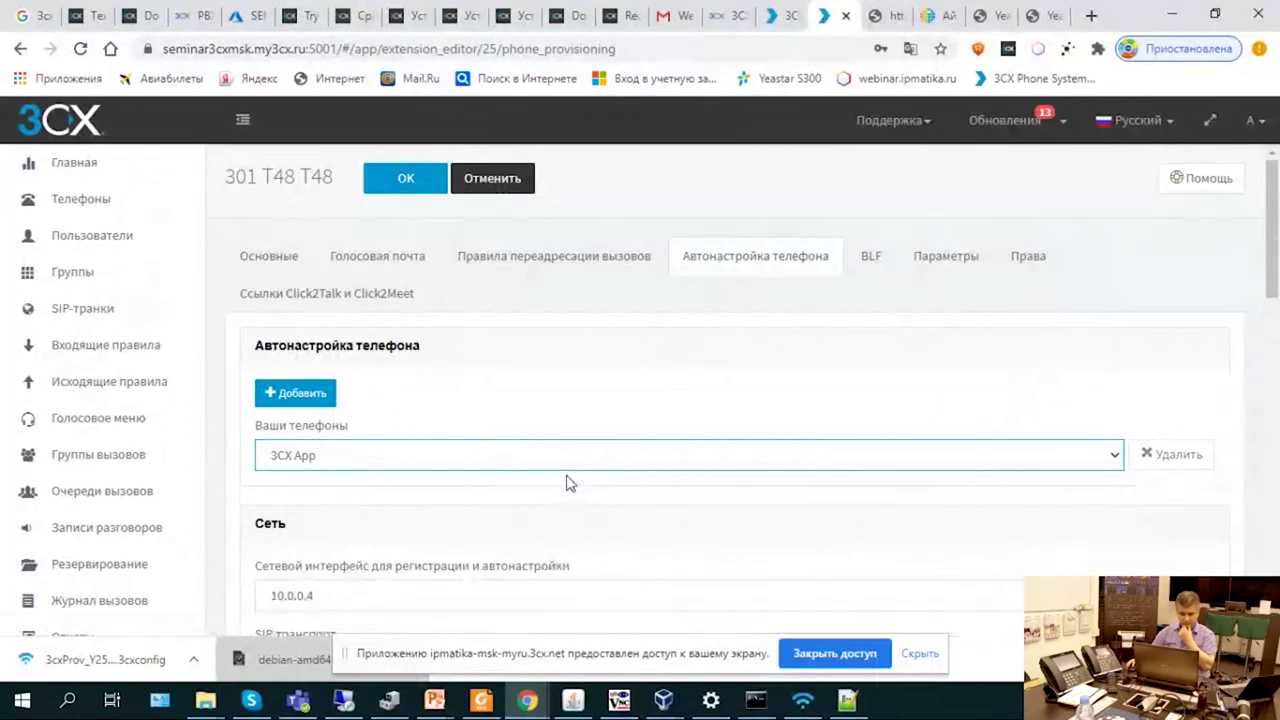
left_click(422, 195)
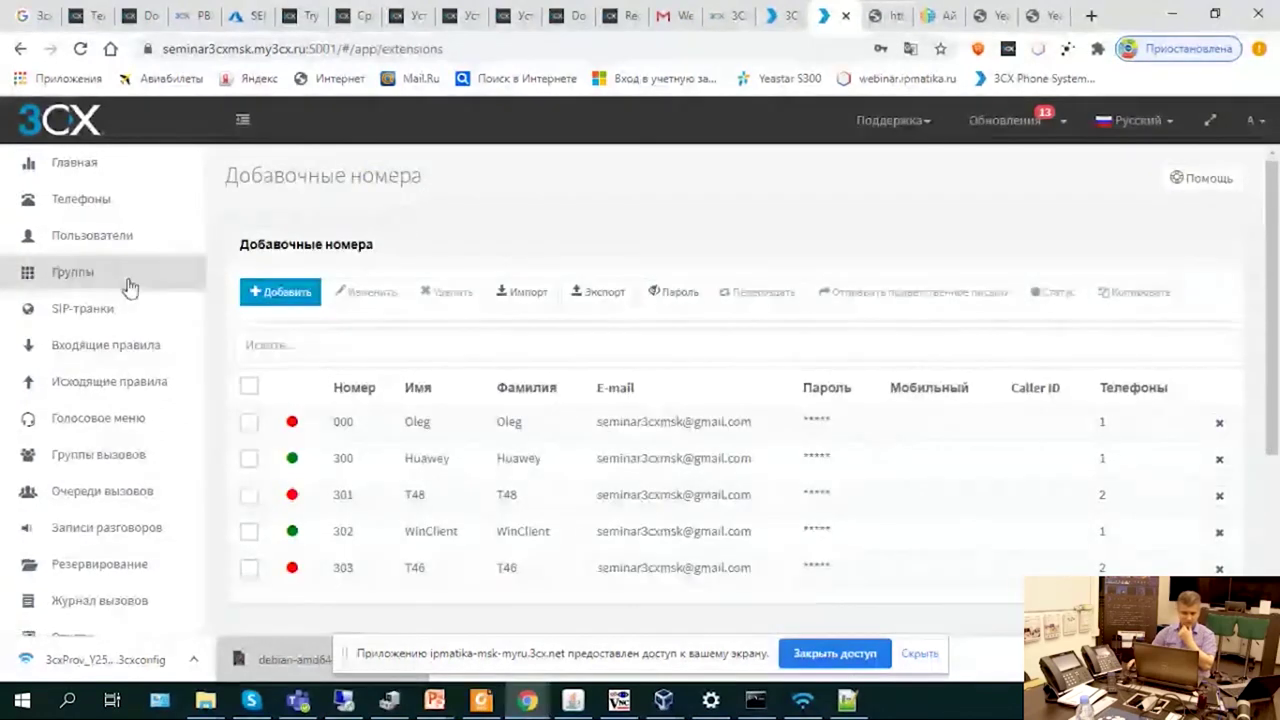
Step: Check the Phones list, then return to the extensions list
left_click(120, 205)
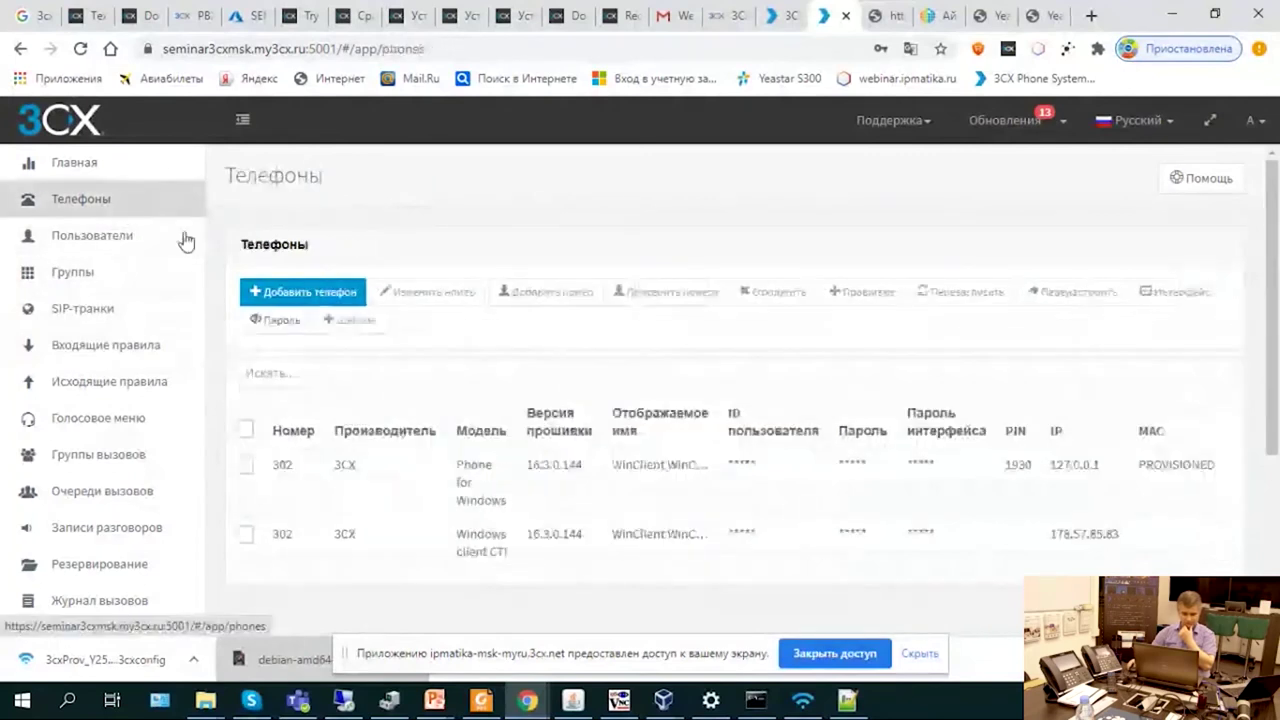
scroll(565, 553, "down", 1)
scroll(564, 552, "down", 2)
scroll(467, 503, "up", 3)
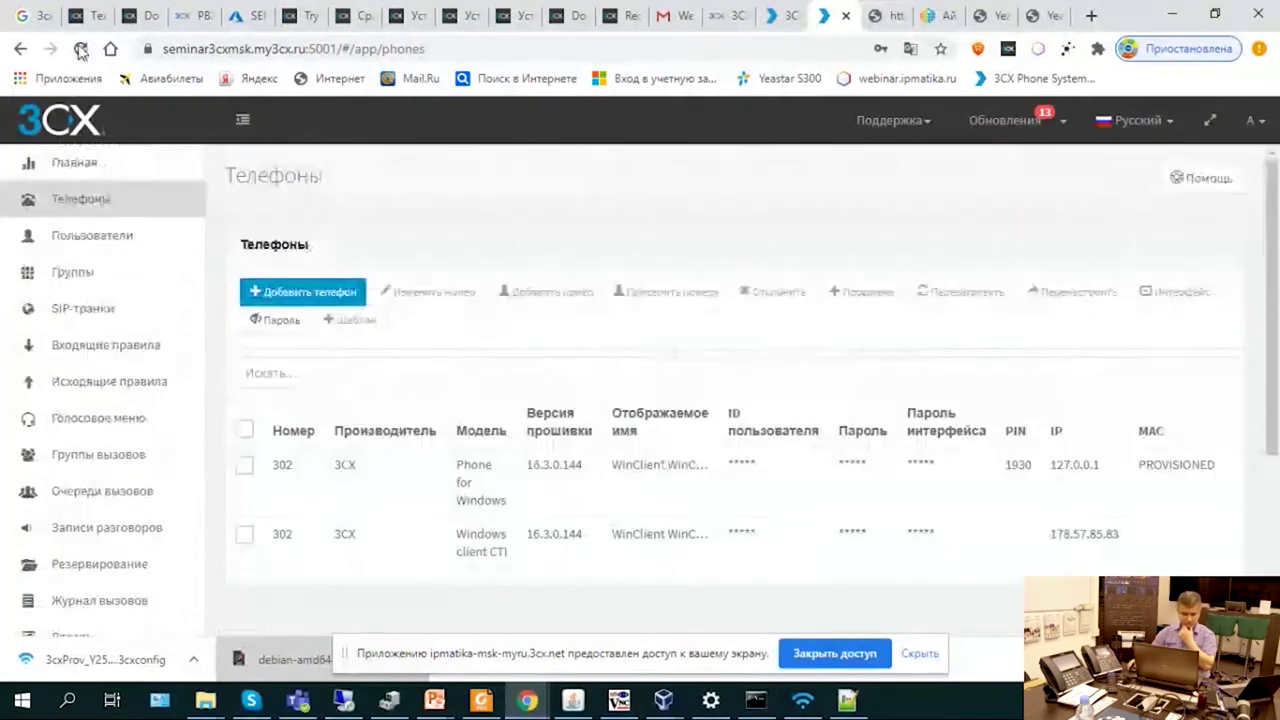
left_click(91, 238)
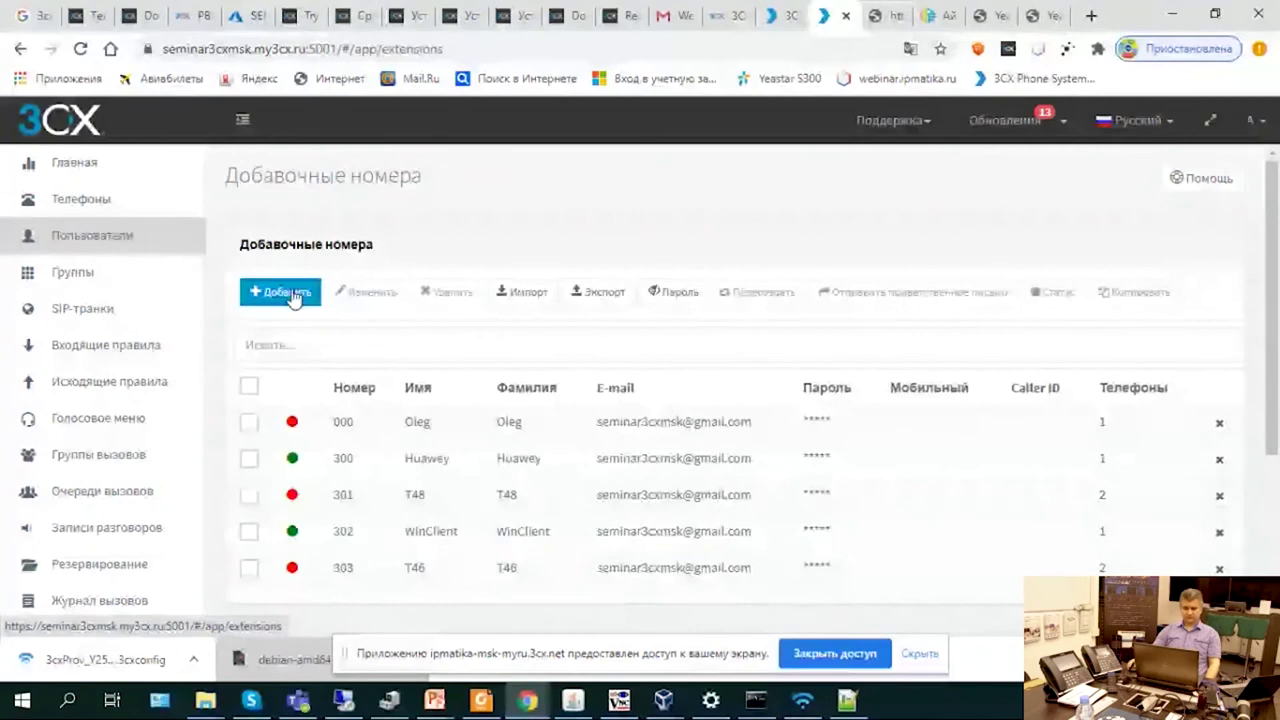
Step: Delete the Yealink T46S from extension 301's provisioned phones and save
double_click(357, 498)
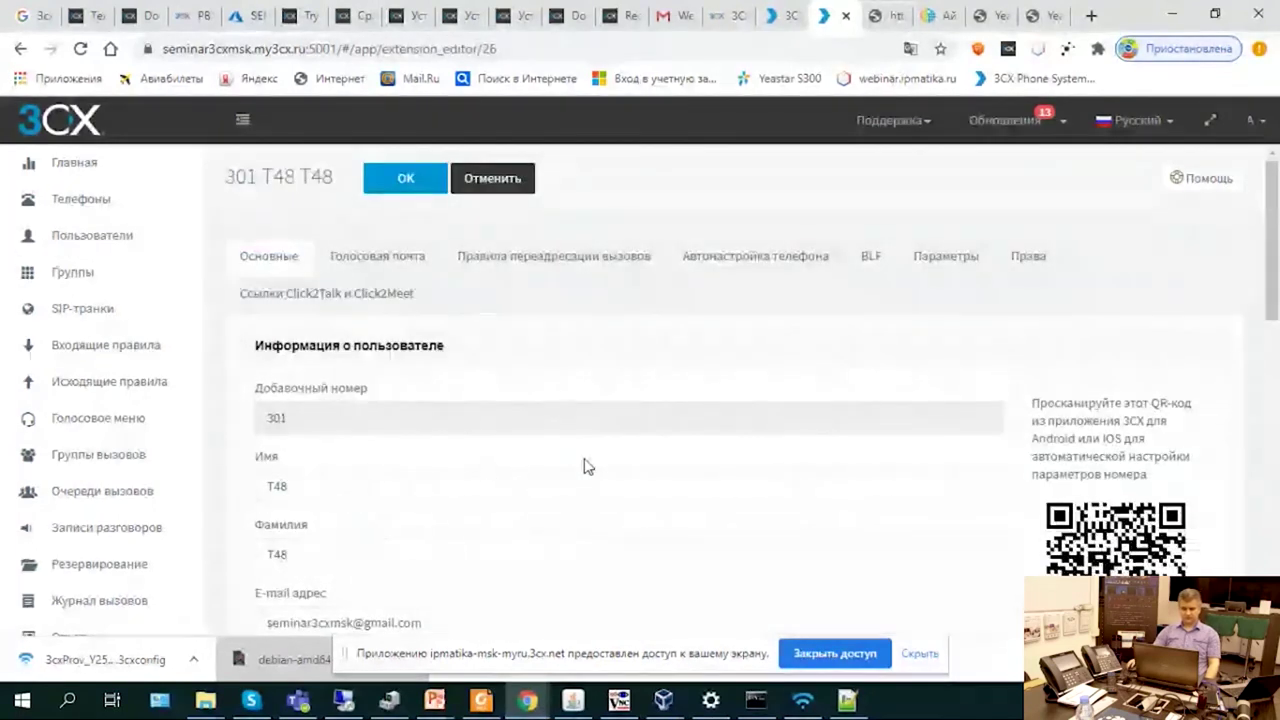
scroll(587, 467, "down", 4)
scroll(587, 467, "down", 2)
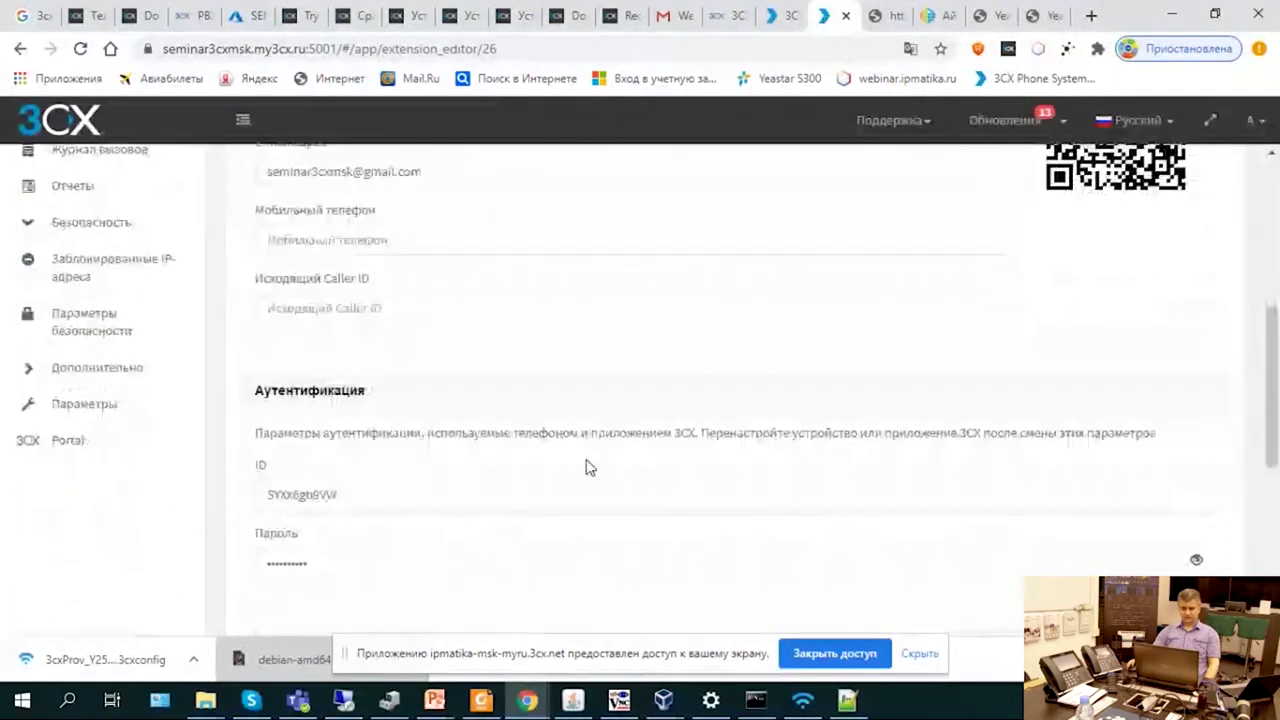
scroll(586, 470, "up", 6)
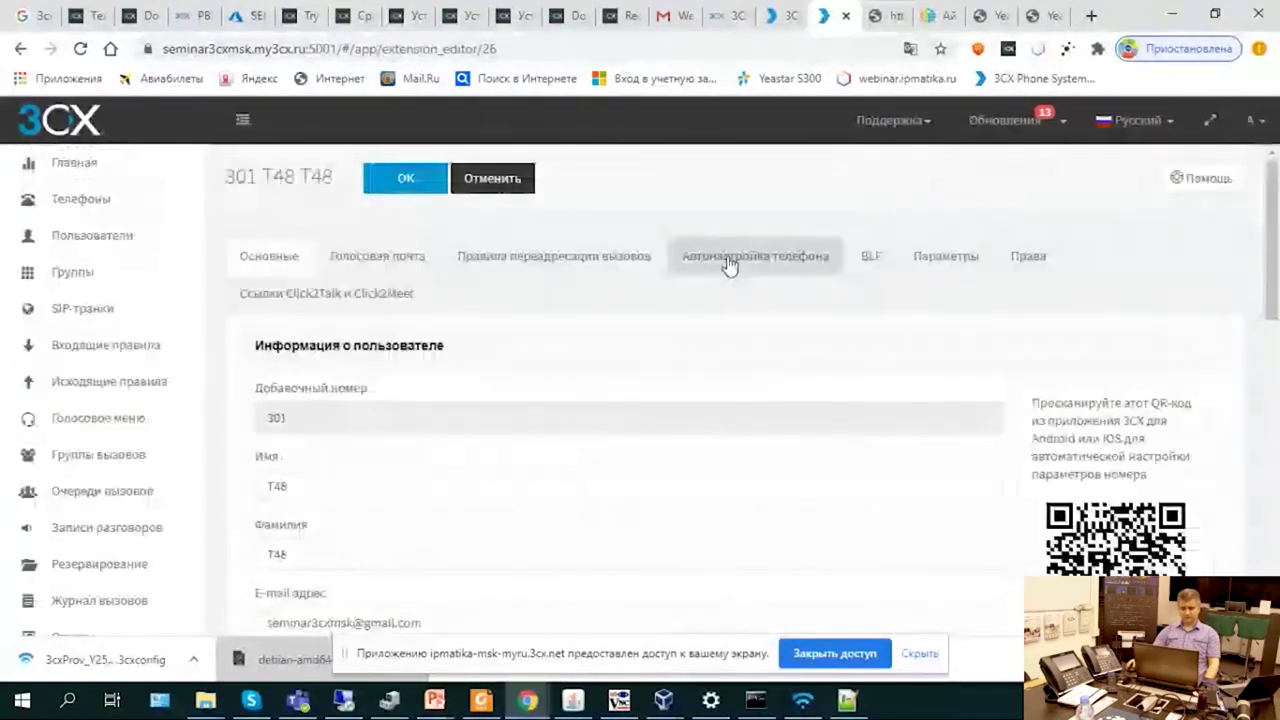
left_click(729, 262)
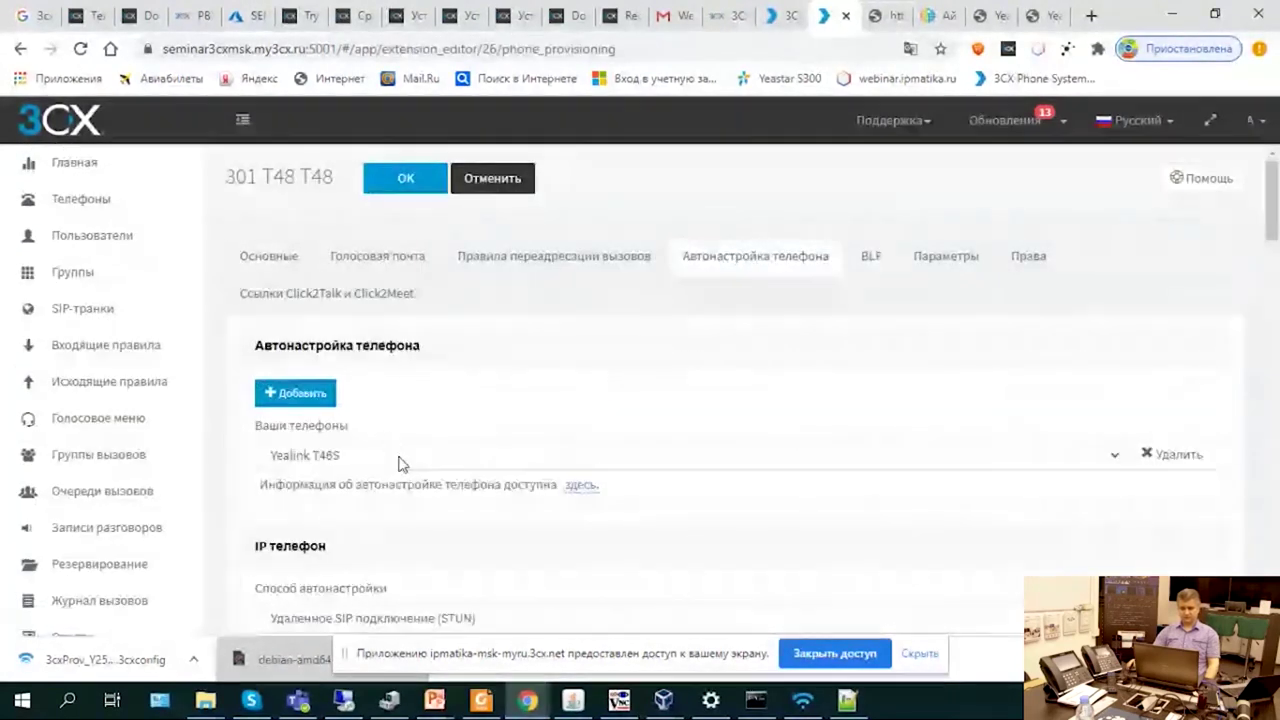
left_click(415, 457)
left_click(414, 478)
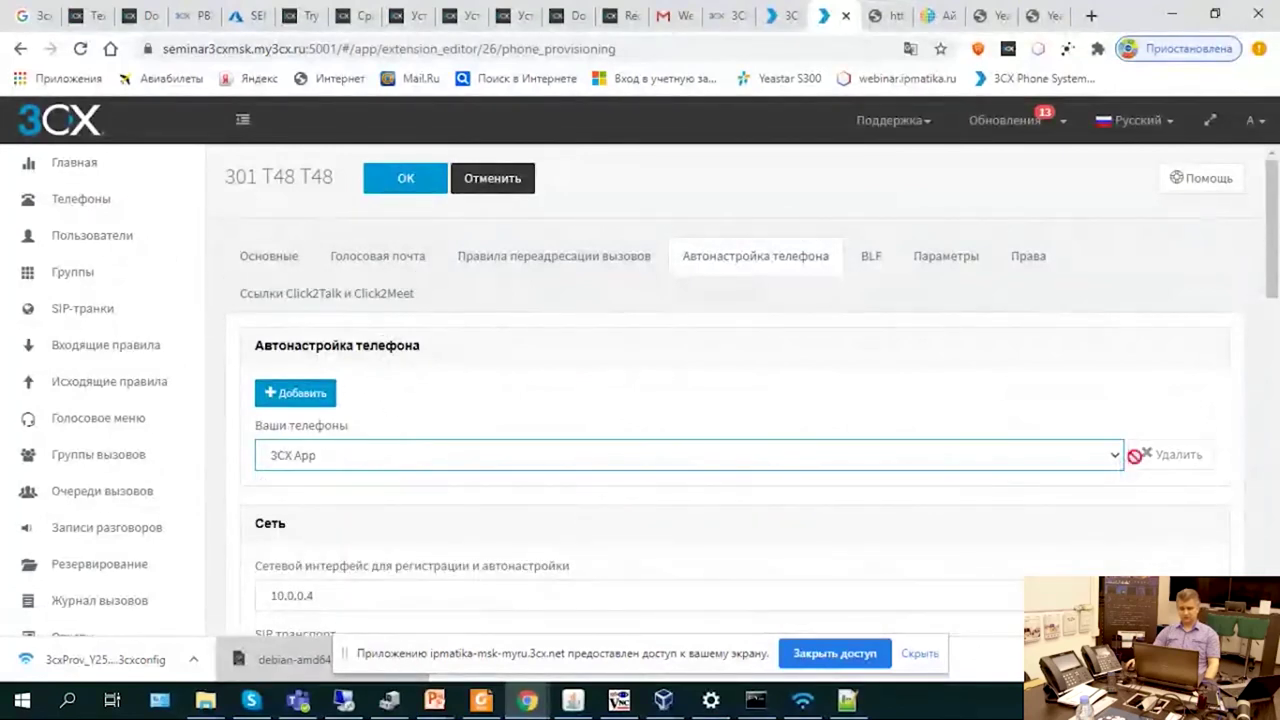
left_click(926, 466)
left_click(885, 490)
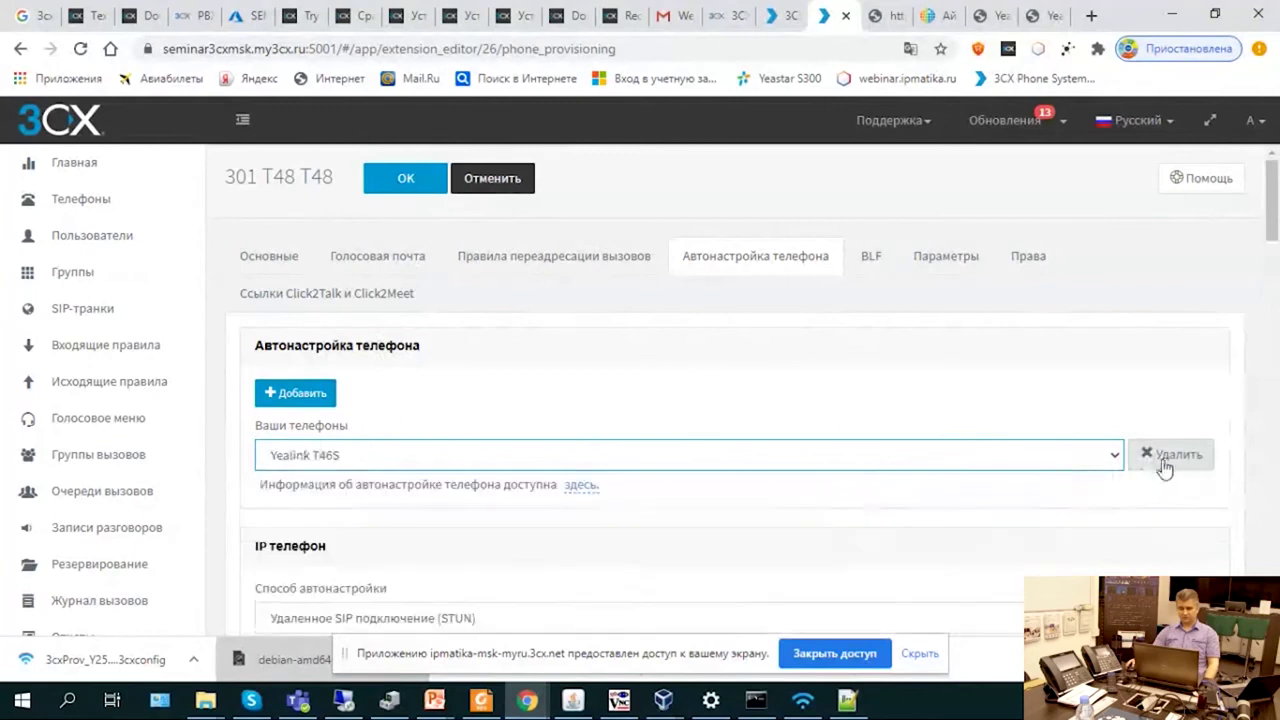
left_click(1169, 460)
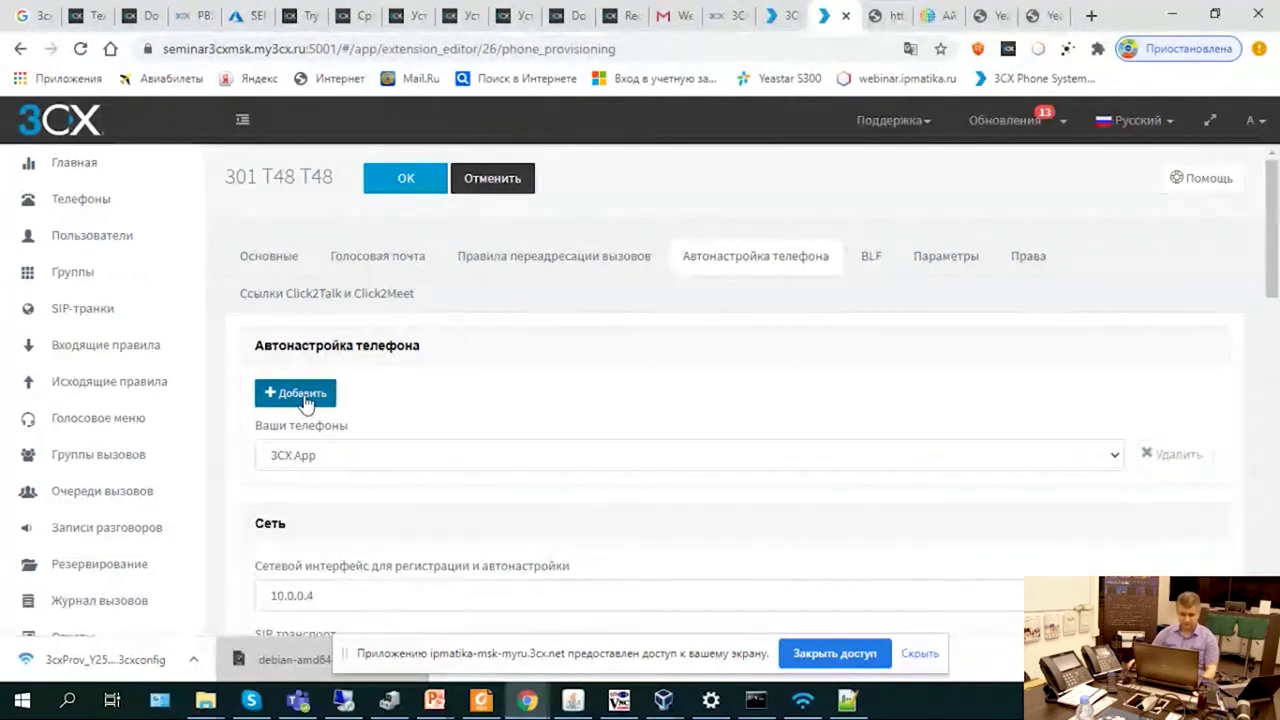
left_click(406, 183)
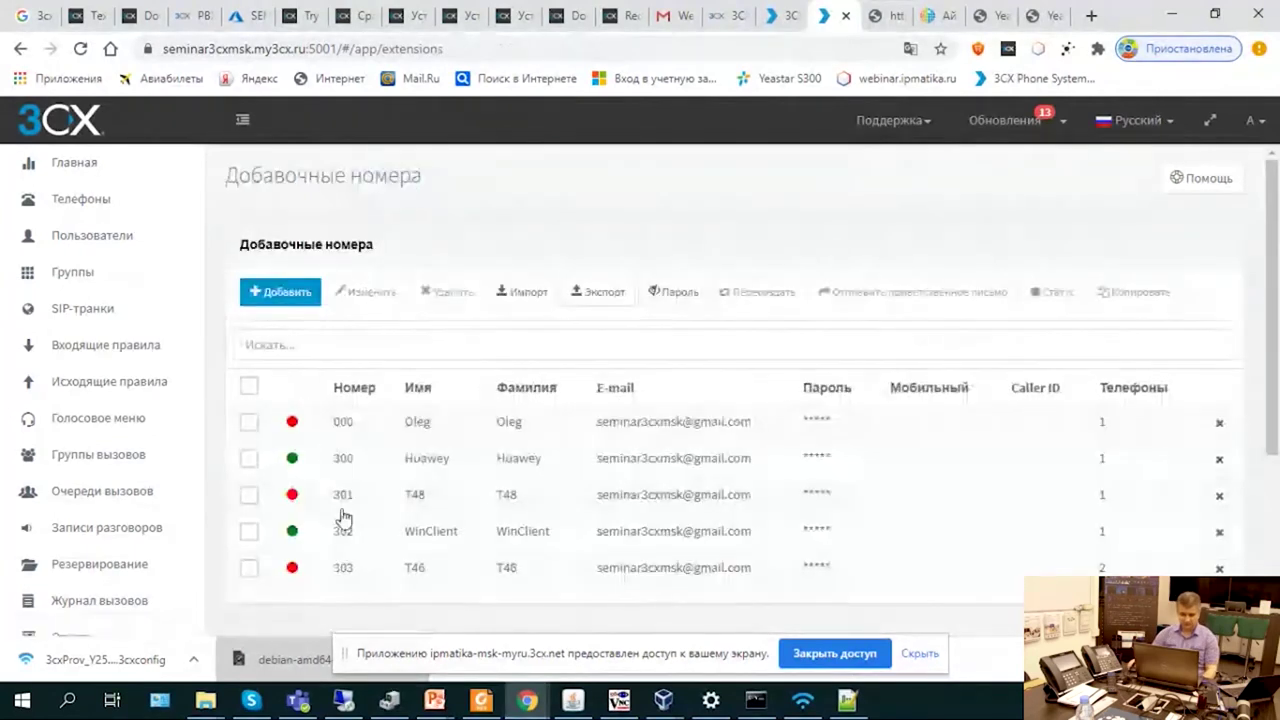
Step: Start adding a phone to extension 301 and choose the Yealink T48S model
double_click(349, 500)
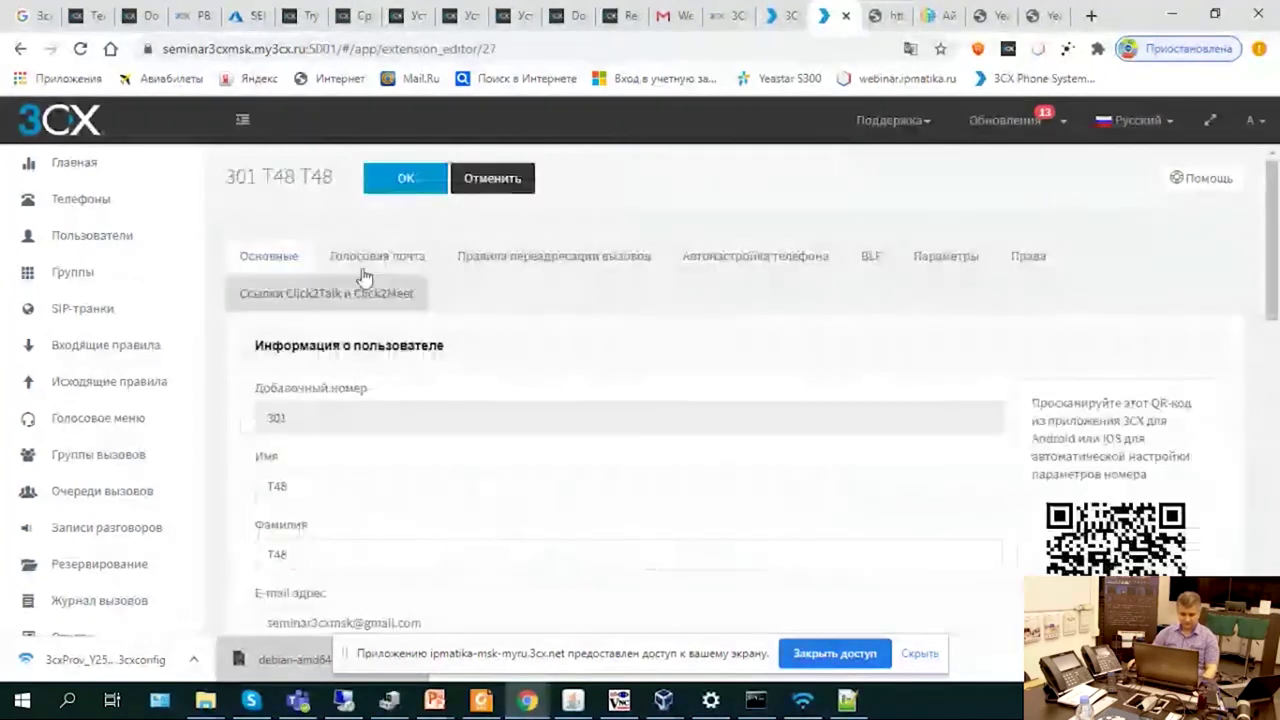
left_click(706, 258)
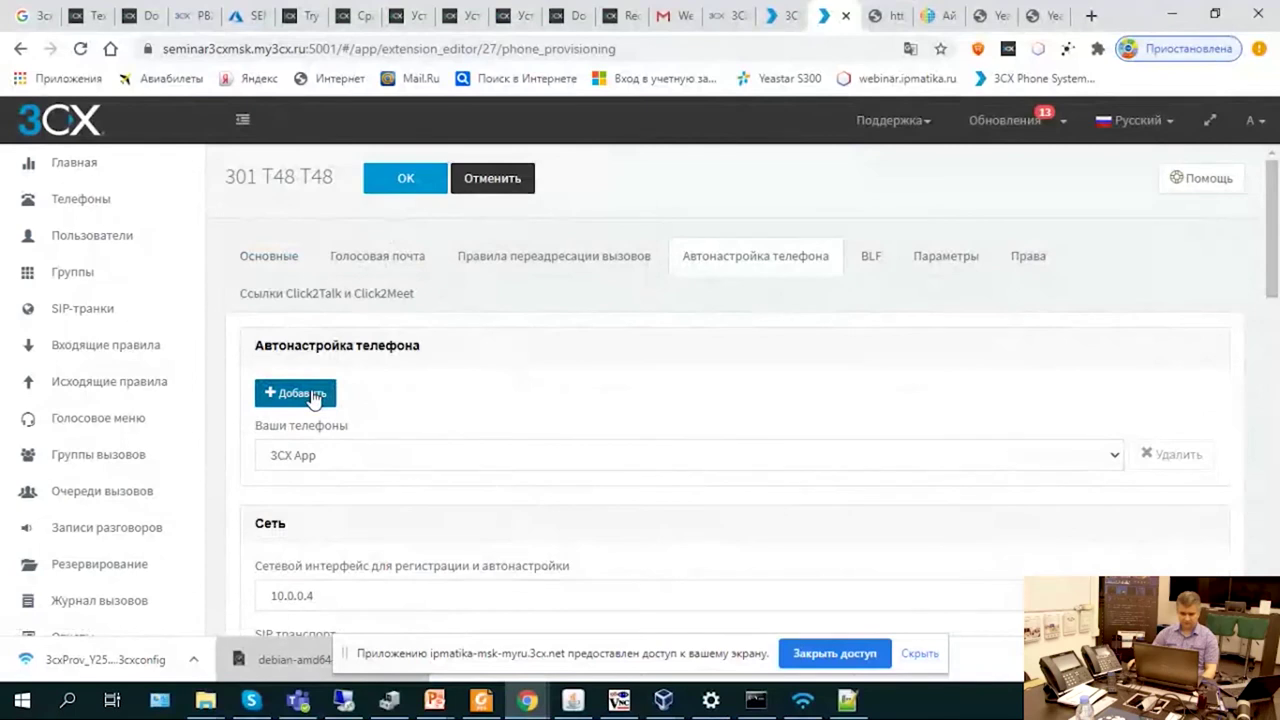
left_click(311, 400)
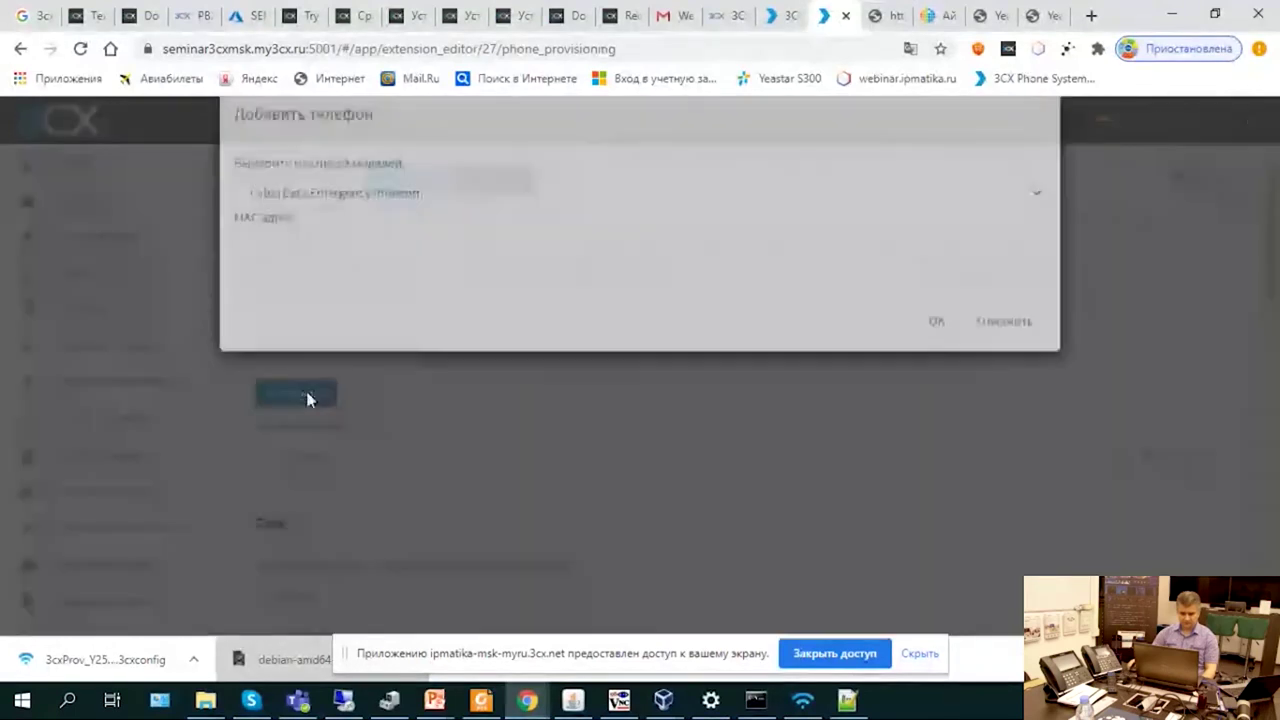
left_click(467, 234)
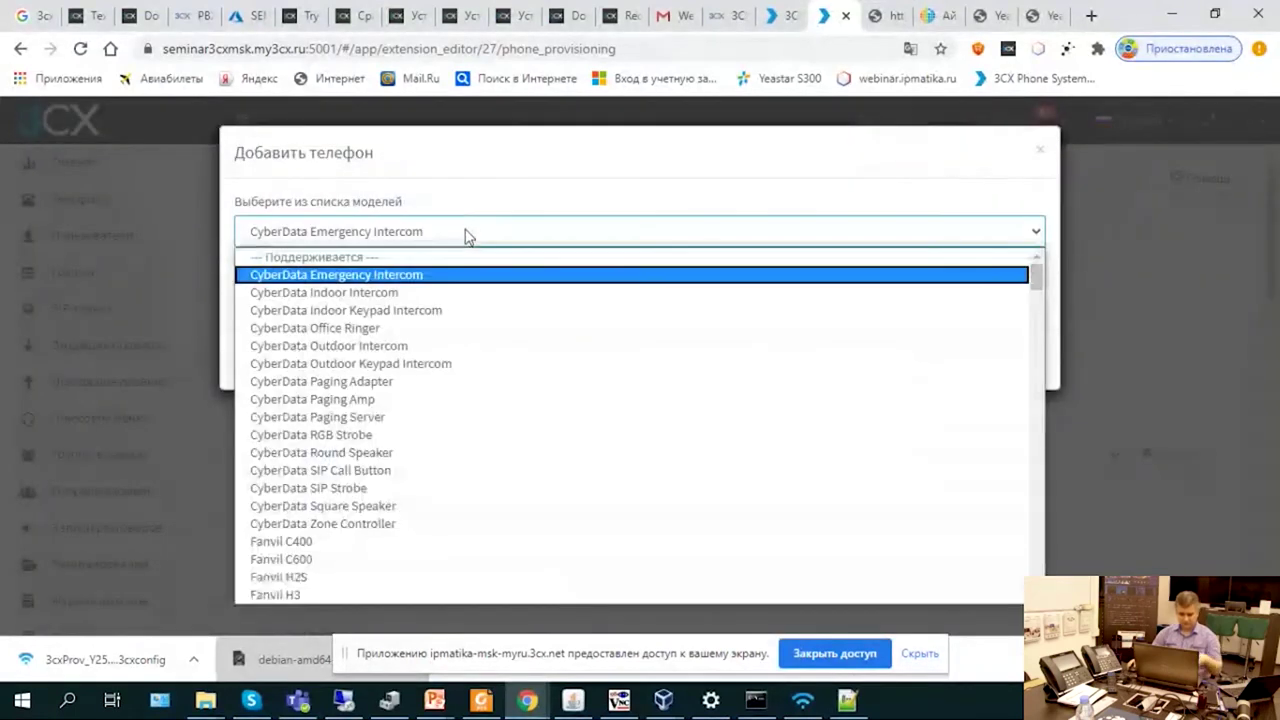
scroll(437, 457, "down", 20)
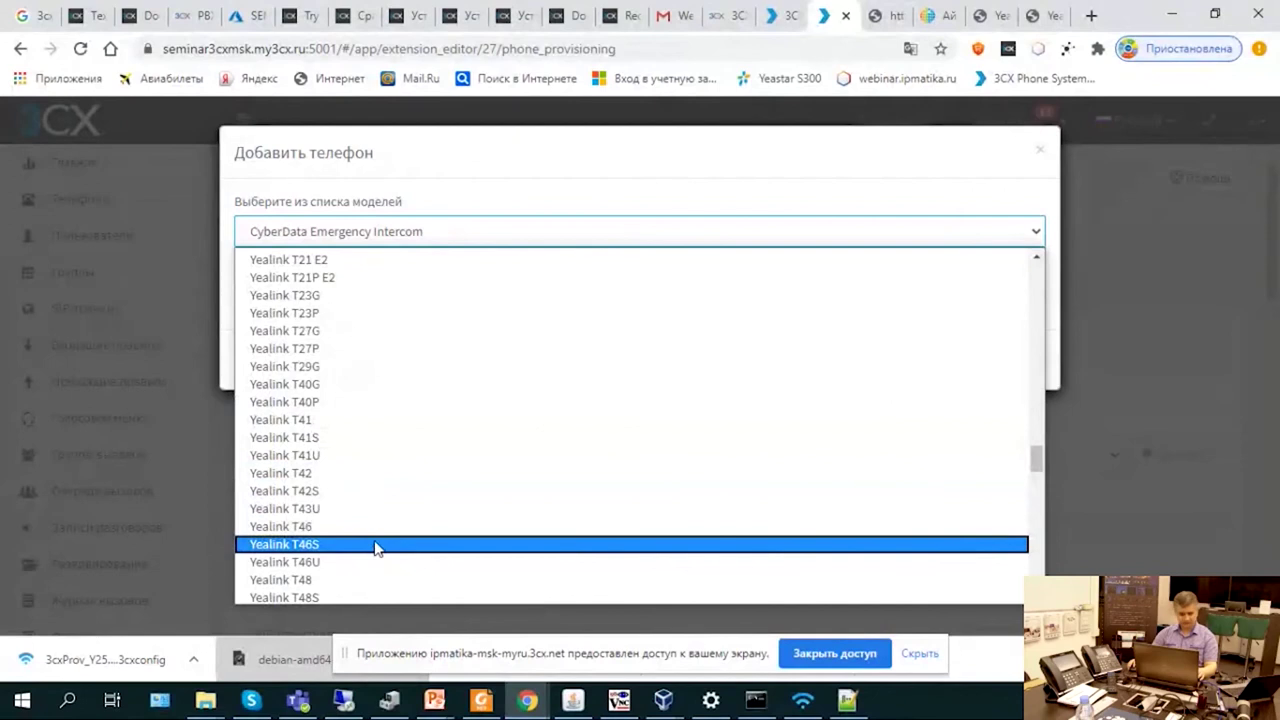
scroll(376, 548, "down", 3)
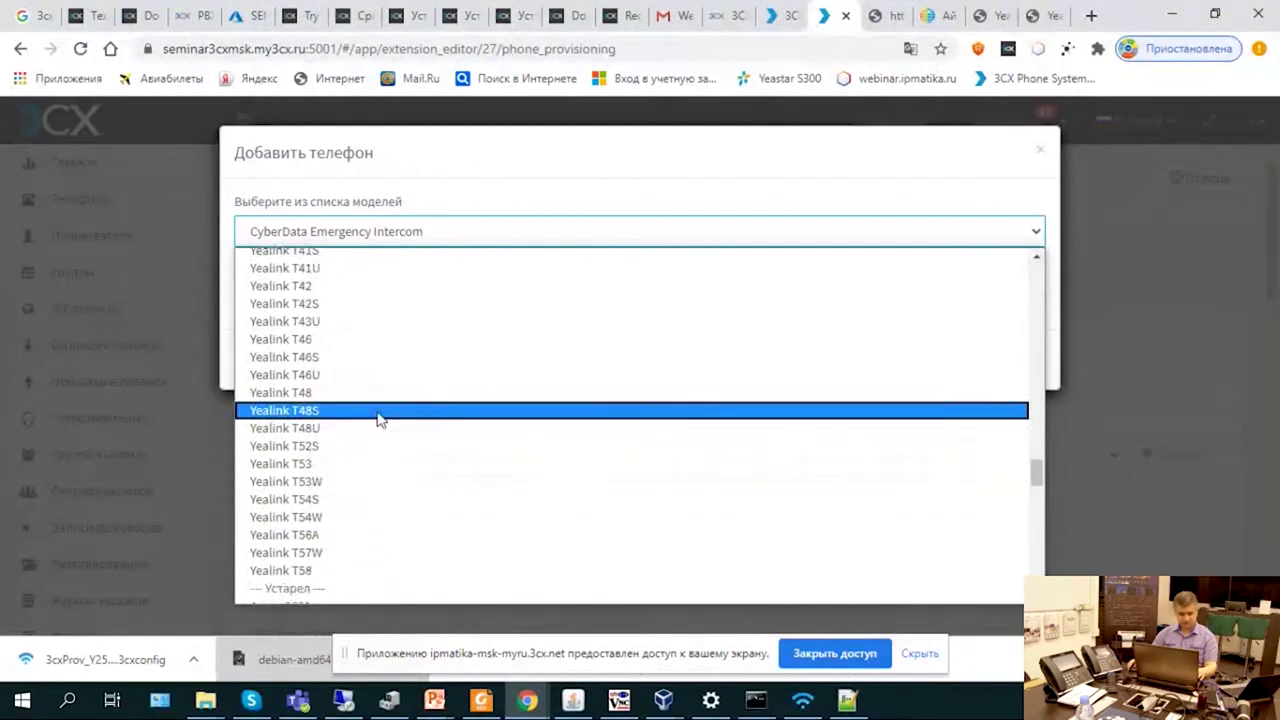
left_click(380, 412)
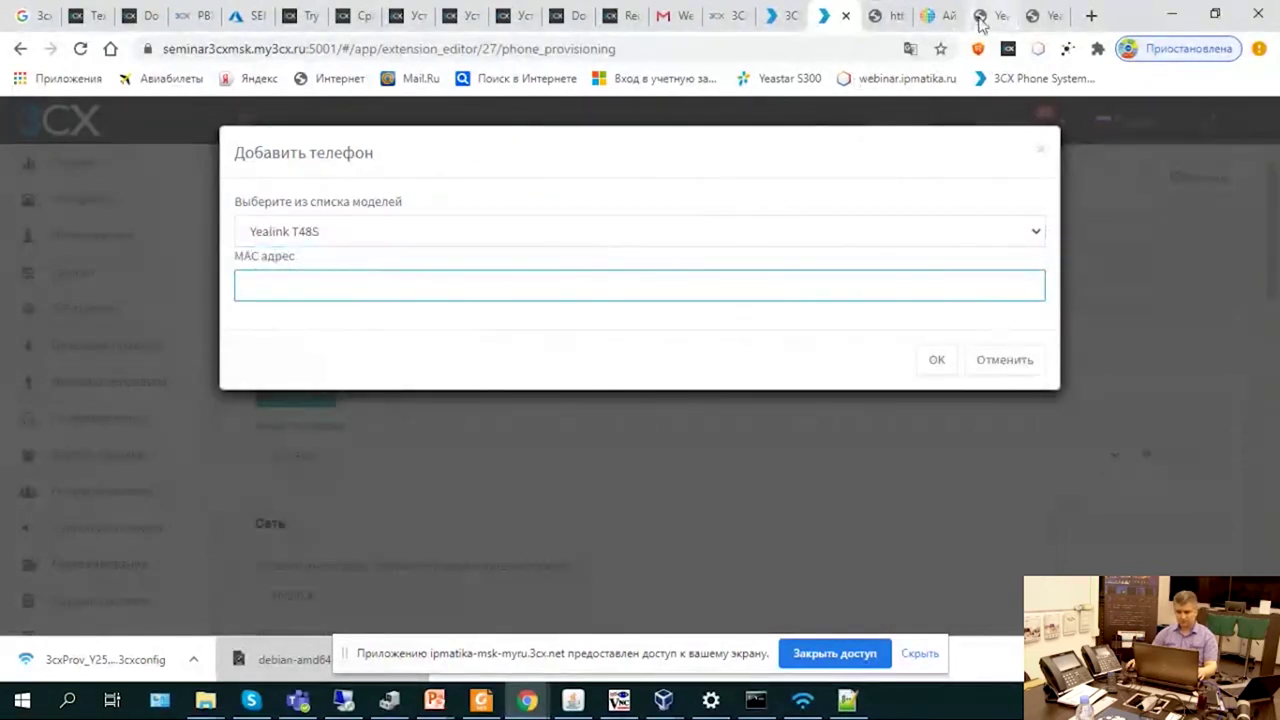
Step: Paste the T48S phone's MAC address without colons and confirm adding it
left_click(980, 16)
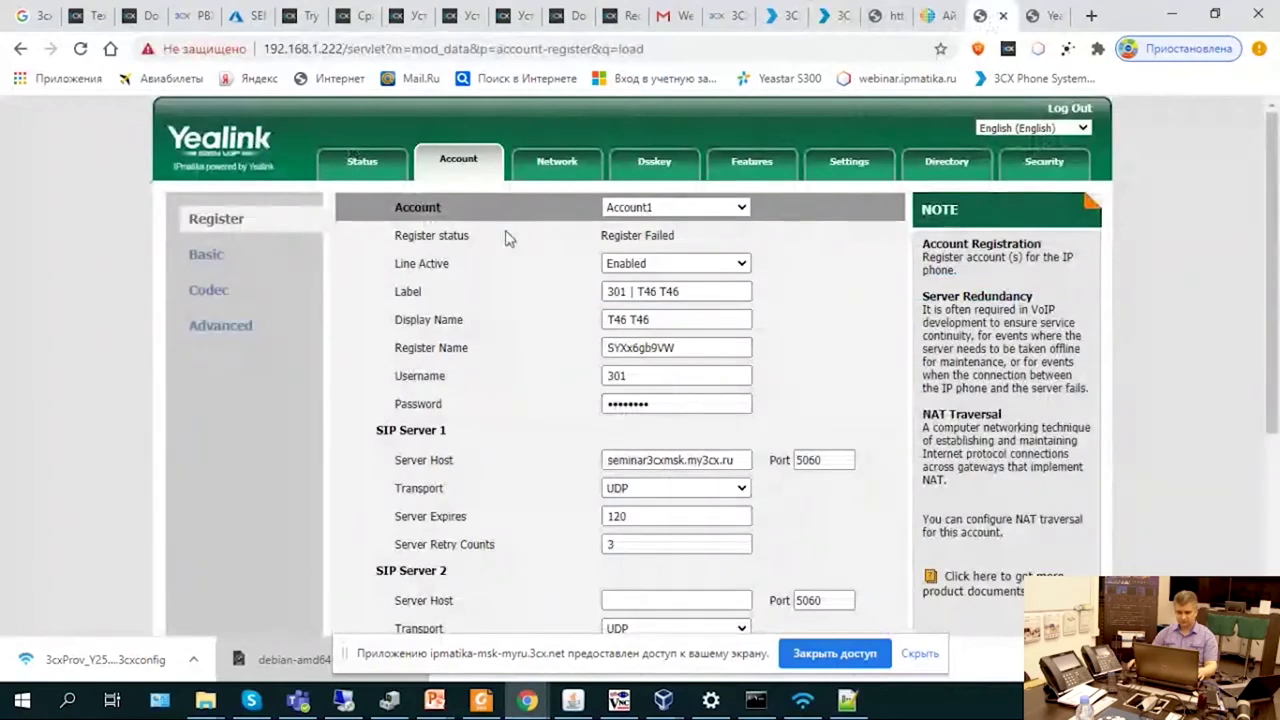
left_click(363, 163)
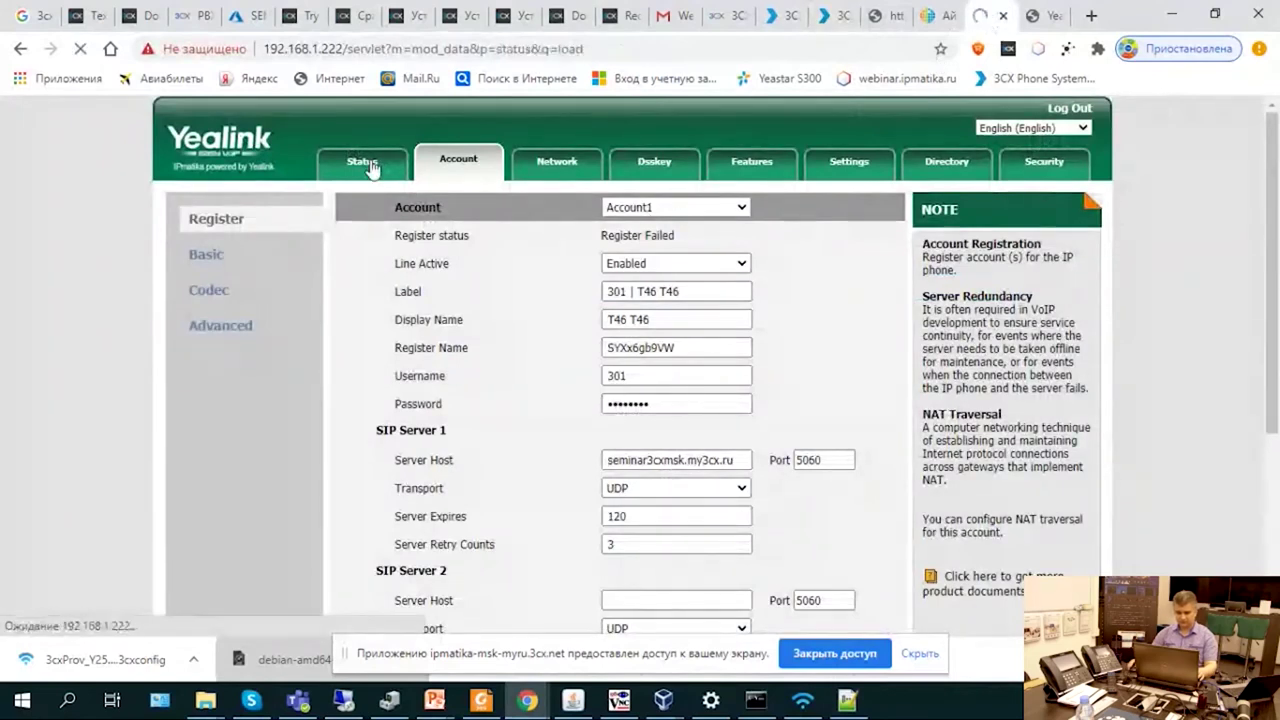
key("ctrl+shift+Tab")
key("ctrl+shift+Tab")
key("ctrl+shift+Tab")
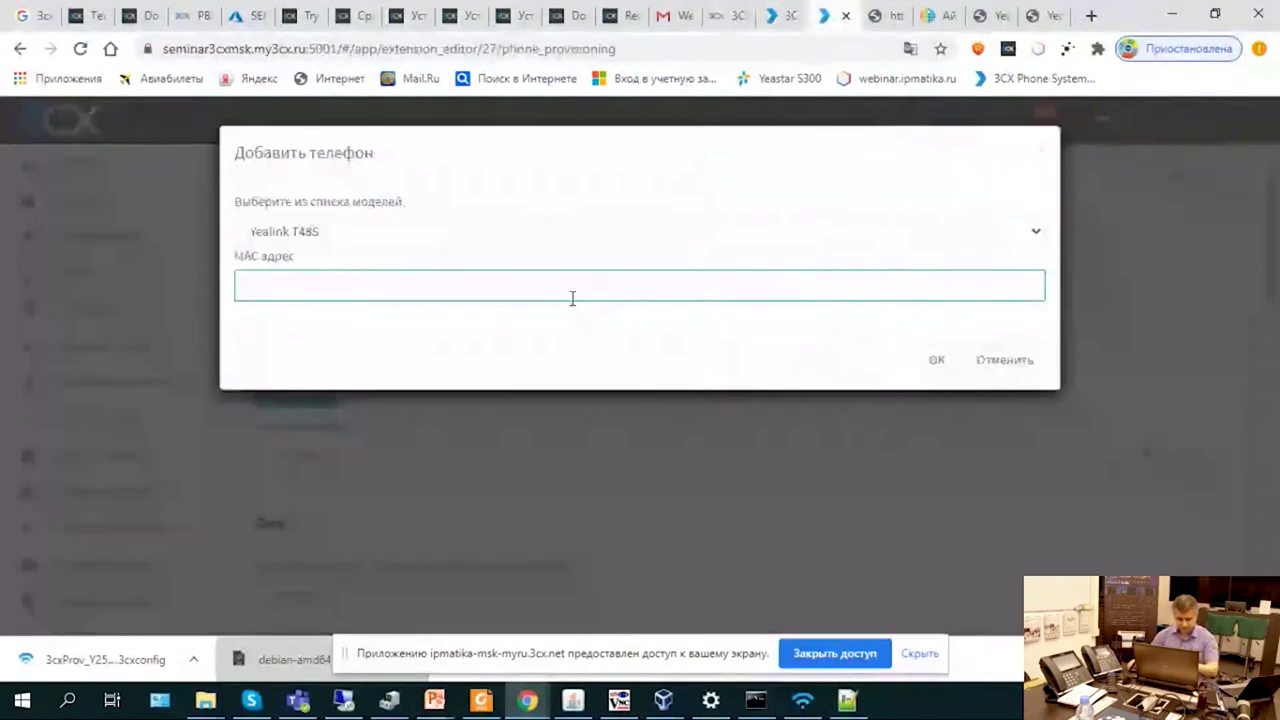
type("80:5E:C0:0A:A0:E6")
left_click(267, 289)
key("BackSpace")
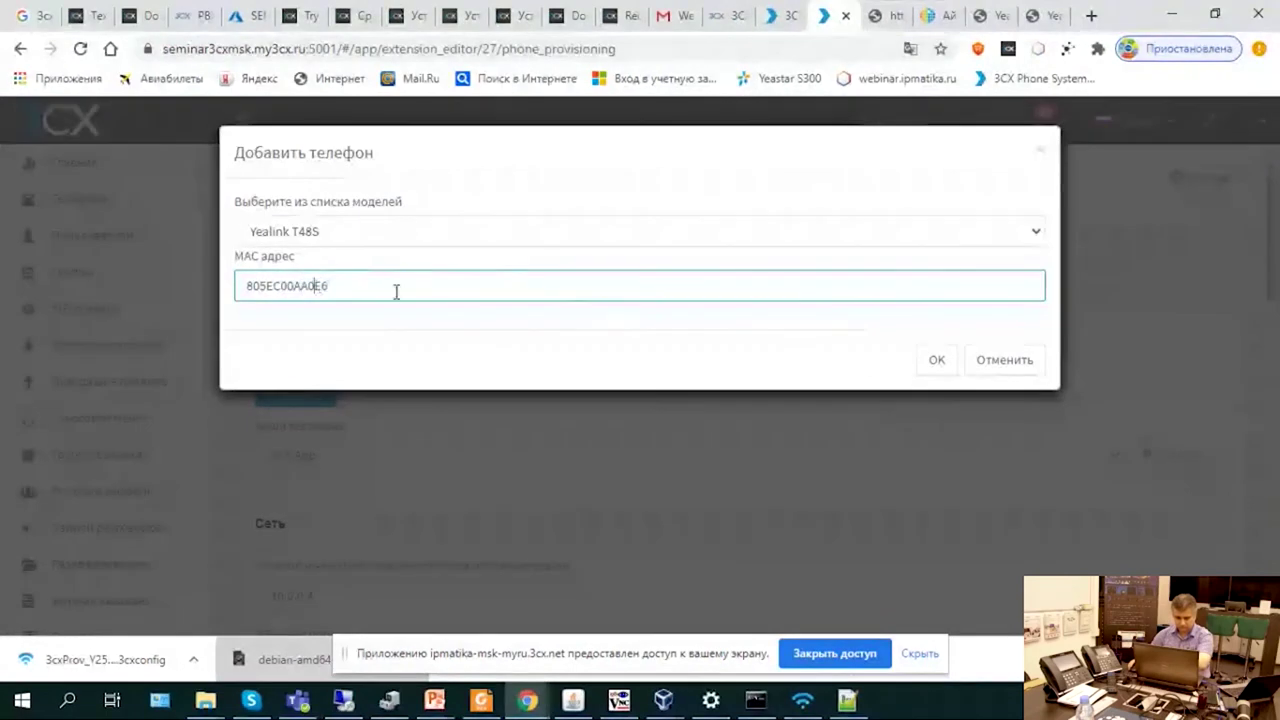
left_click(941, 360)
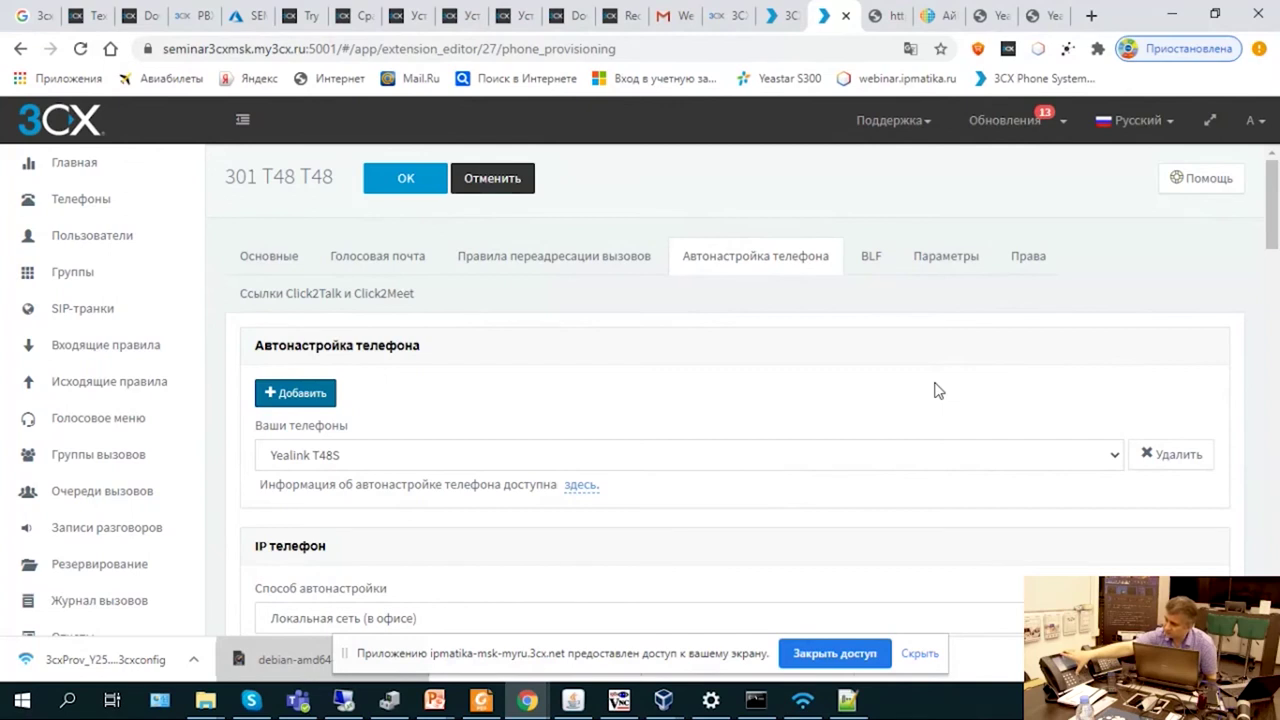
key("ctrl+Tab")
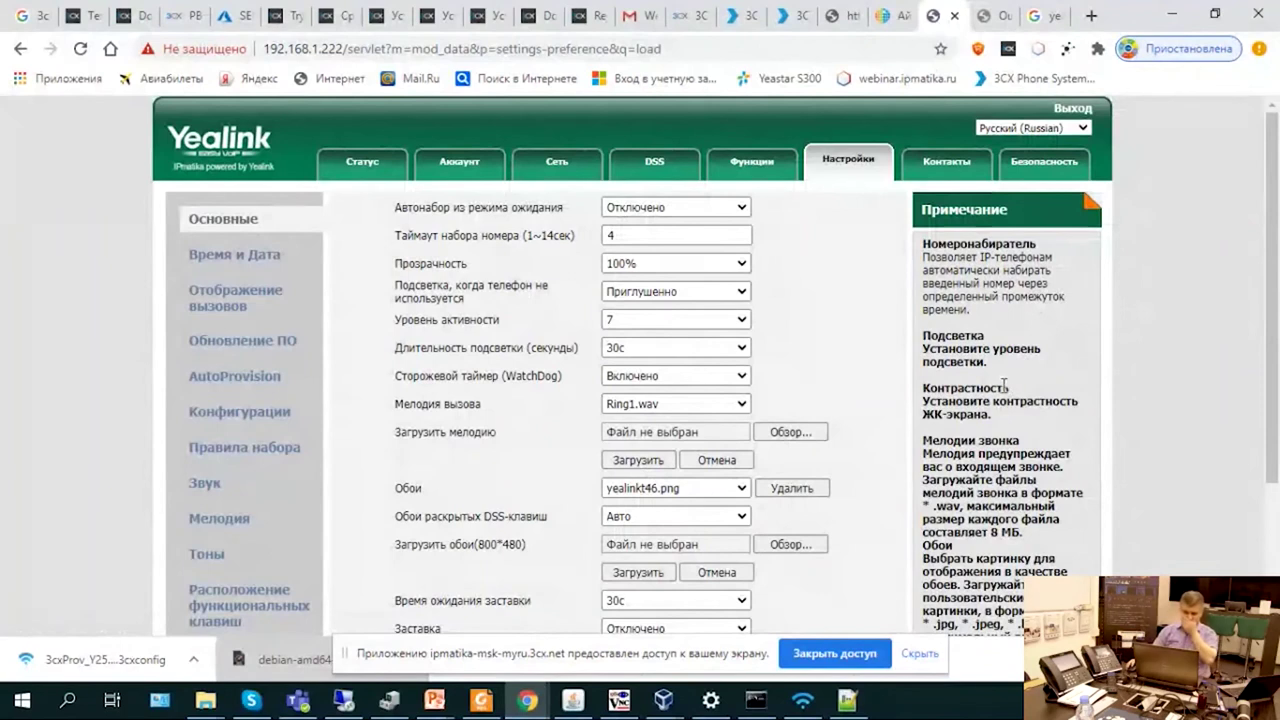
Step: Factory-reset the Yealink phone at 192.168.1.222 via Обновление ПО > Сброс настроек
scroll(879, 466, "down", 1)
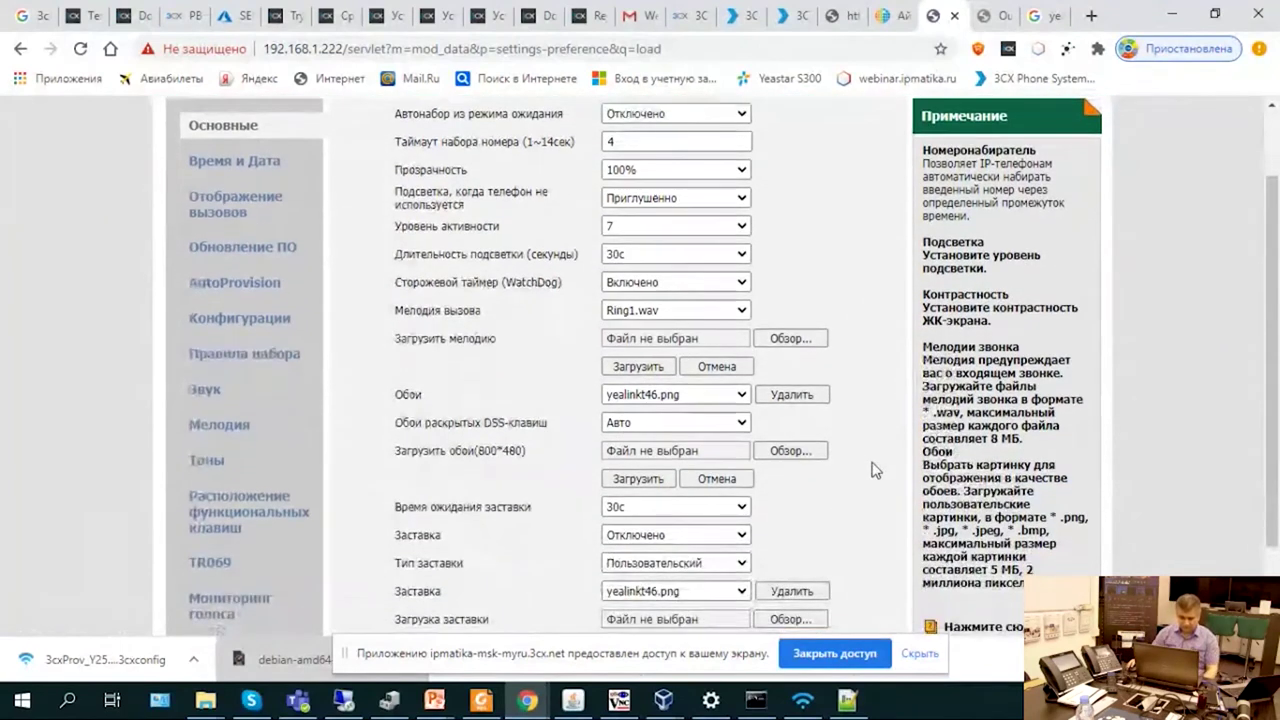
scroll(876, 469, "down", 1)
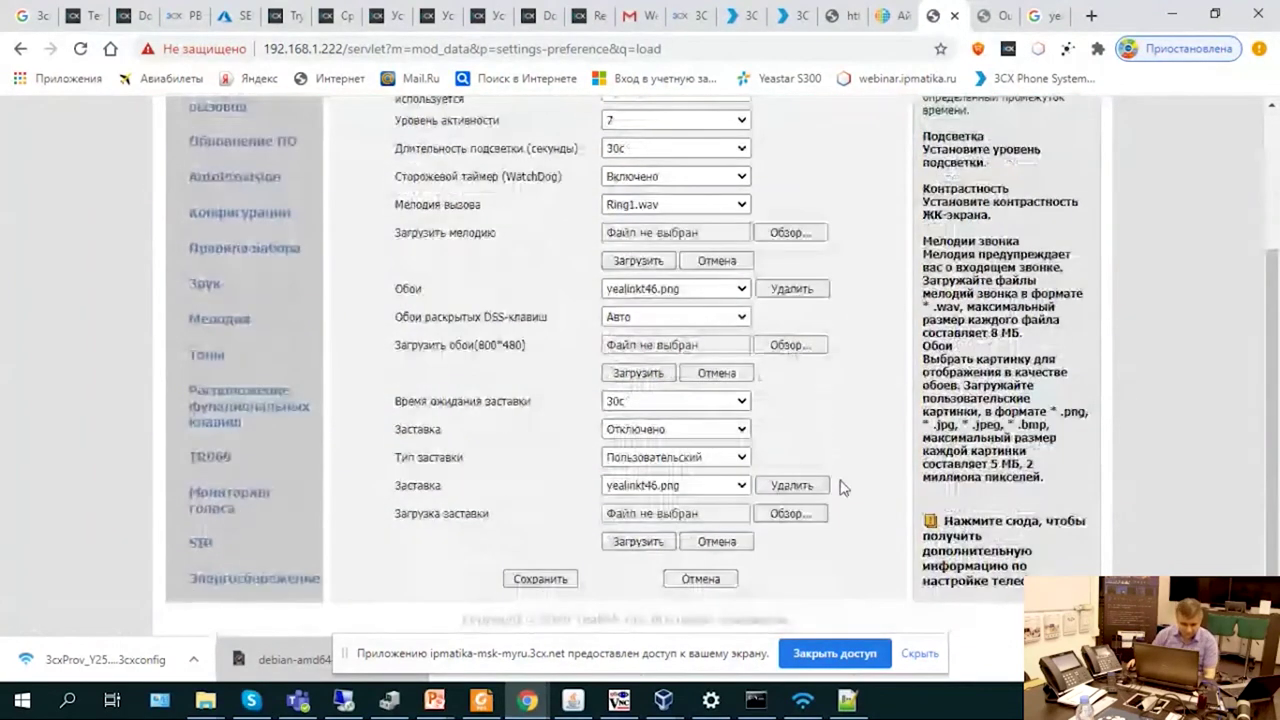
scroll(829, 484, "up", 3)
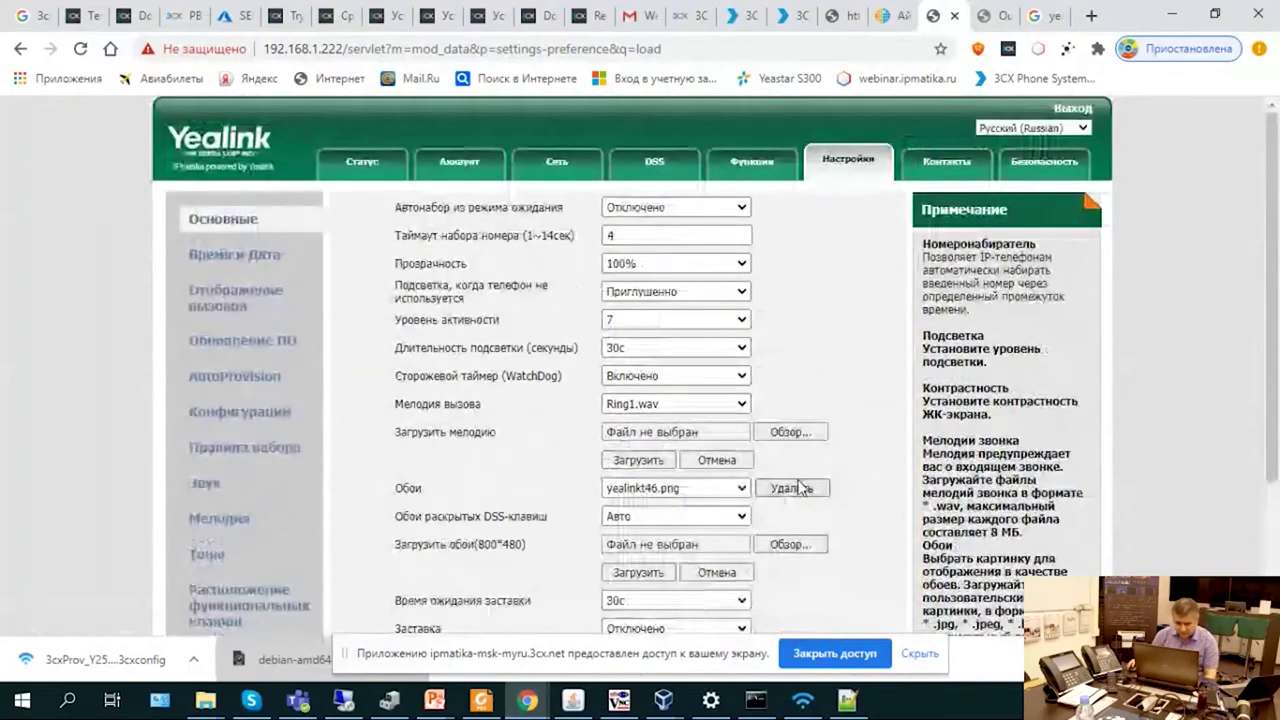
scroll(800, 488, "down", 1)
scroll(795, 486, "down", 1)
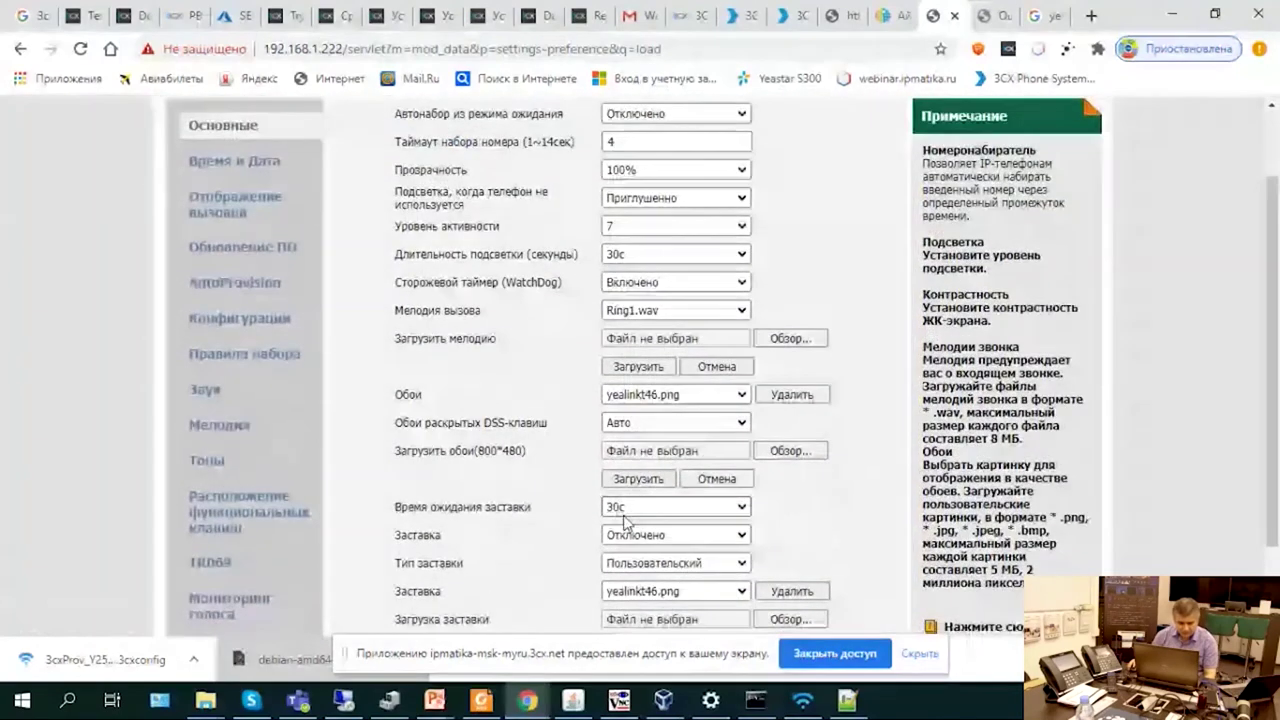
scroll(600, 525, "down", 1)
scroll(377, 541, "up", 2)
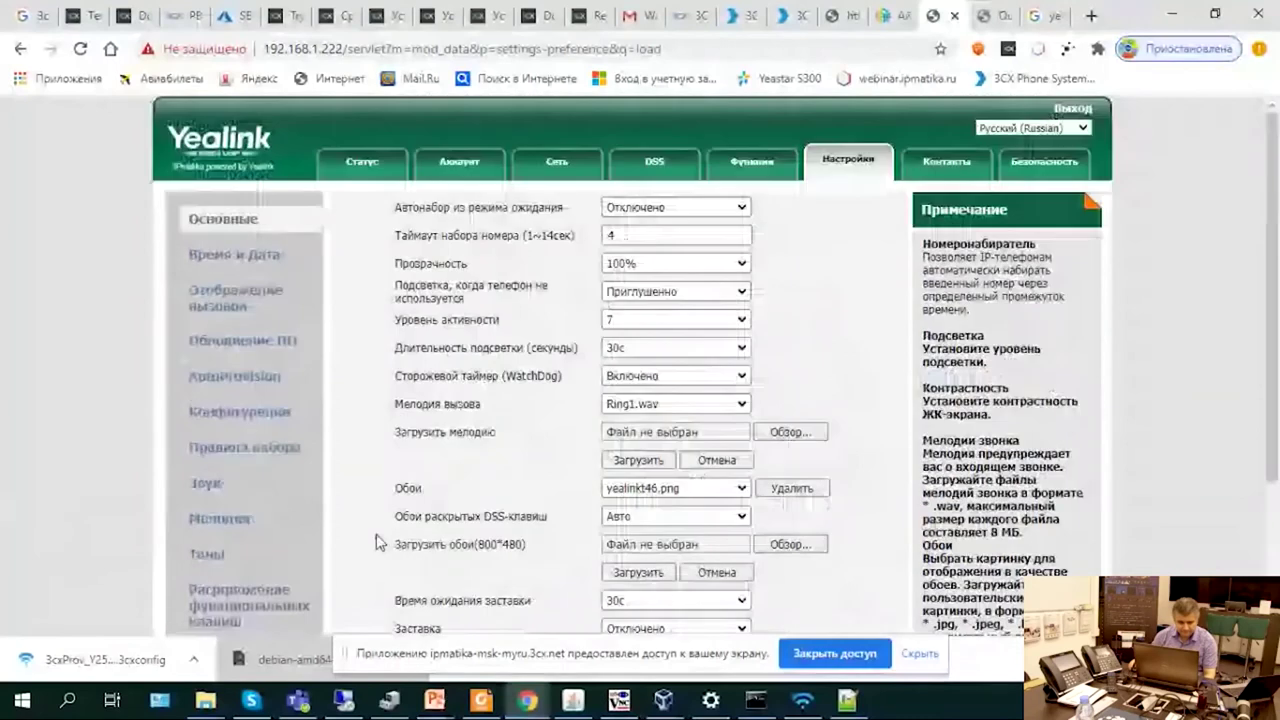
left_click(268, 343)
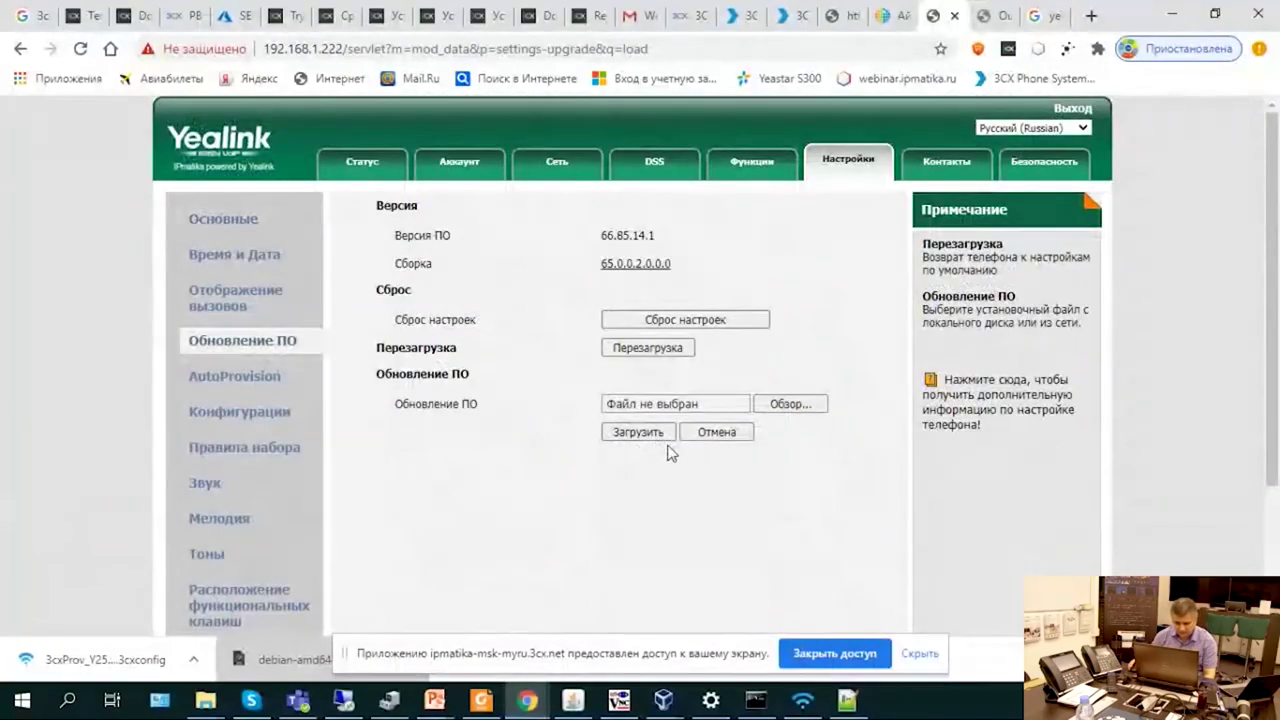
left_click(702, 325)
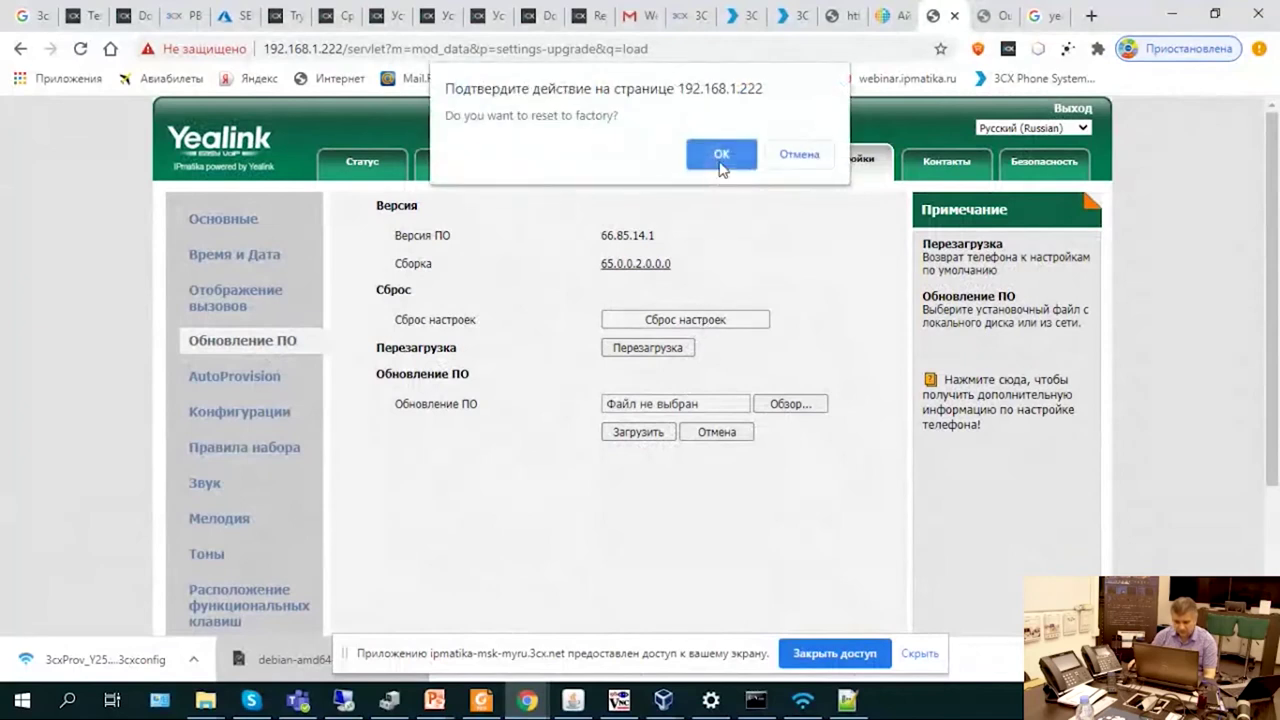
left_click(721, 158)
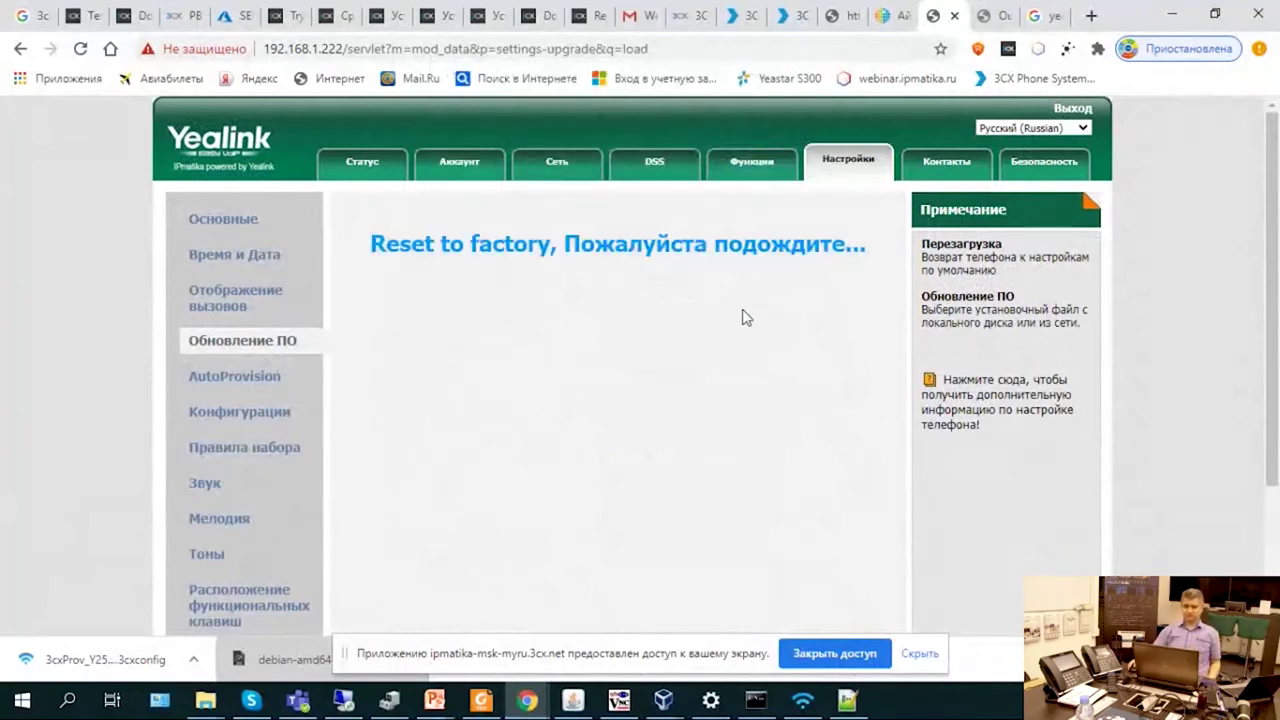
left_click(788, 15)
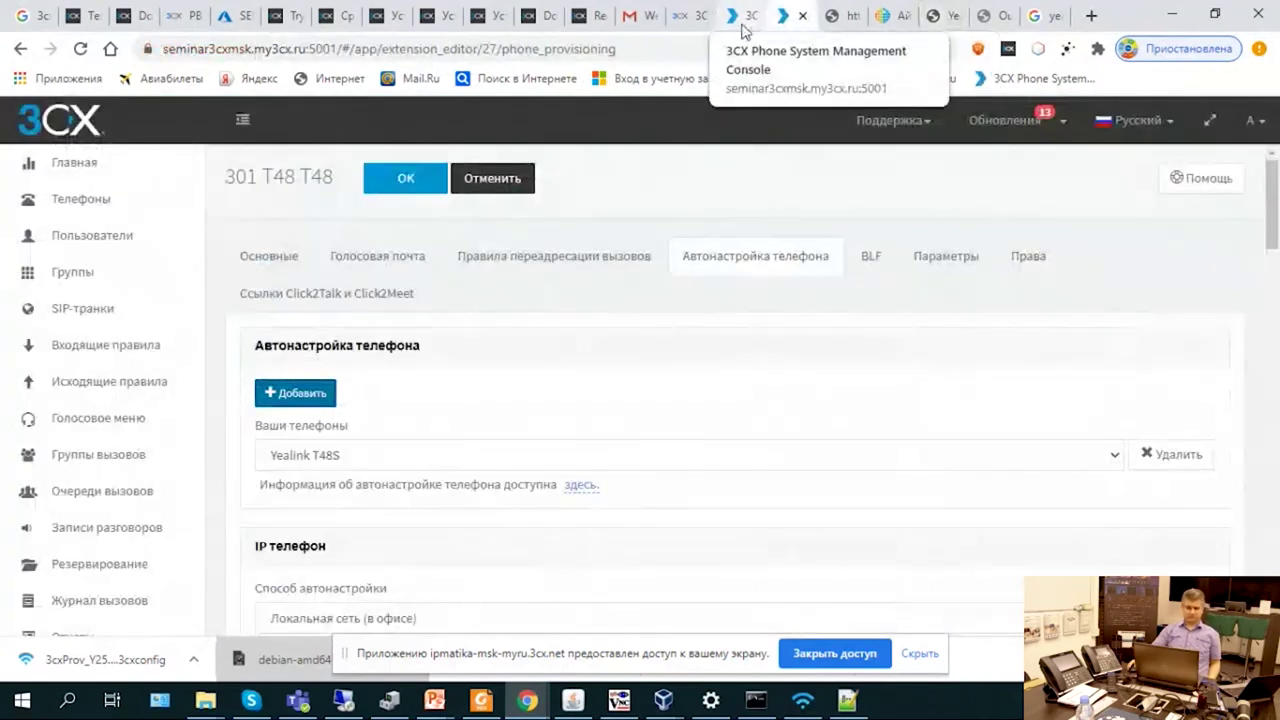
Step: Show the Телефоны page in the 3CX console and reload it
left_click(742, 26)
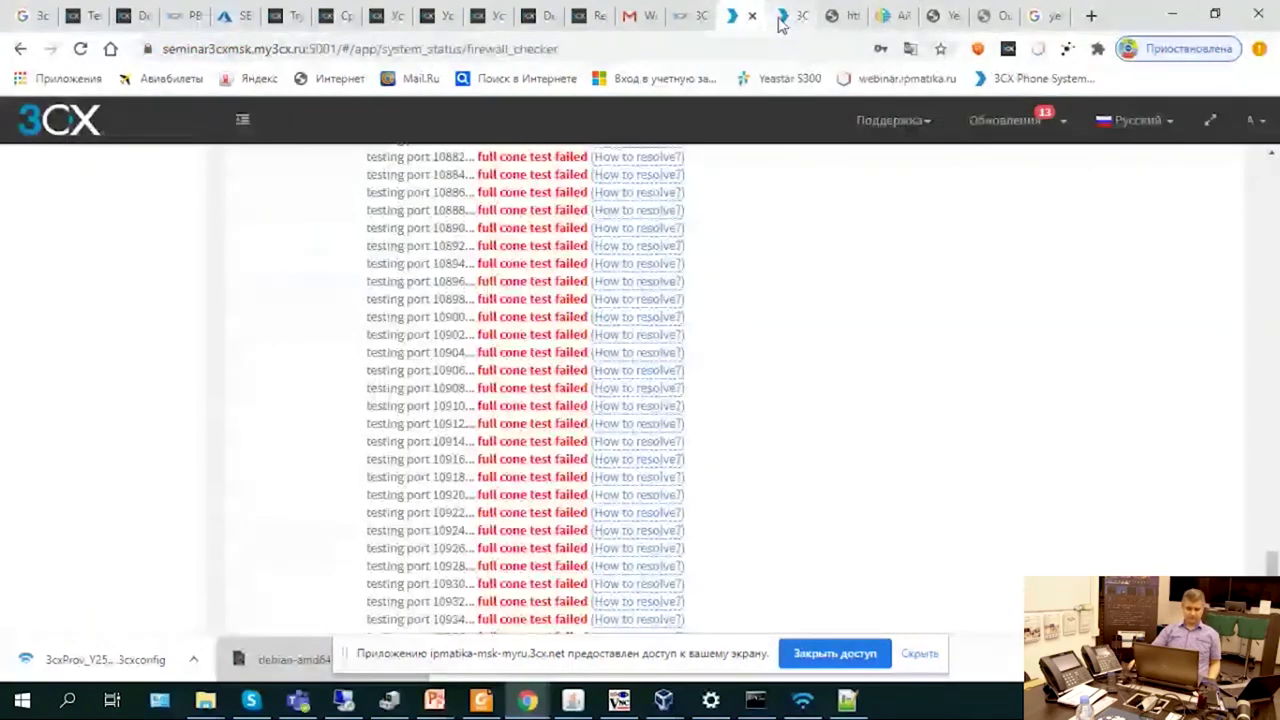
left_click(781, 22)
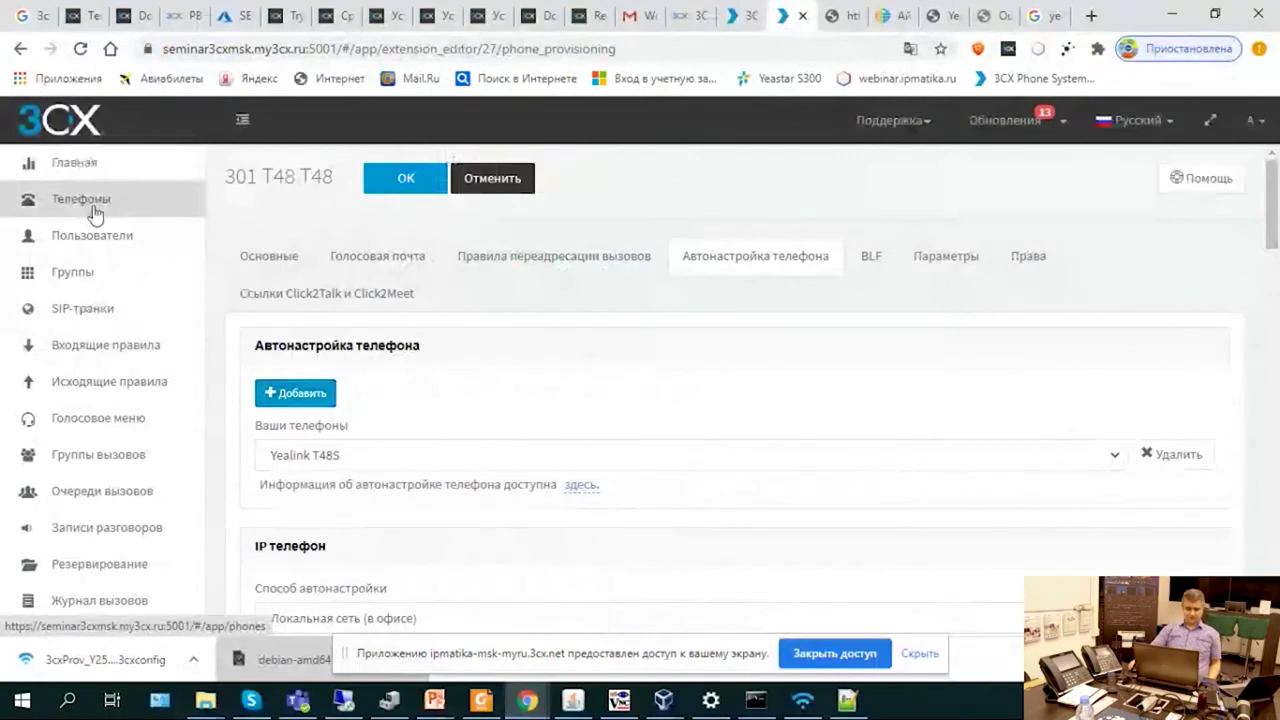
left_click(93, 210)
scroll(806, 523, "down", 3)
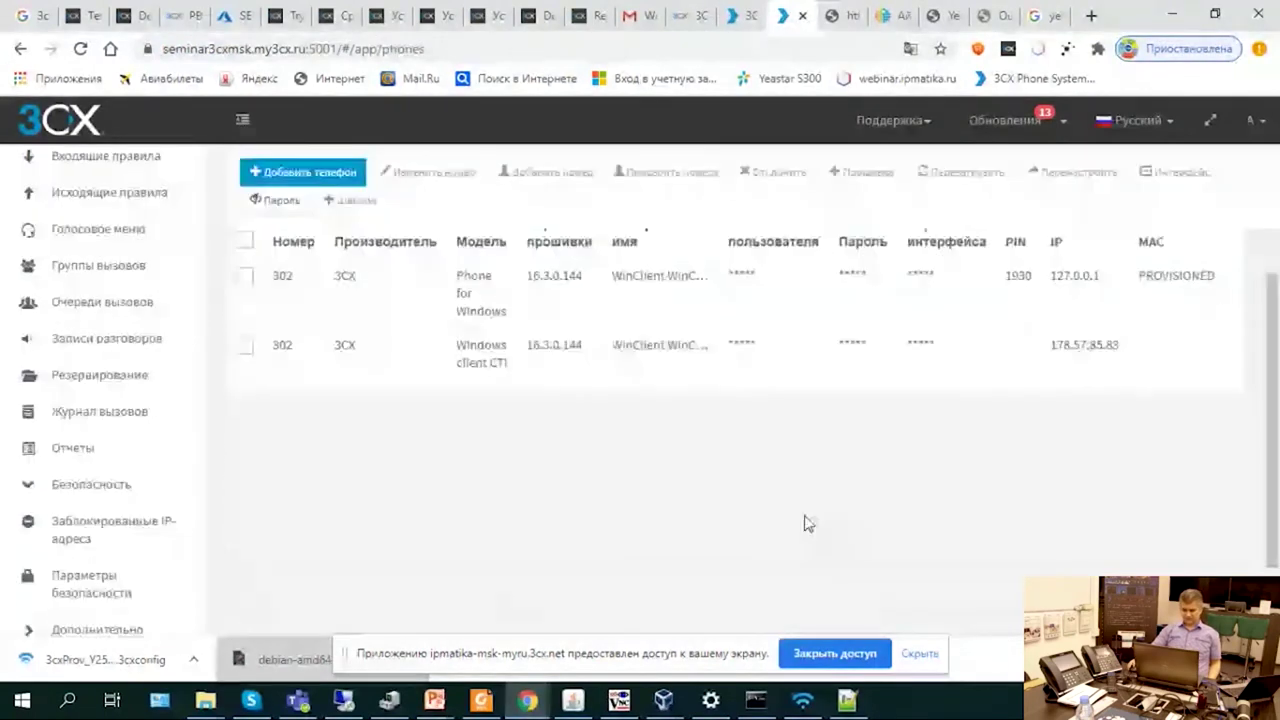
scroll(808, 523, "up", 3)
left_click(80, 49)
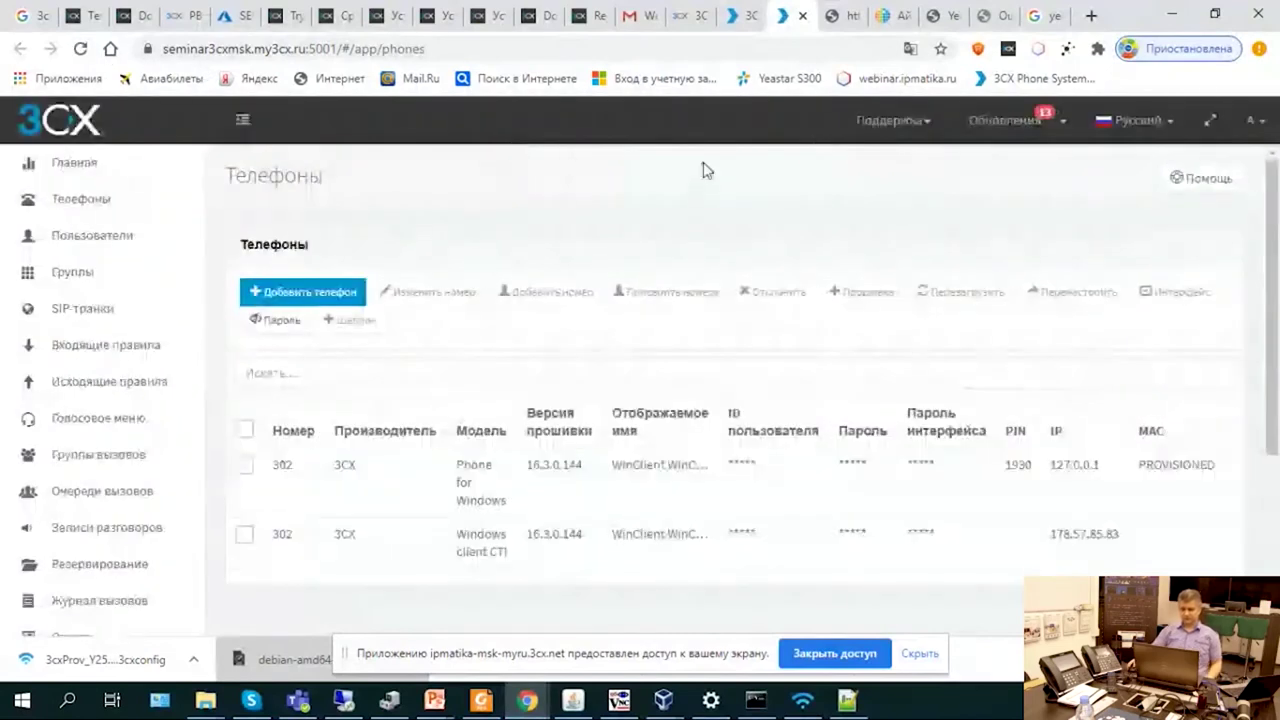
Step: Open the phone at 192.168.1.180 past the certificate warning, then refresh the Phones list twice
left_click(940, 15)
left_click(990, 15)
left_click(460, 568)
scroll(490, 537, "down", 1)
left_click(478, 582)
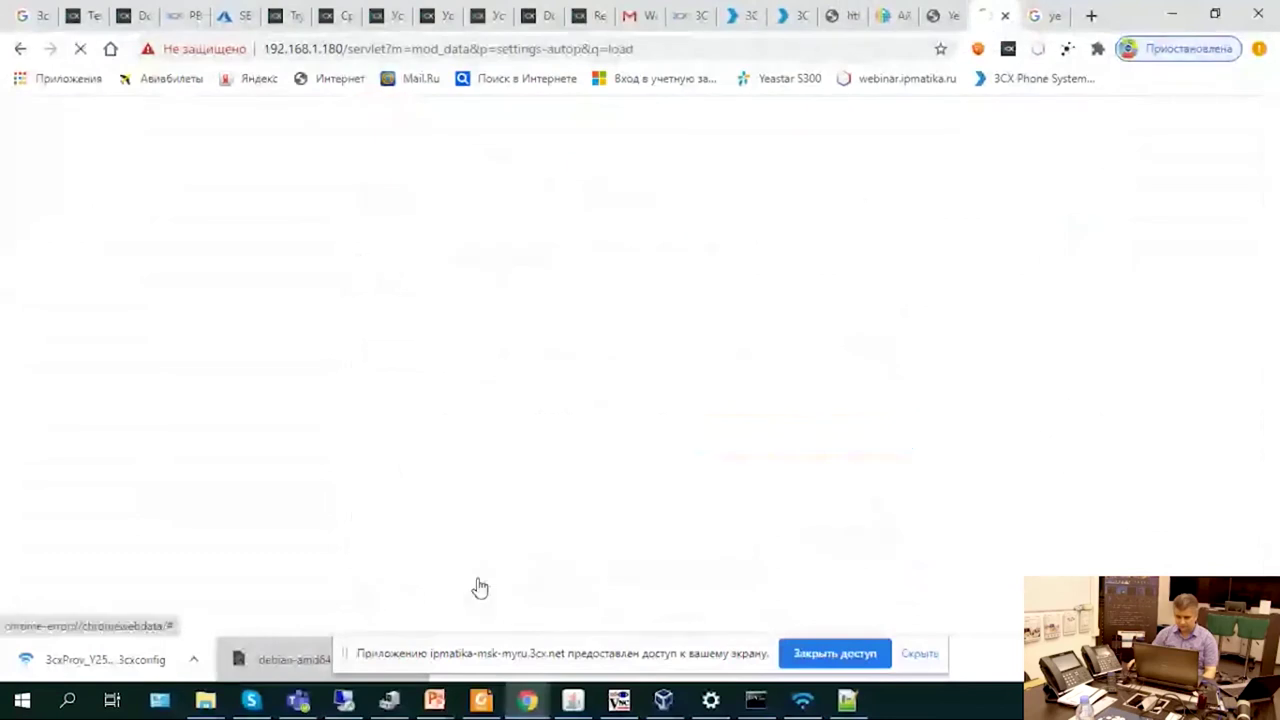
left_click(795, 18)
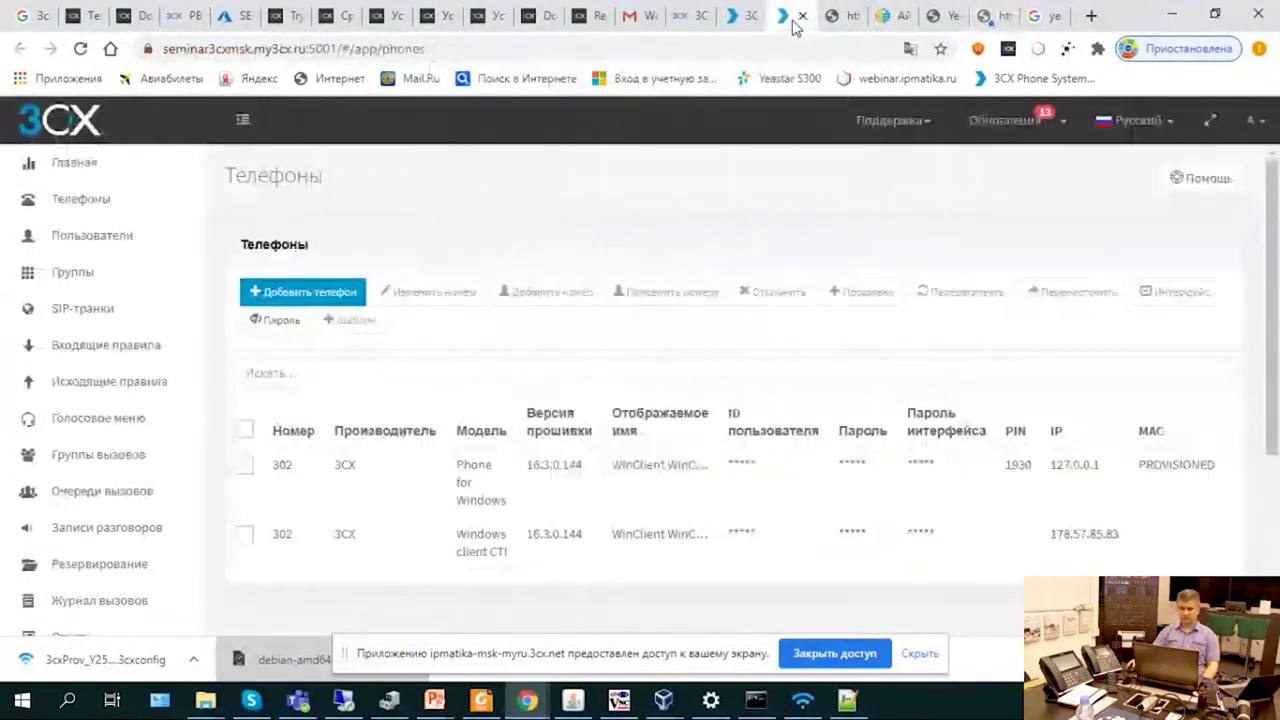
left_click(85, 217)
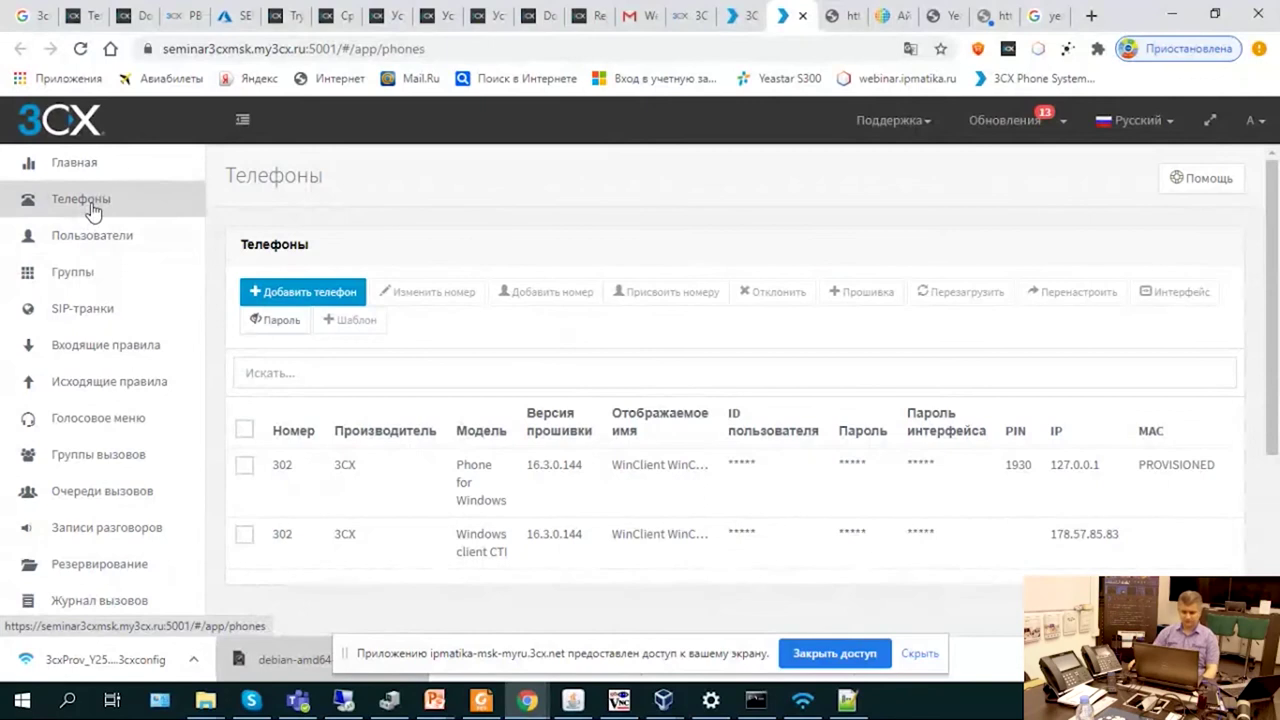
left_click(88, 205)
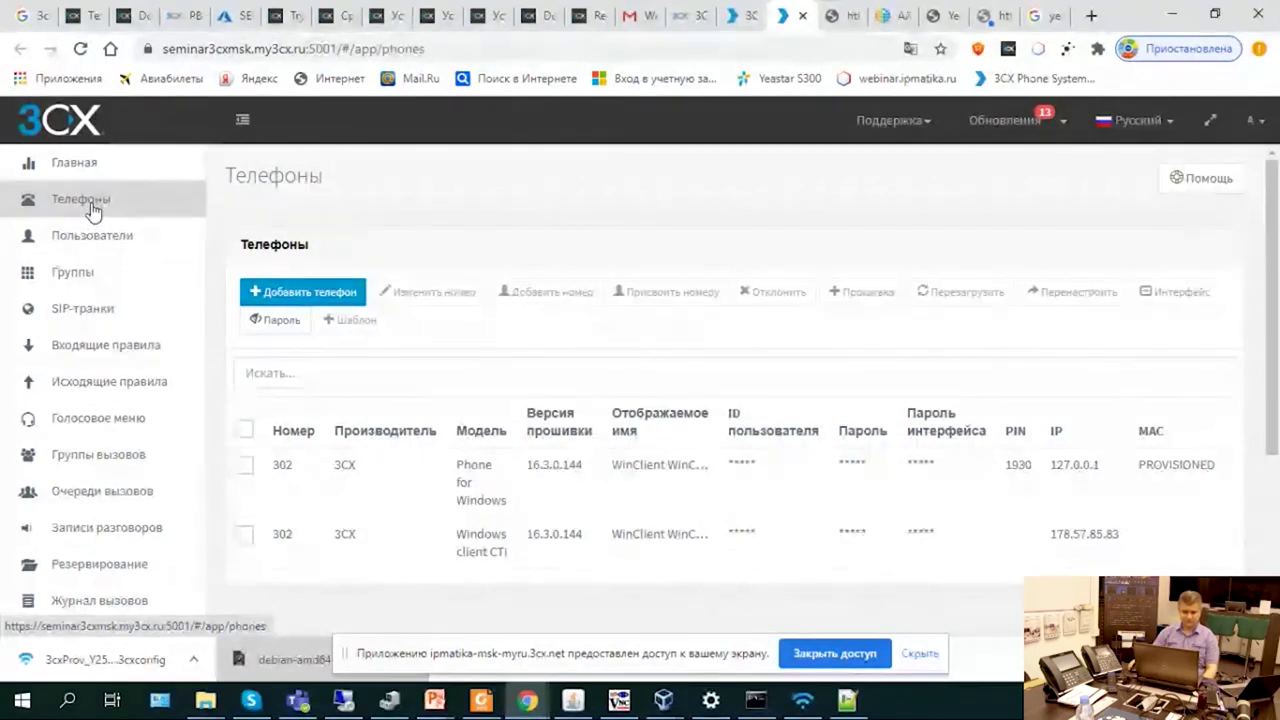
Step: Switch extension 303's Yealink T46S to remote SIP (STUN) provisioning, save, and reopen extension 303
left_click(90, 233)
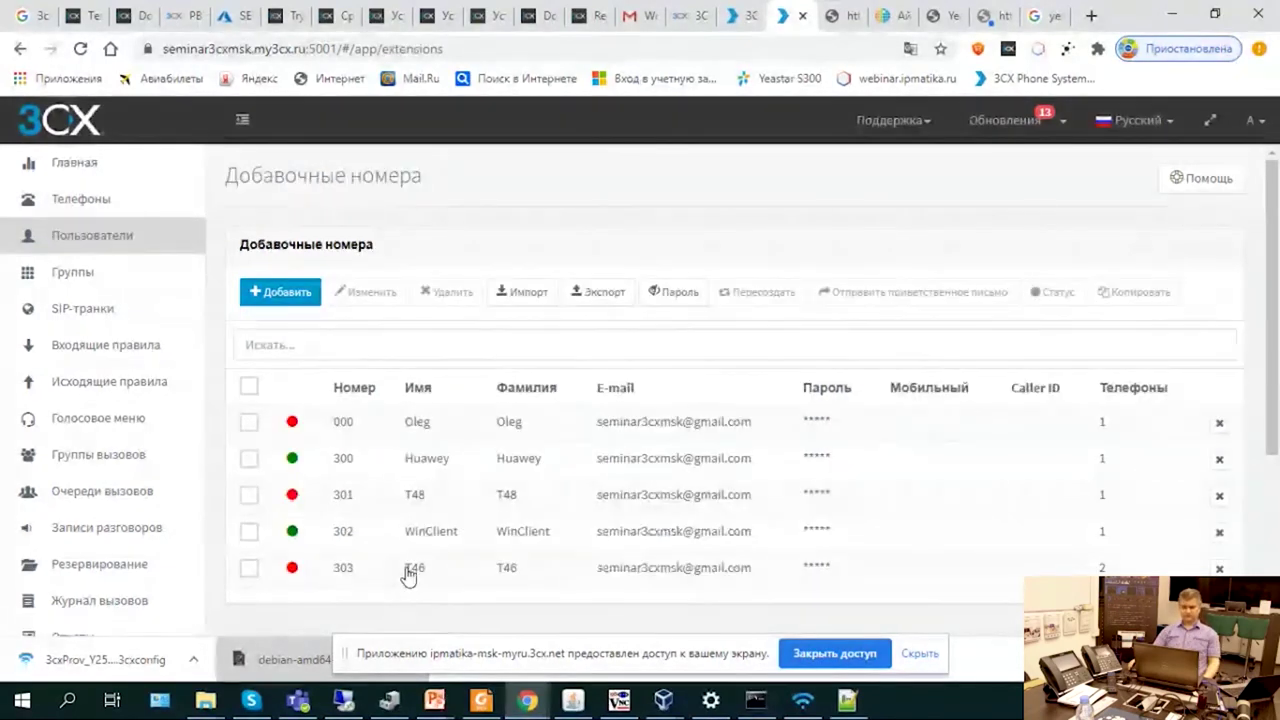
left_click(410, 570)
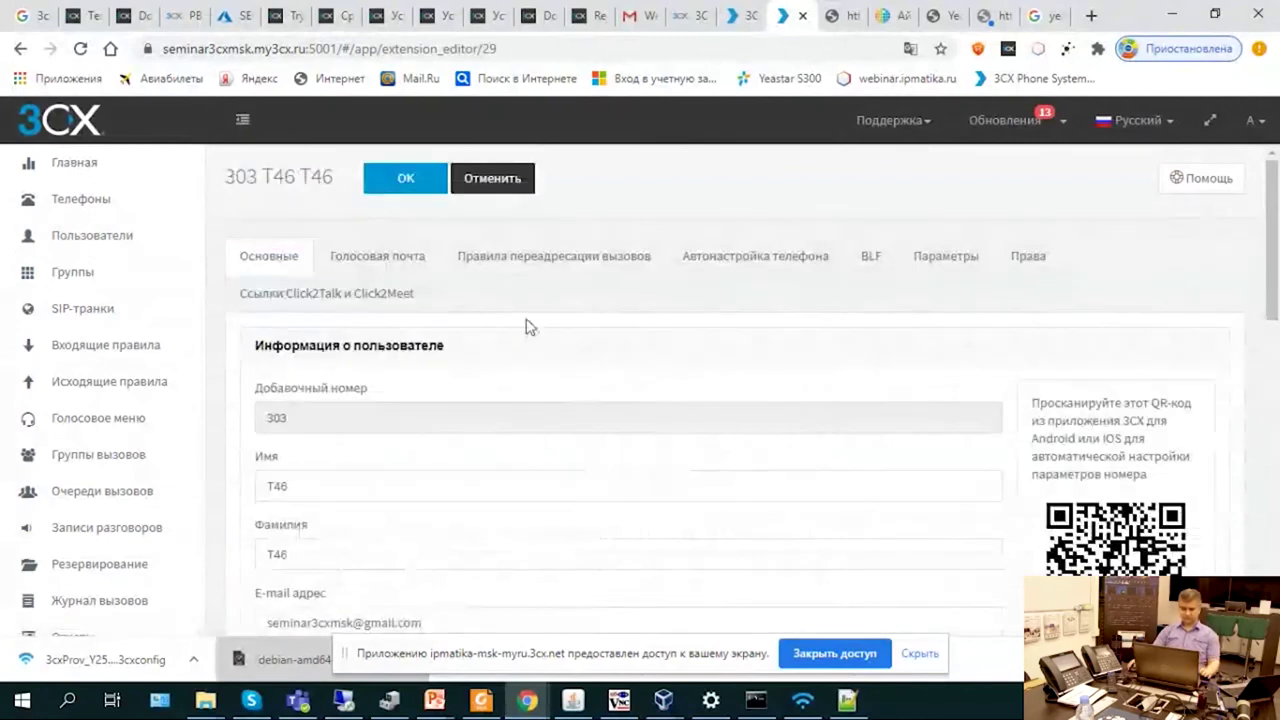
left_click(728, 264)
scroll(728, 263, "down", 5)
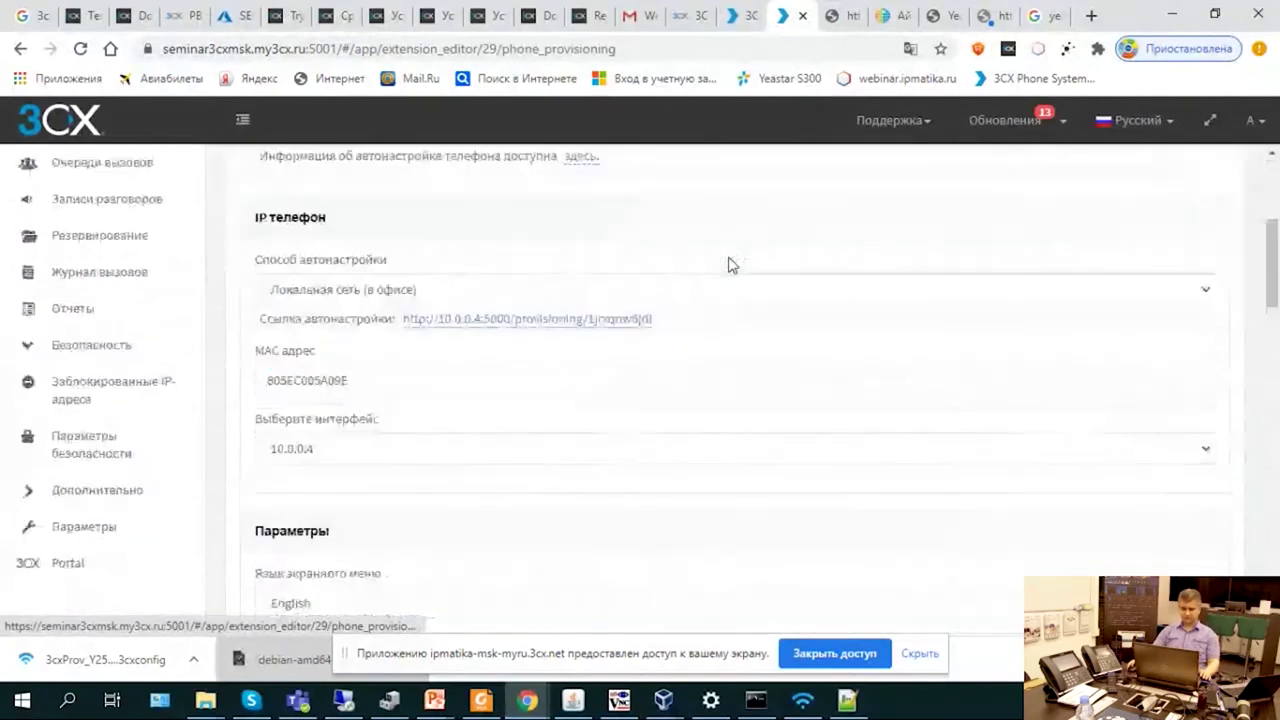
scroll(689, 382, "up", 1)
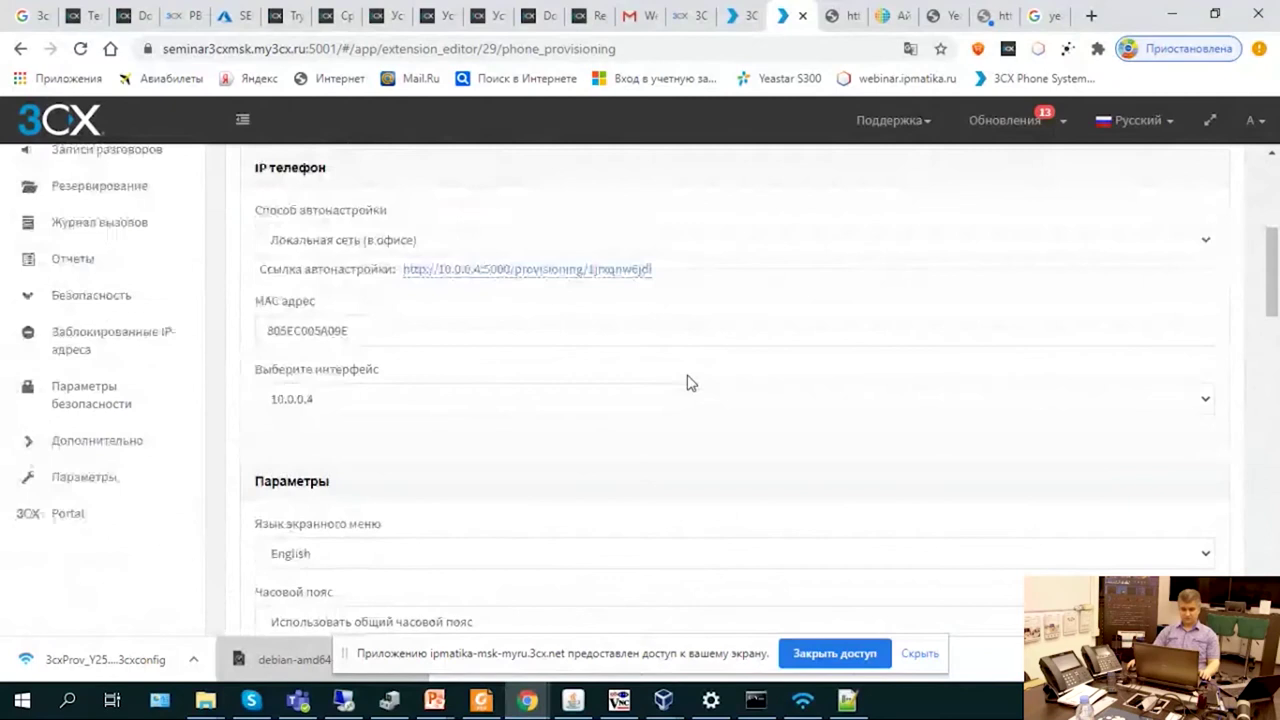
scroll(690, 380, "up", 1)
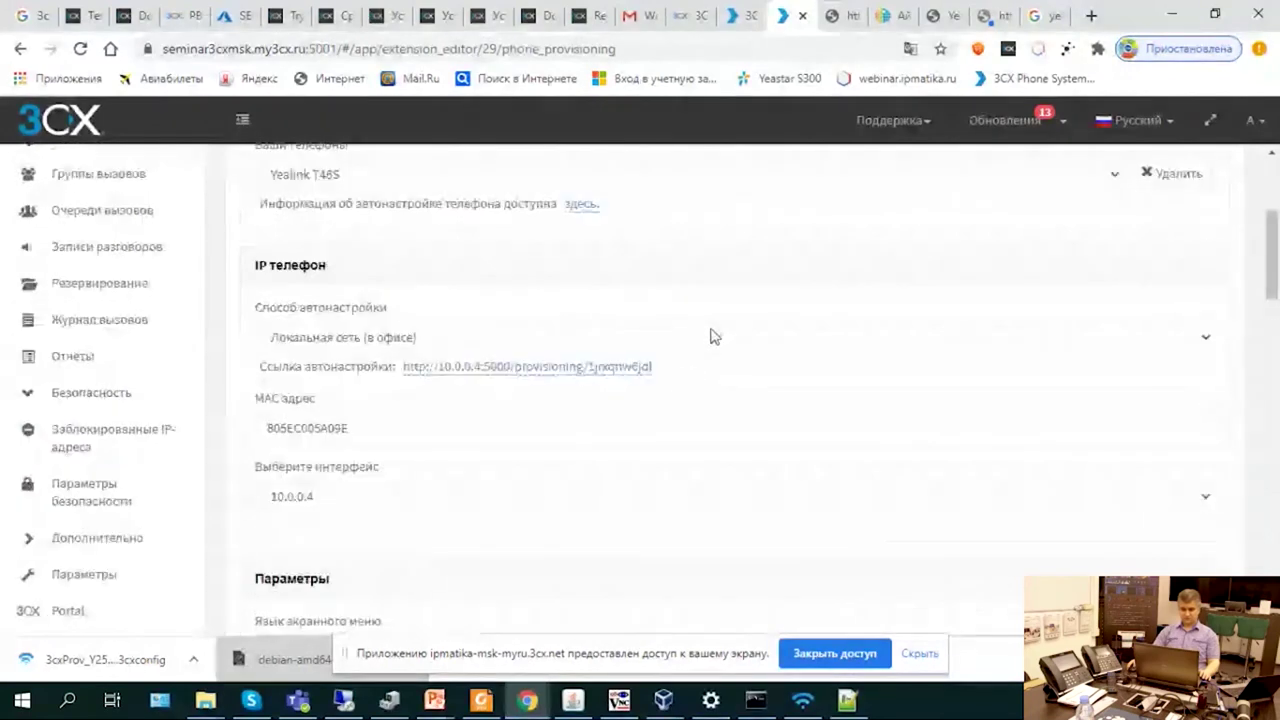
left_click(711, 337)
left_click(674, 398)
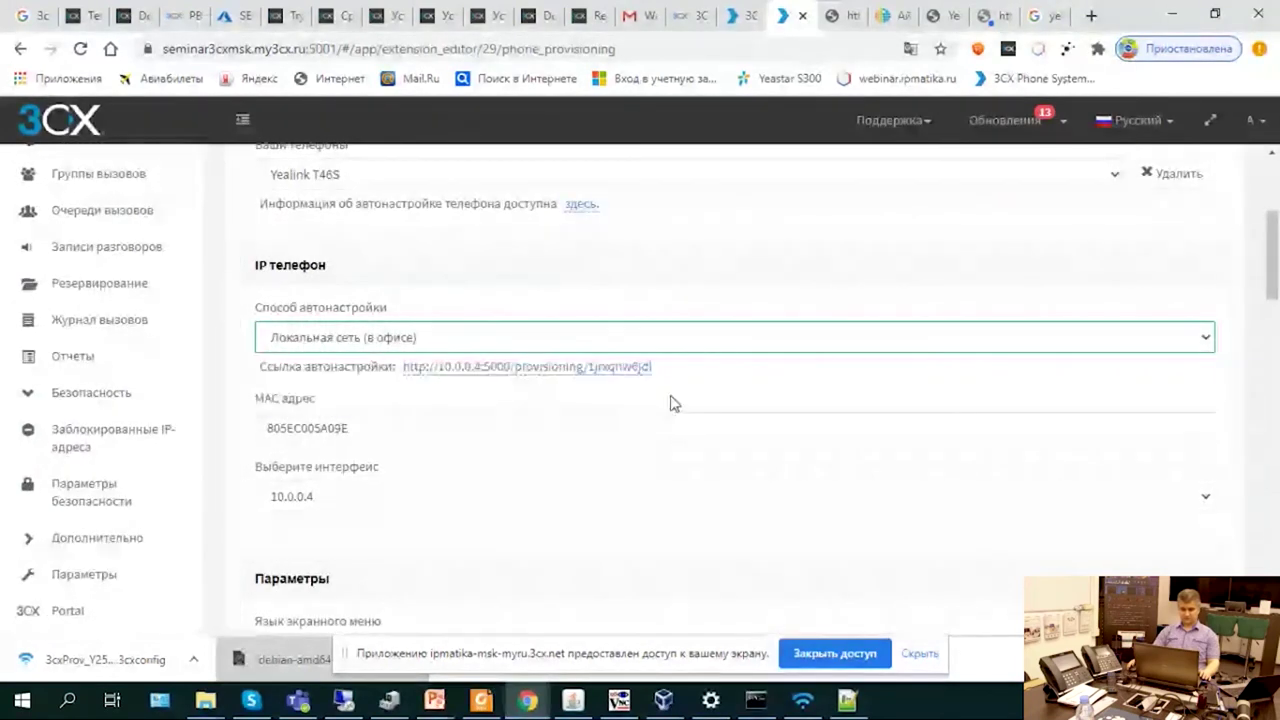
scroll(669, 409, "up", 3)
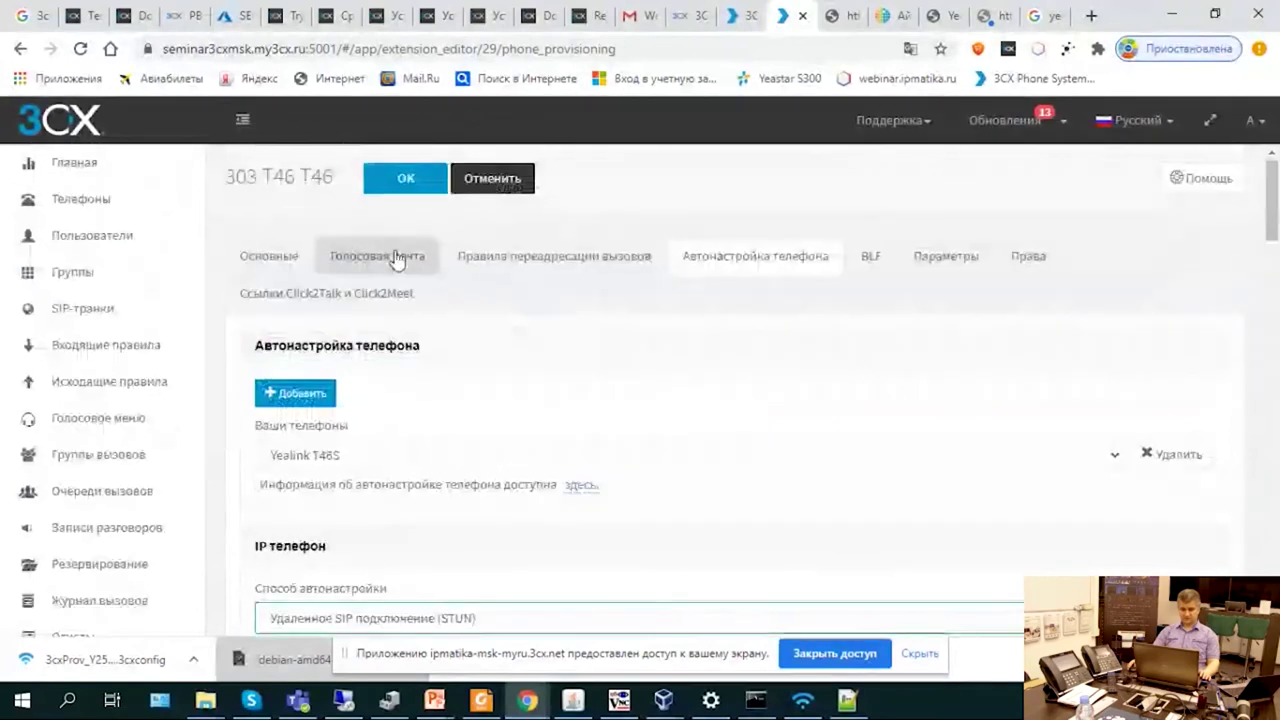
left_click(419, 190)
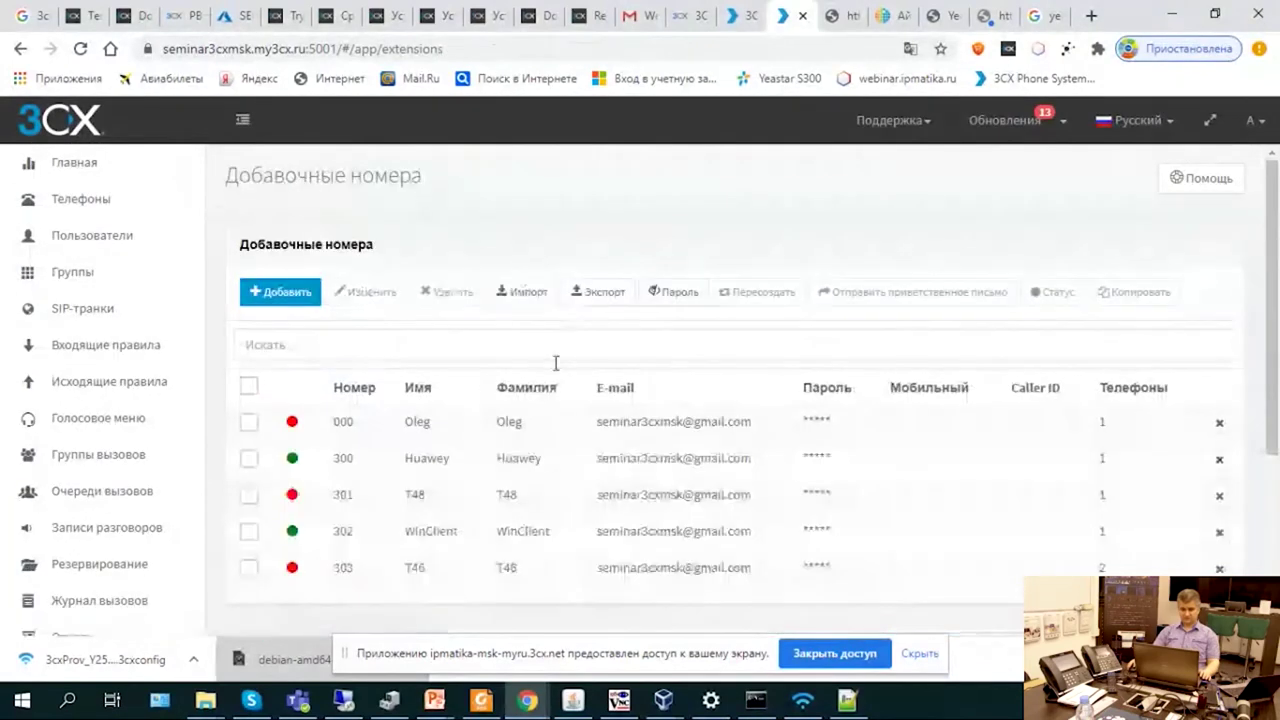
double_click(515, 570)
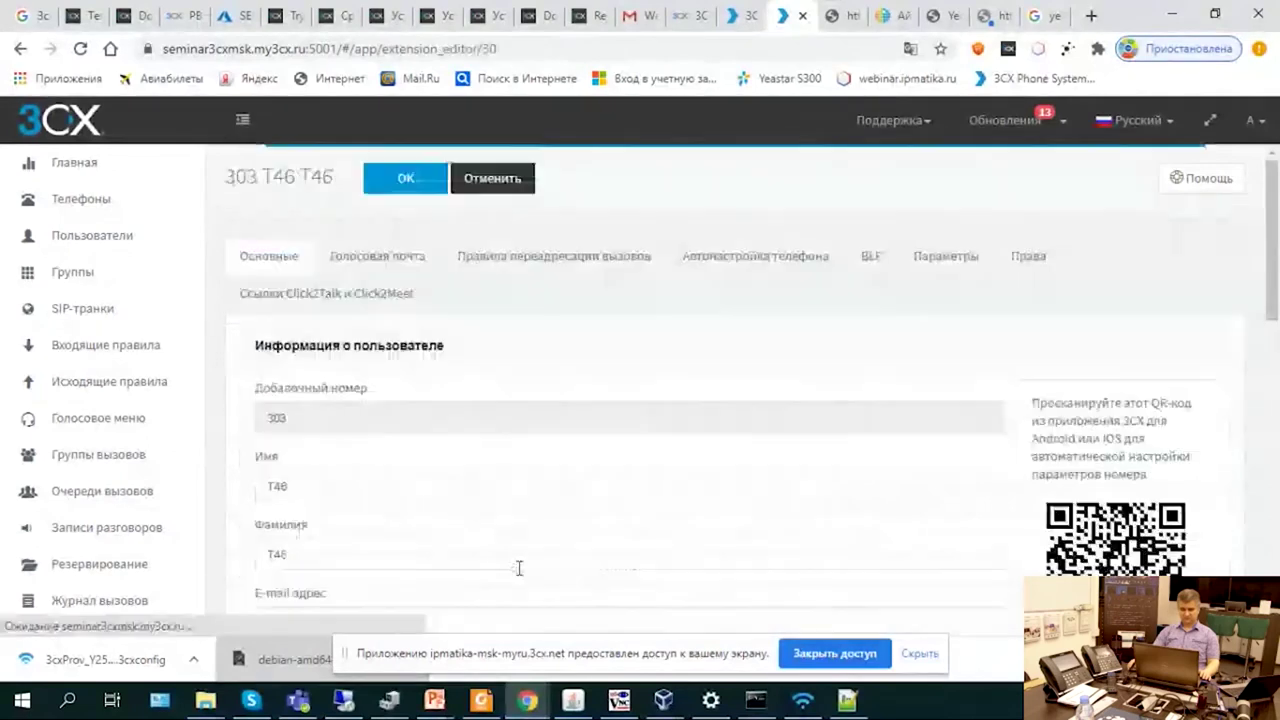
left_click(608, 262)
Step: Select the web interface password on extension 303's phone provisioning tab
left_click(734, 262)
scroll(603, 477, "down", 10)
scroll(603, 477, "down", 2)
scroll(603, 471, "up", 15)
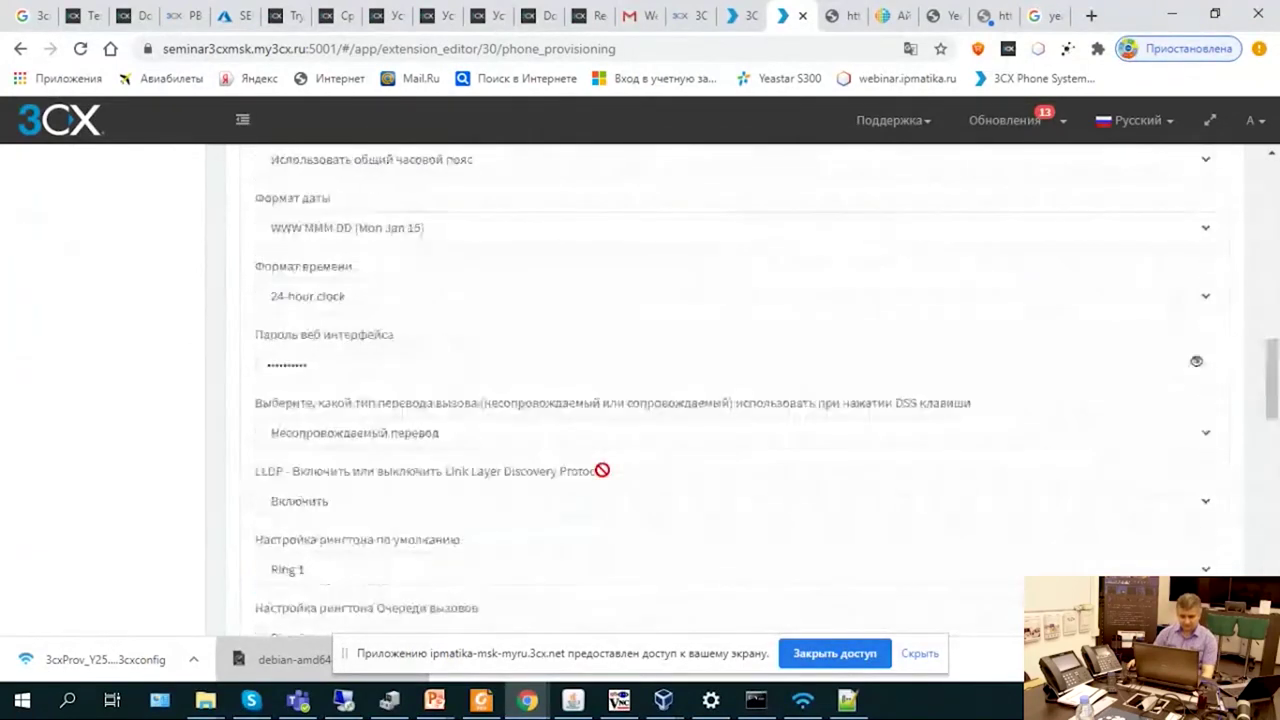
scroll(602, 470, "up", 10)
scroll(628, 438, "down", 10)
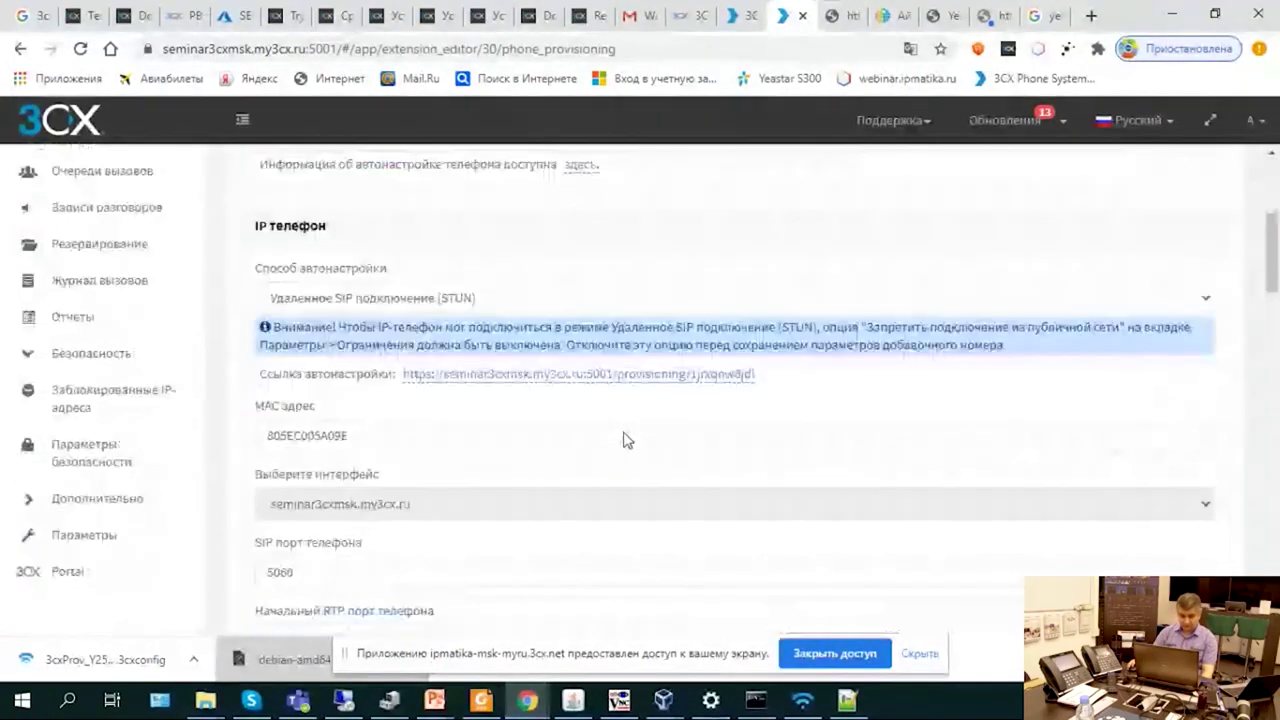
scroll(622, 445, "down", 4)
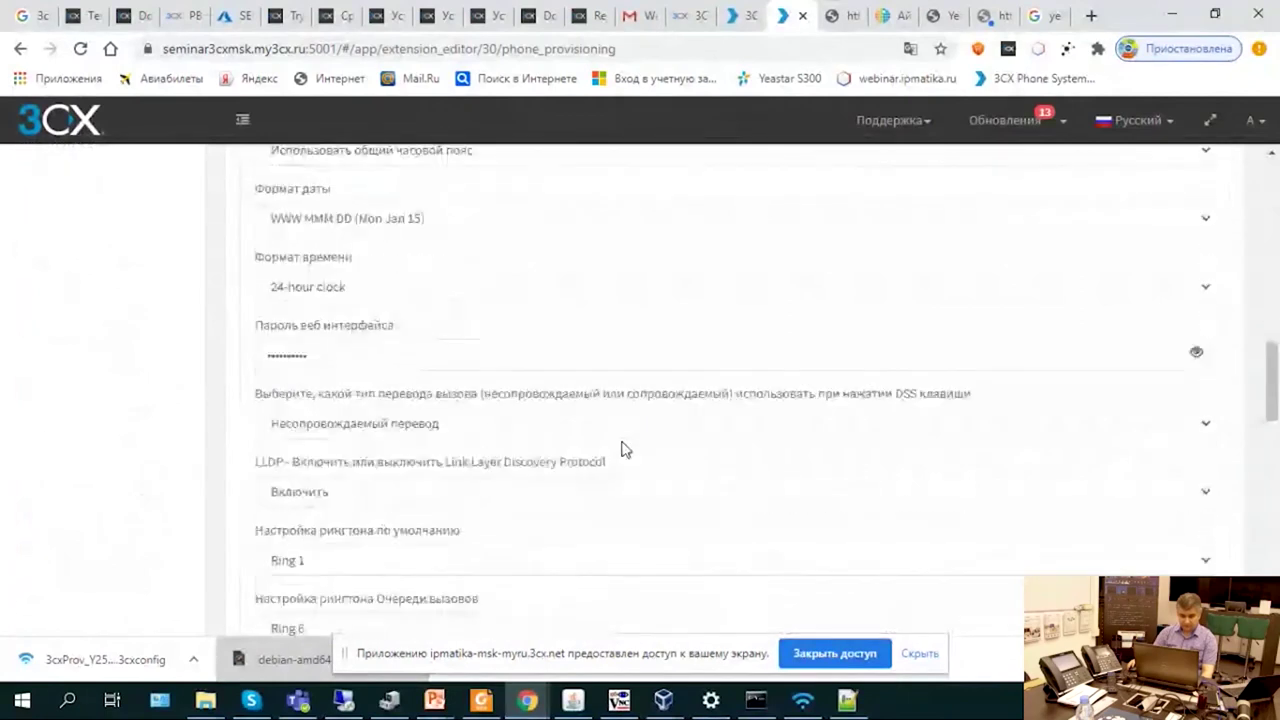
scroll(620, 456, "down", 7)
scroll(620, 456, "up", 7)
scroll(620, 457, "up", 5)
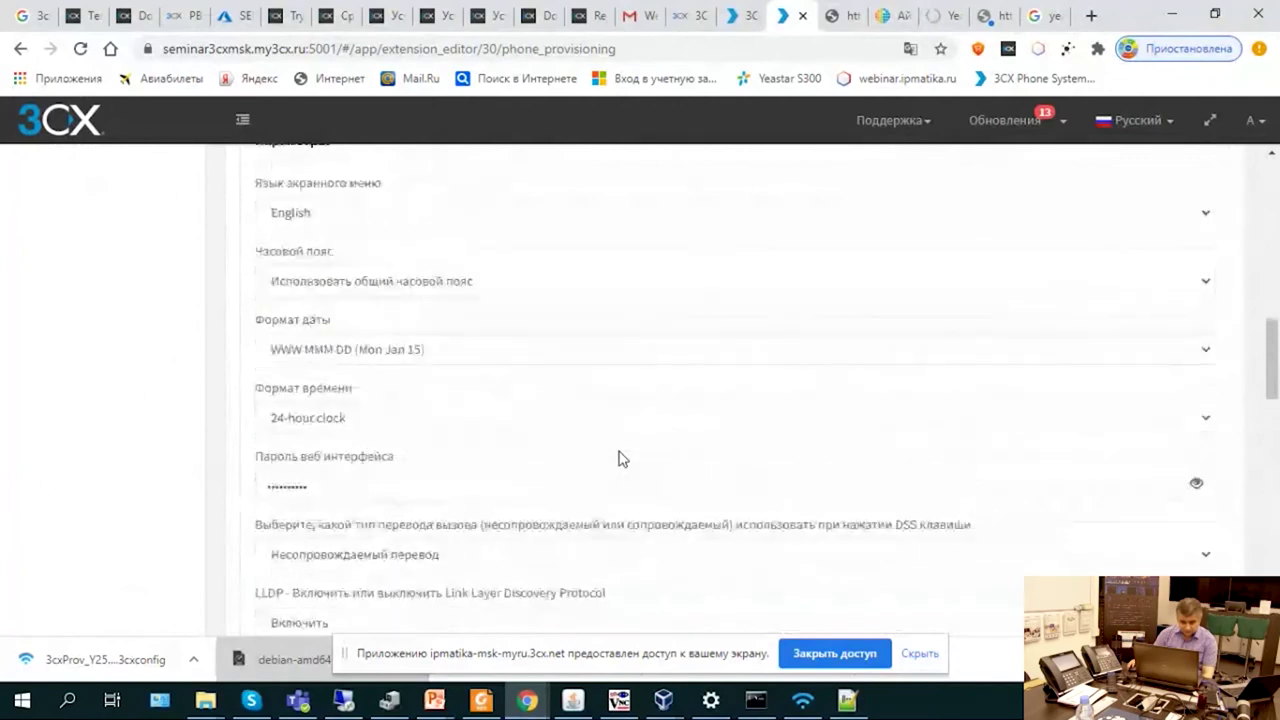
scroll(618, 458, "up", 3)
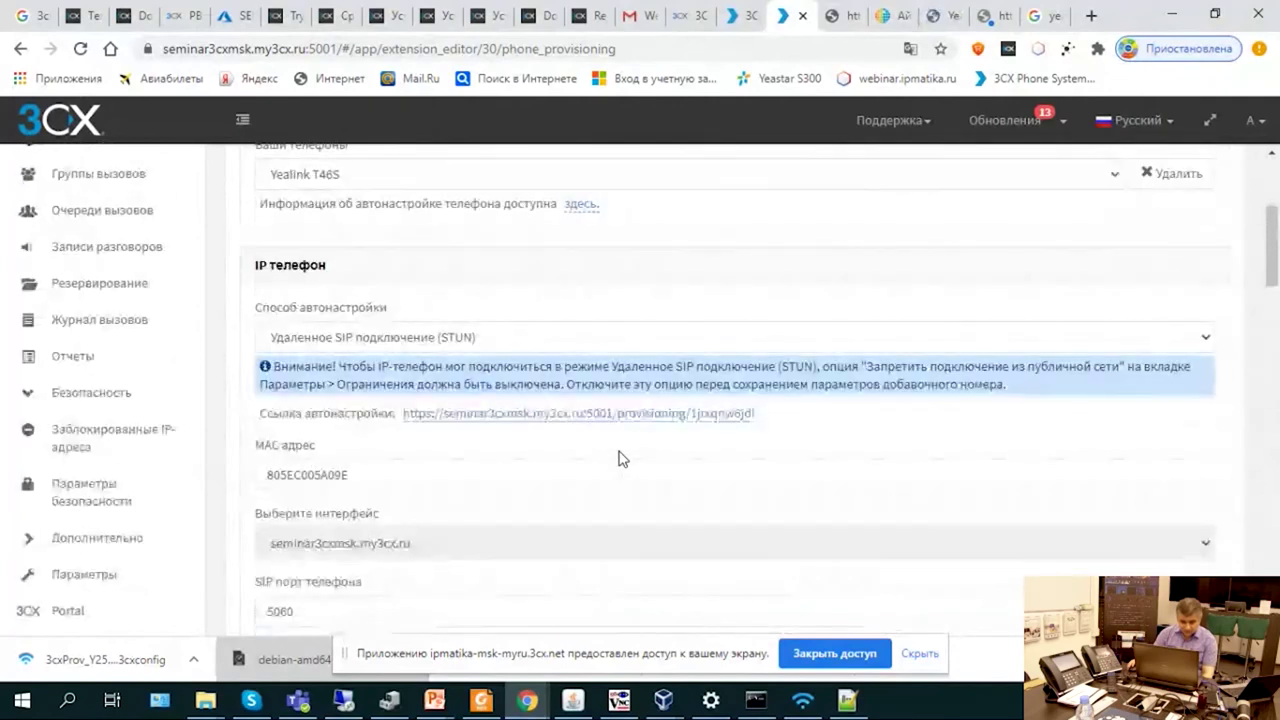
scroll(618, 458, "up", 3)
scroll(622, 450, "down", 6)
scroll(628, 443, "down", 6)
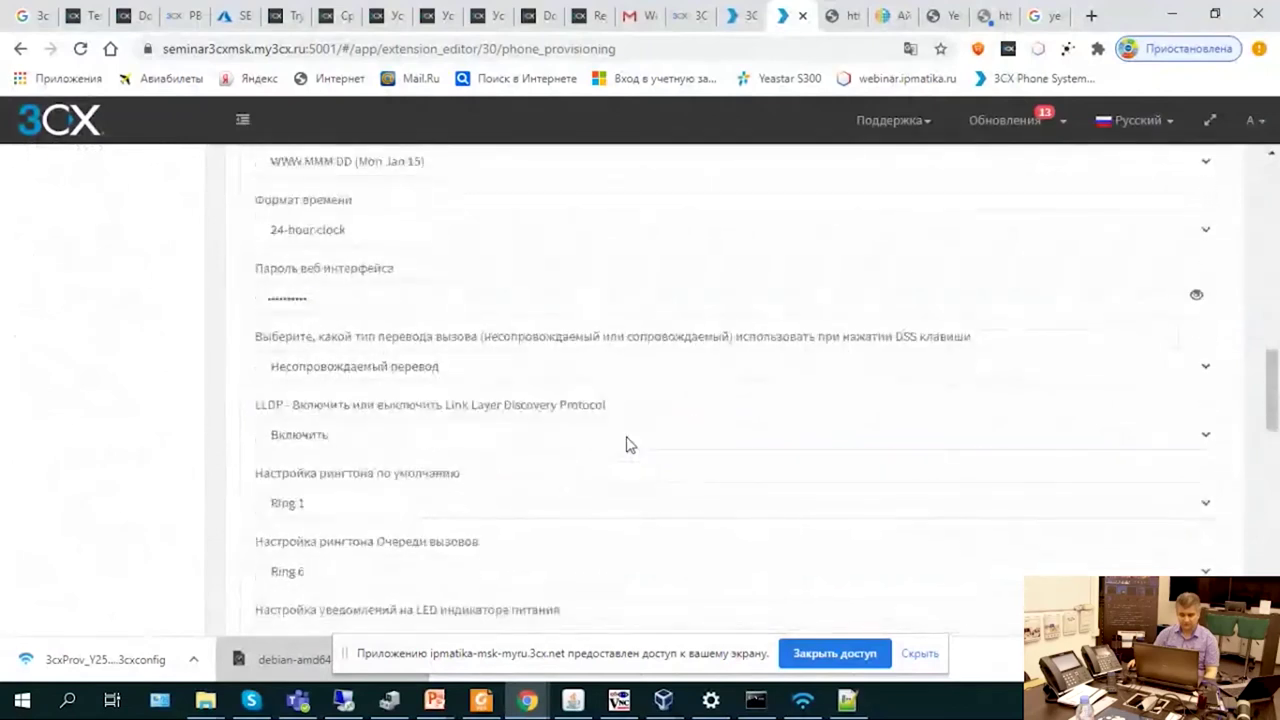
scroll(452, 363, "up", 2)
left_click_drag(337, 334, 249, 334)
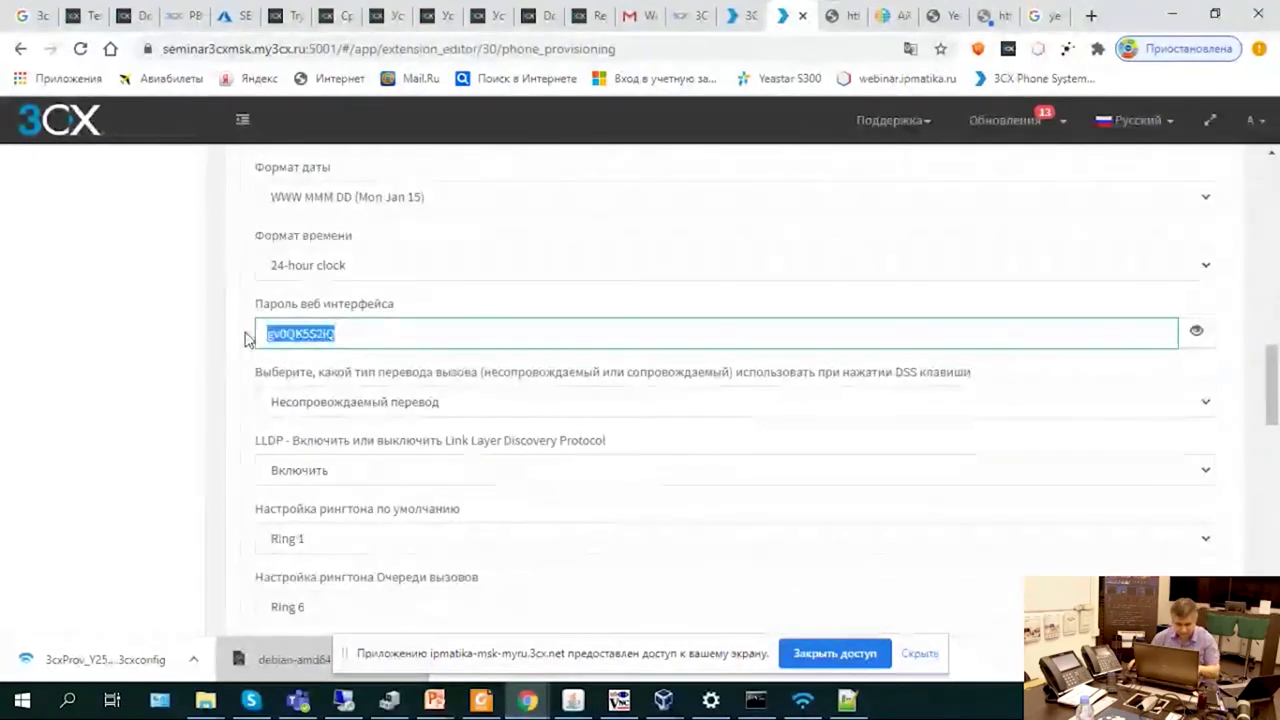
Step: Sign in to the T46S web interface at 192.168.1.180 as admin and save the password
left_click(988, 15)
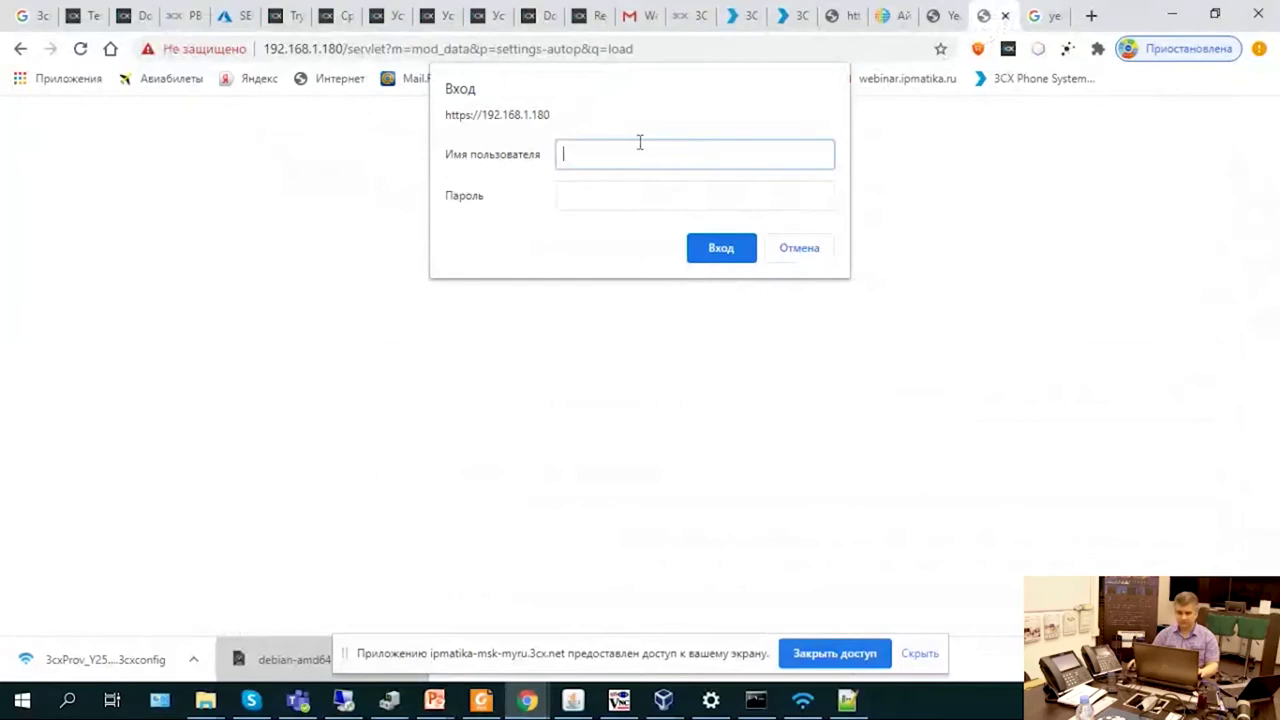
type("admin")
key("Tab")
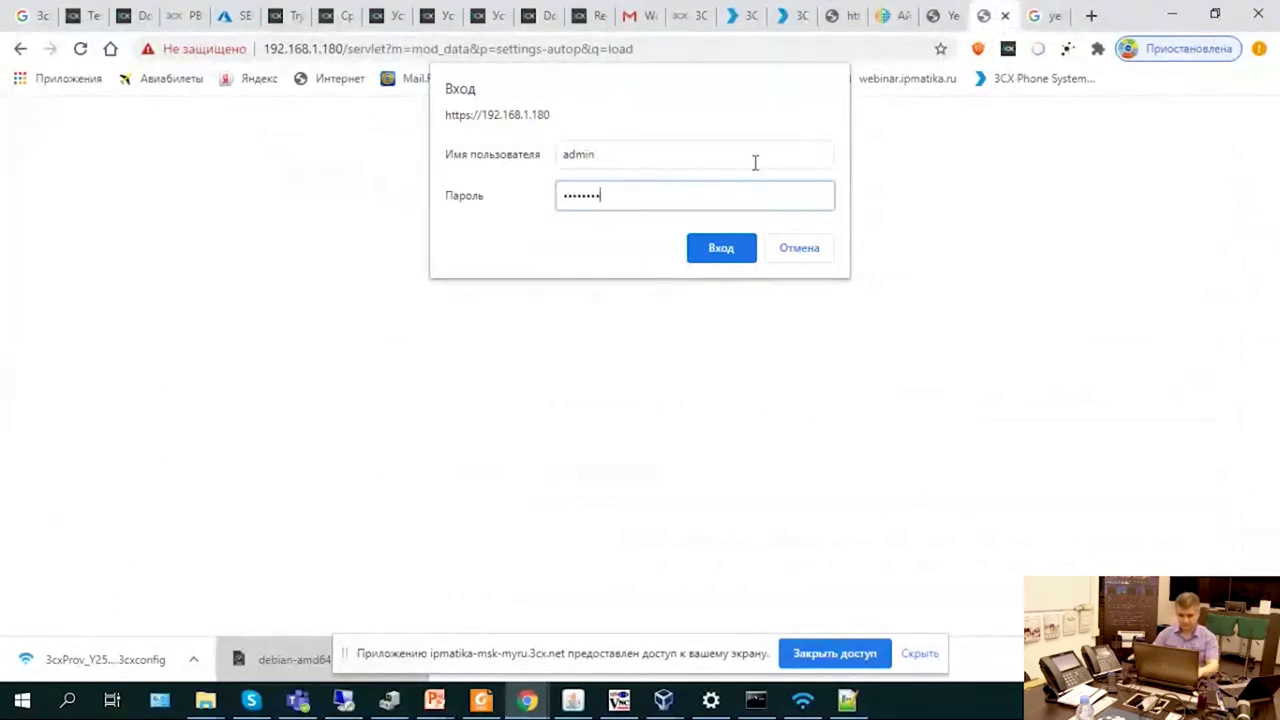
left_click(707, 246)
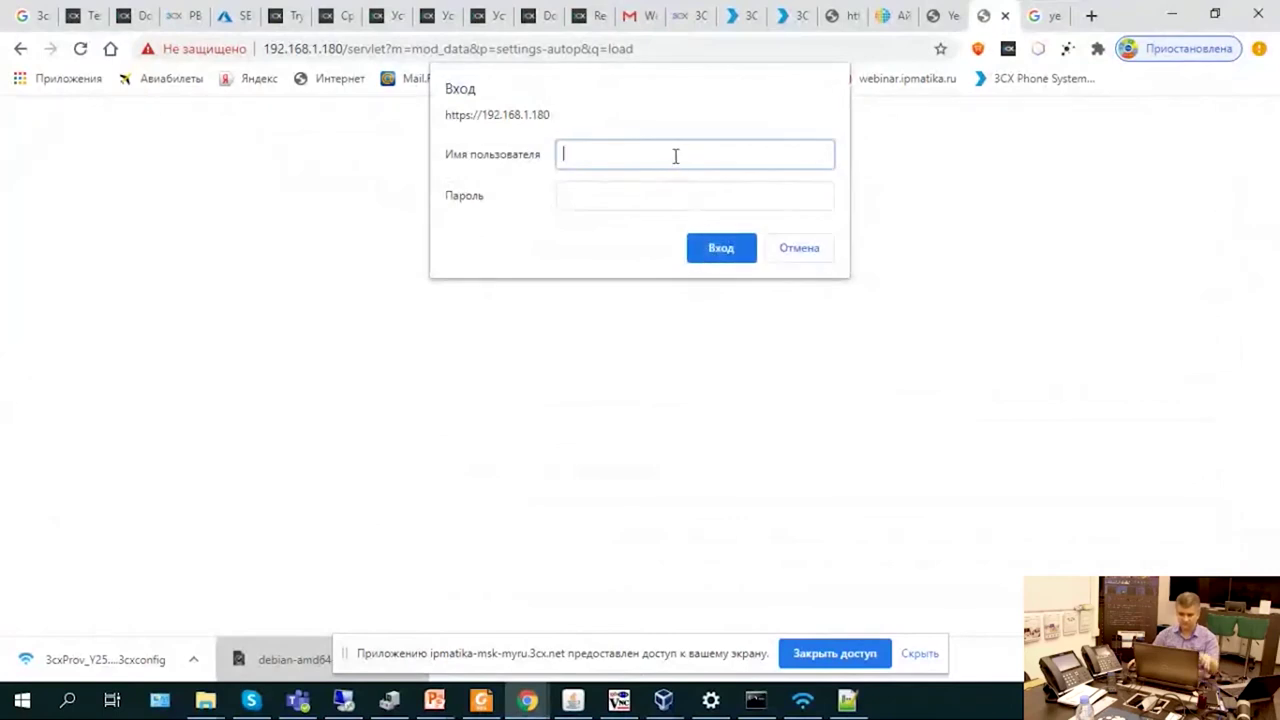
key("Tab")
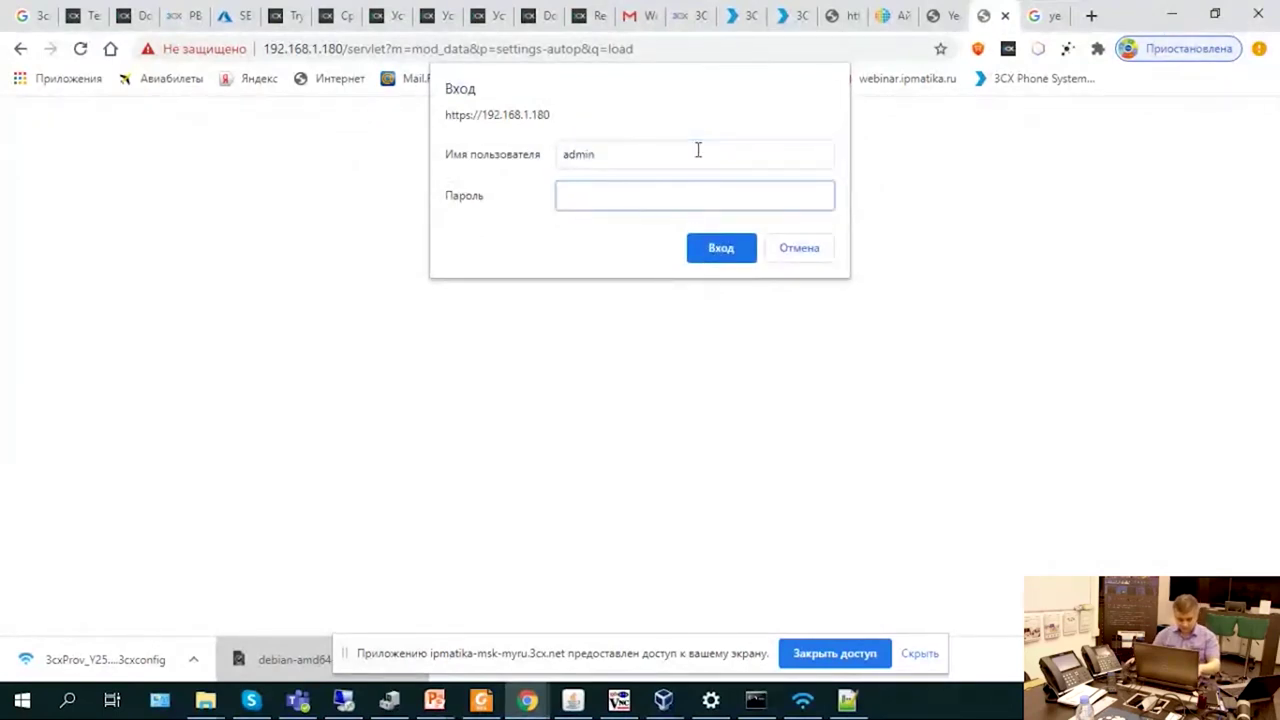
left_click(702, 258)
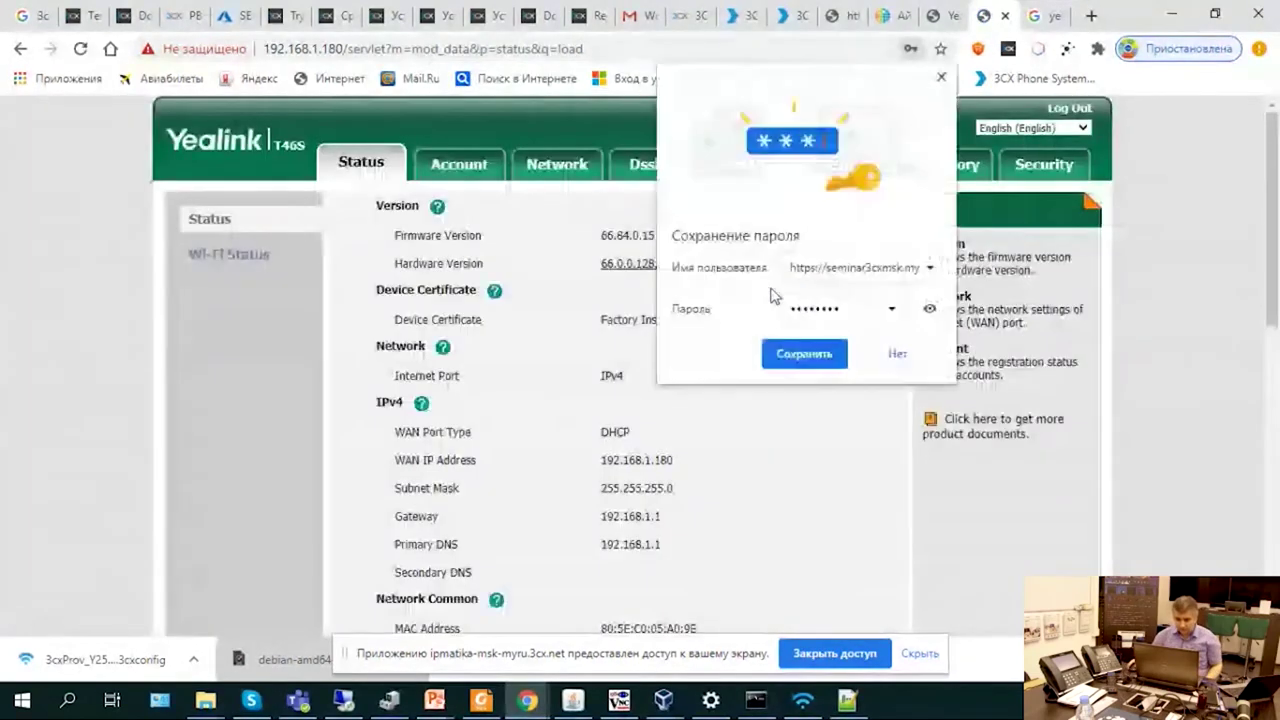
left_click(812, 360)
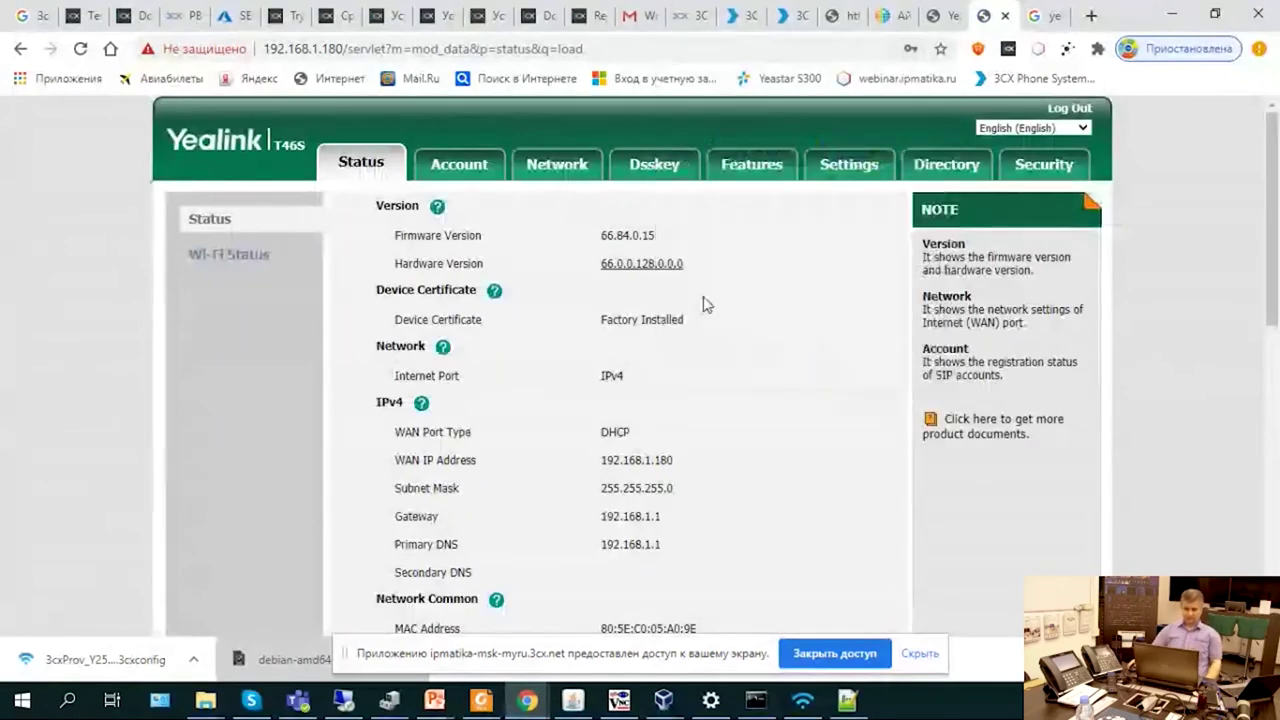
Step: Check Account1's SIP Server 1 host, then move to the T48G login page
left_click(441, 172)
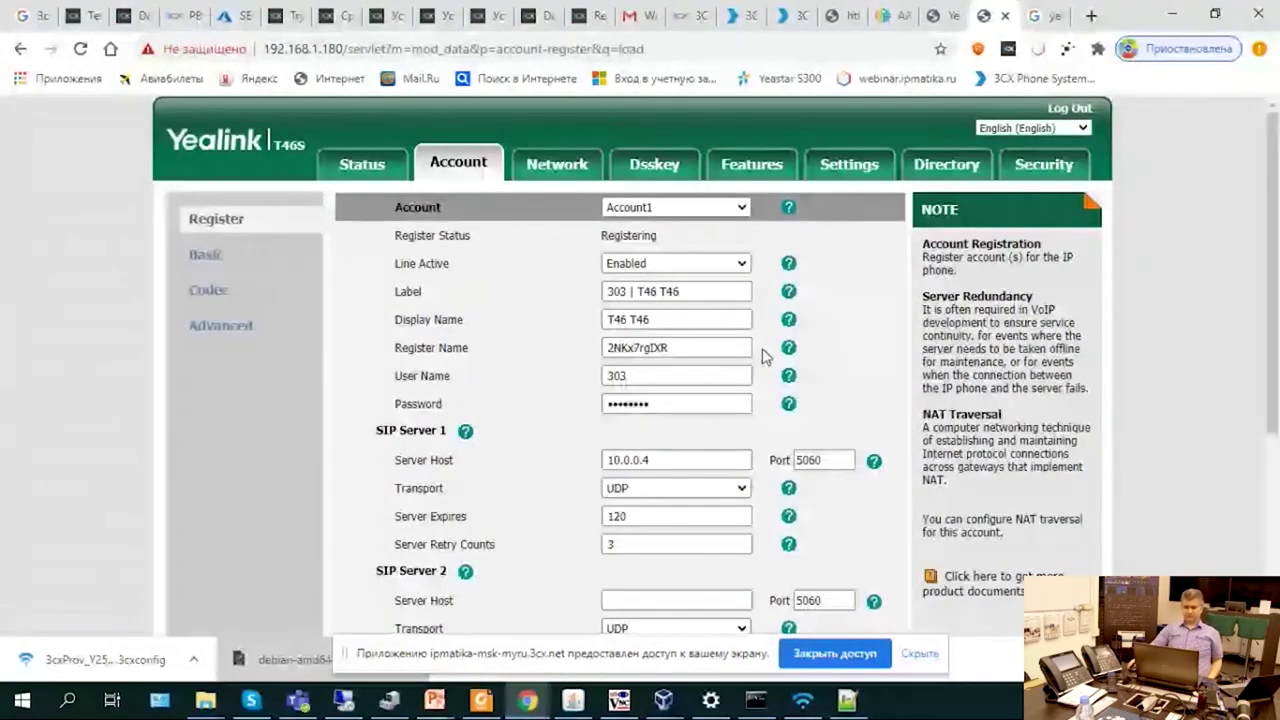
left_click(688, 460)
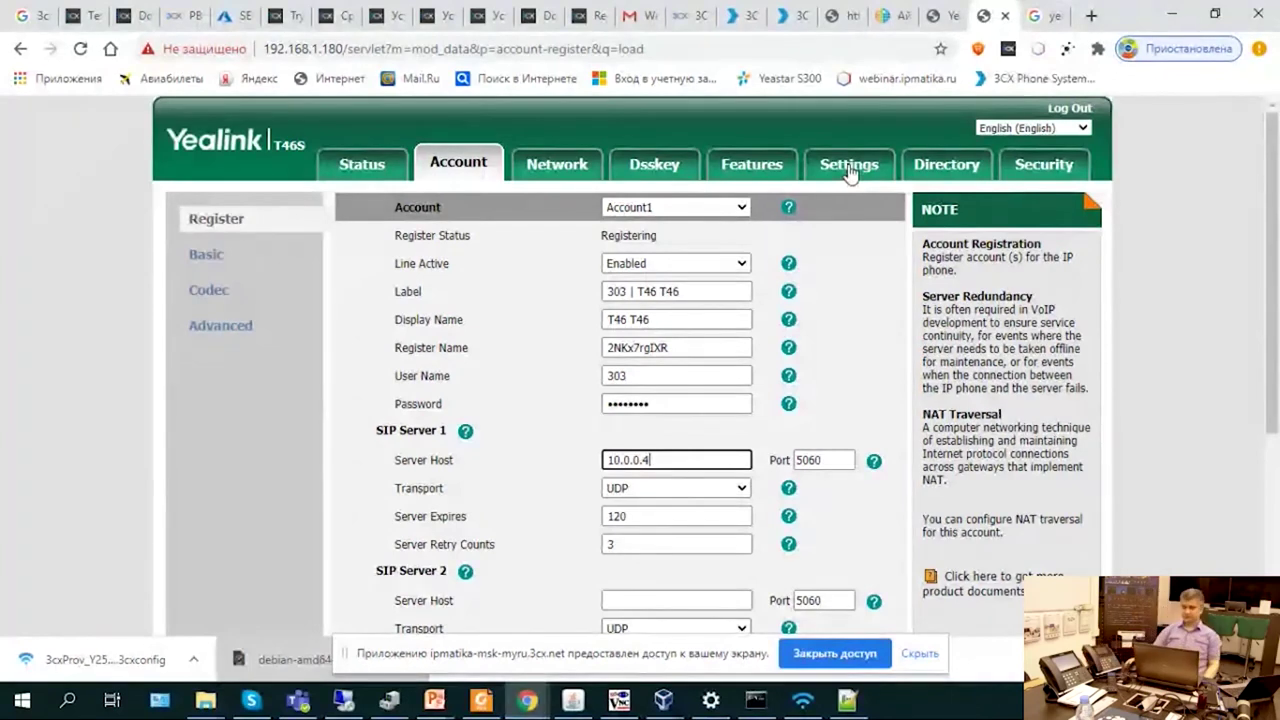
left_click(938, 14)
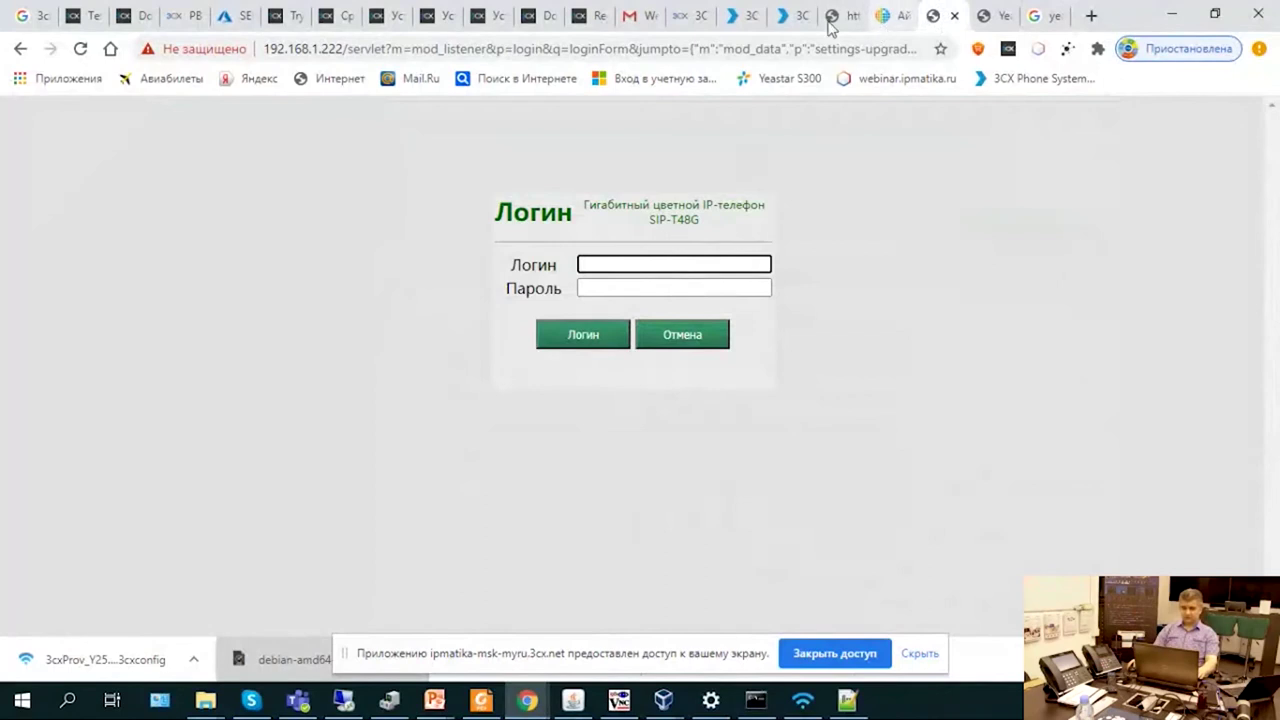
Step: Glance over the other browser pages and return to the 3CX extension editor
left_click(282, 18)
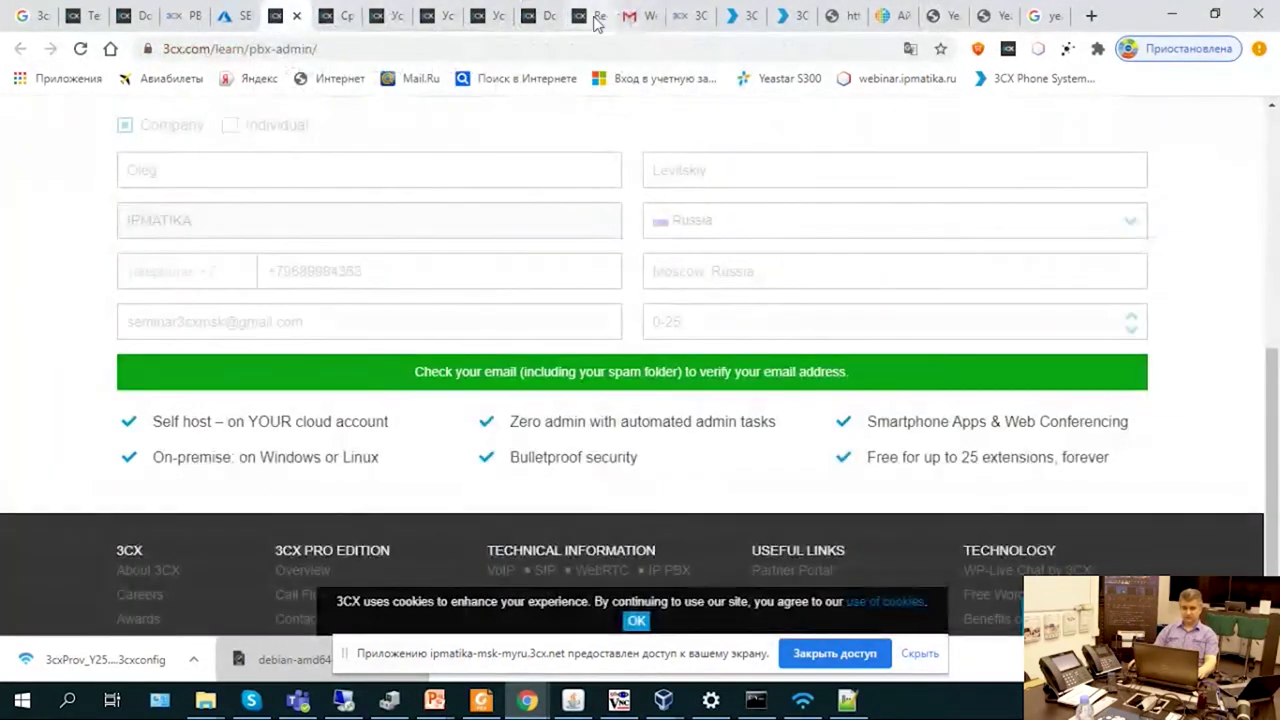
left_click(593, 20)
left_click(833, 20)
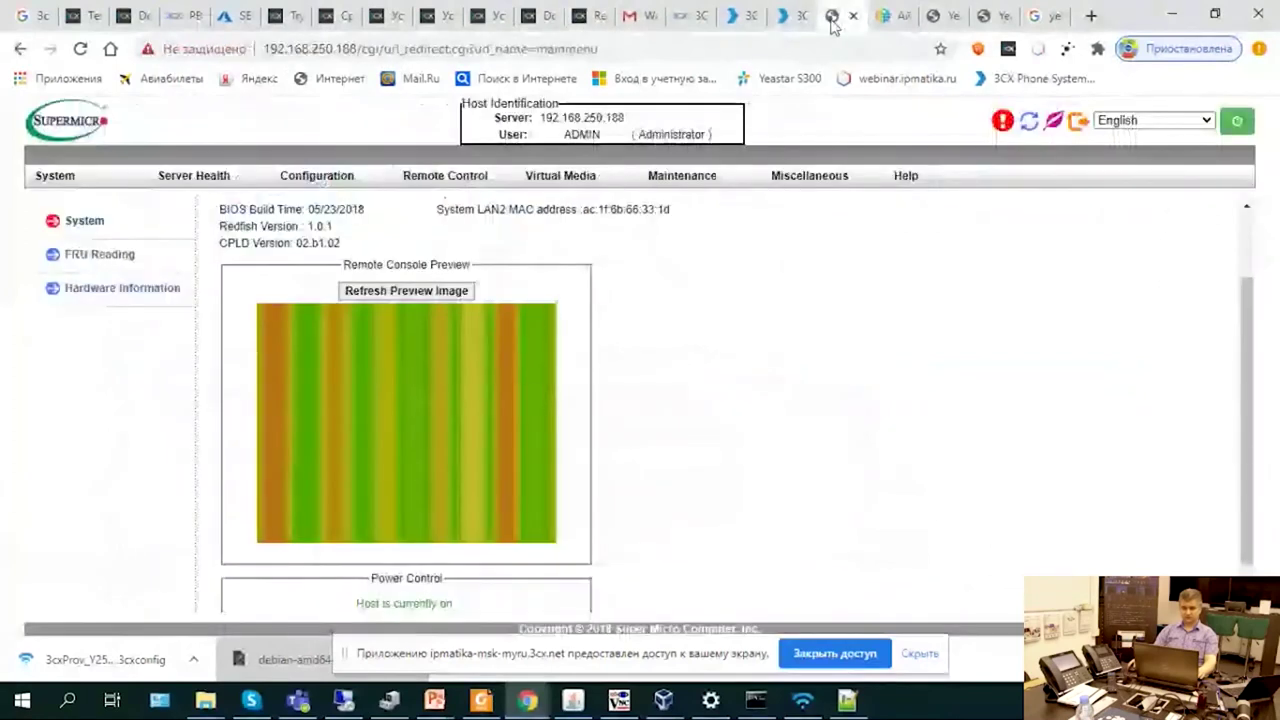
left_click(786, 20)
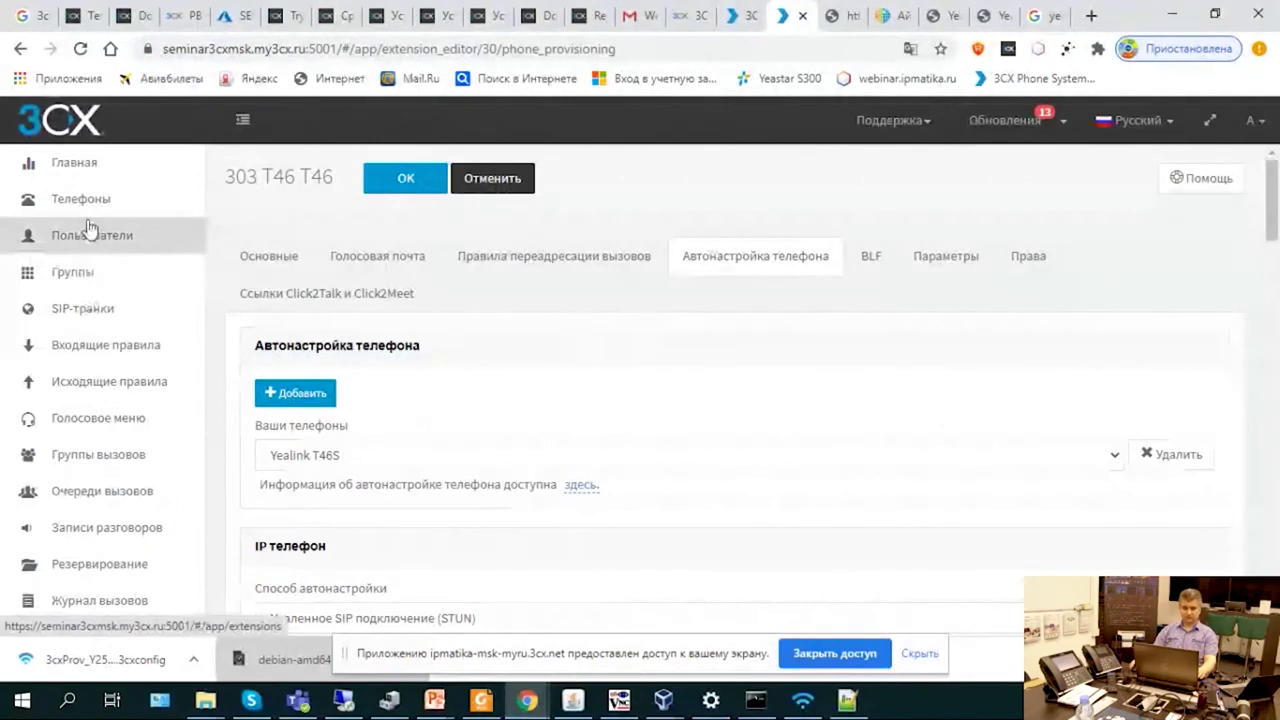
left_click(91, 206)
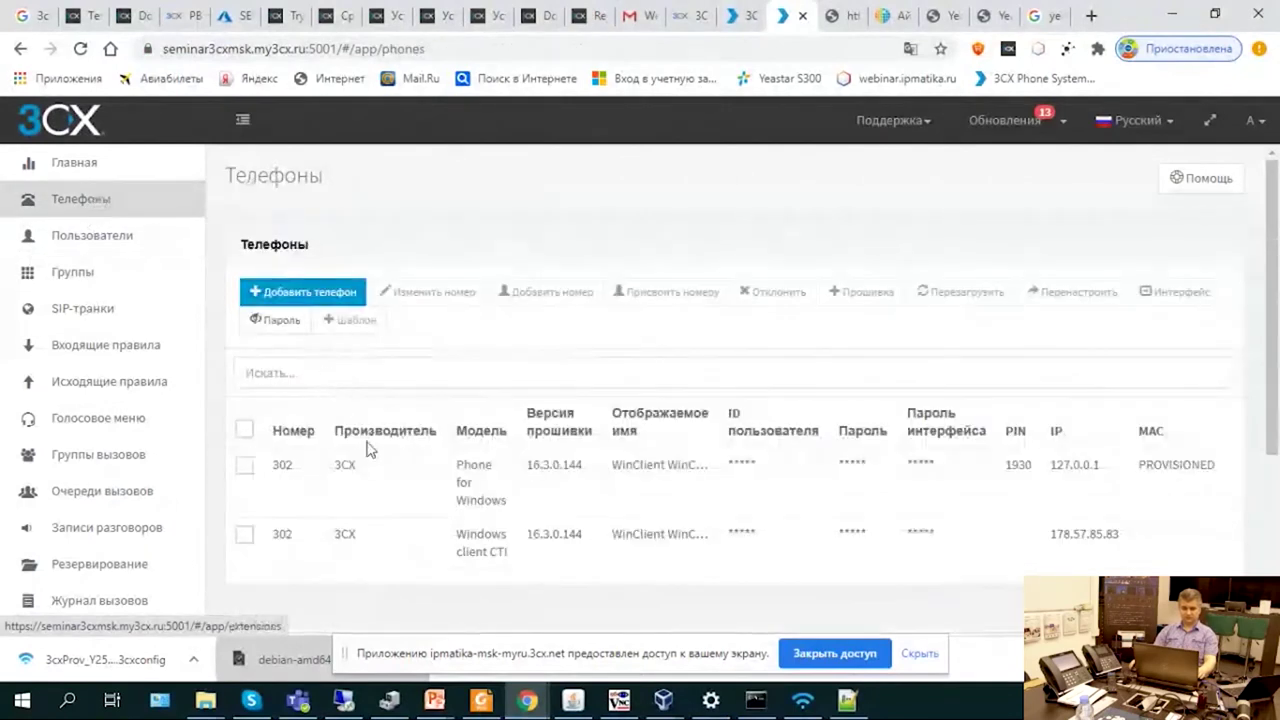
key("alt+Left")
left_click(729, 258)
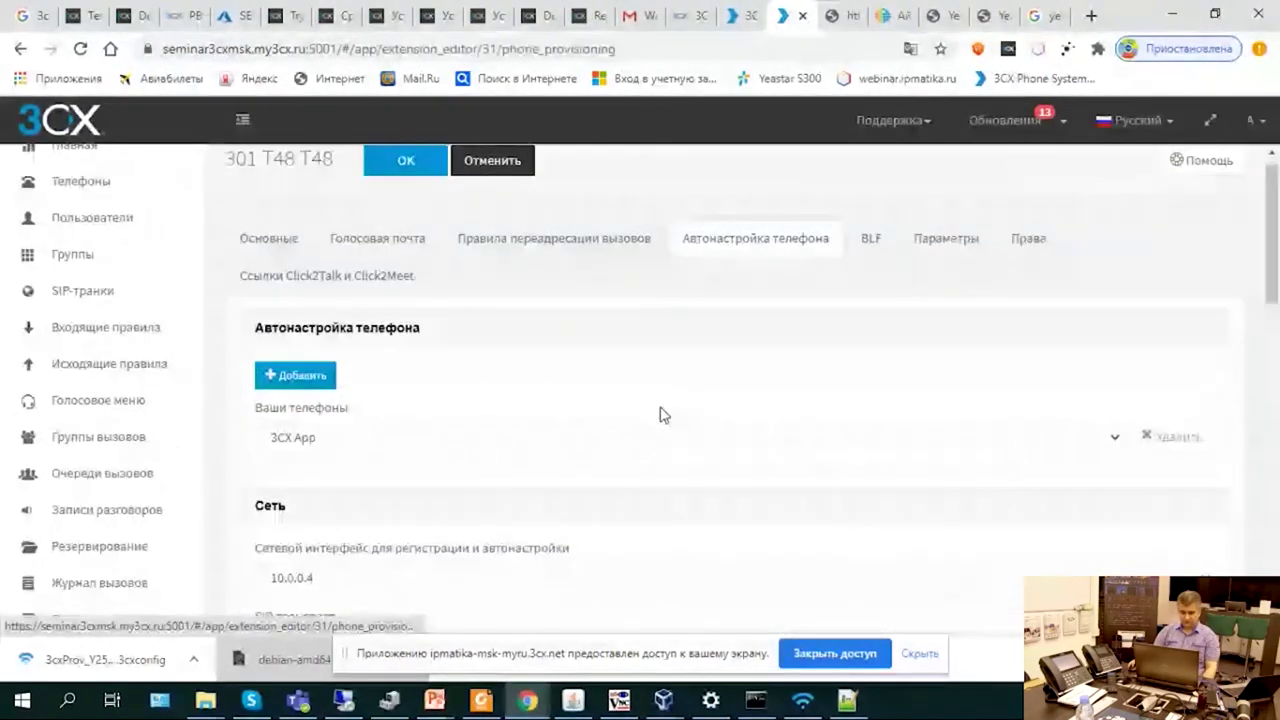
scroll(660, 415, "down", 4)
left_click(743, 225)
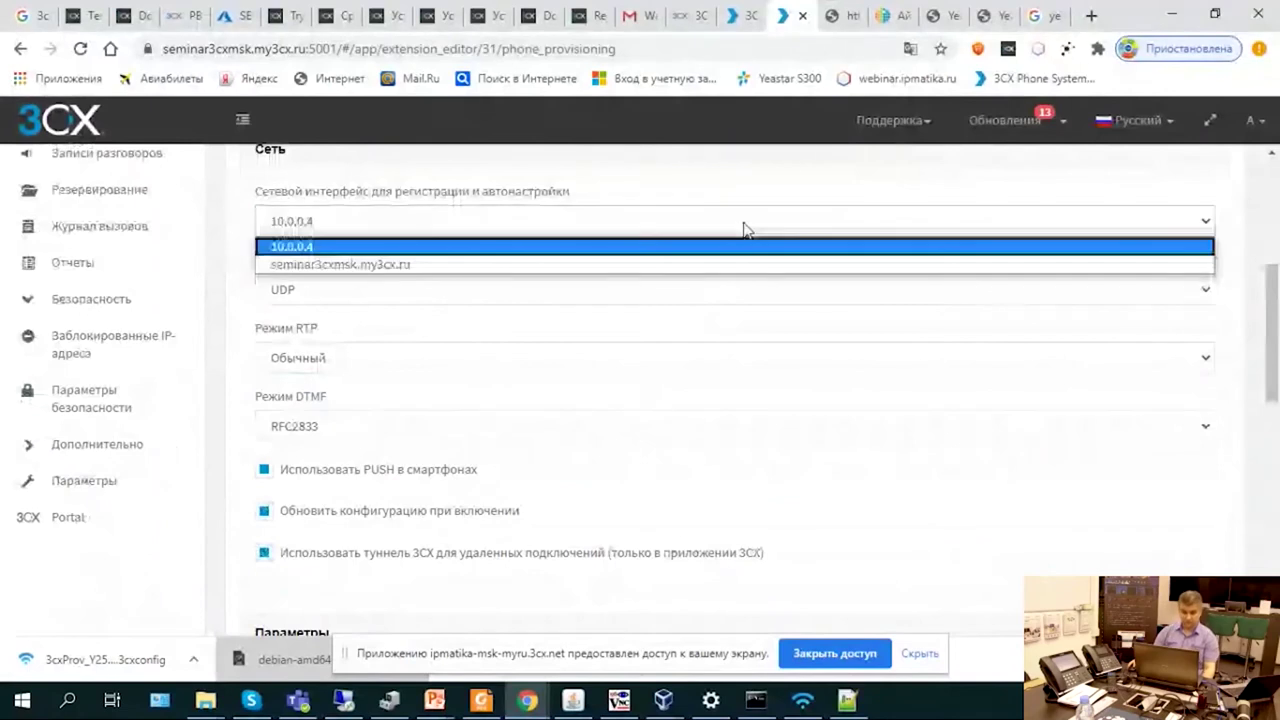
left_click(705, 263)
scroll(540, 363, "up", 4)
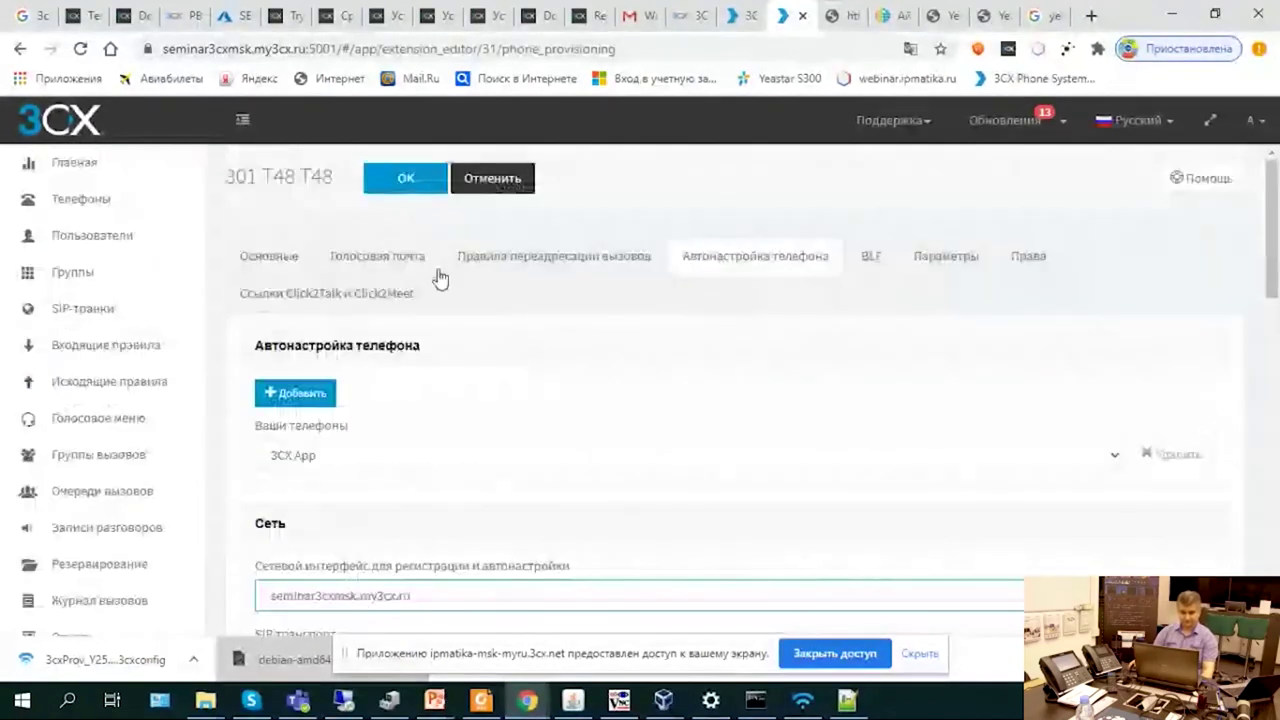
left_click(405, 178)
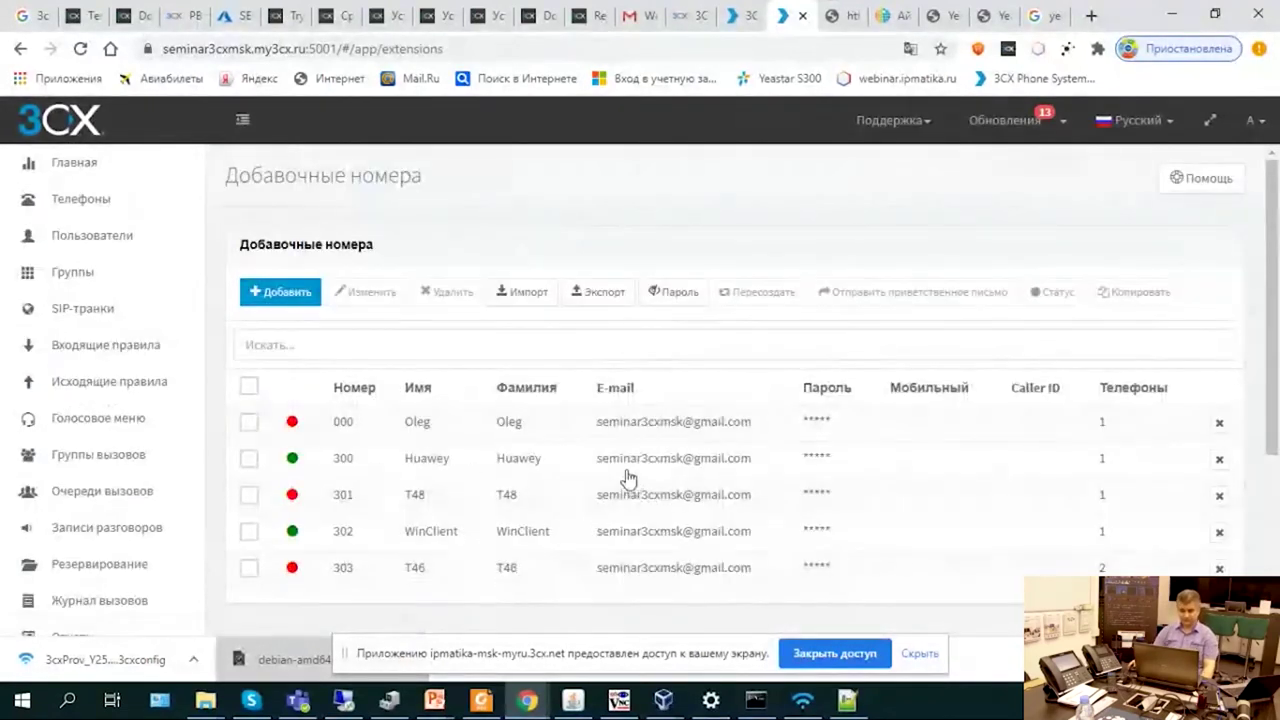
Step: Open extension 303 (T46) in the editor and review its provisioning settings
double_click(619, 500)
scroll(551, 443, "down", 6)
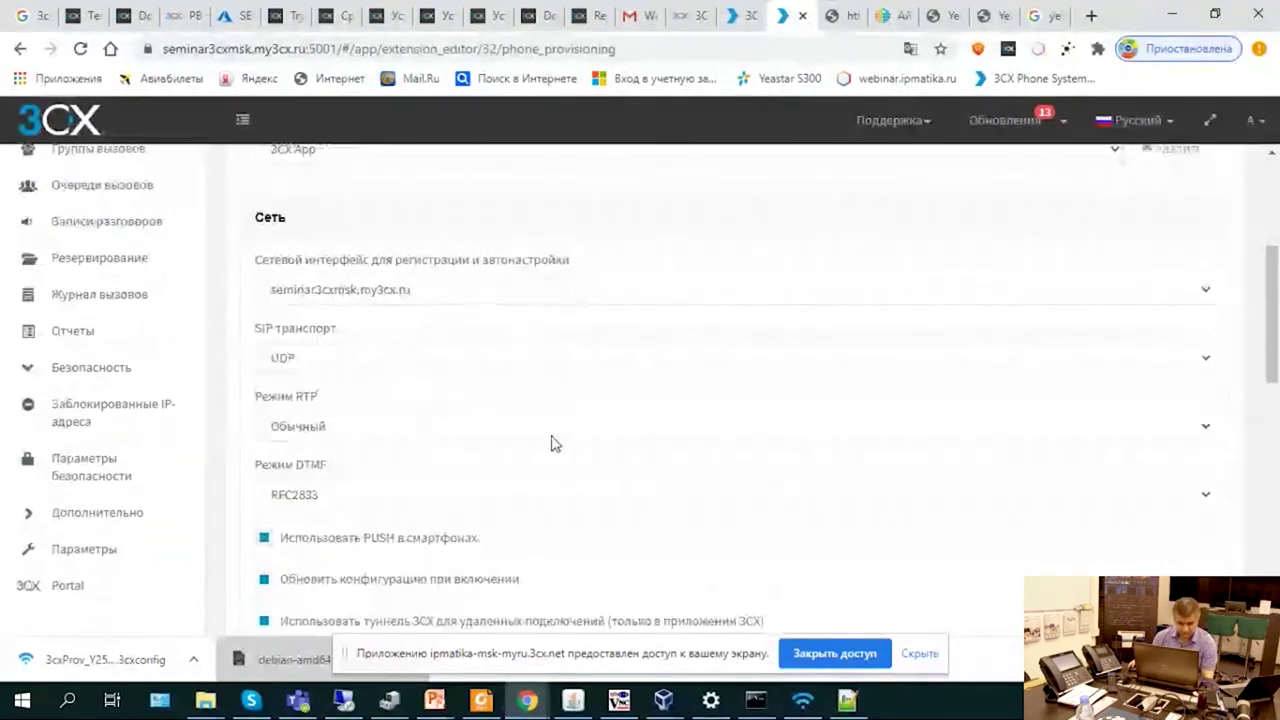
scroll(551, 443, "down", 6)
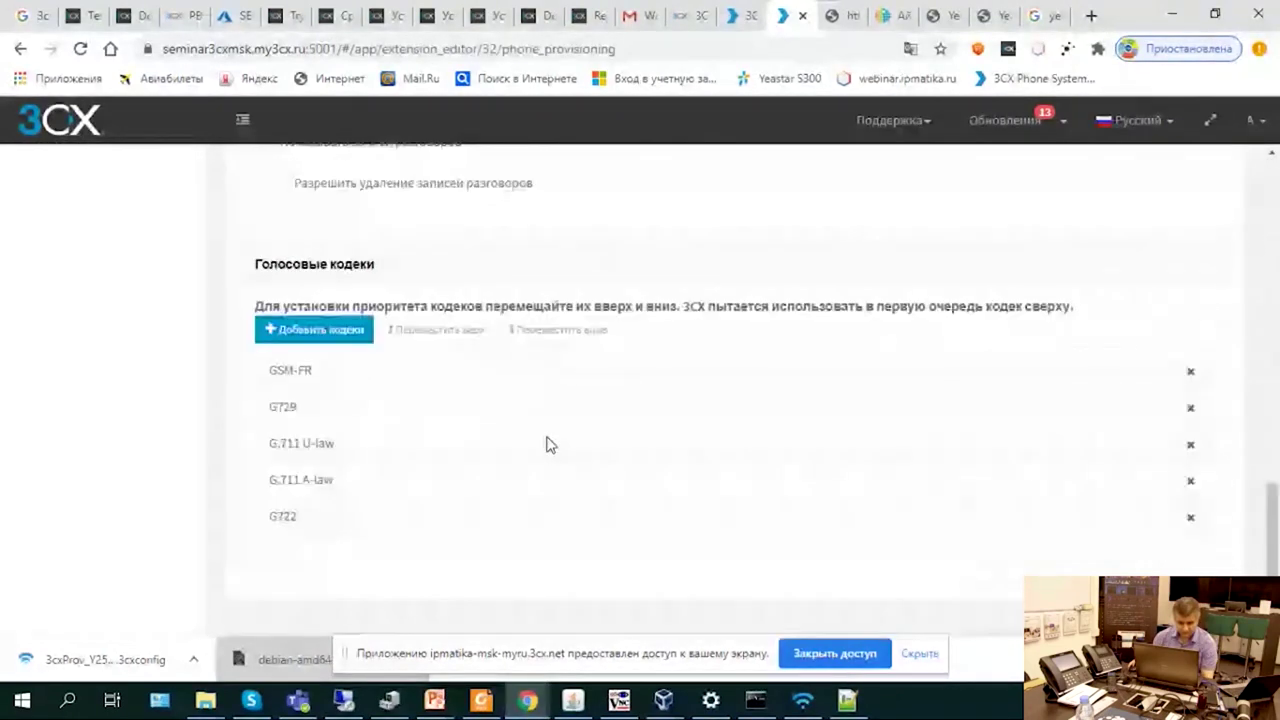
scroll(547, 445, "up", 7)
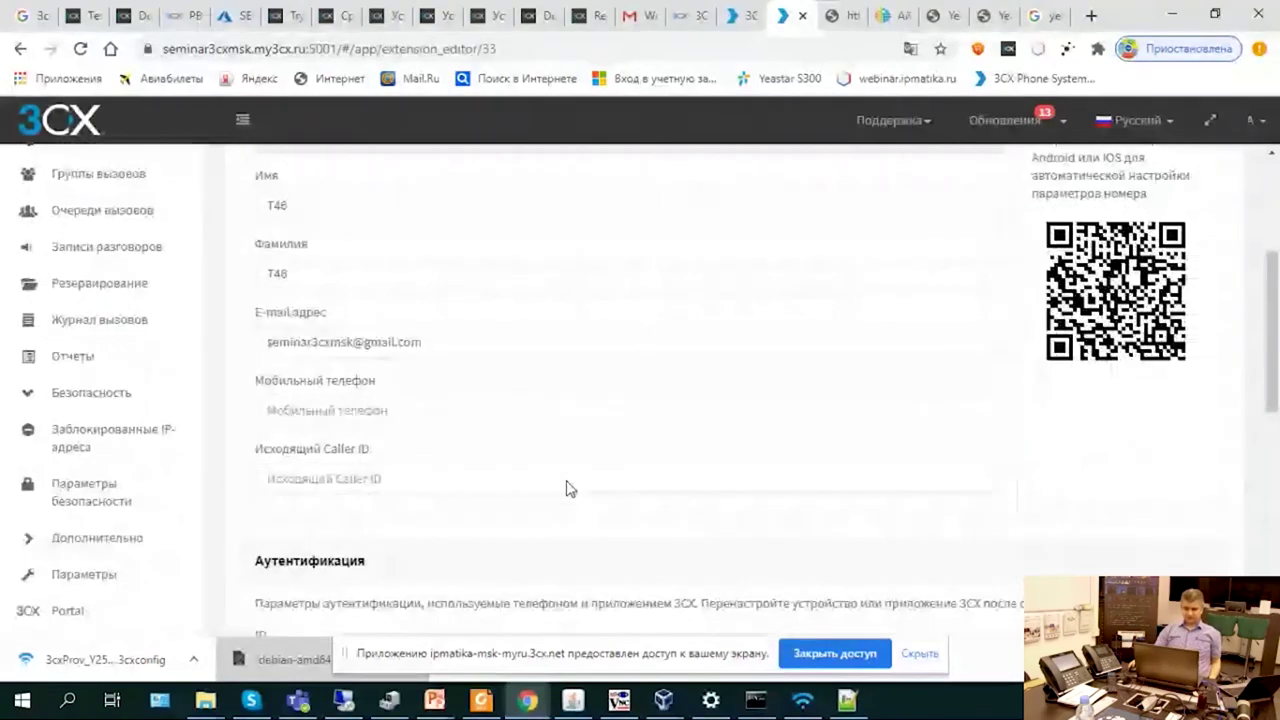
scroll(566, 486, "up", 3)
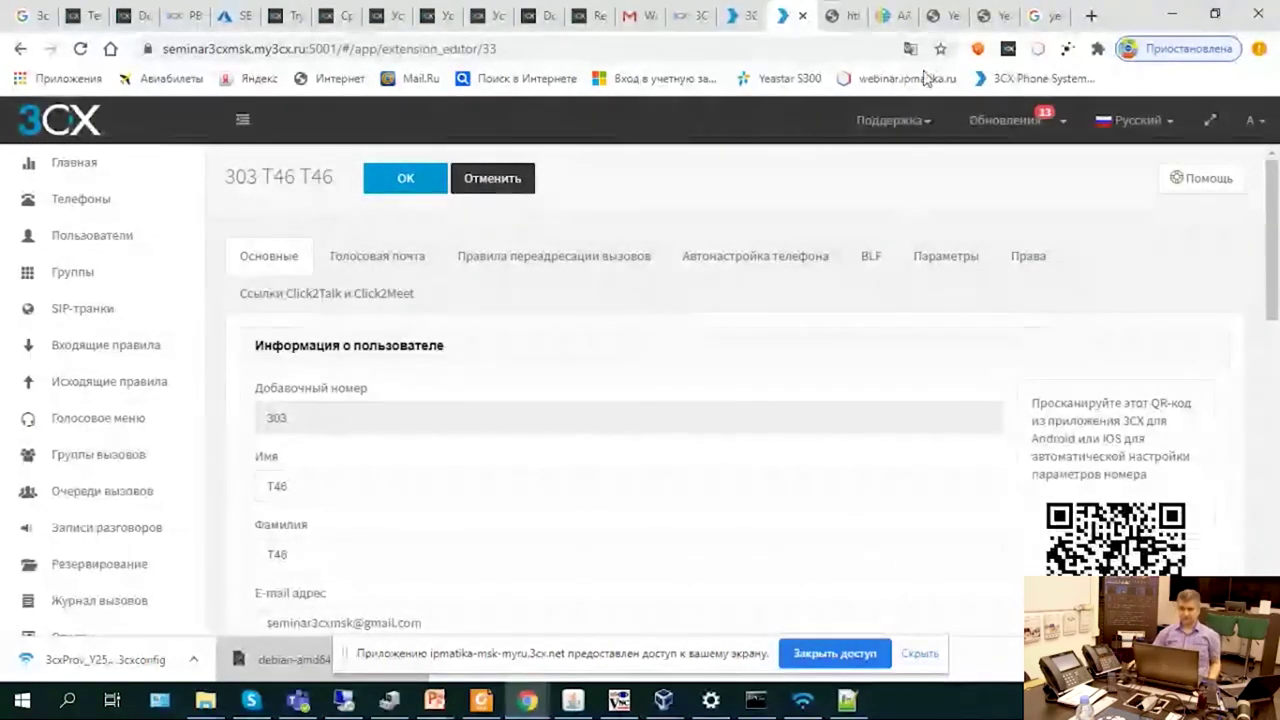
Step: Open extension 303's phone provisioning settings in the console
left_click(983, 17)
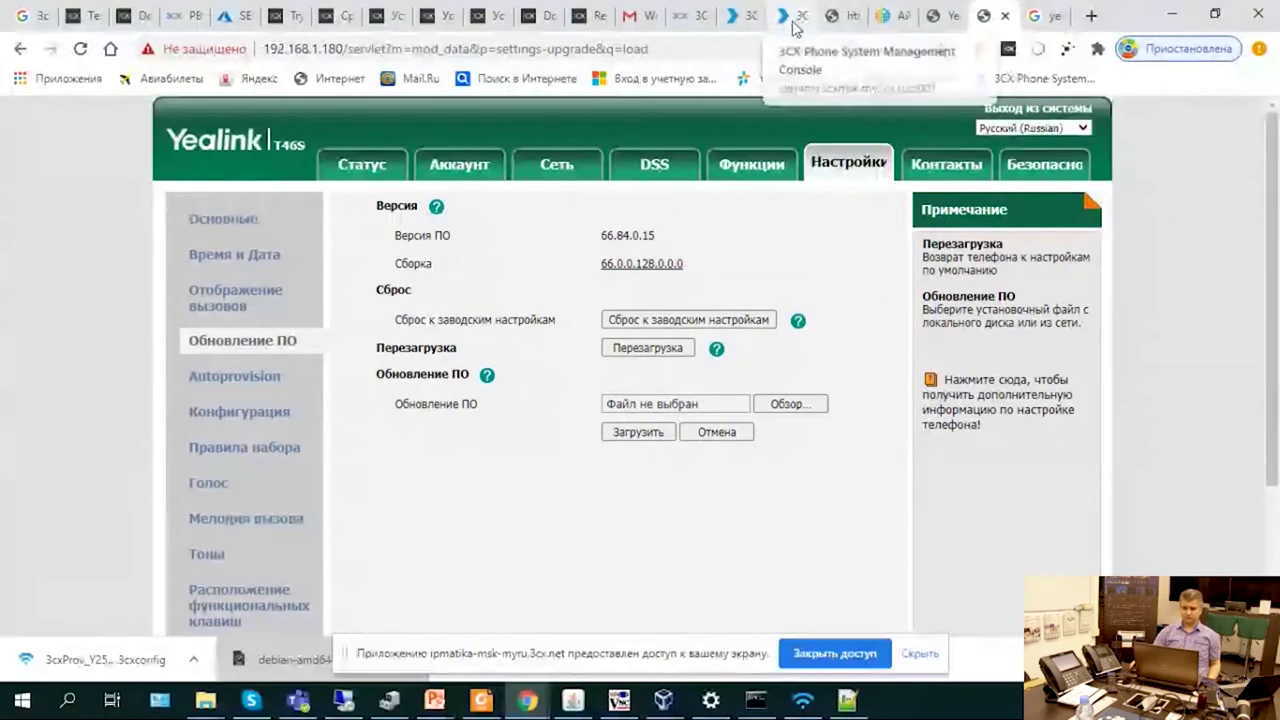
left_click(737, 20)
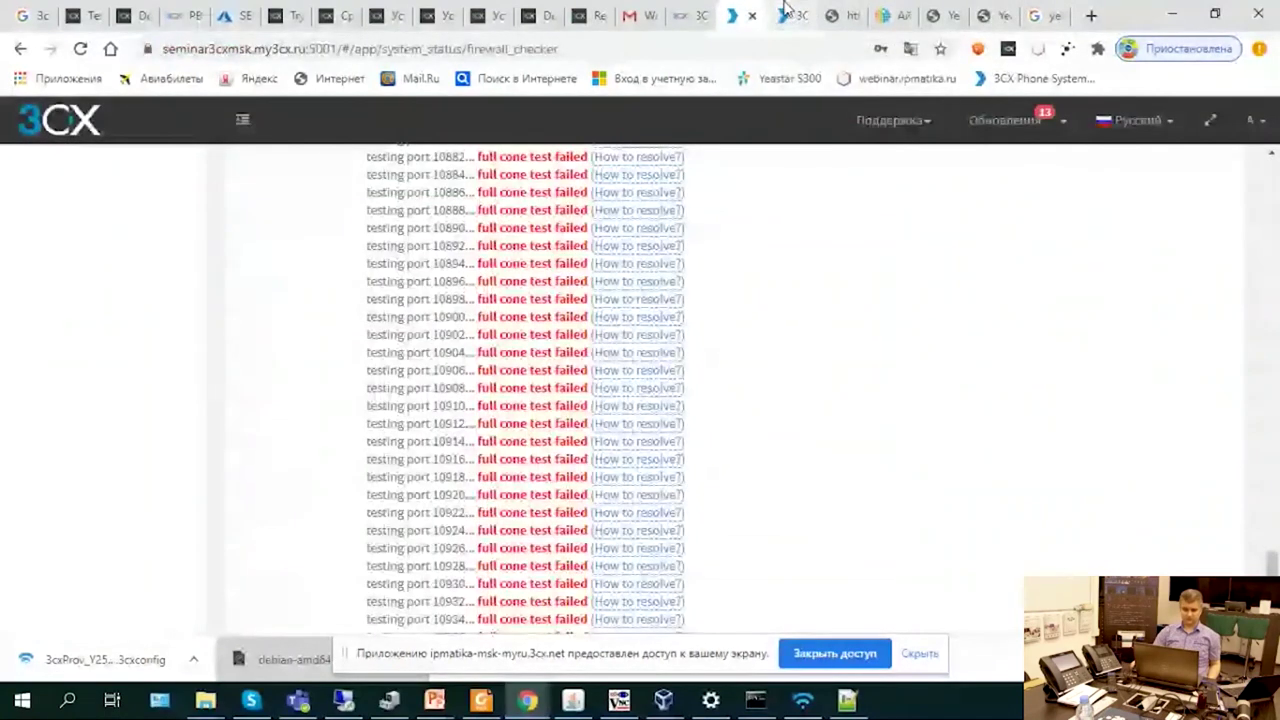
left_click(787, 12)
left_click(98, 240)
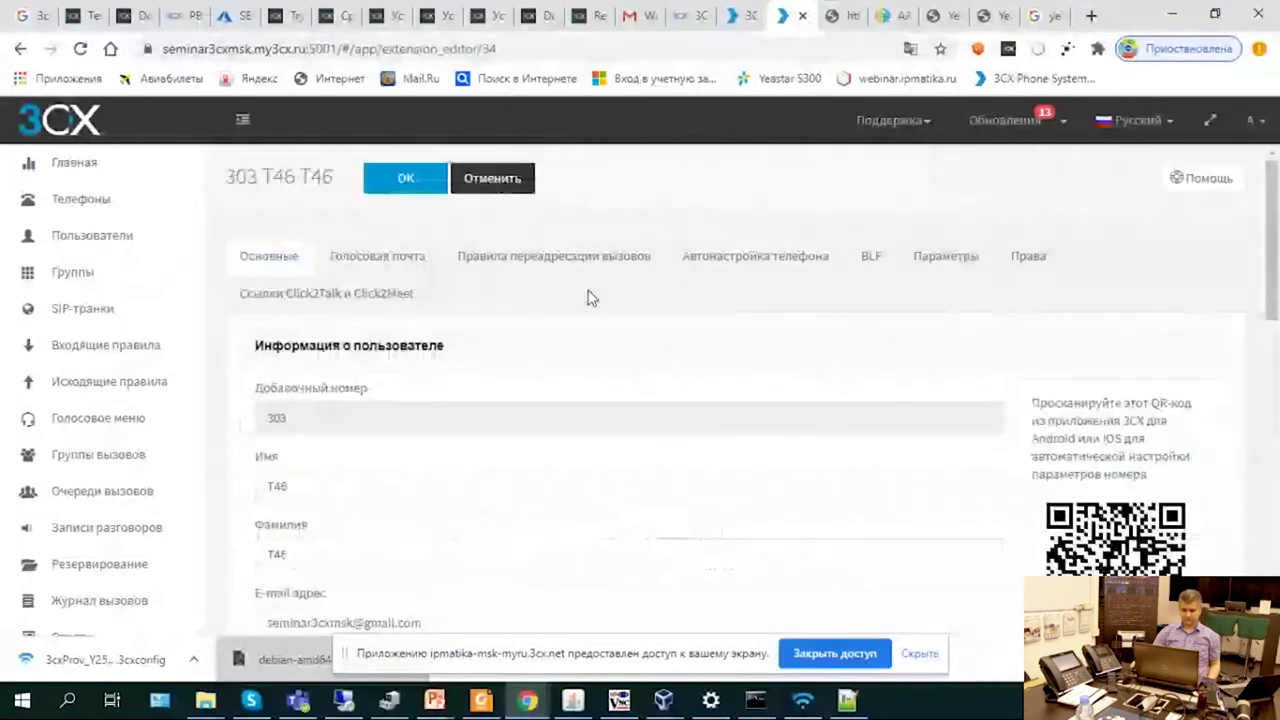
left_click(723, 258)
Step: Select the Yealink T46S autoprovisioning link and go to the phone's web page
scroll(653, 477, "down", 3)
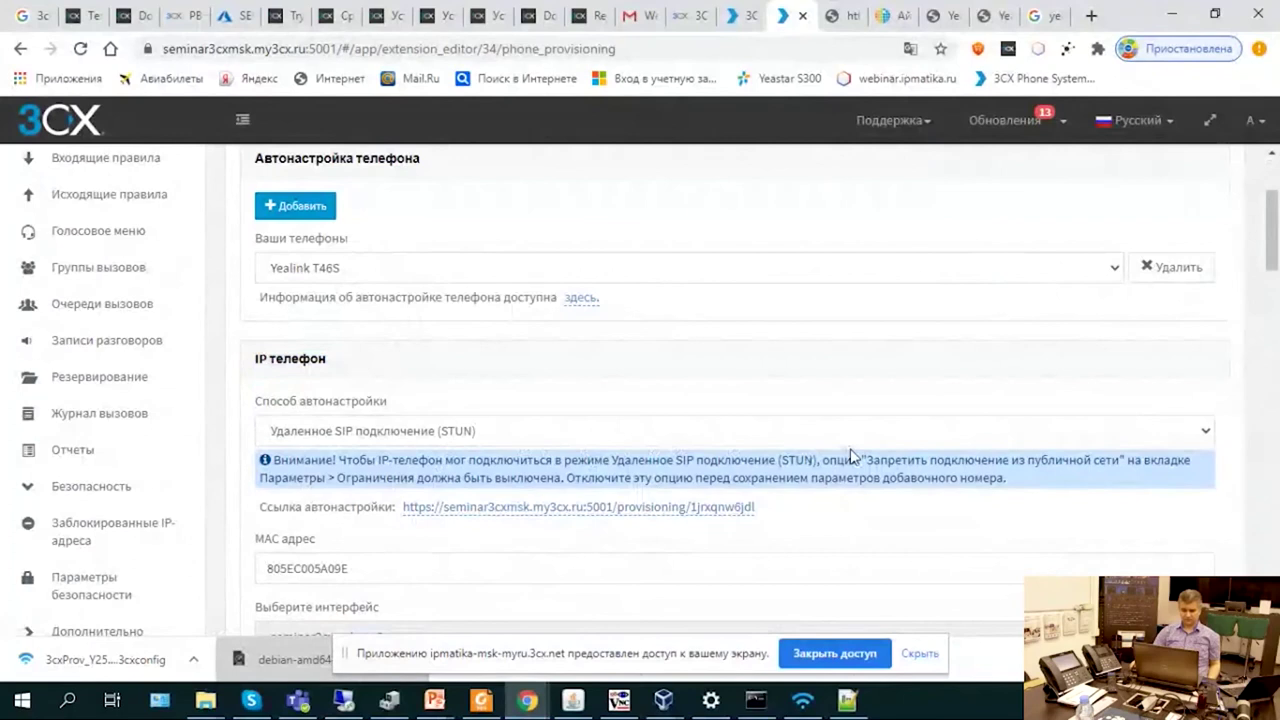
scroll(860, 470, "down", 5)
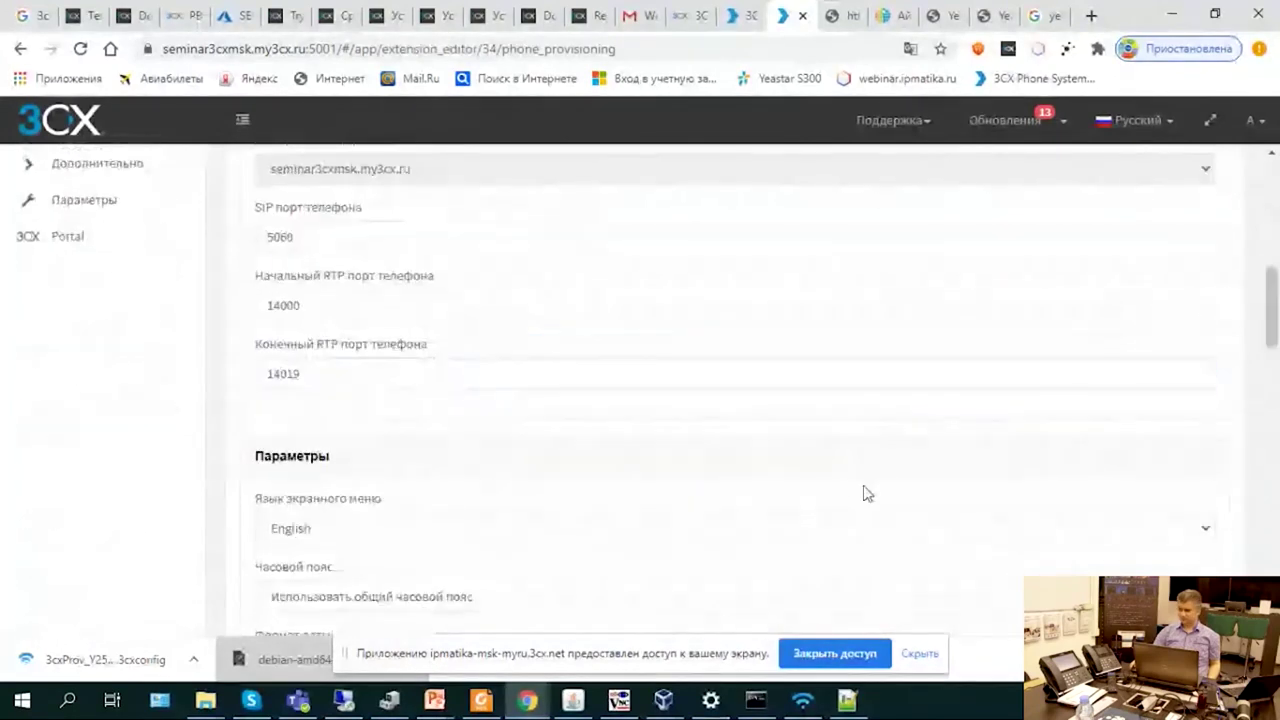
scroll(867, 494, "down", 7)
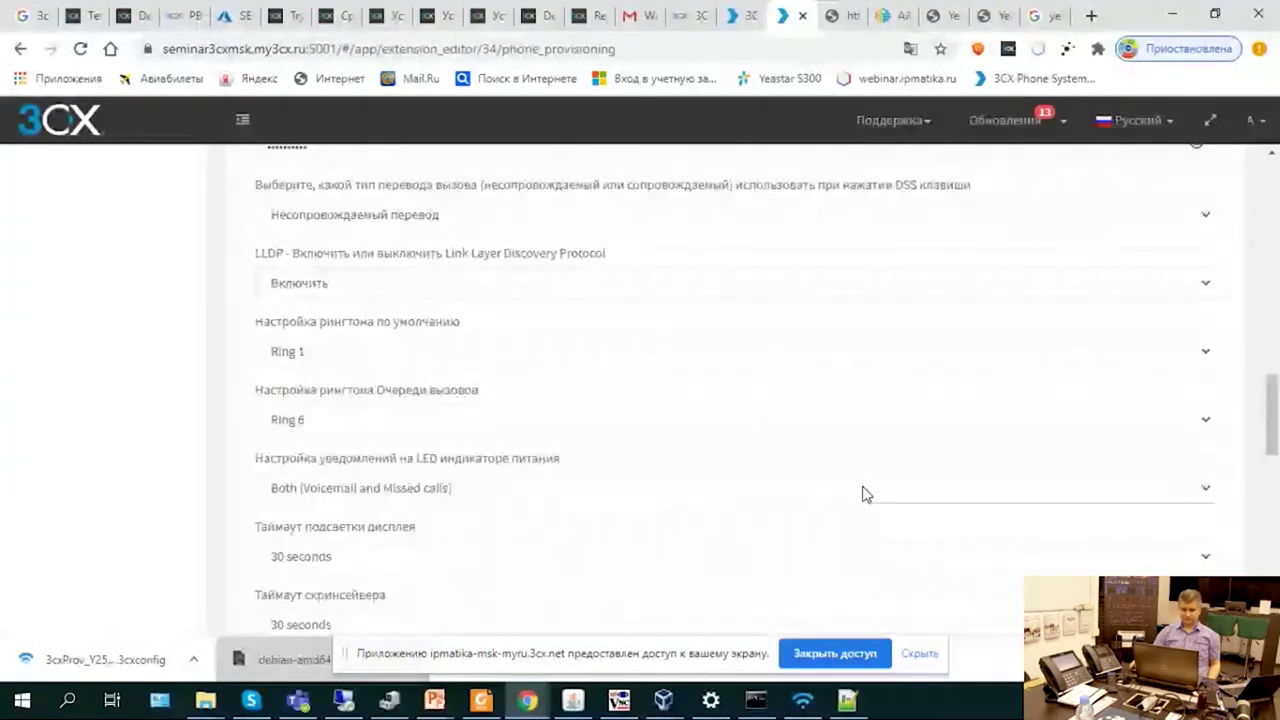
scroll(865, 494, "up", 12)
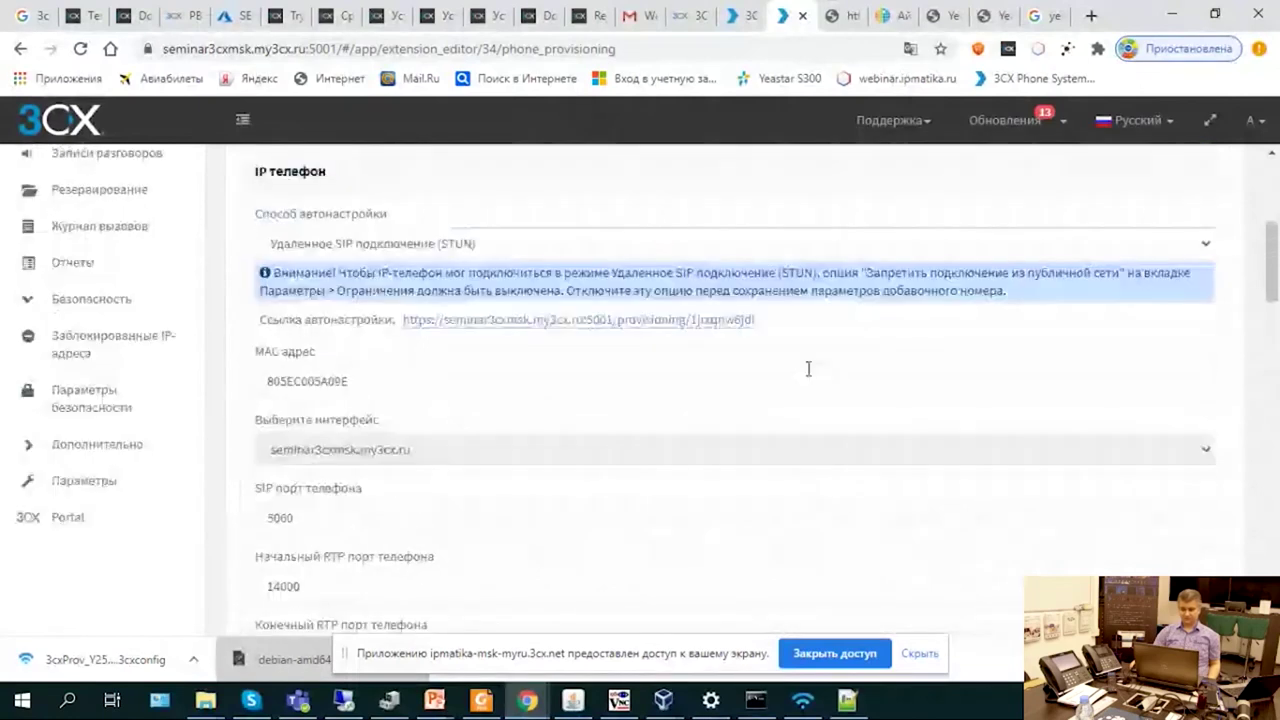
left_click_drag(806, 331, 406, 323)
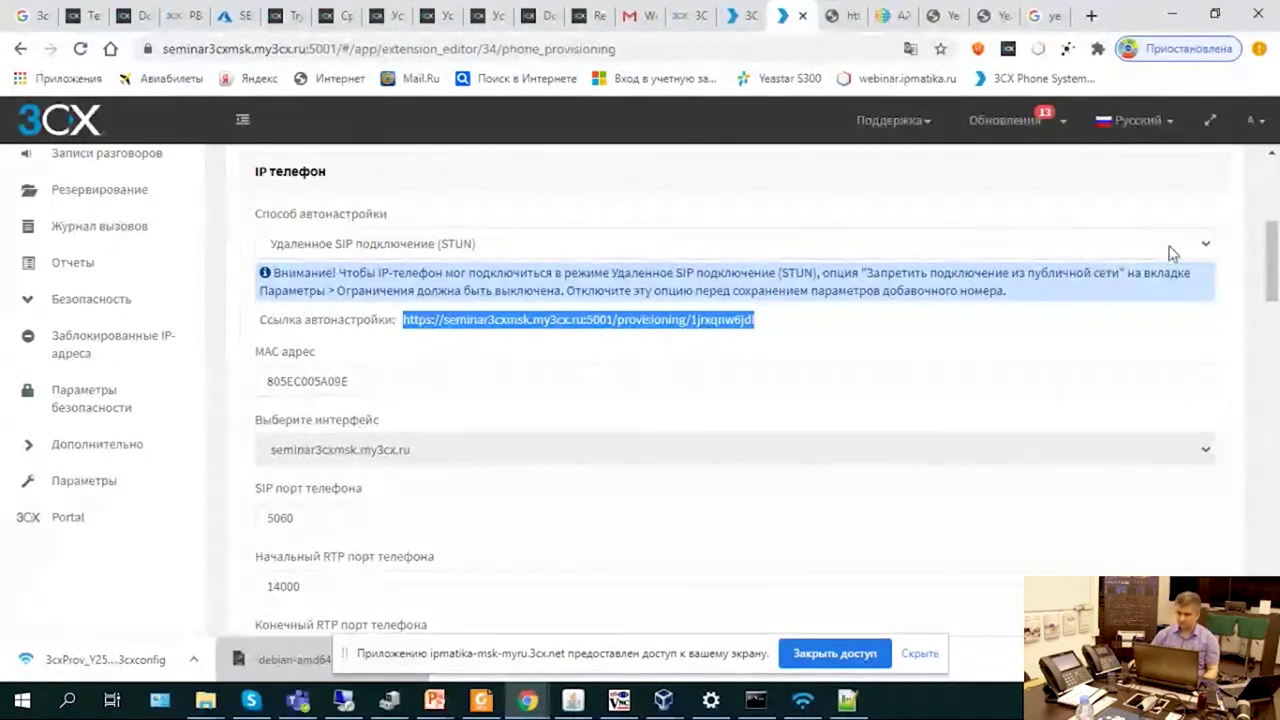
left_click(990, 12)
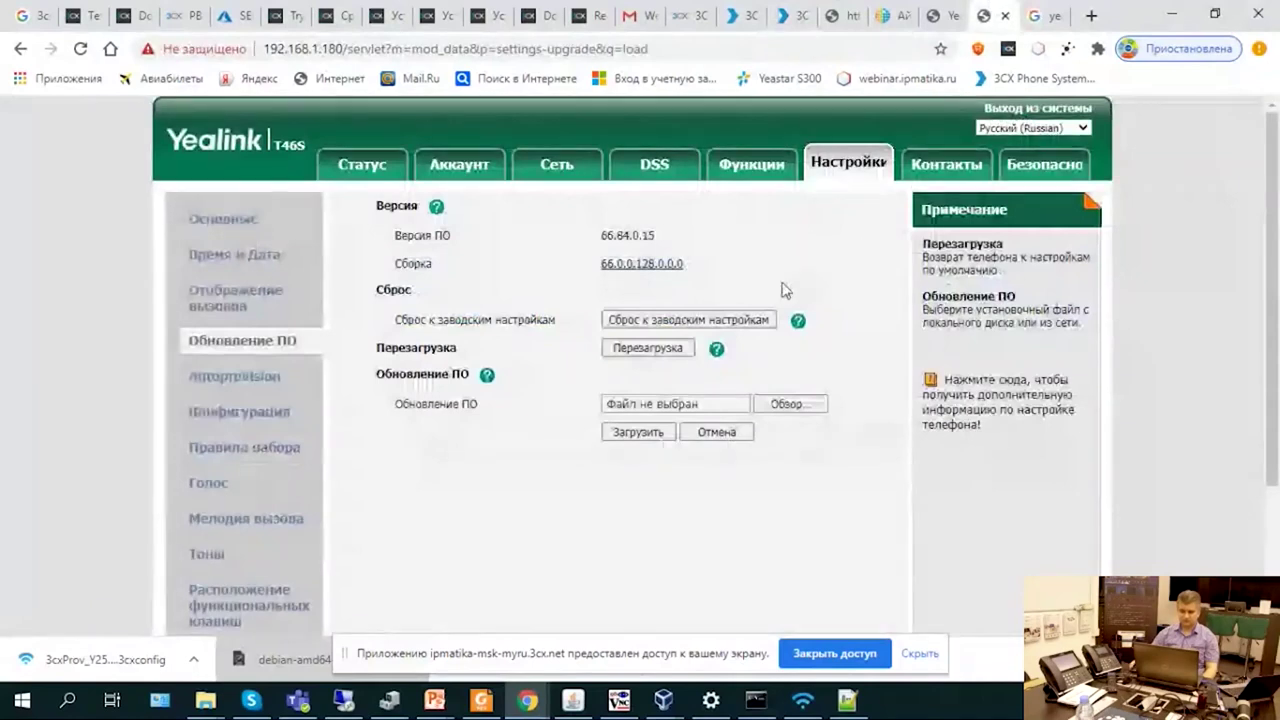
Step: Start a factory reset of the T46S and trigger an immediate configuration update
left_click(733, 320)
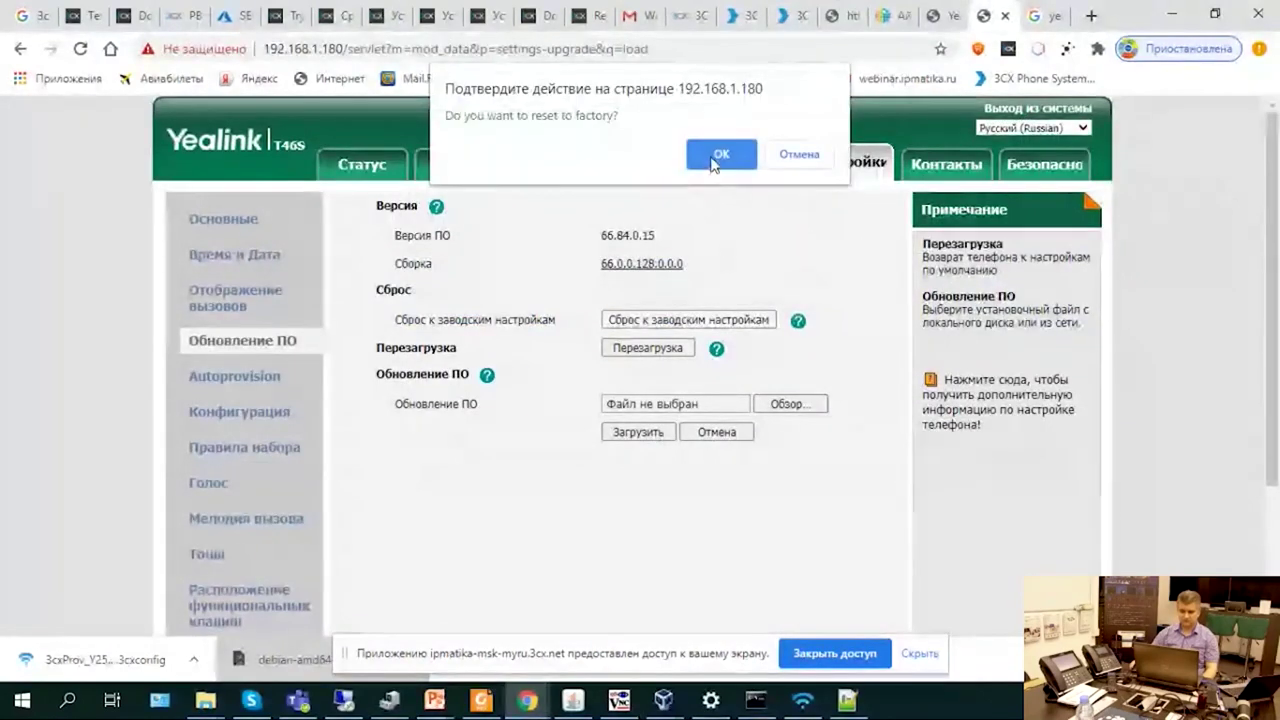
left_click(717, 157)
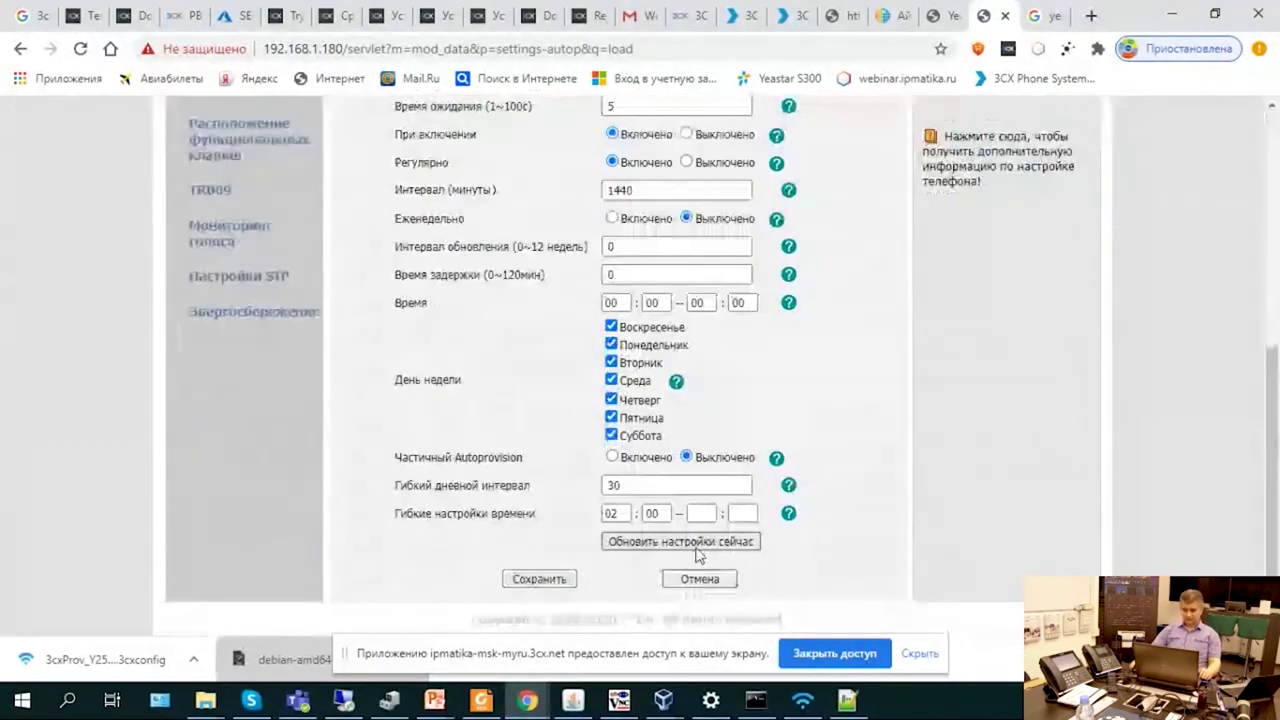
left_click(680, 540)
left_click(719, 150)
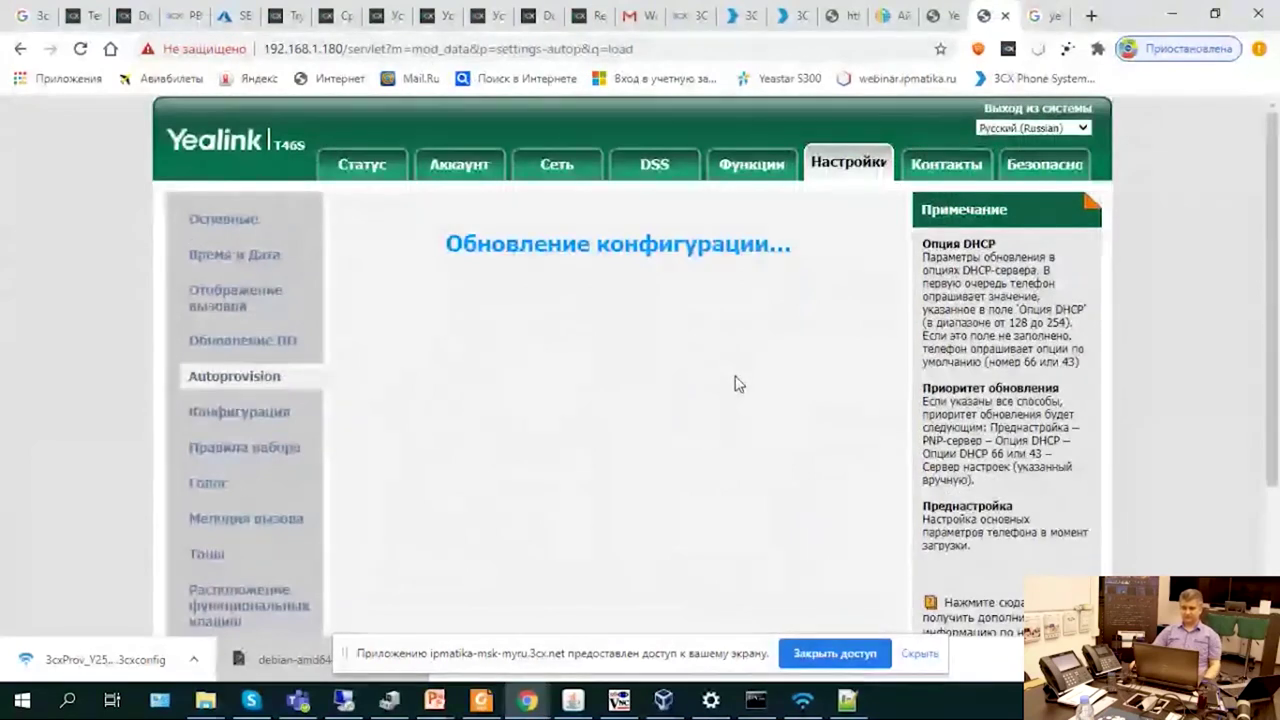
Step: Enter the admin username on the T48G login page
key("ctrl+Page_Up")
type("adm")
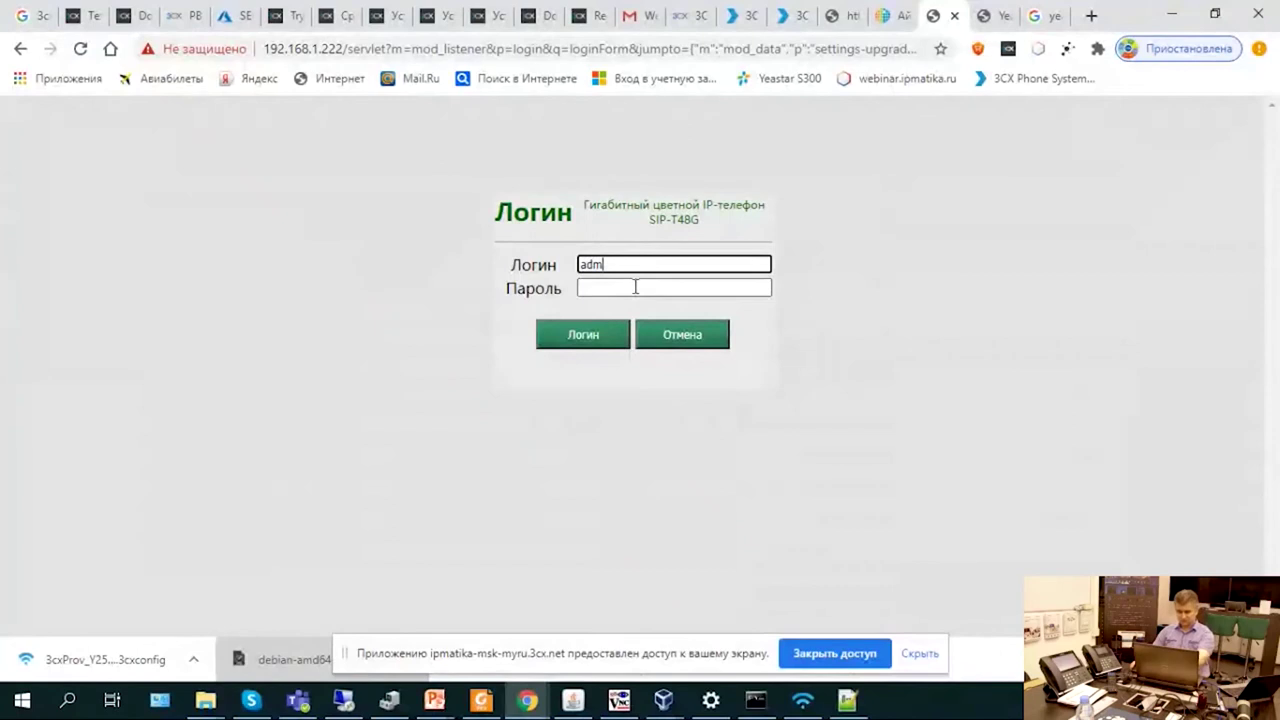
type("min")
left_click(628, 288)
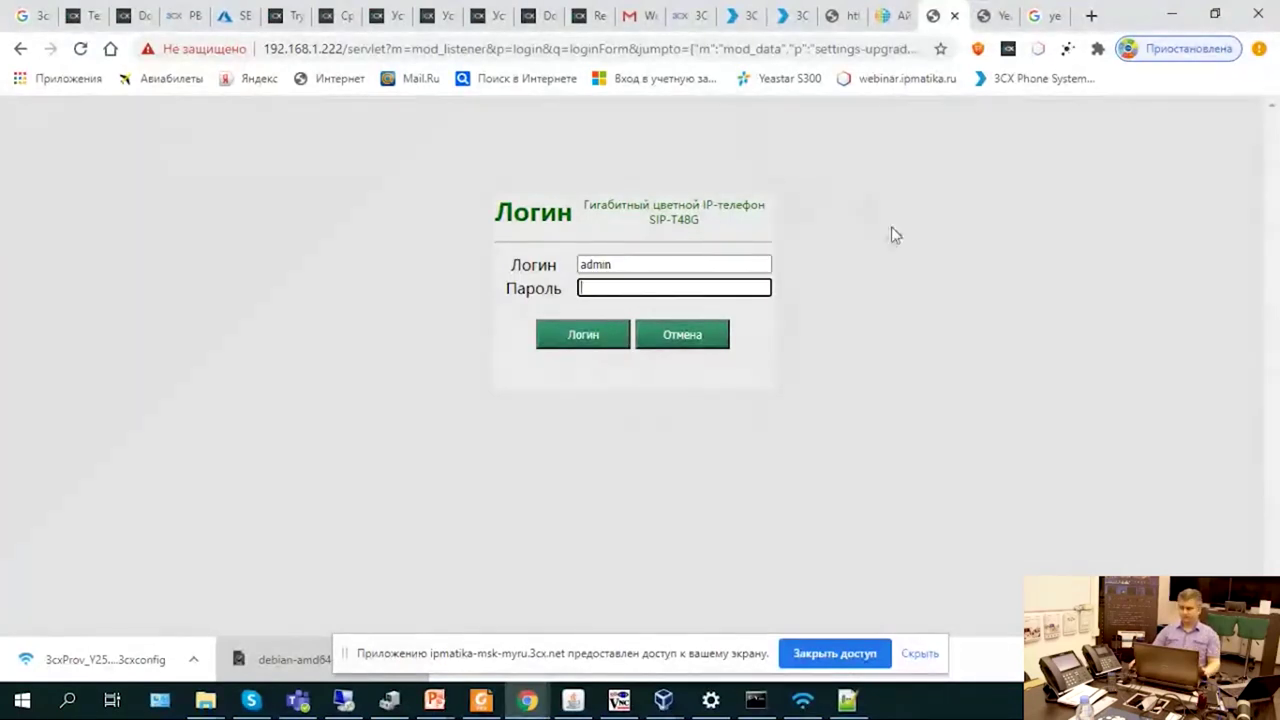
Step: Open extension 301's phone provisioning settings and view its assigned phones
left_click(731, 17)
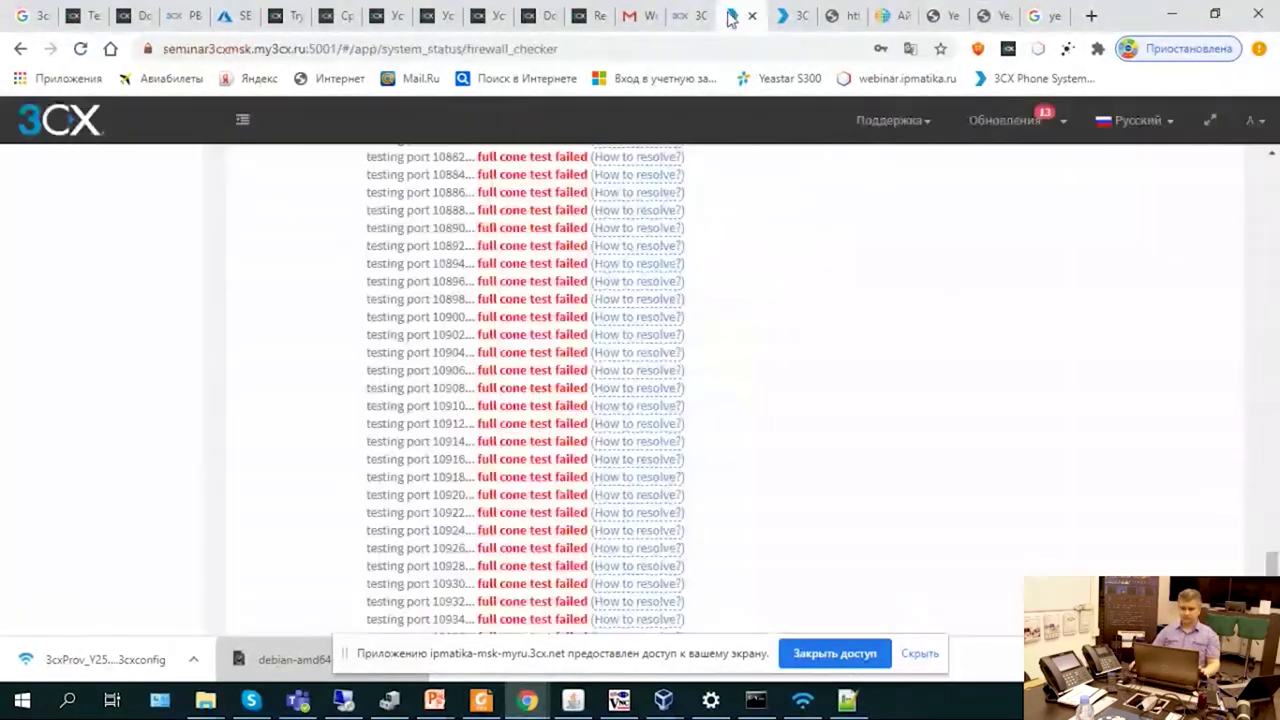
left_click(790, 16)
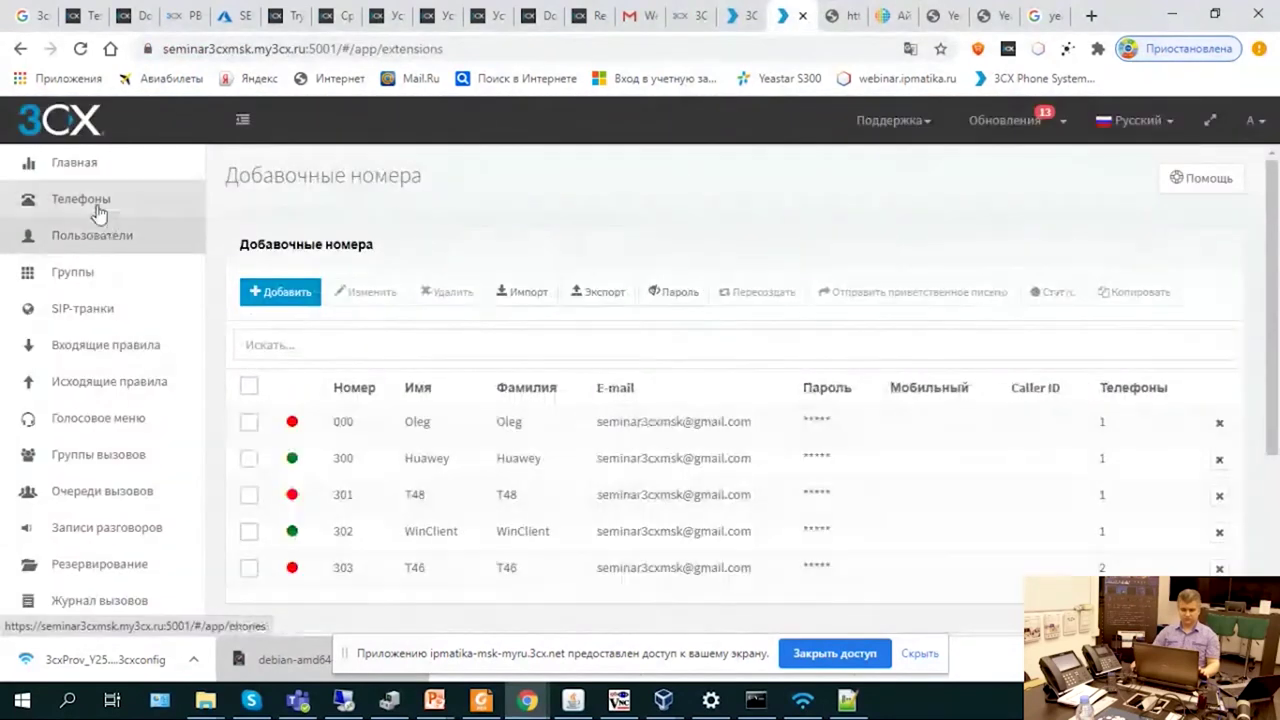
double_click(424, 495)
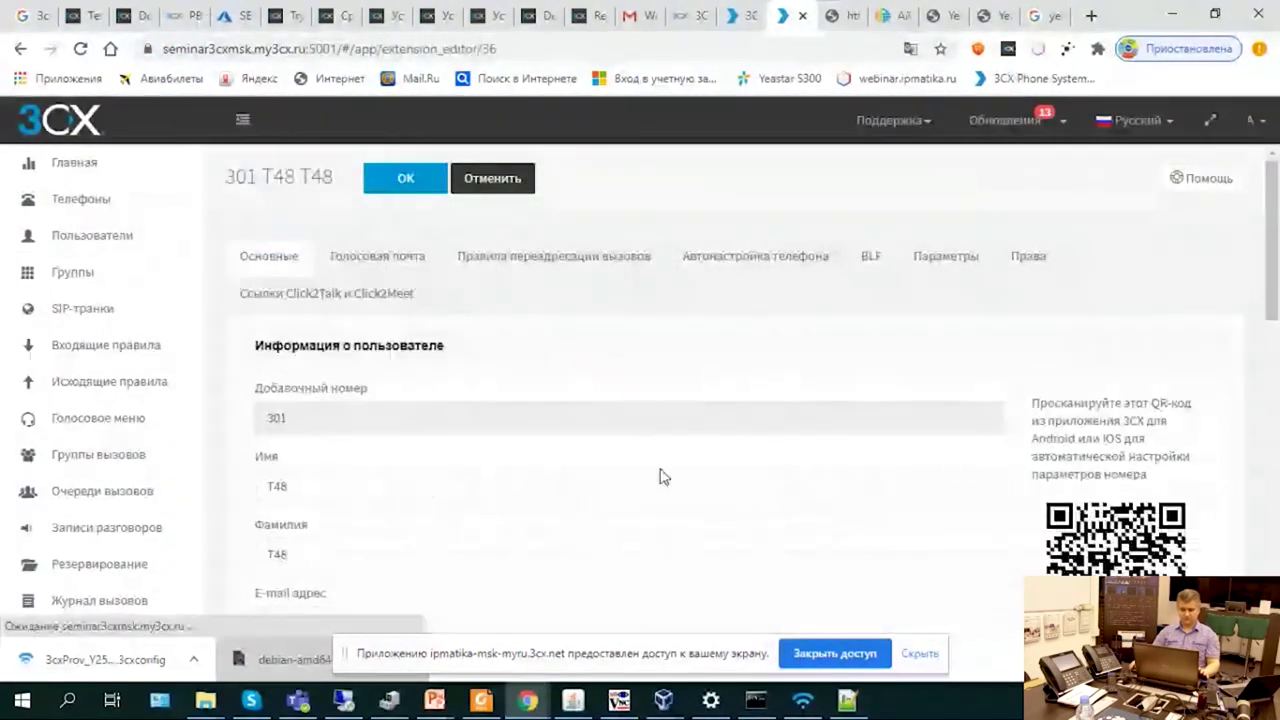
left_click(745, 266)
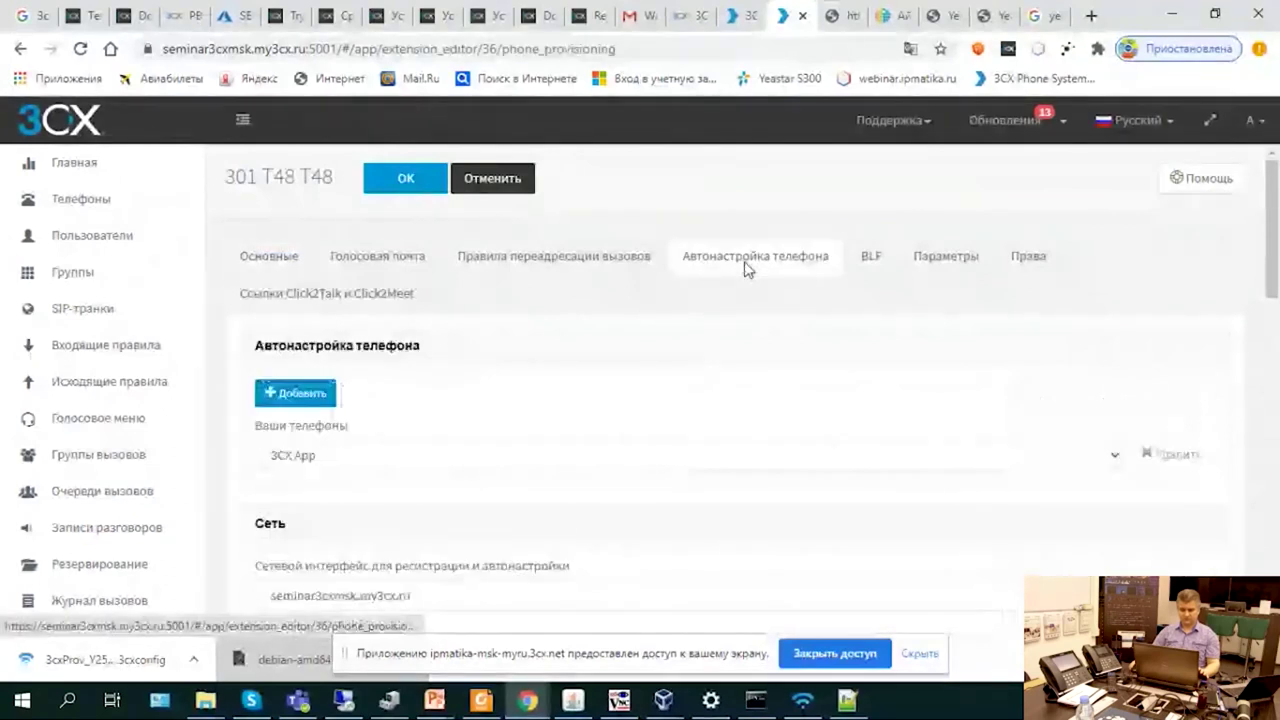
left_click(580, 451)
left_click(500, 477)
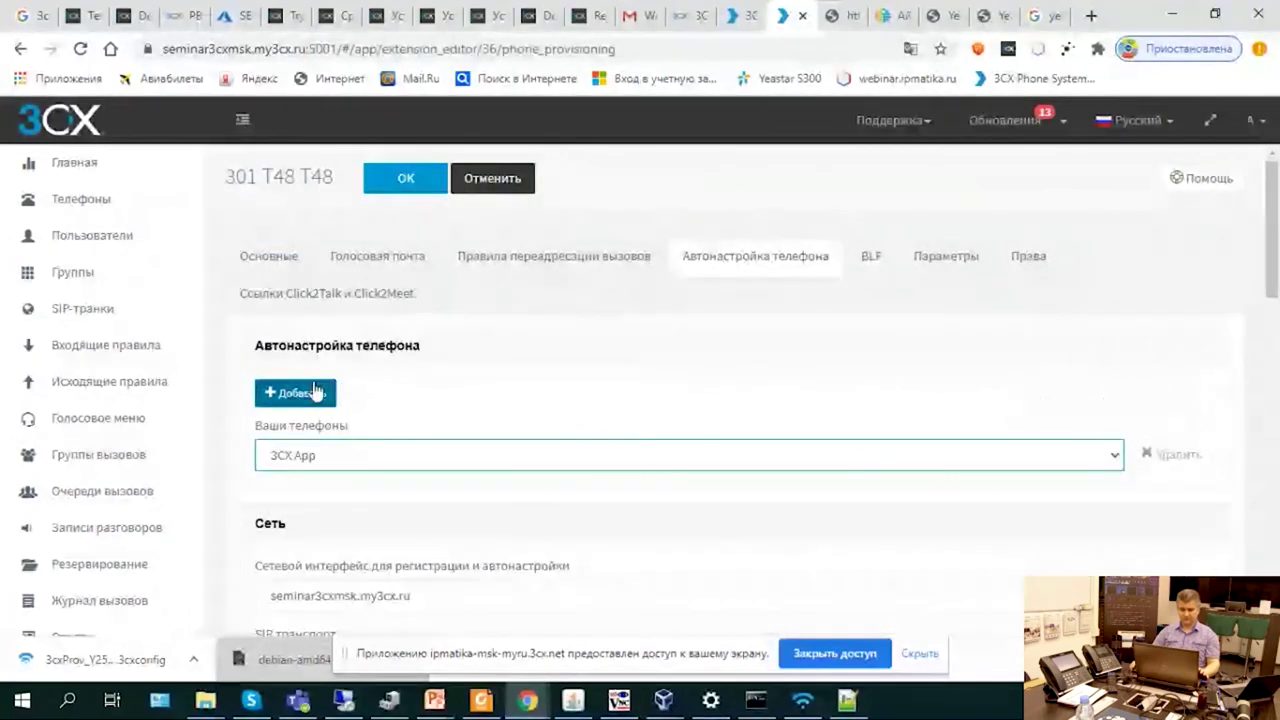
Step: Start adding a Yealink T48S to extension 301, leaving the MAC field empty
left_click(306, 396)
left_click(515, 230)
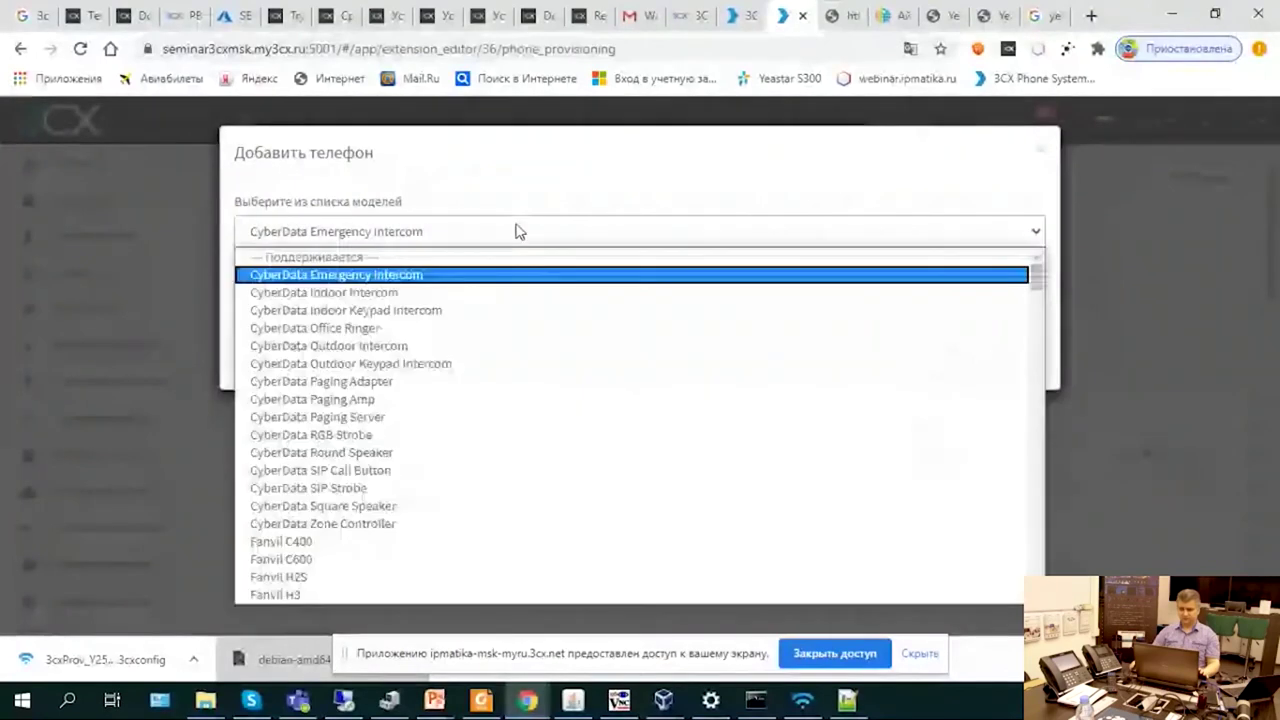
scroll(418, 556, "down", 6)
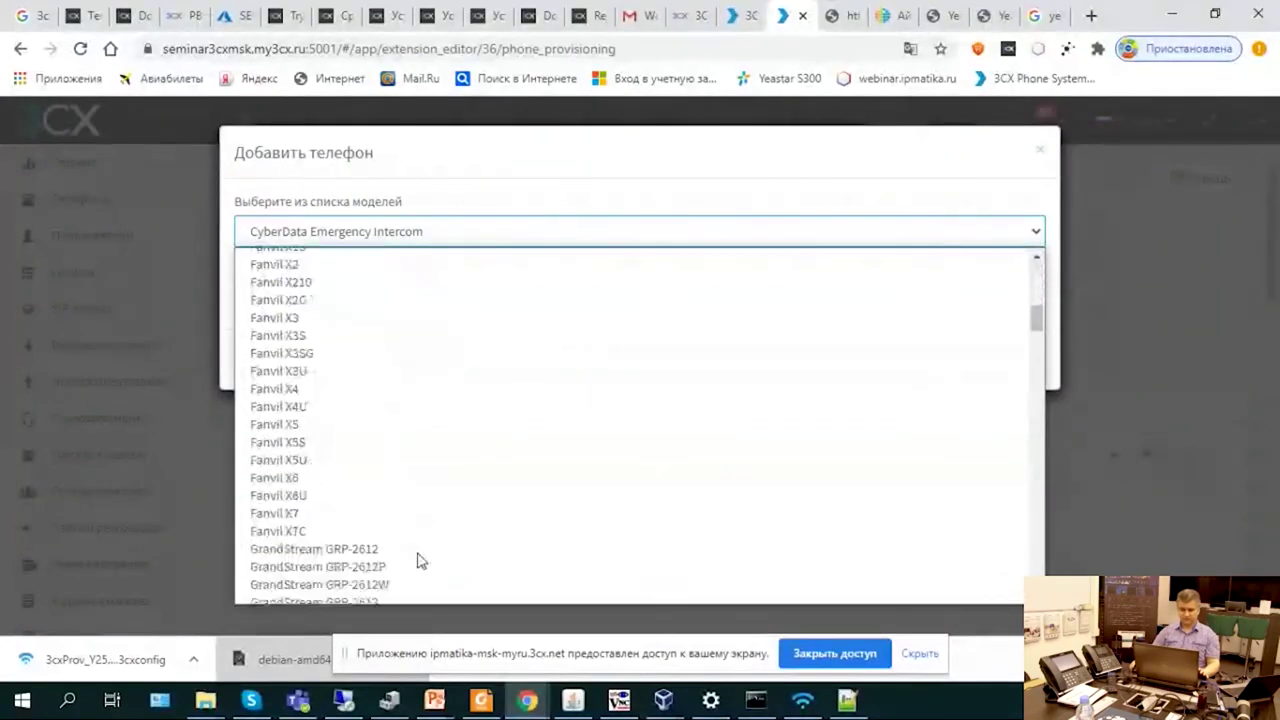
scroll(411, 549, "down", 10)
left_click(413, 411)
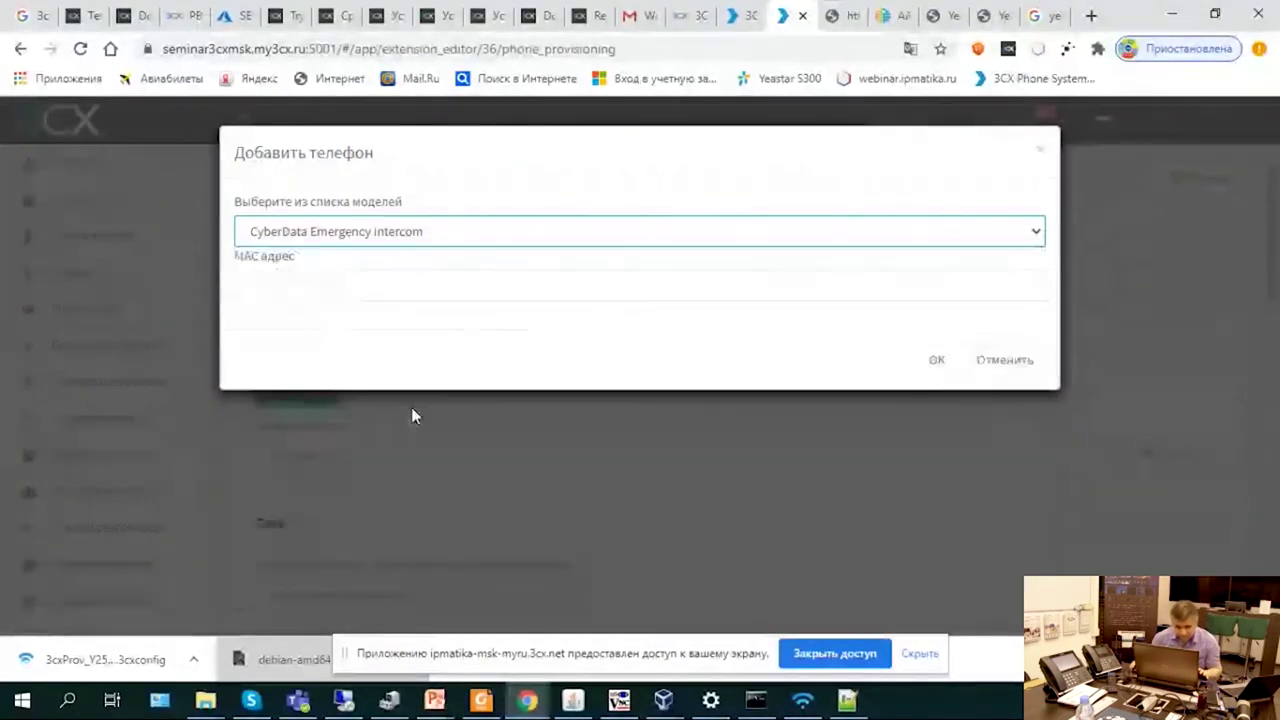
left_click(466, 280)
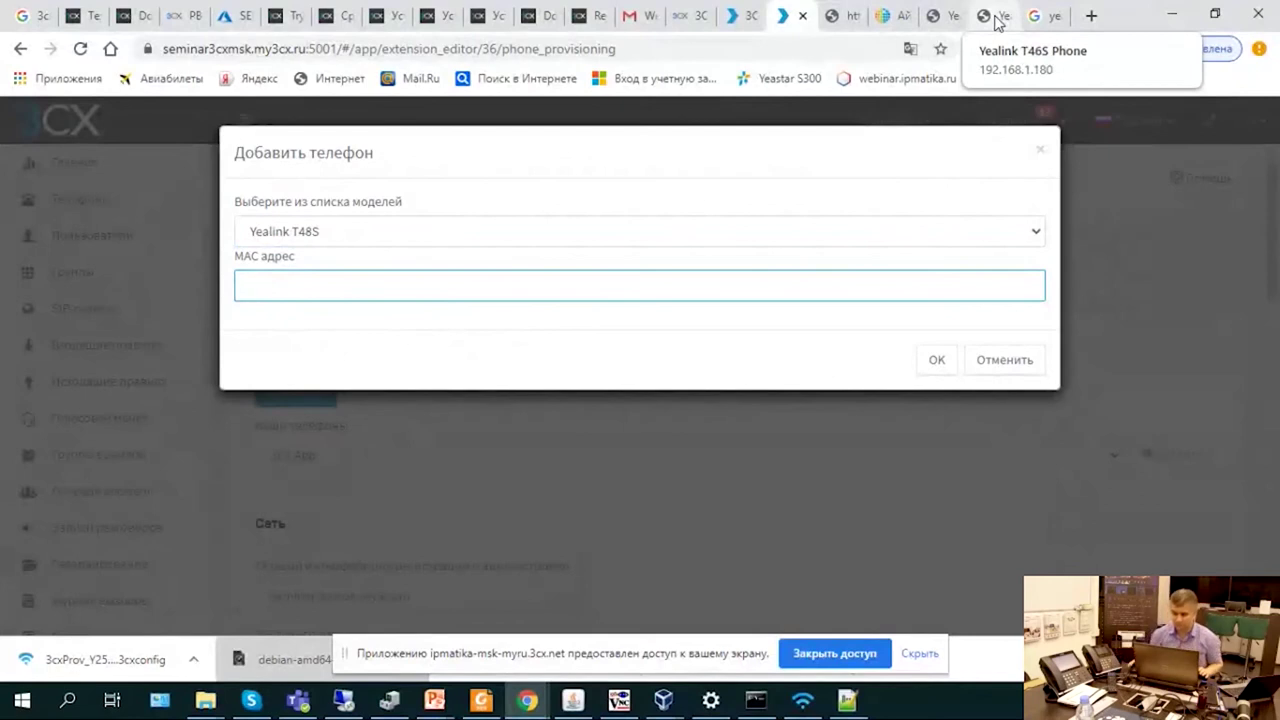
left_click(995, 18)
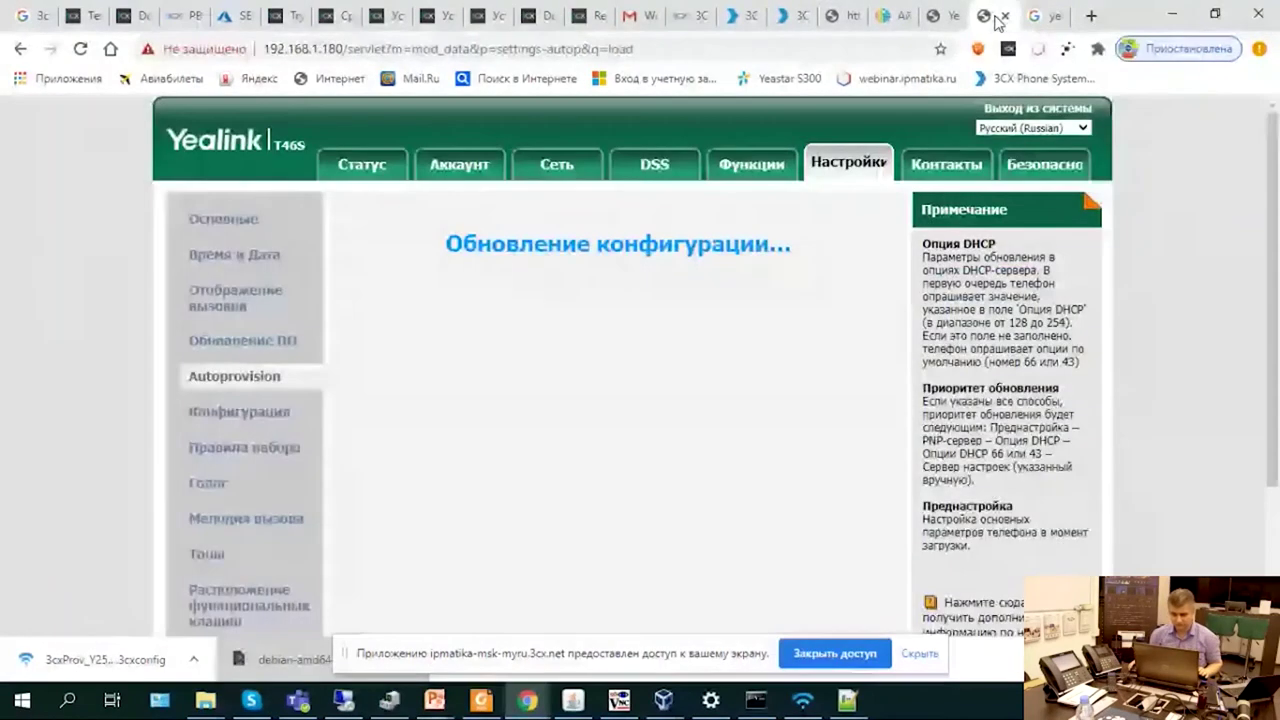
Step: Sign in to the T48G web interface as admin
left_click(930, 28)
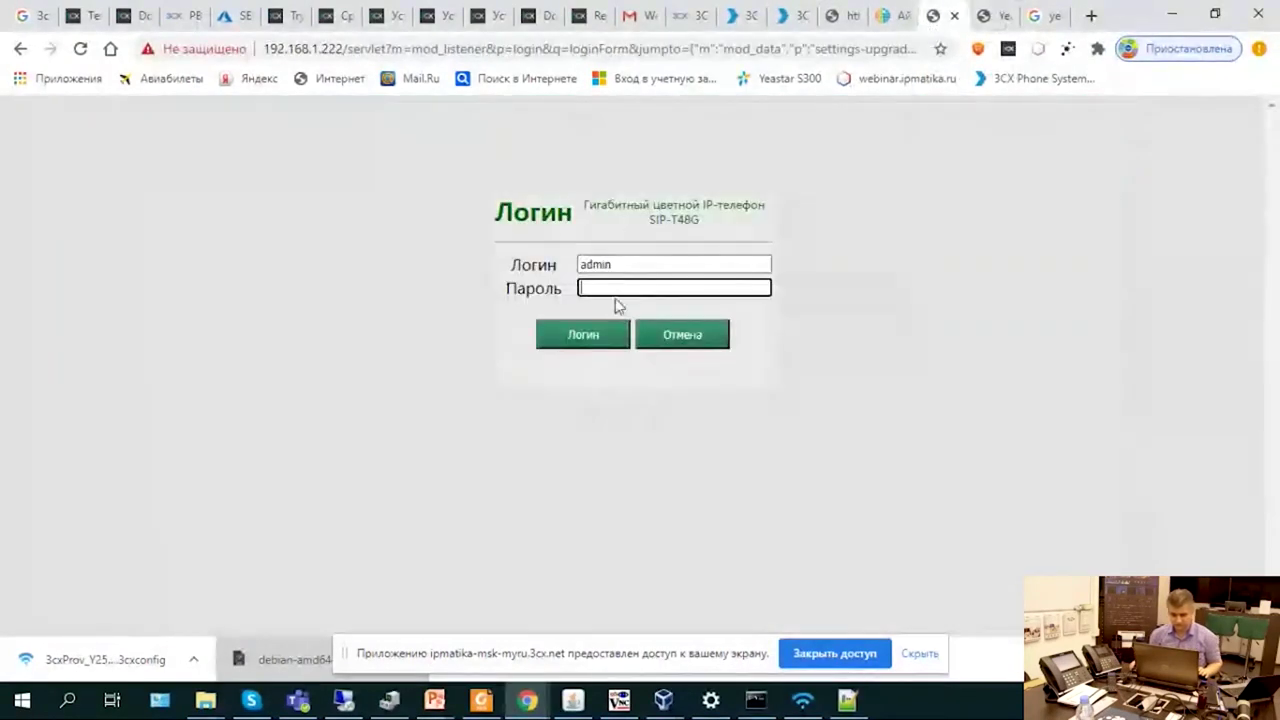
type("ad")
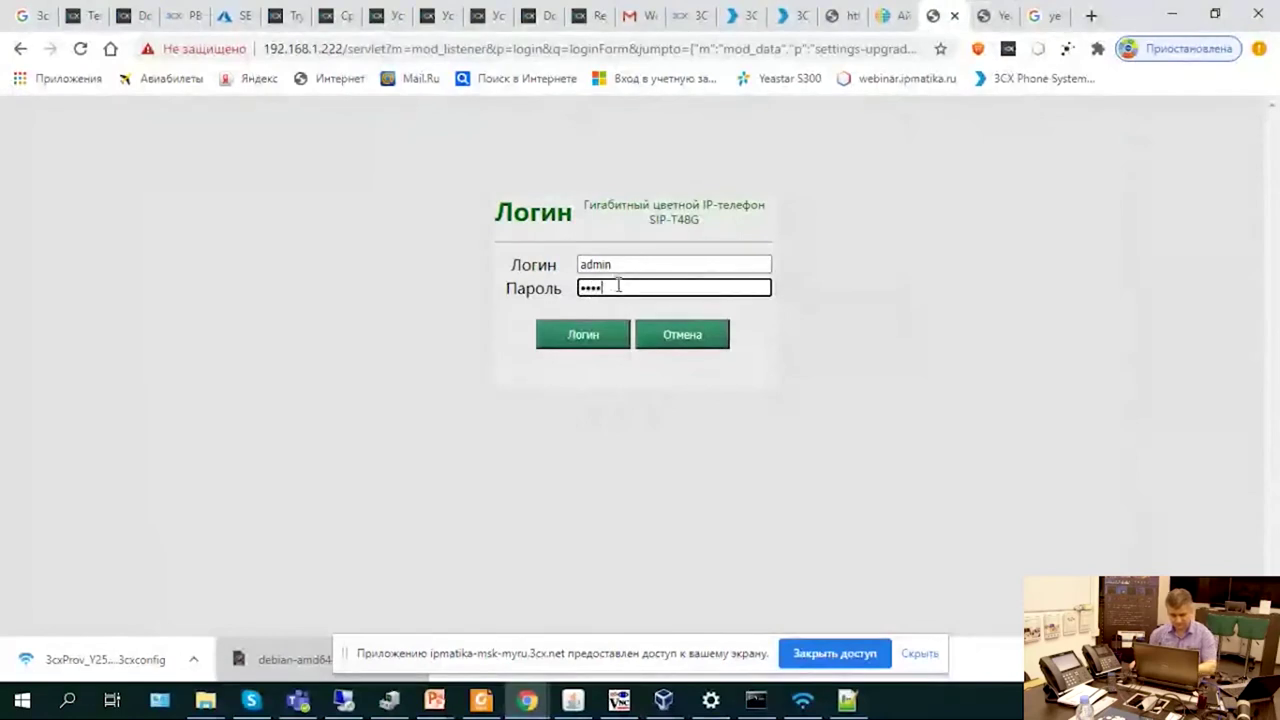
type("min")
left_click(598, 338)
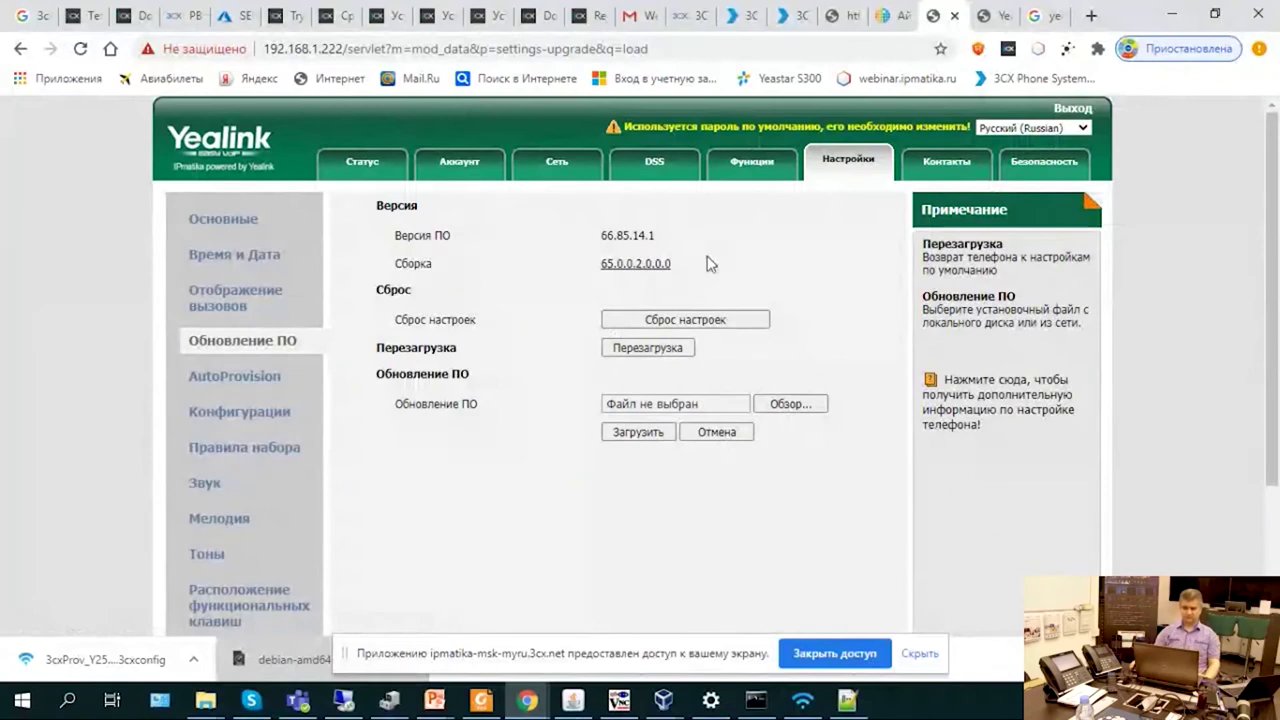
Step: Select the MAC address 80:5E:C0:0A:A0:E6 on the phone's status page
left_click(358, 172)
scroll(700, 566, "down", 3)
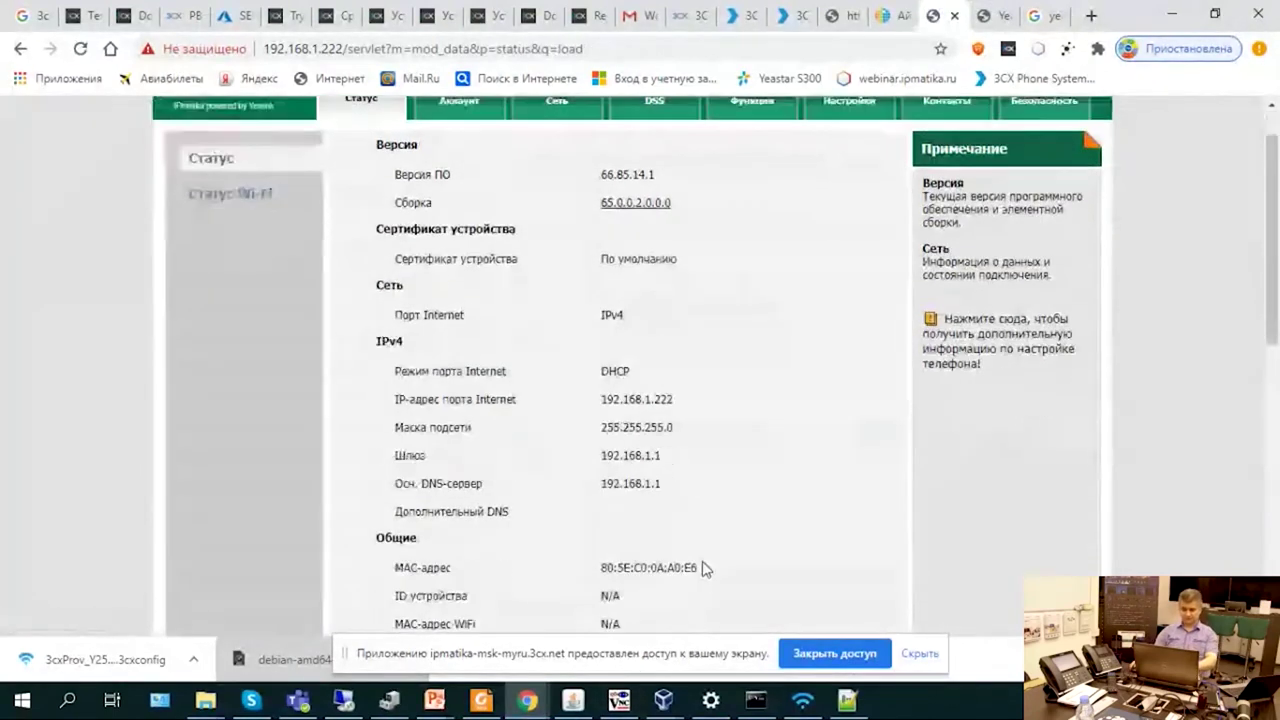
scroll(703, 566, "down", 1)
left_click_drag(703, 443, 600, 441)
key("ctrl+c")
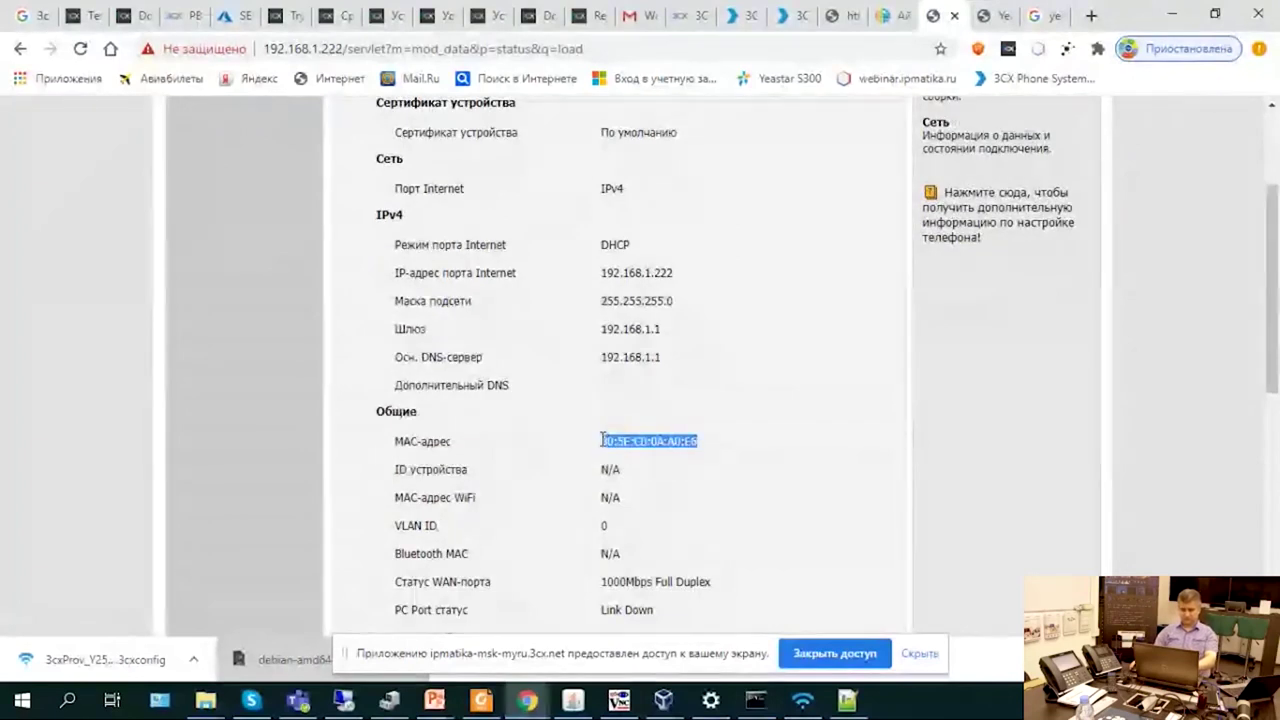
left_click(765, 12)
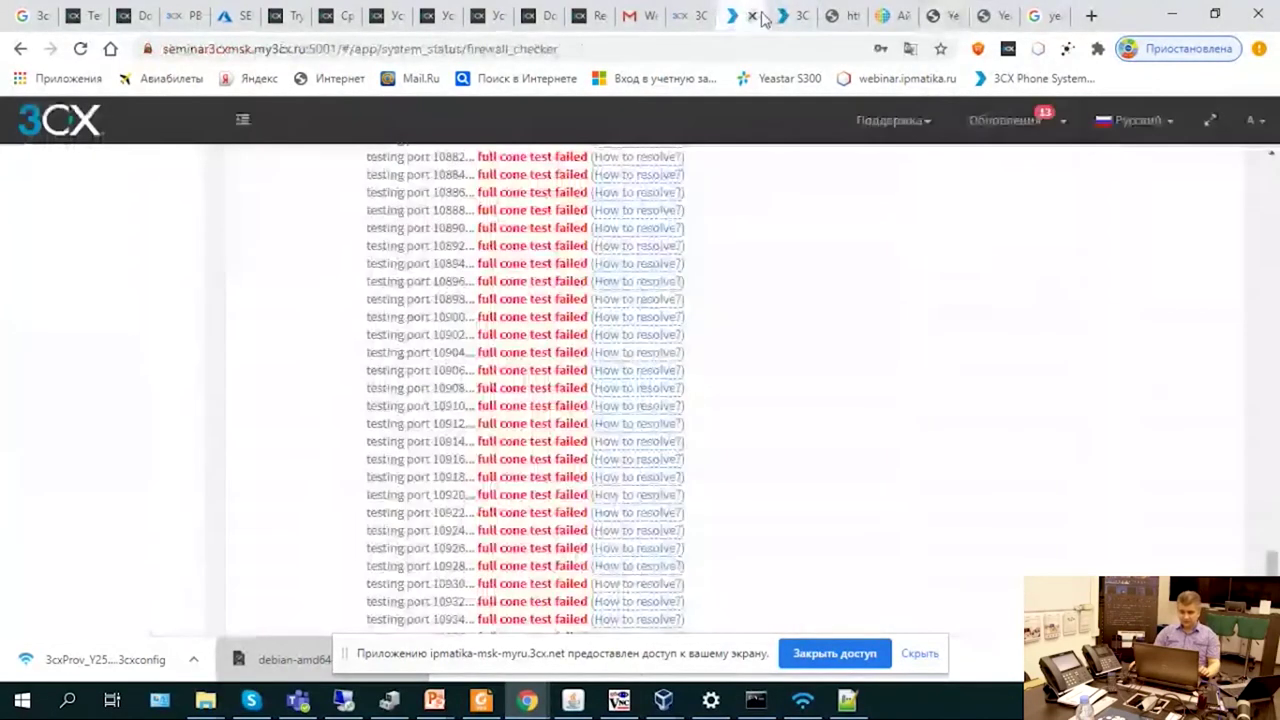
Step: Enter MAC 805EC00AA0E6 without colons and confirm adding the Yealink T48S
left_click(795, 15)
left_click(466, 289)
key("ctrl+v")
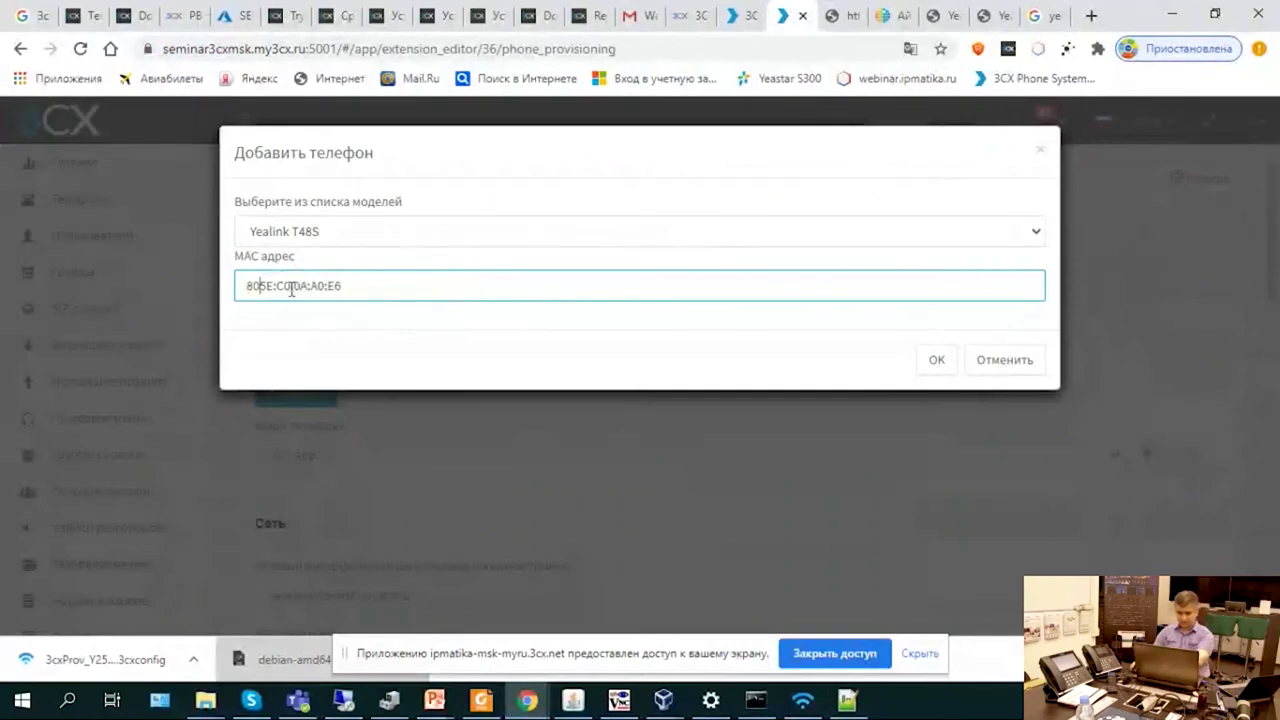
left_click(274, 287)
key("BackSpace")
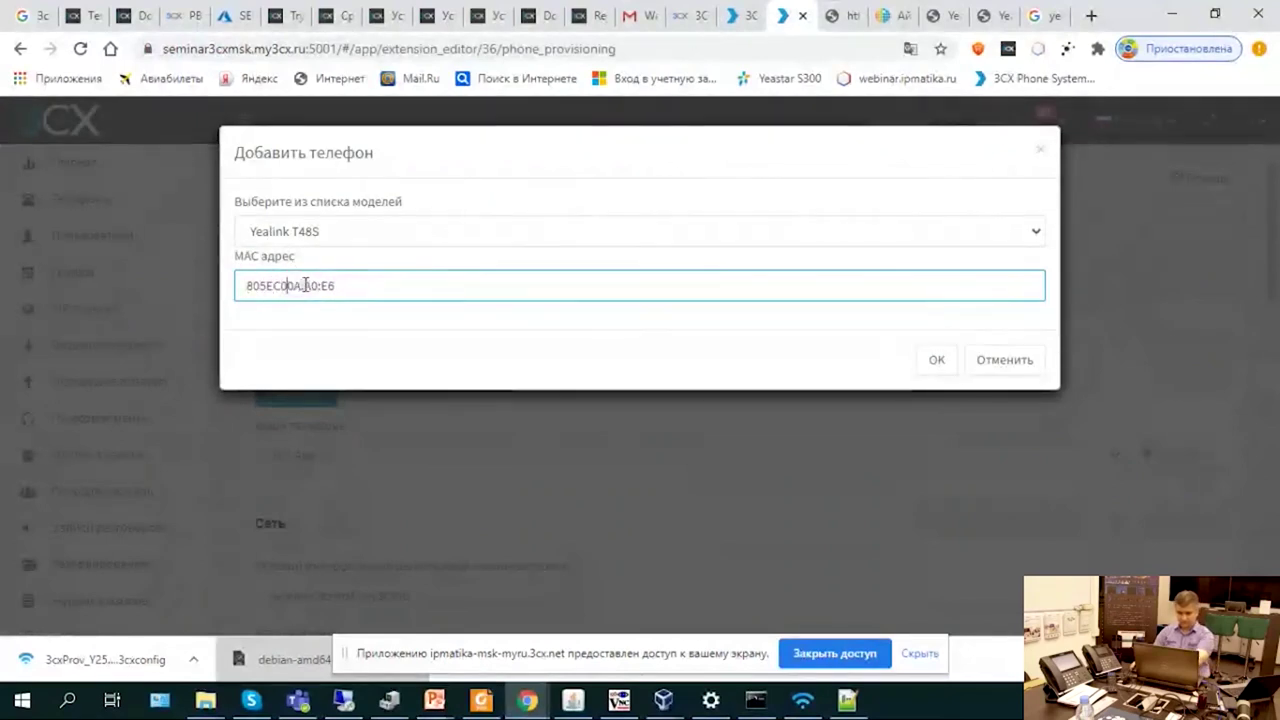
left_click(305, 287)
key("BackSpace")
left_click(319, 287)
key("BackSpace")
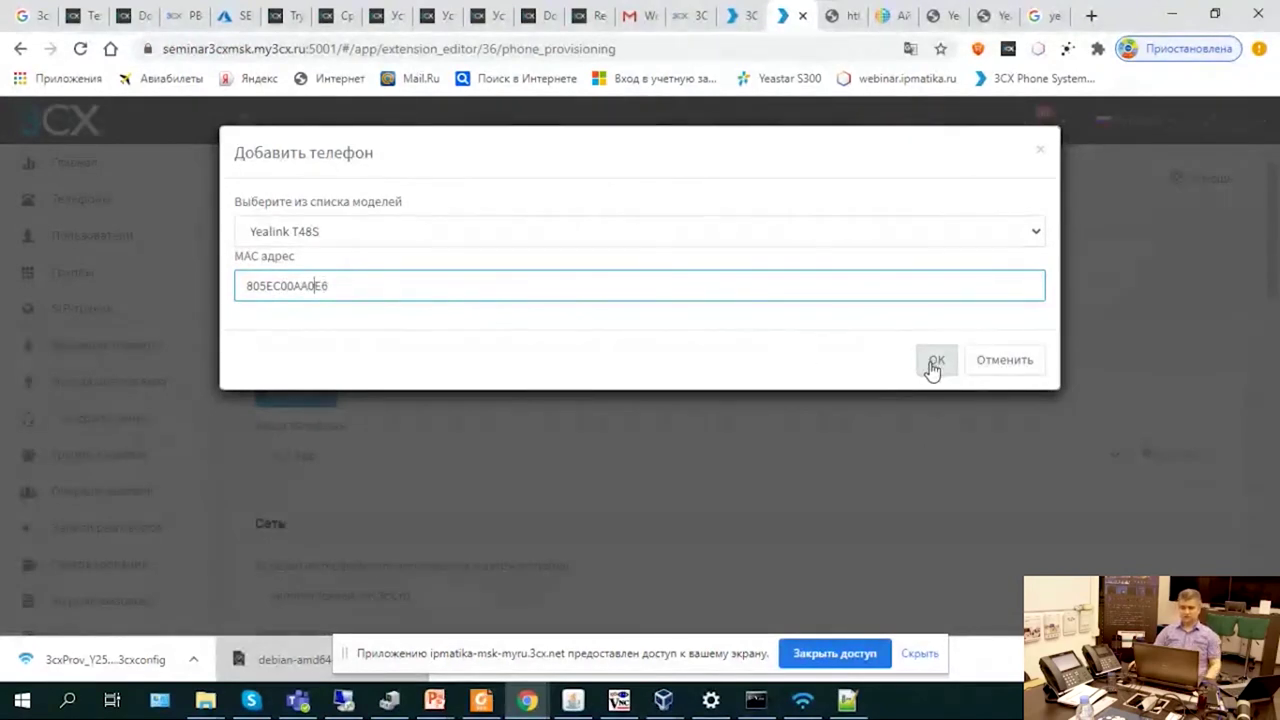
left_click(934, 362)
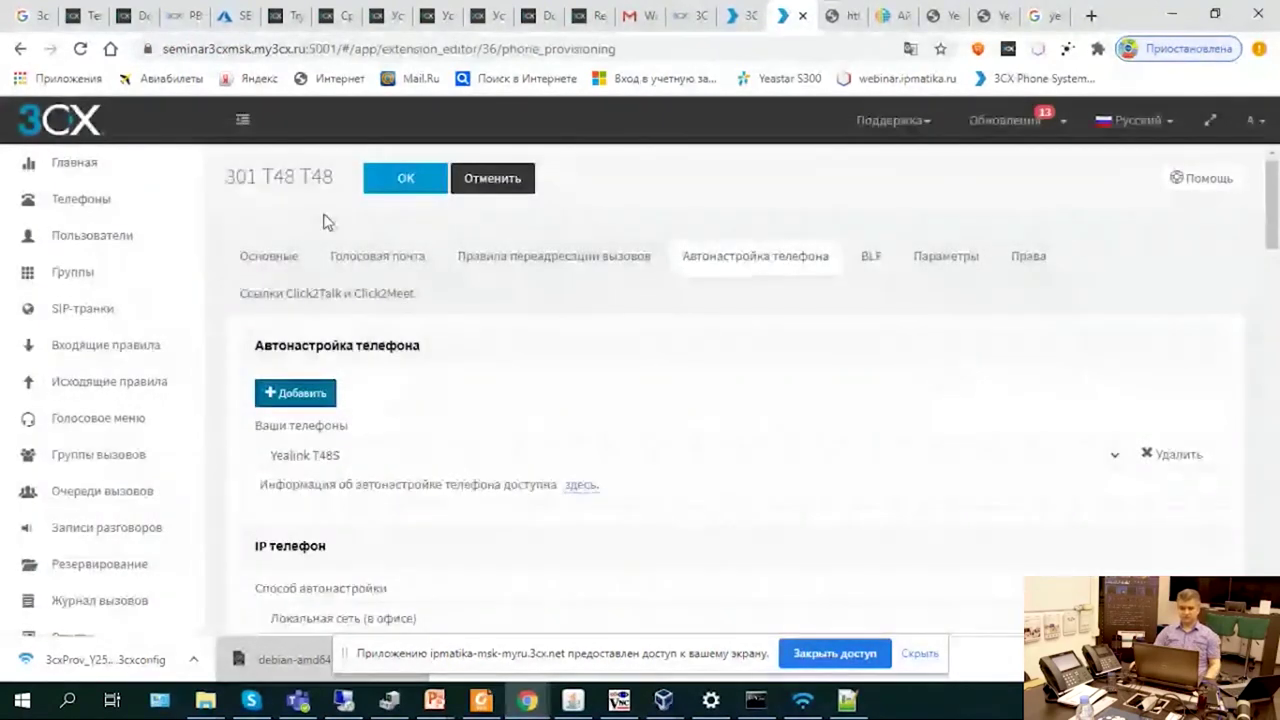
Step: Set the phone's provisioning method to remote SIP (STUN)
scroll(417, 351, "down", 2)
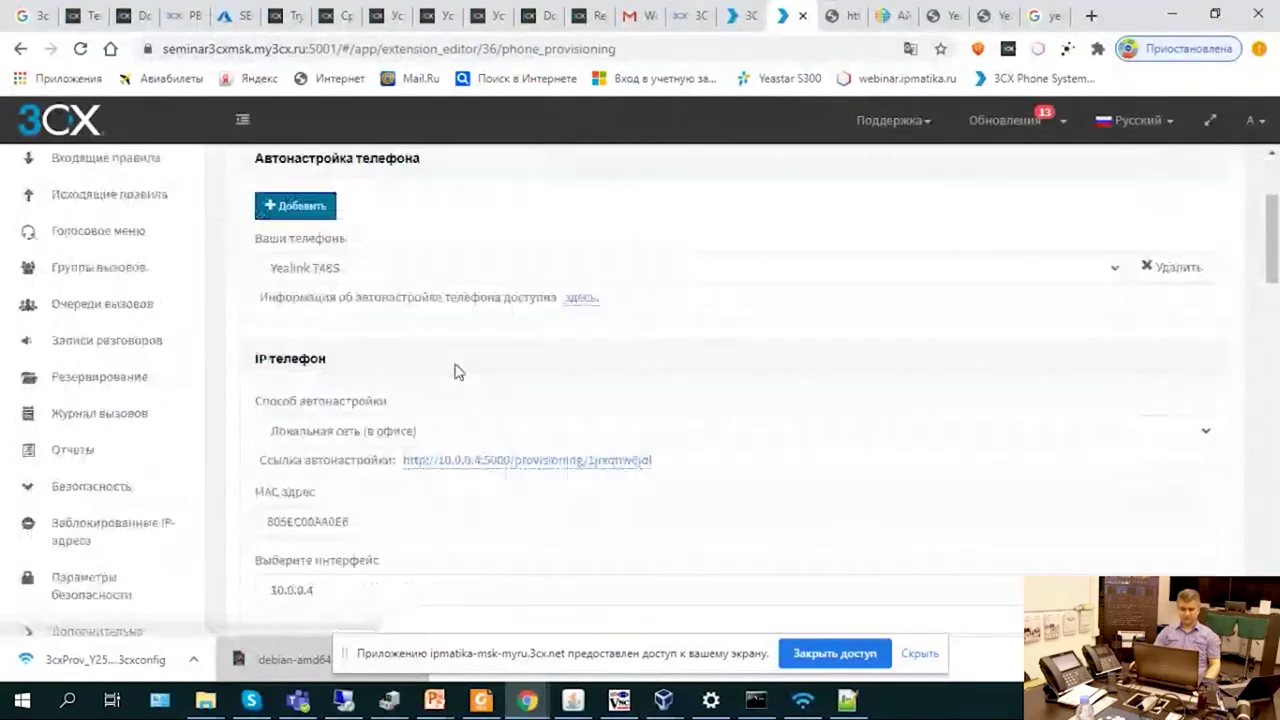
left_click(460, 432)
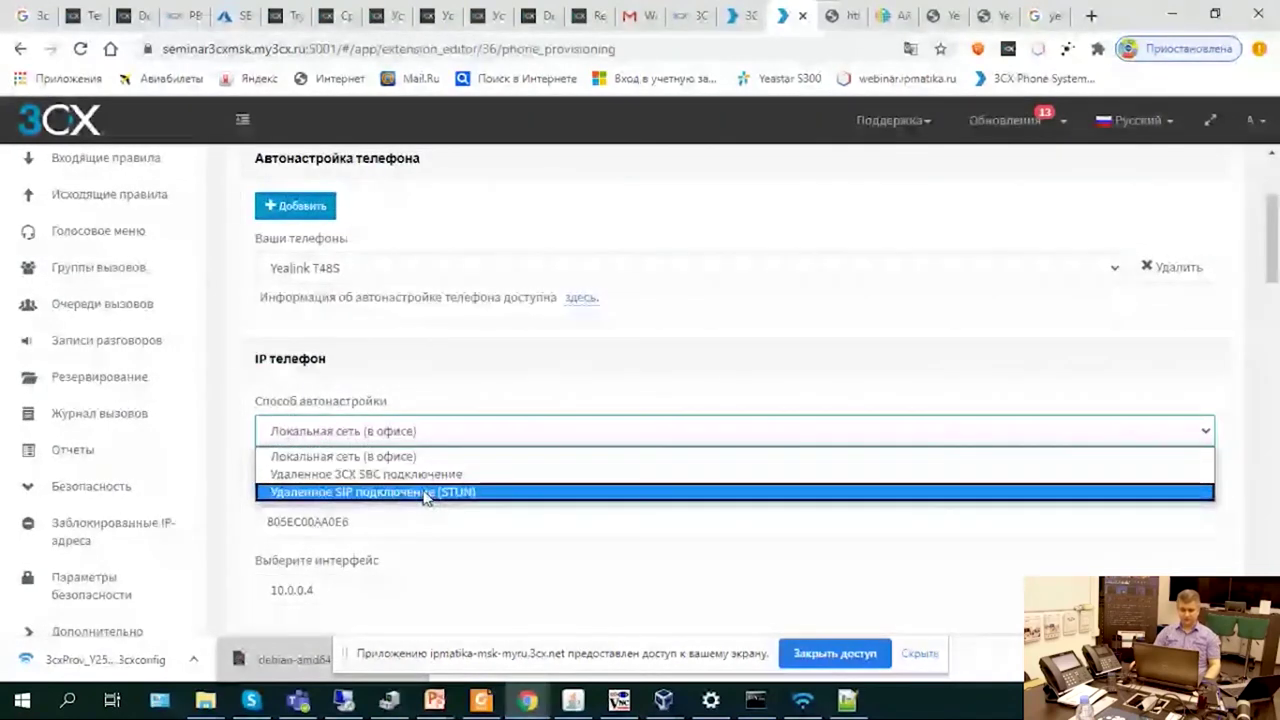
left_click(422, 492)
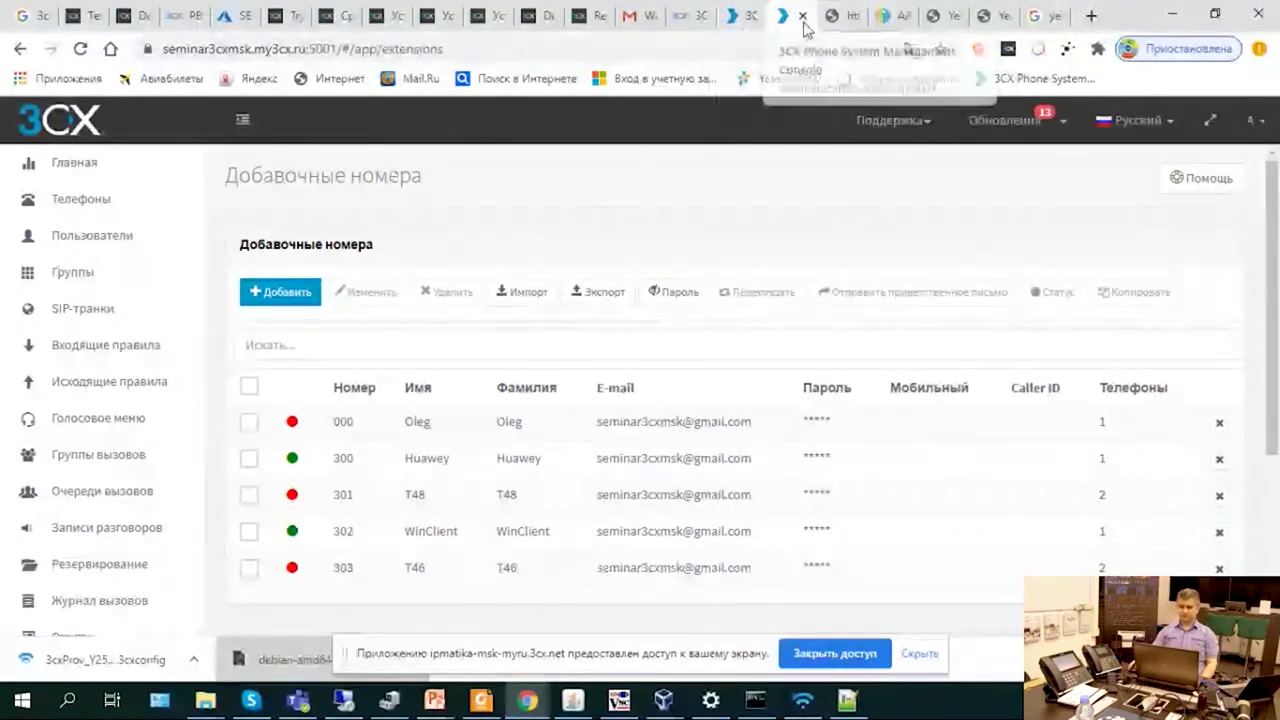
Step: Paste the 3CX provisioning link into the phone's Auto Provision server URL field
left_click(940, 16)
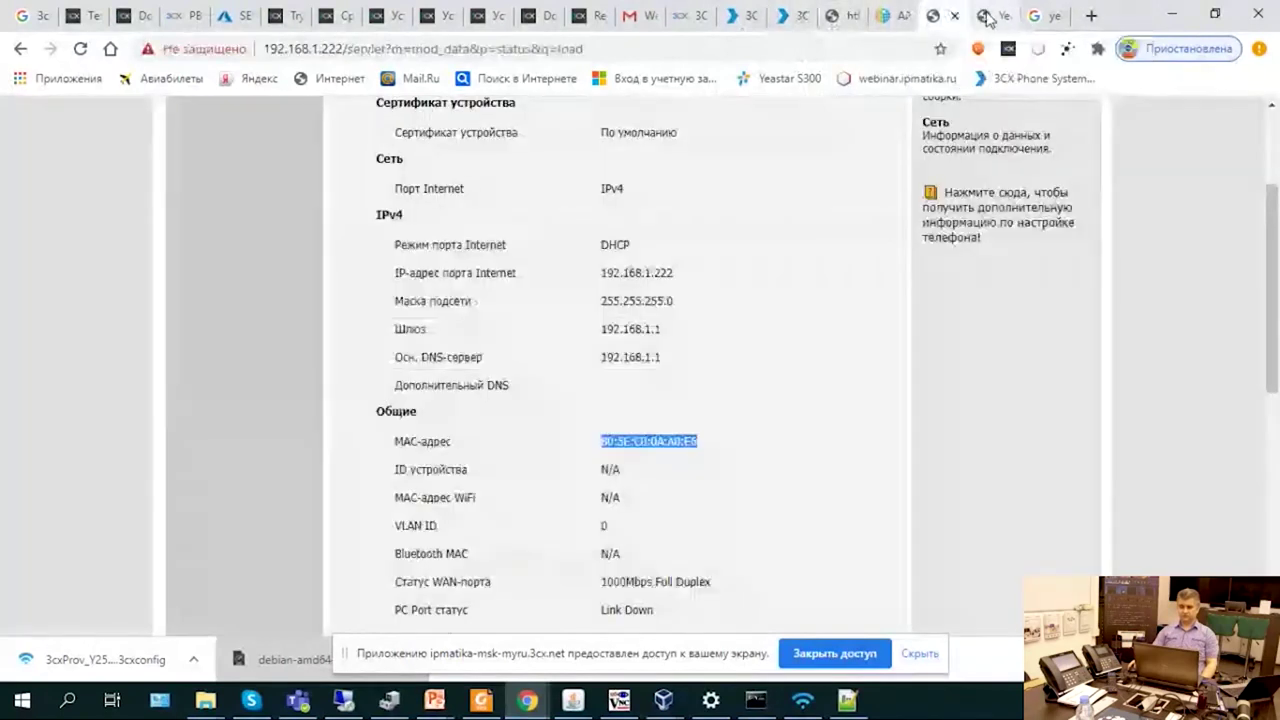
left_click(988, 16)
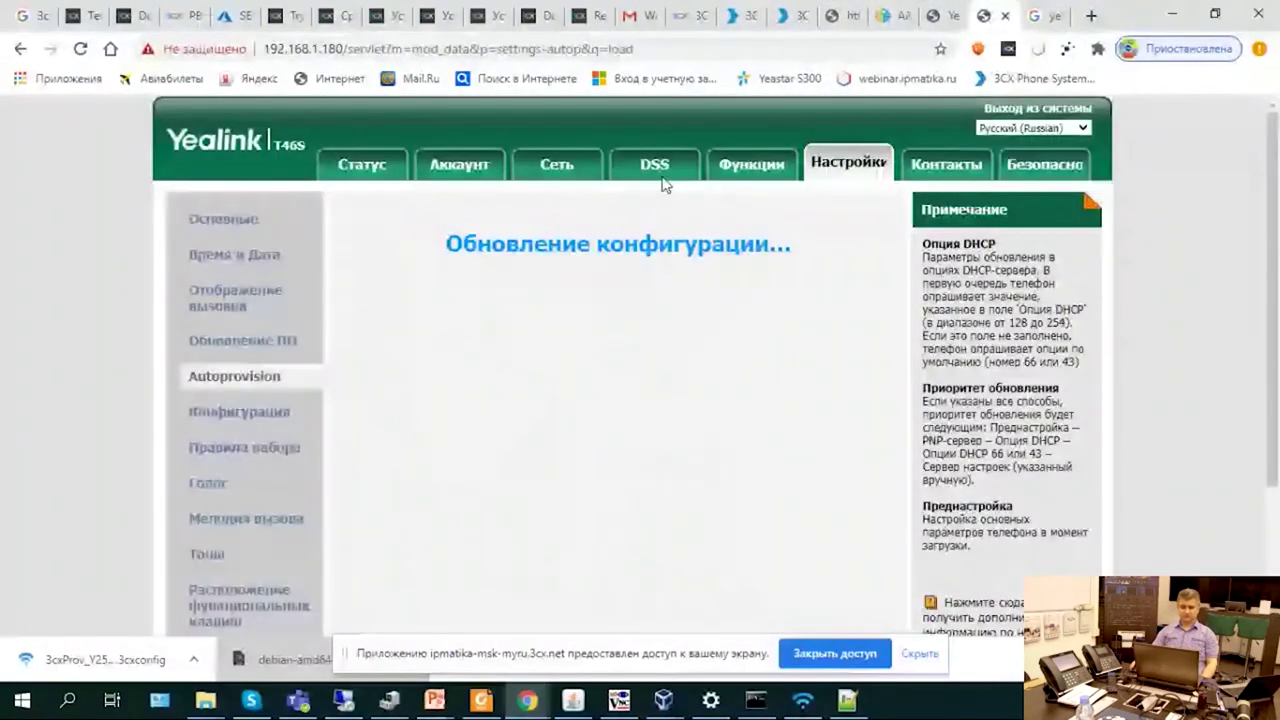
left_click(79, 49)
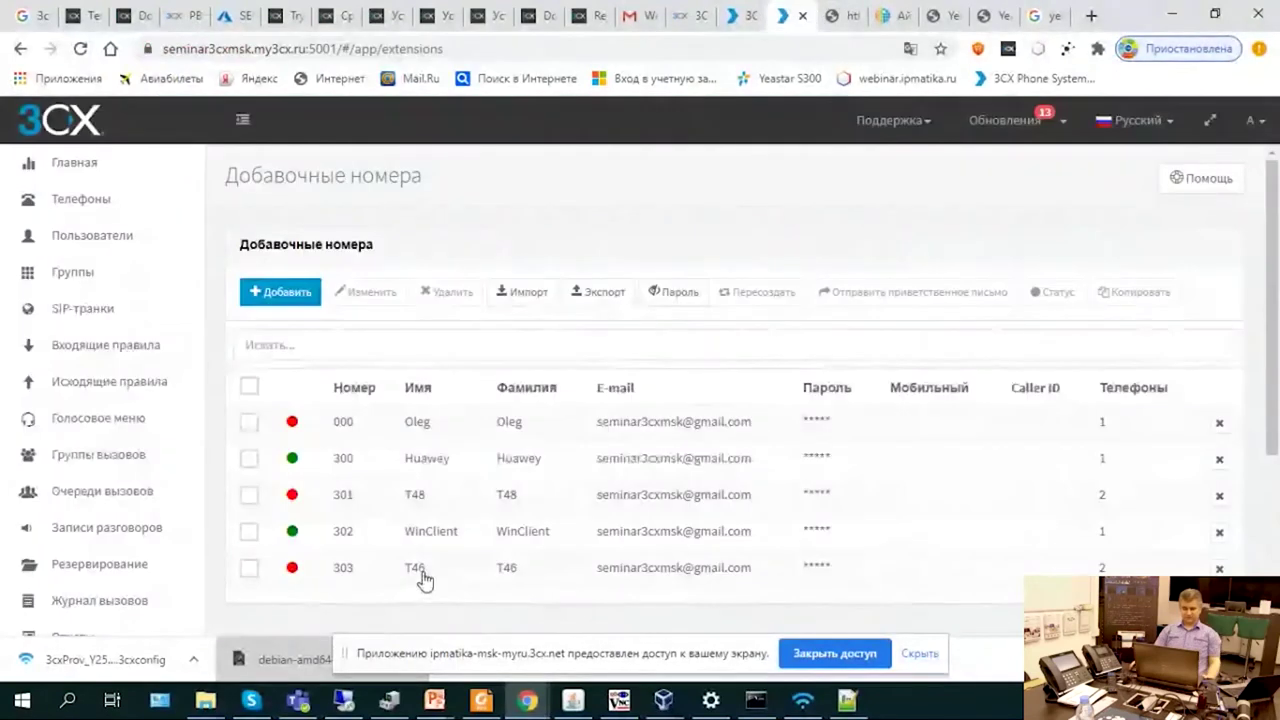
double_click(424, 497)
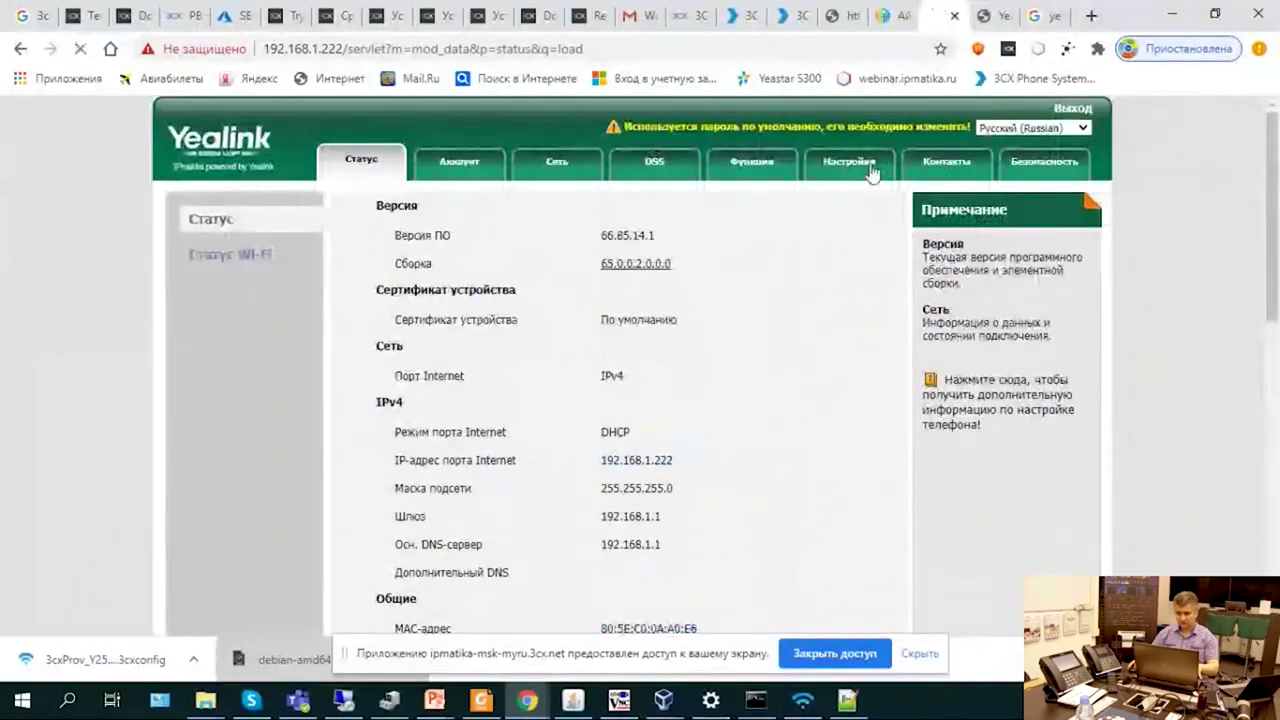
left_click(872, 168)
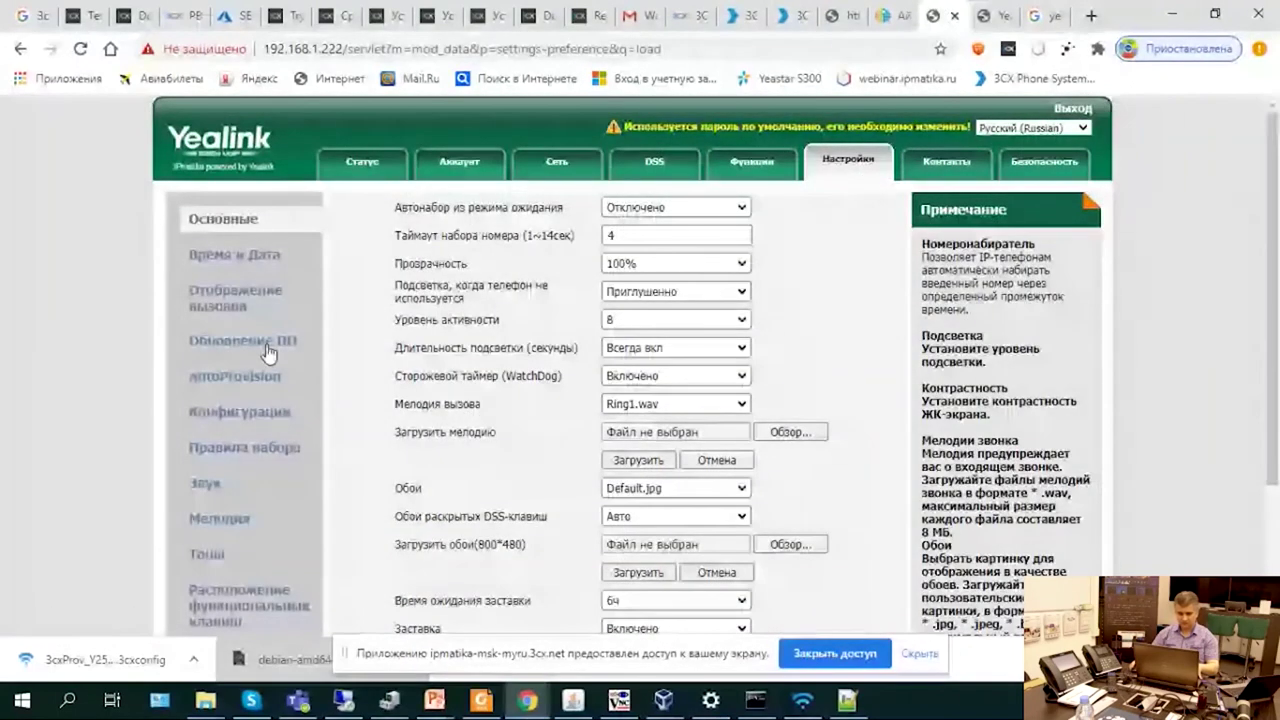
left_click(267, 346)
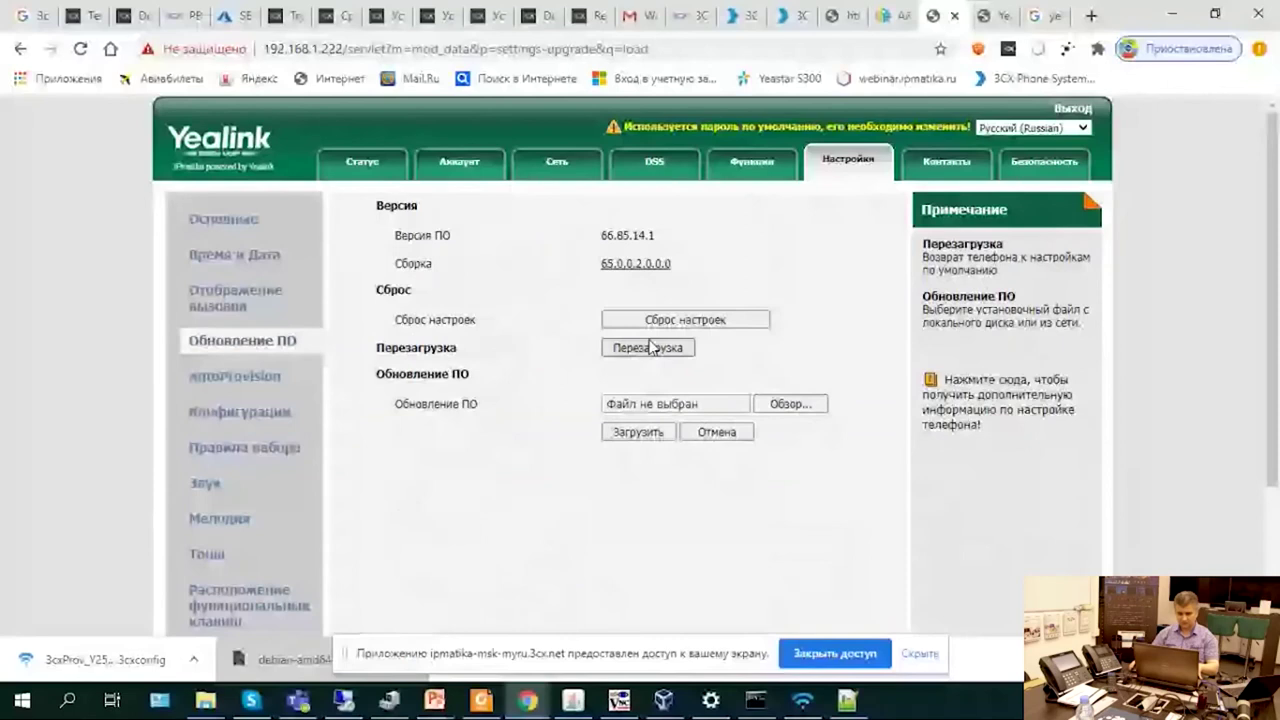
left_click(266, 380)
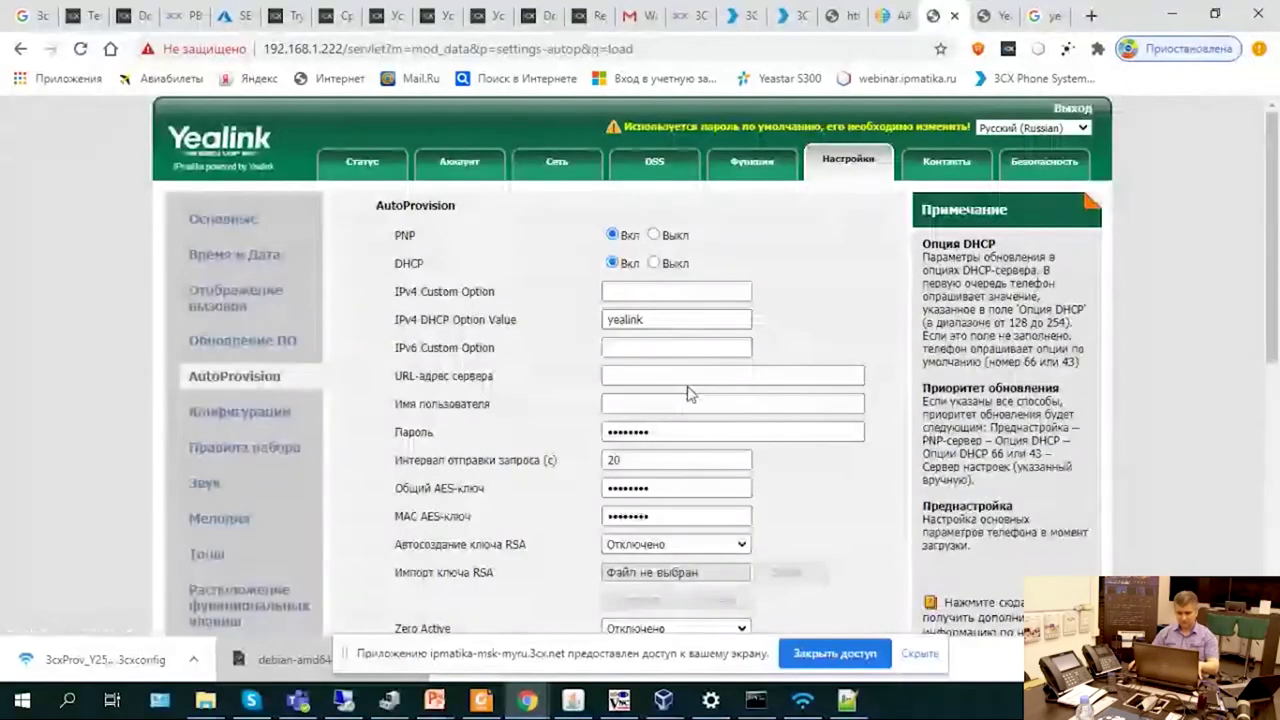
left_click(688, 375)
key("ctrl+v")
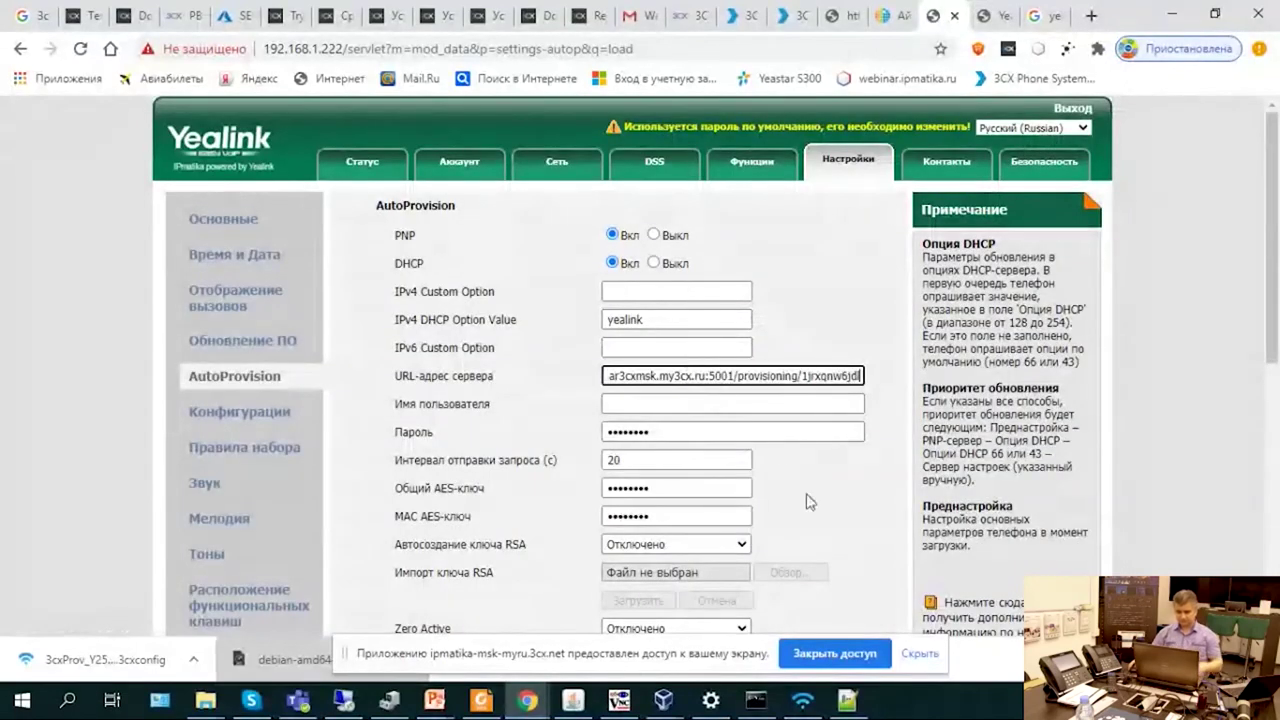
Step: Save the auto-provision settings and start provisioning immediately
scroll(866, 590, "down", 5)
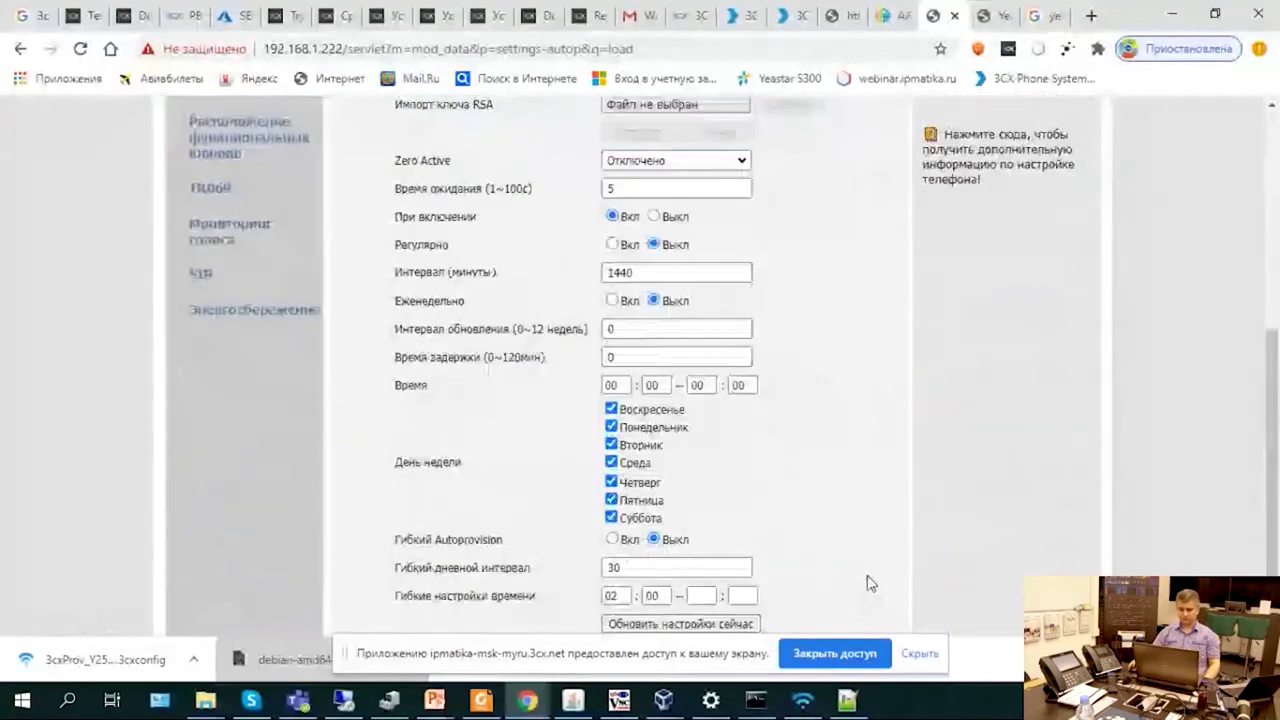
left_click(545, 589)
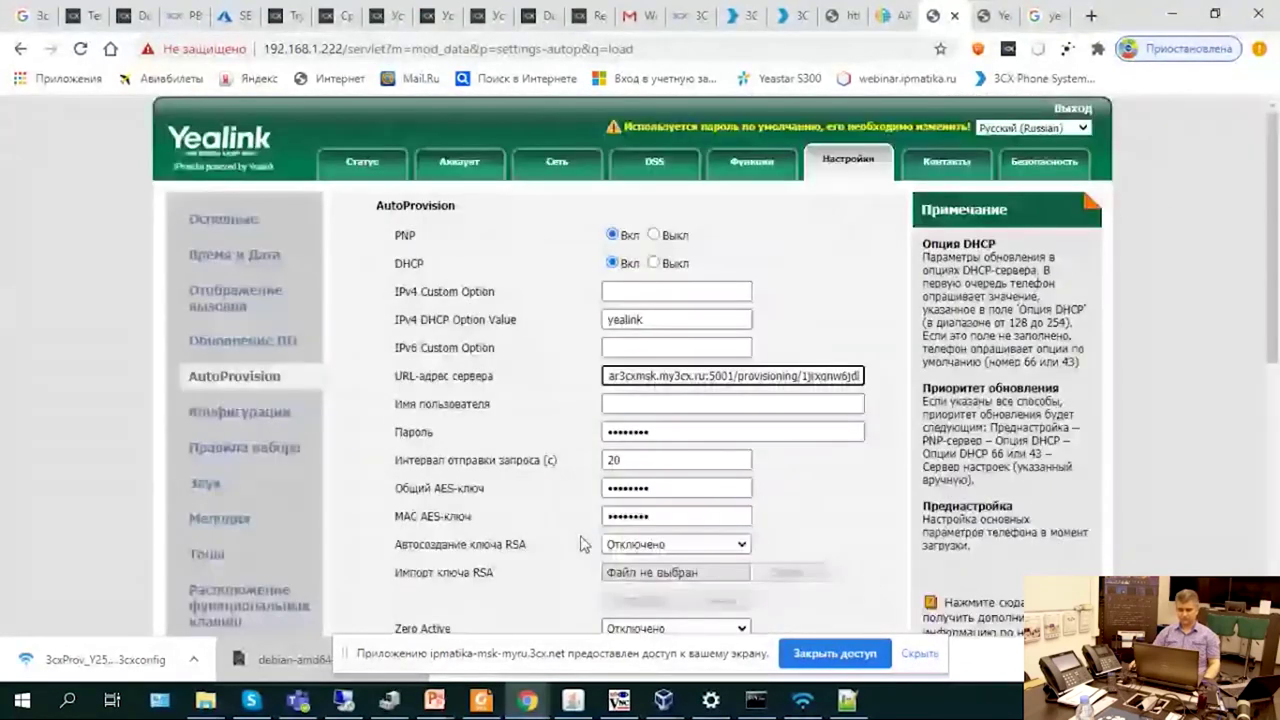
scroll(585, 543, "down", 5)
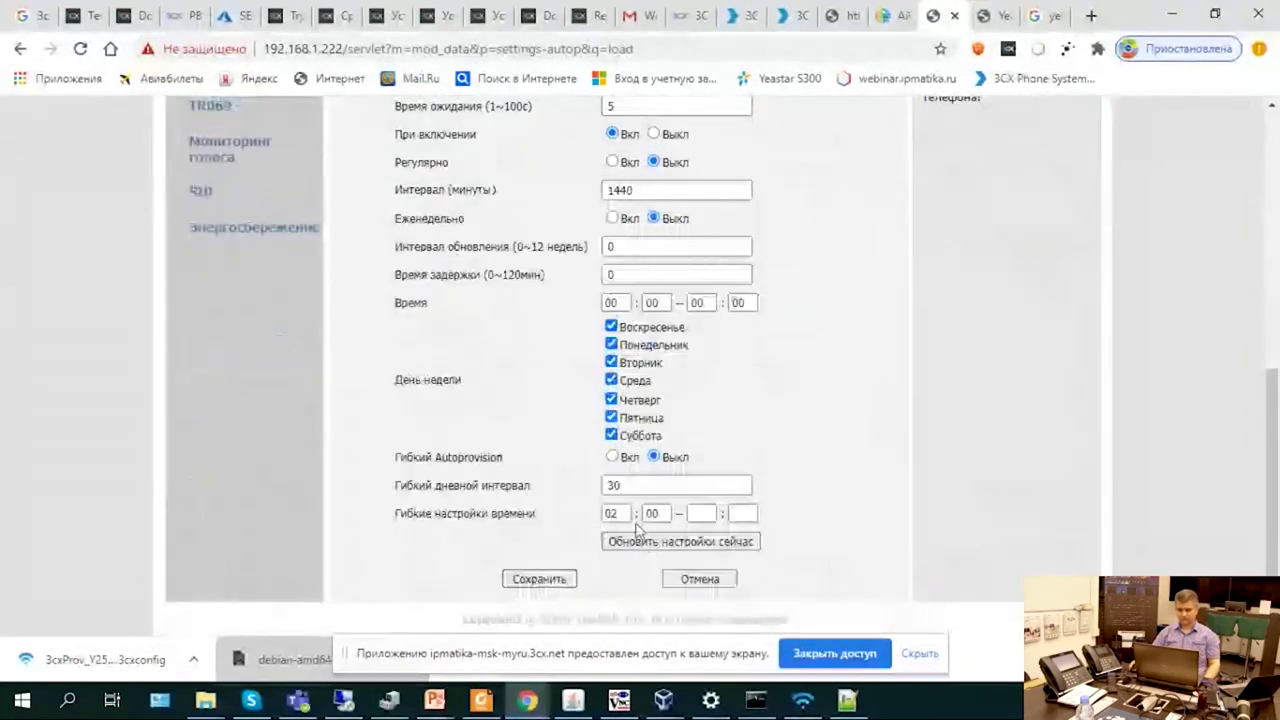
left_click(646, 543)
left_click(721, 155)
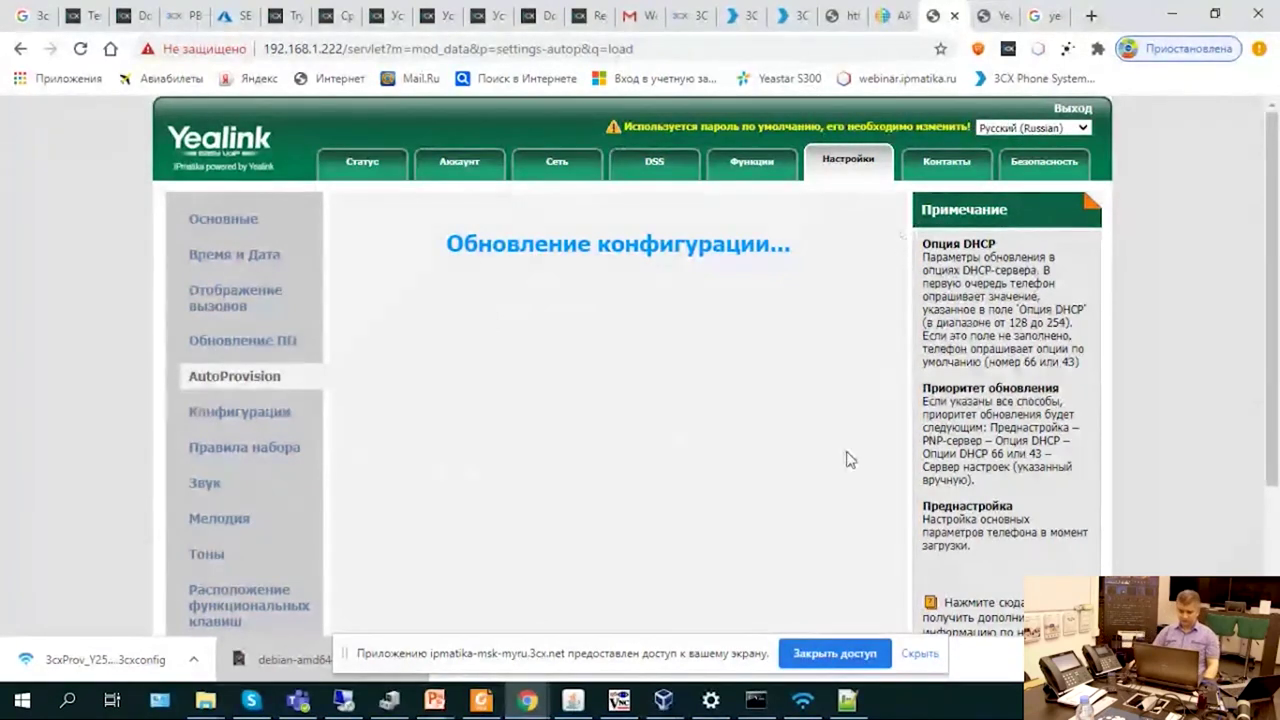
Step: Bring up the SBC-3CX virtual machine and accept its PBX web URL
mouse_move(663, 700)
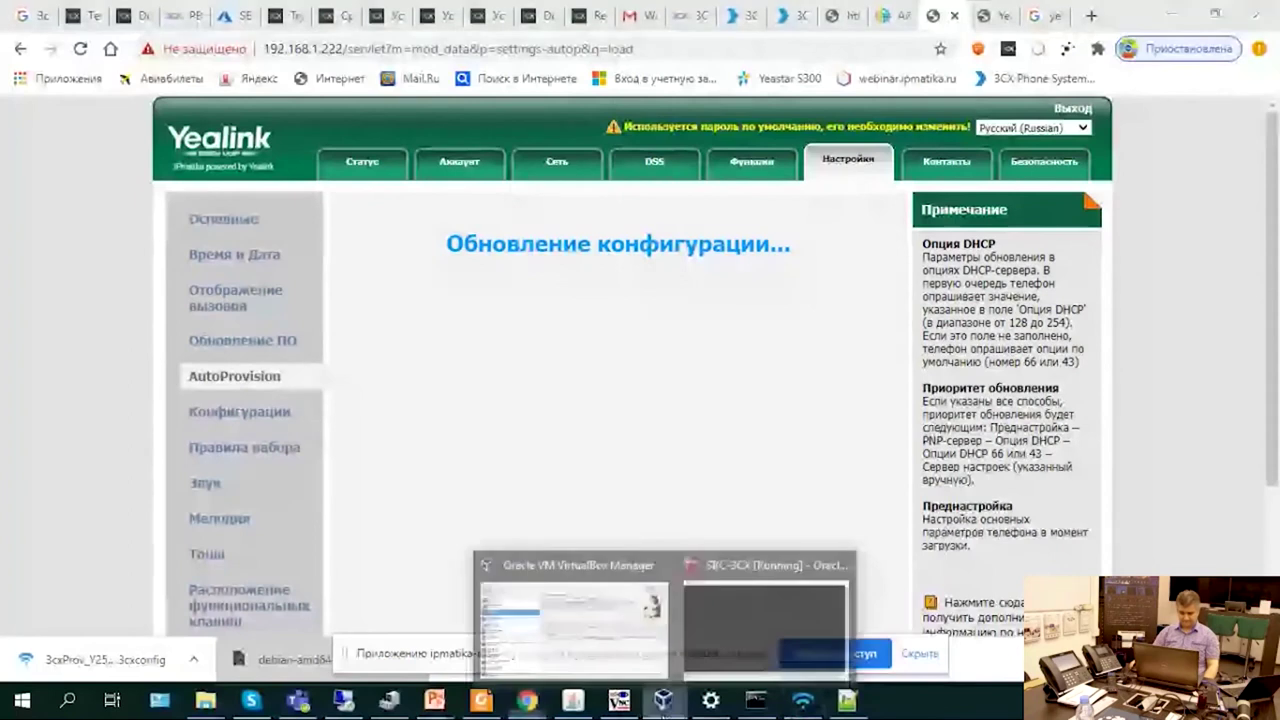
left_click(723, 614)
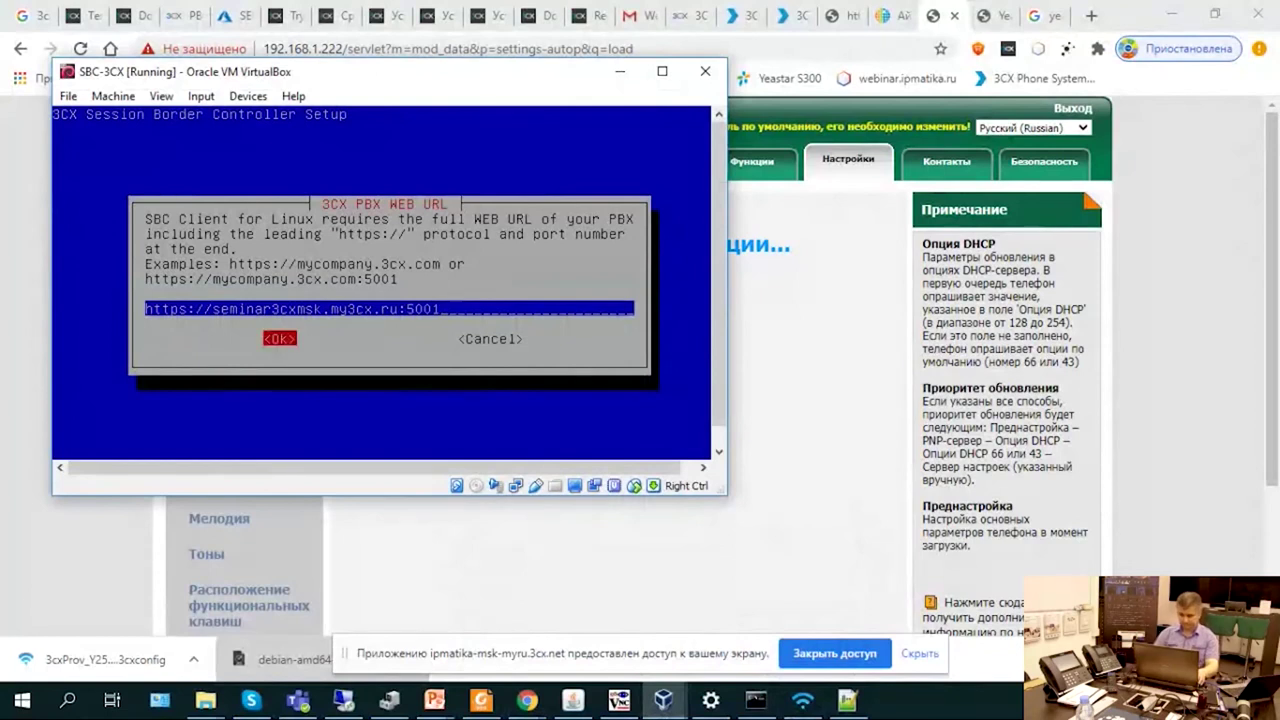
key("Return")
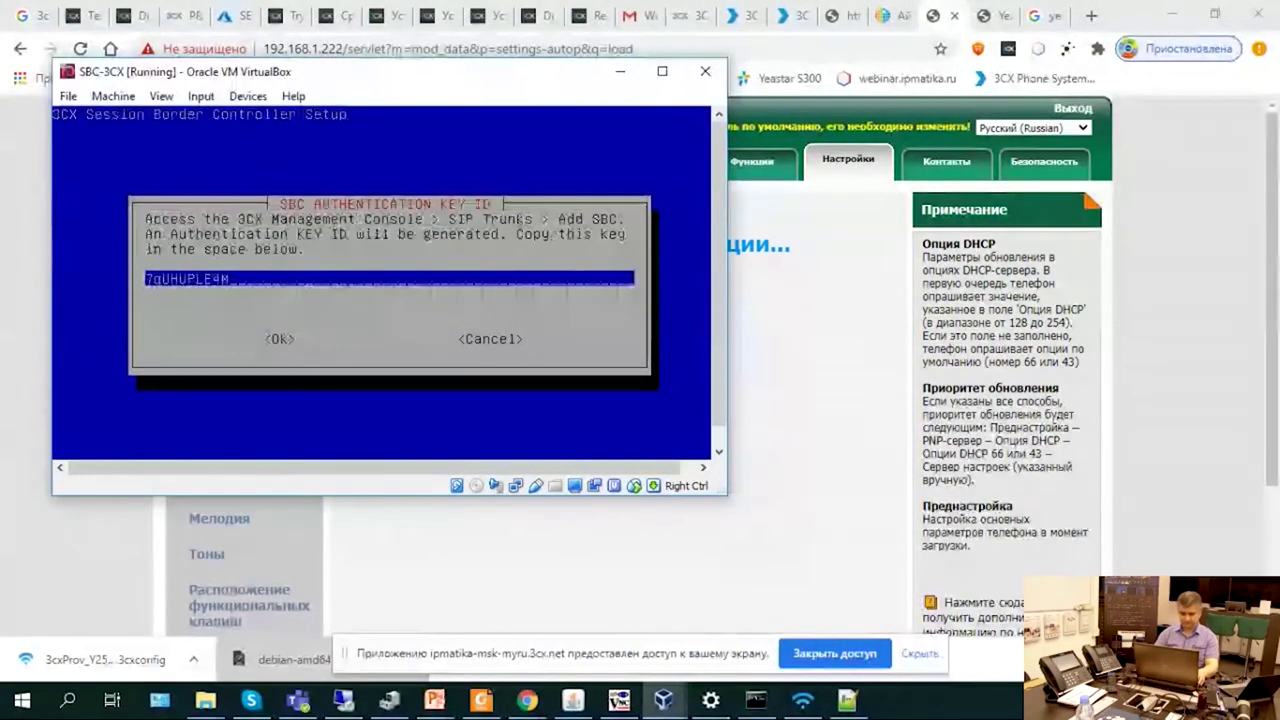
left_click_drag(495, 78, 1018, 152)
left_click(786, 15)
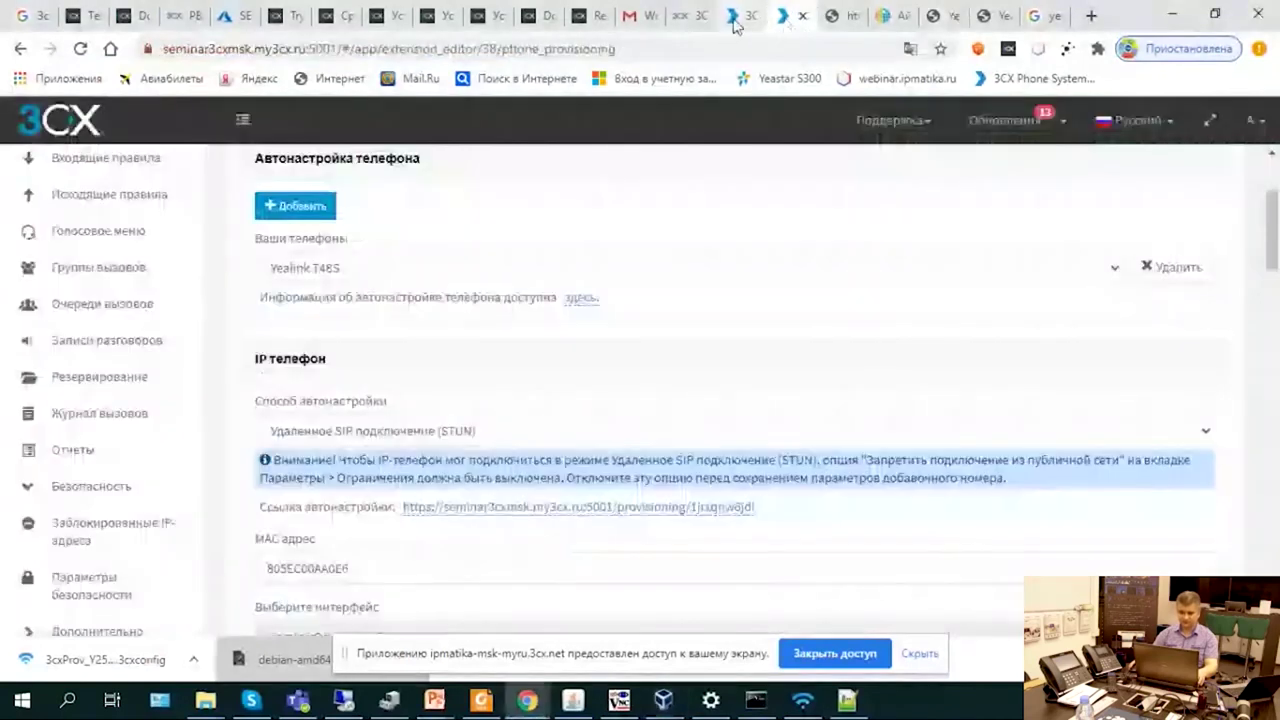
left_click(734, 16)
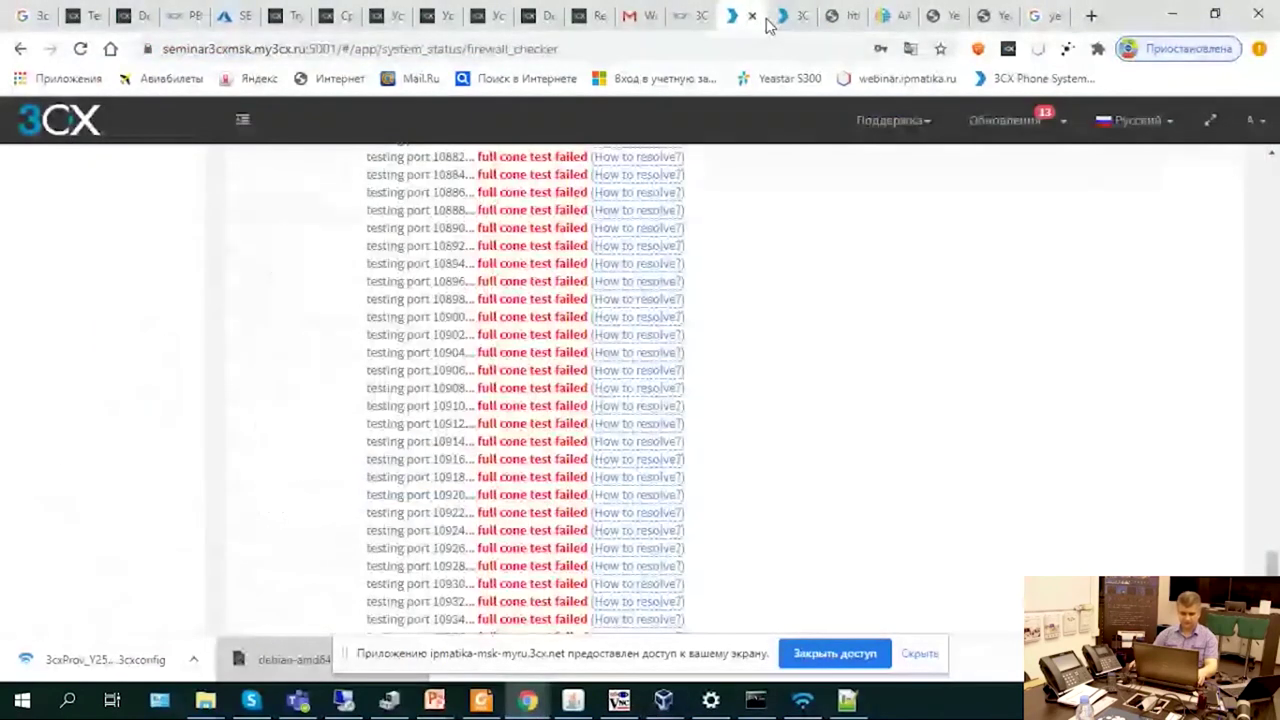
left_click(767, 20)
scroll(694, 357, "down", 10)
scroll(228, 432, "up", 5)
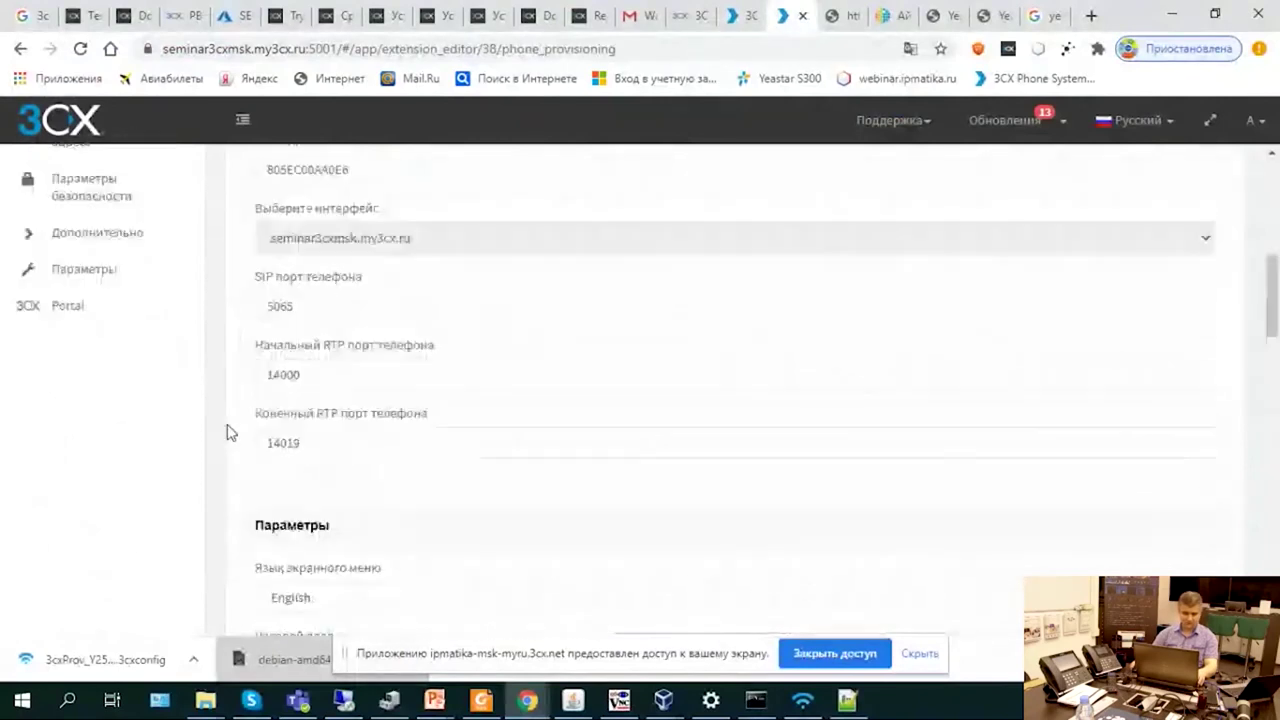
scroll(228, 432, "up", 1)
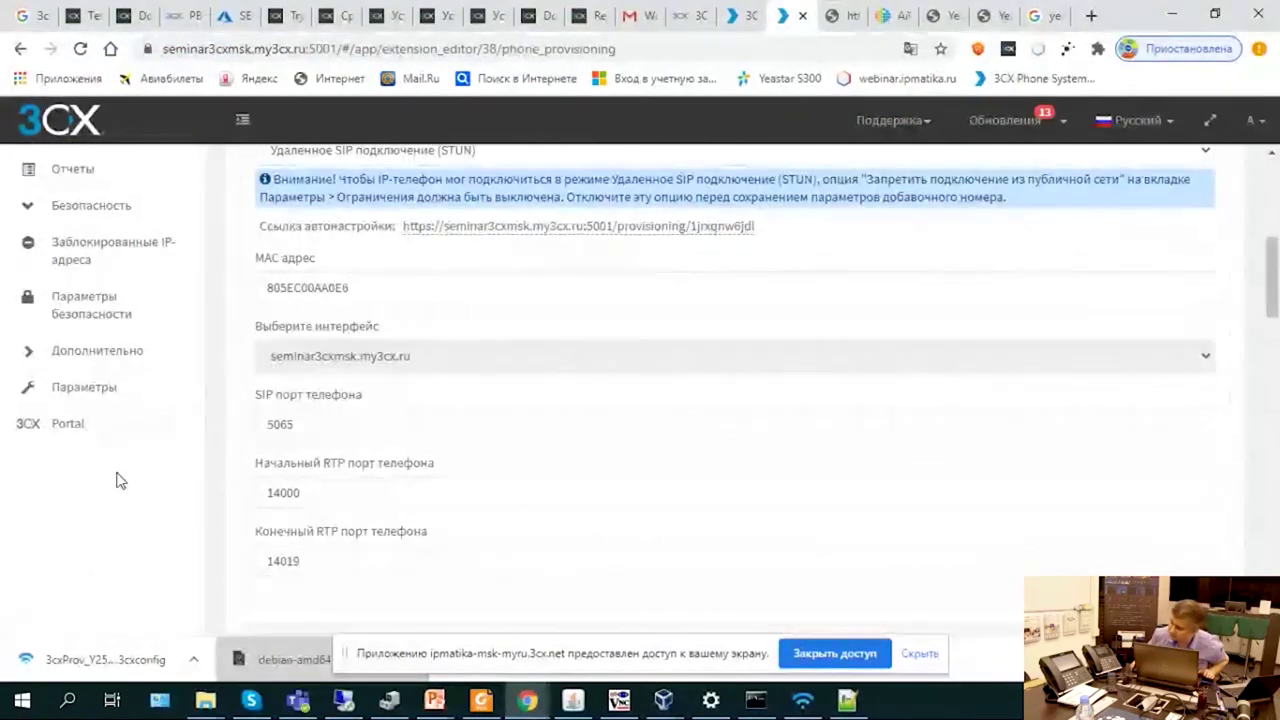
left_click(940, 15)
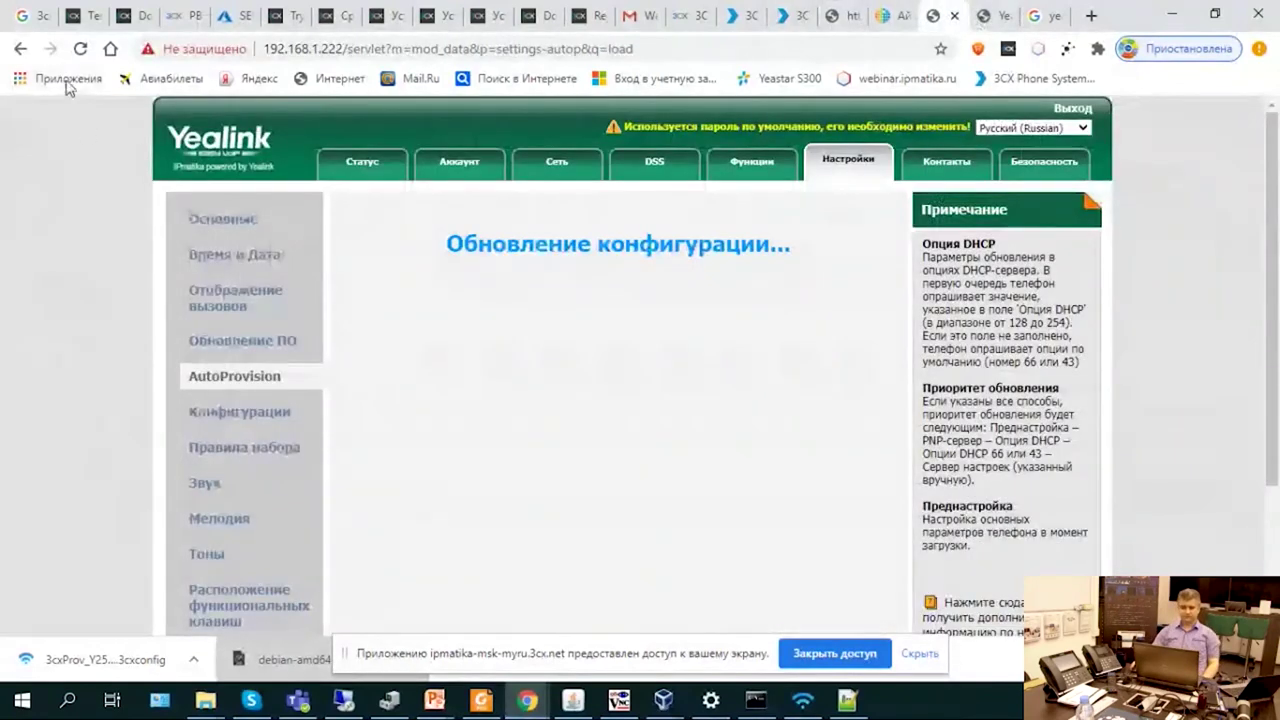
Step: Reload the Yealink phone page to recheck Account1 registration, then return to the 3CX T48S provisioning page
left_click(81, 50)
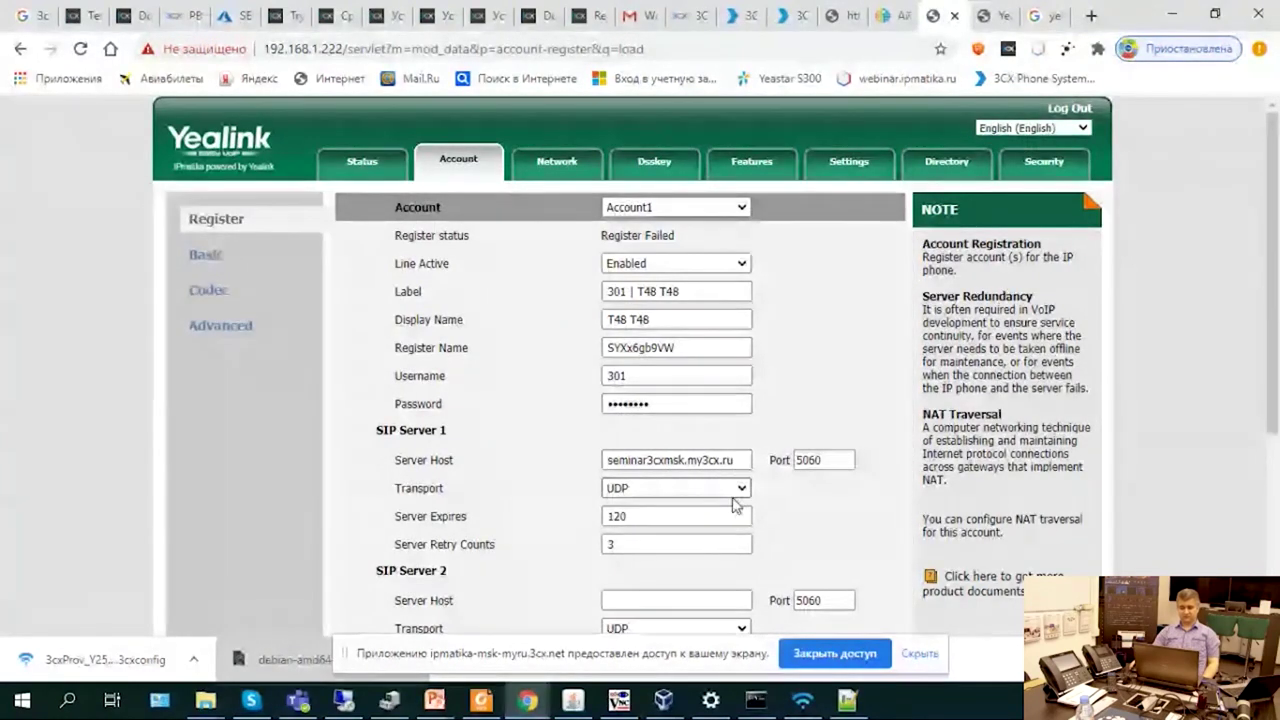
scroll(745, 540, "down", 1)
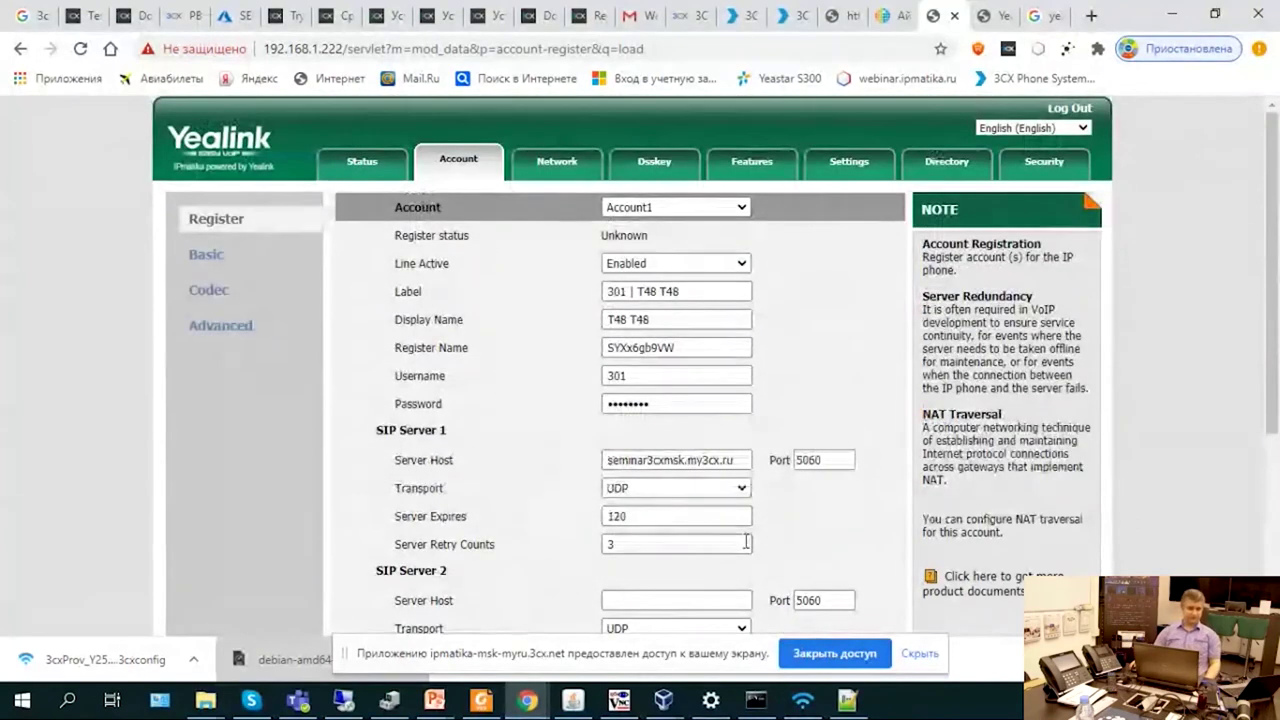
scroll(745, 540, "down", 1)
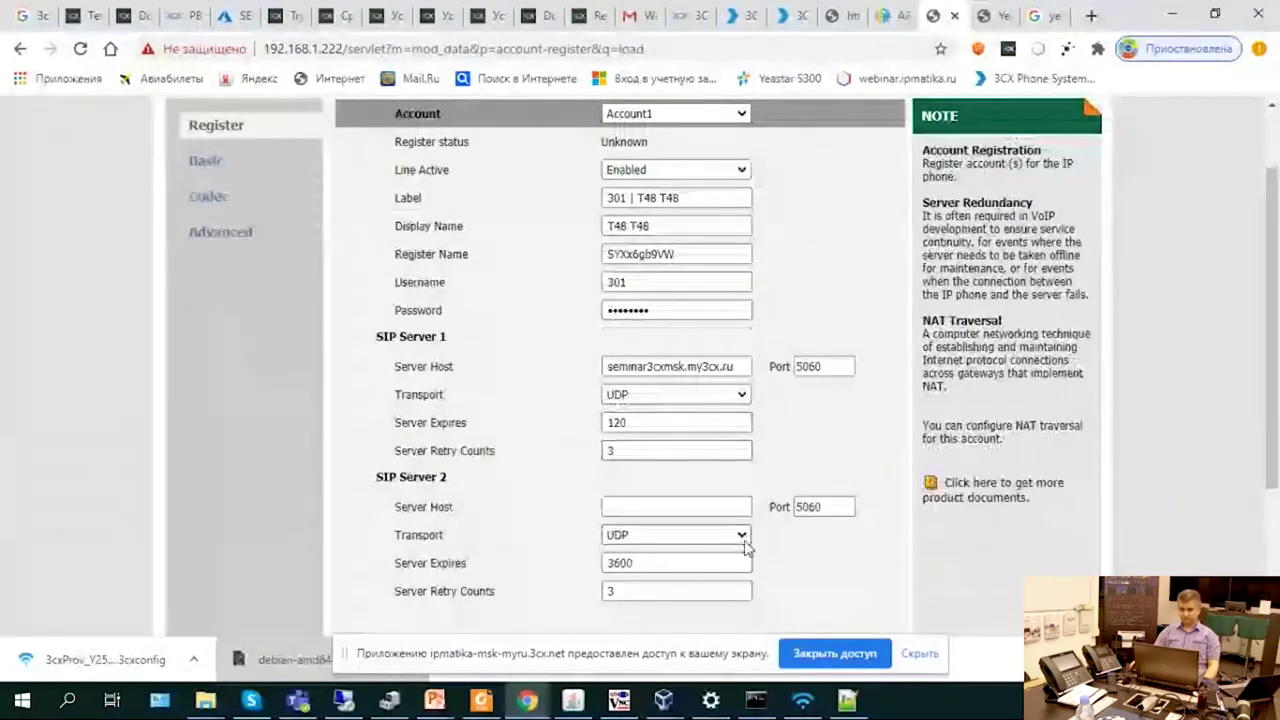
left_click(735, 18)
left_click(773, 18)
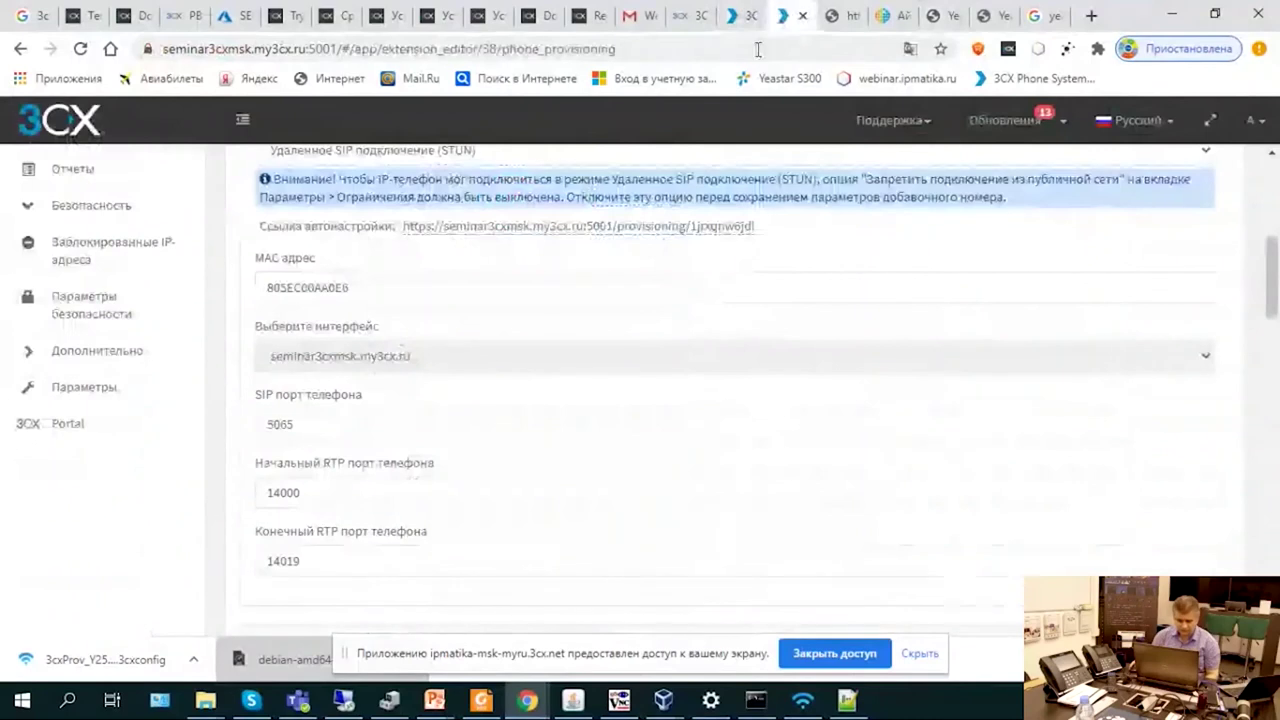
Step: Open the 3CX Settings overview from the management console sidebar
scroll(718, 310, "up", 5)
scroll(716, 318, "down", 3)
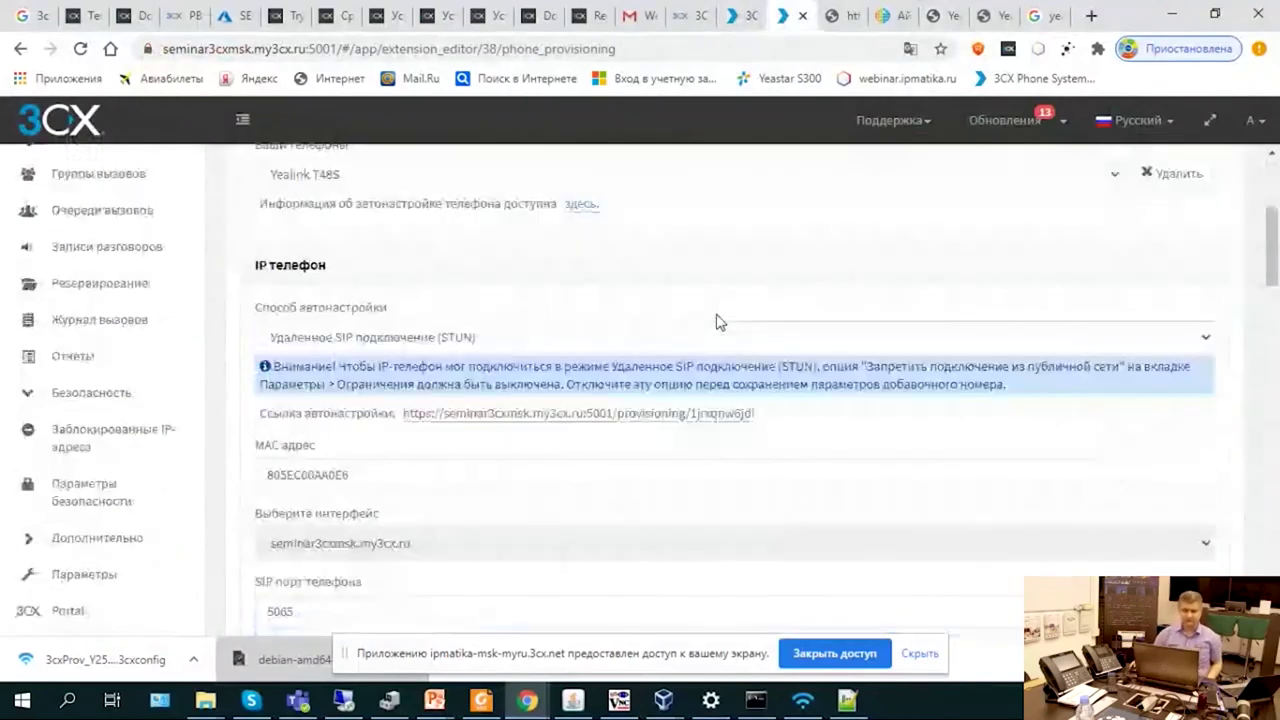
scroll(720, 330, "up", 3)
scroll(725, 325, "down", 4)
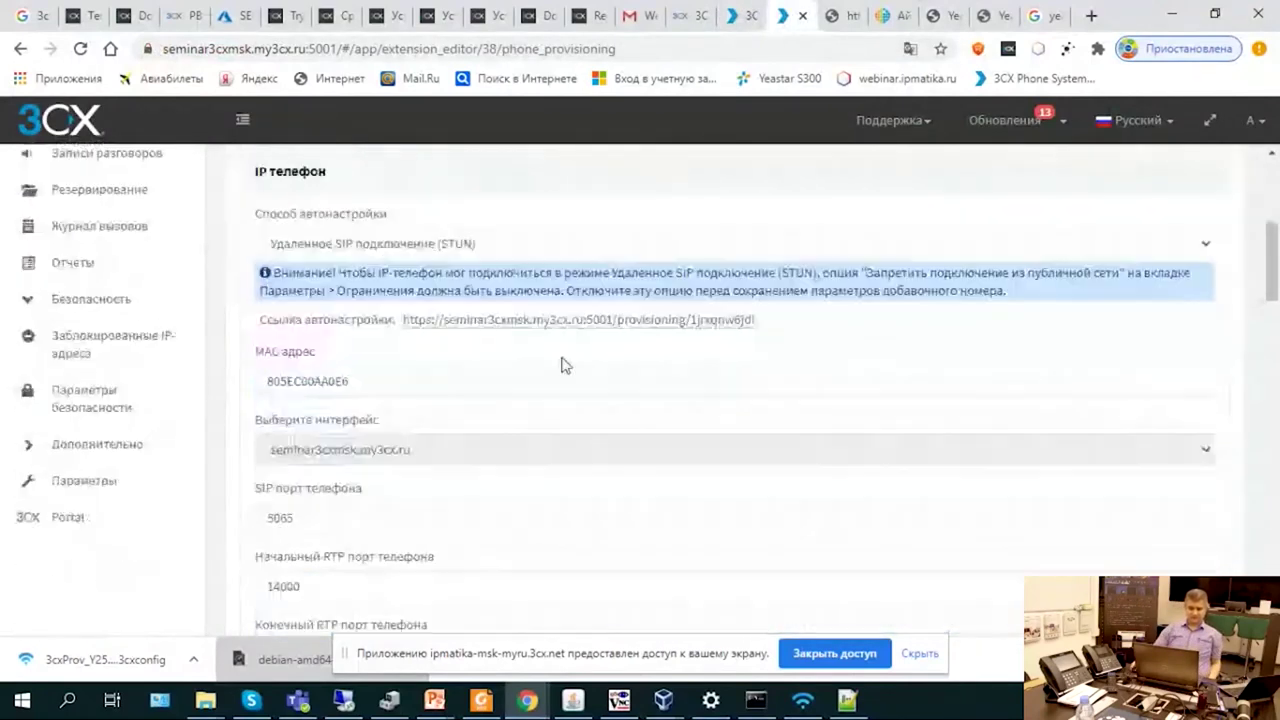
left_click(84, 486)
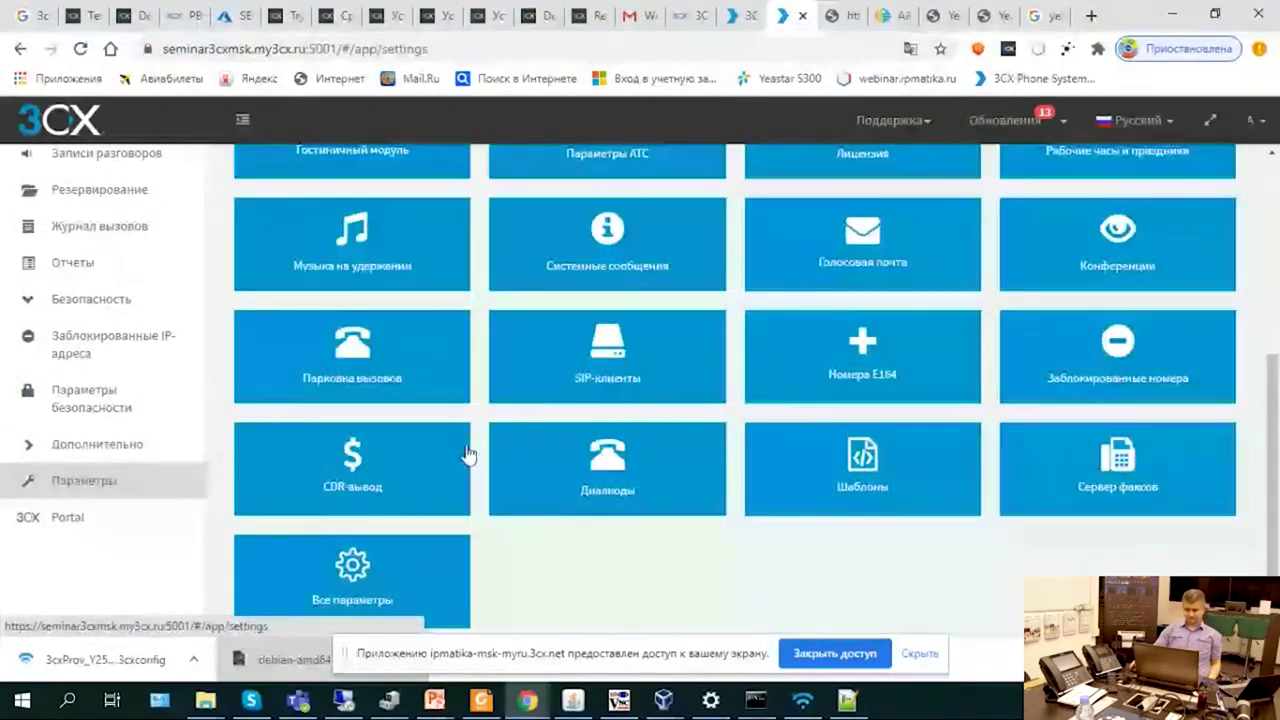
Step: Reveal the 3CX Tunnel password under Security and bring the SBC virtual machine forward
scroll(971, 523, "up", 2)
scroll(975, 525, "down", 1)
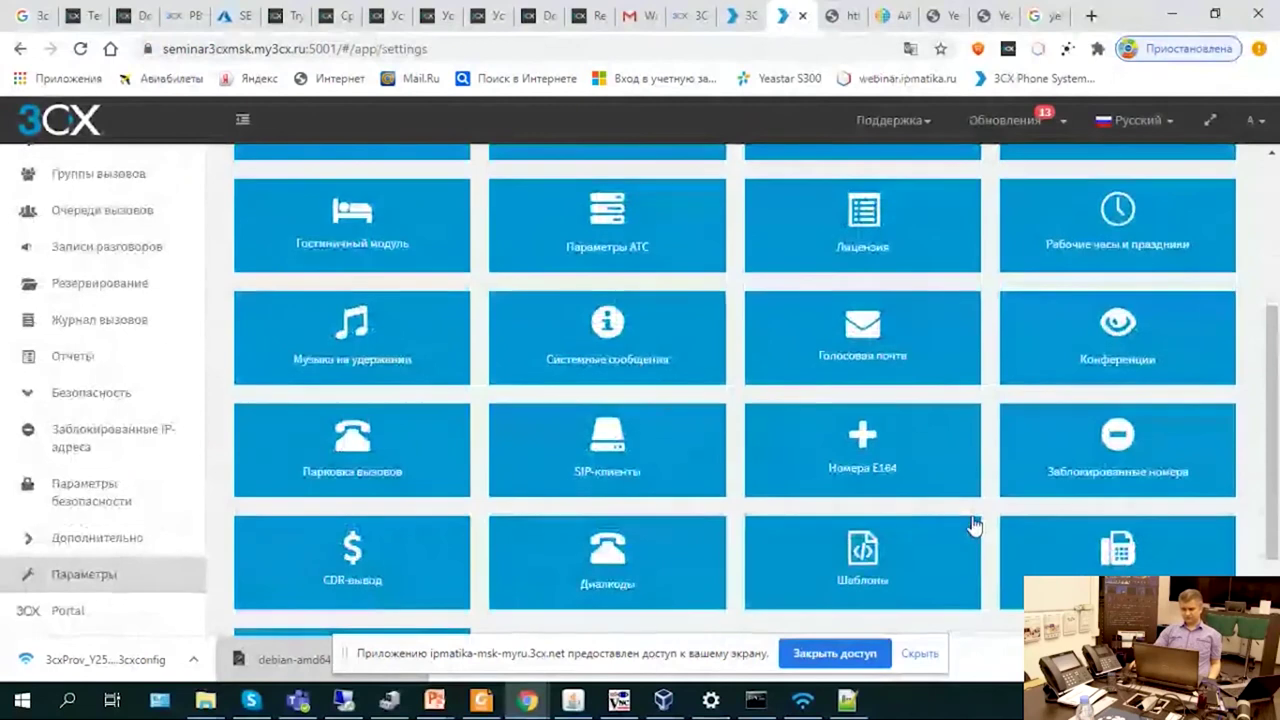
scroll(971, 523, "up", 3)
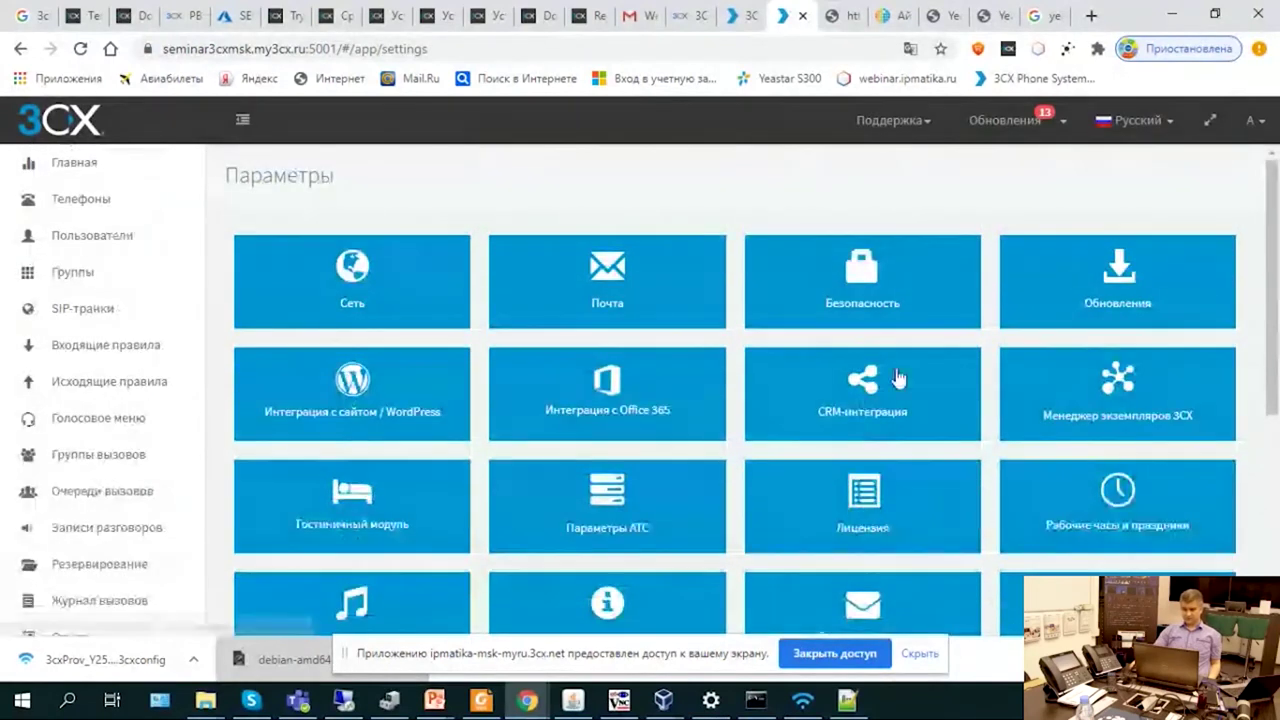
left_click(894, 303)
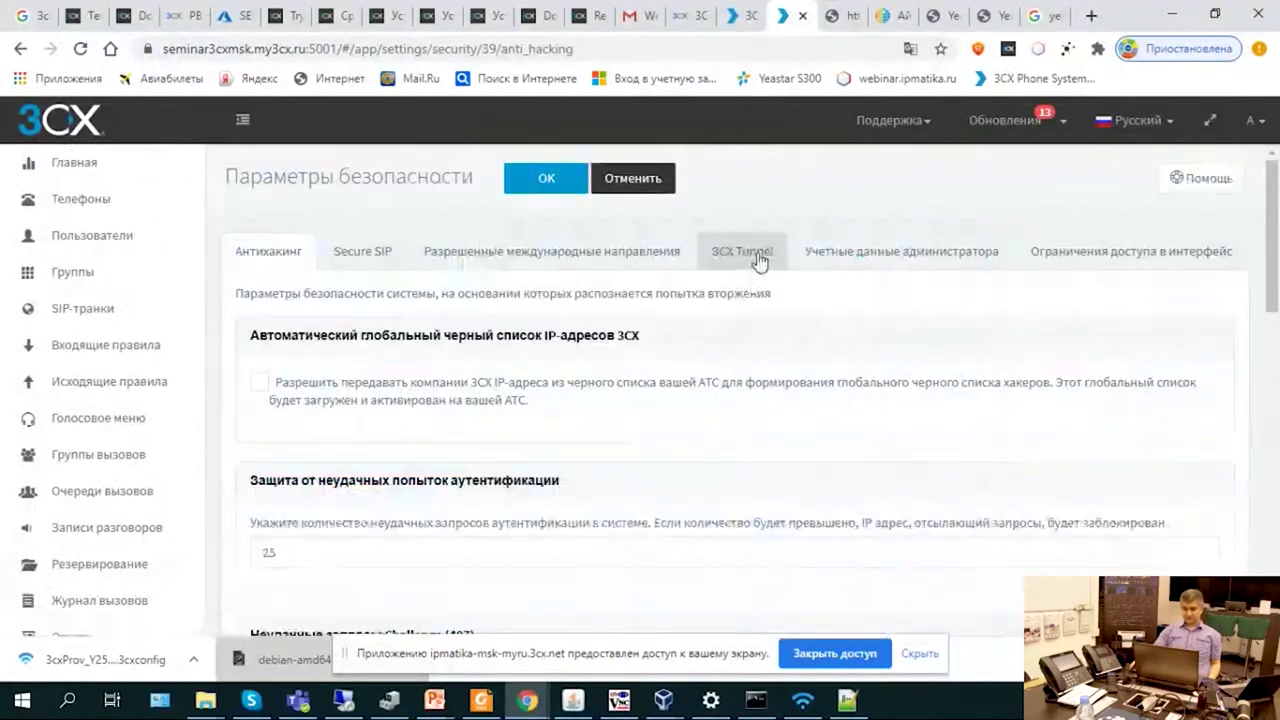
left_click(758, 255)
left_click(1214, 422)
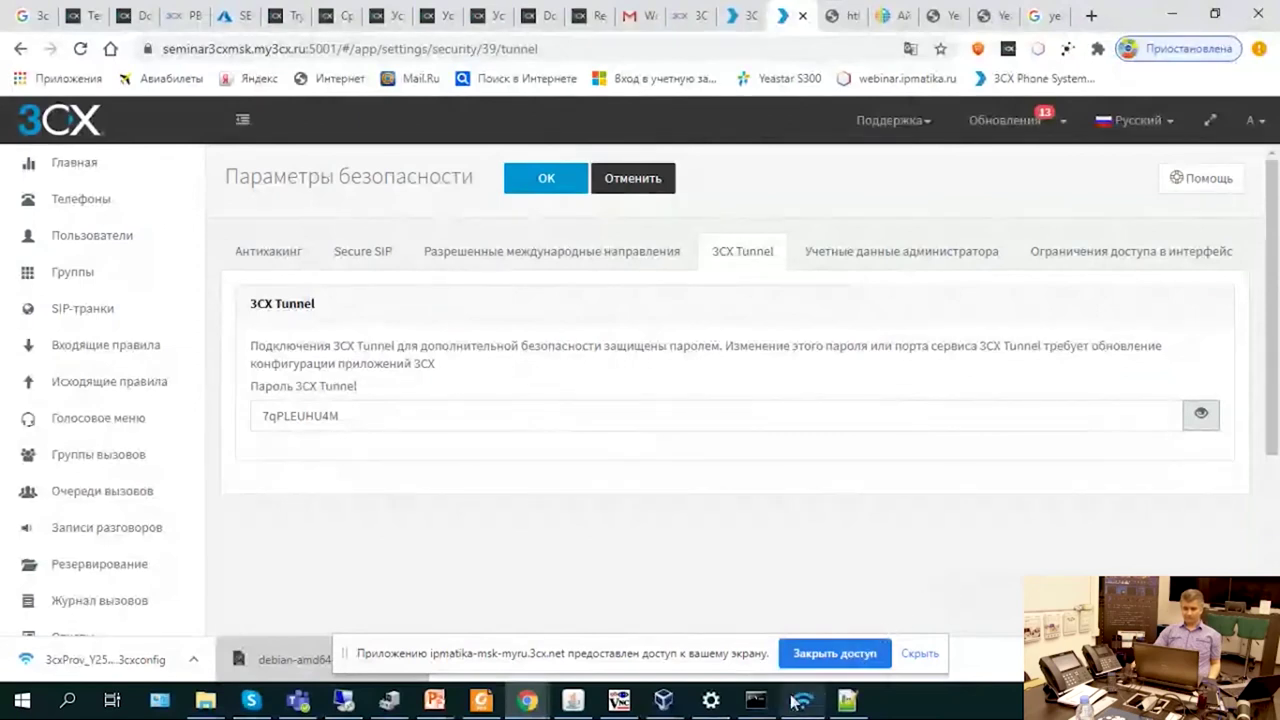
left_click(663, 700)
left_click(712, 652)
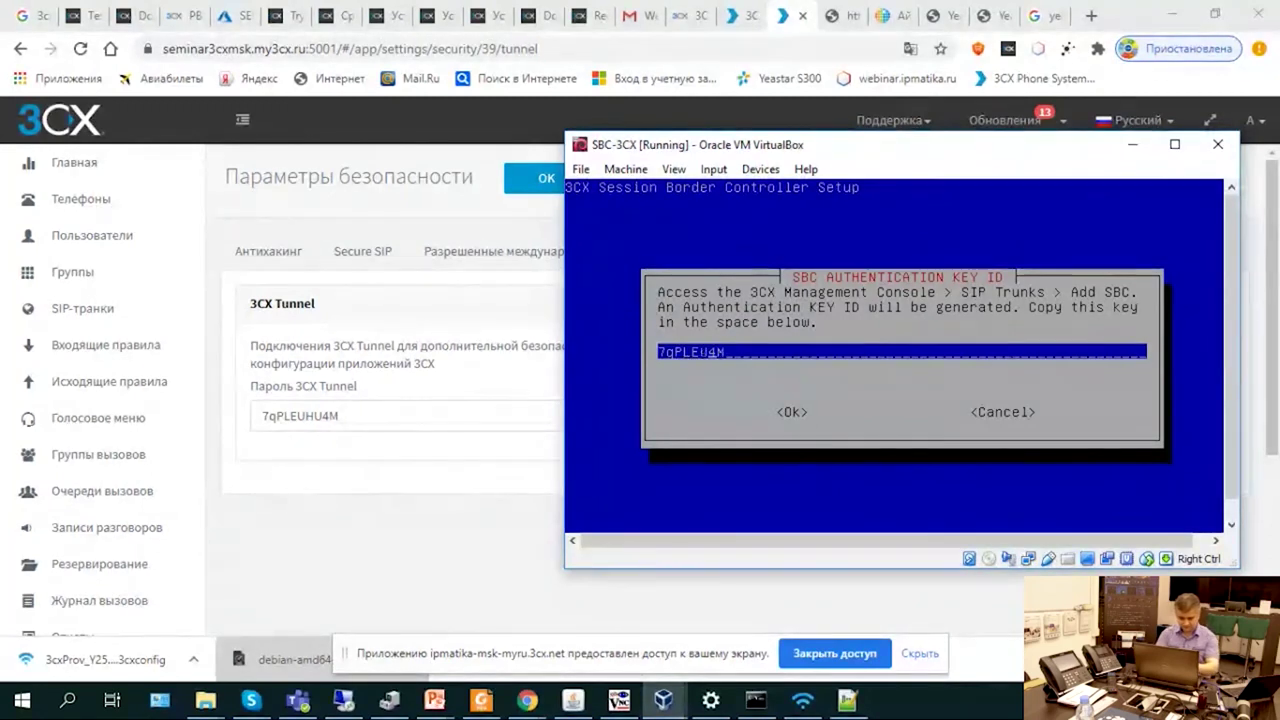
Step: Submit the SBC authentication key, retry after the PBX rejects it, accept the PBX URL, and type a new tunnel password
key("Tab")
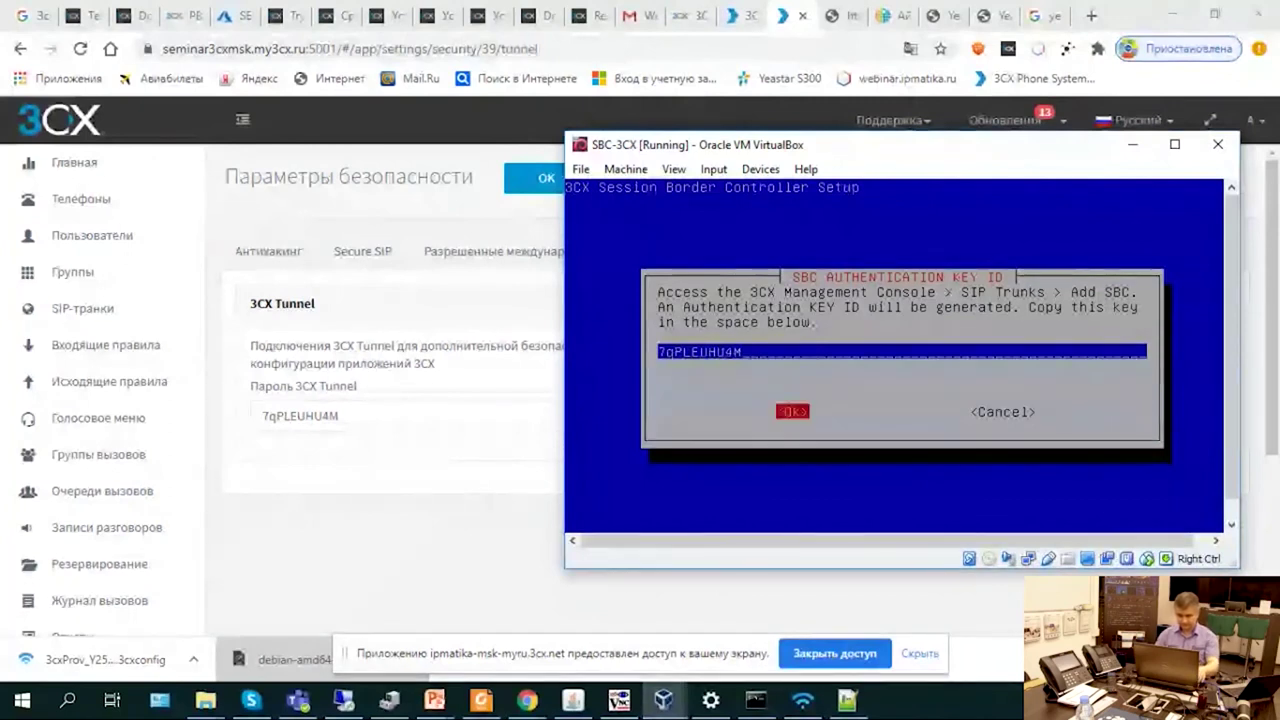
key("Return")
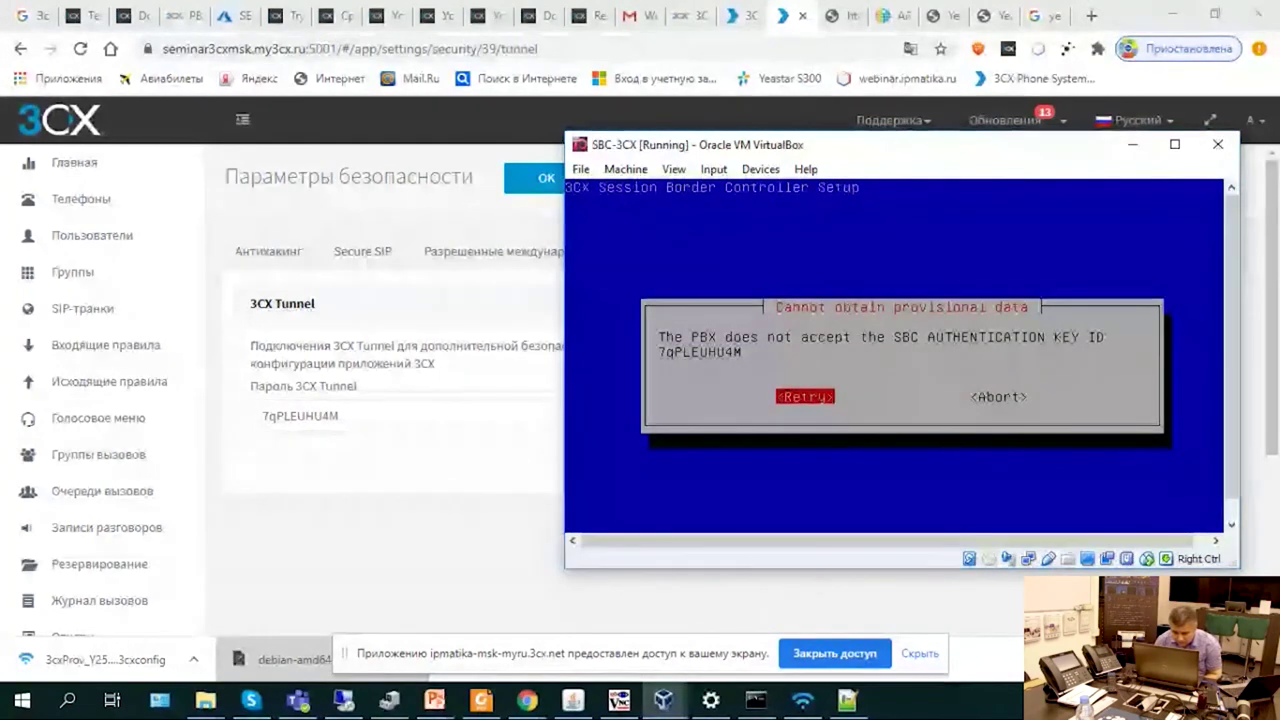
key("Return")
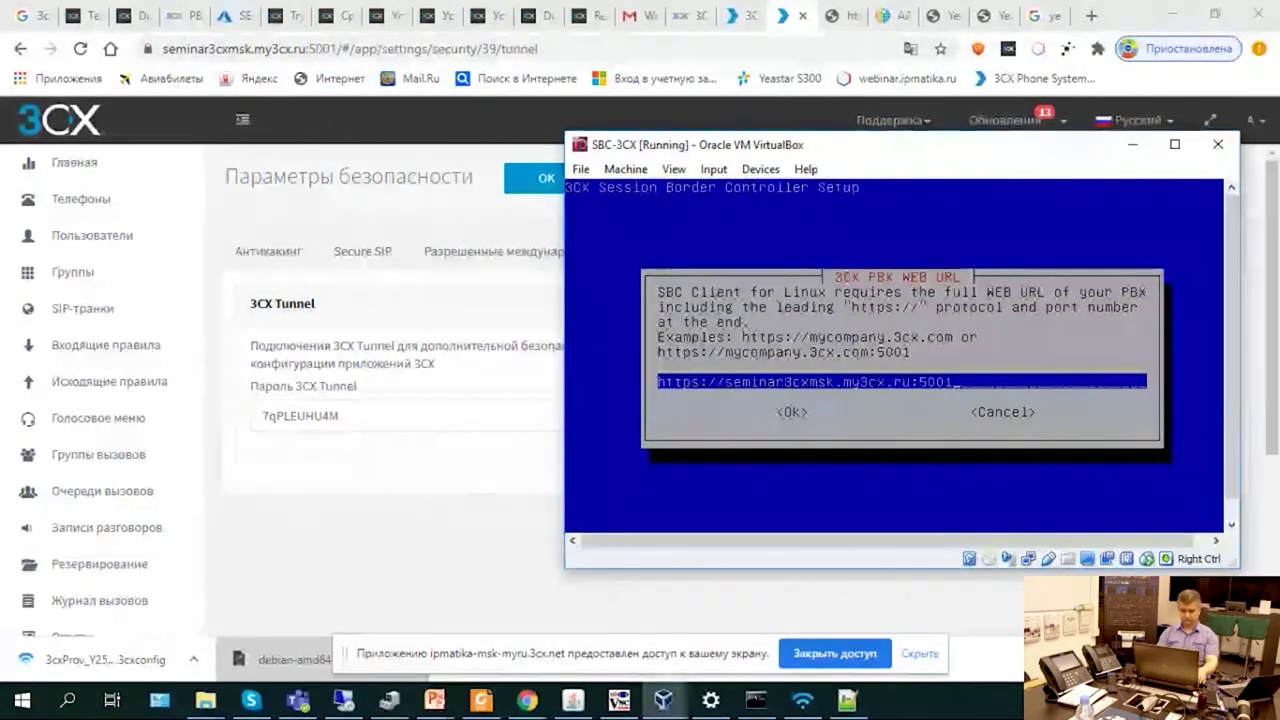
key("Tab")
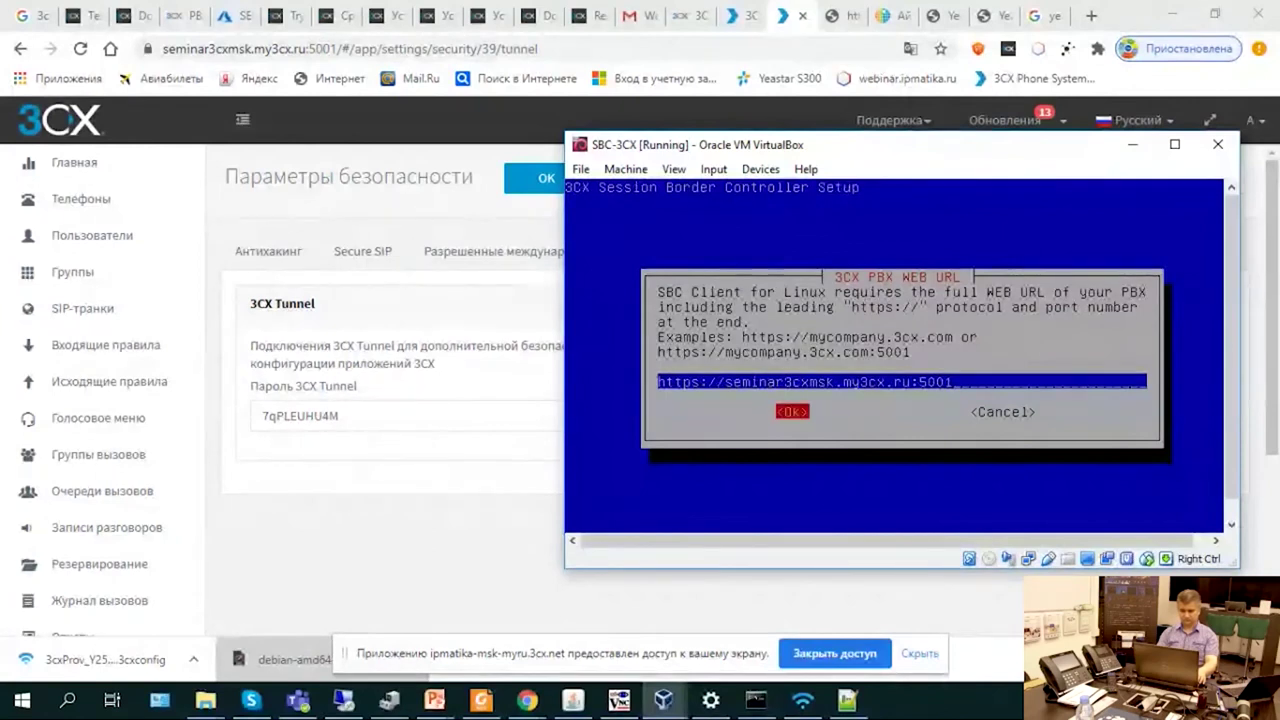
key("Return")
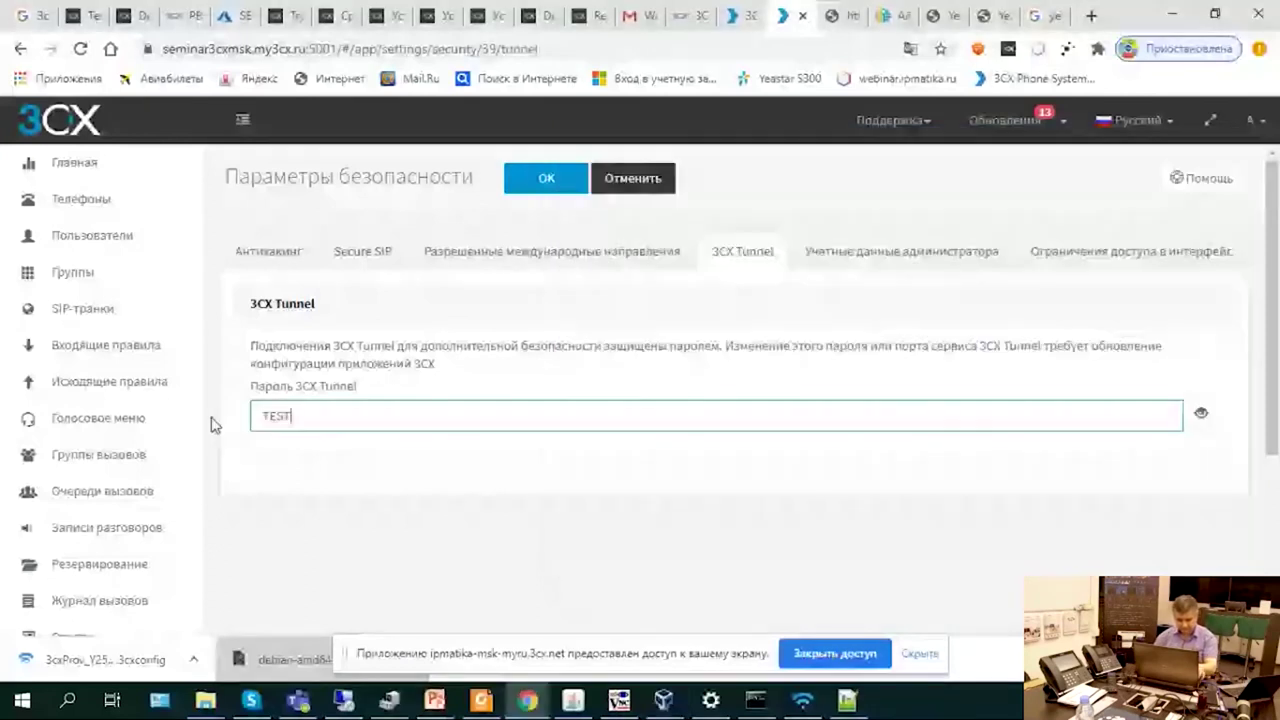
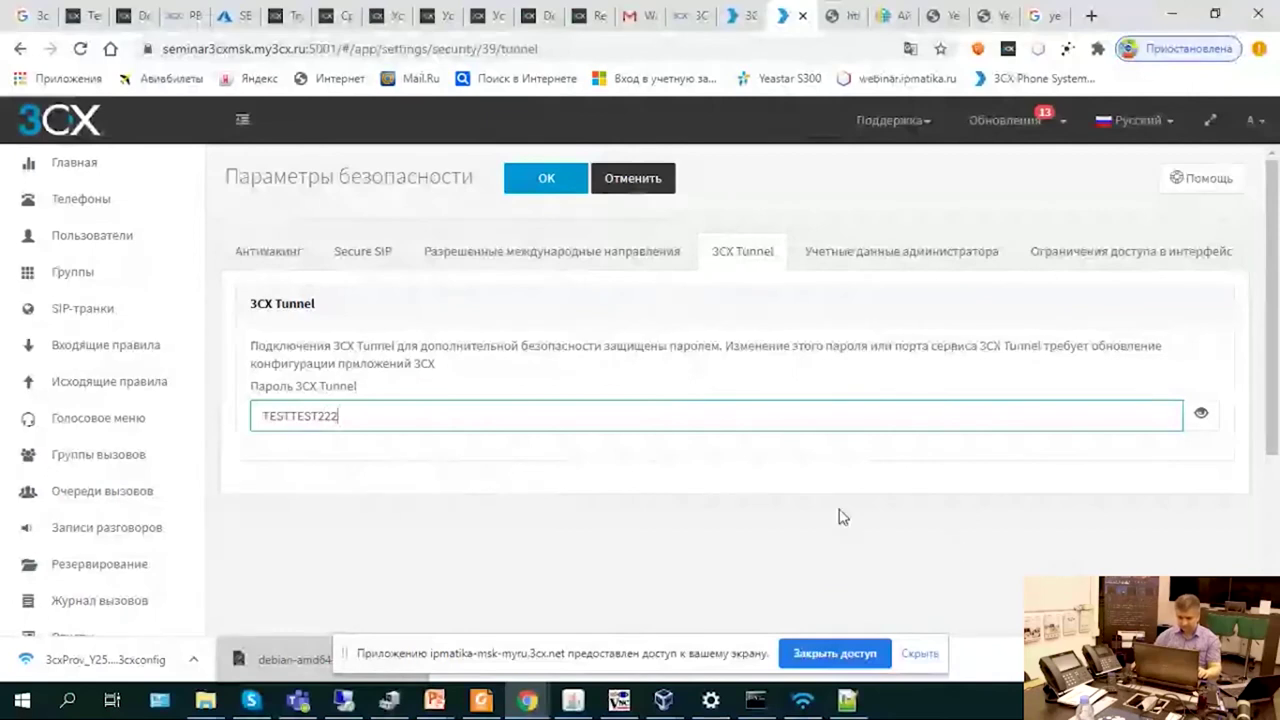
Step: Save the new 3CX Tunnel password and switch to the Yealink T46S account page
left_click(546, 183)
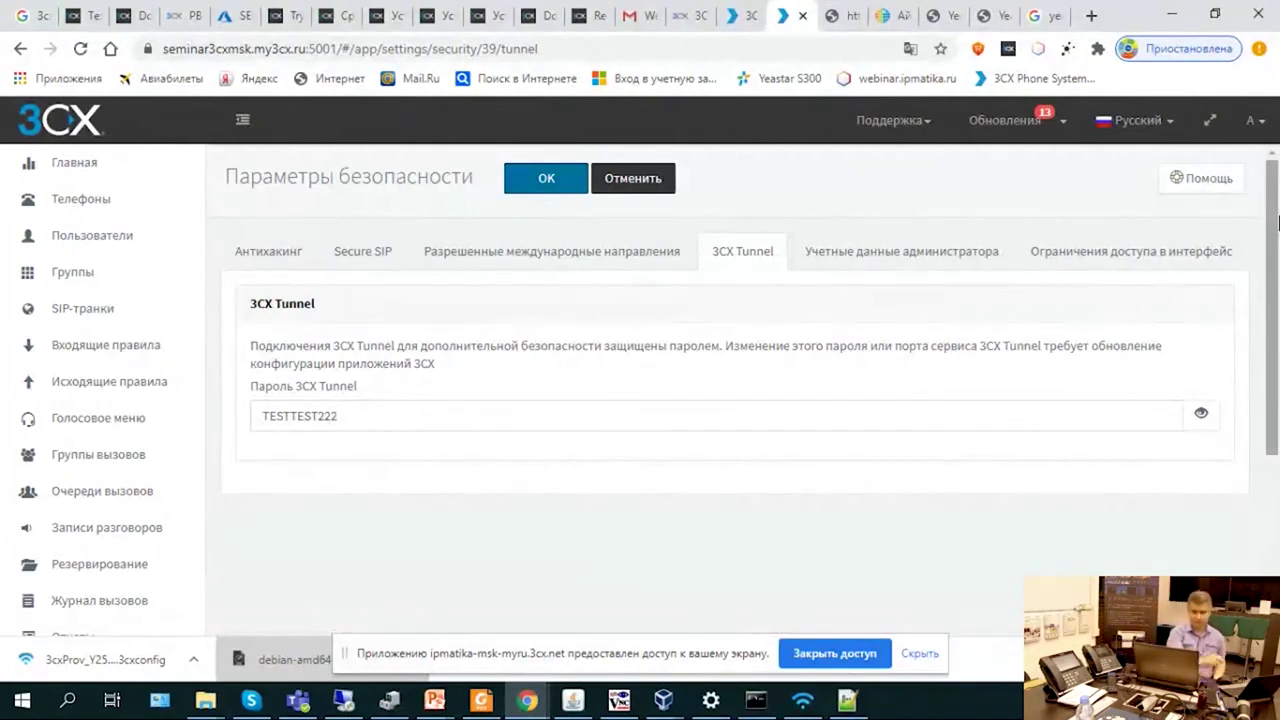
left_click(998, 14)
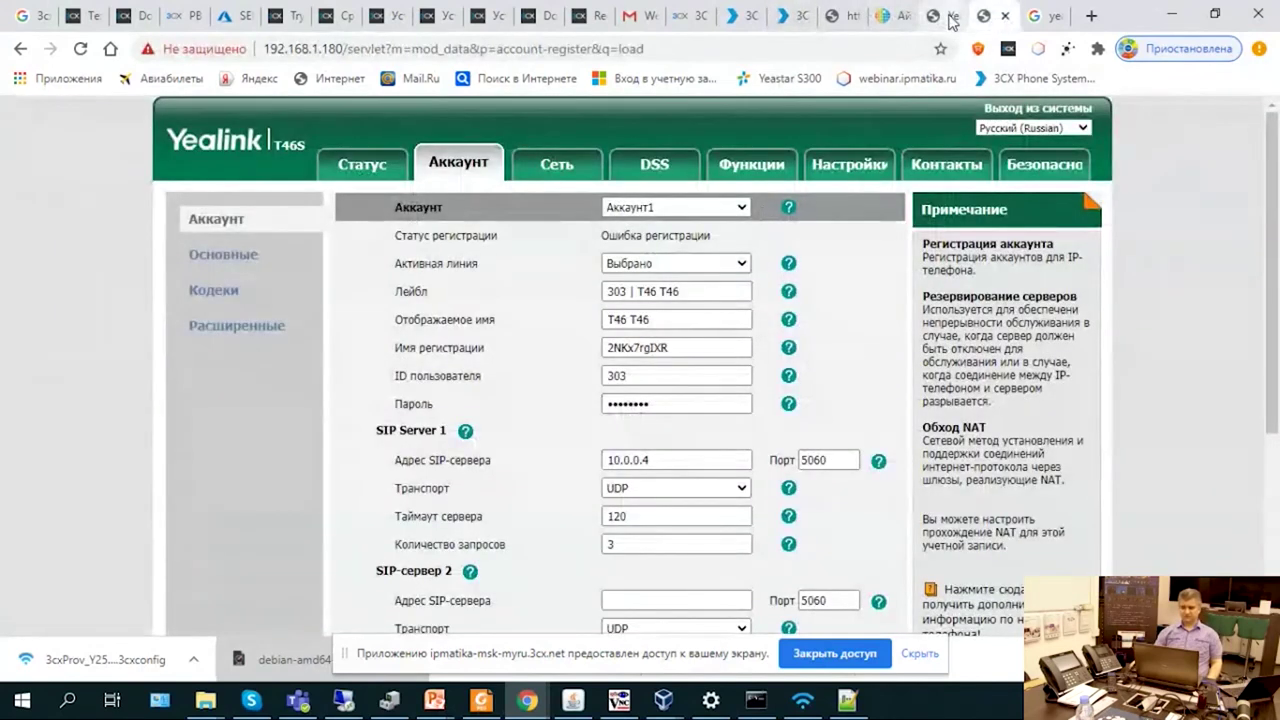
Step: Reload the Yealink T48 account page at 192.168.1.222 and confirm registration still fails
left_click(940, 15)
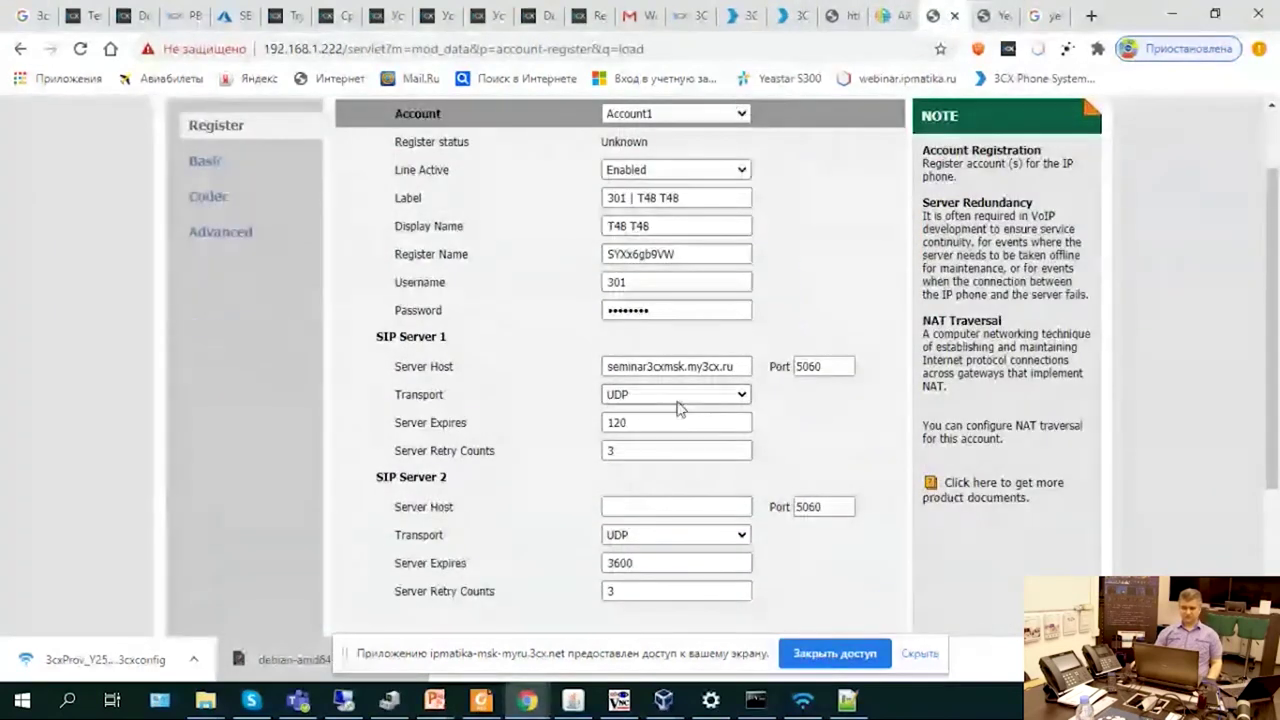
left_click(81, 50)
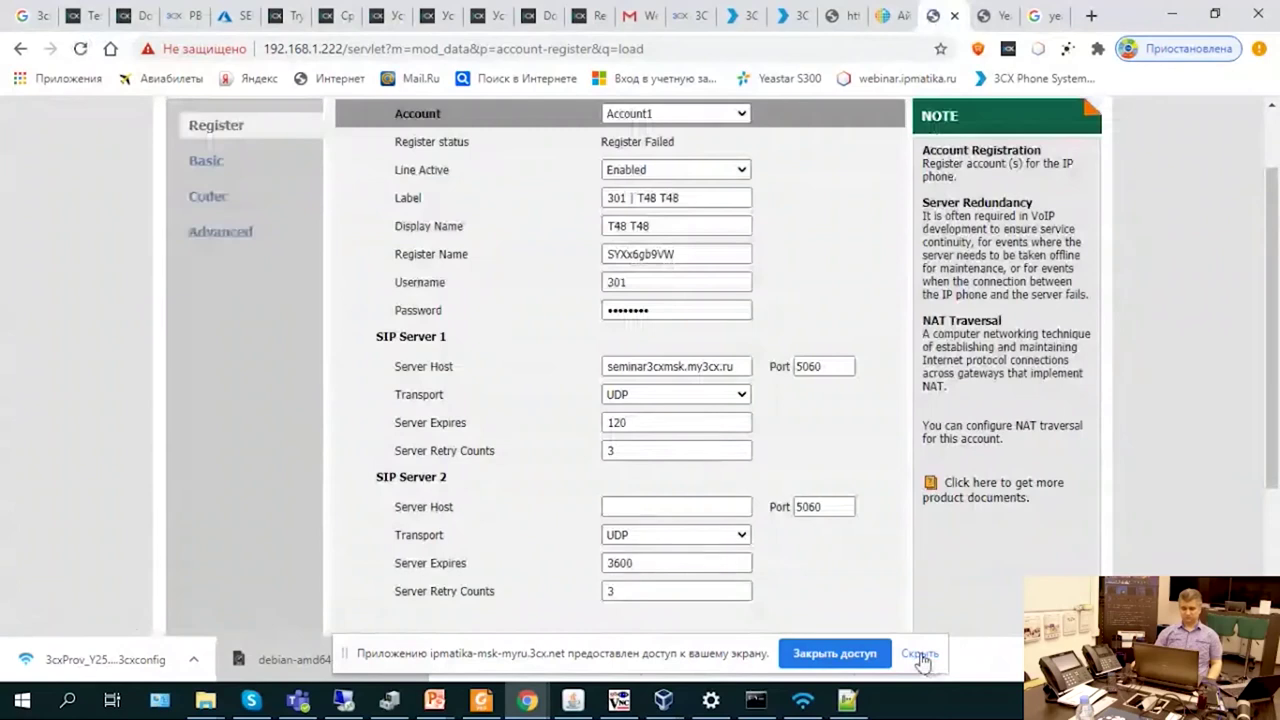
left_click(920, 653)
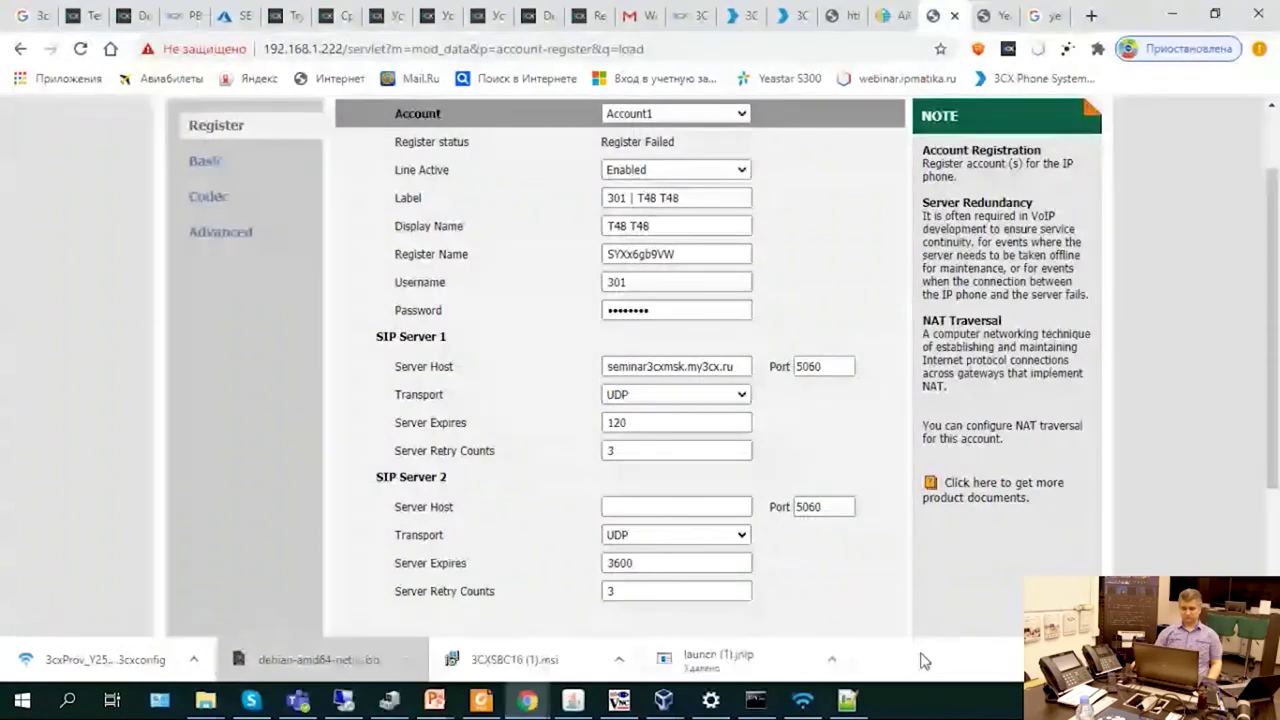
scroll(835, 511, "down", 1)
scroll(835, 513, "down", 2)
scroll(837, 517, "up", 4)
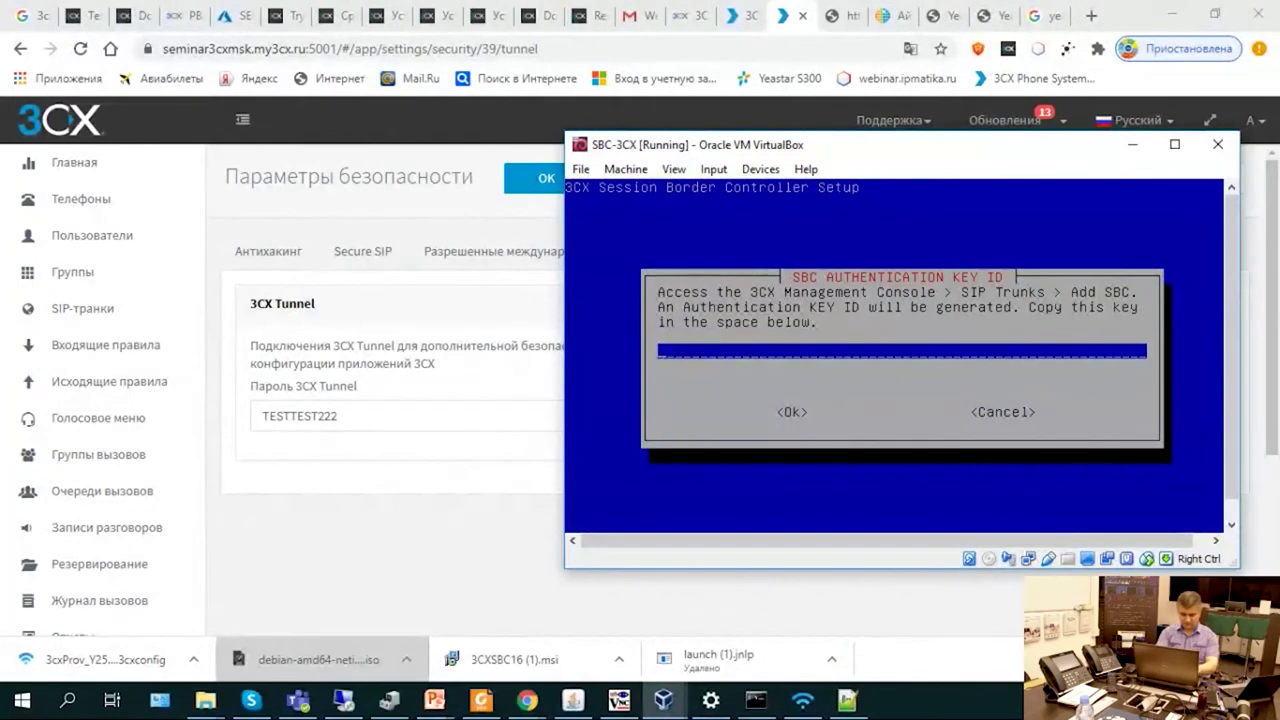
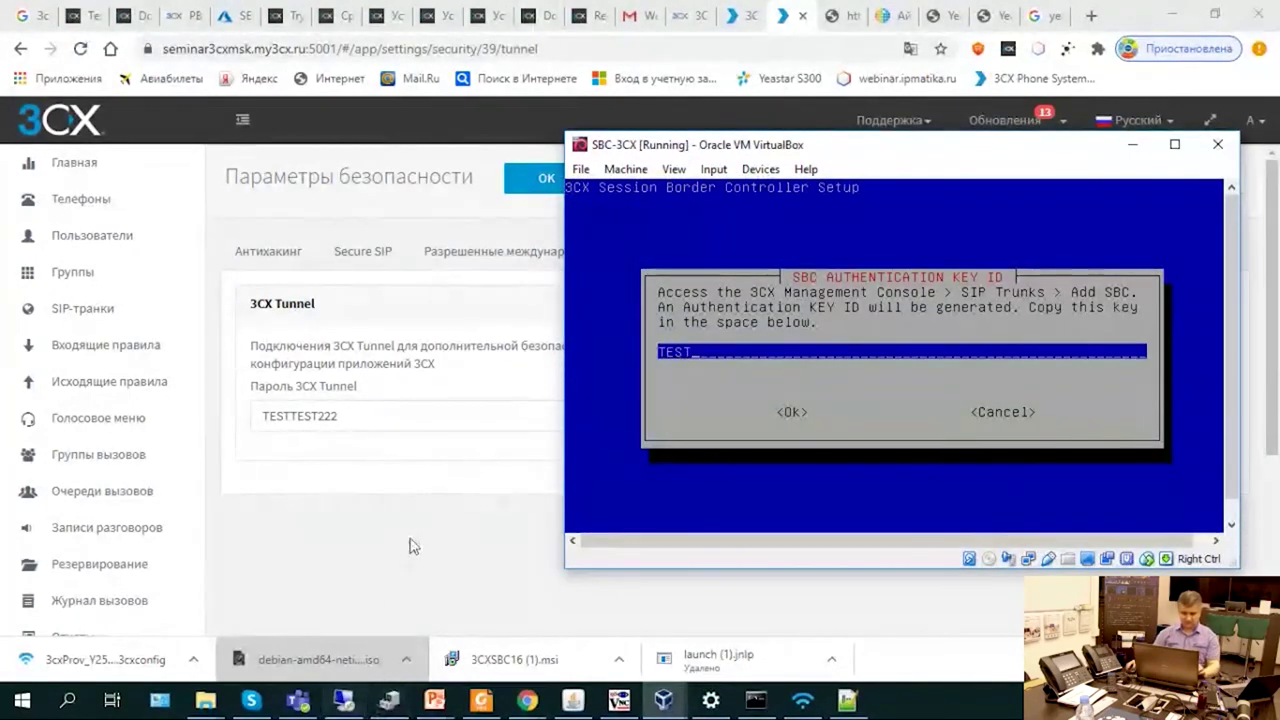
Step: Finish the new tunnel password, save it, and reopen 3CX Tunnel with the password revealed
left_click(408, 543)
left_click(558, 180)
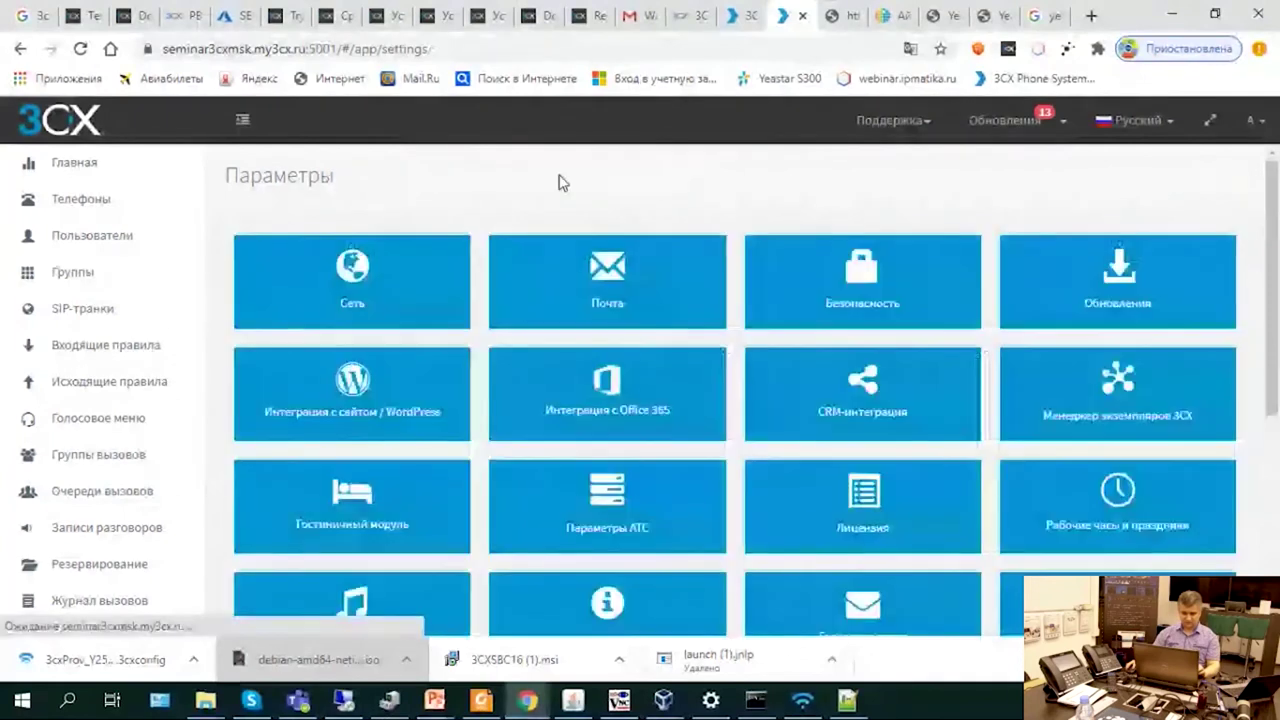
left_click(857, 264)
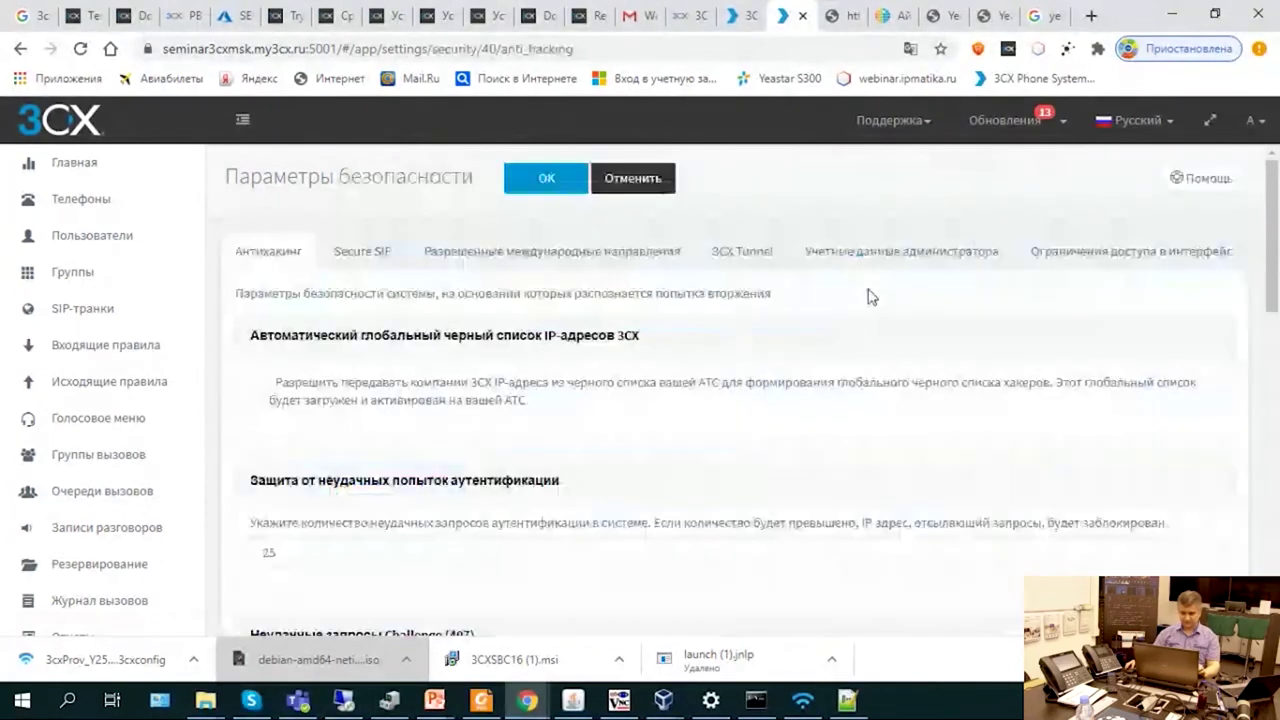
left_click(848, 265)
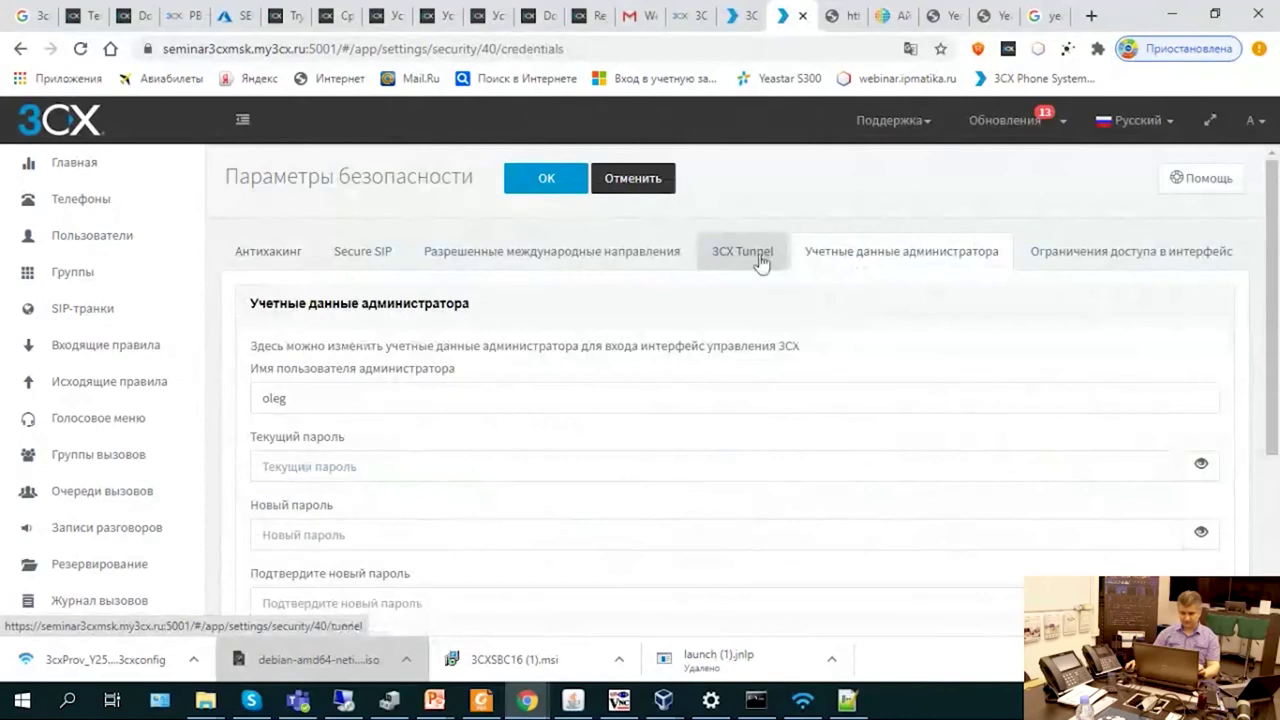
left_click(737, 252)
left_click(860, 273)
left_click(752, 253)
left_click(1200, 413)
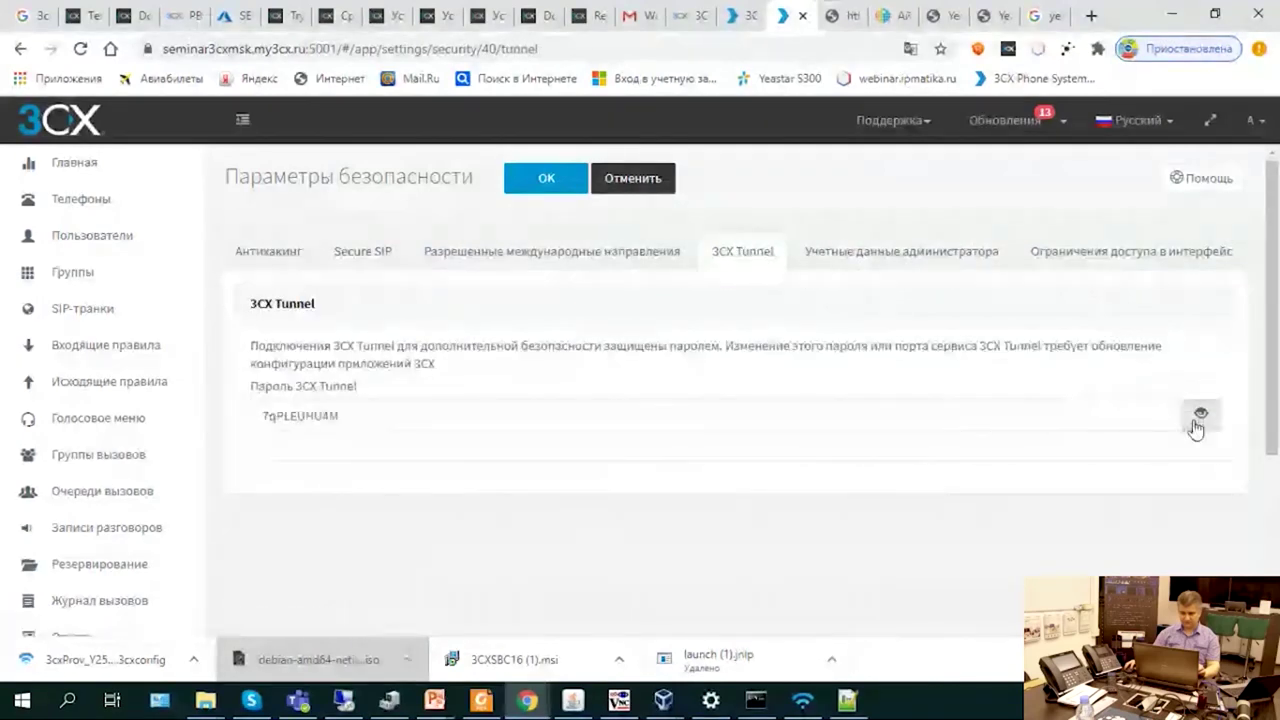
Step: Replace the 3CX Tunnel password with a new value, save, and reveal the stored password
left_click(366, 417)
left_click_drag(366, 417, 243, 410)
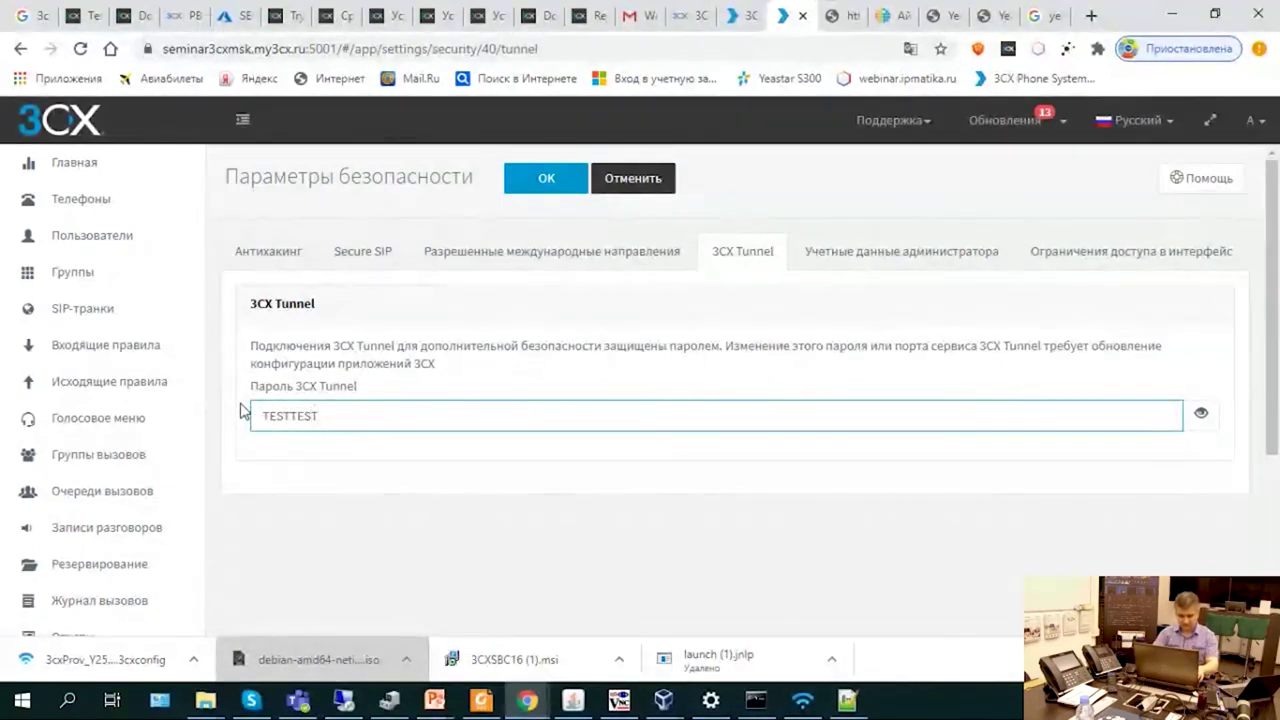
left_click(540, 178)
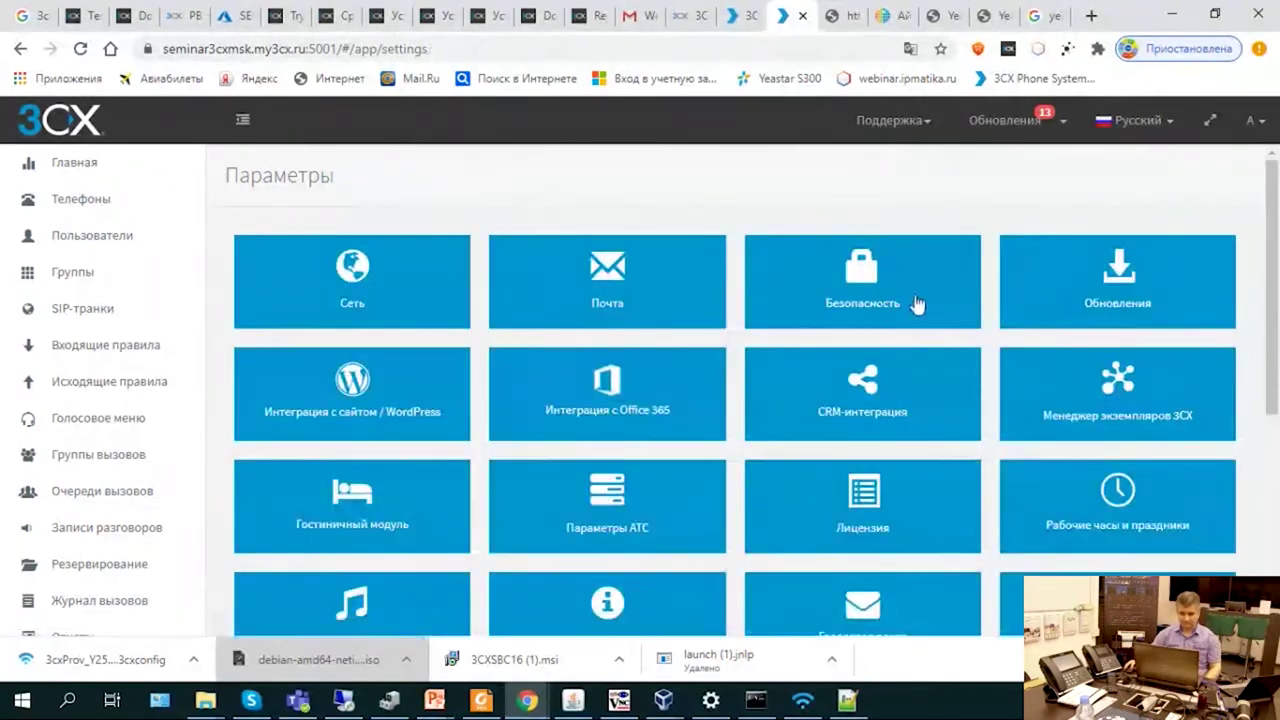
left_click(914, 302)
left_click(900, 251)
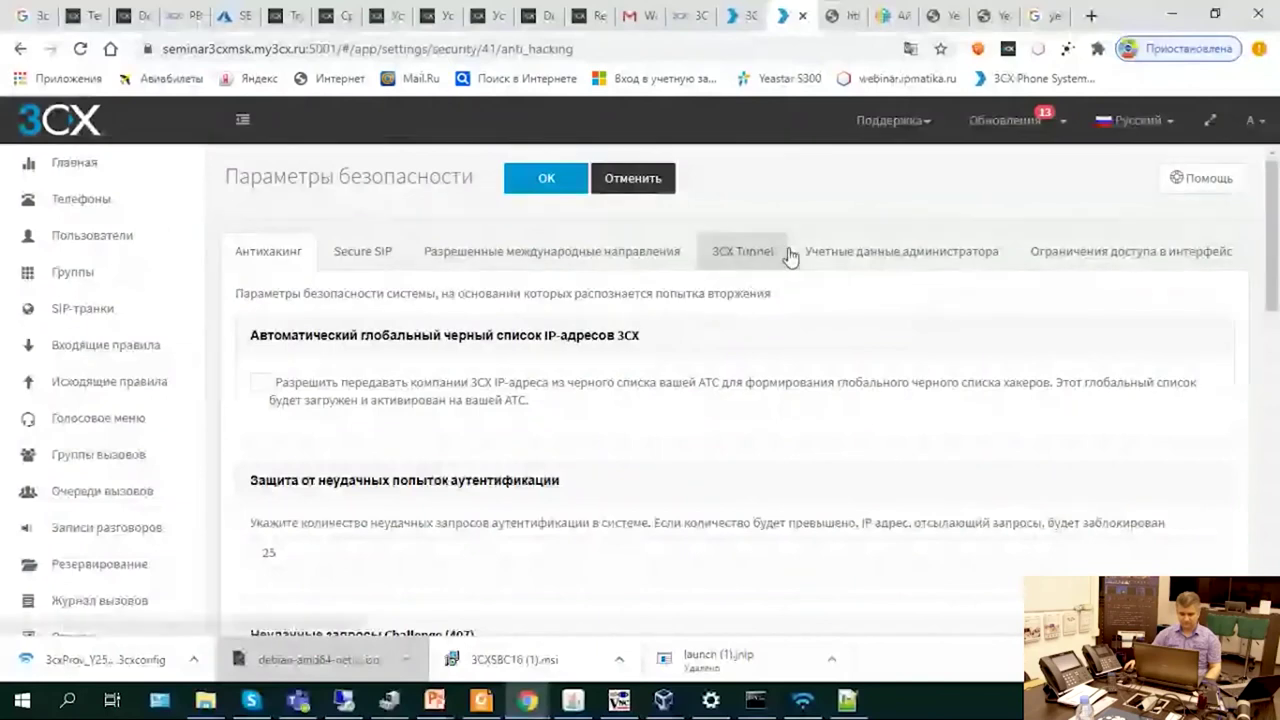
left_click(766, 256)
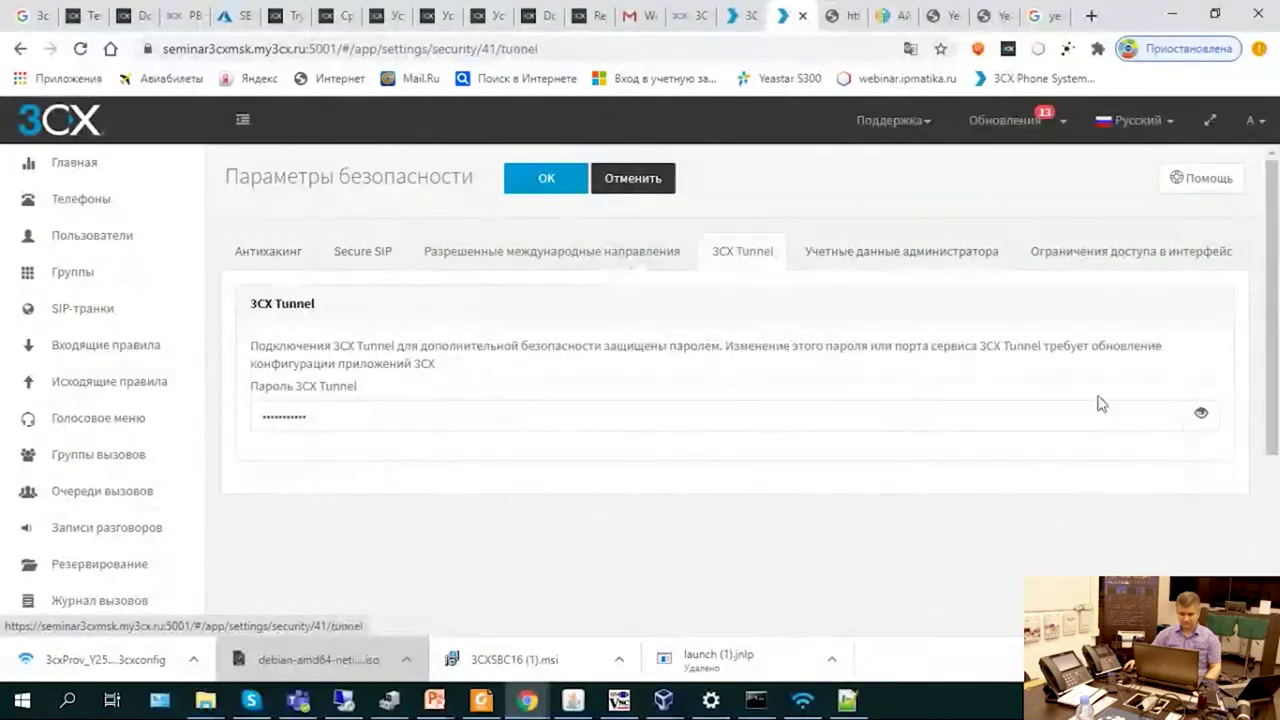
left_click(1205, 418)
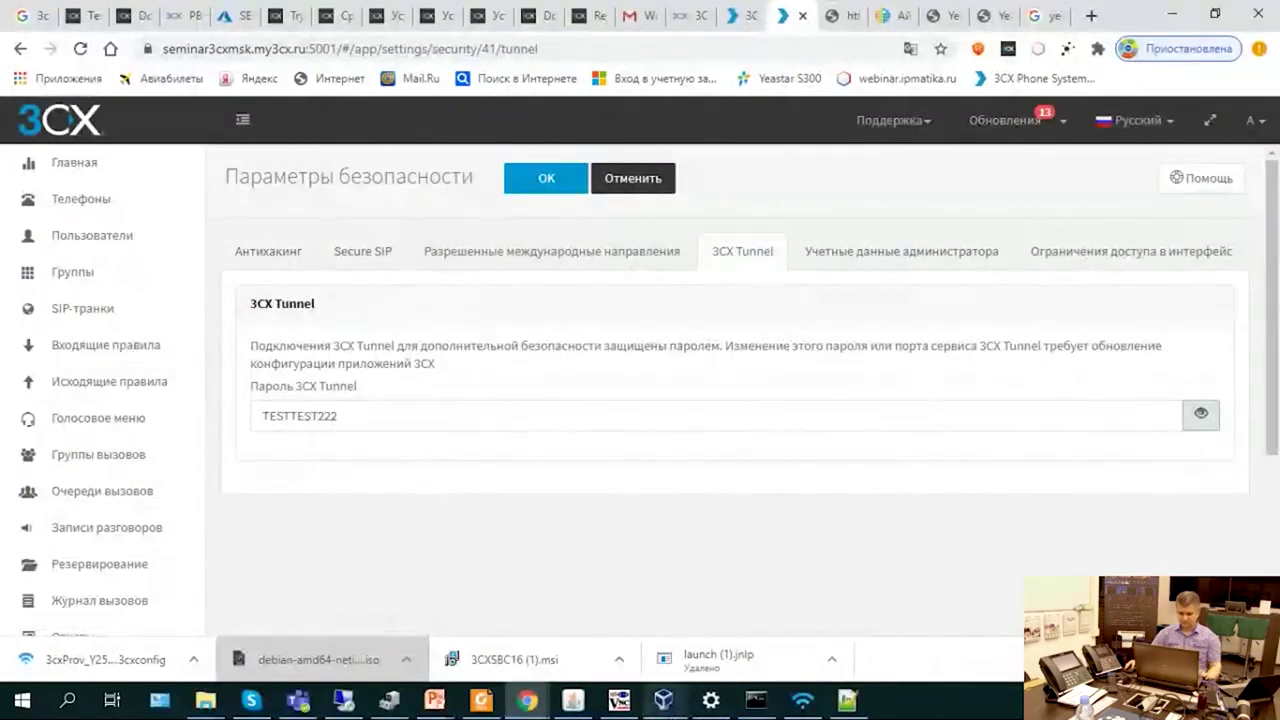
Step: Enter the new tunnel password as the SBC key, retry after rejection, and accept the PBX URL
mouse_move(663, 700)
left_click(727, 590)
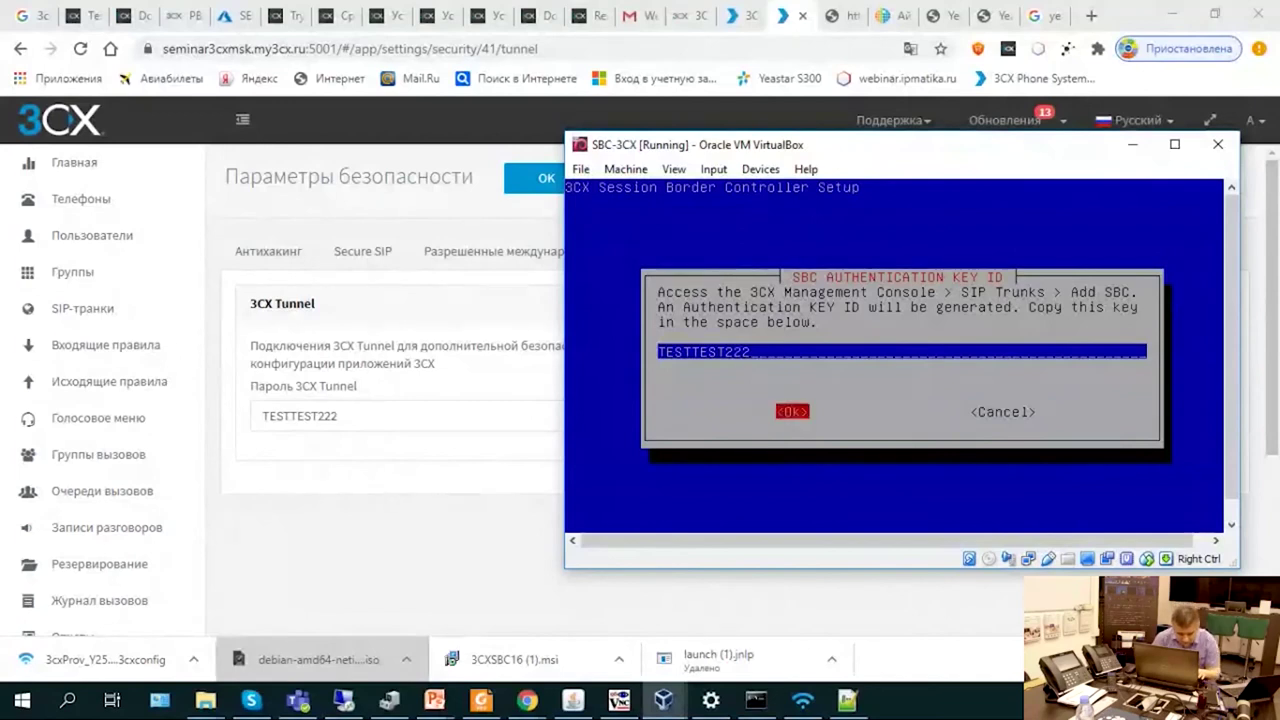
key("Return")
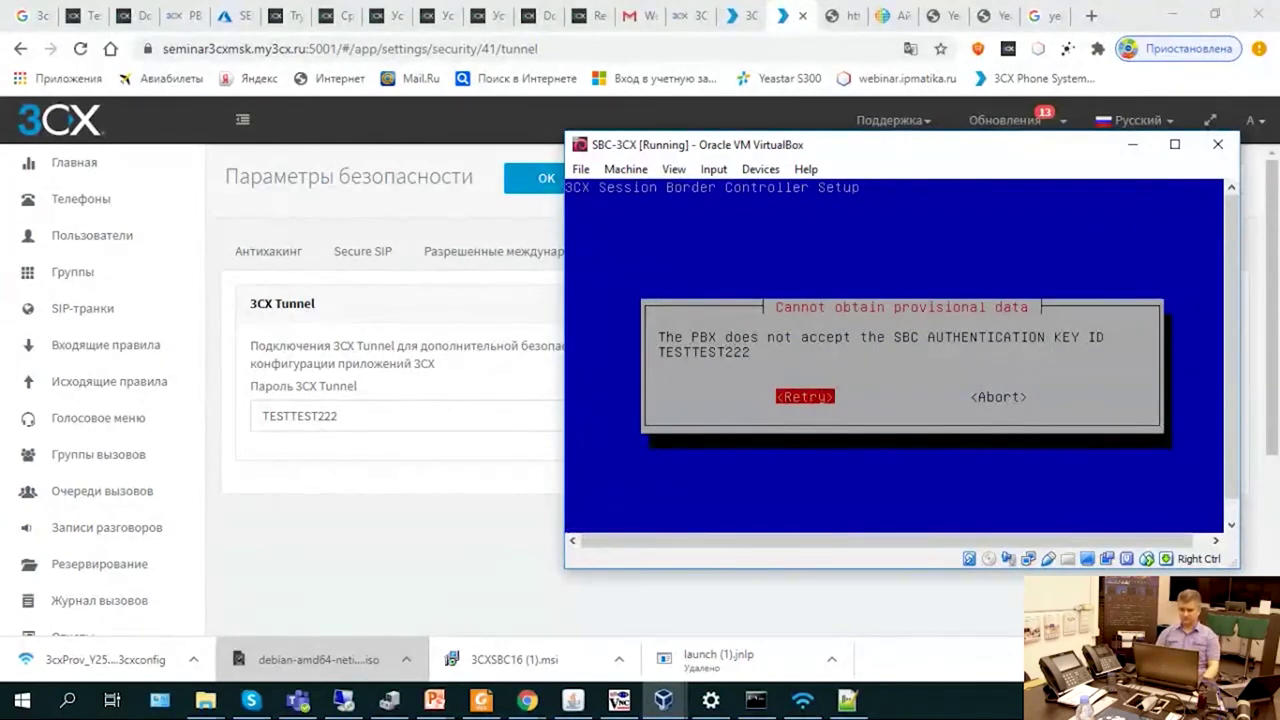
key("Return")
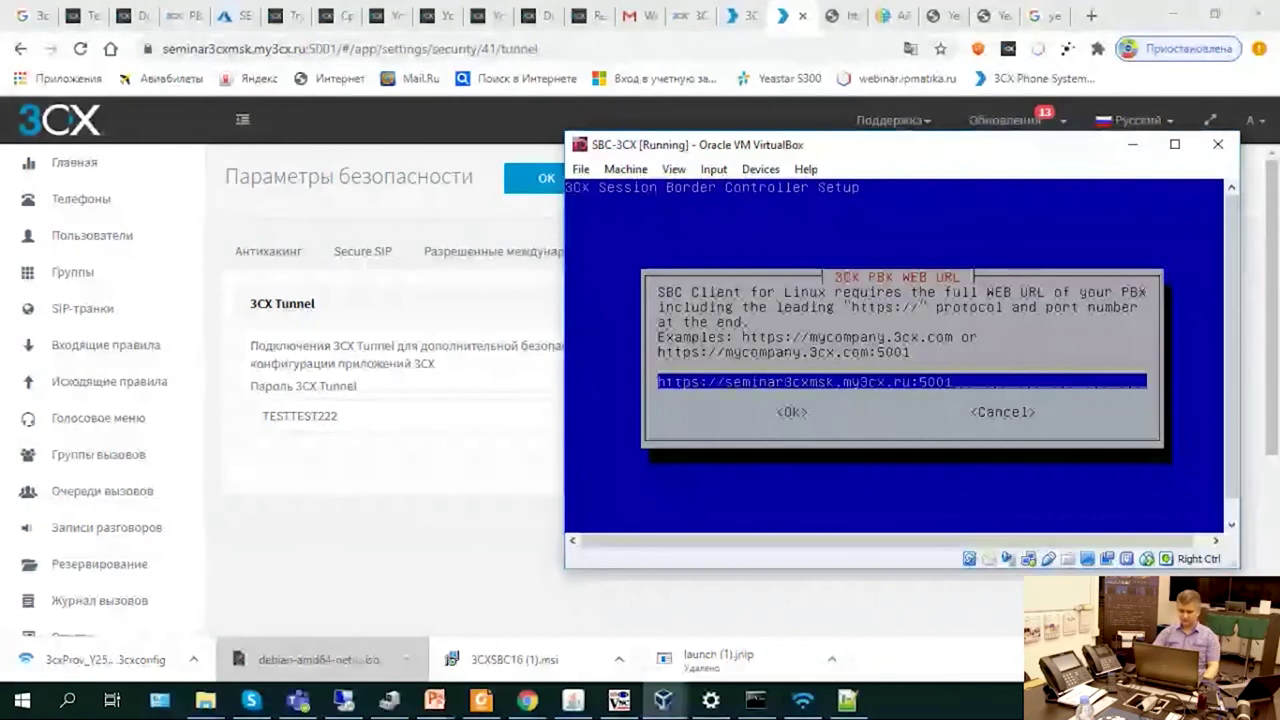
key("Return")
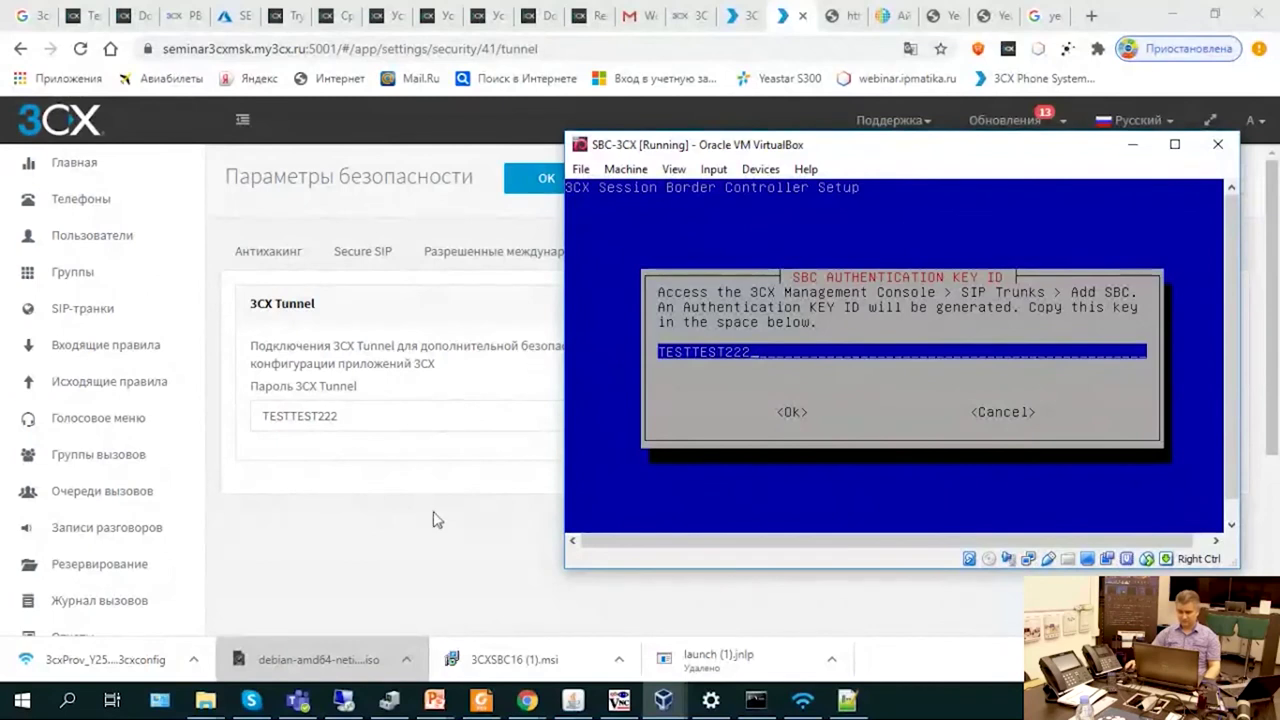
Step: Create a new 3CX SBC trunk named SBC1 under SIP trunks
left_click(378, 550)
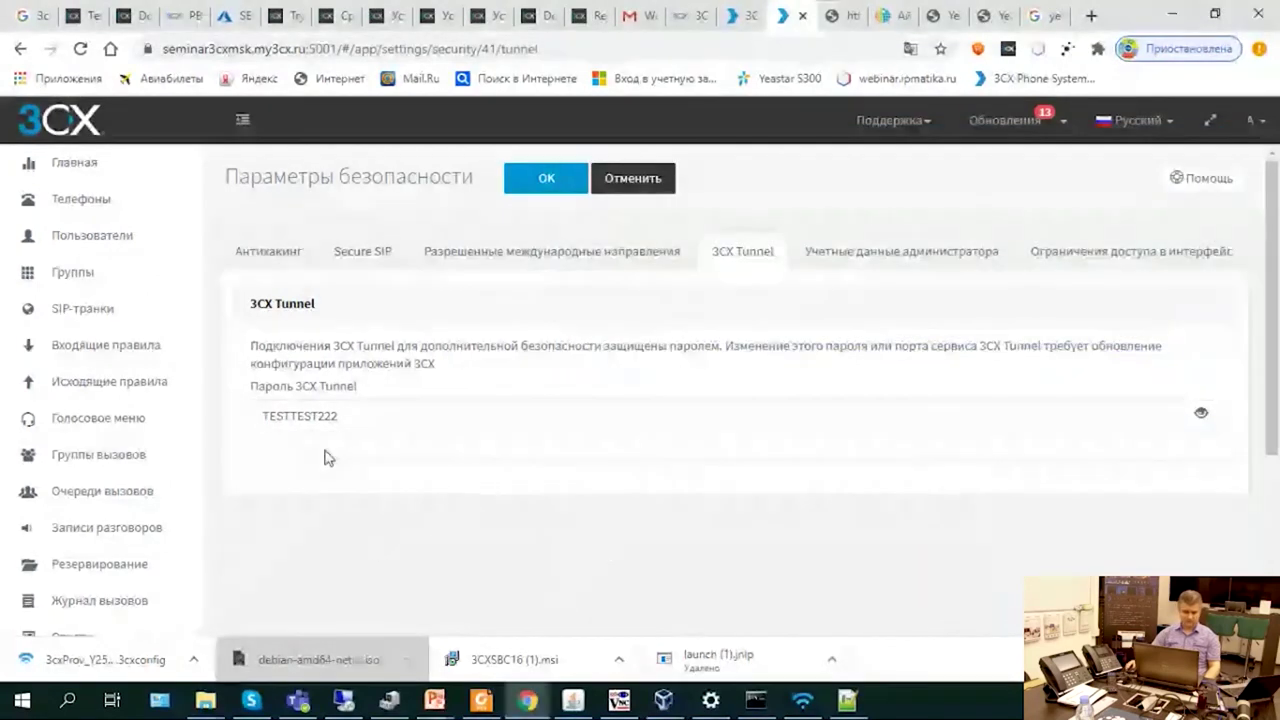
left_click(106, 314)
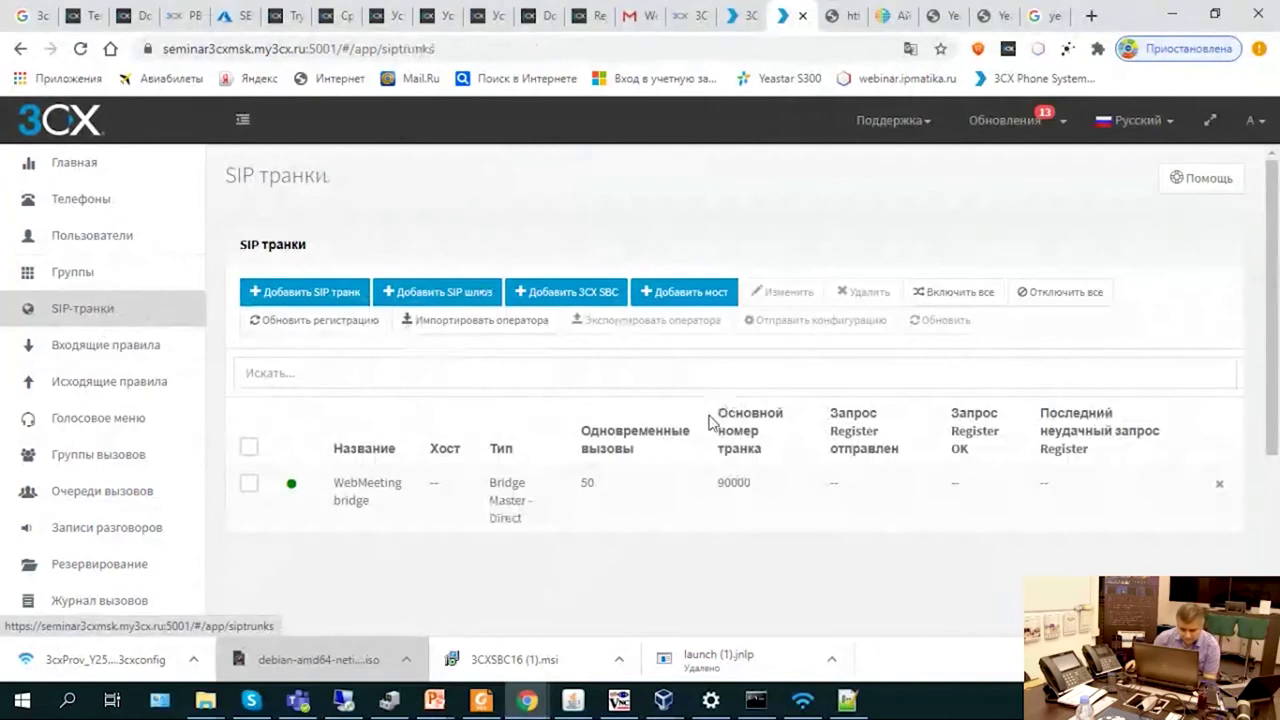
left_click(580, 291)
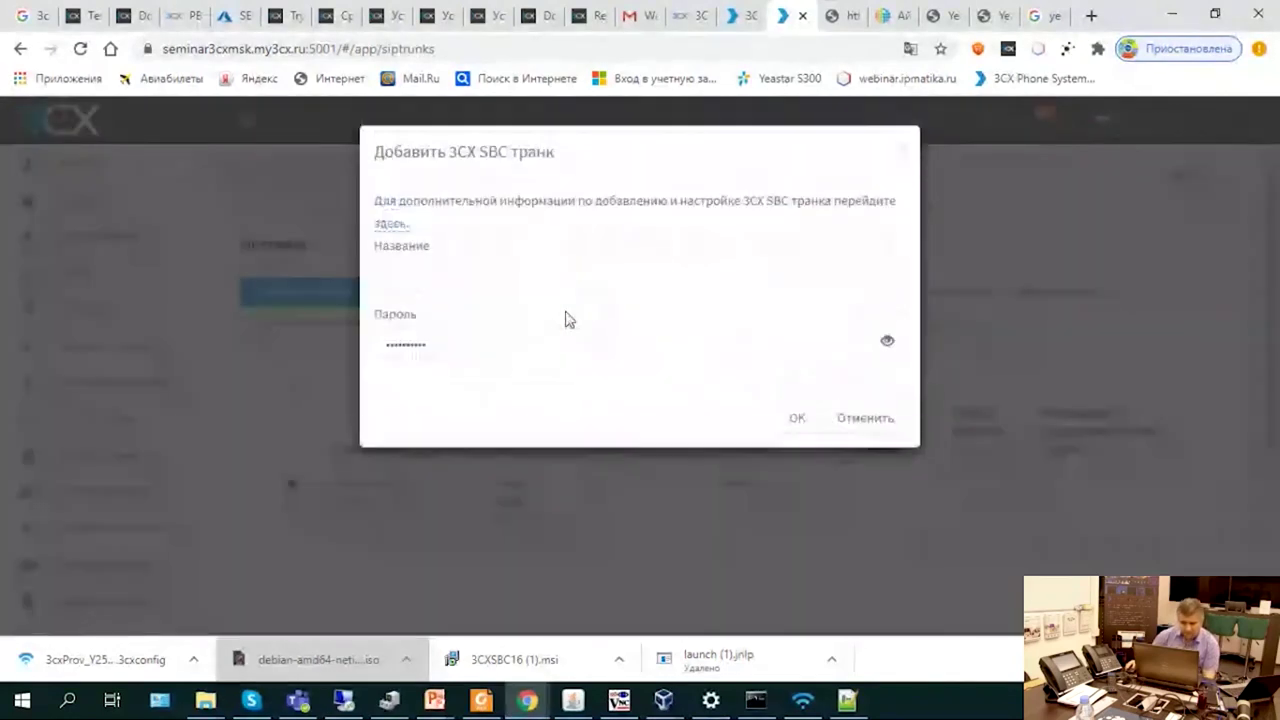
left_click(887, 350)
left_click(591, 281)
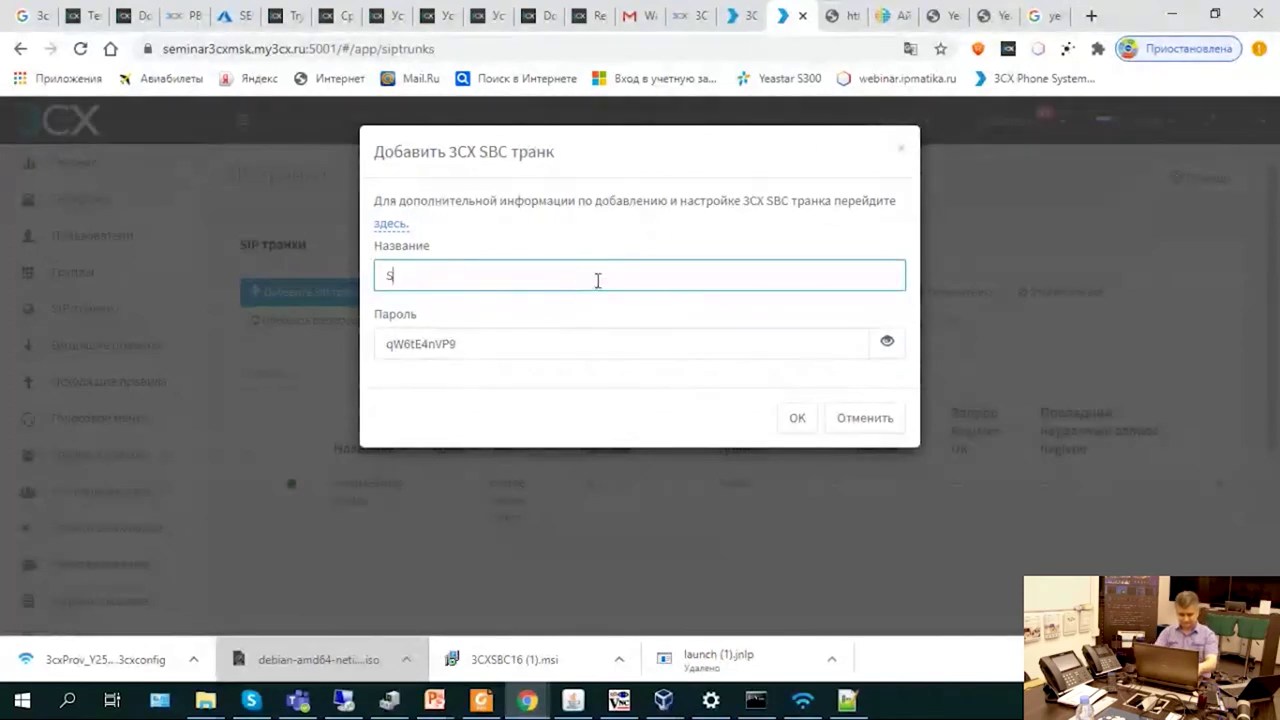
type("SBC1")
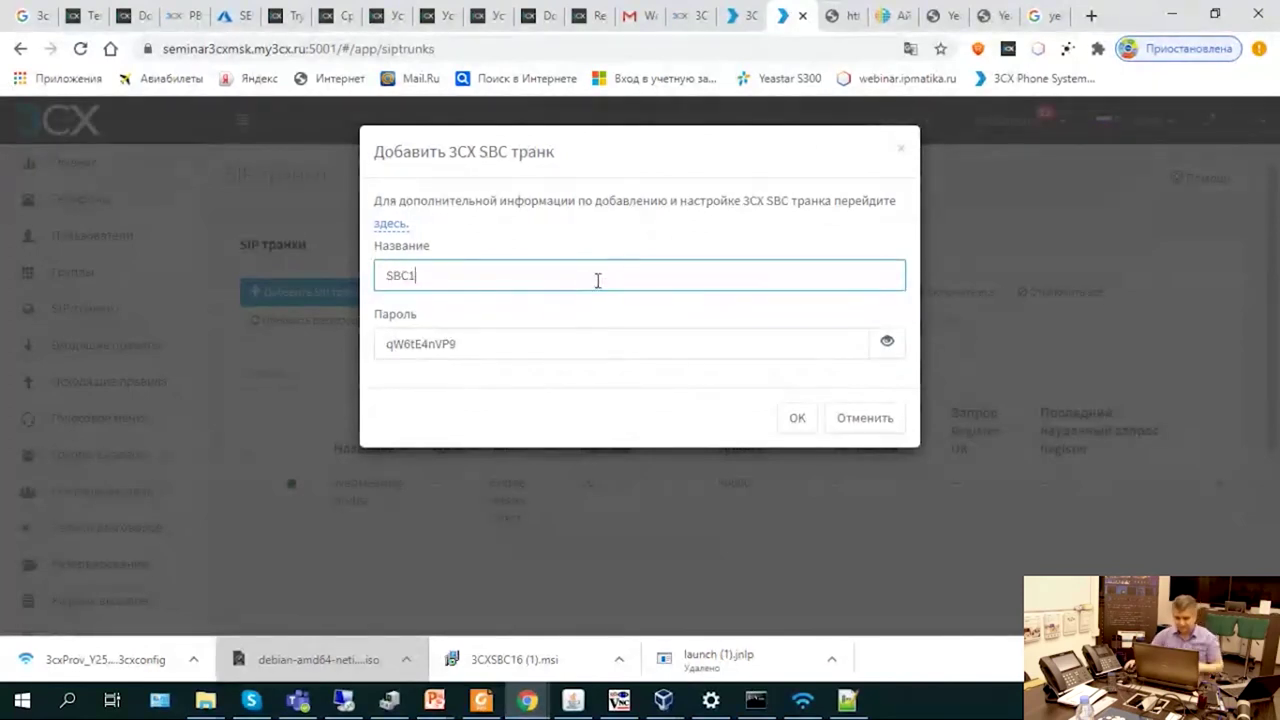
left_click(800, 422)
left_click(798, 420)
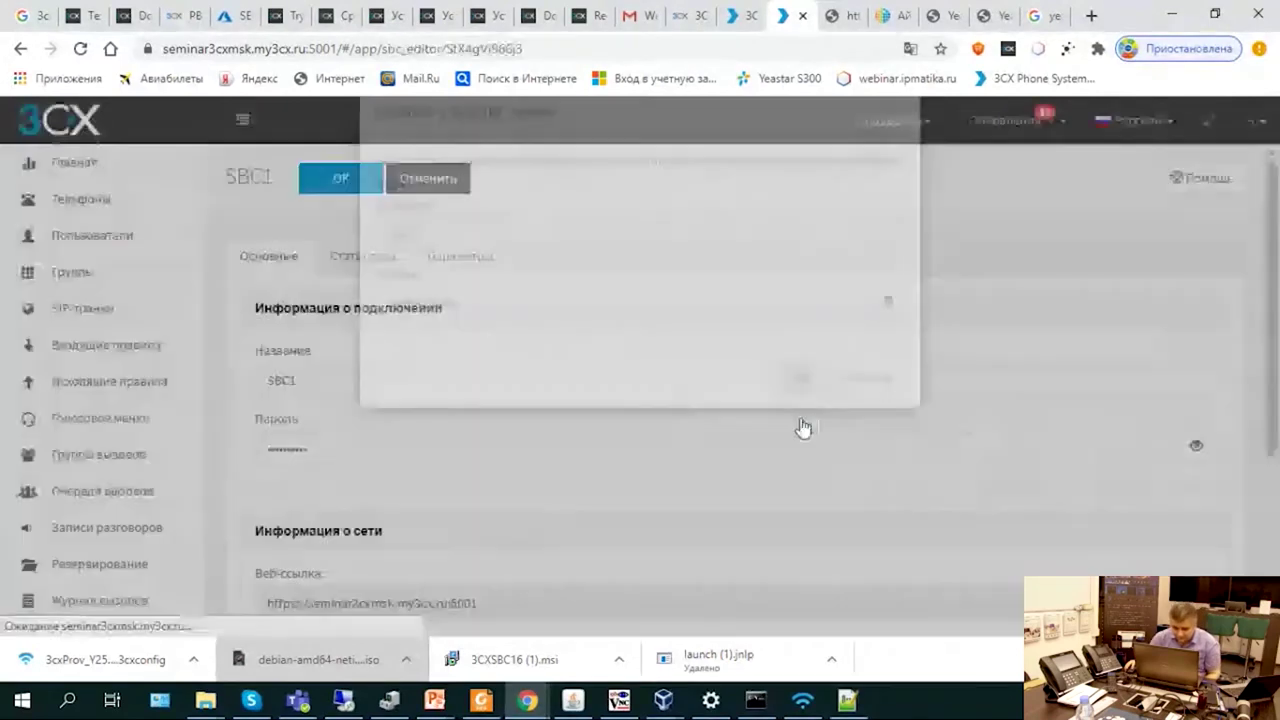
Step: Copy the SBC1 authentication ID, reveal its password, and save the trunk
scroll(671, 480, "down", 3)
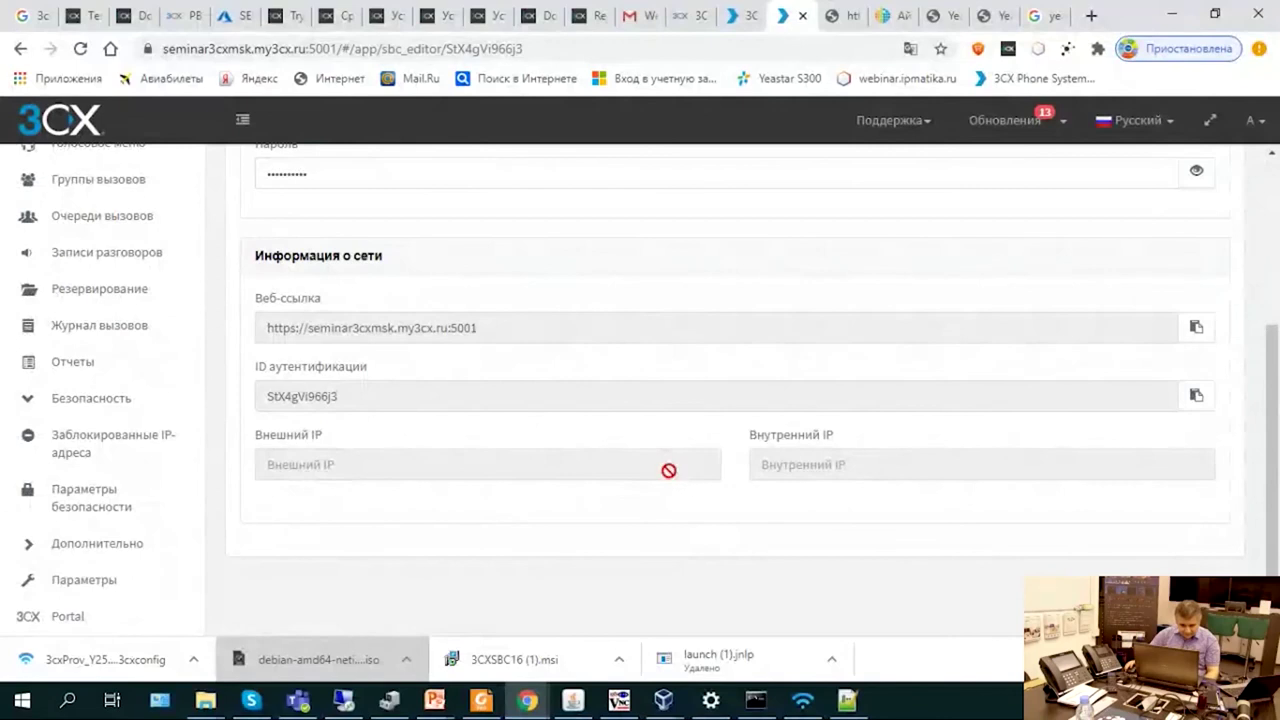
scroll(574, 460, "up", 1)
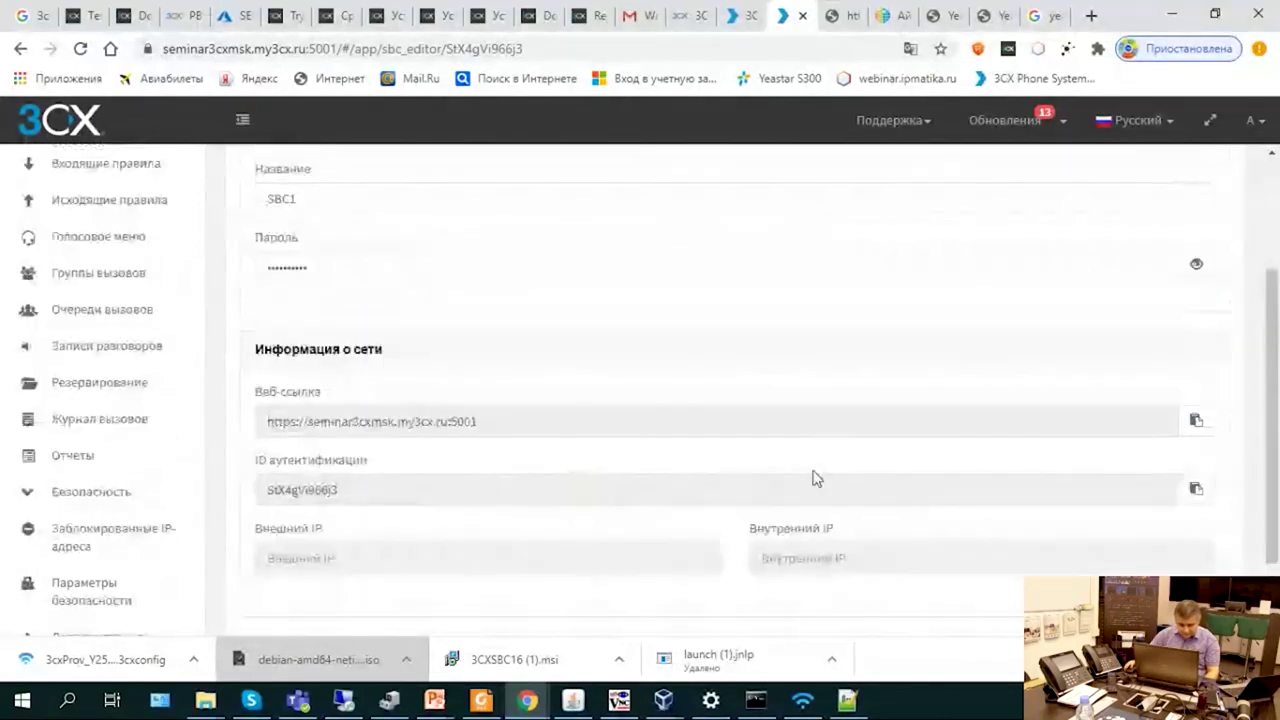
left_click(1198, 491)
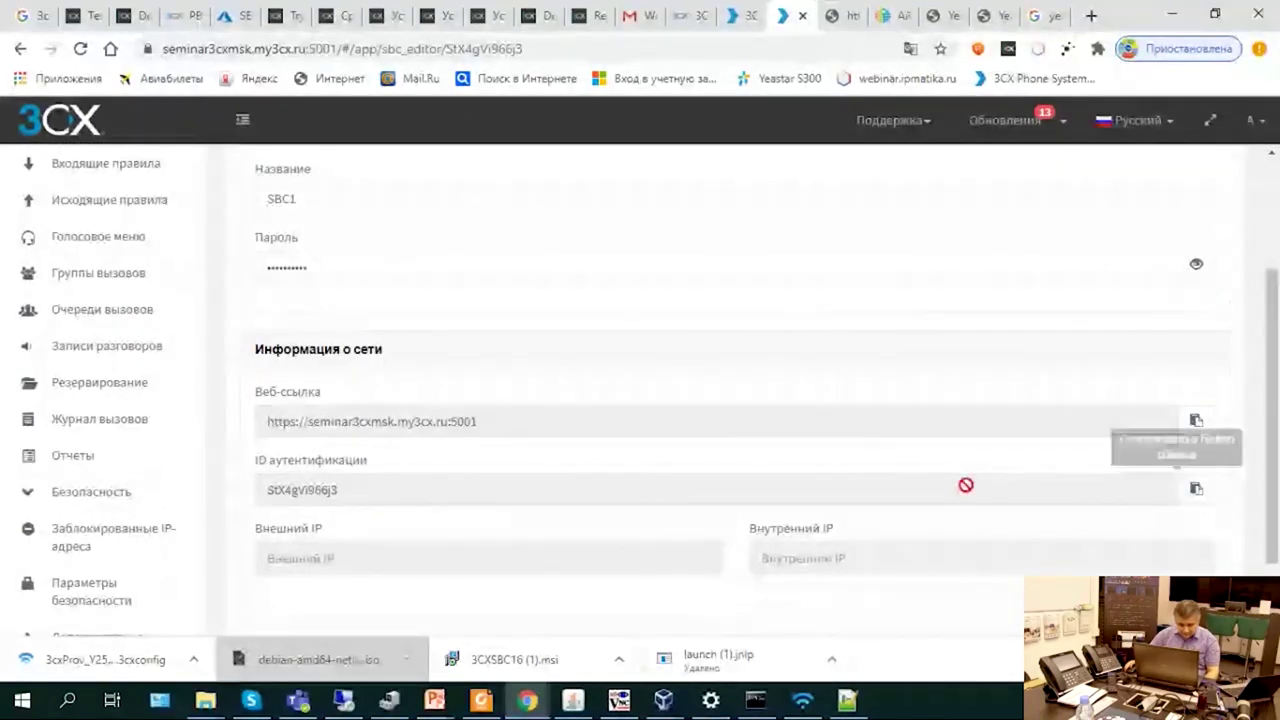
scroll(965, 484, "up", 1)
scroll(962, 488, "up", 1)
scroll(1000, 460, "down", 1)
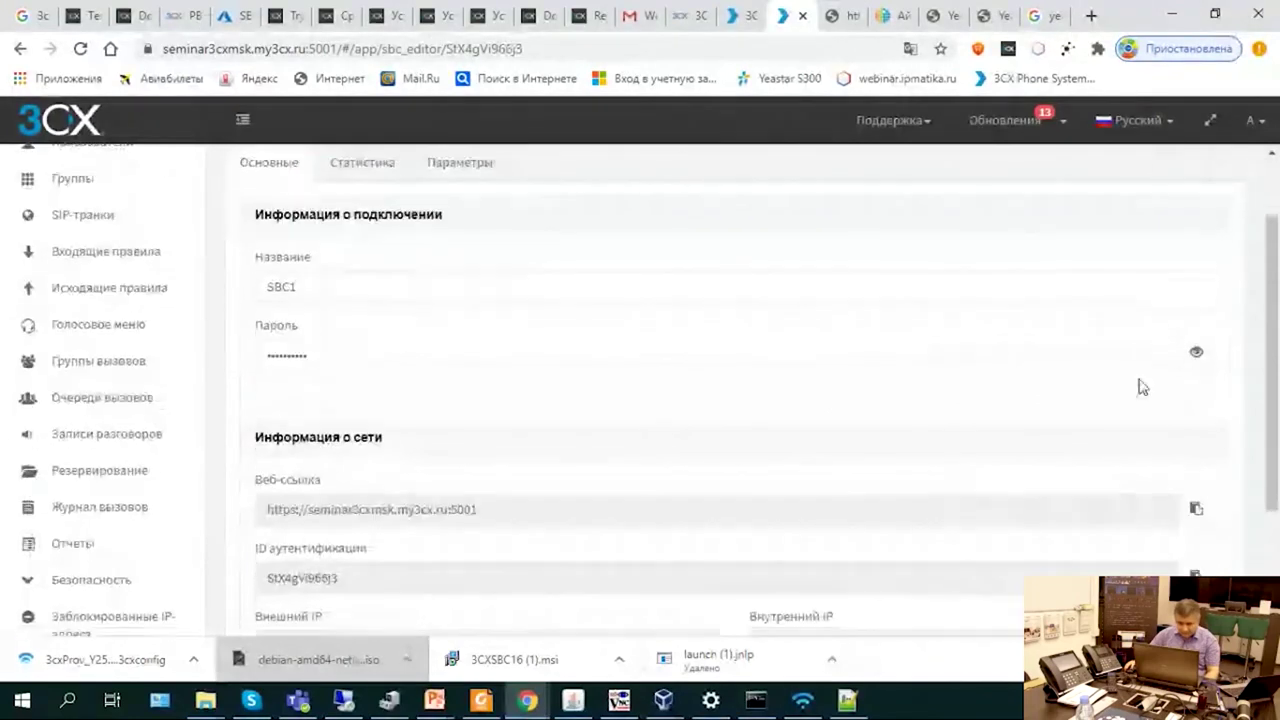
left_click(1196, 356)
scroll(758, 394, "down", 1)
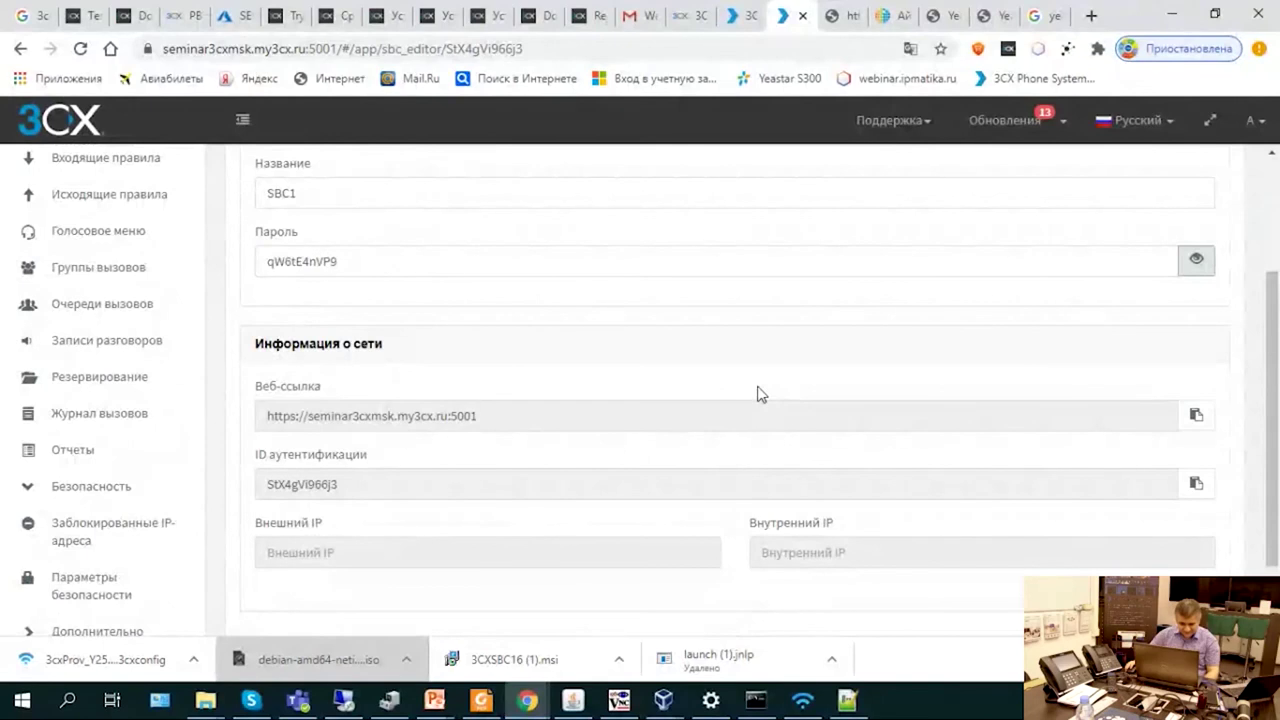
scroll(759, 394, "down", 1)
scroll(758, 392, "up", 3)
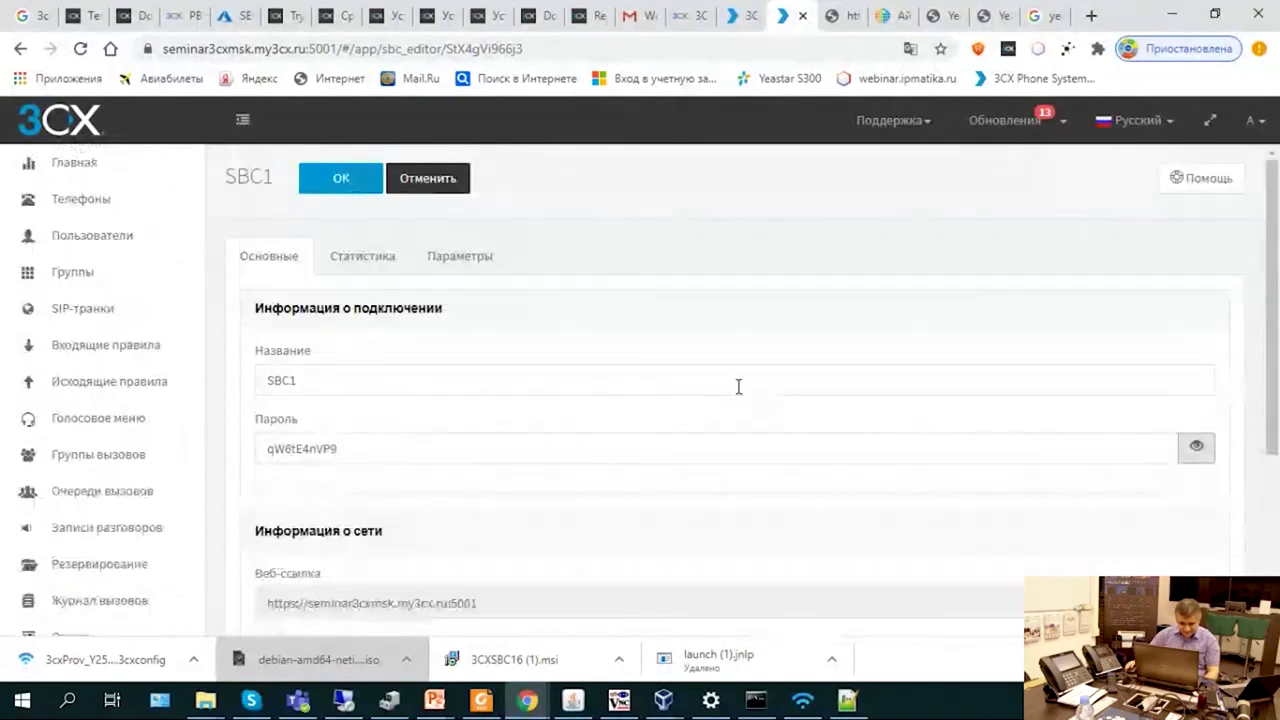
left_click(357, 182)
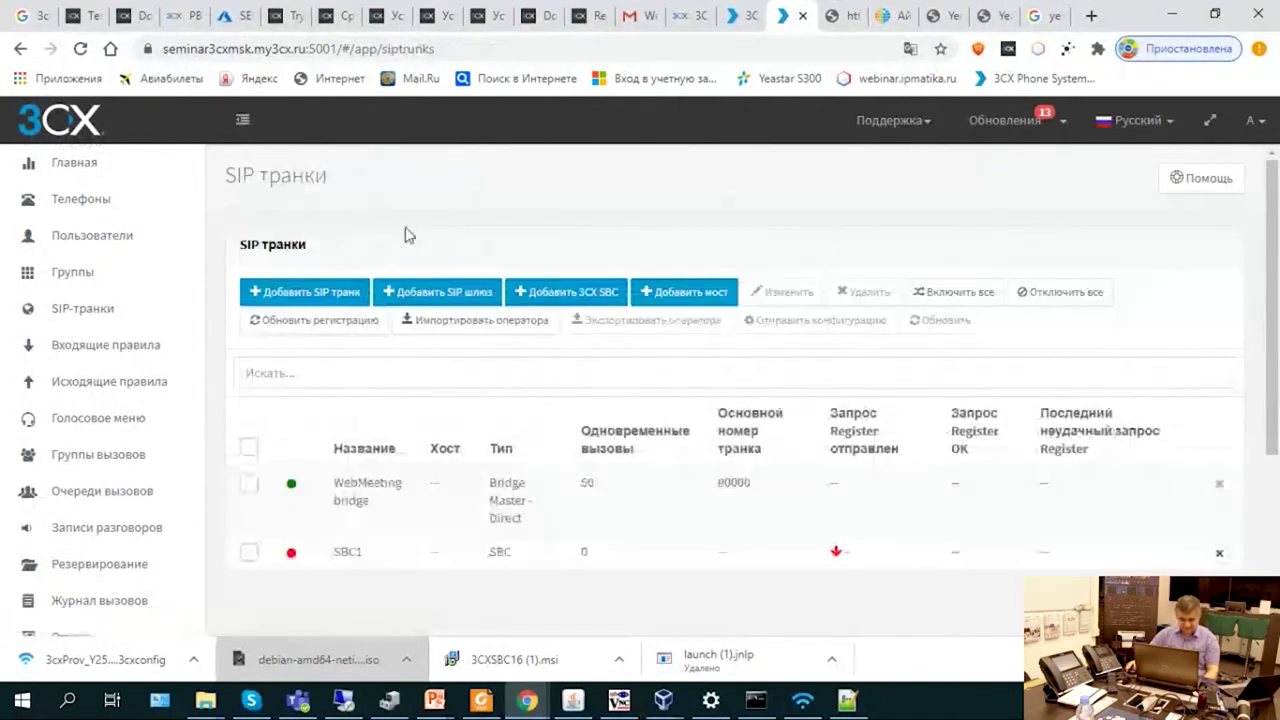
Step: Reopen the SBC1 trunk editor and minimize the 3CX WinClient window
double_click(489, 566)
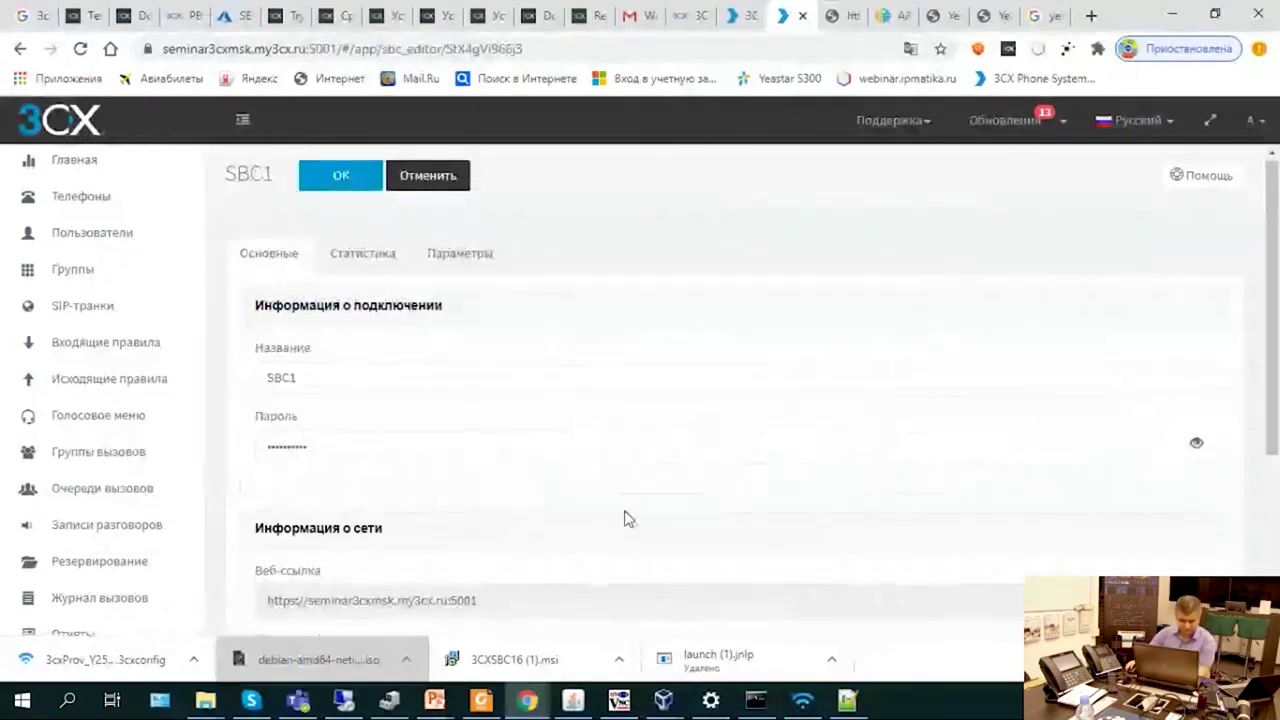
scroll(623, 515, "down", 3)
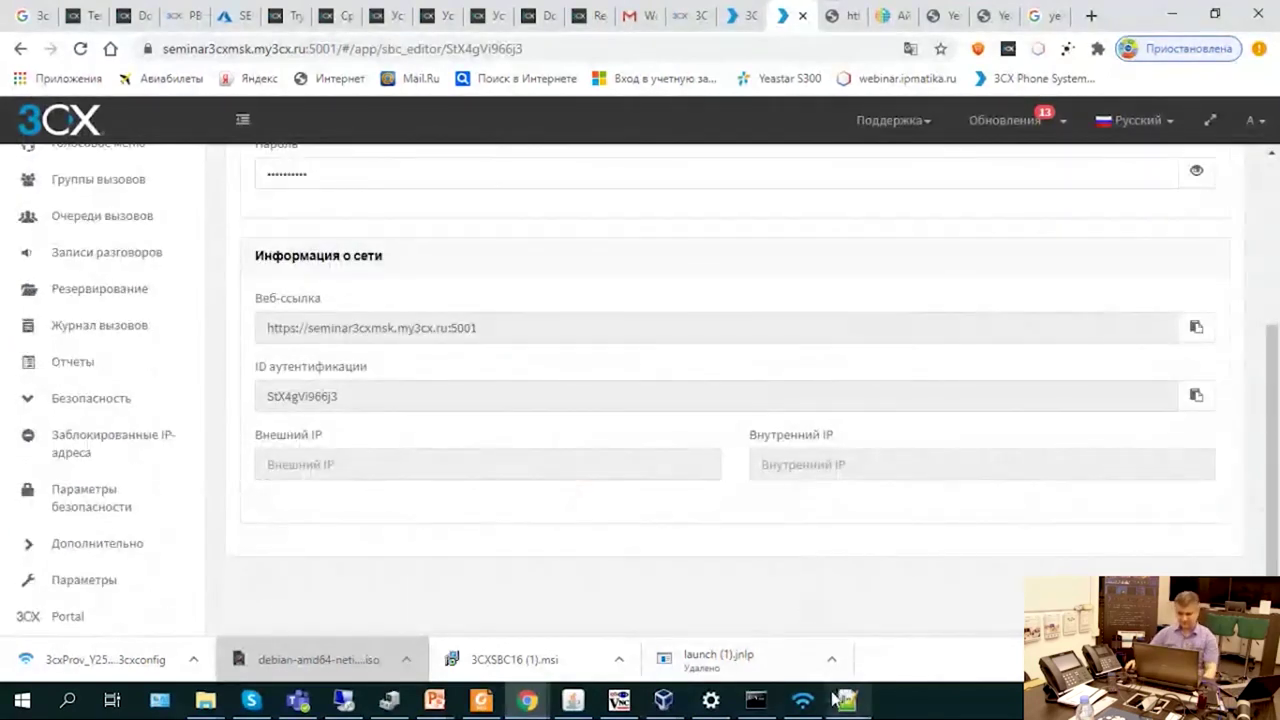
left_click(812, 703)
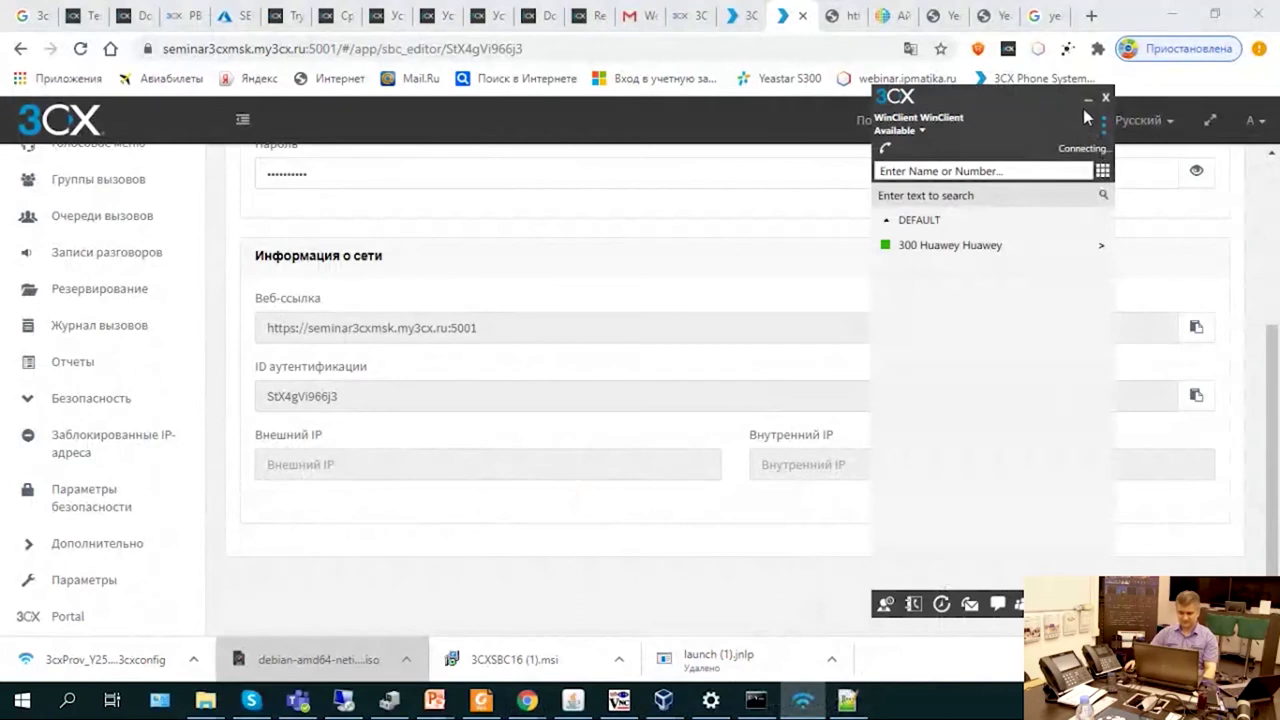
left_click(1086, 101)
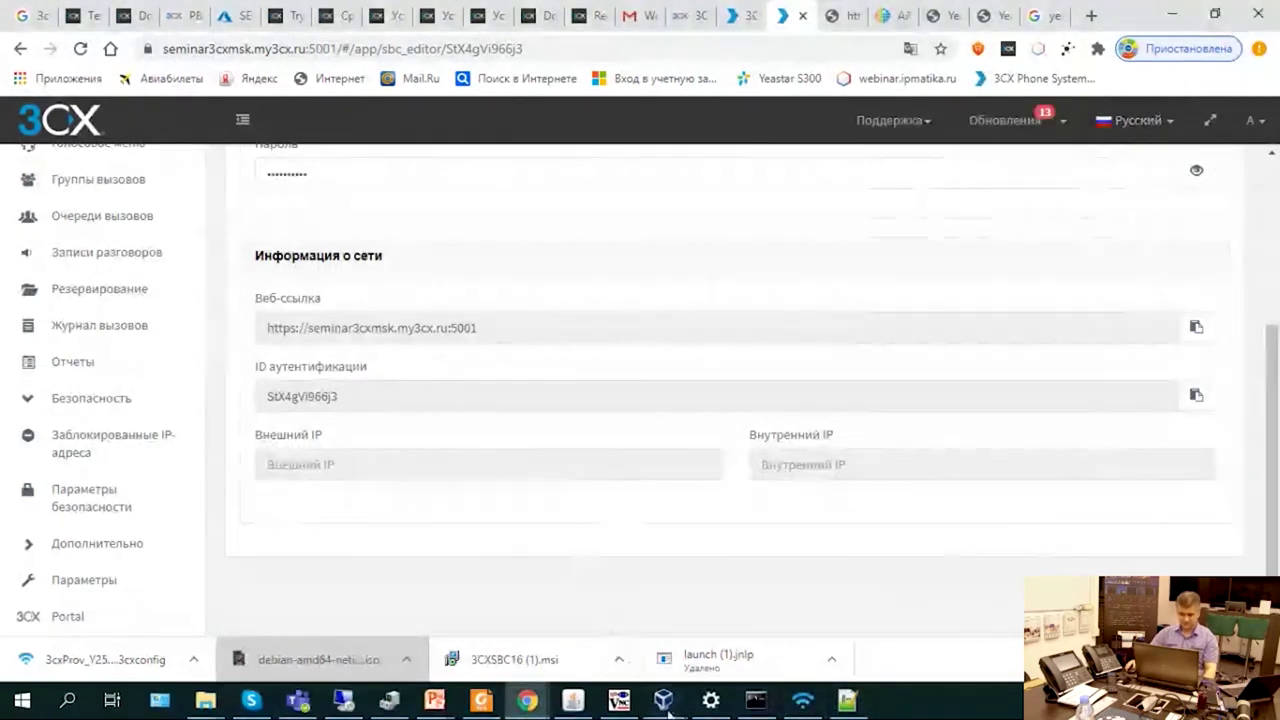
Step: Enter the SBC1 authentication ID in the SBC setup console, confirm it, and acknowledge the running message
mouse_move(663, 700)
left_click(714, 652)
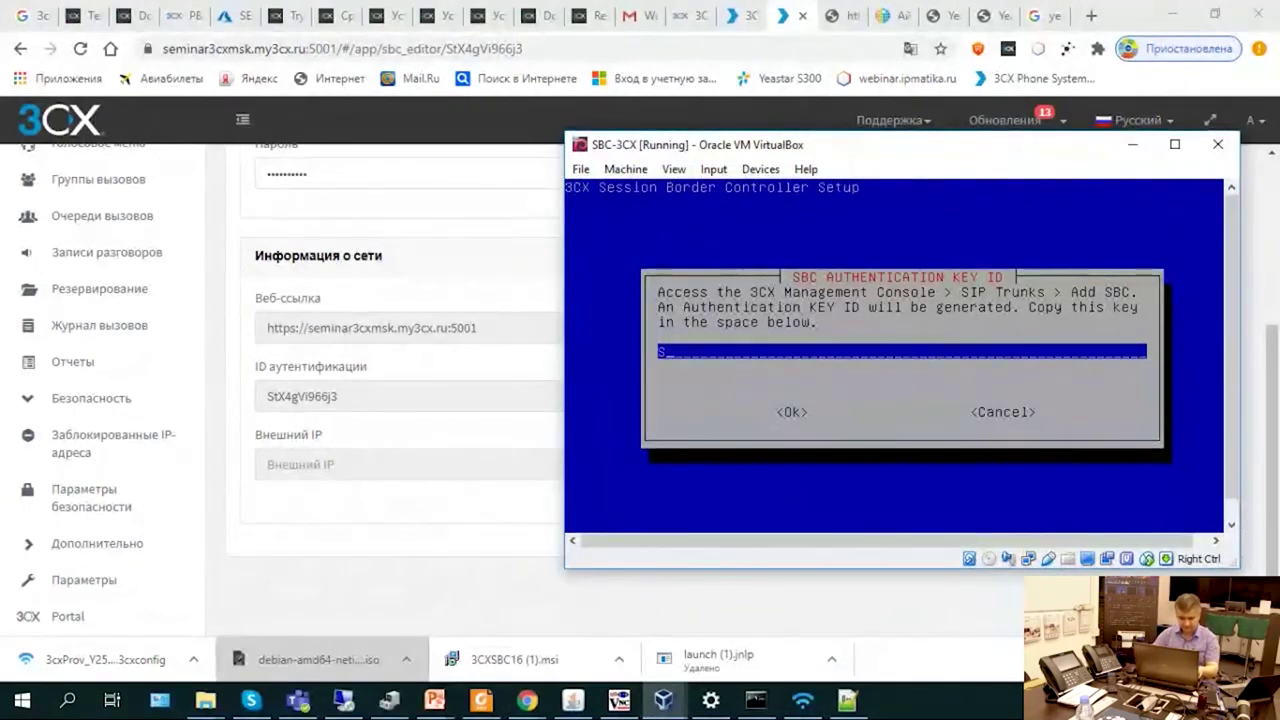
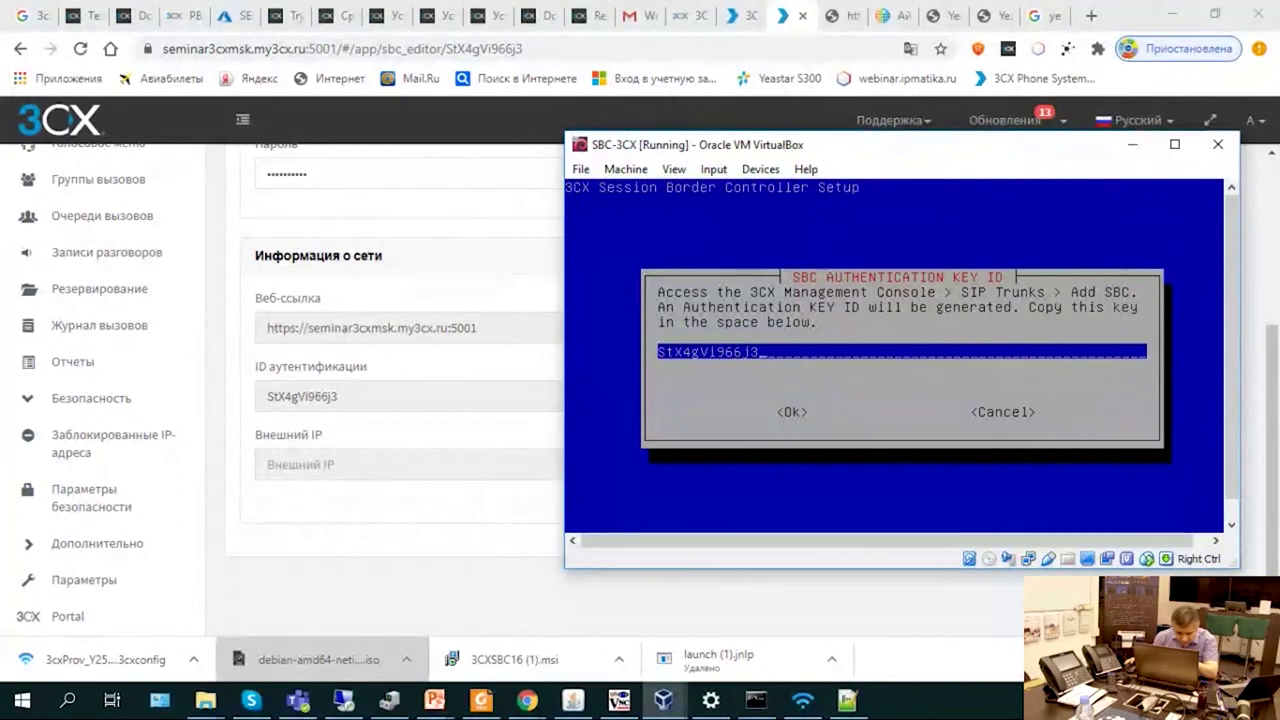
key("Tab")
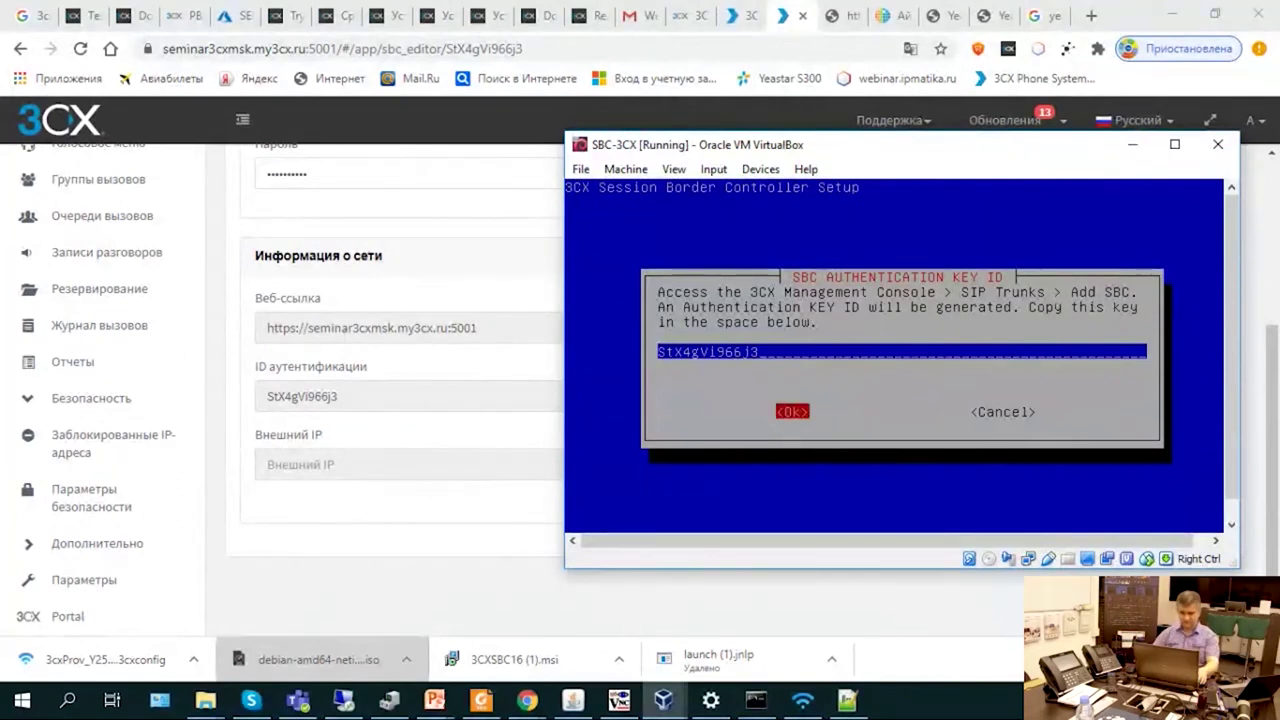
key("Return")
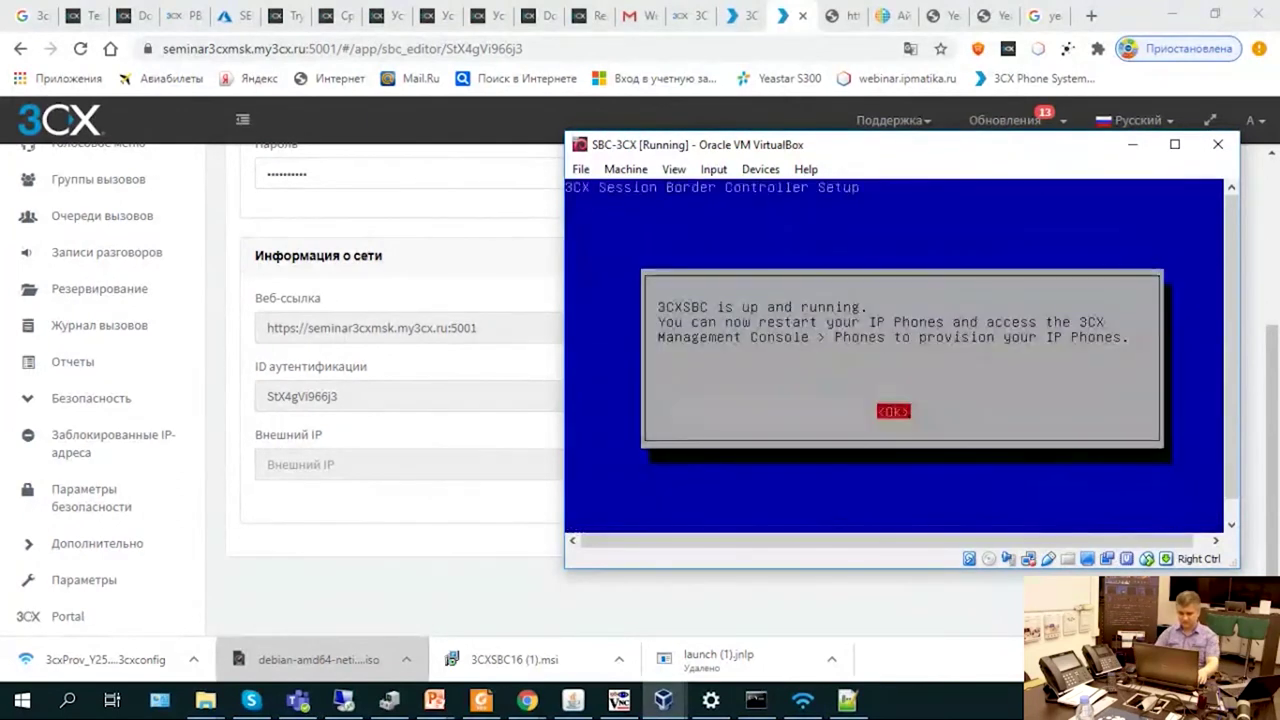
key("Return")
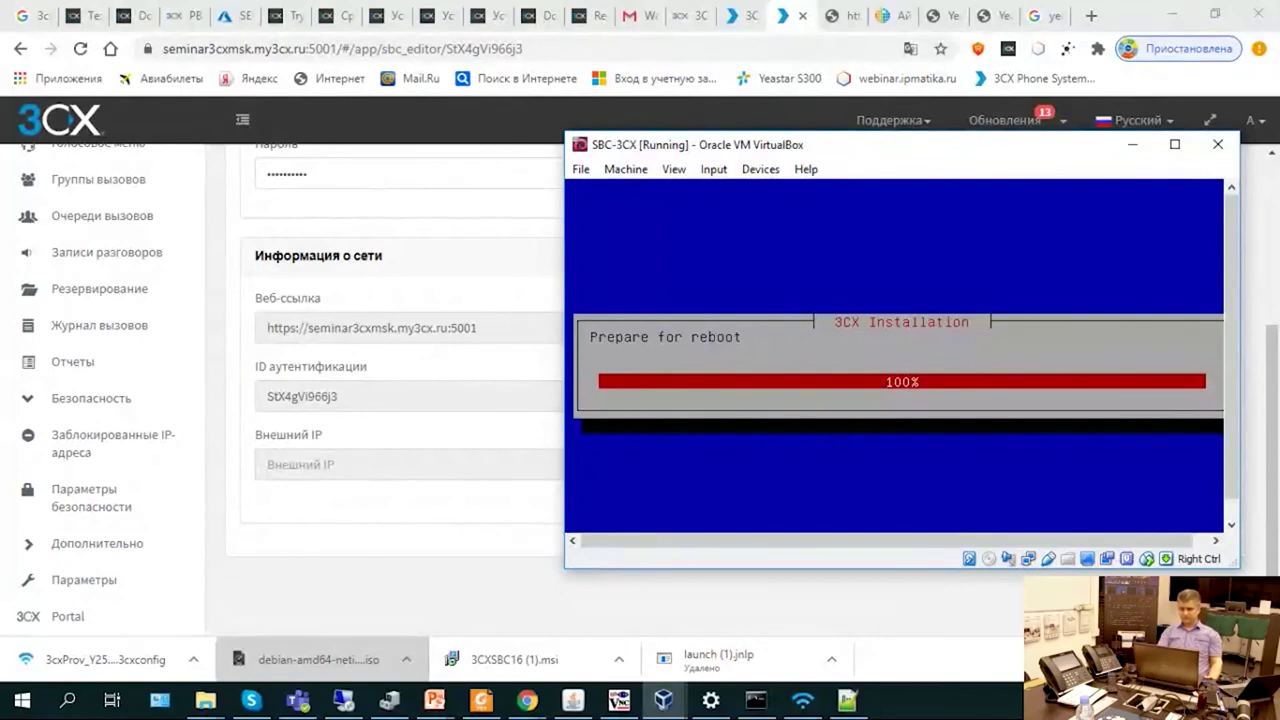
Step: Bring the 3CX management page forward, then open and close the portal login page
left_click(505, 570)
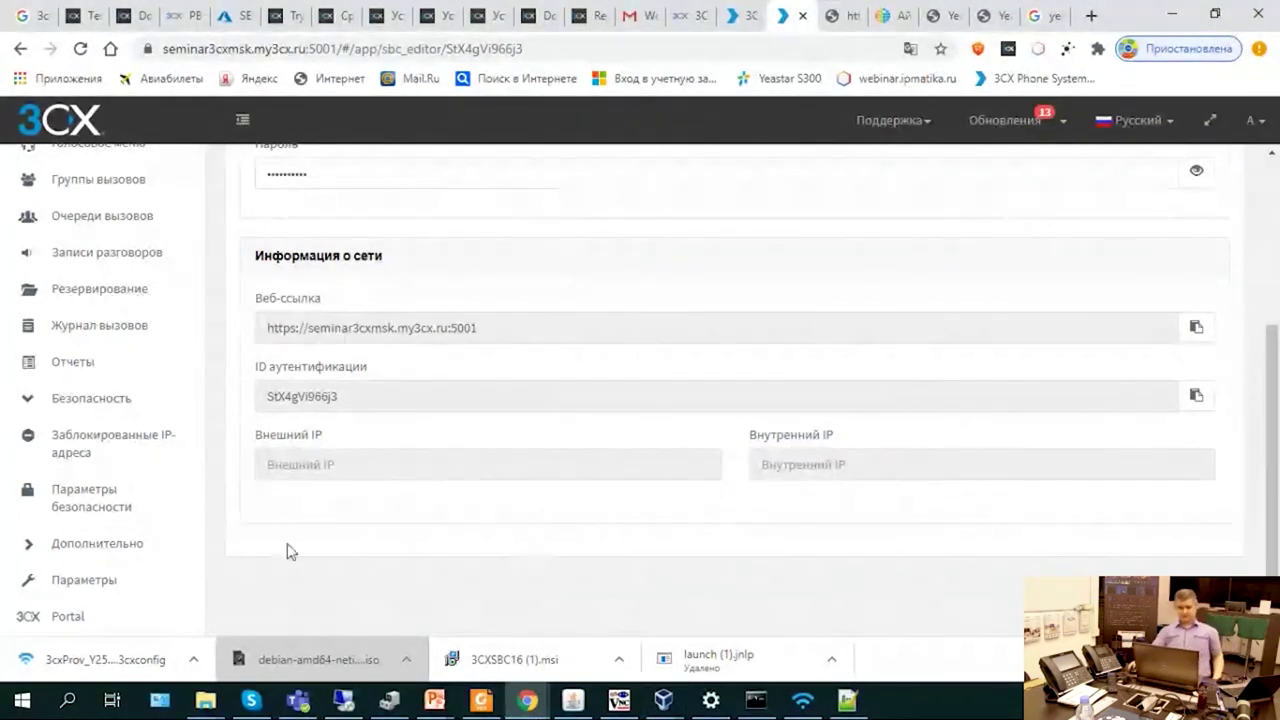
scroll(432, 433, "up", 3)
scroll(434, 434, "down", 3)
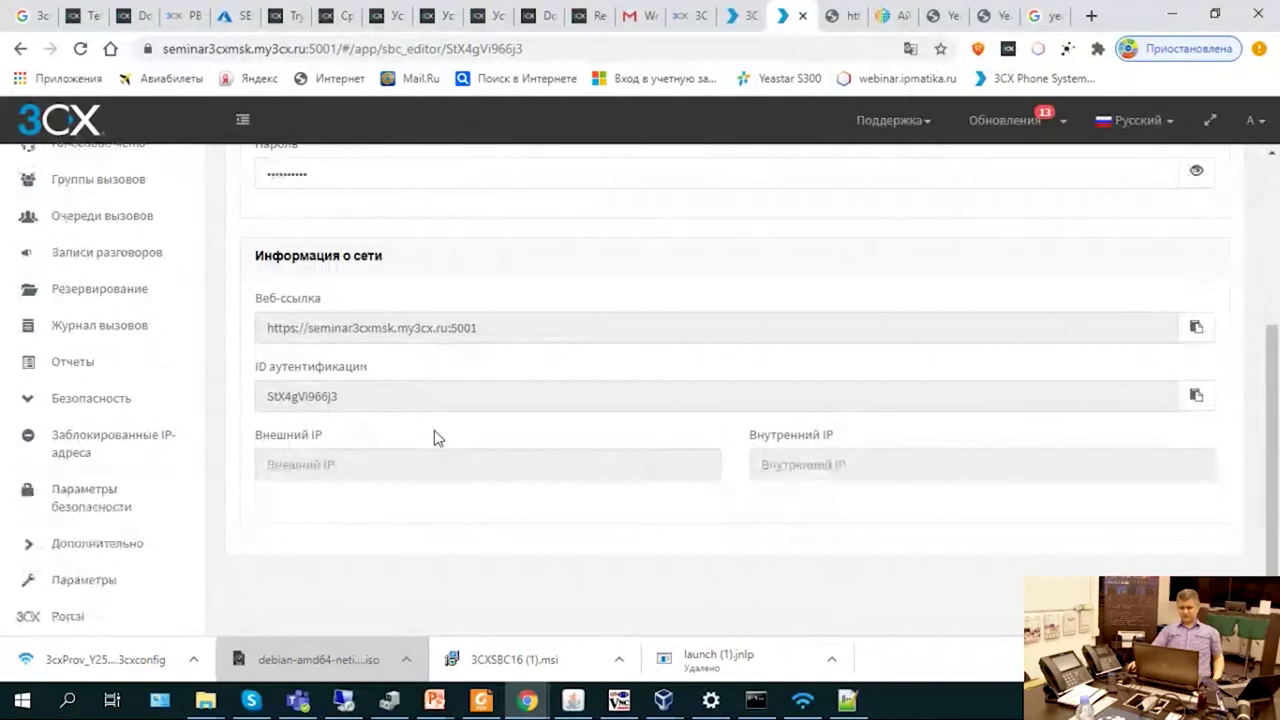
scroll(435, 436, "up", 3)
scroll(434, 437, "down", 3)
scroll(434, 437, "up", 3)
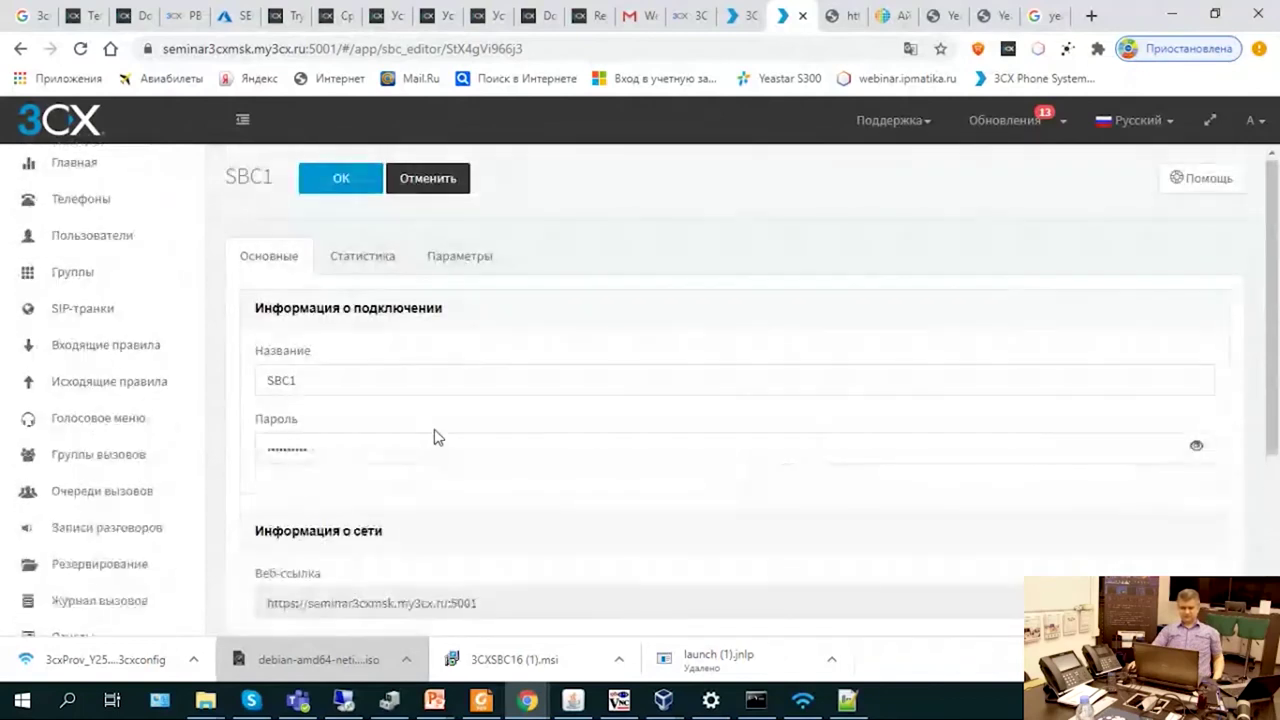
scroll(434, 437, "down", 5)
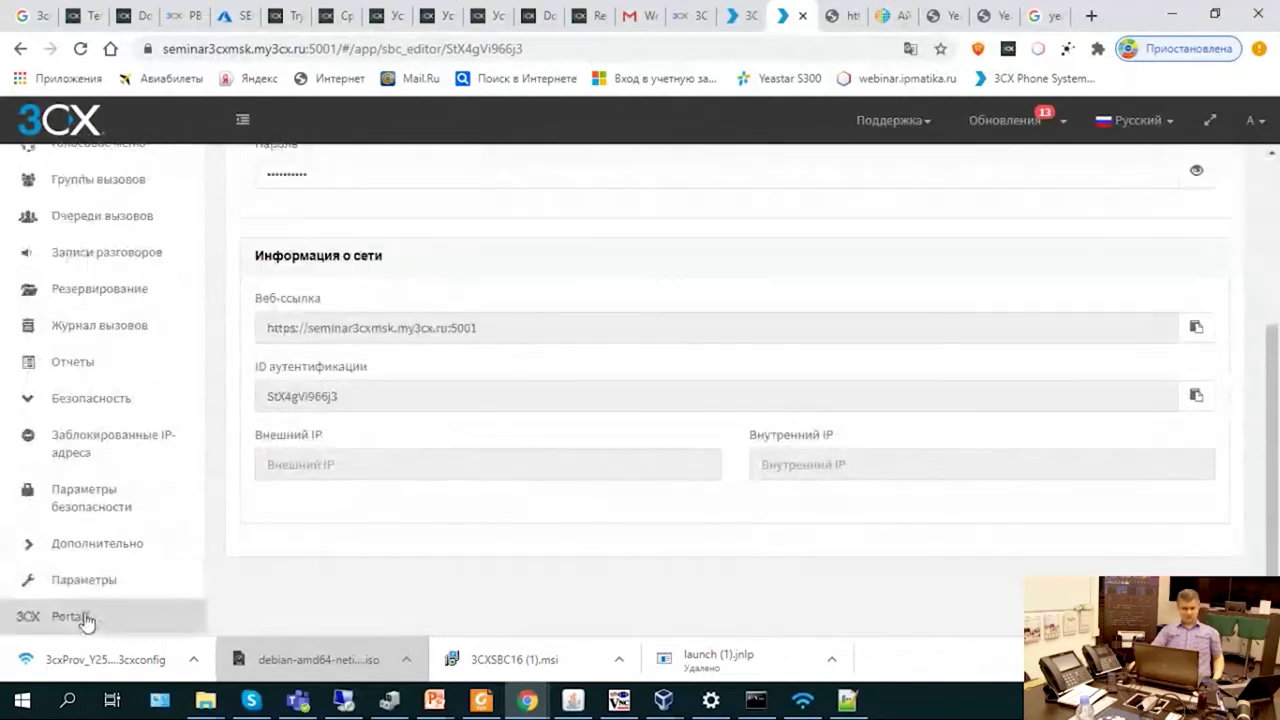
left_click(86, 616)
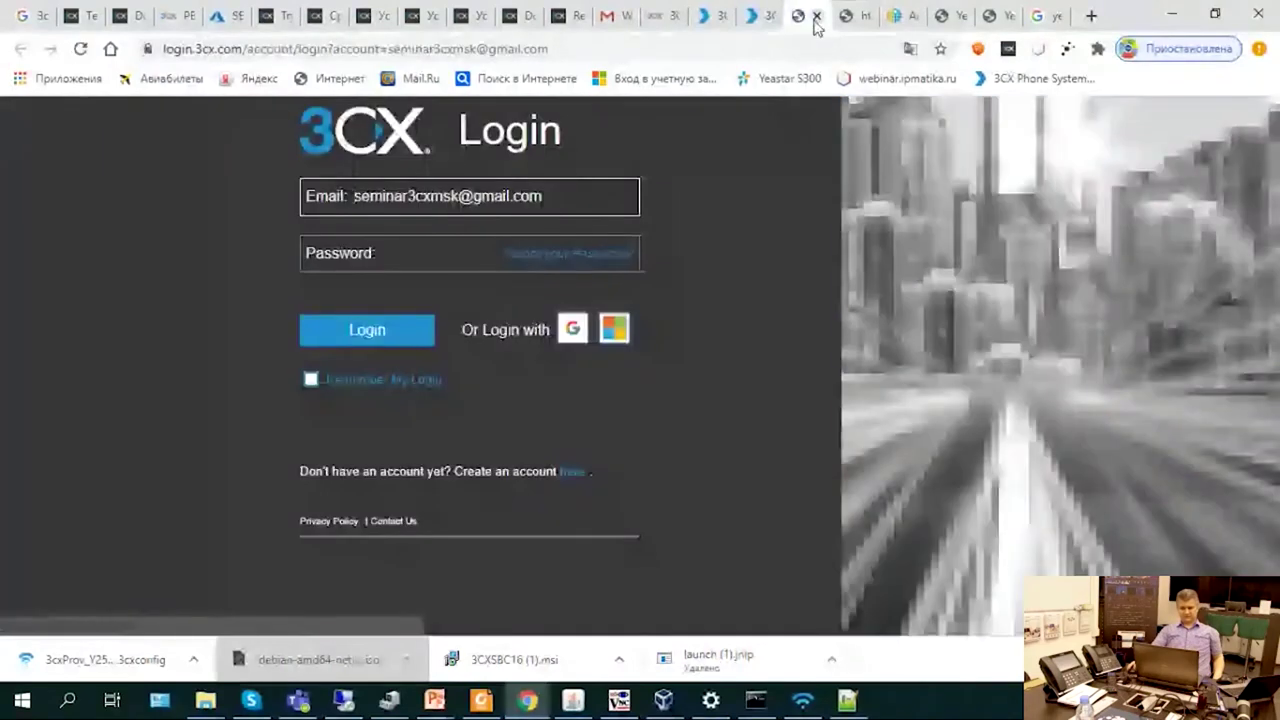
left_click(816, 16)
Step: Reveal the 3CX Tunnel password under Security, then show the SIP trunks list with SBC1
left_click(106, 578)
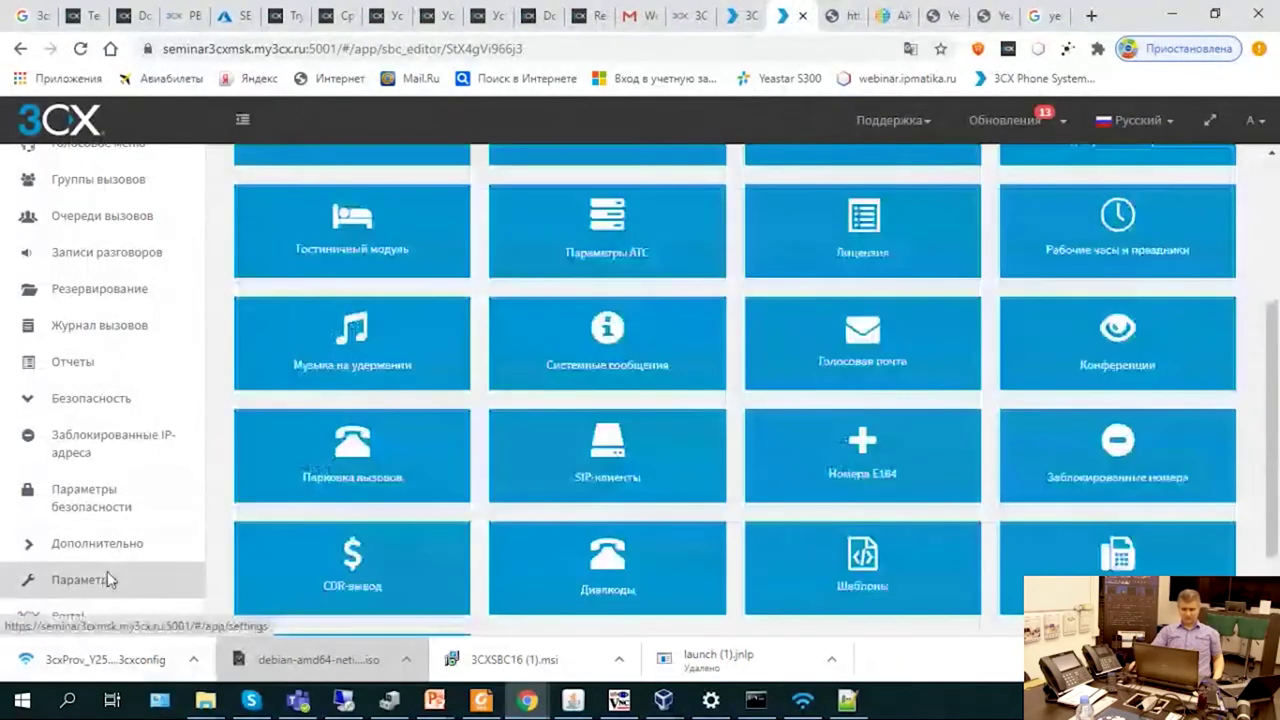
scroll(790, 289, "up", 3)
left_click(898, 305)
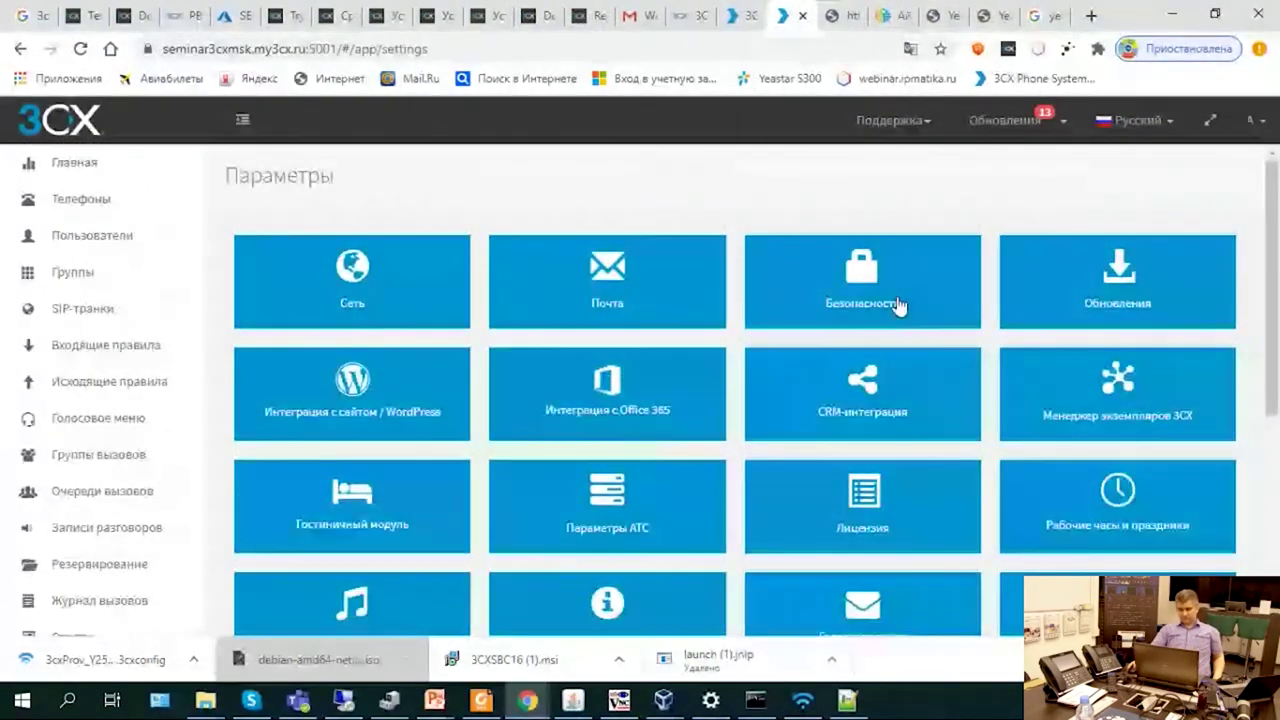
left_click(758, 253)
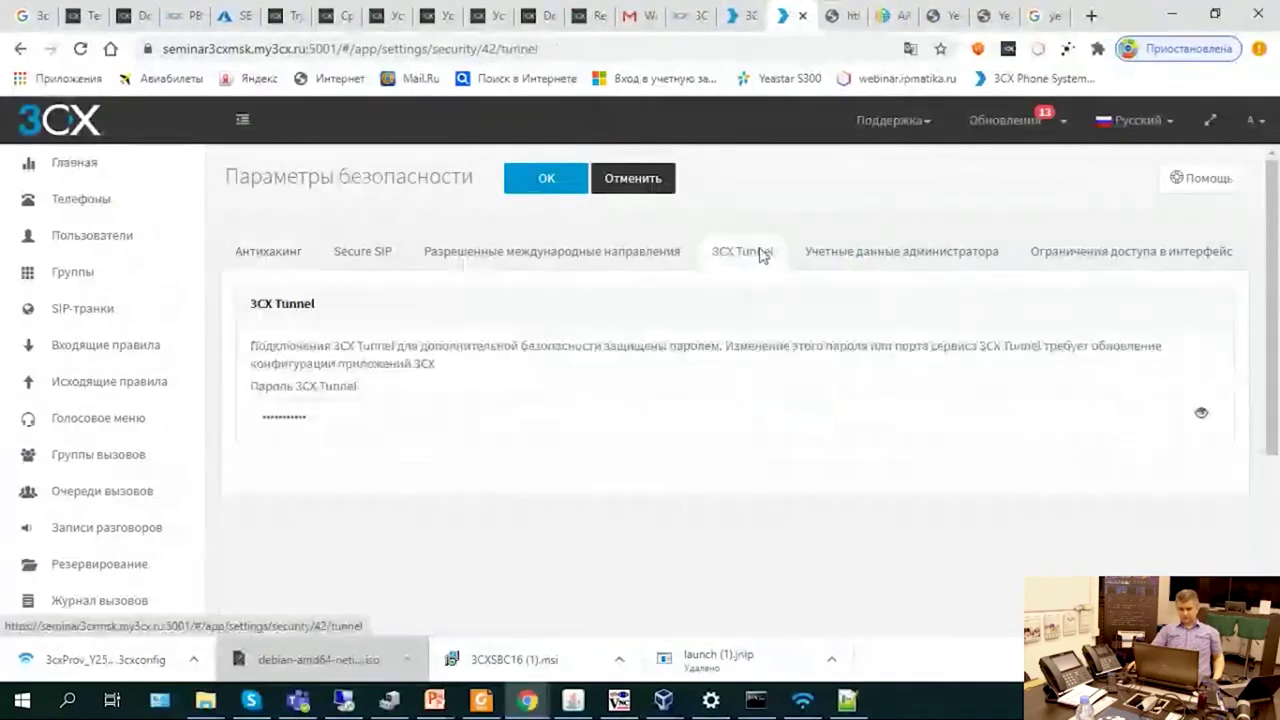
left_click(1201, 416)
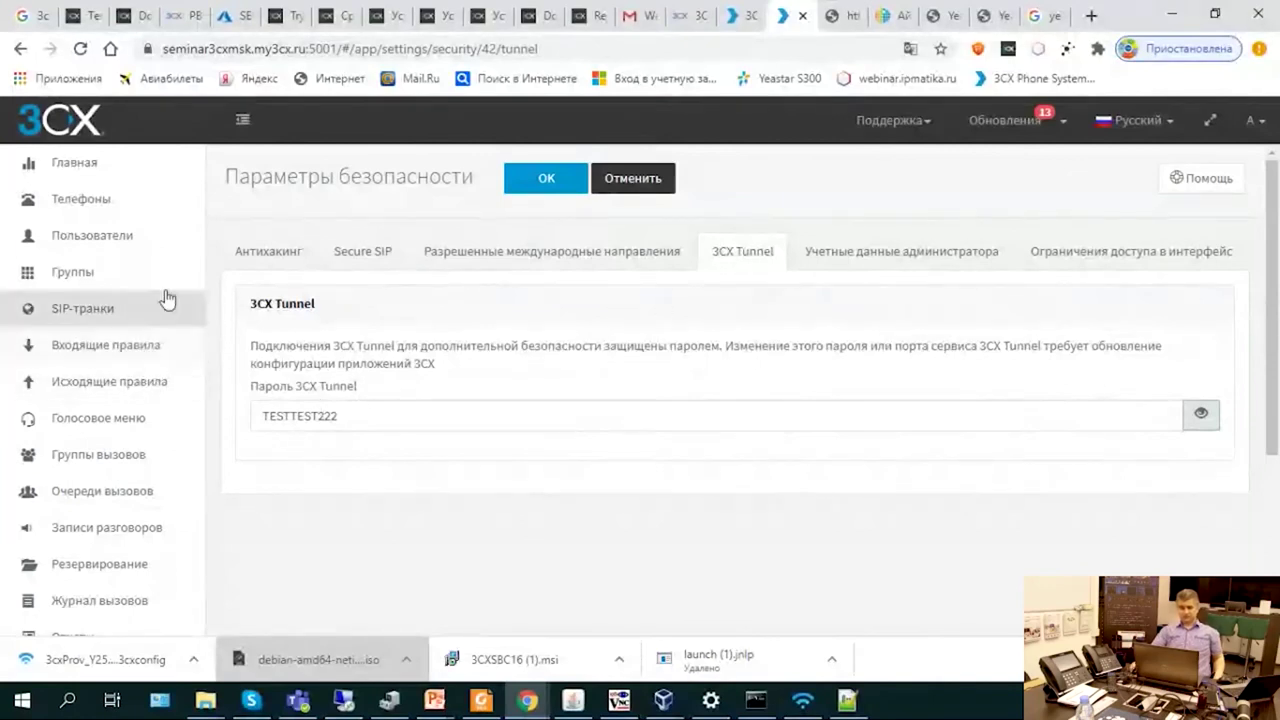
left_click(91, 314)
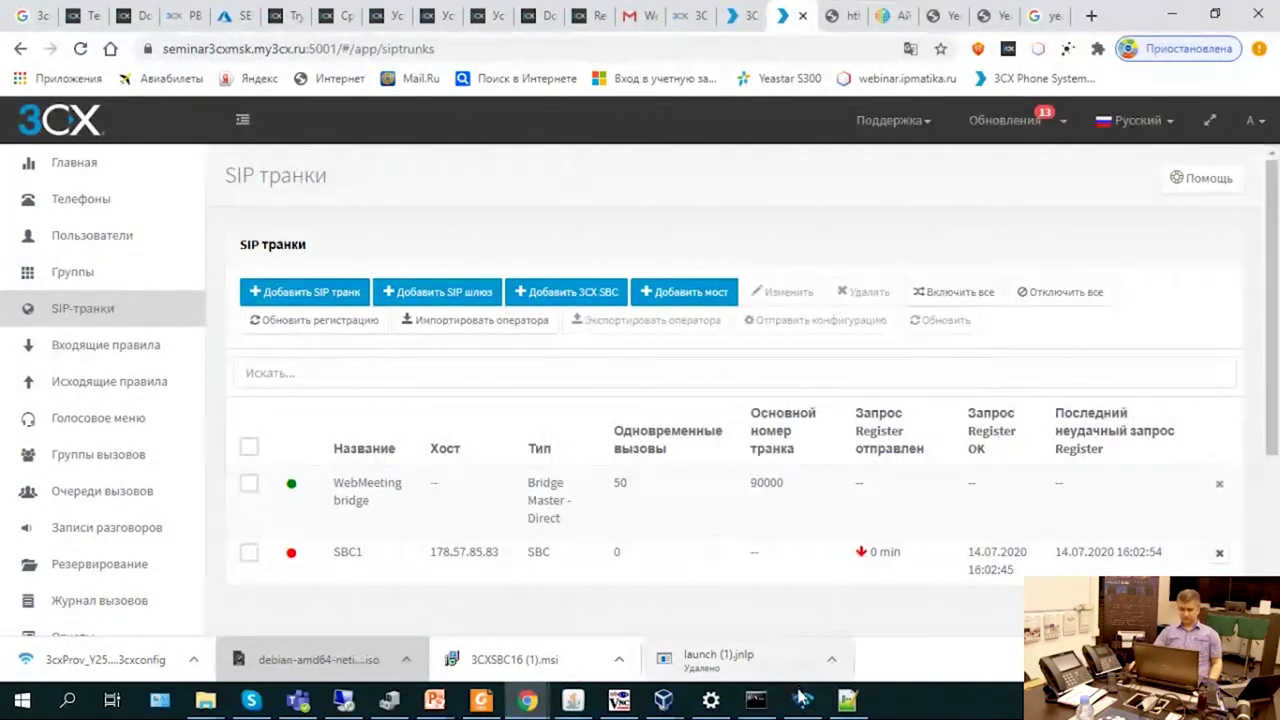
Step: Log in as root on the SBC's Debian console, then check SBC1 is registered in the 3CX trunks list
left_click(663, 700)
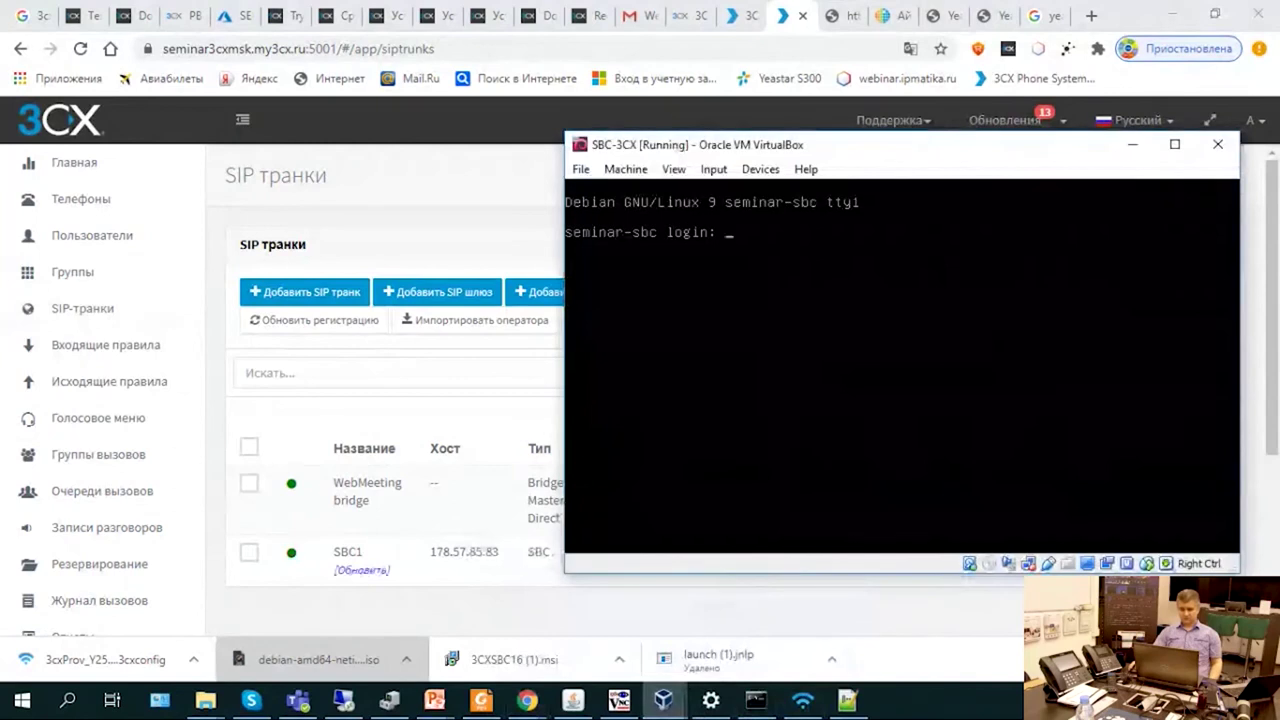
type("o")
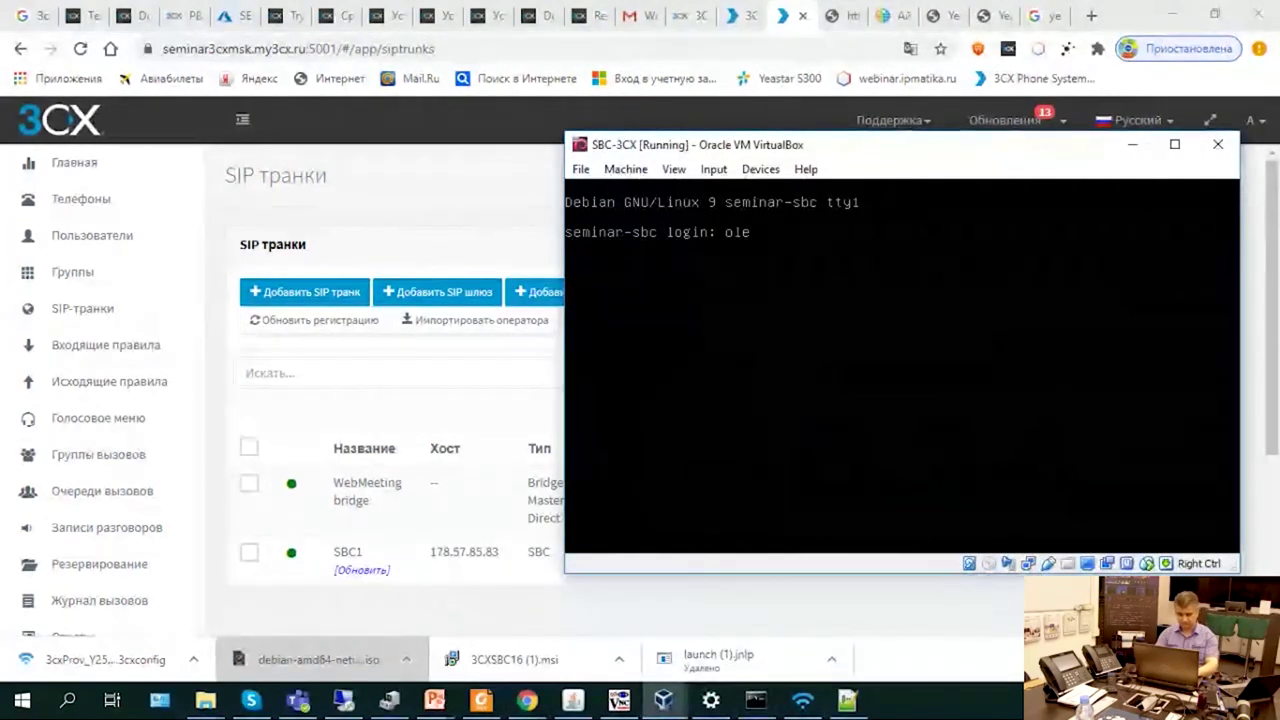
key("BackSpace")
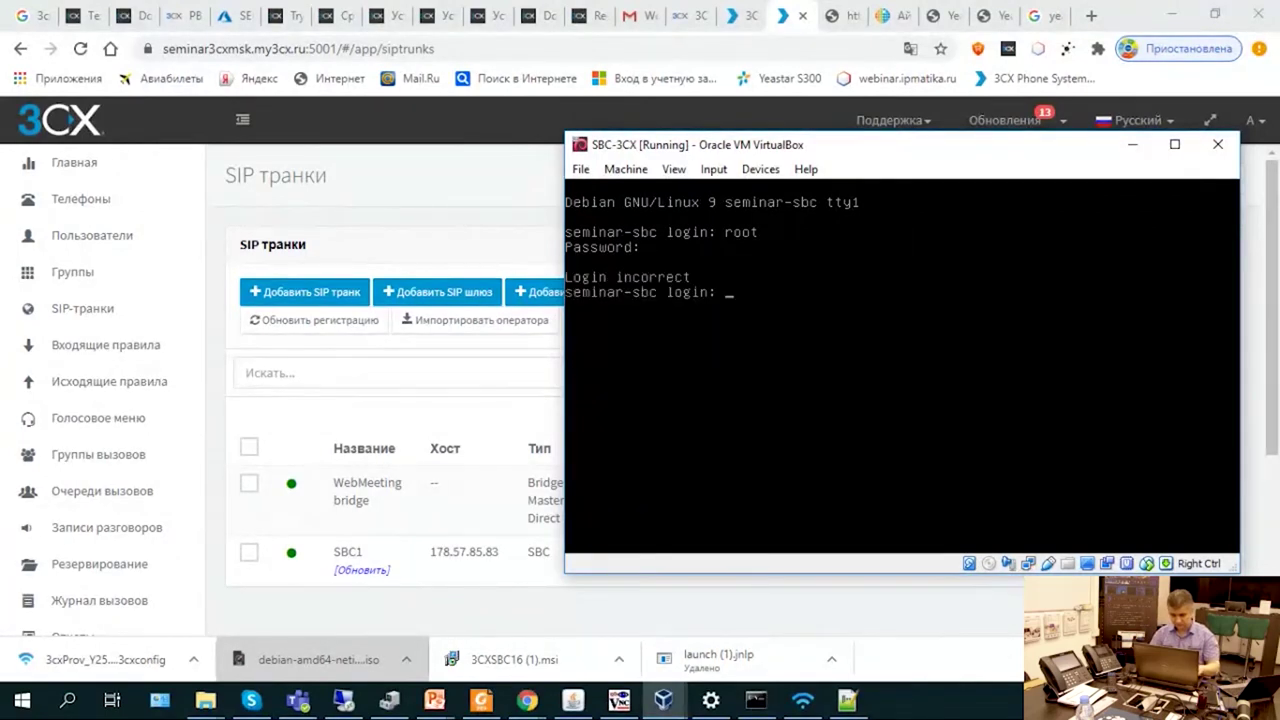
type("password")
key("Return")
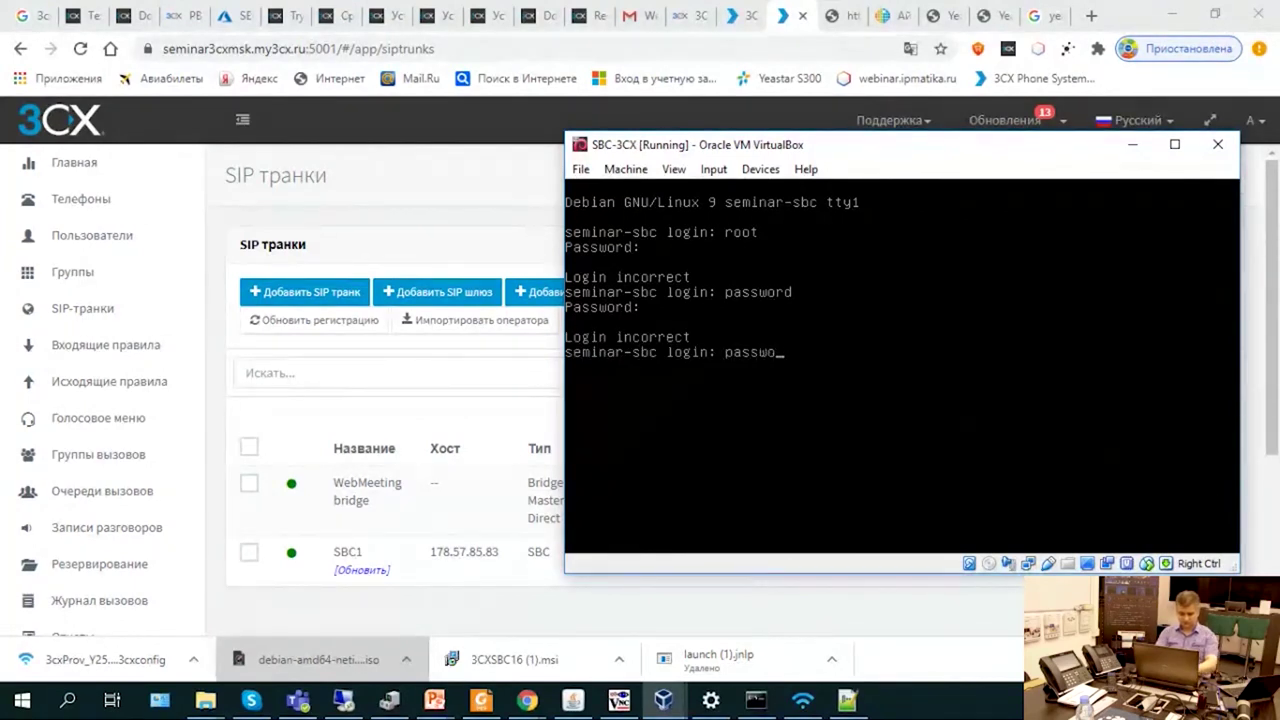
key("BackSpace")
key("BackSpace")
key("BackSpace")
key("BackSpace")
key("BackSpace")
key("BackSpace")
key("BackSpace")
key("BackSpace")
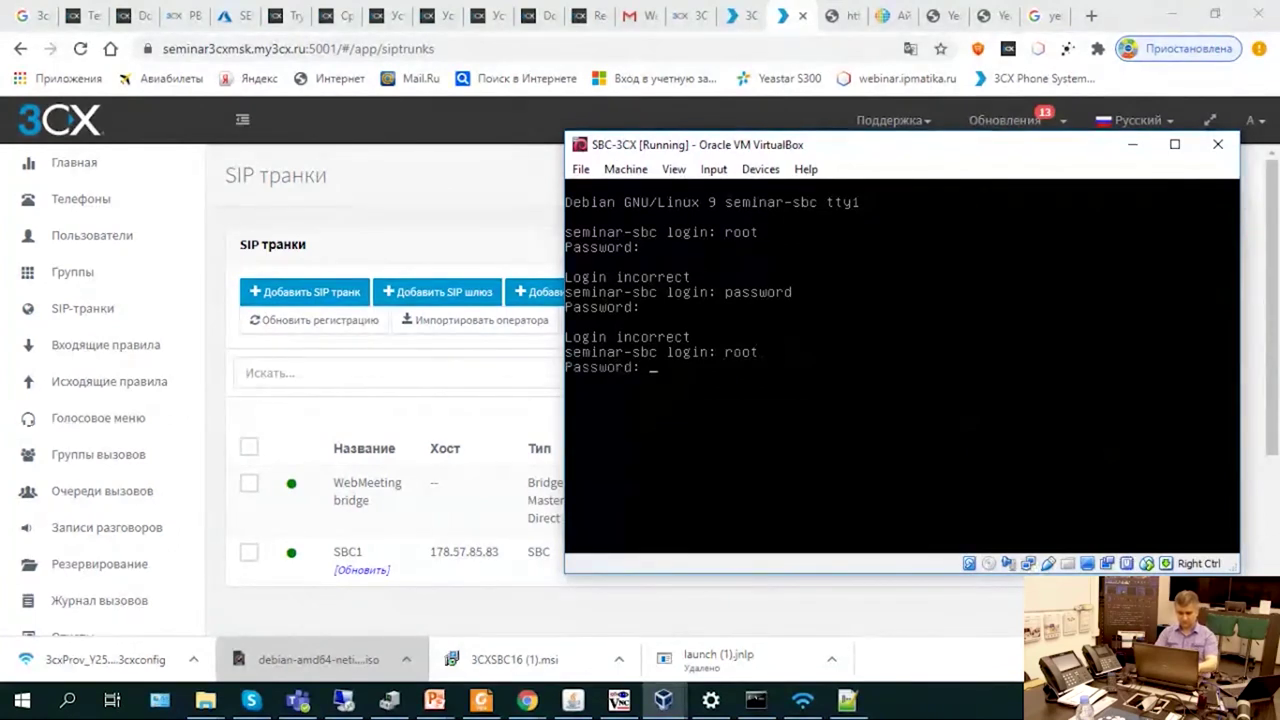
key("Return")
key("Return")
key("Return")
key("Return")
key("Return")
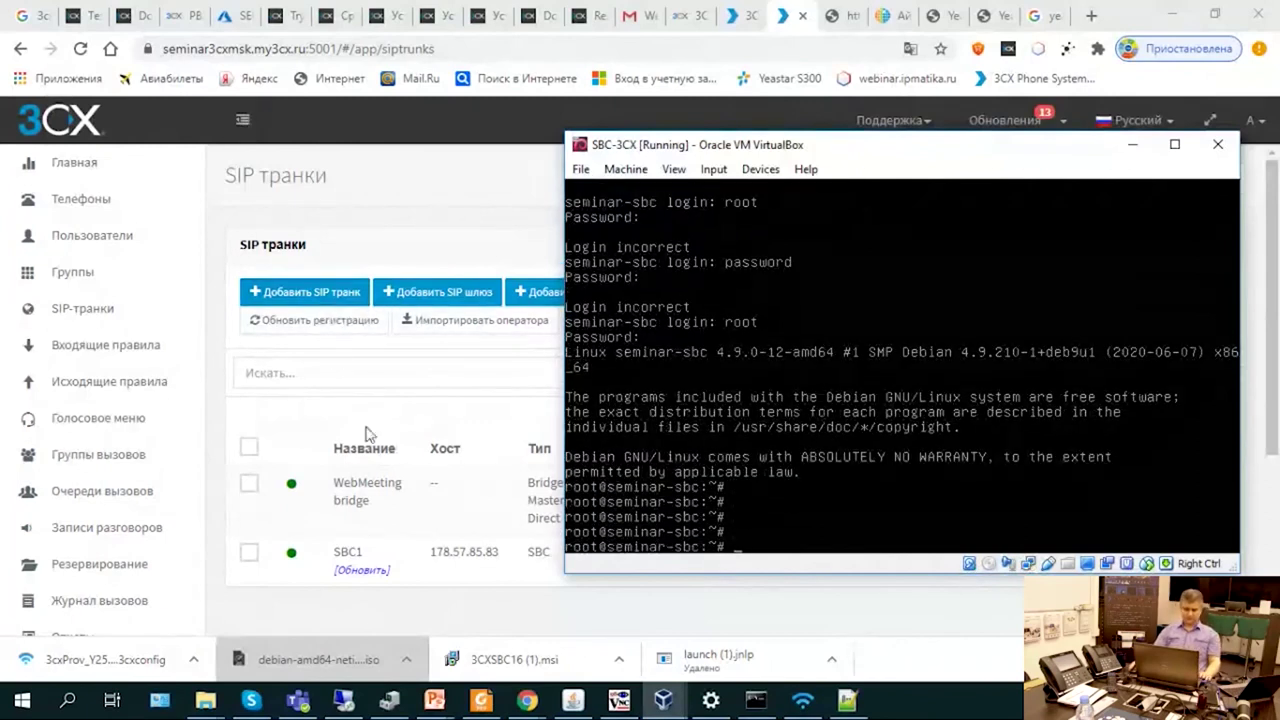
left_click(460, 606)
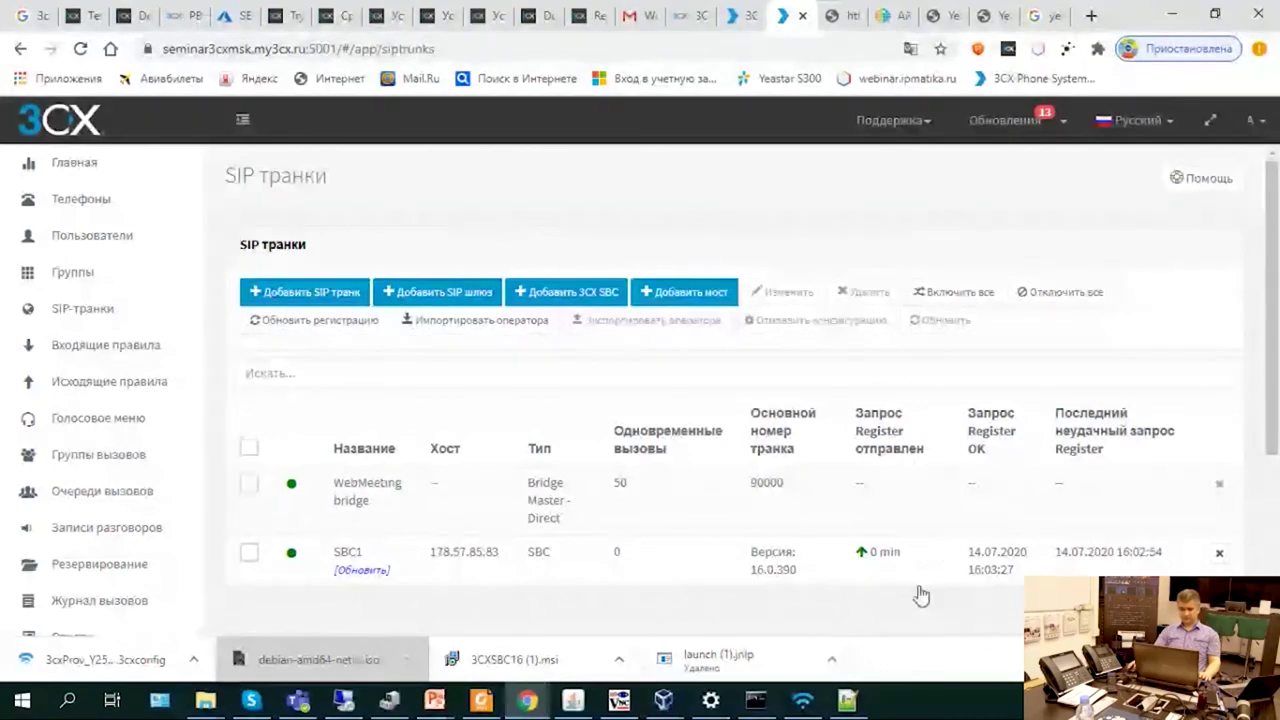
Step: Review the Phones page showing the two extension 302 Windows clients, then switch to the Yealink tab
left_click(112, 205)
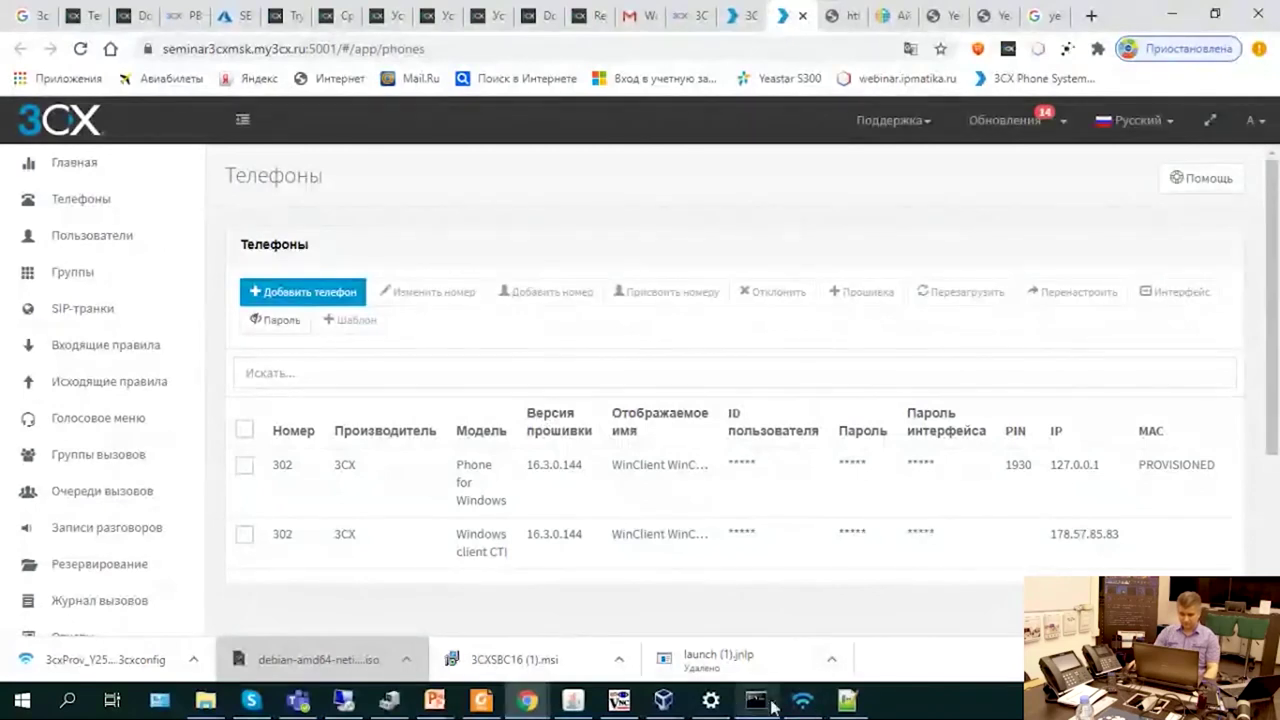
key("ctrl+Tab")
key("ctrl+Tab")
key("ctrl+Tab")
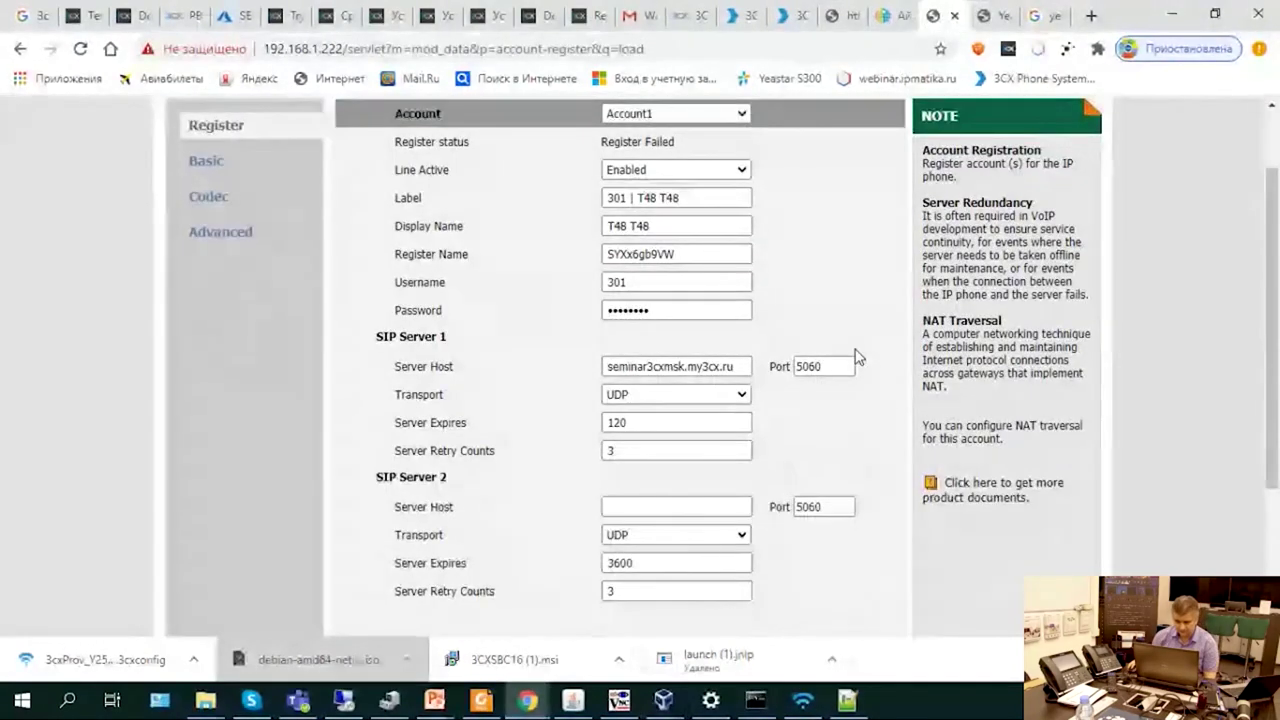
Step: Check the SIP Server 1 host address on the Yealink account page, leaving it unchanged
scroll(856, 357, "down", 3)
scroll(856, 357, "up", 4)
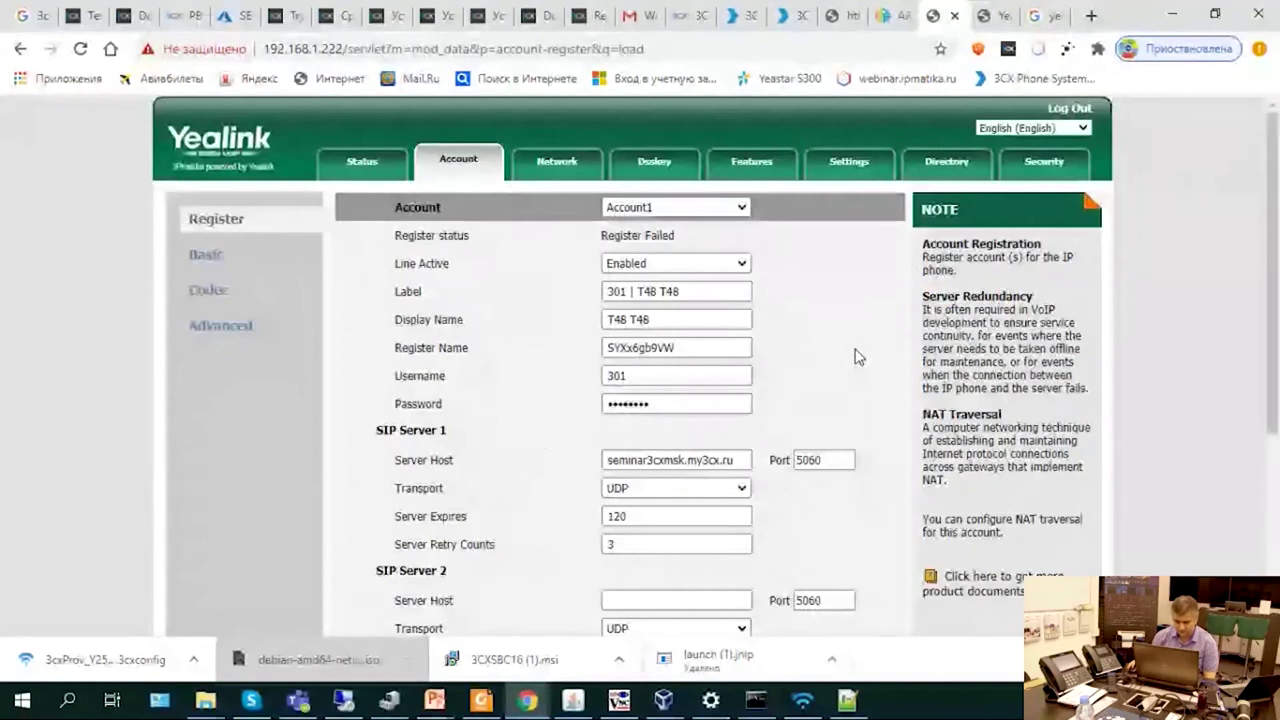
left_click(741, 460)
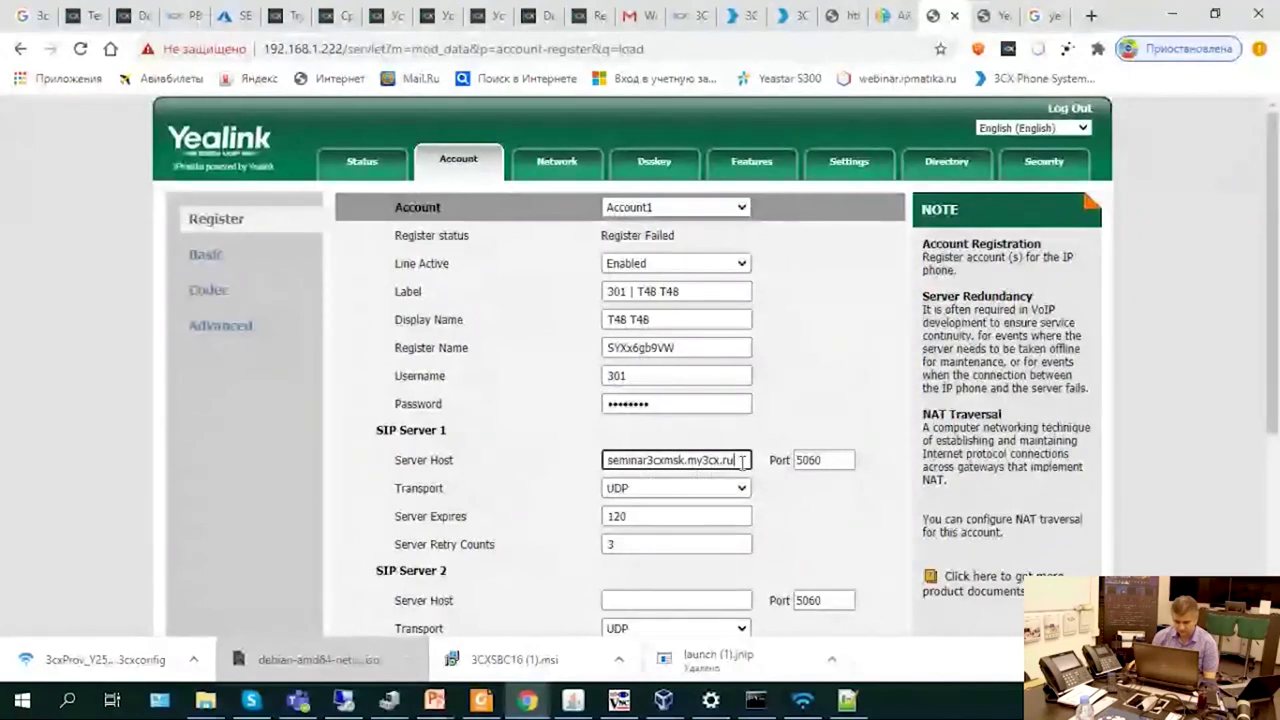
left_click(1244, 501)
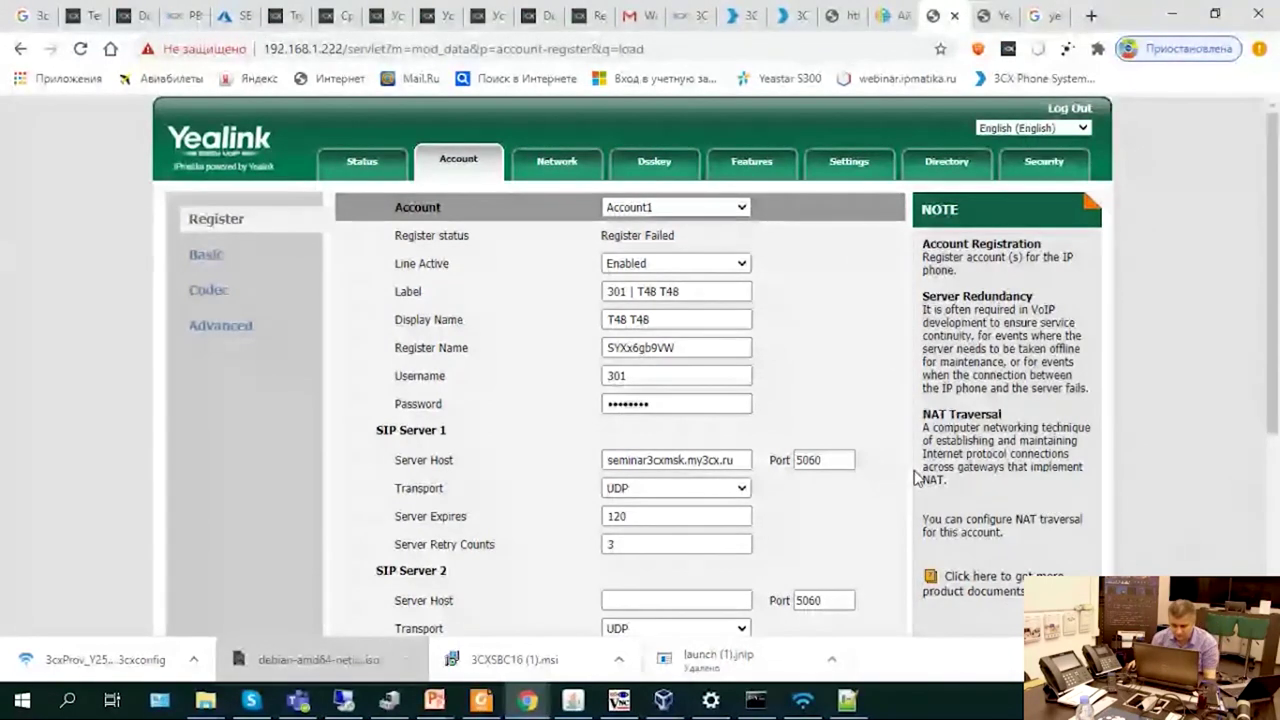
Step: Factory-reset the Yealink T46S phone from its upgrade page
key("ctrl+Tab")
left_click(78, 50)
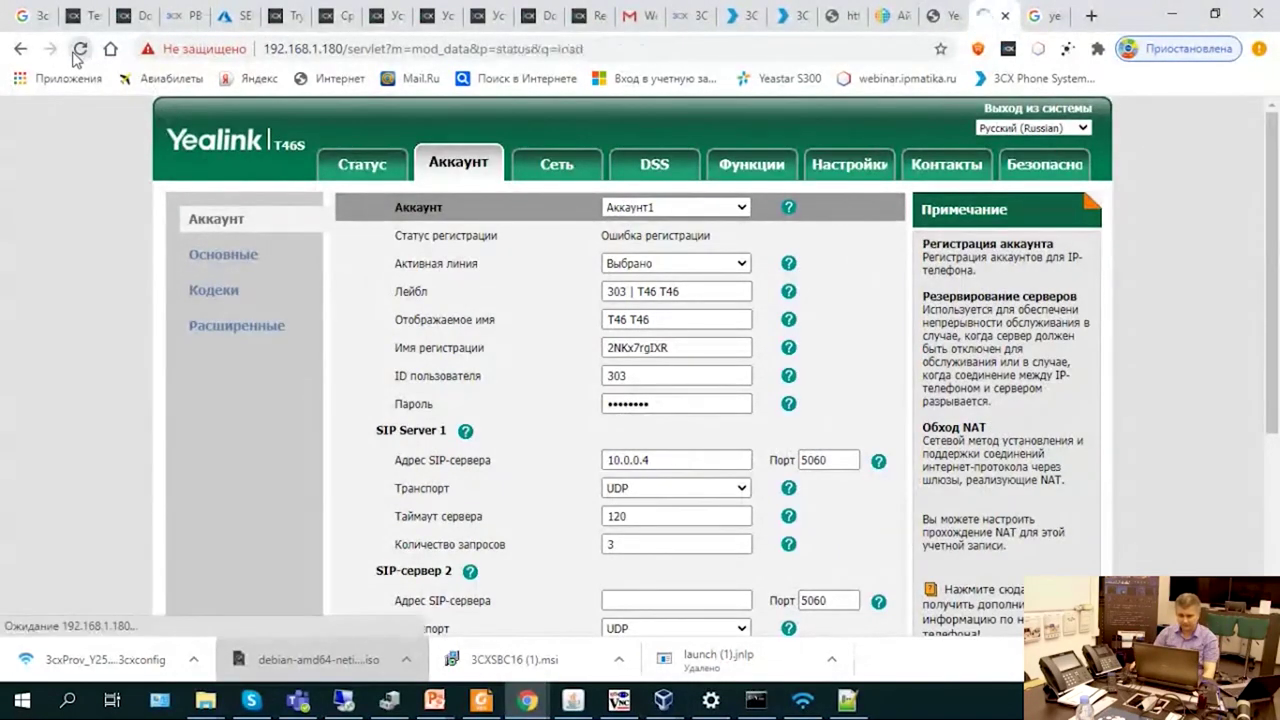
left_click(480, 170)
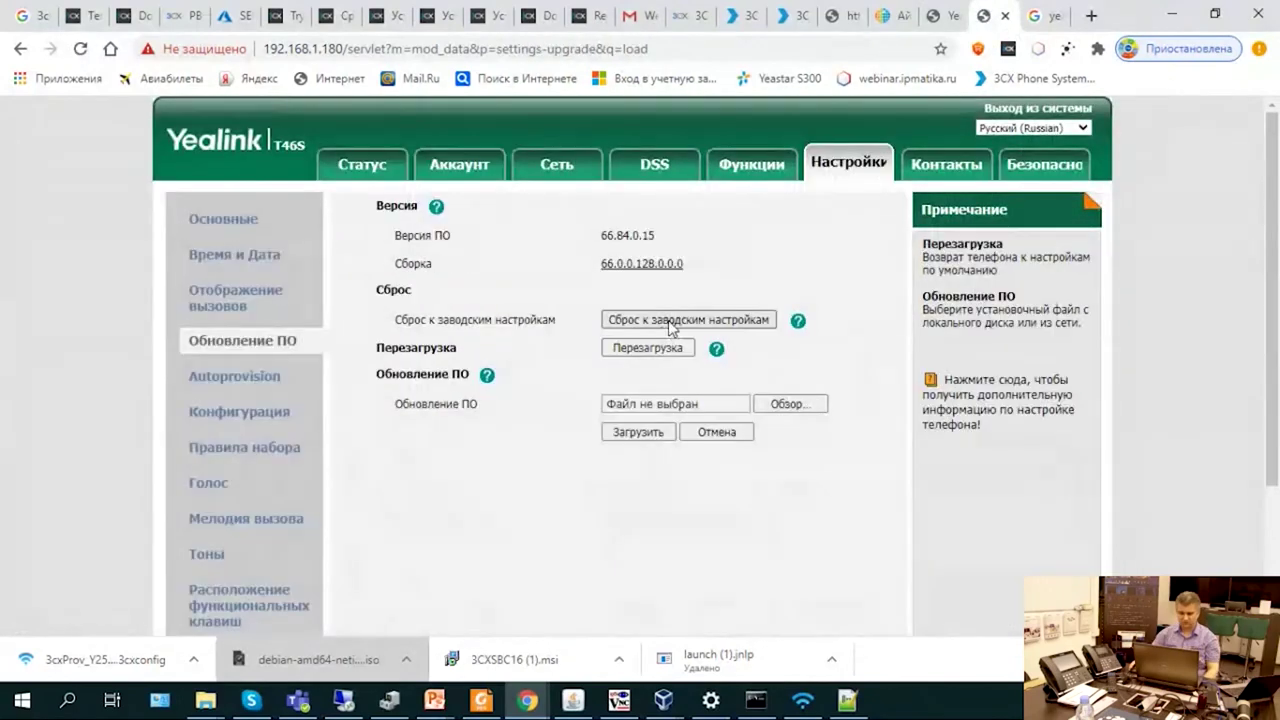
left_click(668, 322)
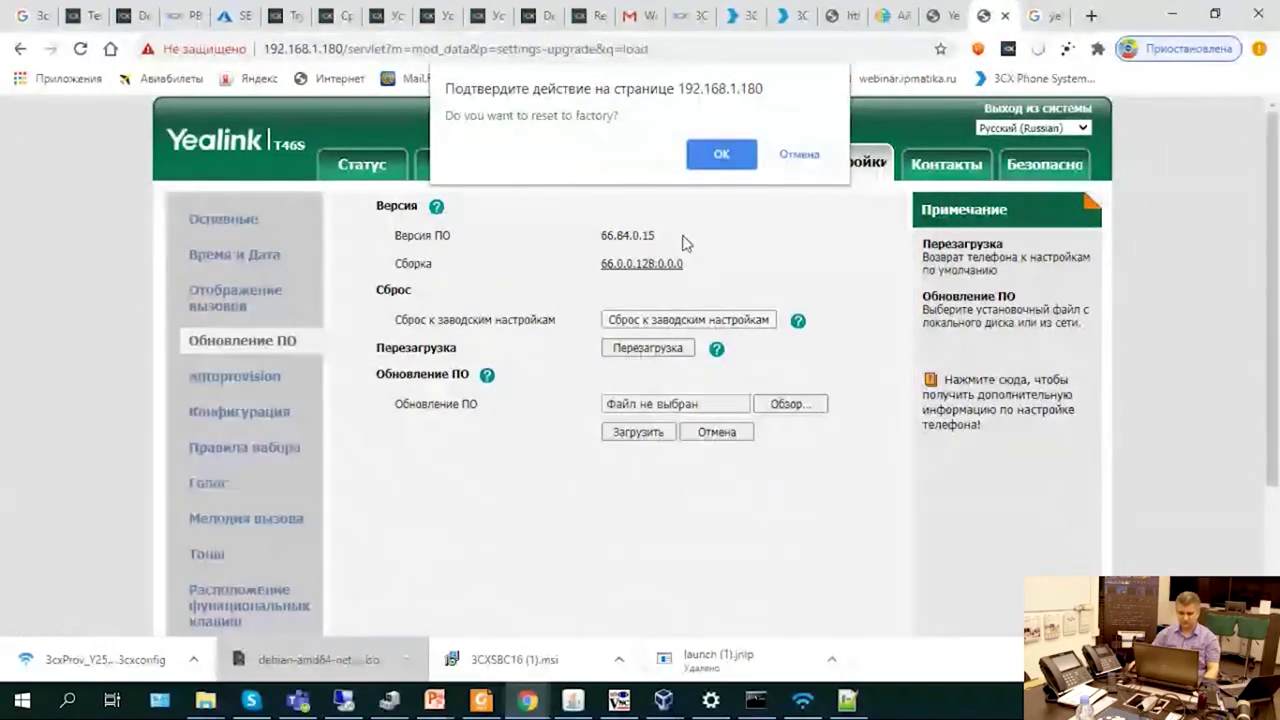
left_click(720, 155)
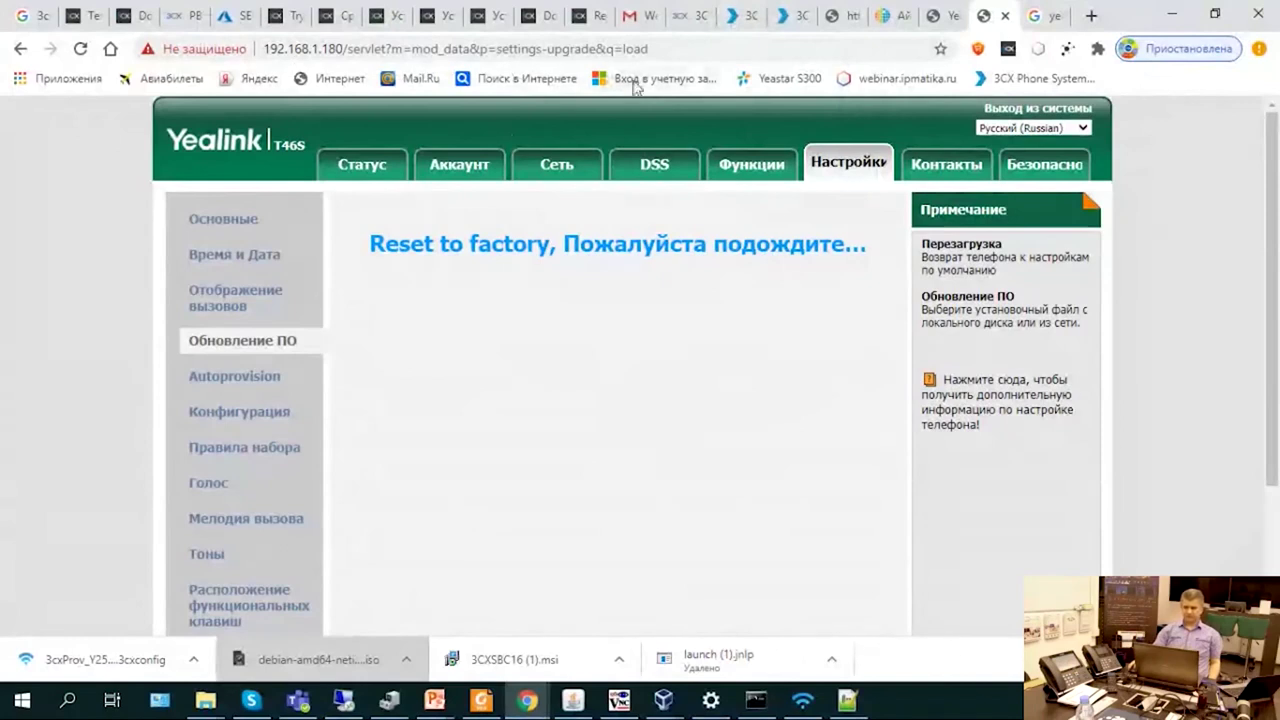
Step: Factory-reset the Yealink phone at 192.168.1.222 from Settings > Upgrade
left_click(951, 12)
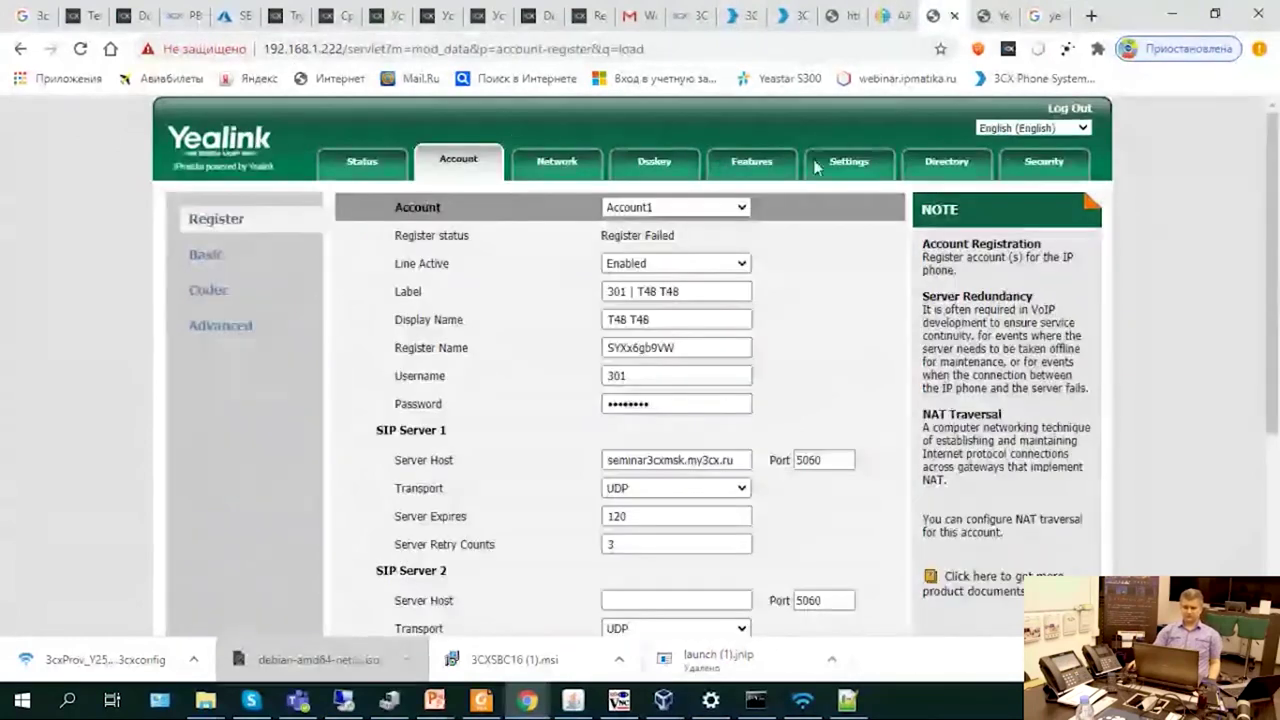
left_click(851, 171)
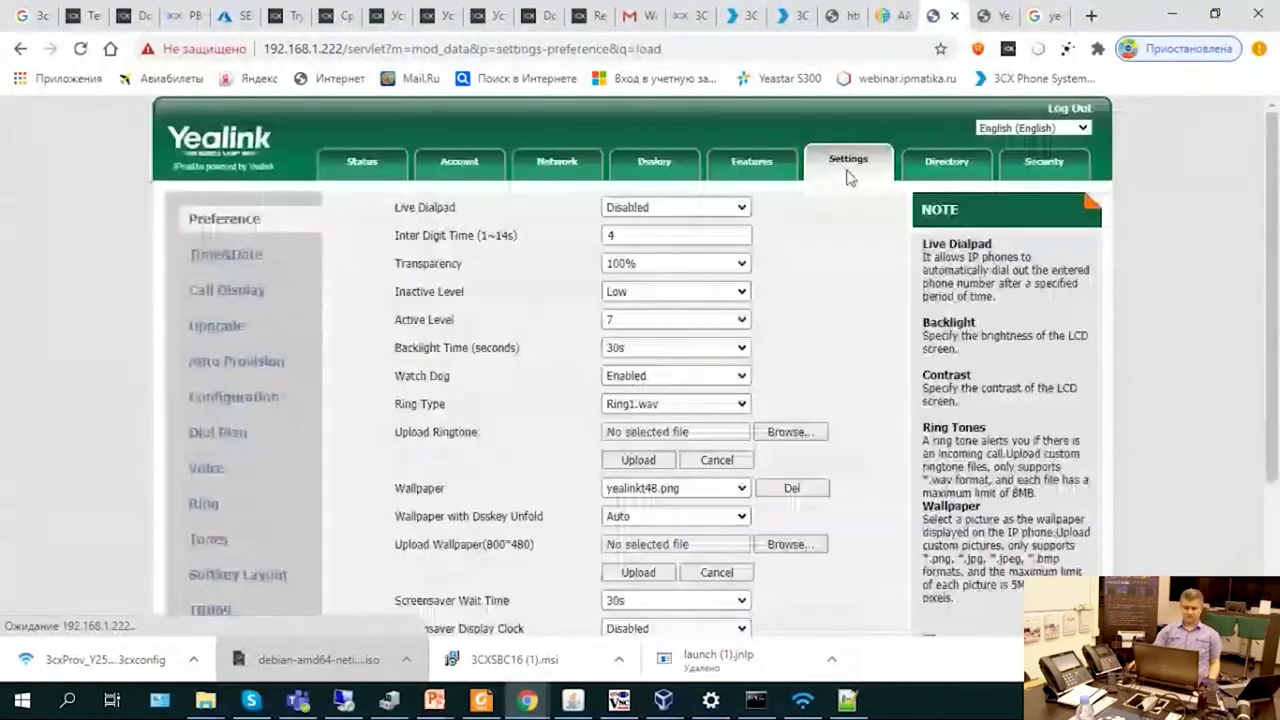
left_click(236, 362)
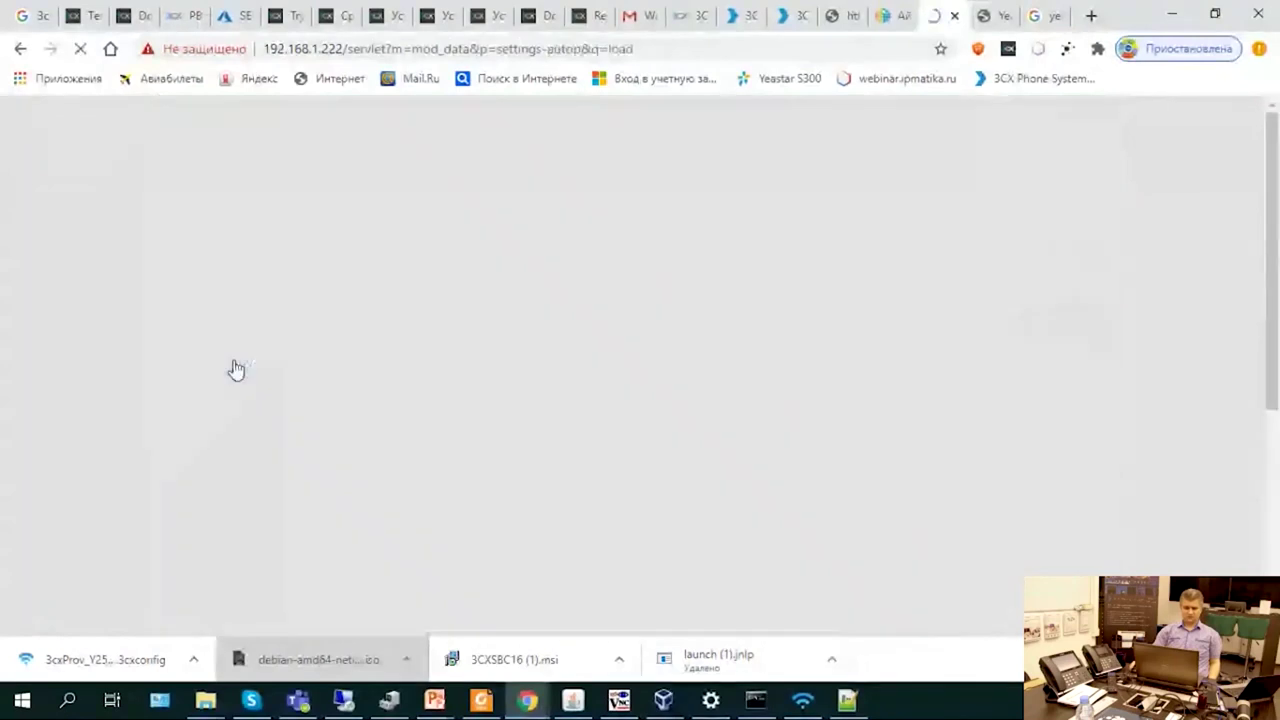
left_click(216, 328)
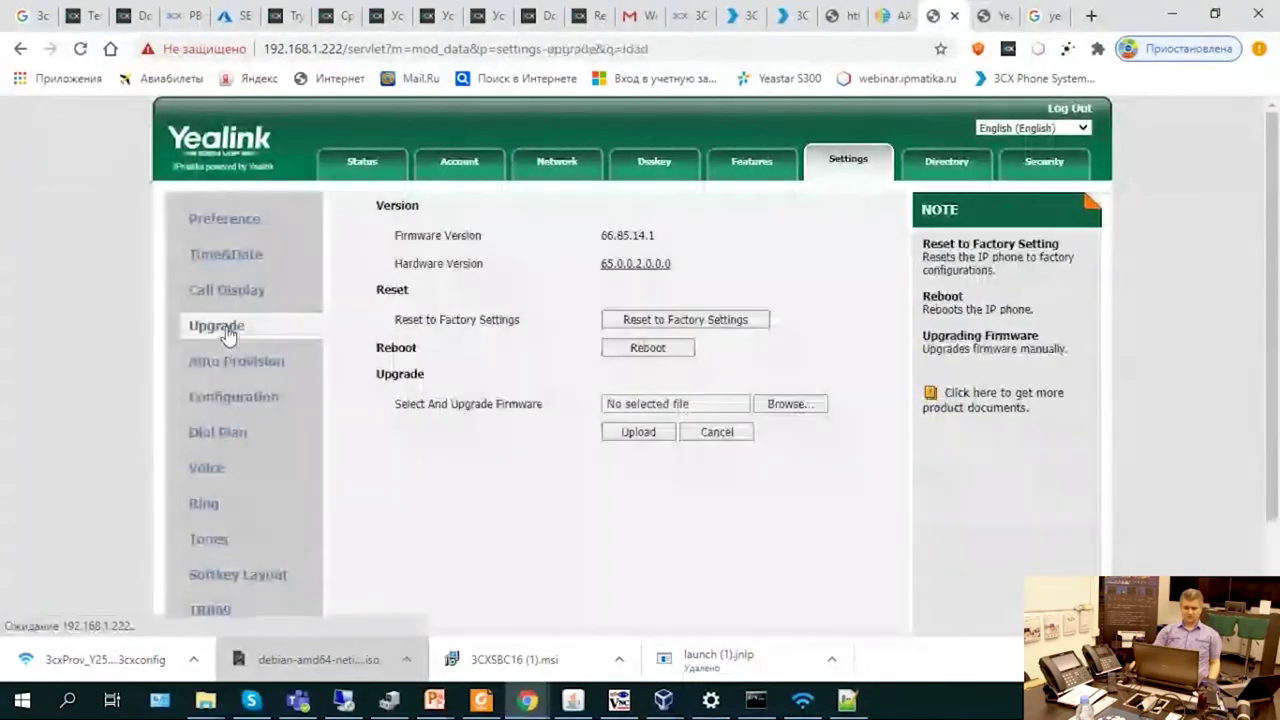
left_click(737, 320)
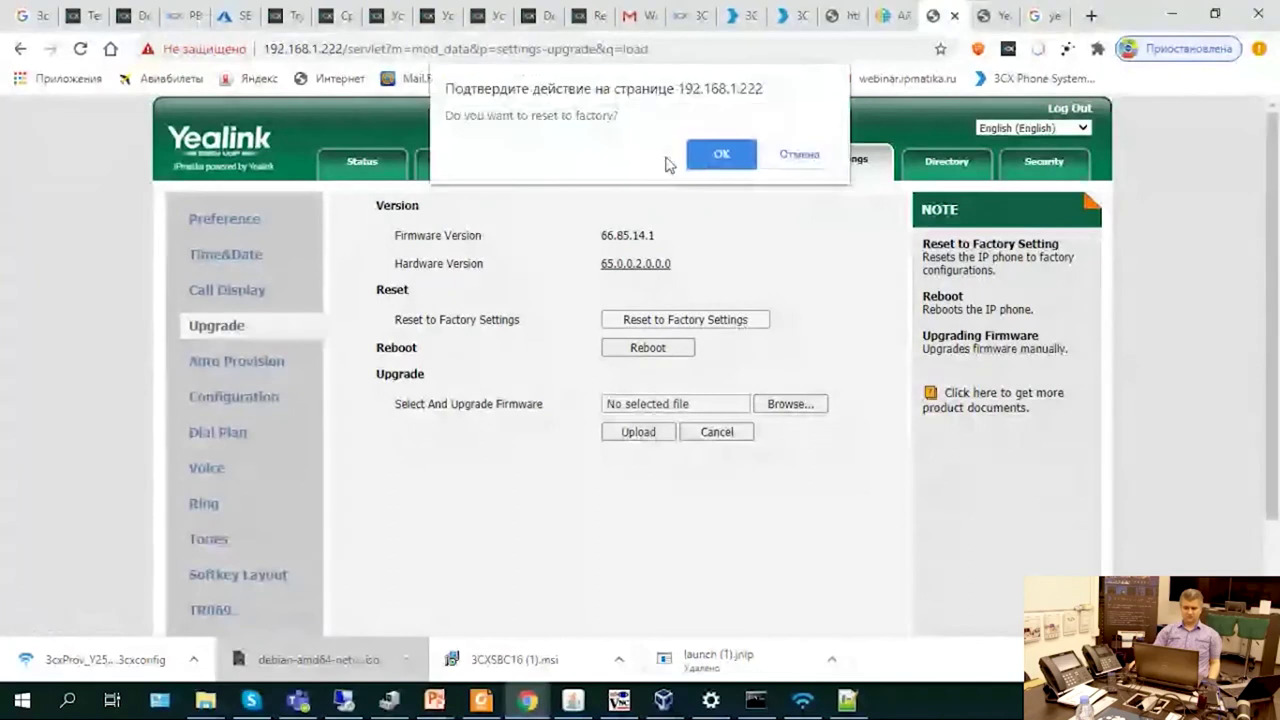
left_click(720, 158)
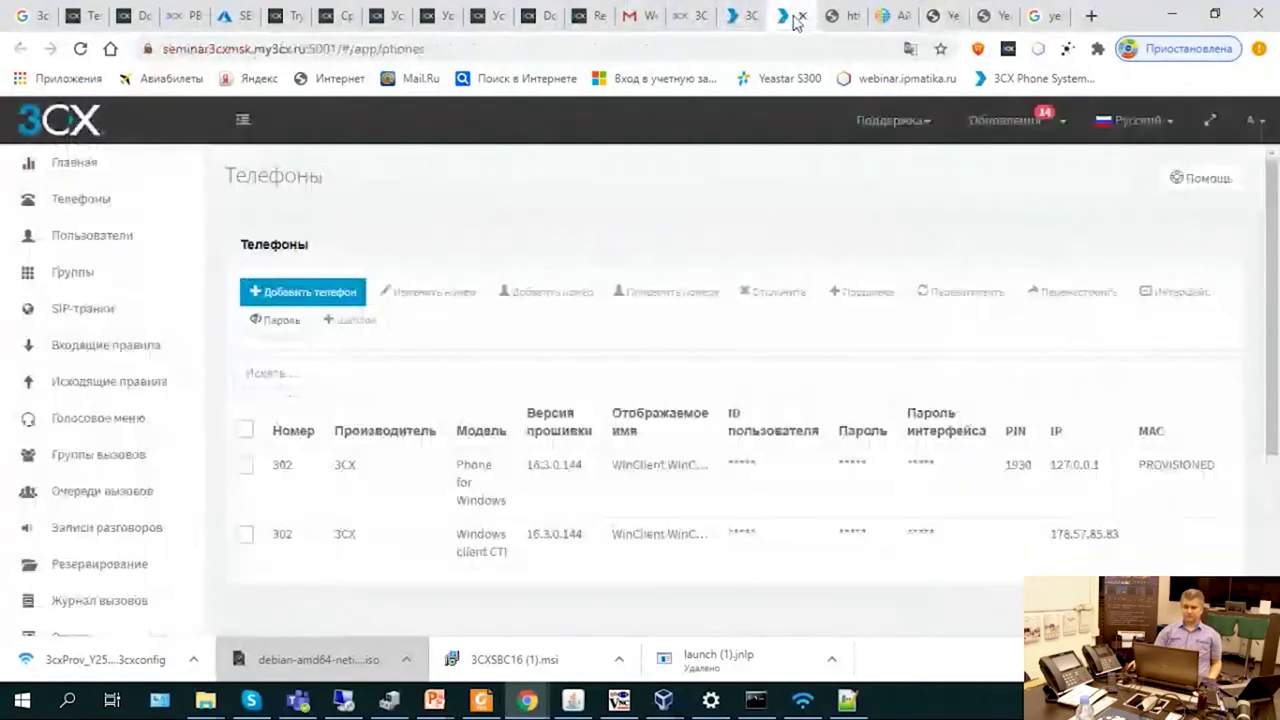
Step: Reload the 3CX Phones page, which still lists only the two extension 302 clients, then open Добавочные номера
left_click(790, 16)
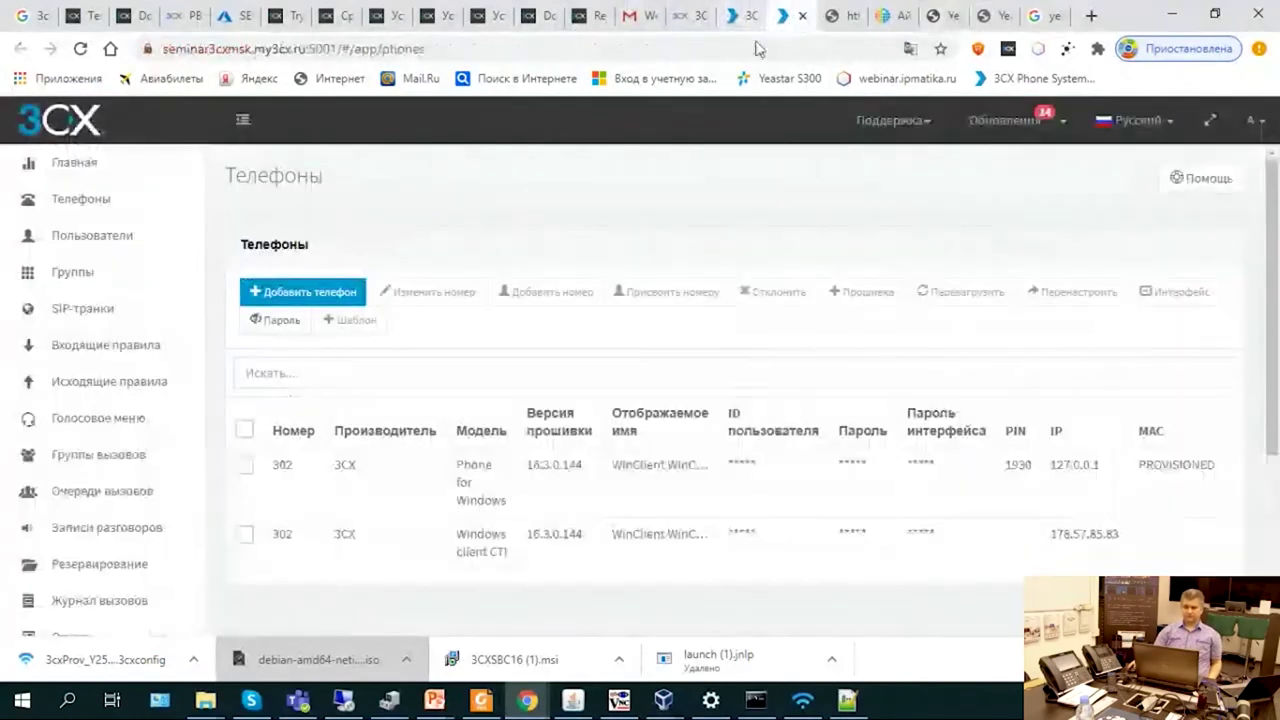
key("F5")
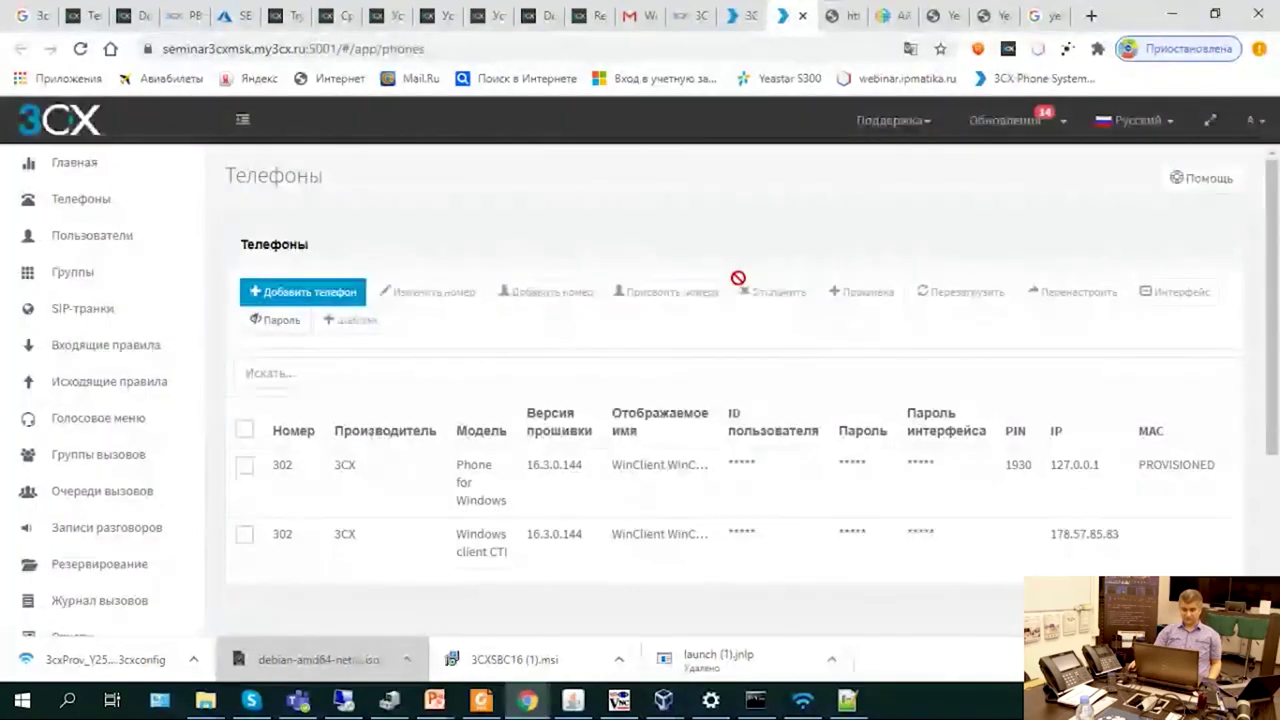
scroll(734, 285, "down", 2)
scroll(730, 292, "down", 2)
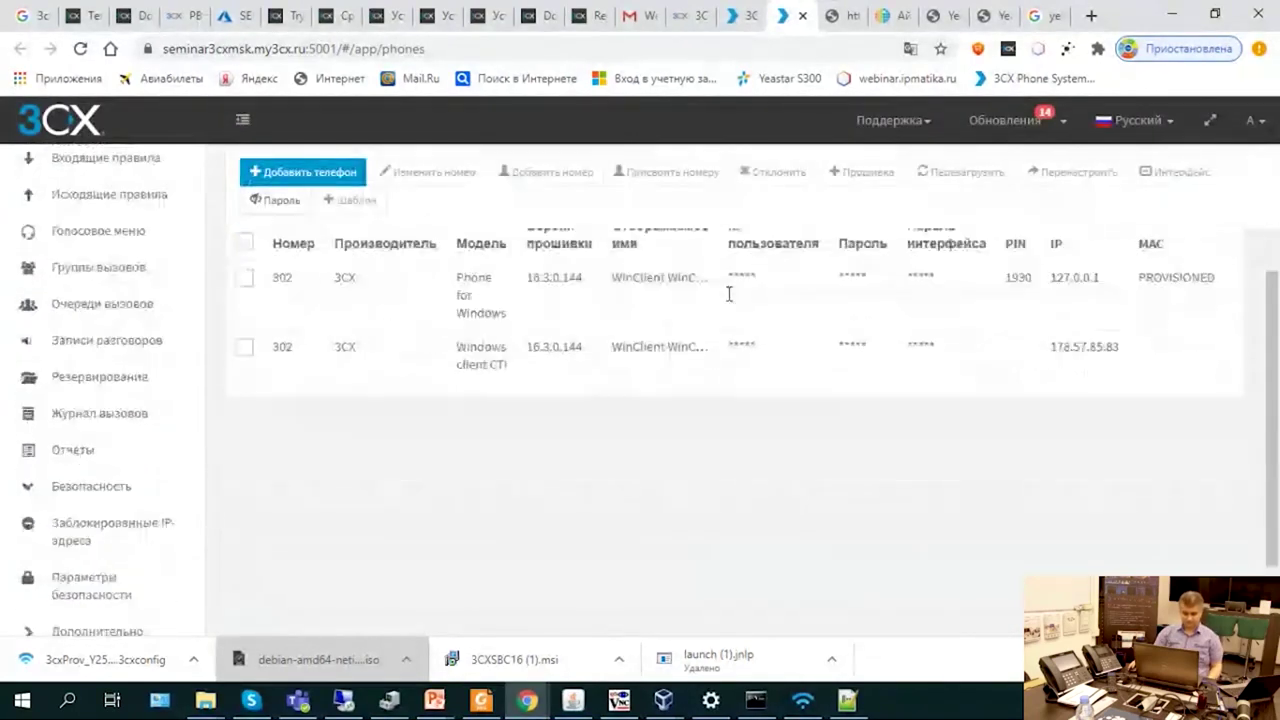
scroll(730, 295, "up", 2)
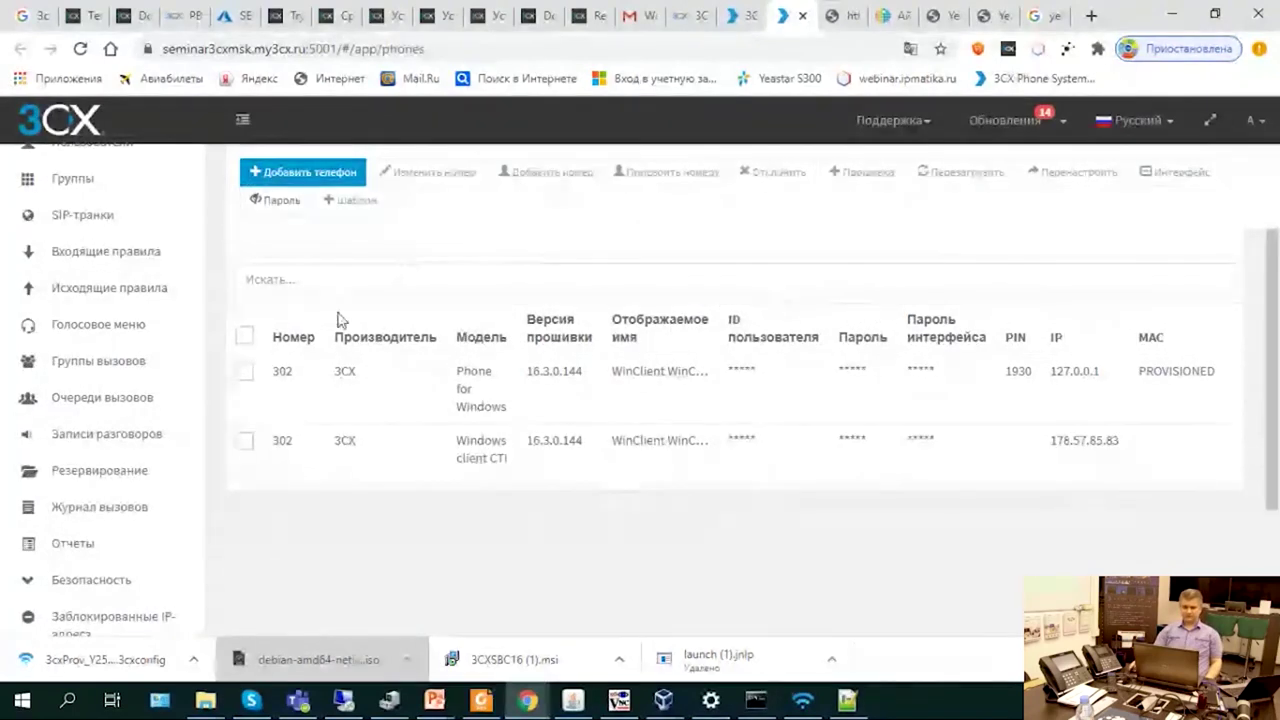
scroll(337, 318, "up", 2)
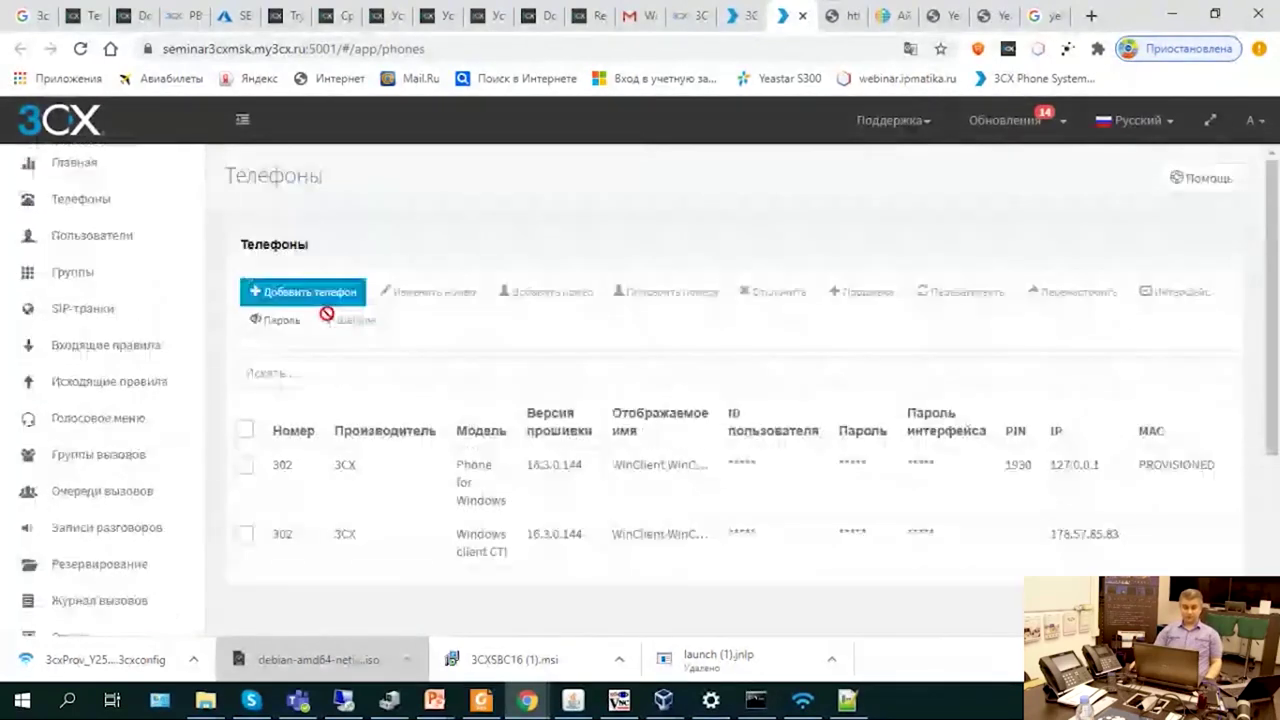
left_click(125, 210)
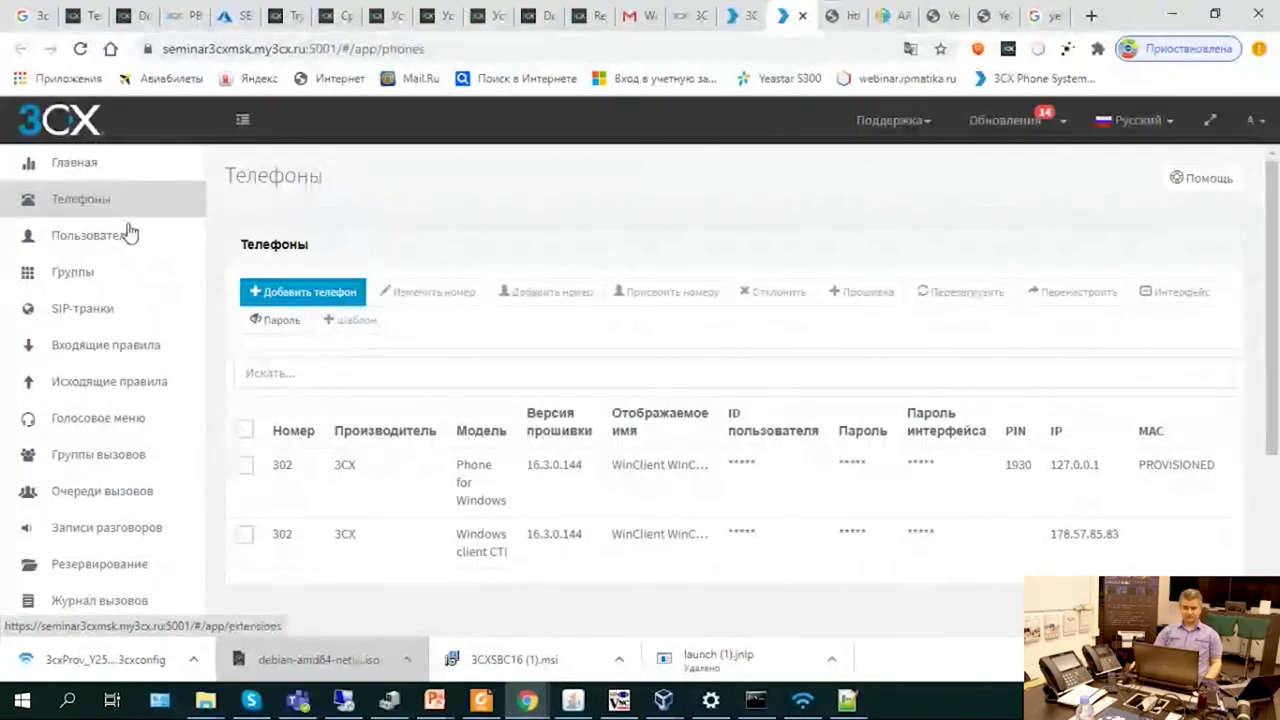
left_click(126, 230)
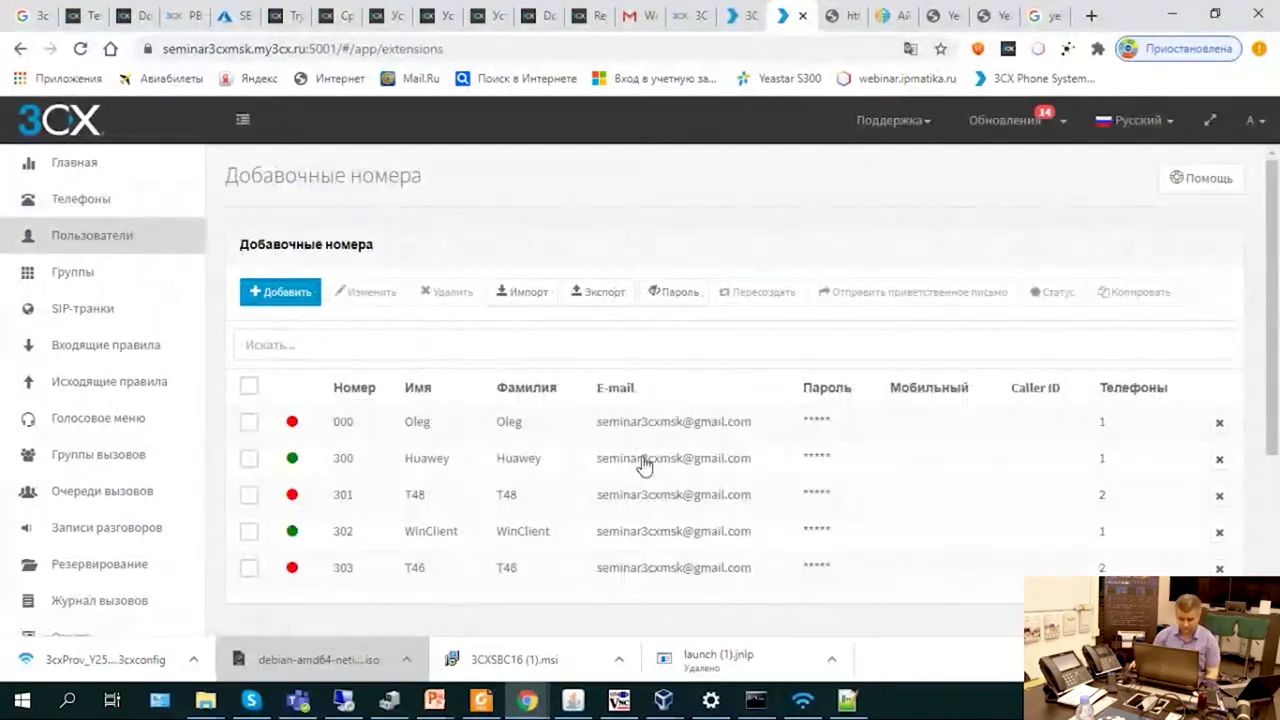
Step: Add a new extension numbered 304 with first name and last name both 'Web'
scroll(645, 465, "down", 1)
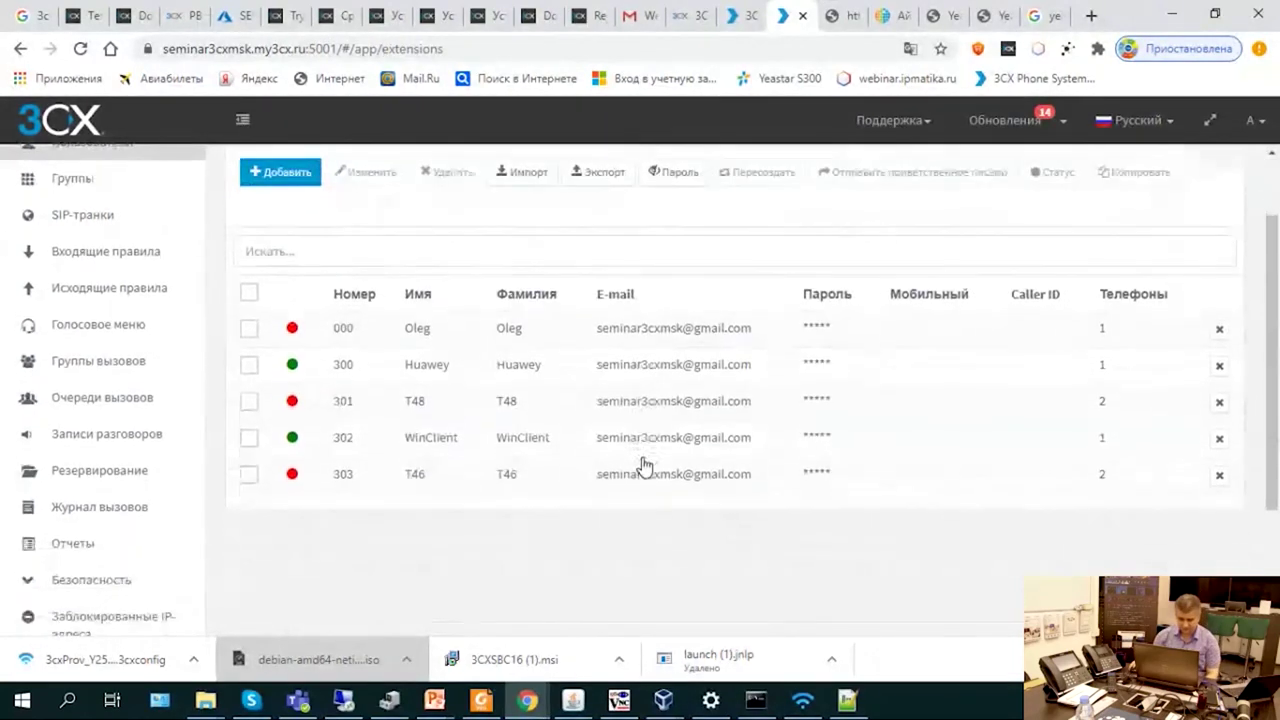
left_click(287, 188)
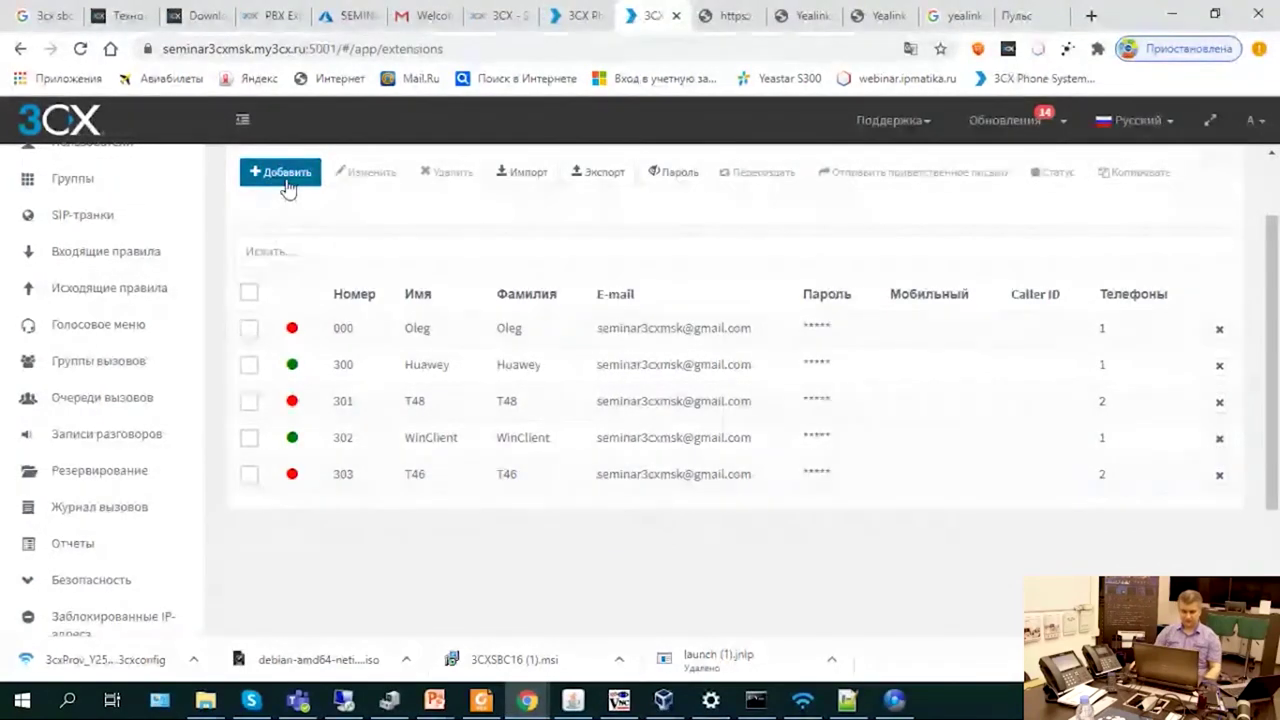
double_click(275, 325)
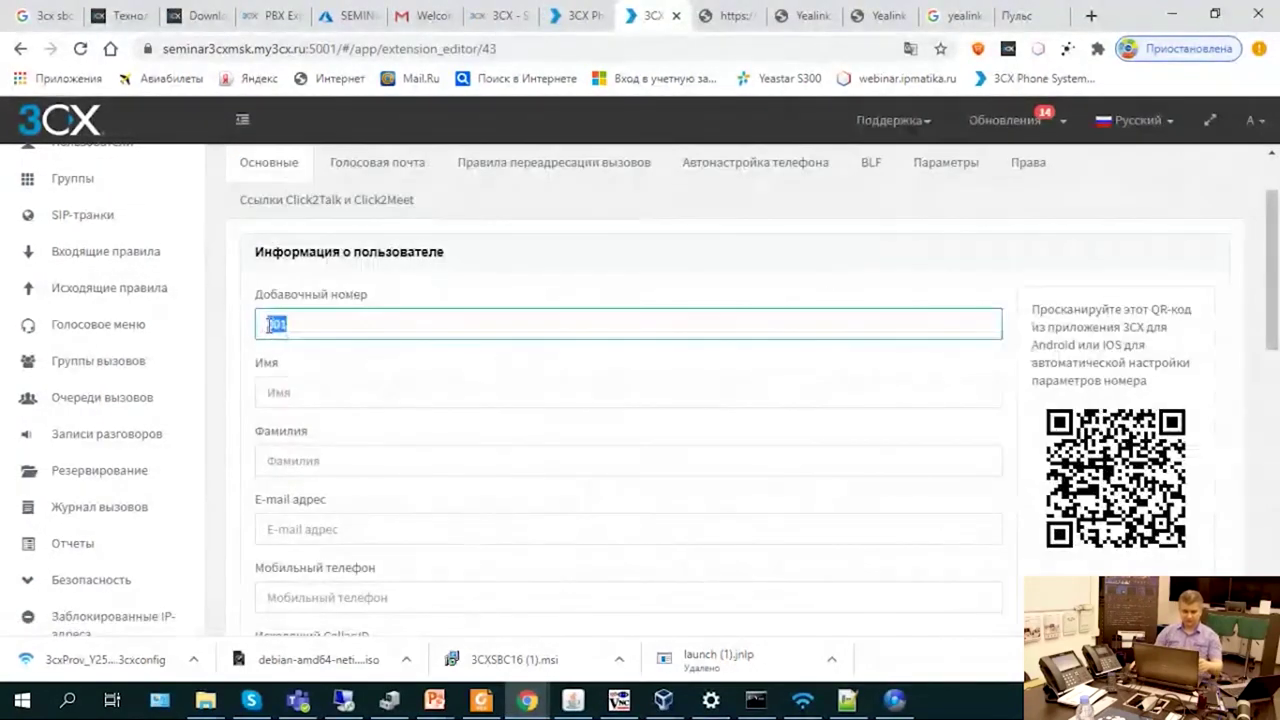
type("304")
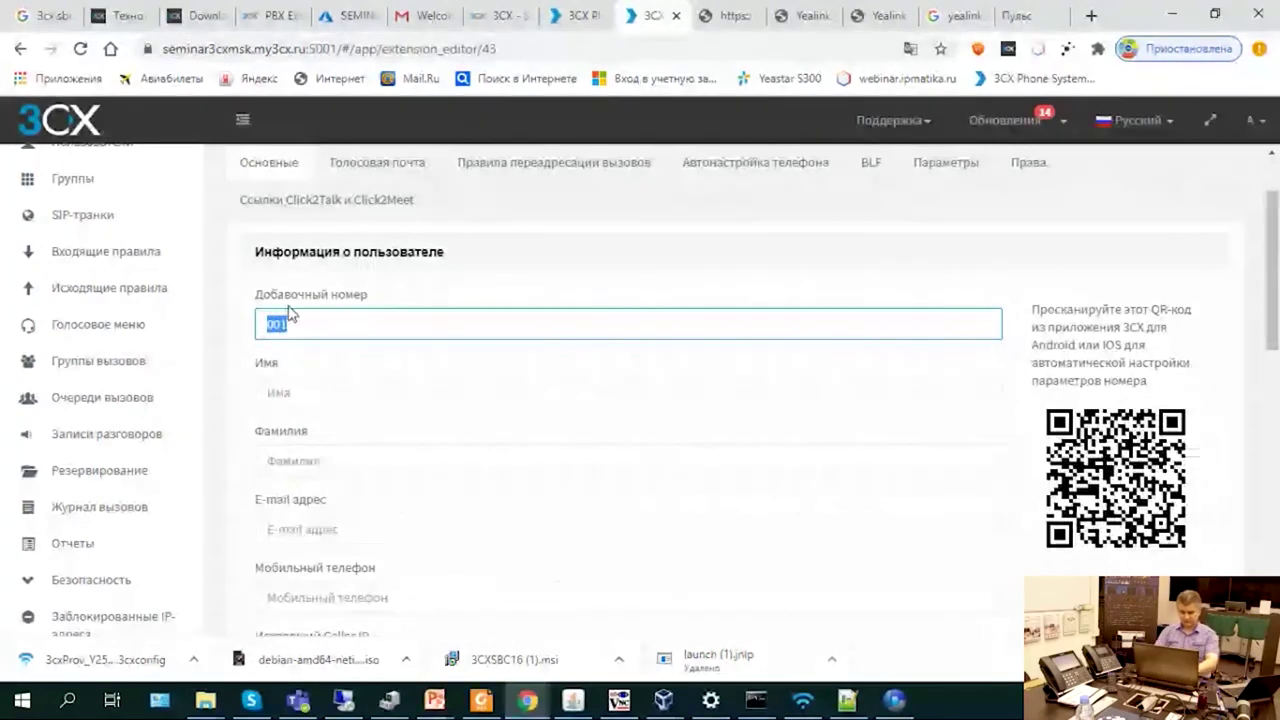
left_click(393, 391)
type("Web")
left_click_drag(394, 391, 234, 386)
key("ctrl+c")
left_click(339, 456)
key("ctrl+v")
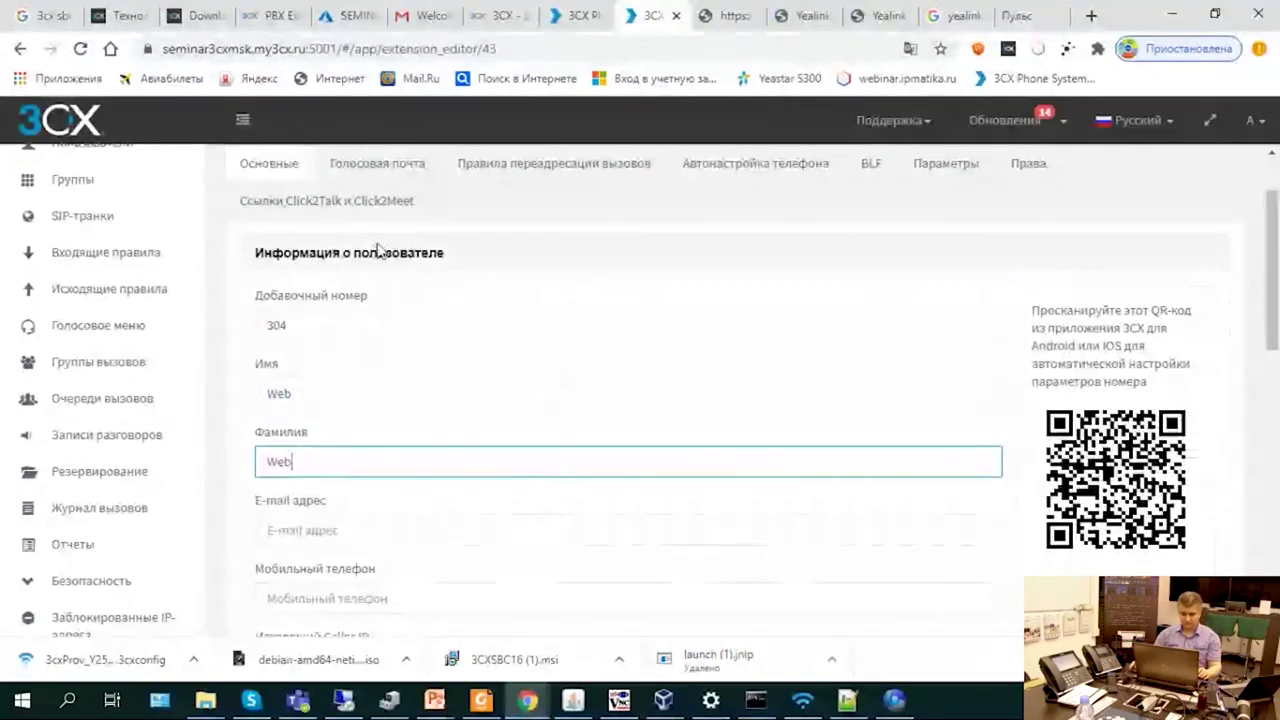
Step: Fill in the extension's e-mail address, copied from the mail tab, and save extension 304
scroll(549, 383, "up", 1)
left_click(333, 178)
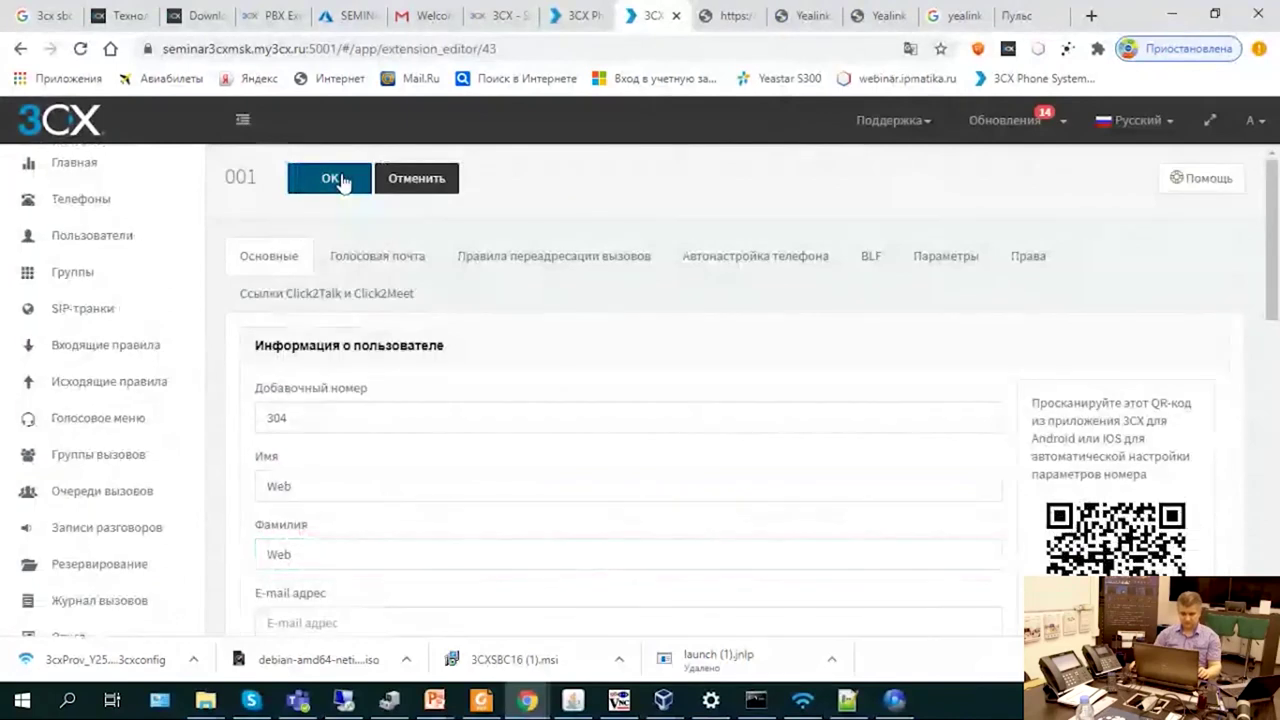
left_click(460, 616)
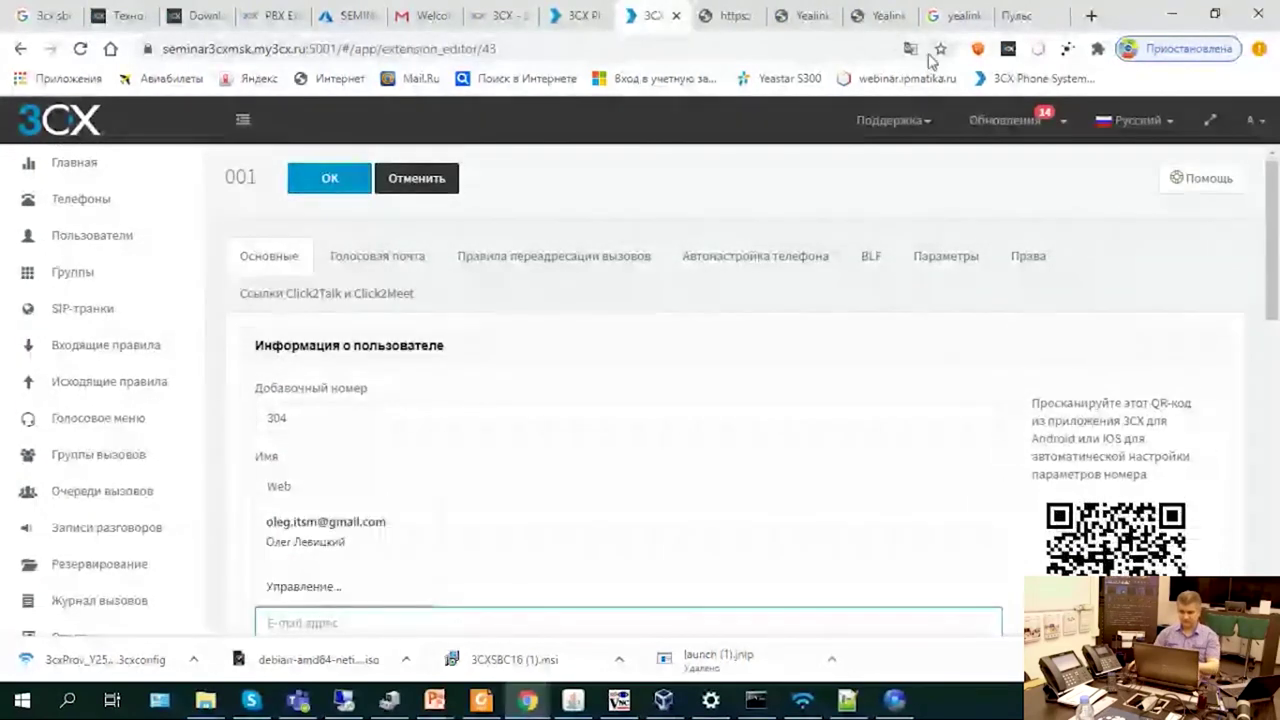
left_click(425, 15)
left_click(650, 15)
key("ctrl+v")
scroll(480, 530, "down", 3)
scroll(480, 520, "up", 3)
left_click(335, 178)
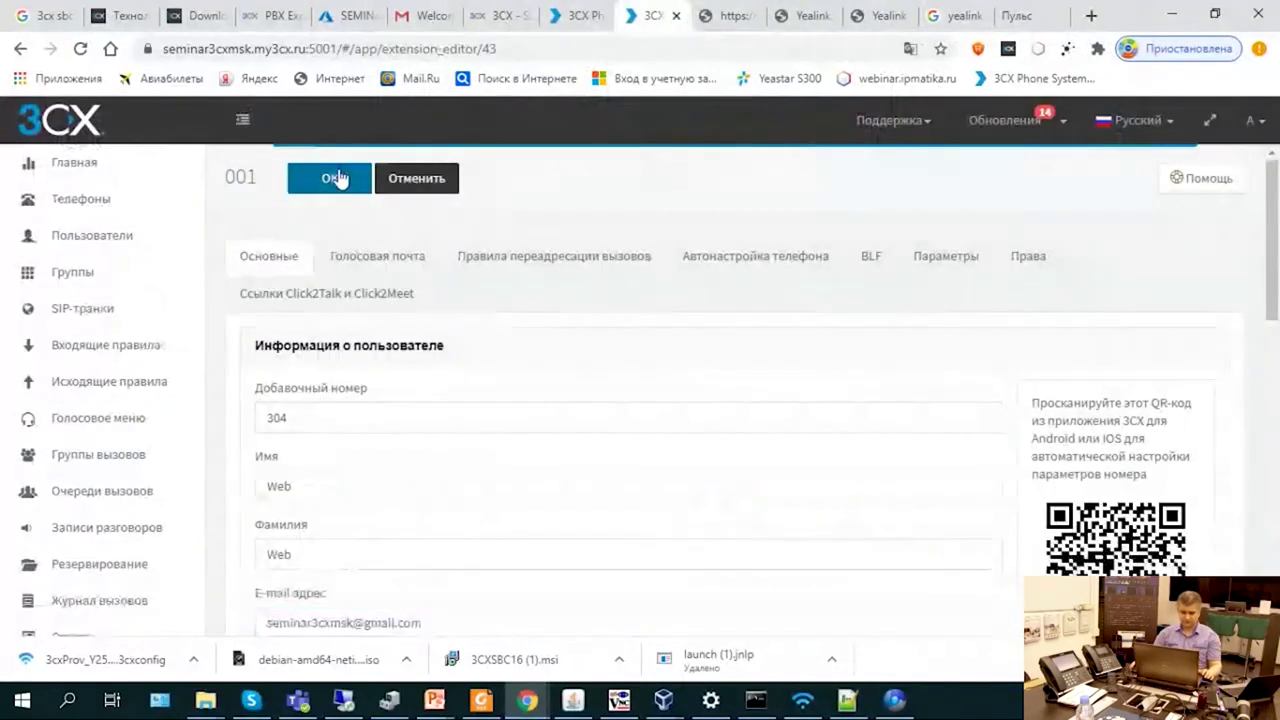
Step: Reopen extension 304 'Web Web' for editing to view its web client link
scroll(392, 432, "down", 2)
double_click(390, 425)
scroll(563, 391, "down", 2)
scroll(565, 391, "down", 3)
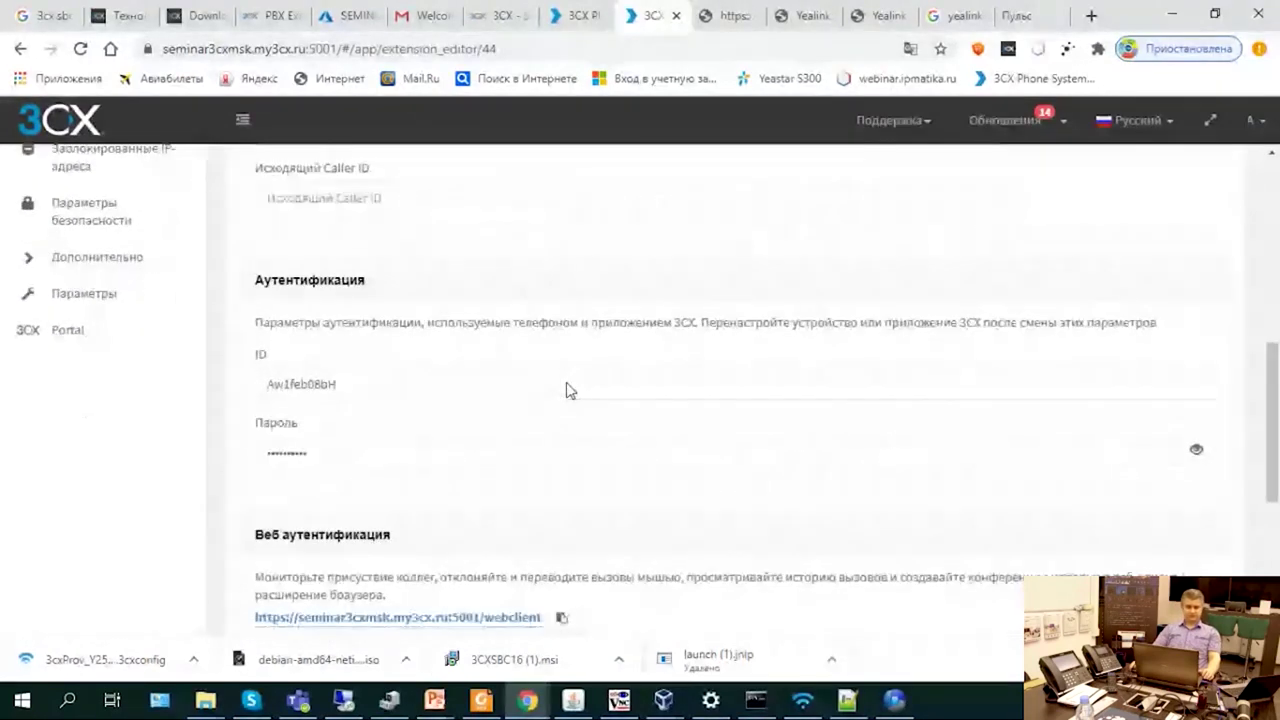
scroll(567, 390, "down", 2)
scroll(567, 389, "down", 2)
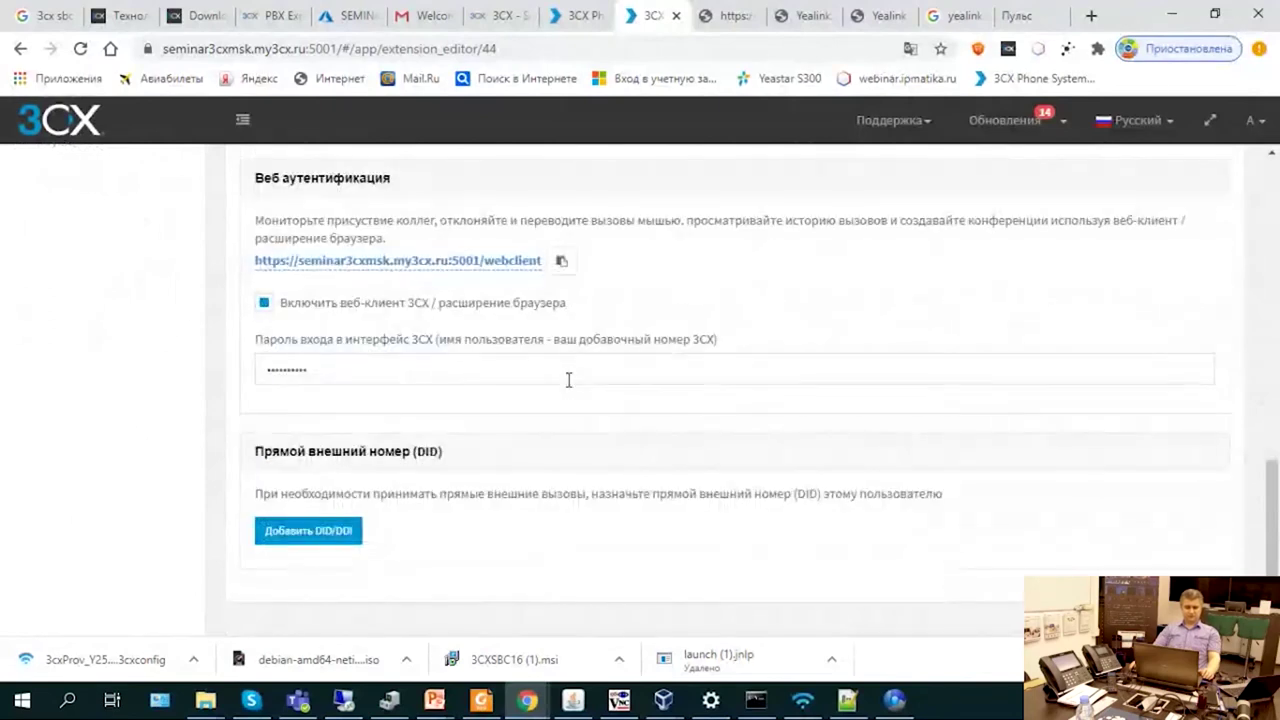
scroll(568, 380, "up", 8)
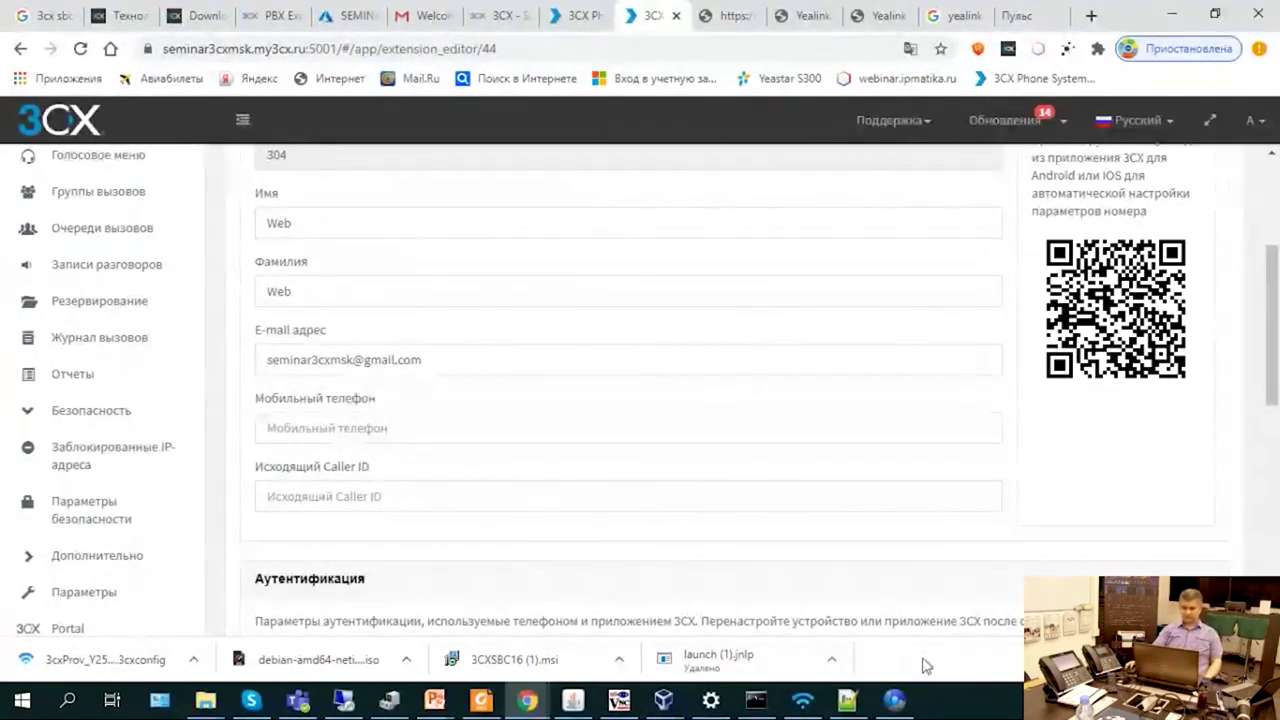
scroll(760, 425, "up", 1)
scroll(669, 363, "up", 2)
scroll(669, 363, "down", 2)
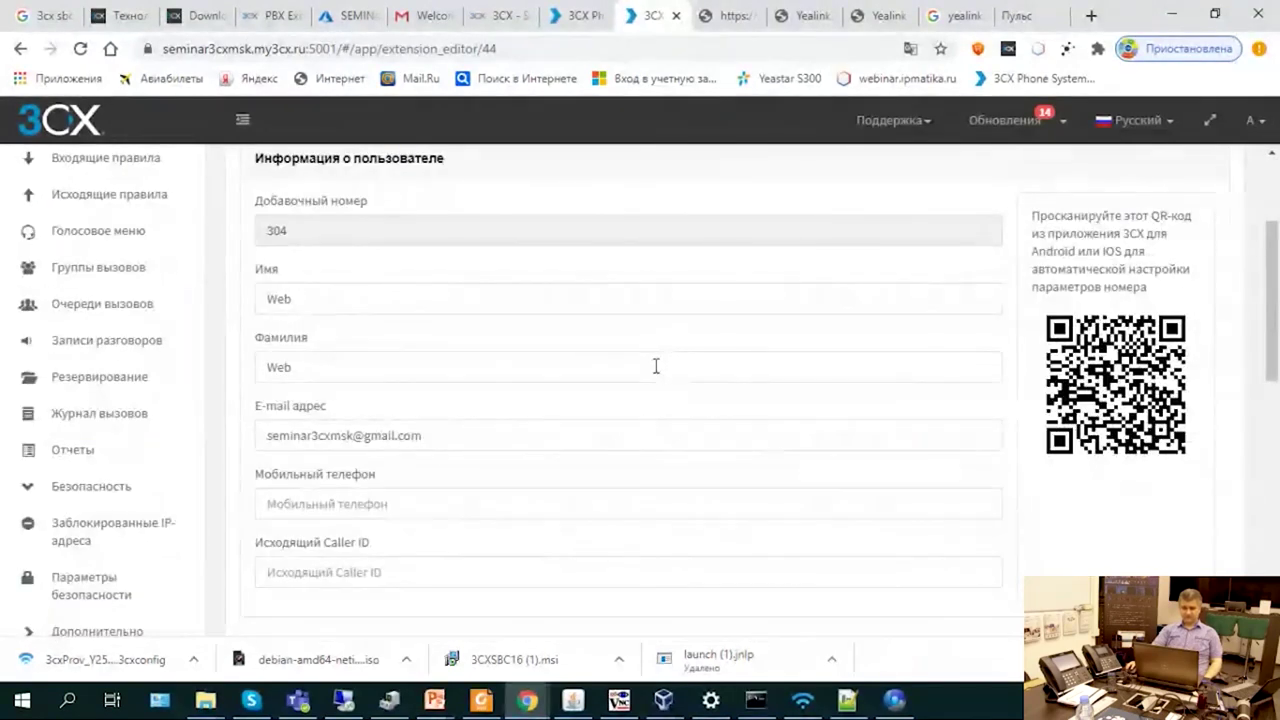
scroll(654, 366, "down", 3)
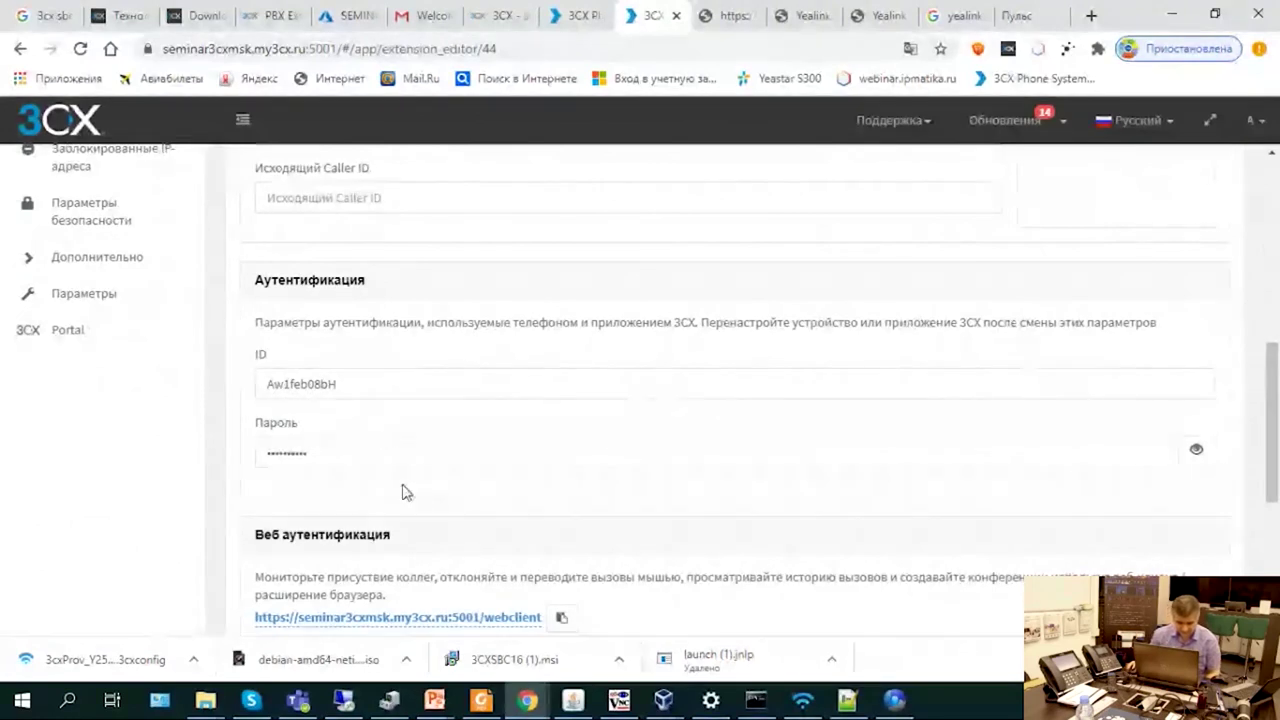
scroll(403, 491, "down", 1)
scroll(403, 491, "down", 1)
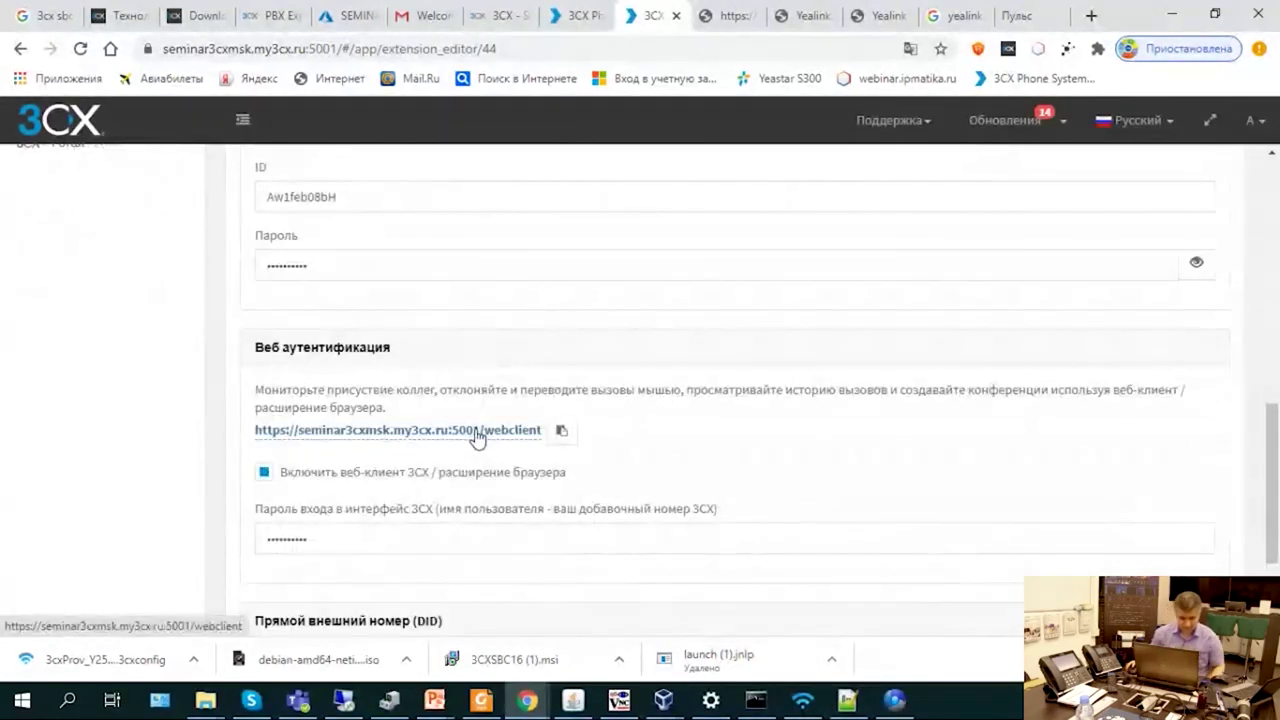
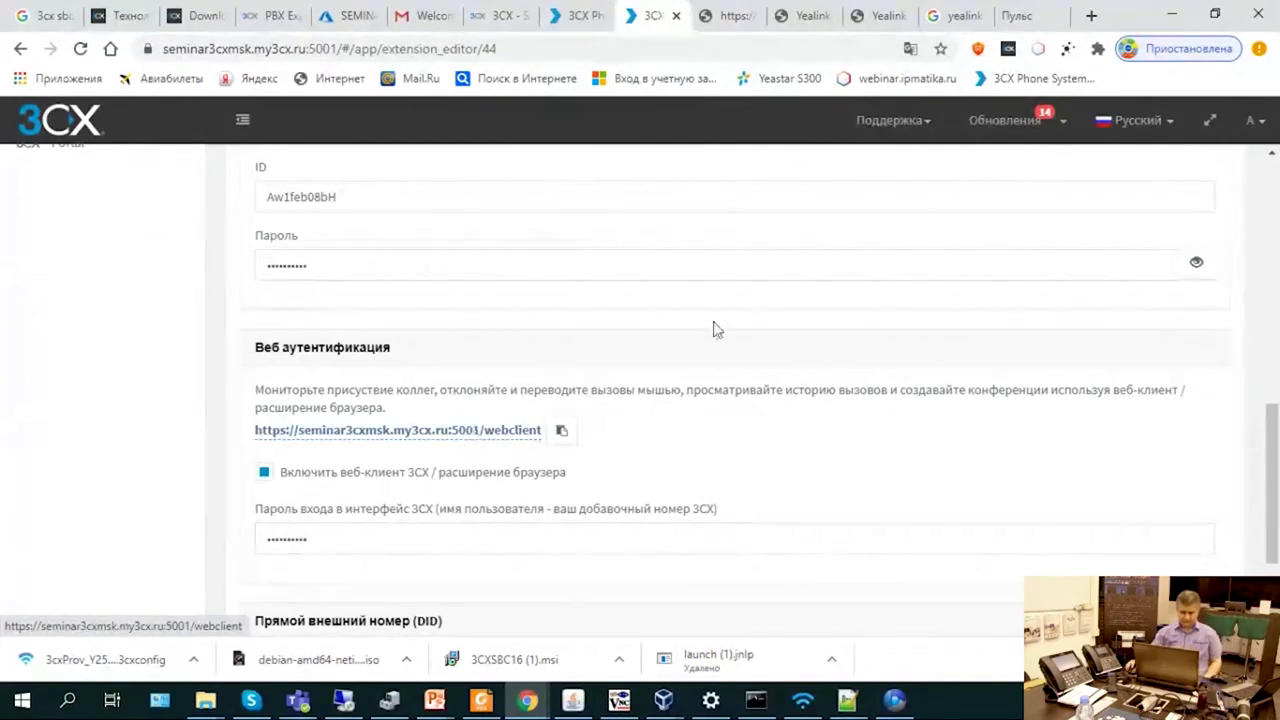
Step: Review the web authentication settings description in extension 304's editor
scroll(549, 306, "up", 1)
scroll(578, 360, "down", 3)
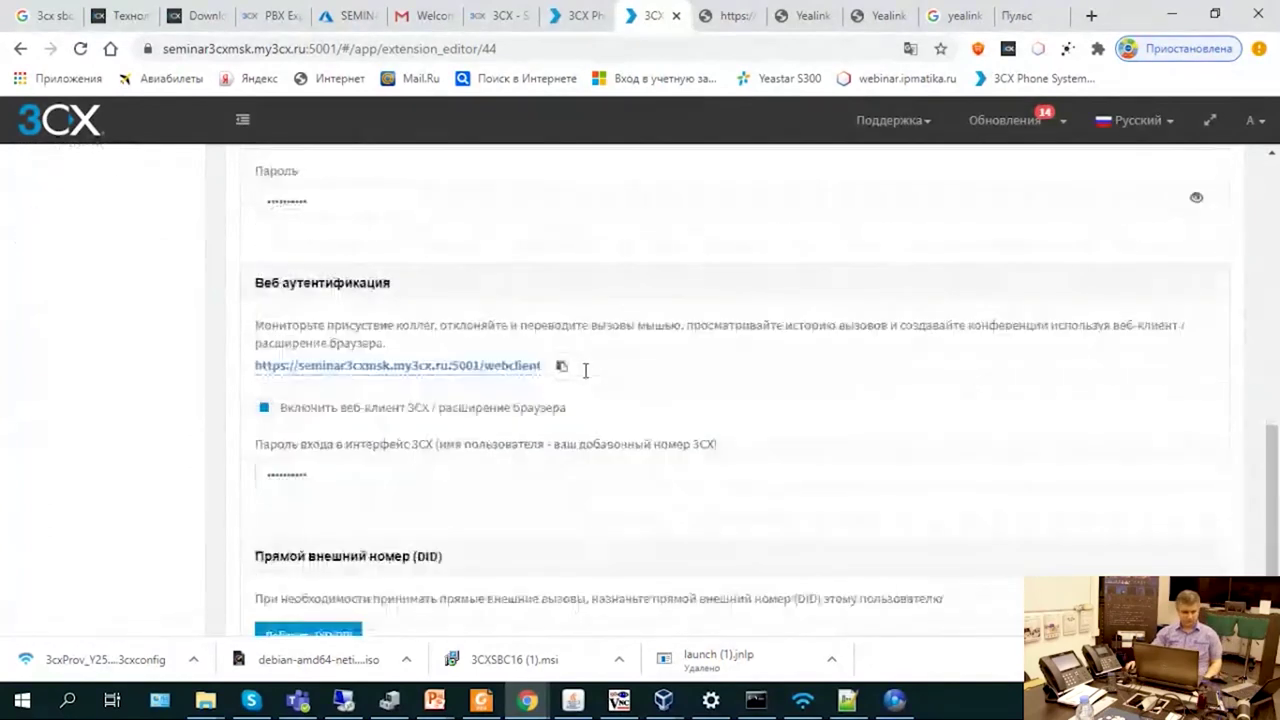
scroll(578, 477, "up", 5)
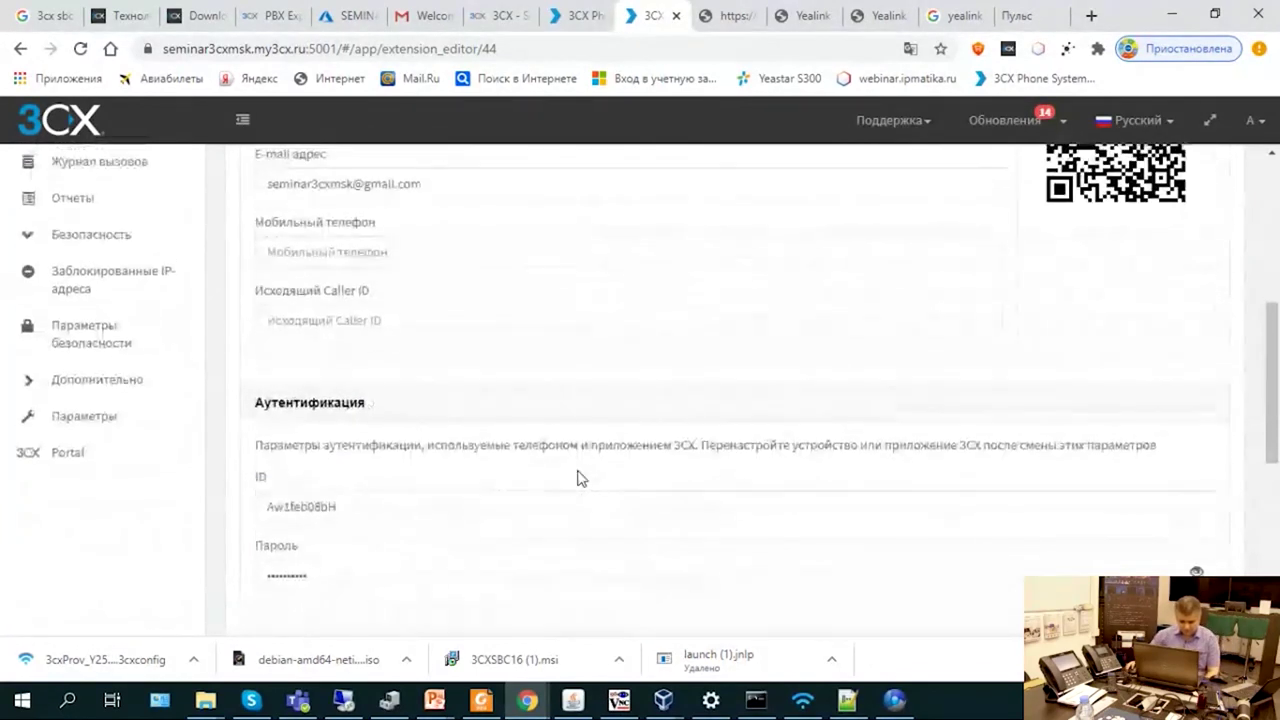
scroll(580, 478, "down", 2)
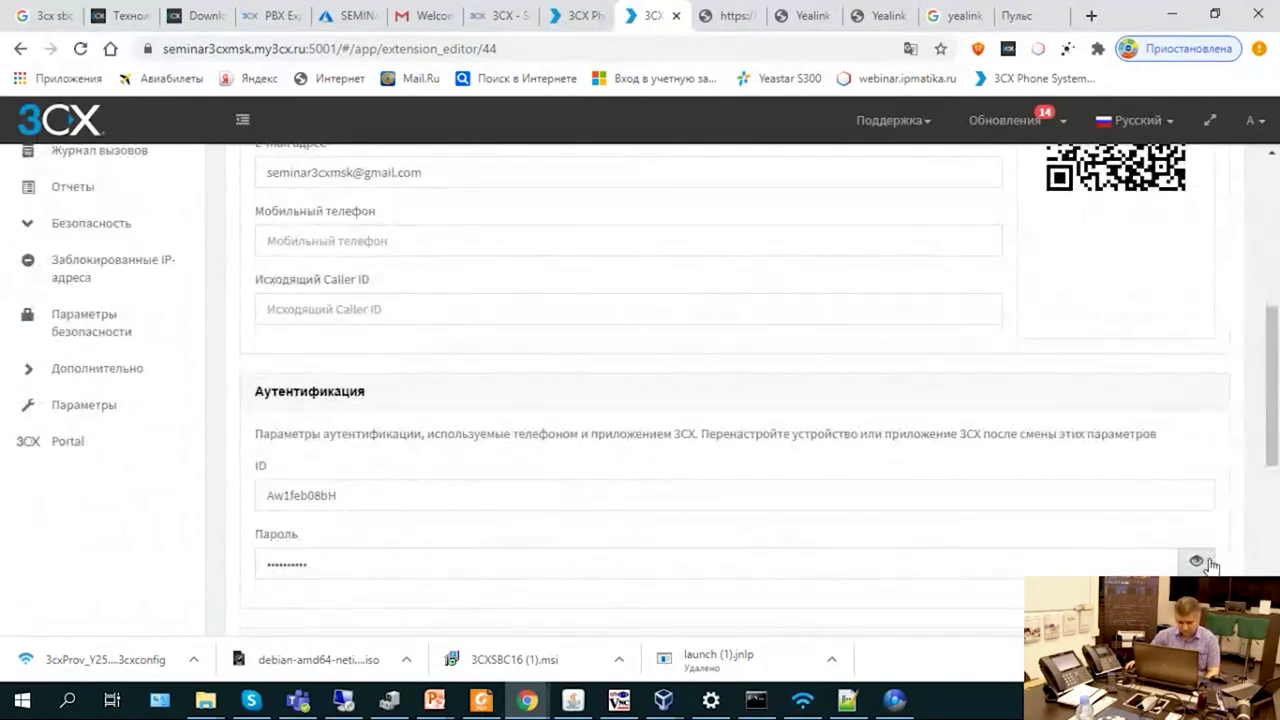
scroll(1210, 565, "up", 5)
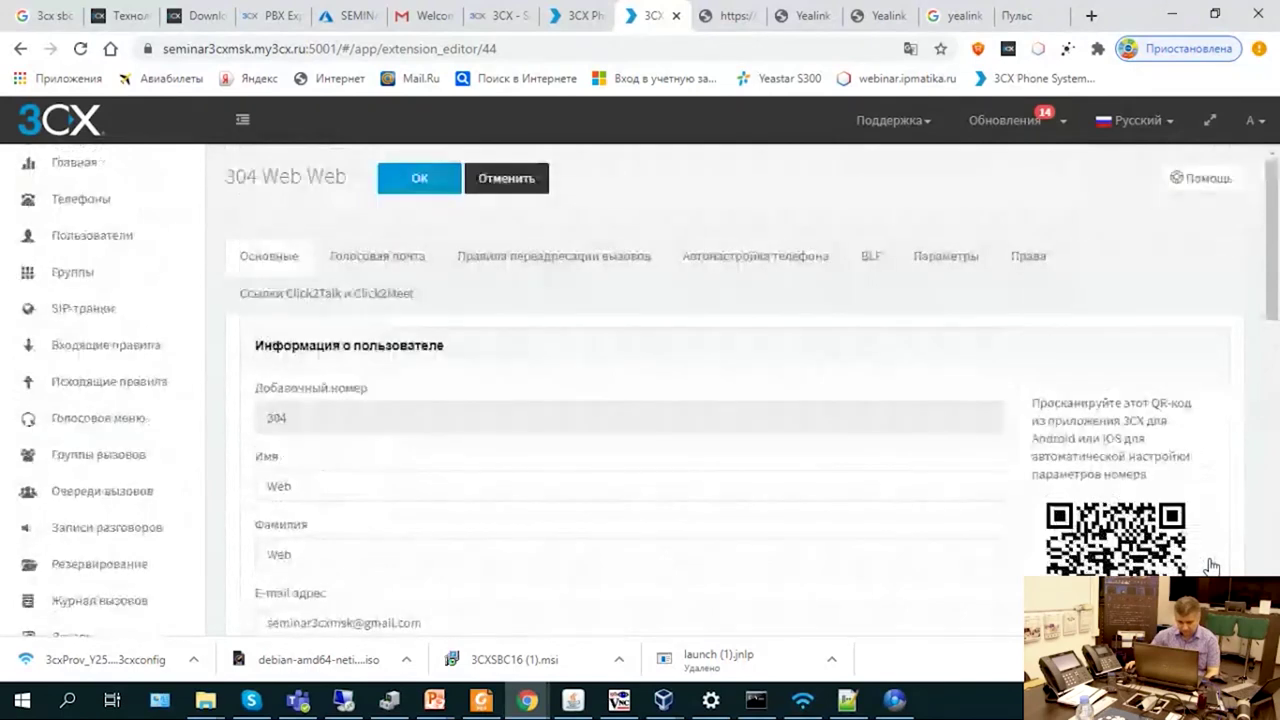
scroll(1210, 565, "down", 6)
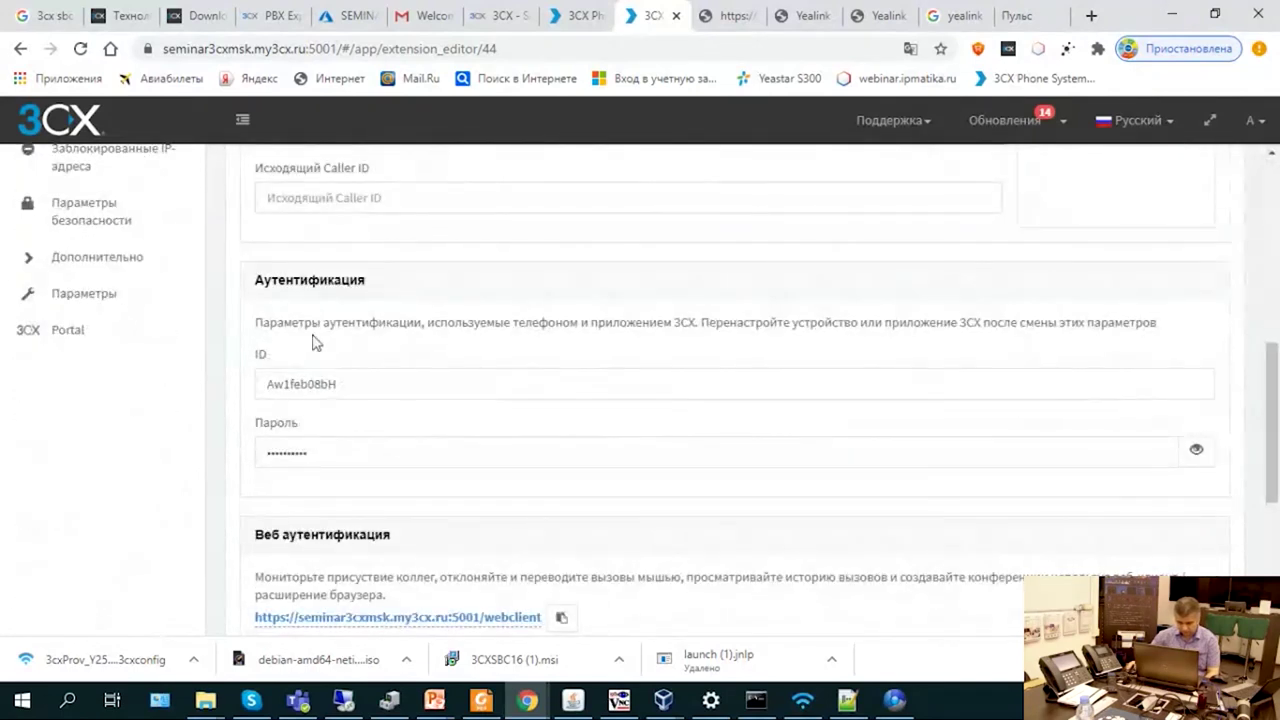
left_click_drag(260, 322, 857, 305)
scroll(860, 320, "down", 3)
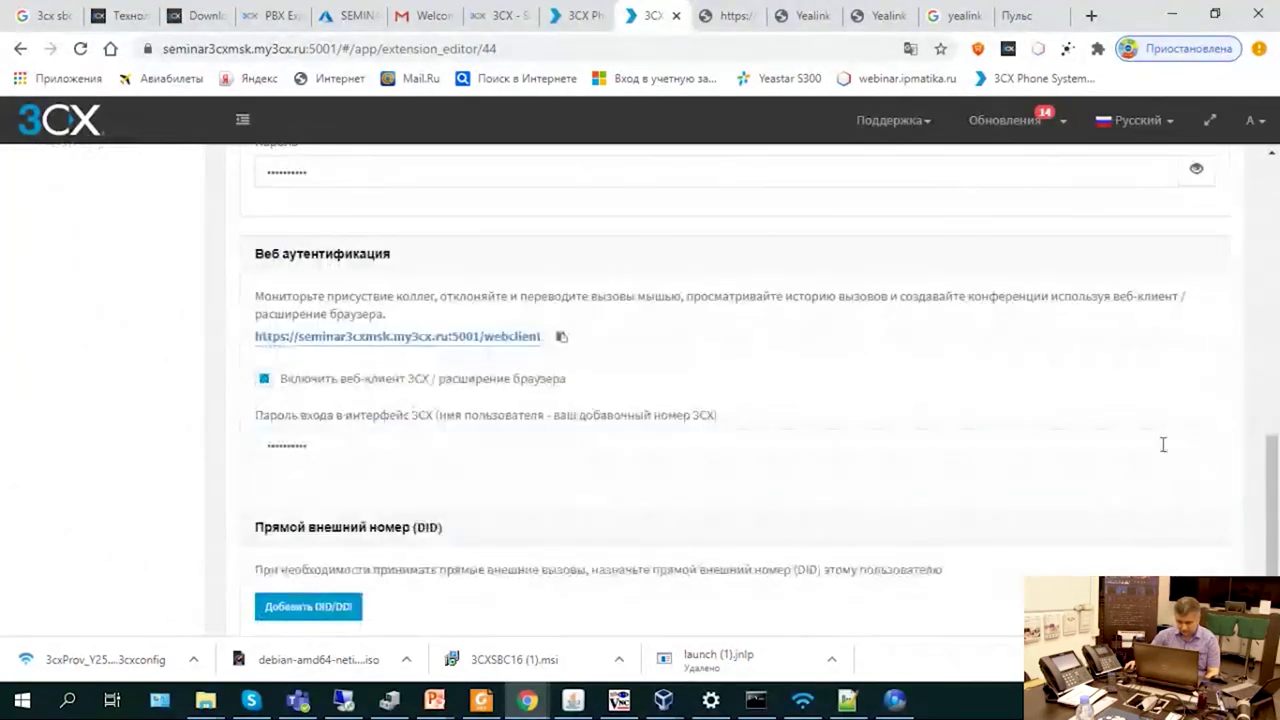
Step: Enter a new web client password meeting the minimum length and save extension 304
double_click(347, 452)
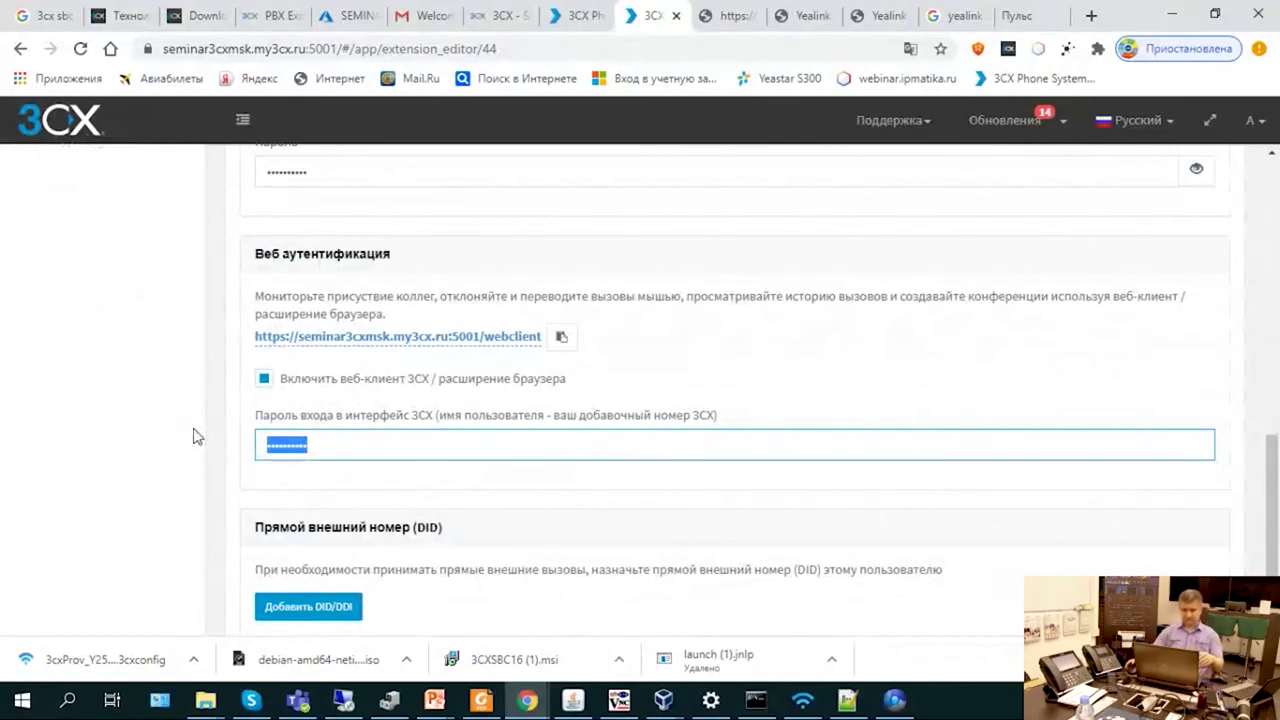
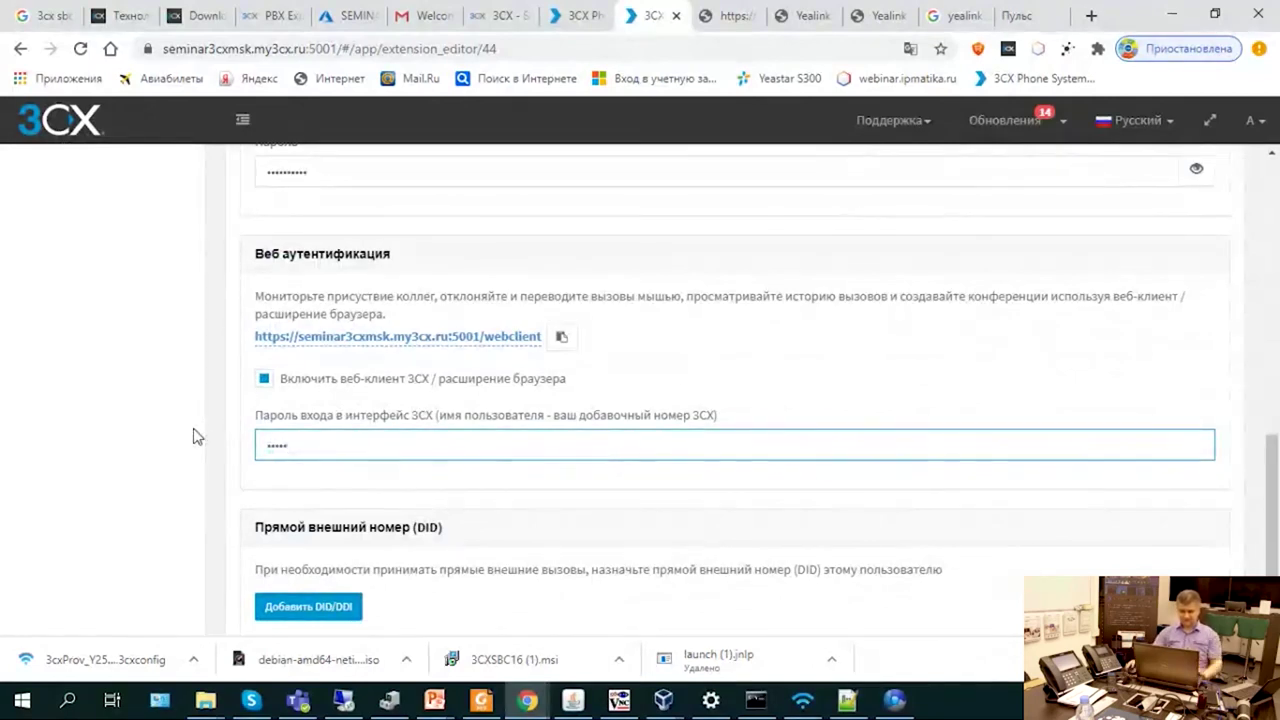
double_click(323, 449)
scroll(357, 457, "up", 2)
scroll(437, 457, "down", 3)
scroll(357, 434, "up", 10)
left_click(416, 178)
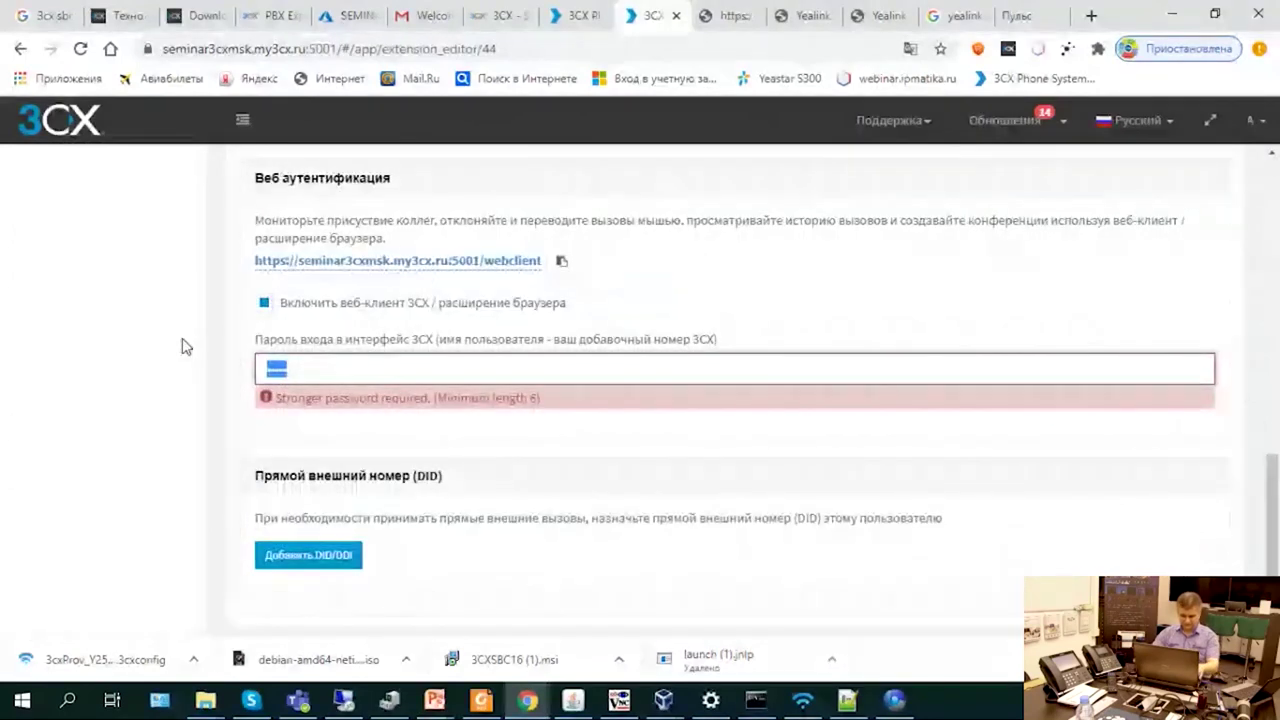
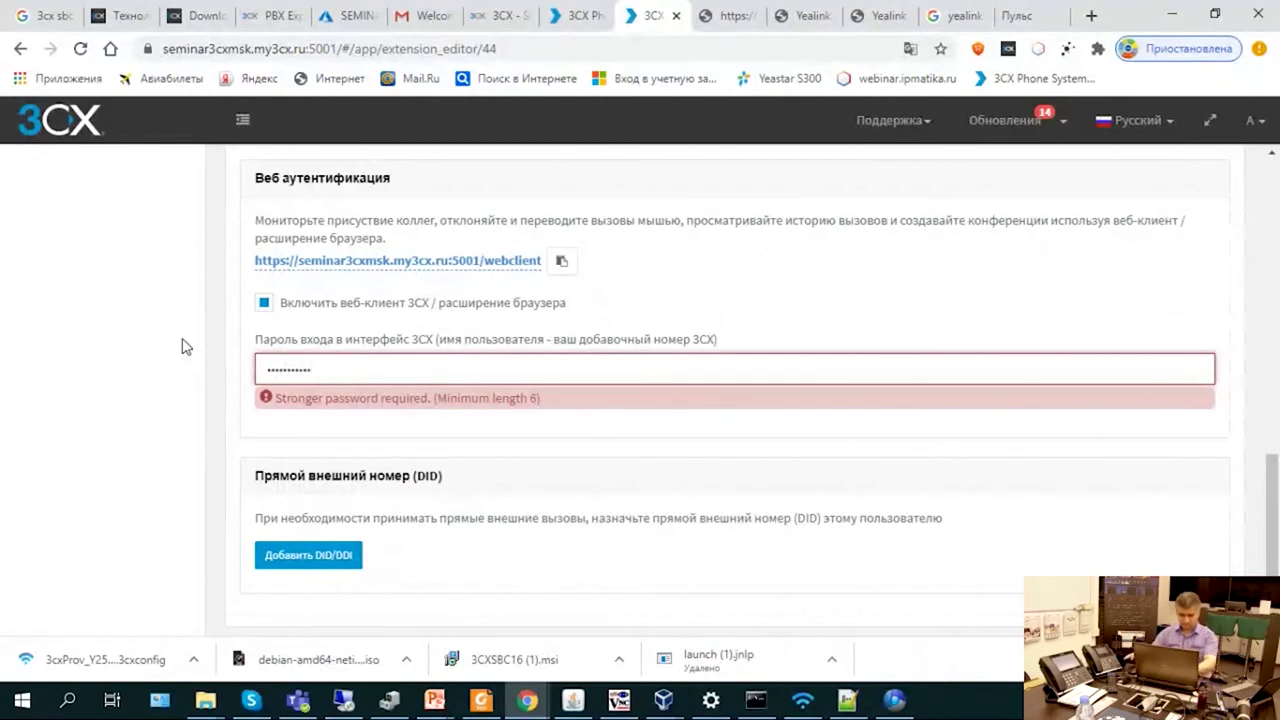
scroll(366, 163, "up", 6)
scroll(355, 138, "up", 4)
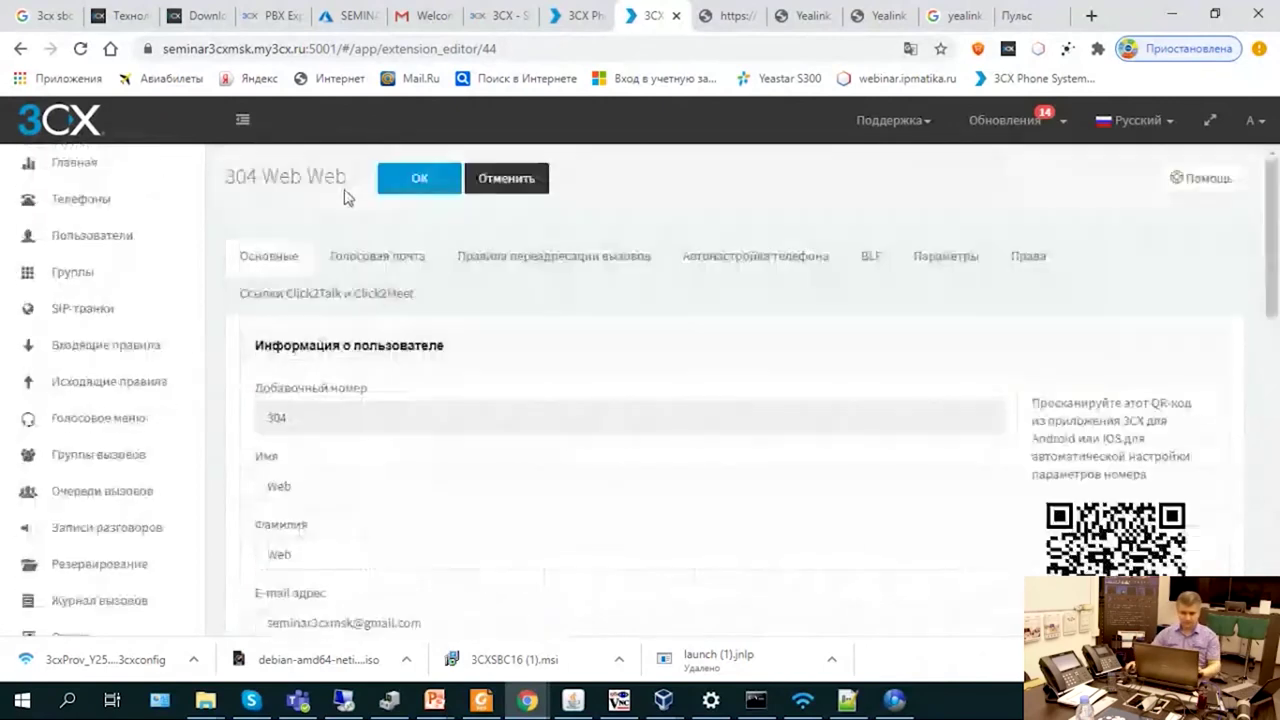
left_click(417, 180)
Step: Reopen extension 304, copy its webclient link address, and open a new Chrome window
scroll(362, 284, "down", 2)
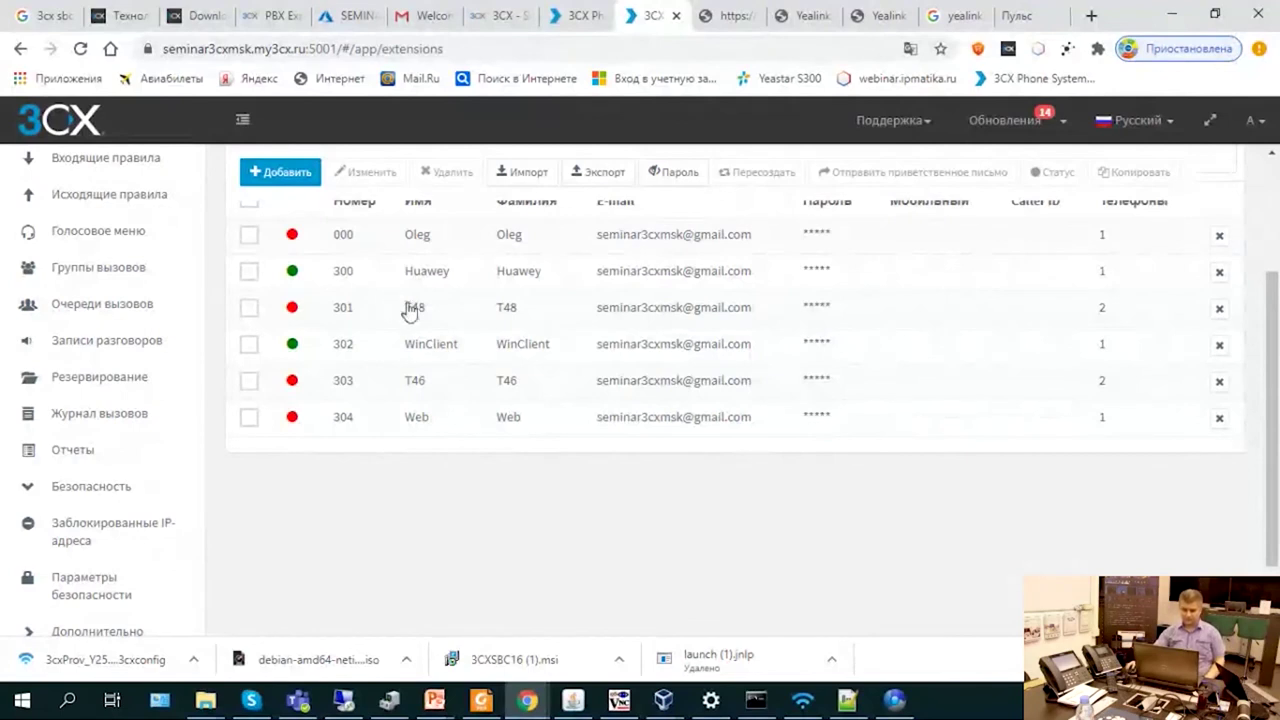
double_click(425, 426)
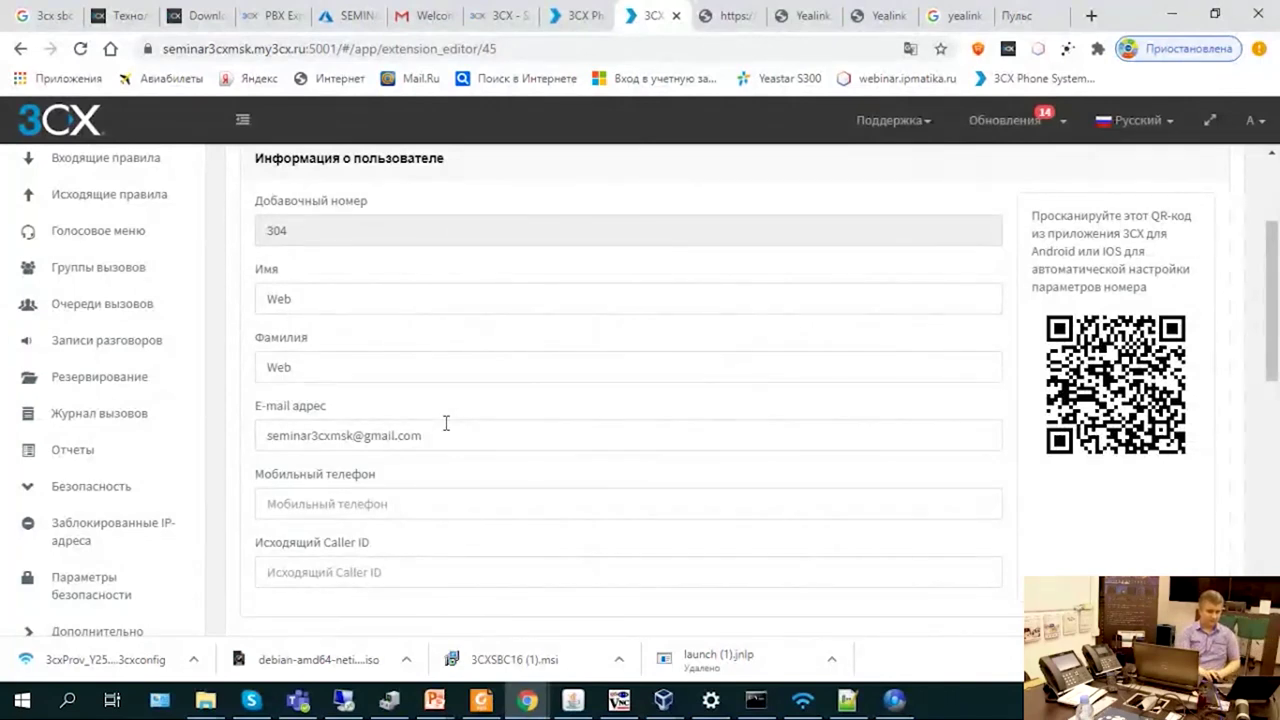
scroll(446, 423, "down", 5)
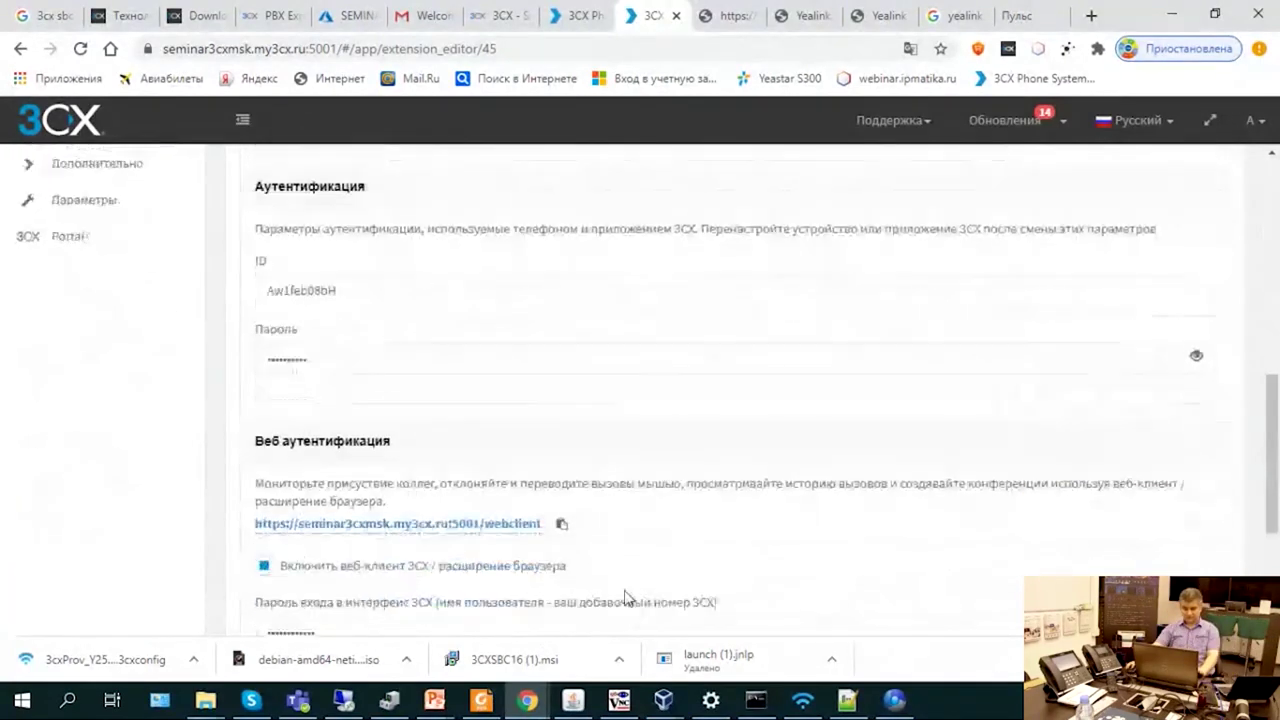
right_click(519, 535)
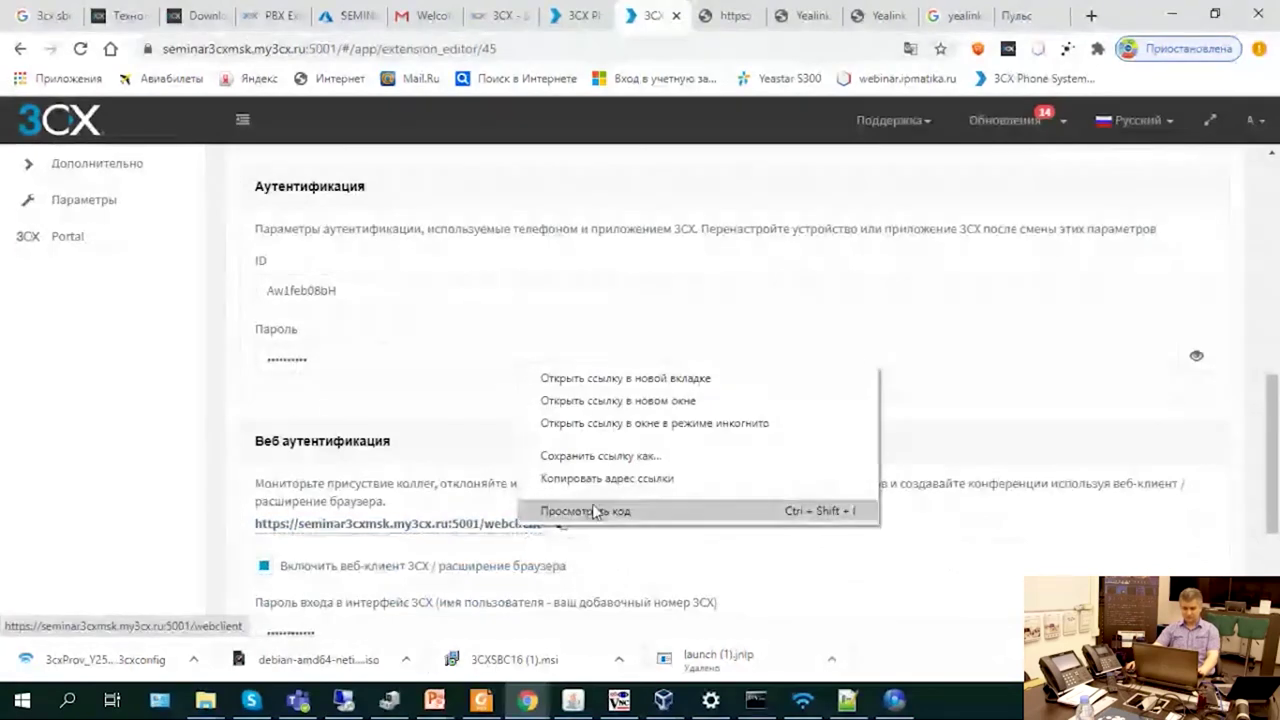
left_click(610, 479)
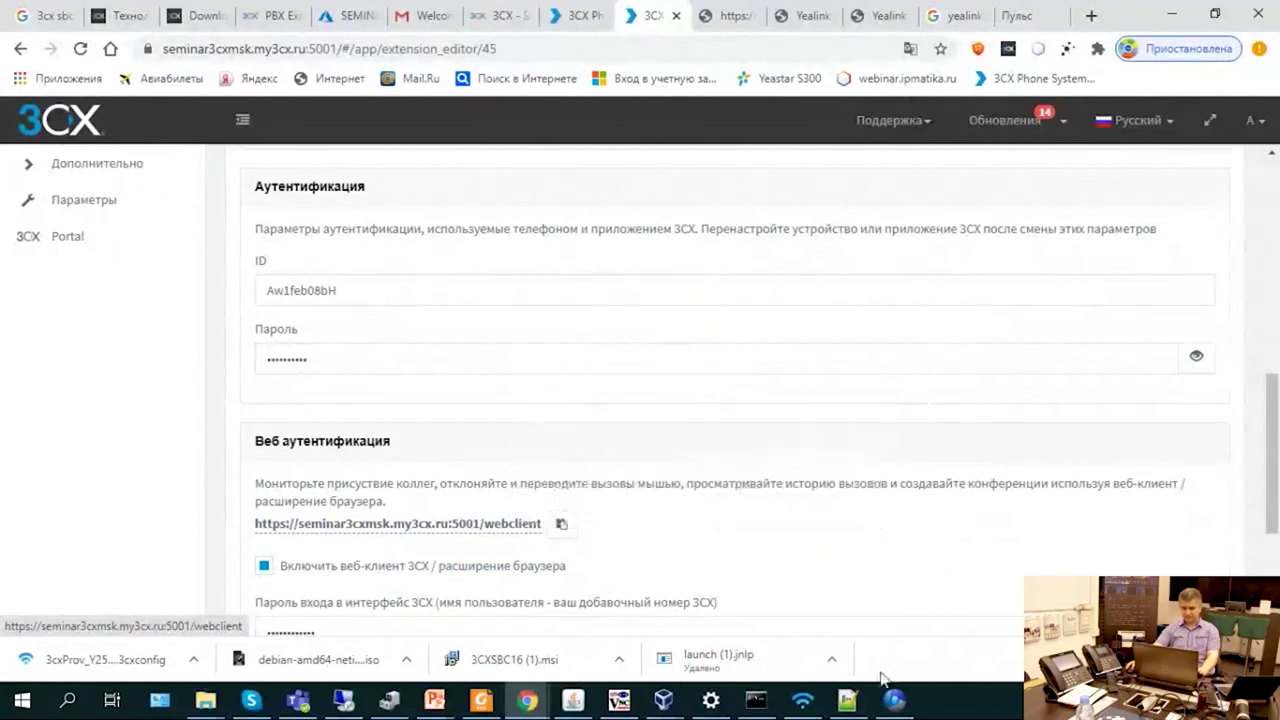
left_click(893, 700)
Step: Go to the copied 3CX Web Client address in the new window
left_click(531, 77)
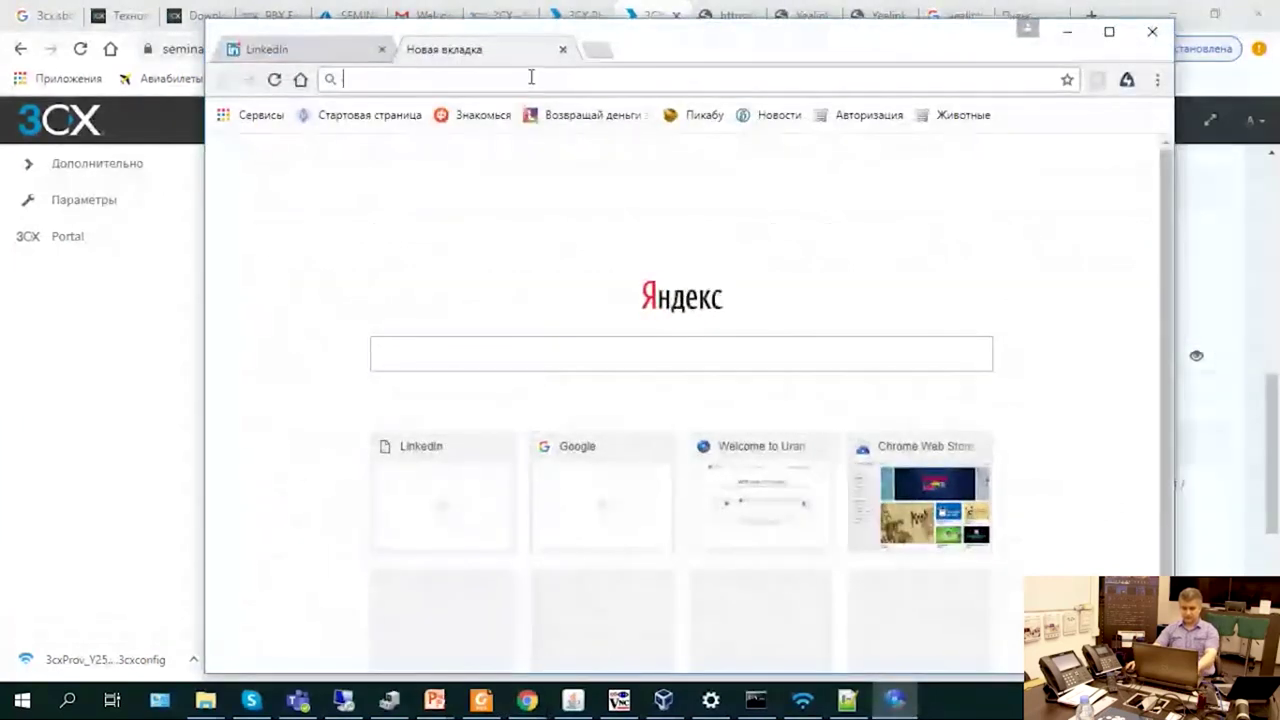
key("Return")
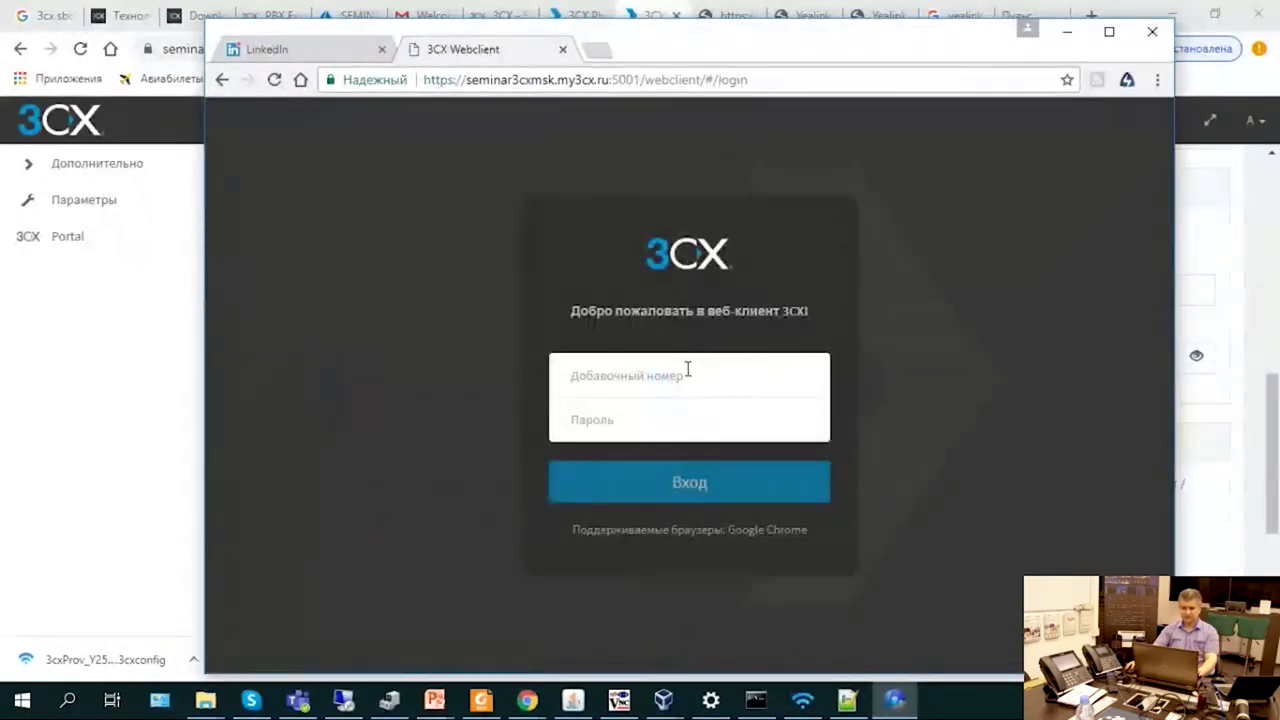
Step: Log in with the extension number and its password, then maximize the browser window
type("4")
key("BackSpace")
type("304")
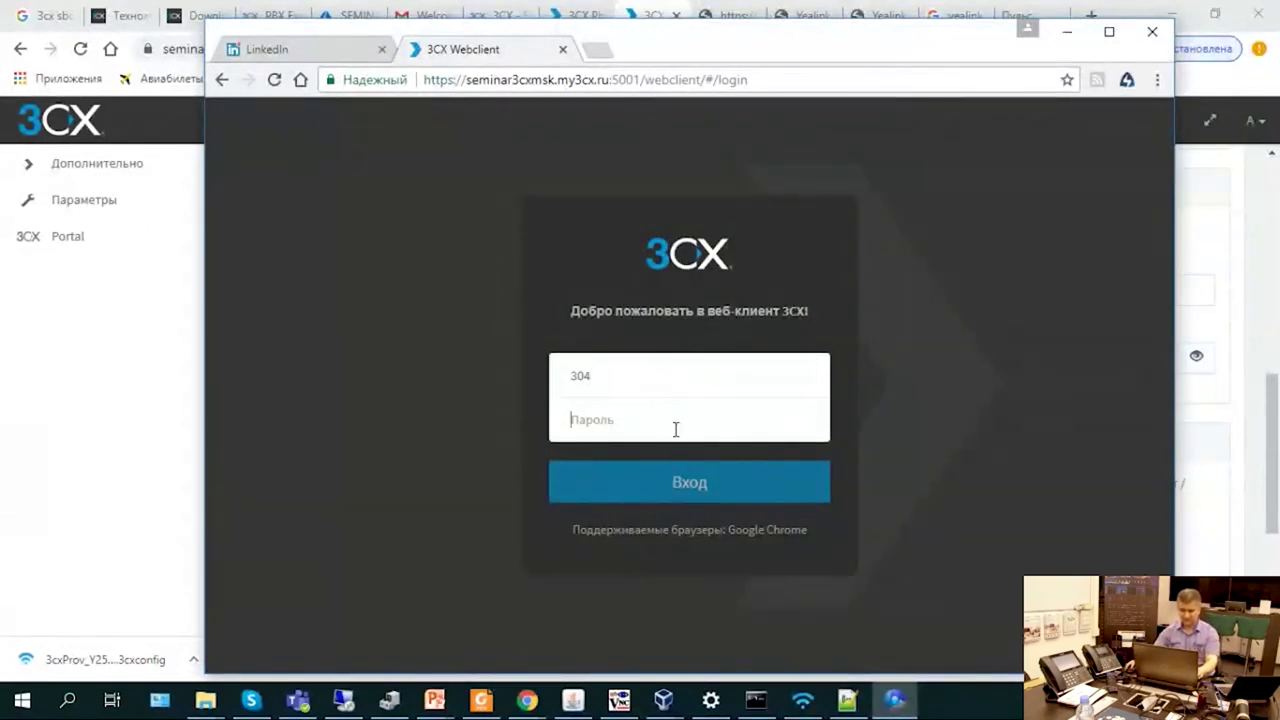
key("Tab")
type("*******")
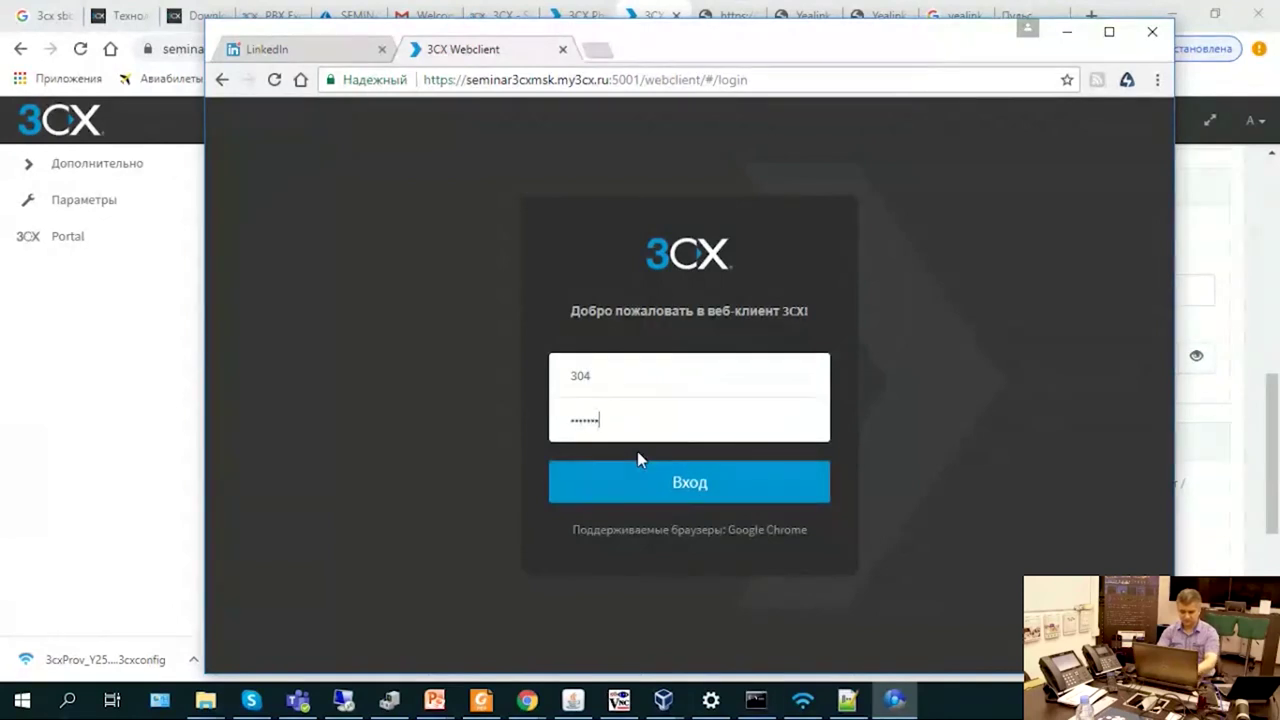
left_click(673, 487)
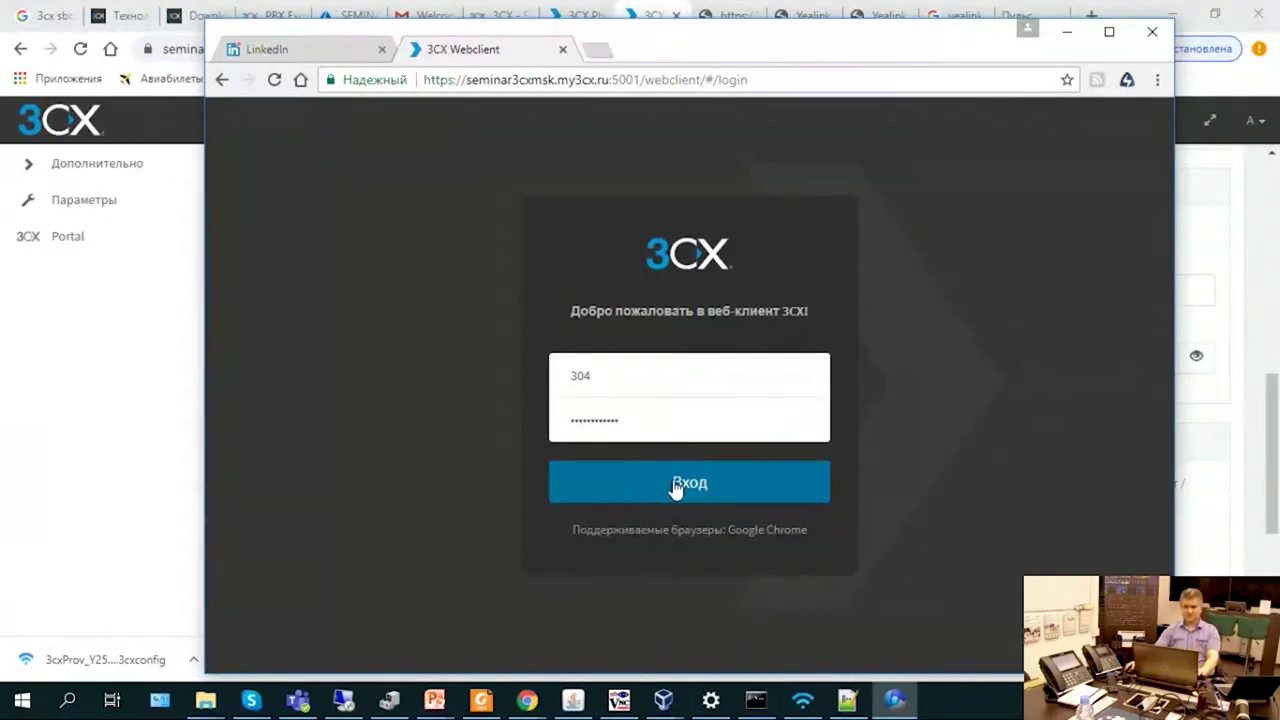
left_click(1109, 32)
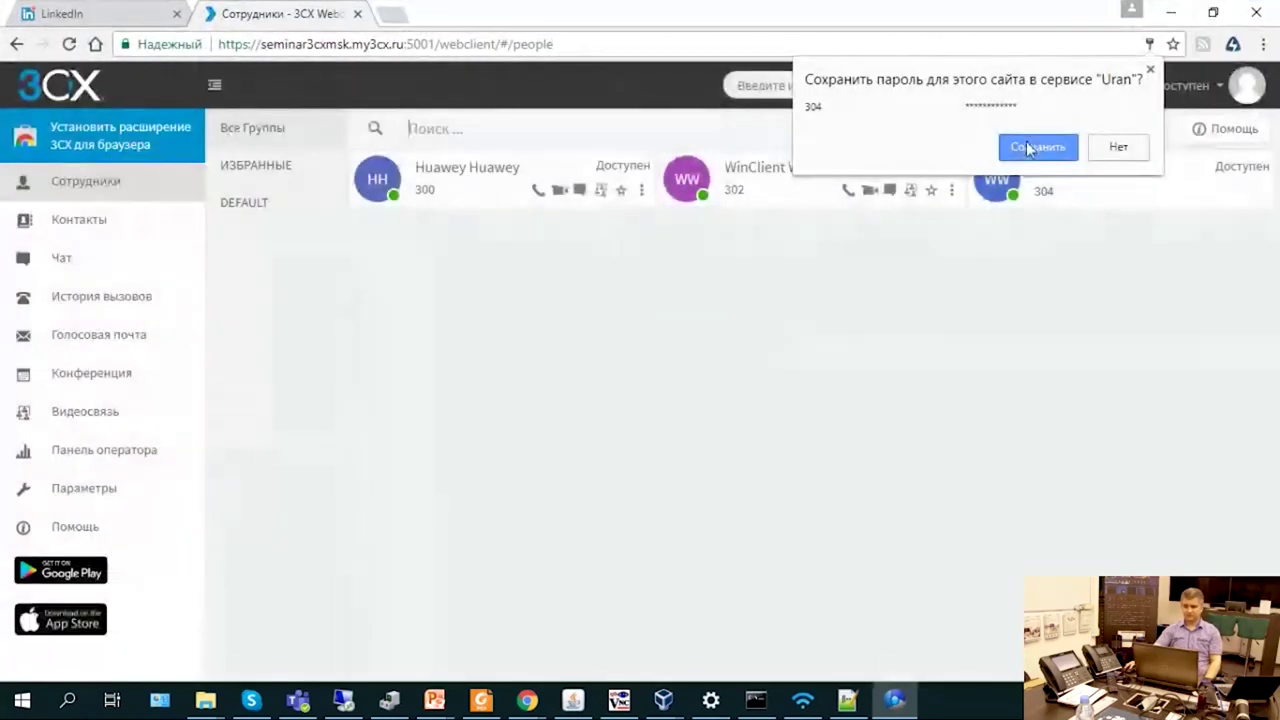
Step: Save the login password in the browser and view Панель оператора's queued calls and wallboard
left_click(1037, 148)
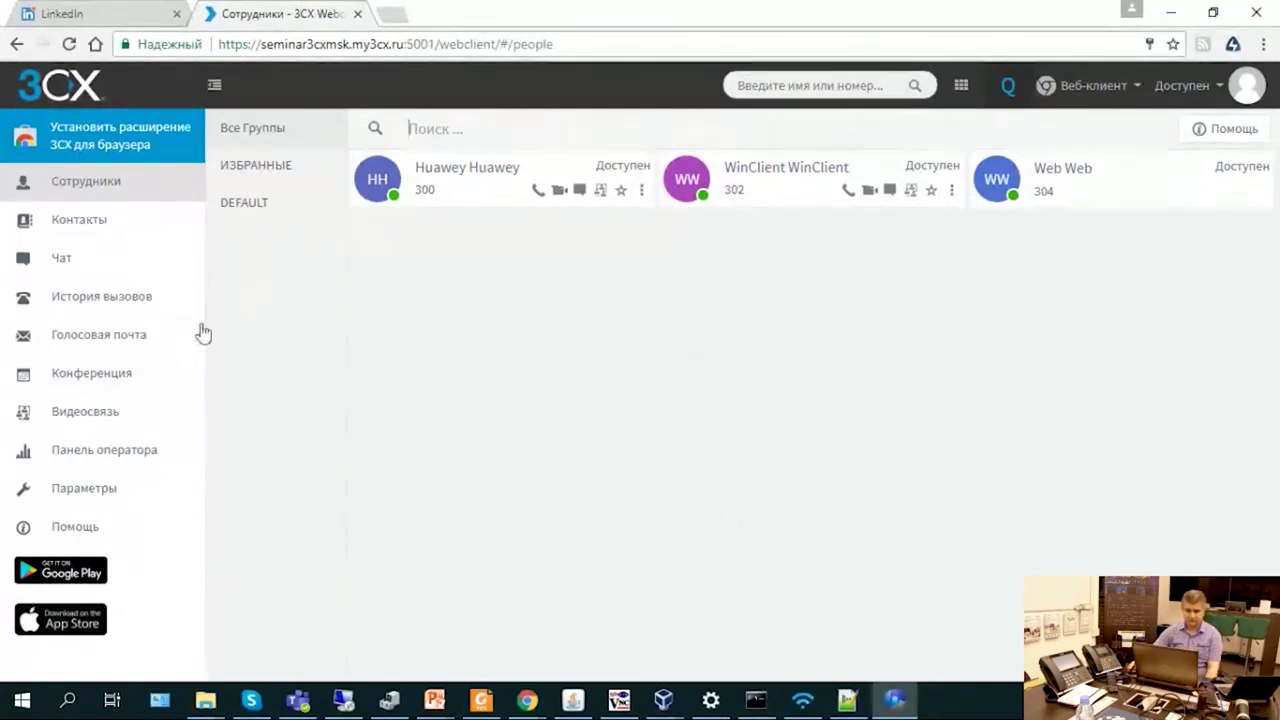
left_click(137, 460)
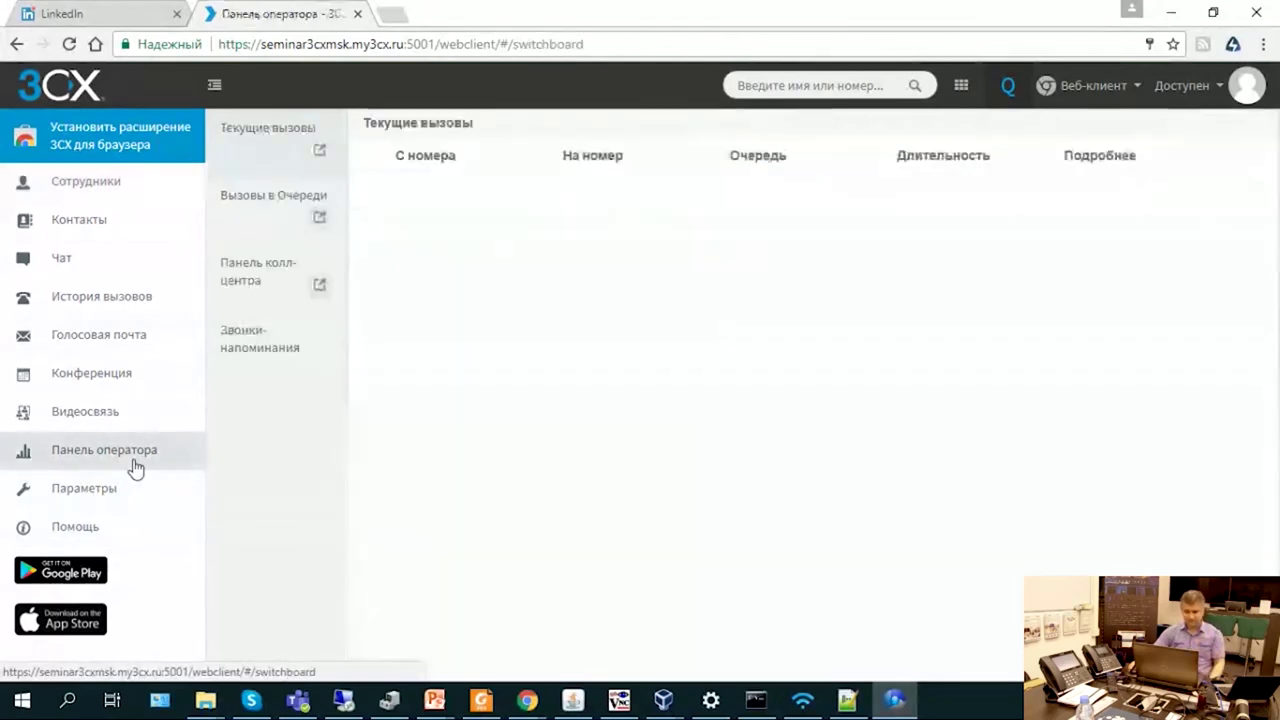
left_click(266, 234)
left_click(266, 290)
Step: Return to the current calls table, view the browser extension install info, and minimize the client
left_click(261, 220)
left_click(265, 135)
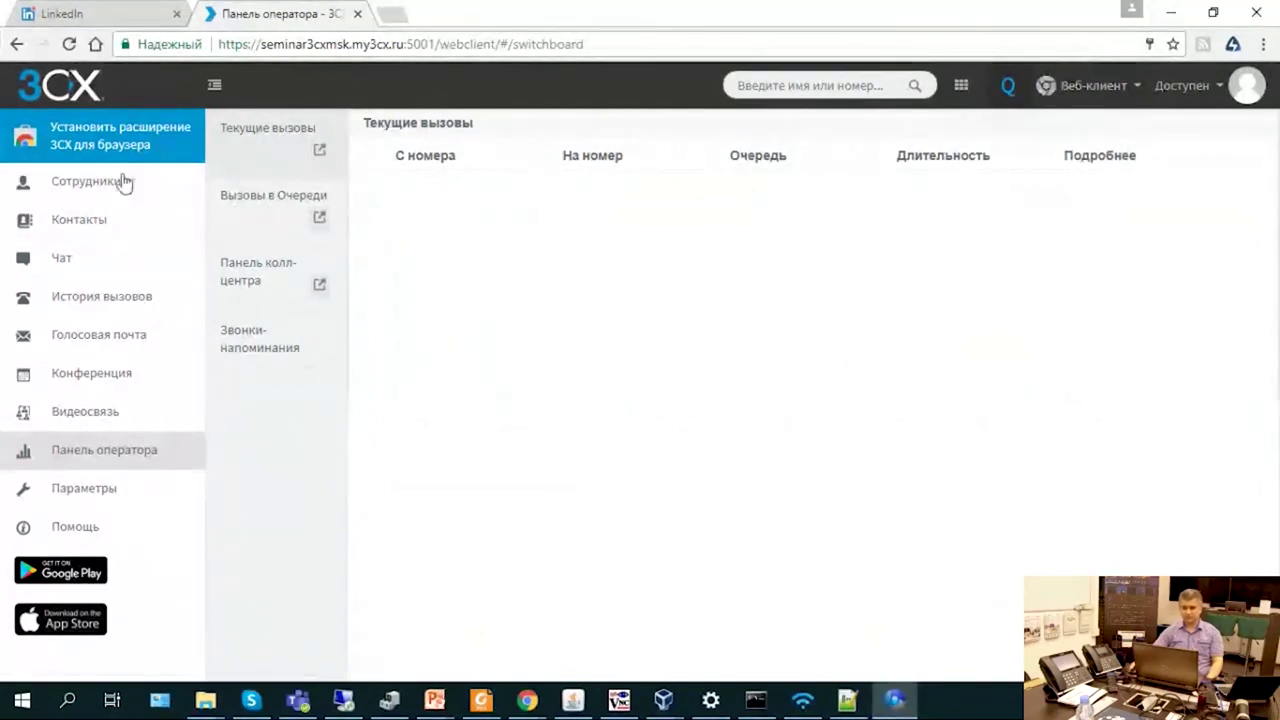
left_click(82, 148)
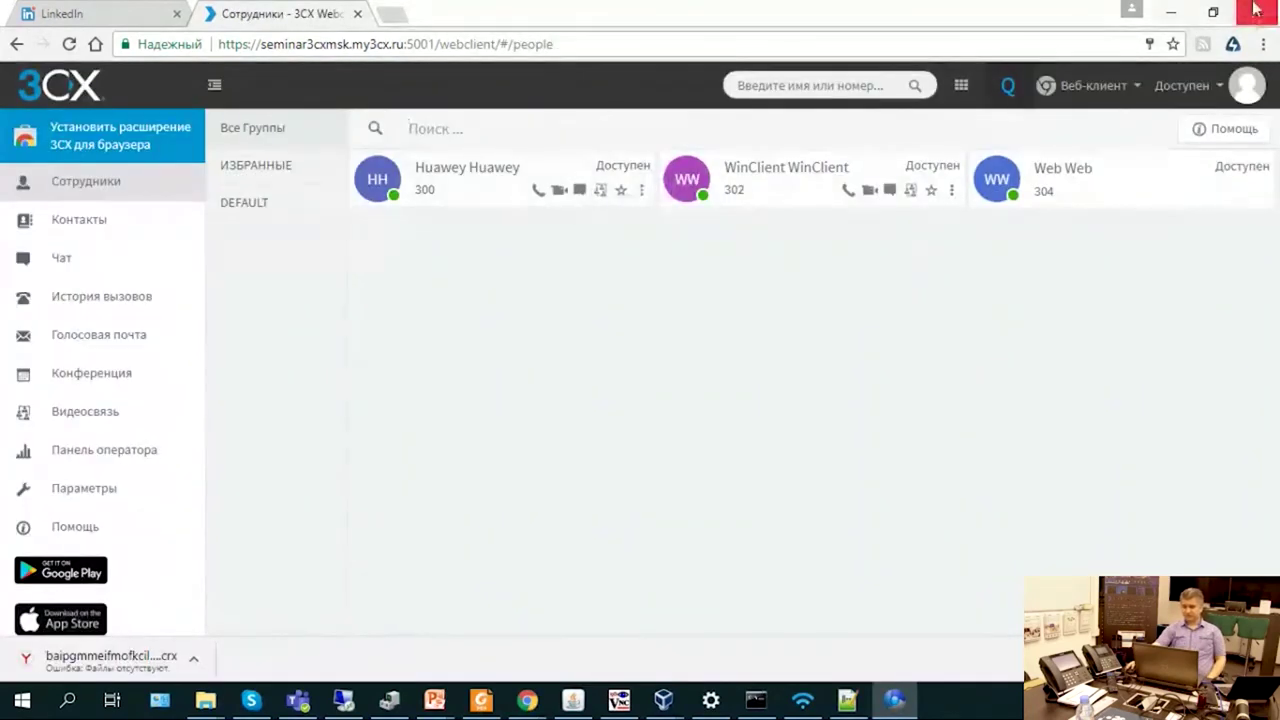
left_click(1170, 12)
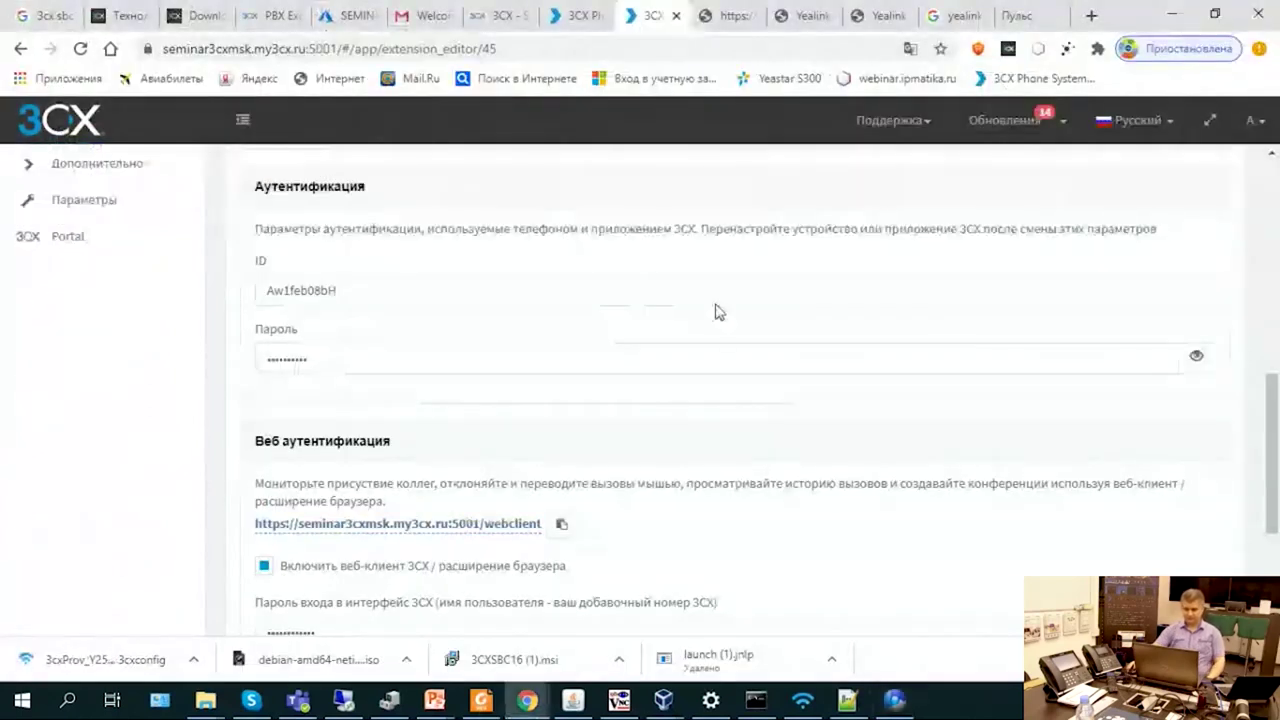
Step: Cycle through the Supermicro and Yealink browser tabs, ending back at the 3CX extension editor
left_click(713, 21)
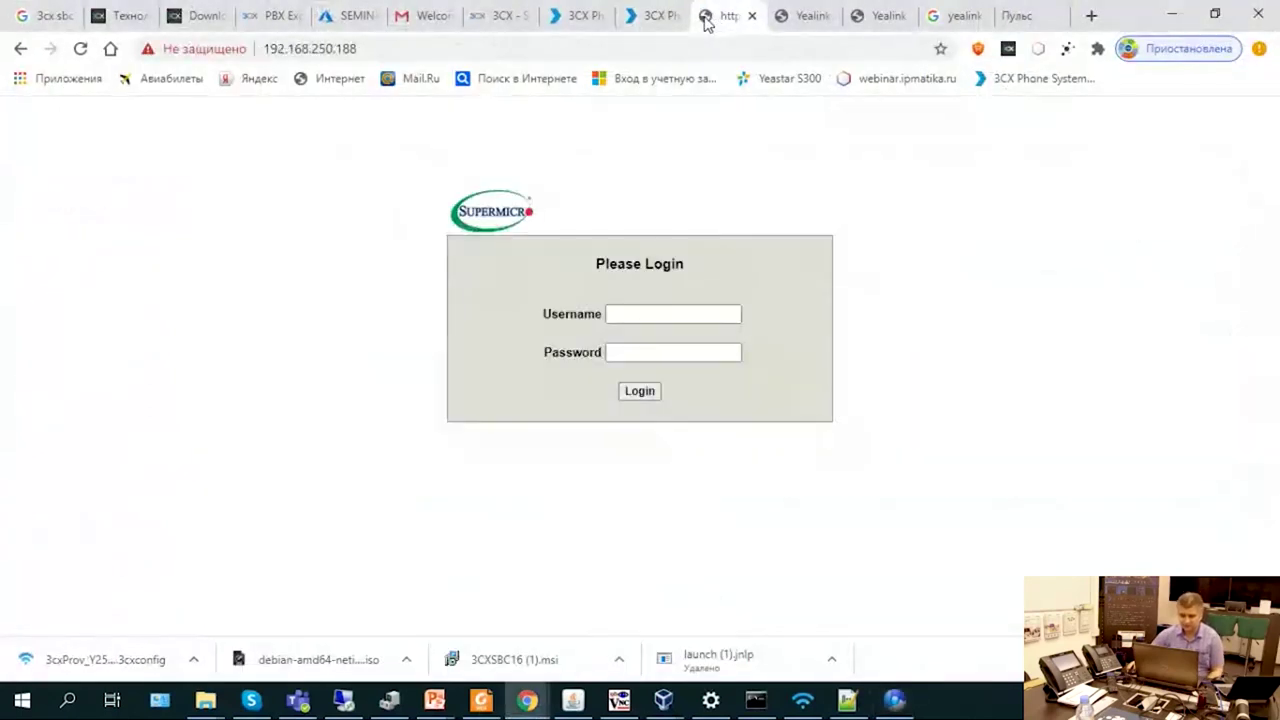
left_click(800, 18)
left_click(878, 18)
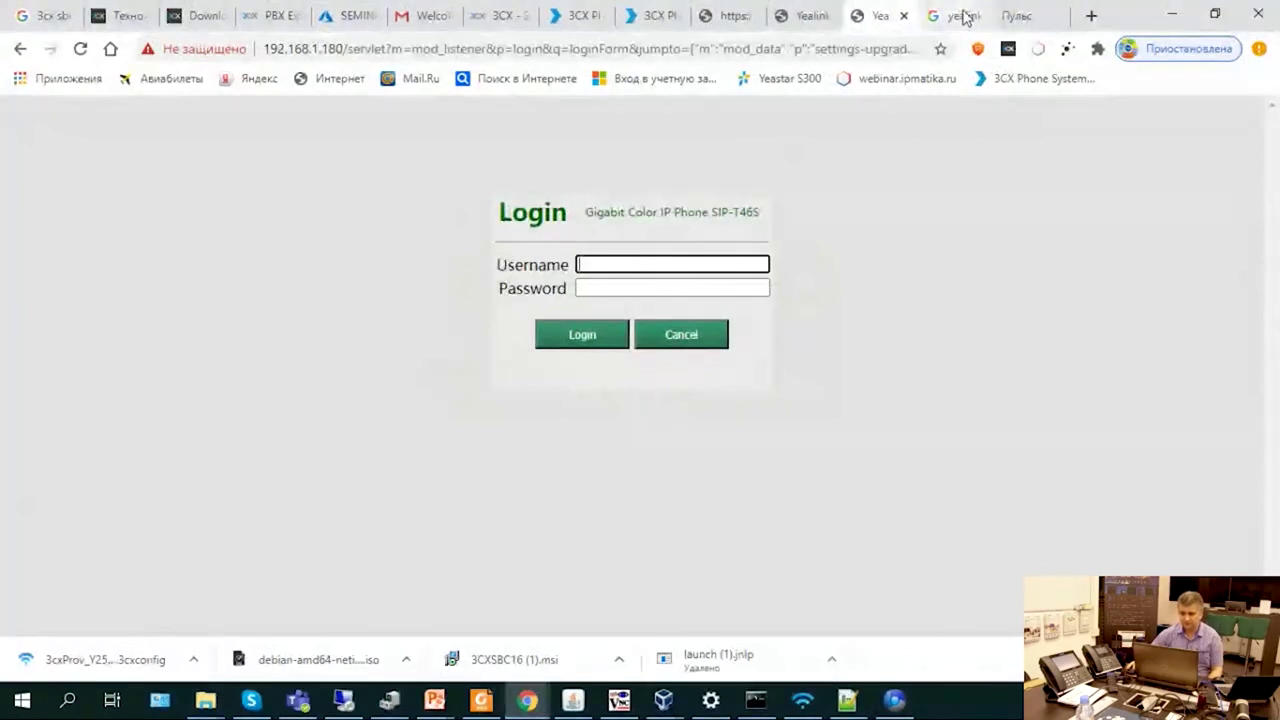
left_click(958, 18)
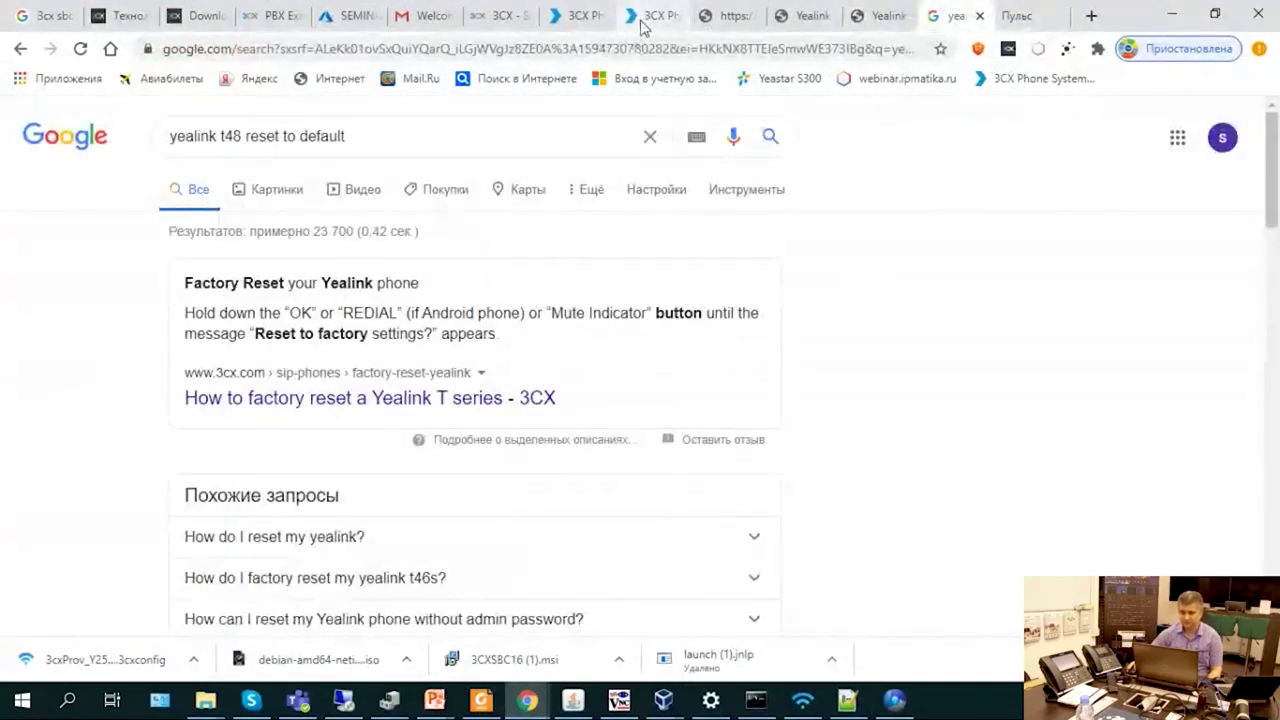
left_click(634, 22)
left_click(728, 22)
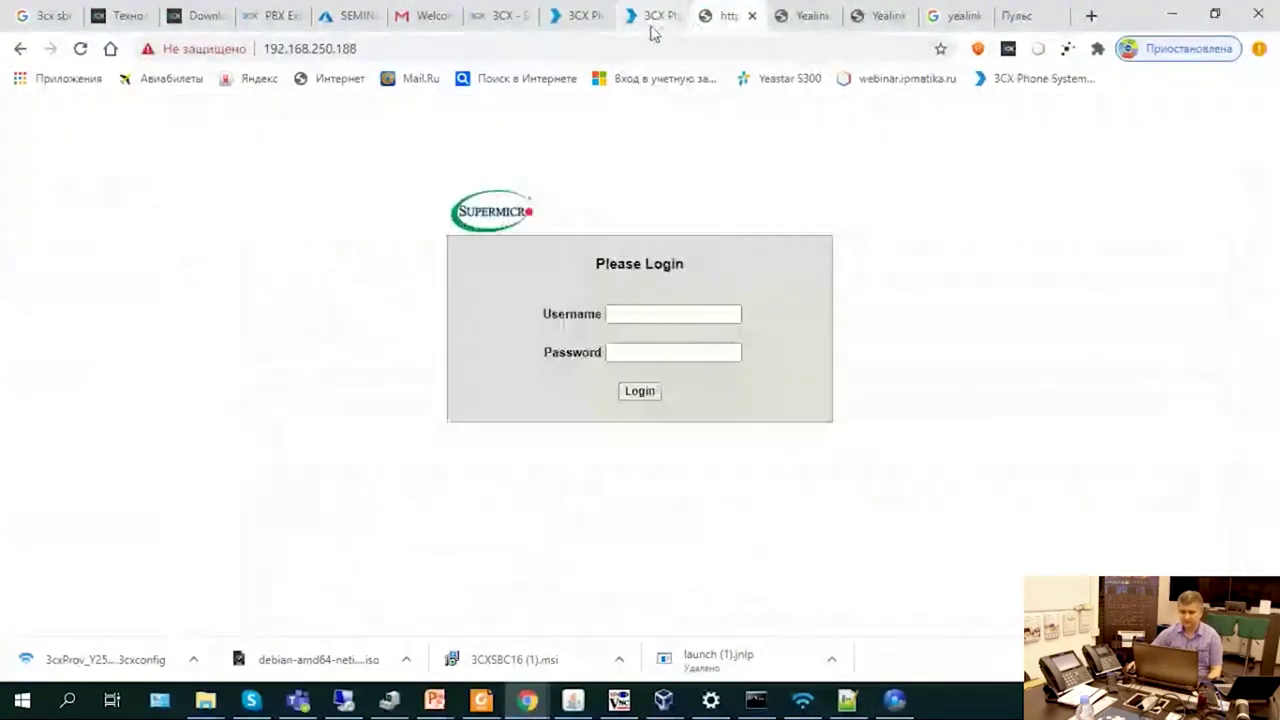
left_click(647, 30)
Step: Show the Телефоны list, including extension 304's WebRTC entry
scroll(329, 209, "up", 10)
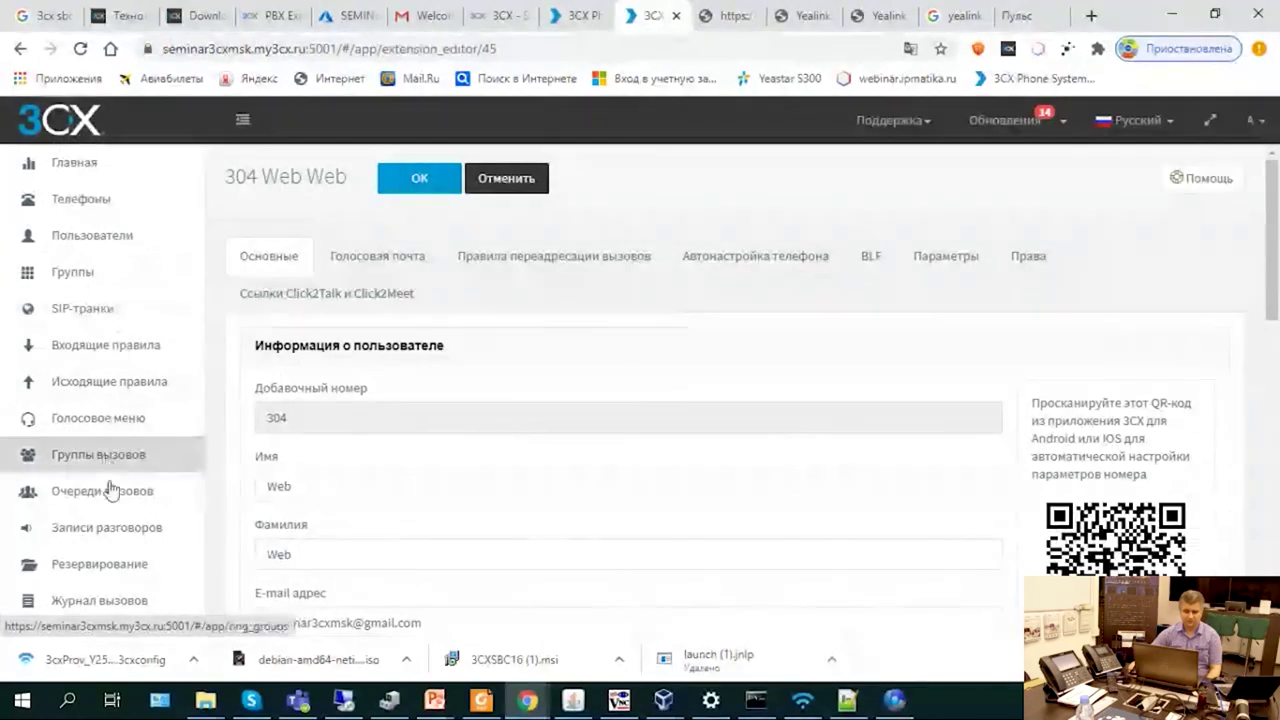
left_click(95, 201)
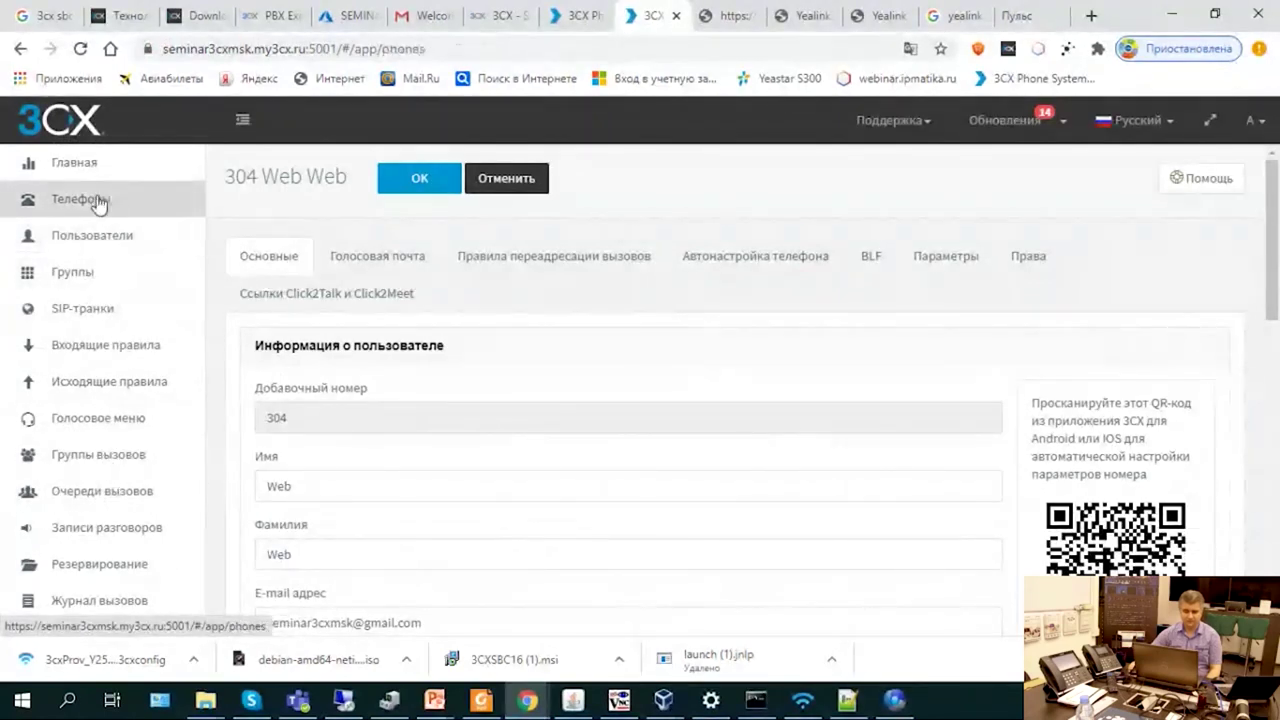
scroll(908, 417, "down", 3)
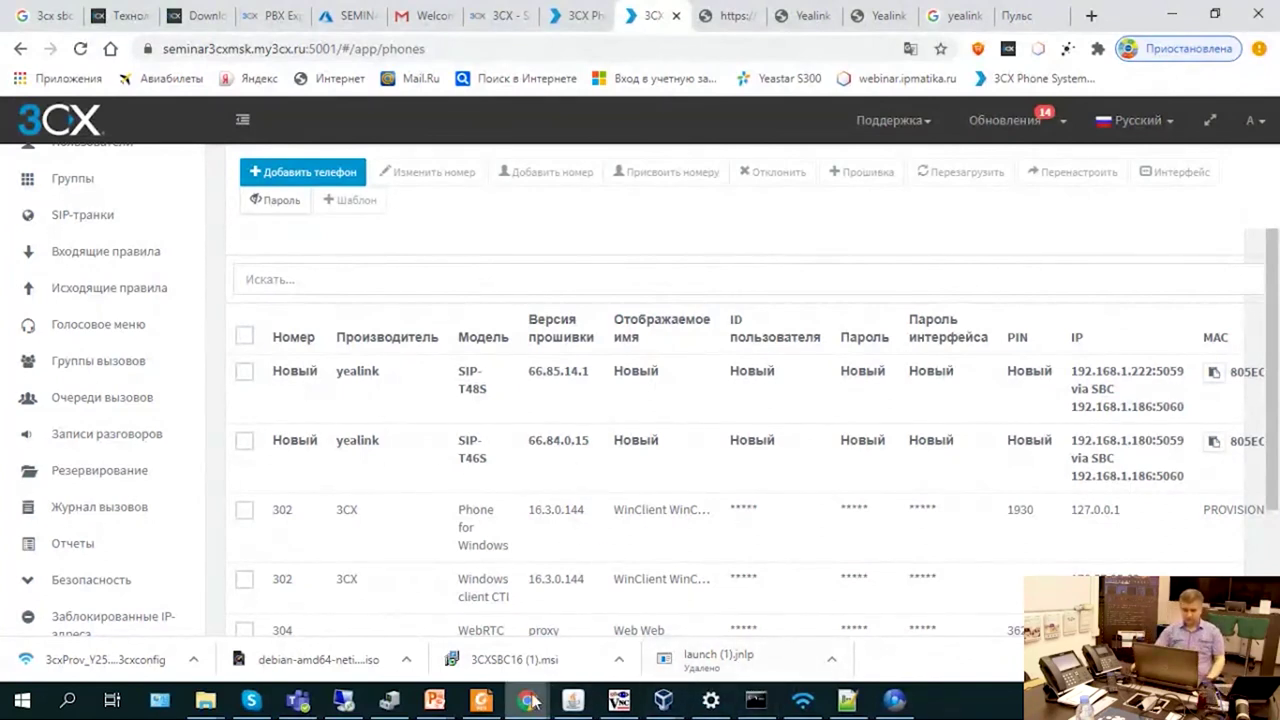
Step: Paste a copy of the Сеть: 192.168.0.0/24 label onto the diagram's title row
mouse_move(434, 700)
left_click(527, 648)
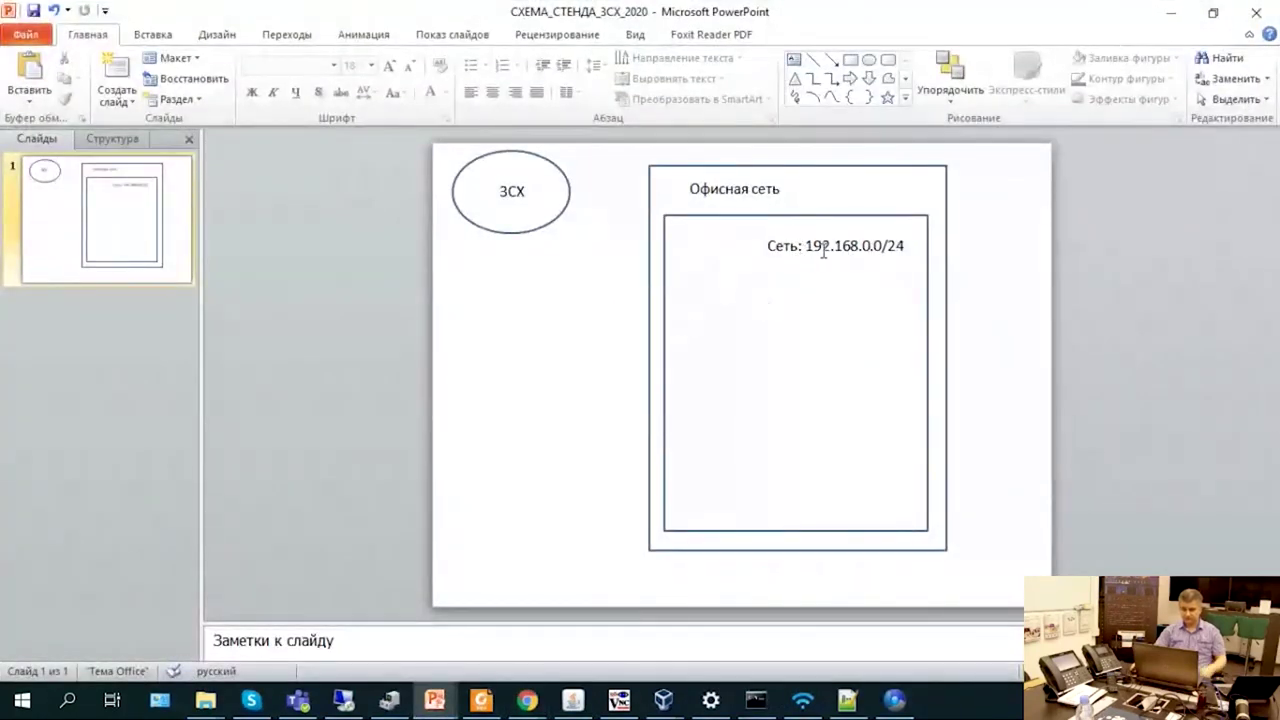
left_click(823, 250)
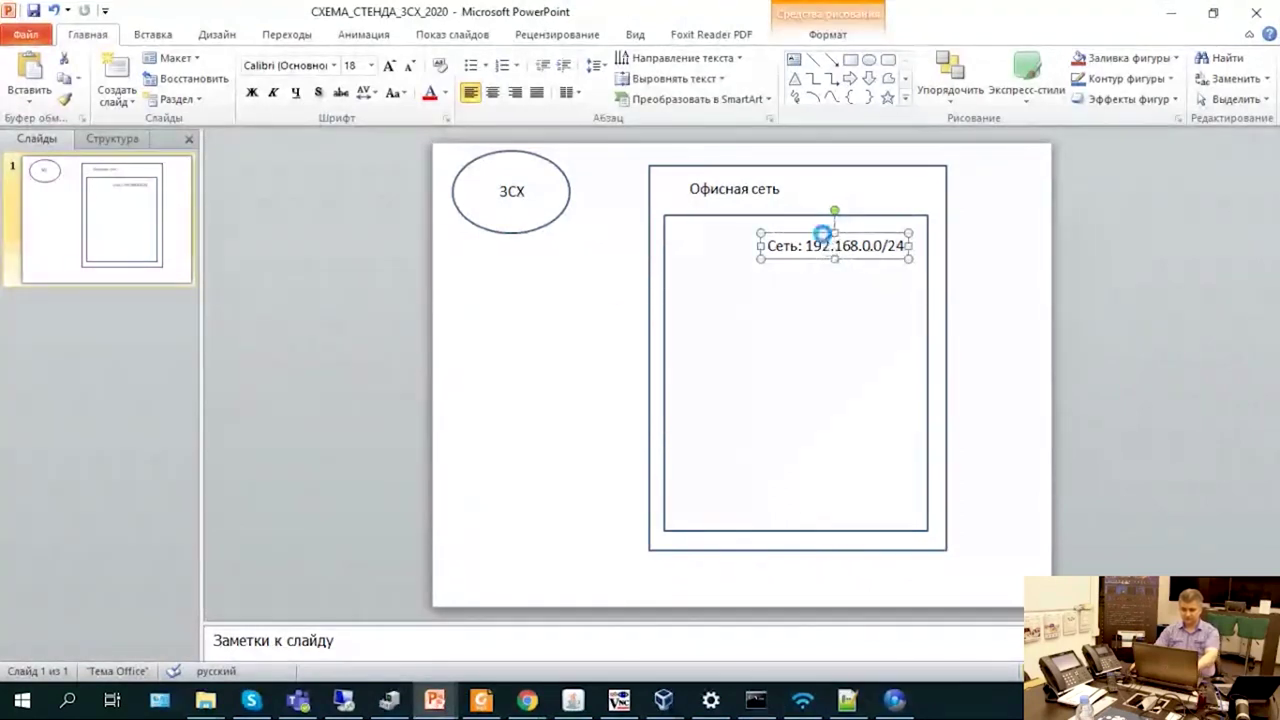
left_click(794, 200)
left_click(765, 192)
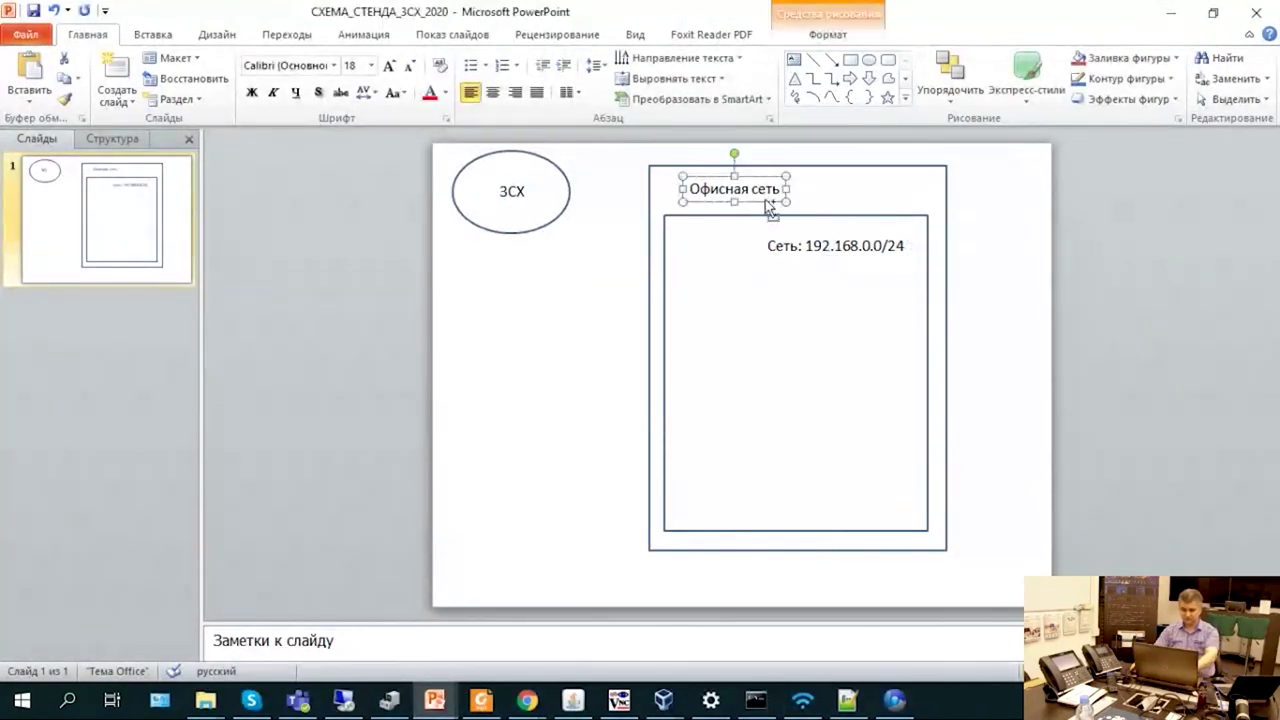
key("ctrl+v")
left_click_drag(818, 252, 806, 187)
Step: Delete the Офисная сеть title, move the copy left, and change it to 192.168.17.0/24
left_click(715, 197)
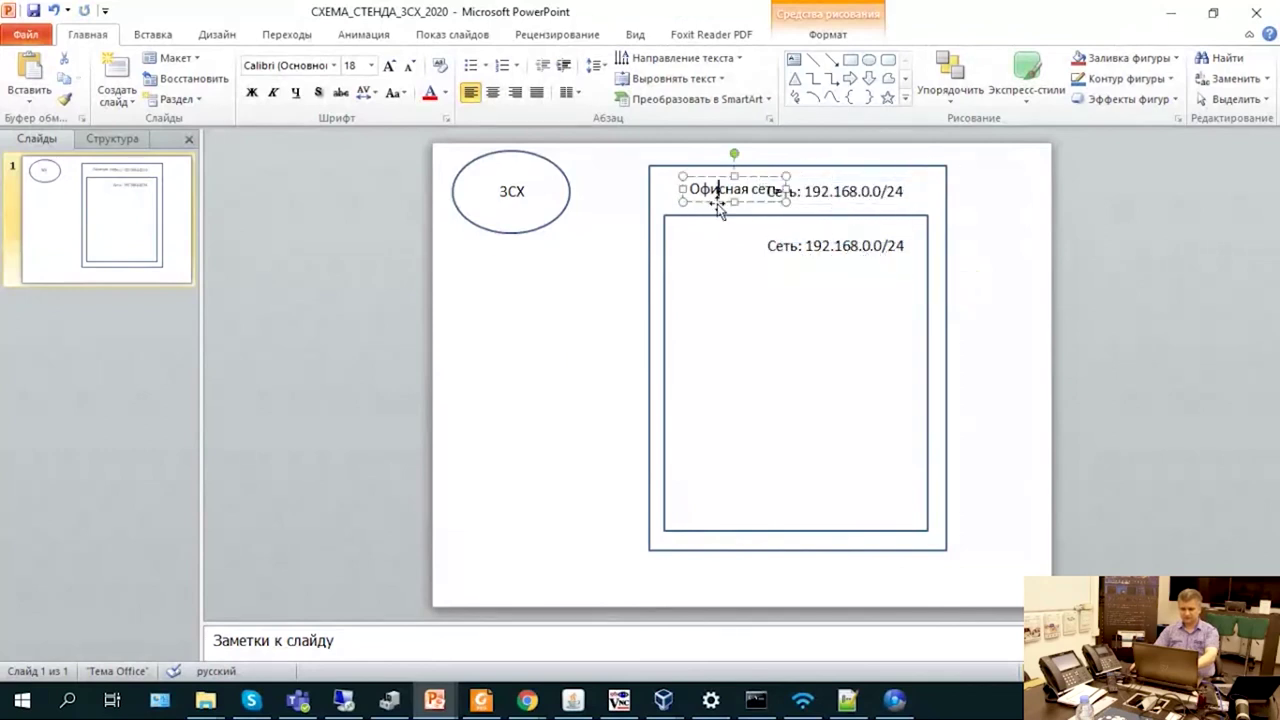
key("Delete")
left_click(797, 199)
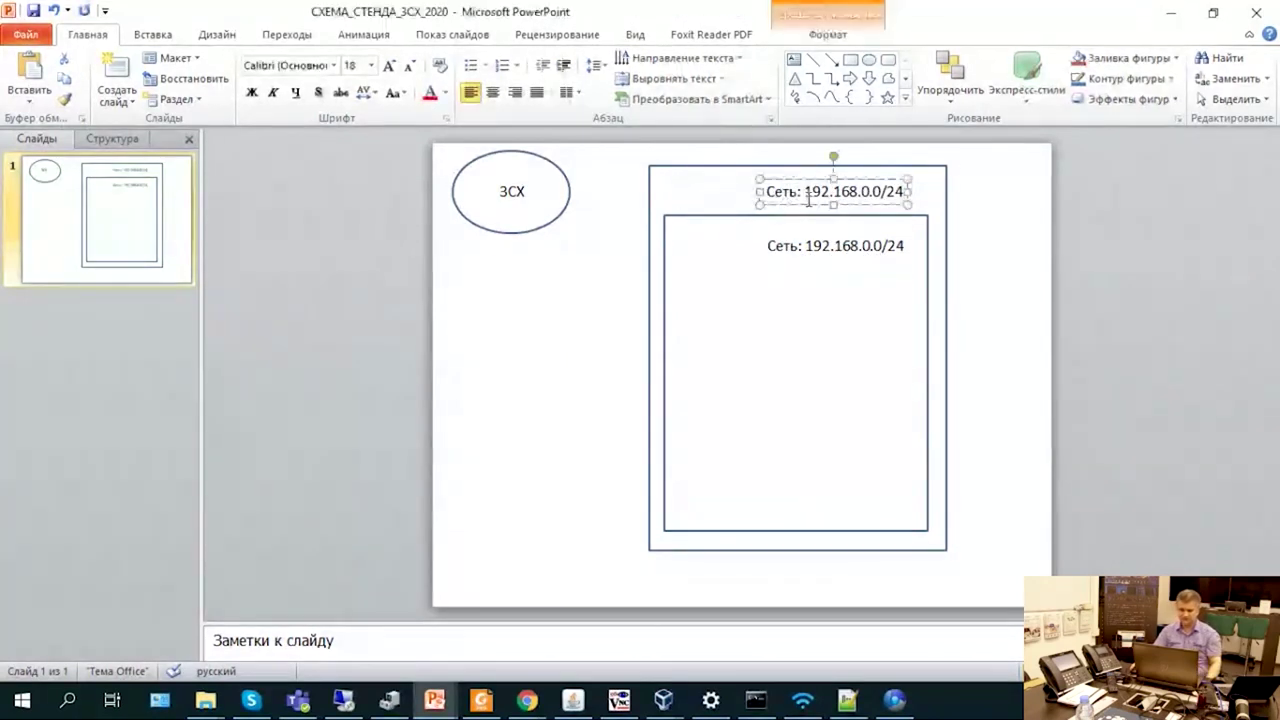
left_click_drag(808, 204, 713, 197)
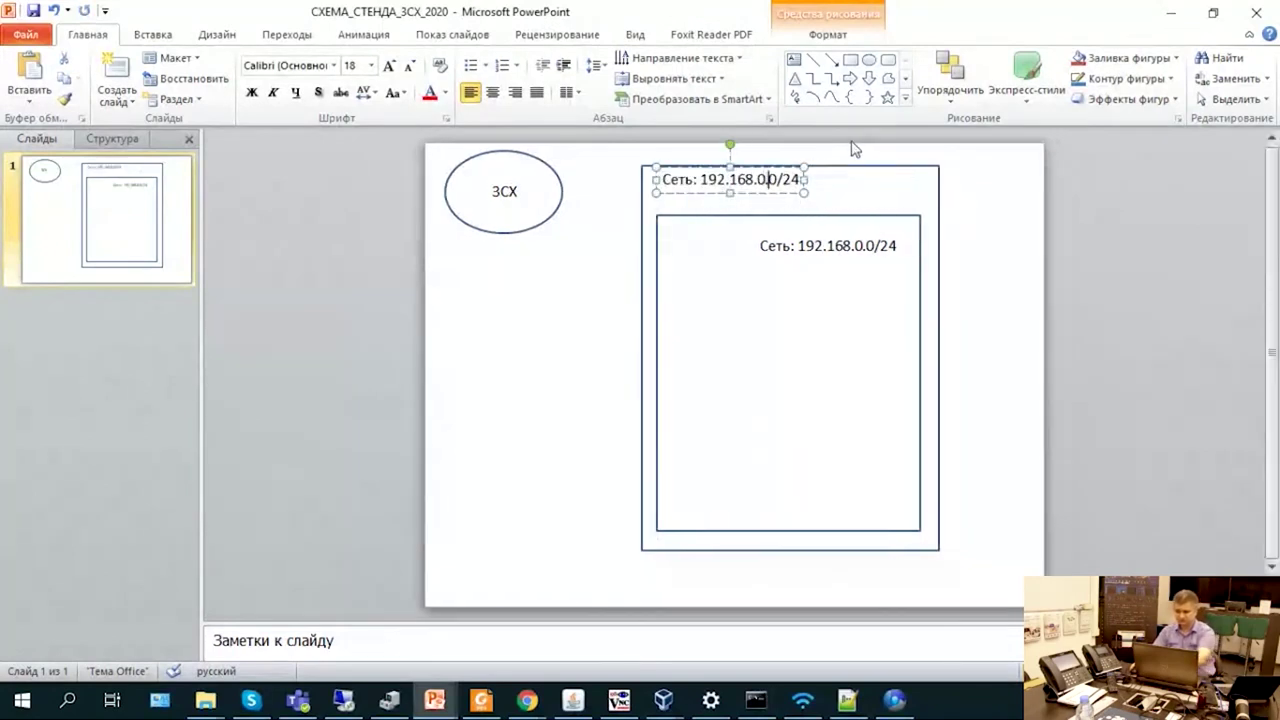
key("BackSpace")
type("17")
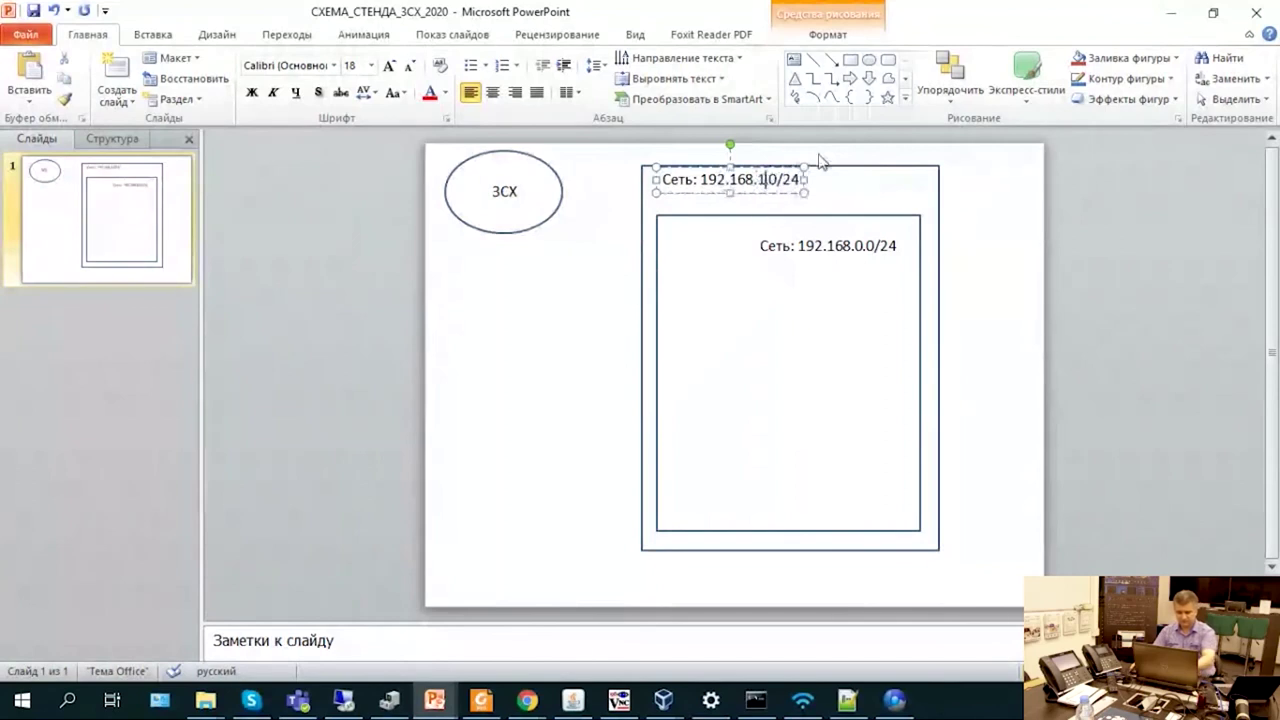
left_click(787, 195)
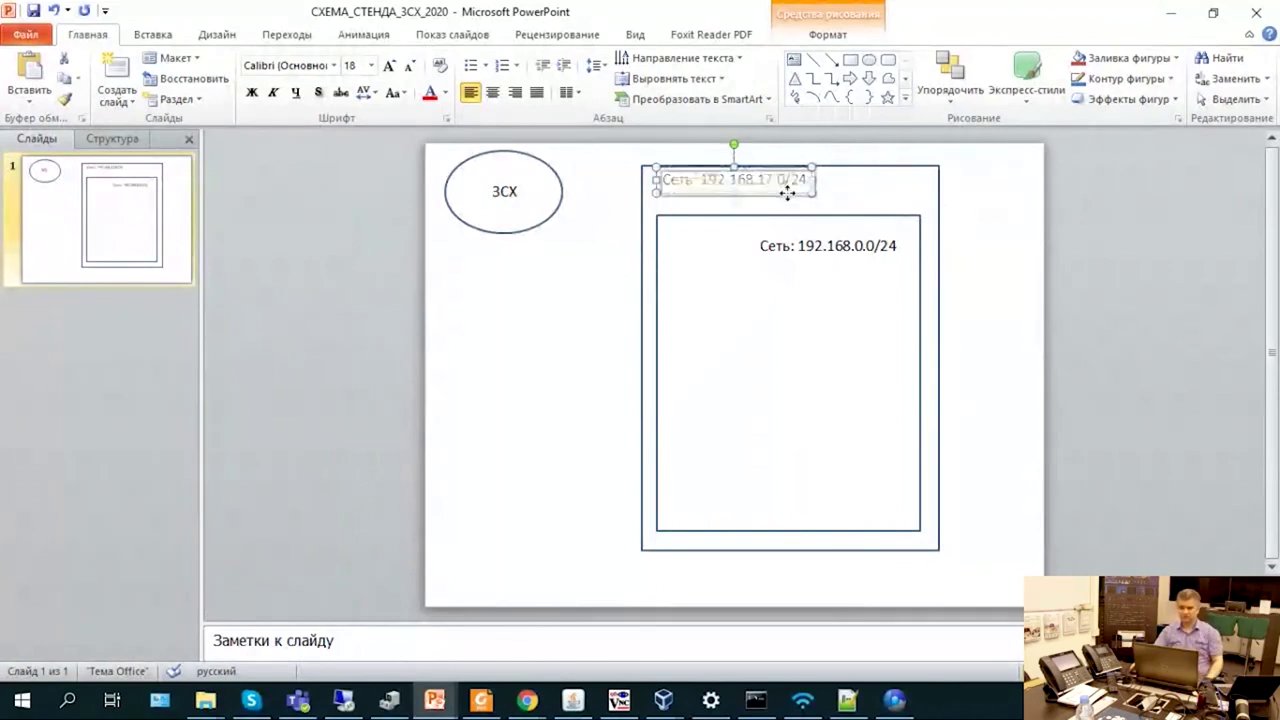
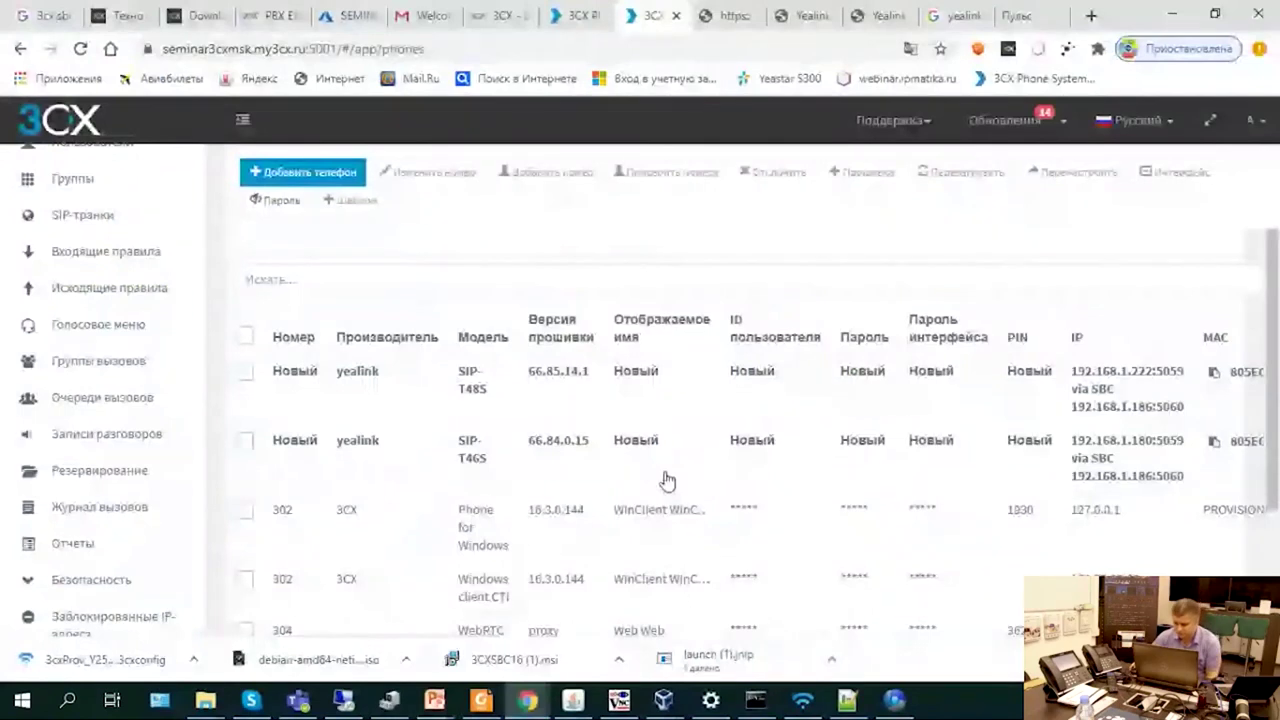
Step: Delete the Yealink T48S from extension 301's Автонастройка телефона tab and save the extension
scroll(771, 331, "up", 4)
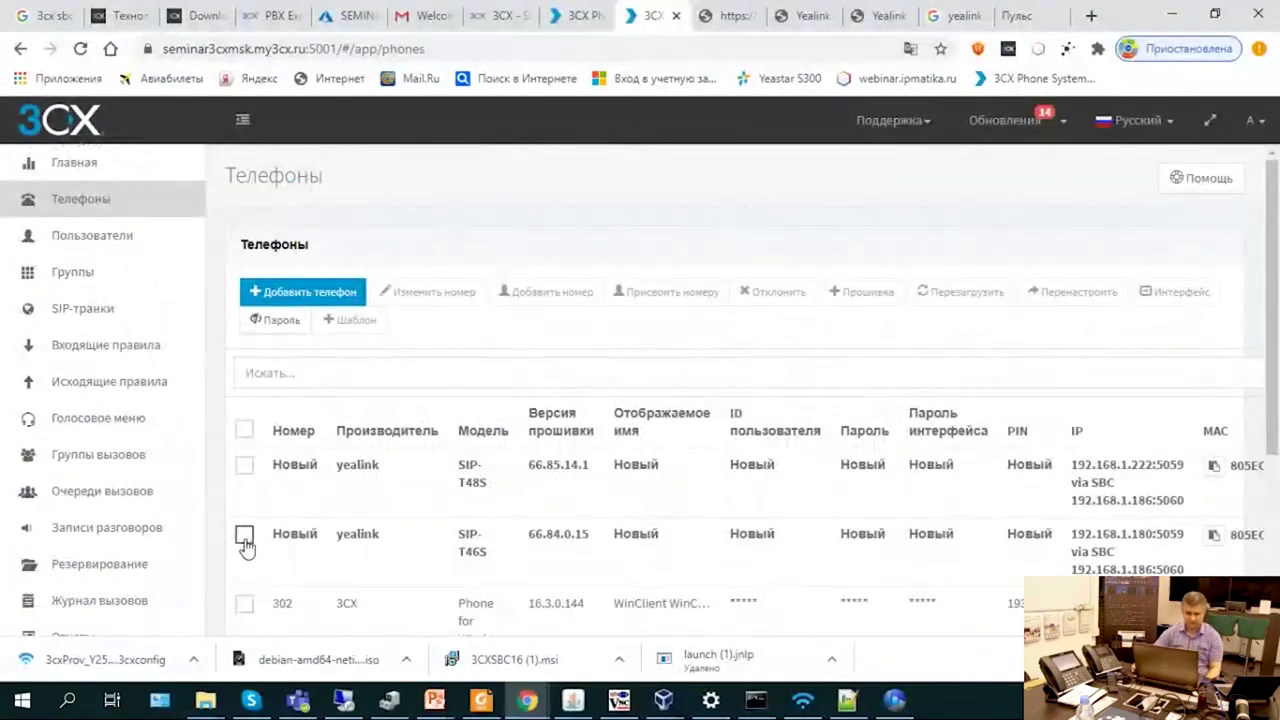
left_click(95, 240)
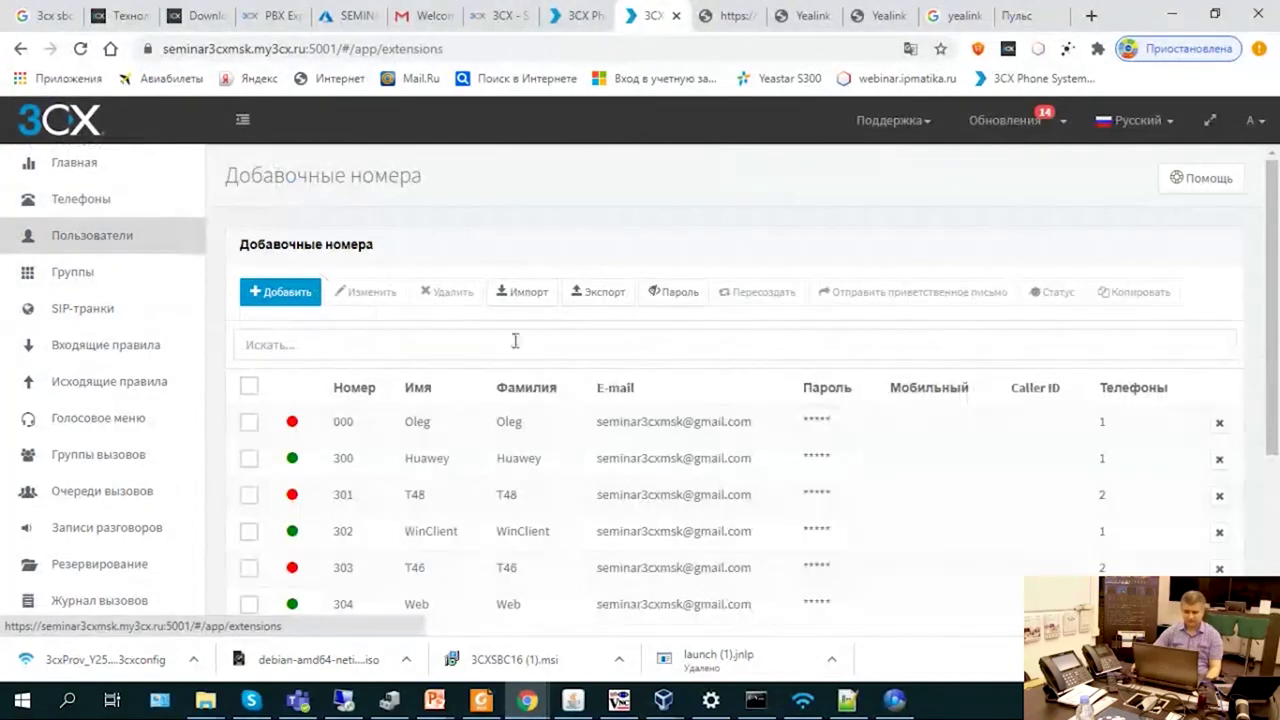
scroll(543, 383, "down", 3)
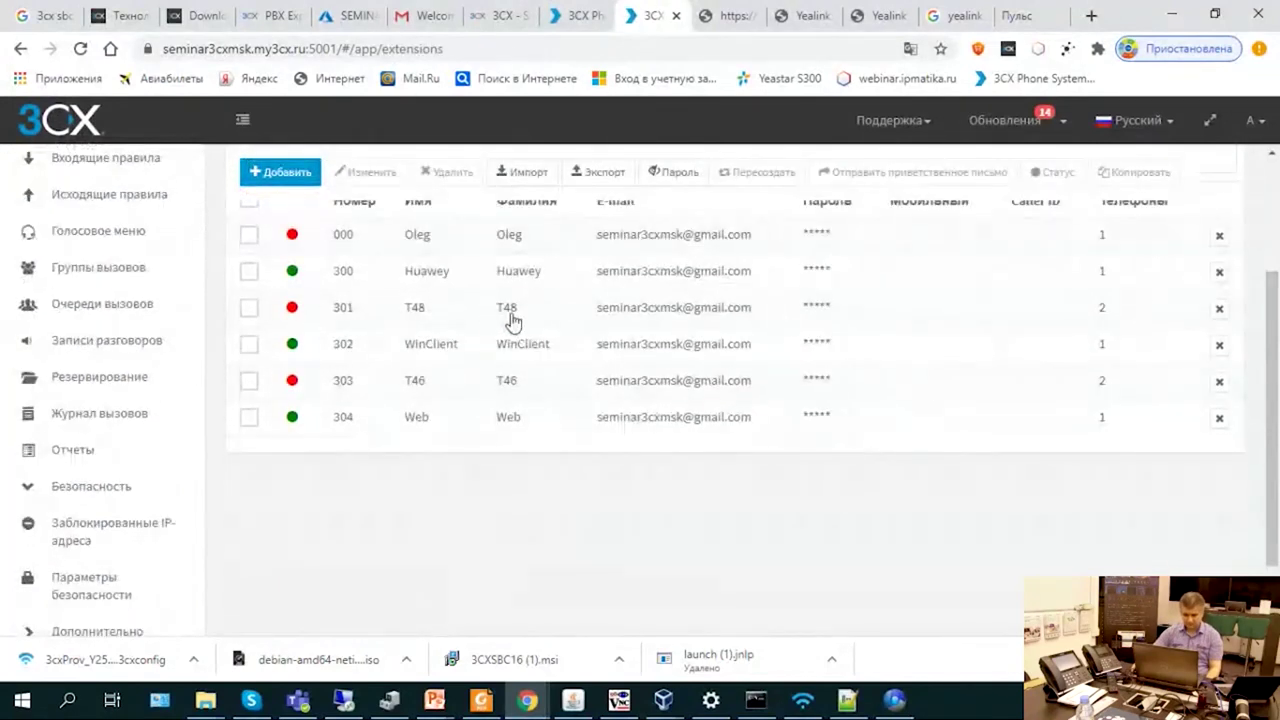
double_click(350, 313)
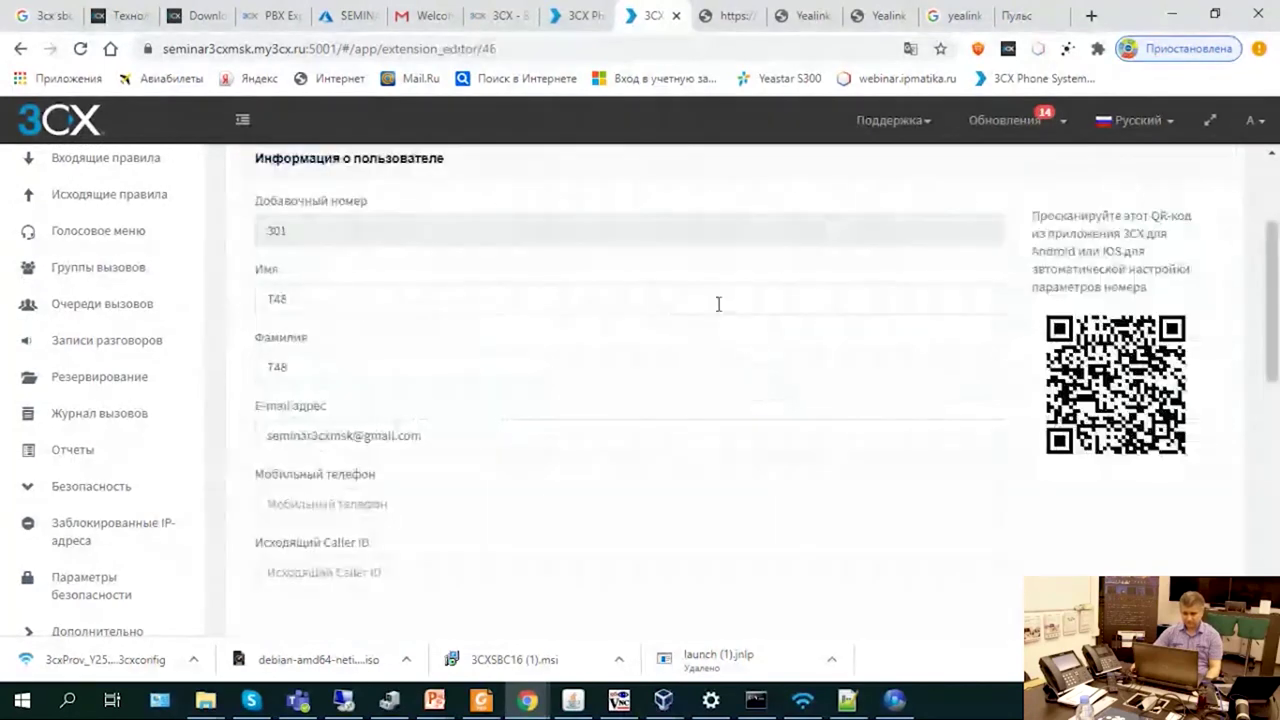
scroll(680, 300, "up", 2)
left_click(735, 278)
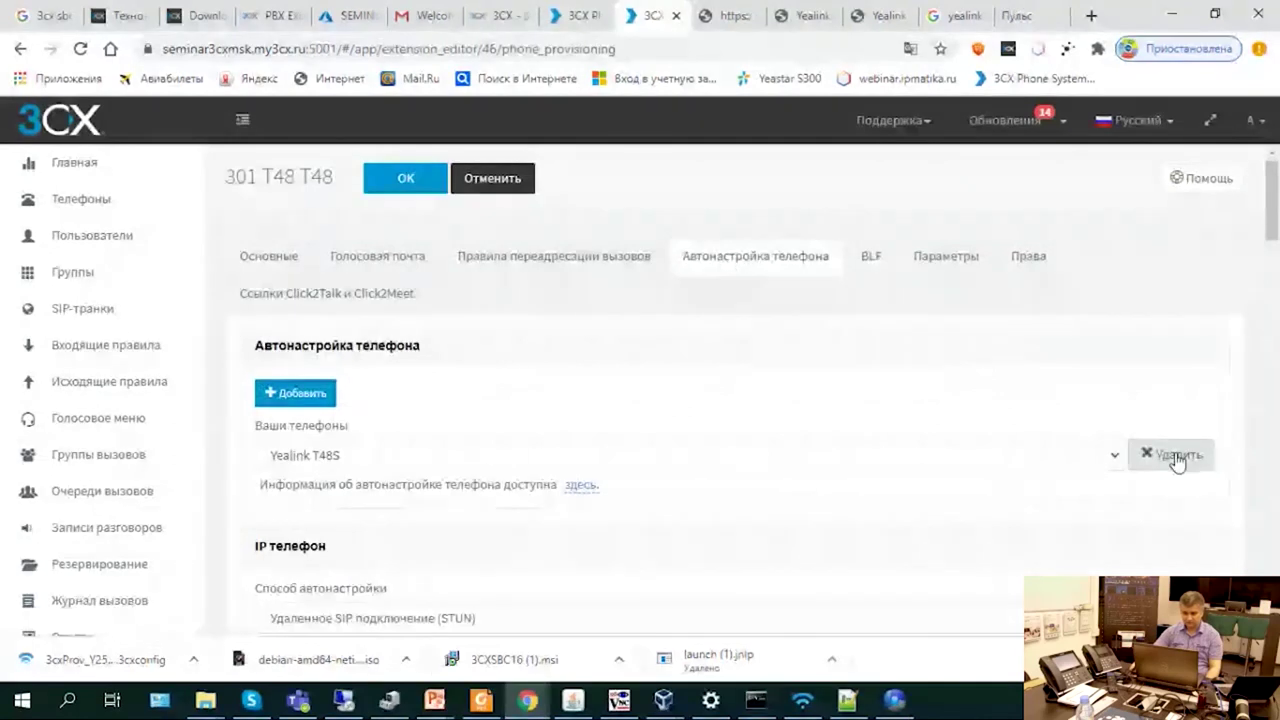
left_click(1176, 455)
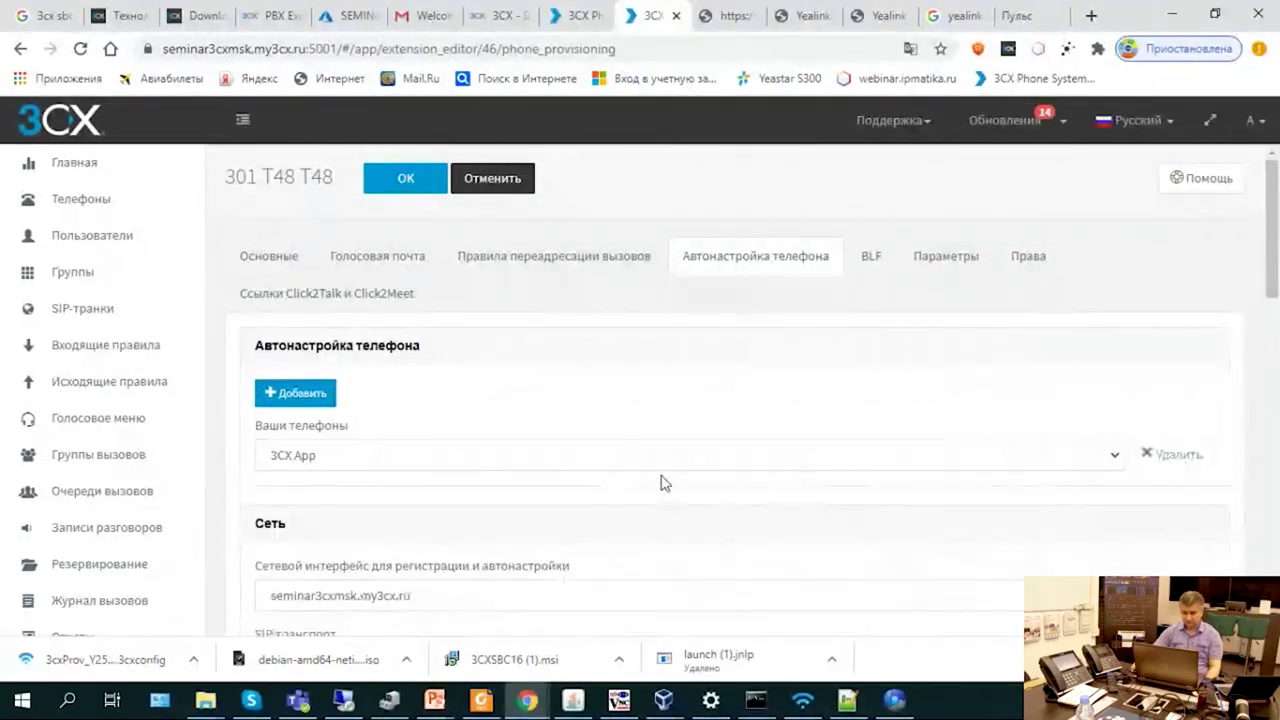
left_click(406, 178)
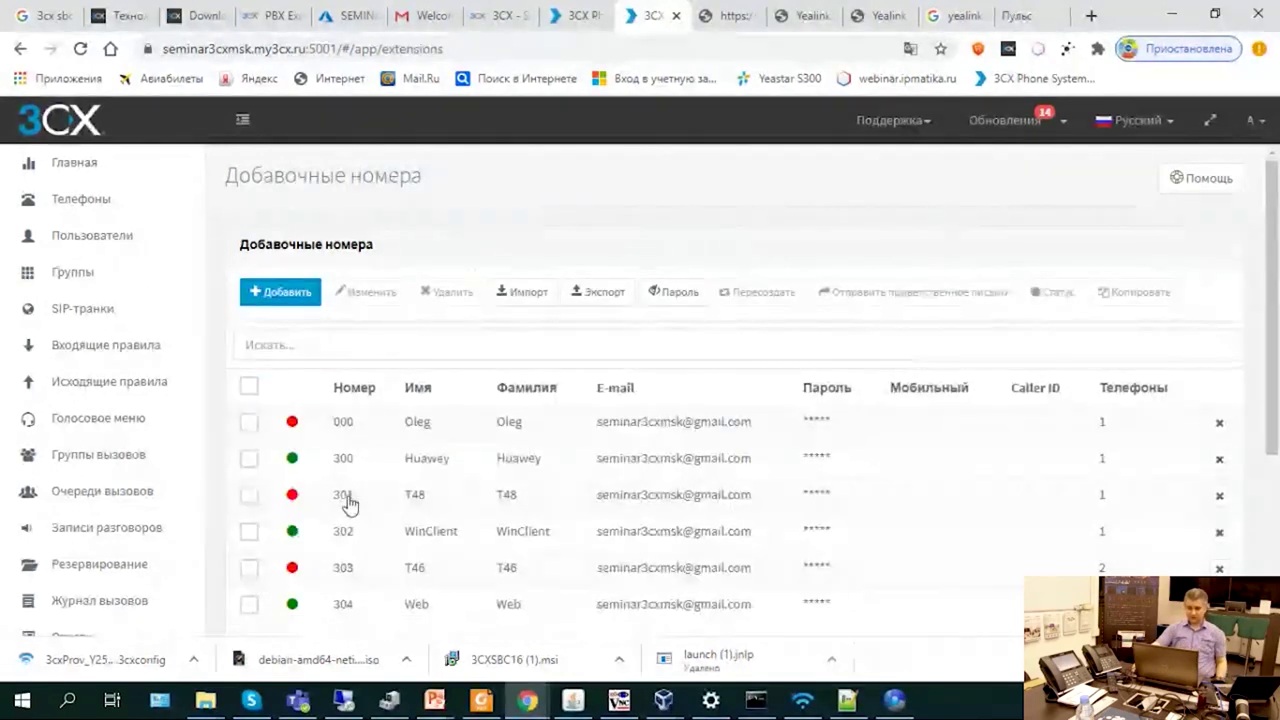
Step: Assign the new Yealink T48S from the Phones list to extension 301 T48 T48 and save
double_click(347, 498)
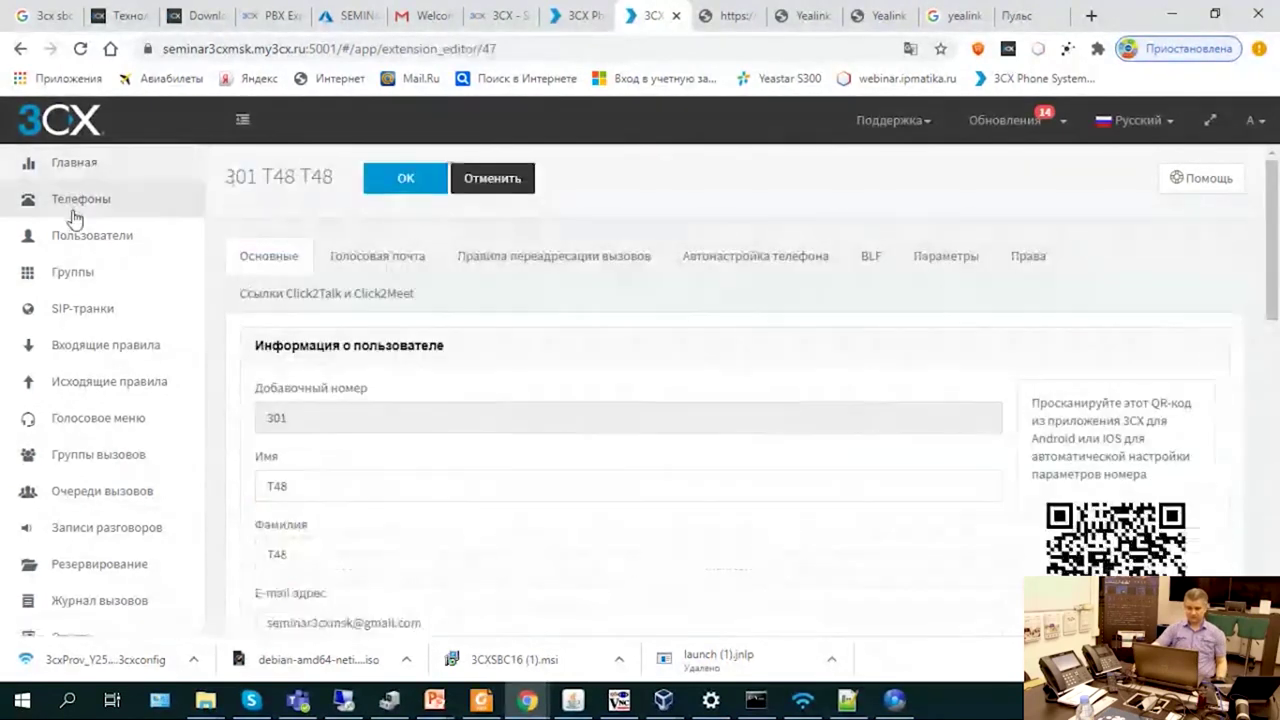
left_click(73, 212)
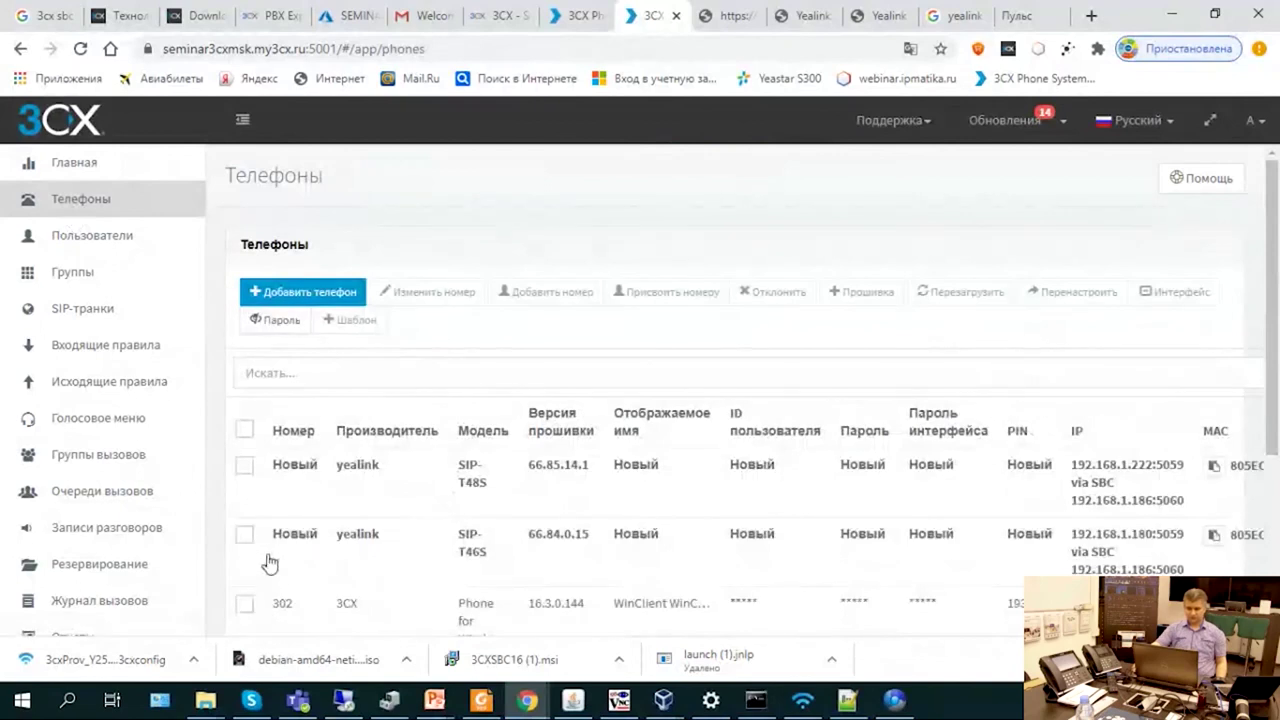
left_click(245, 466)
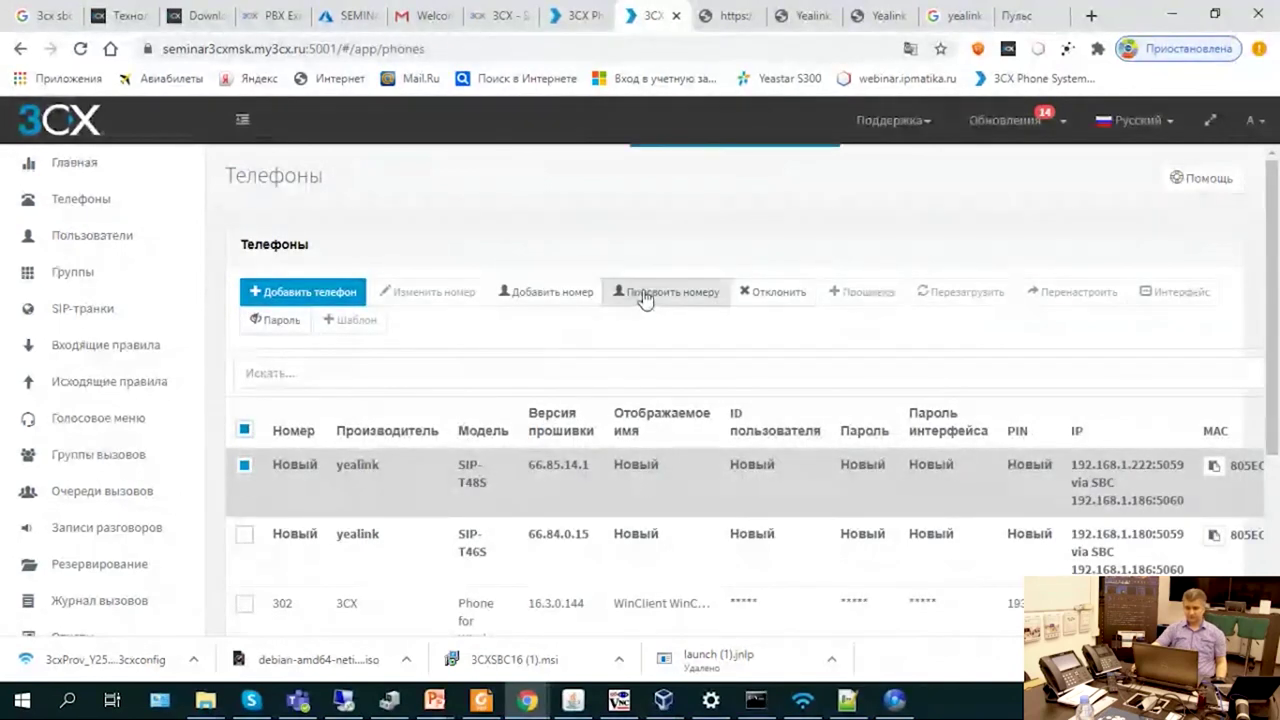
left_click(645, 298)
left_click(467, 236)
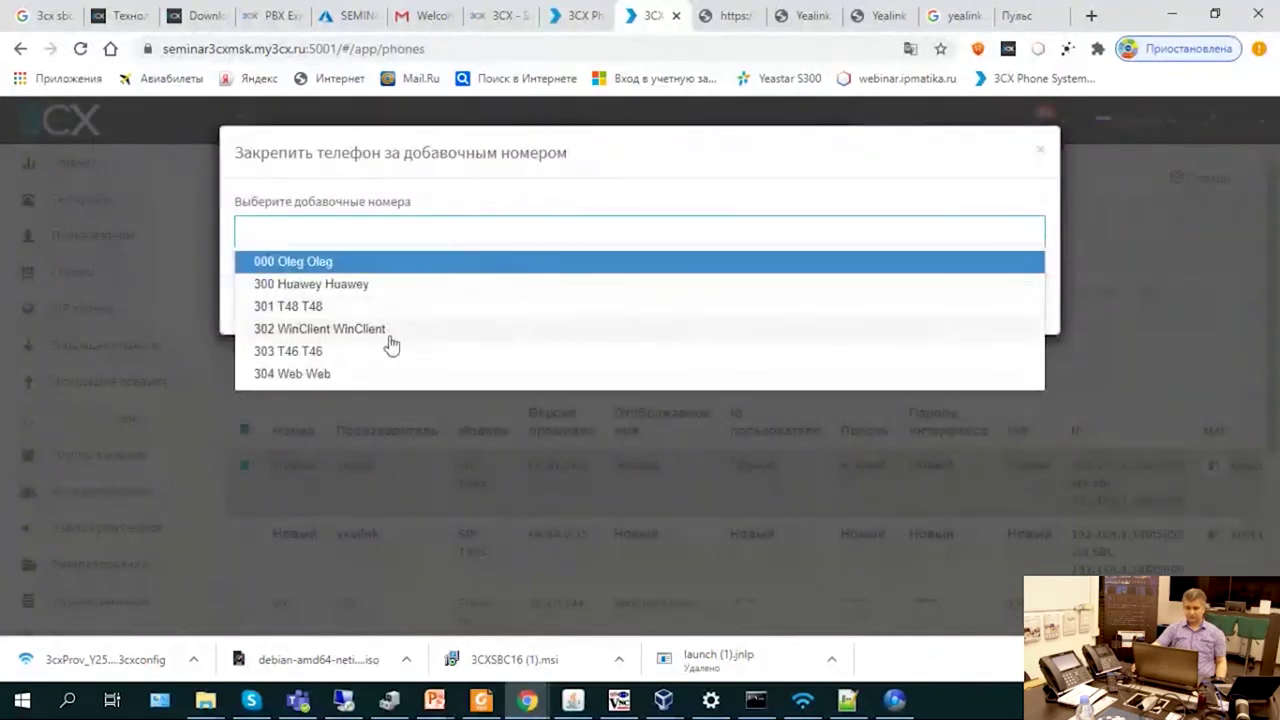
left_click(366, 308)
left_click(936, 306)
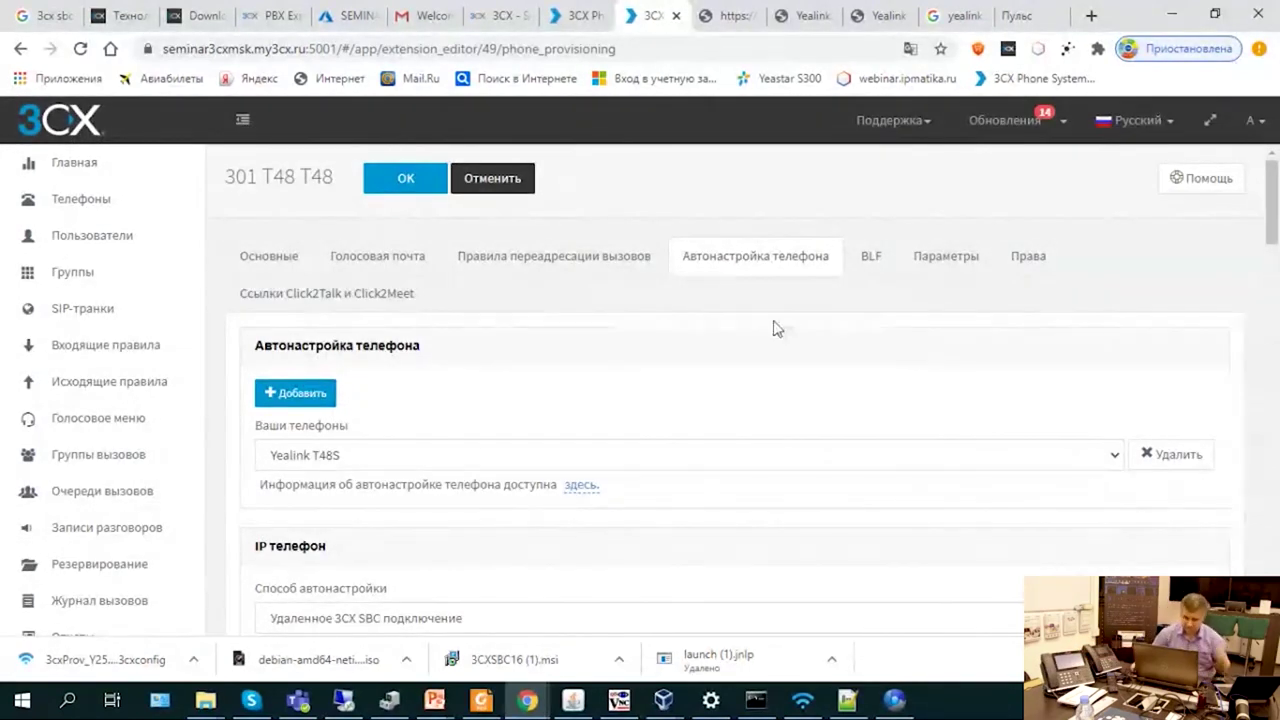
left_click(400, 178)
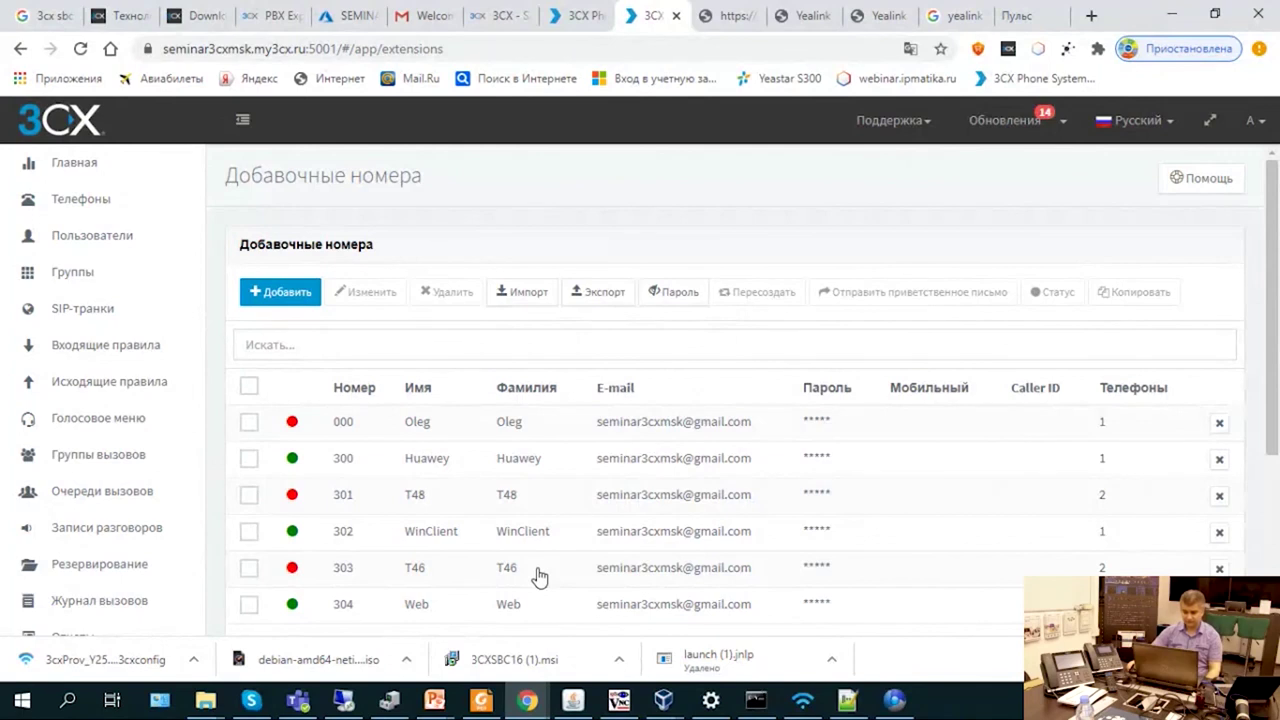
Step: Remove the Yealink T46S from extension 303's phone provisioning
double_click(538, 577)
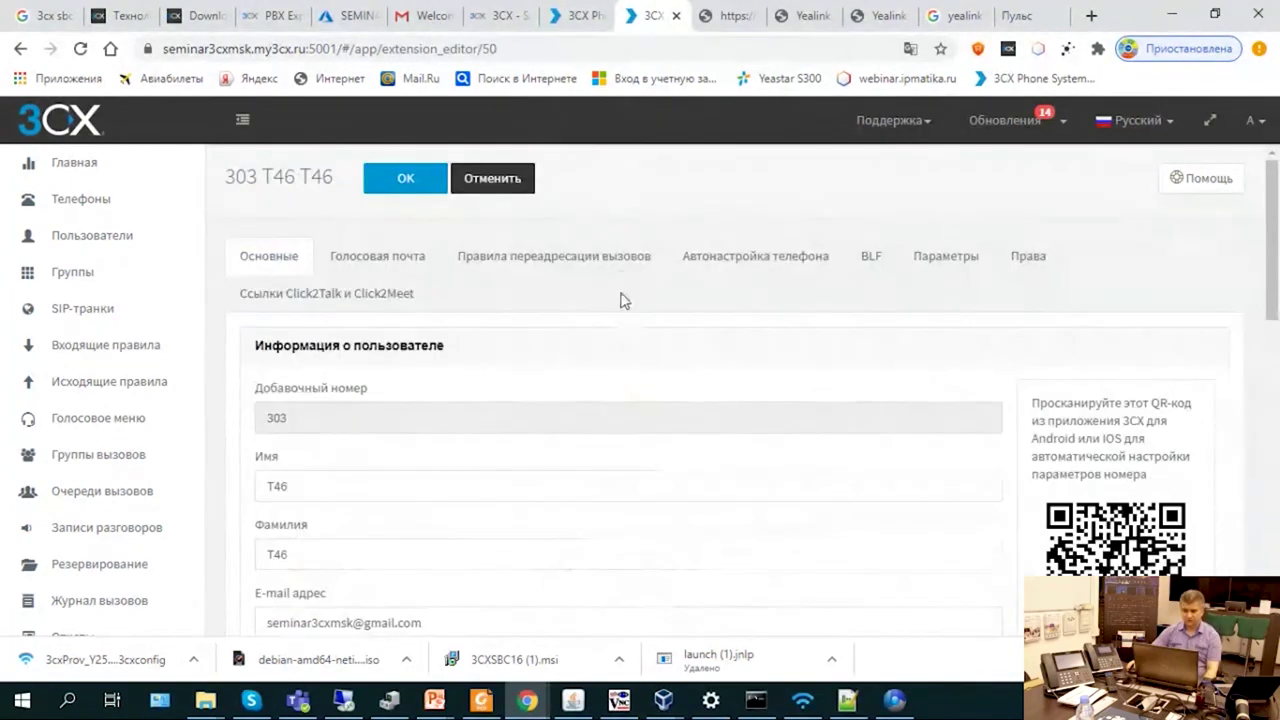
left_click(715, 264)
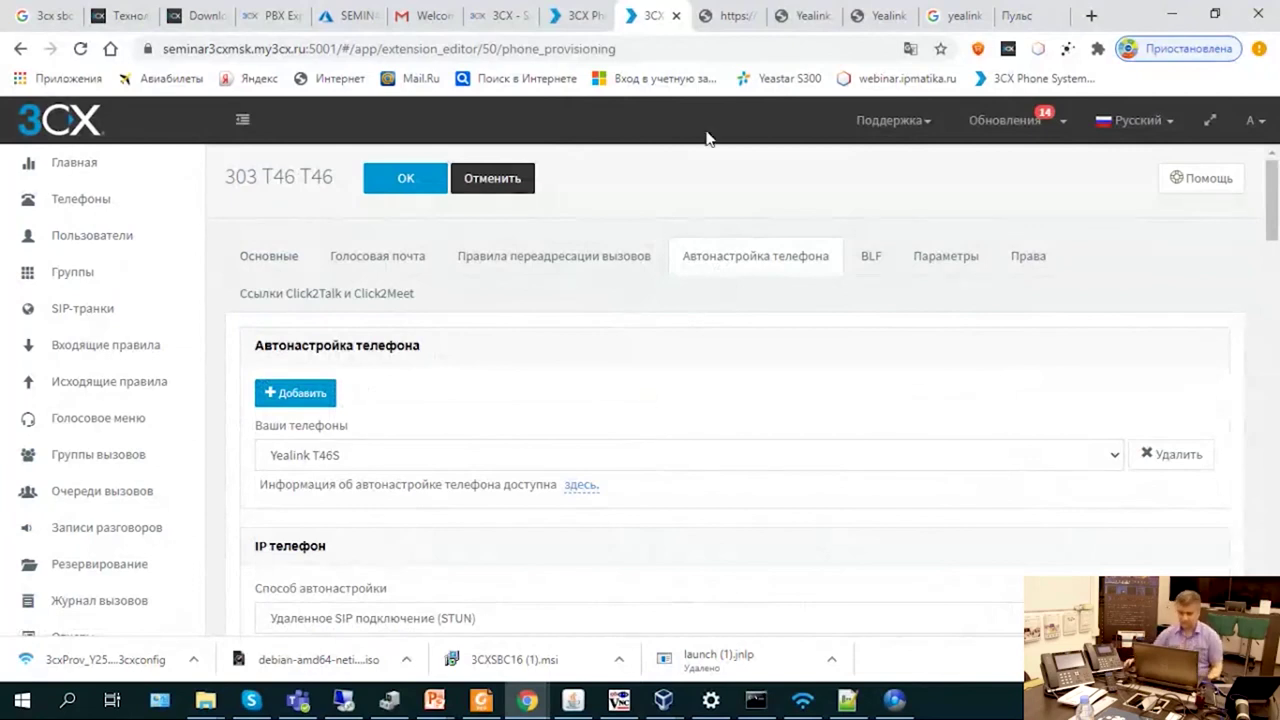
left_click(1172, 457)
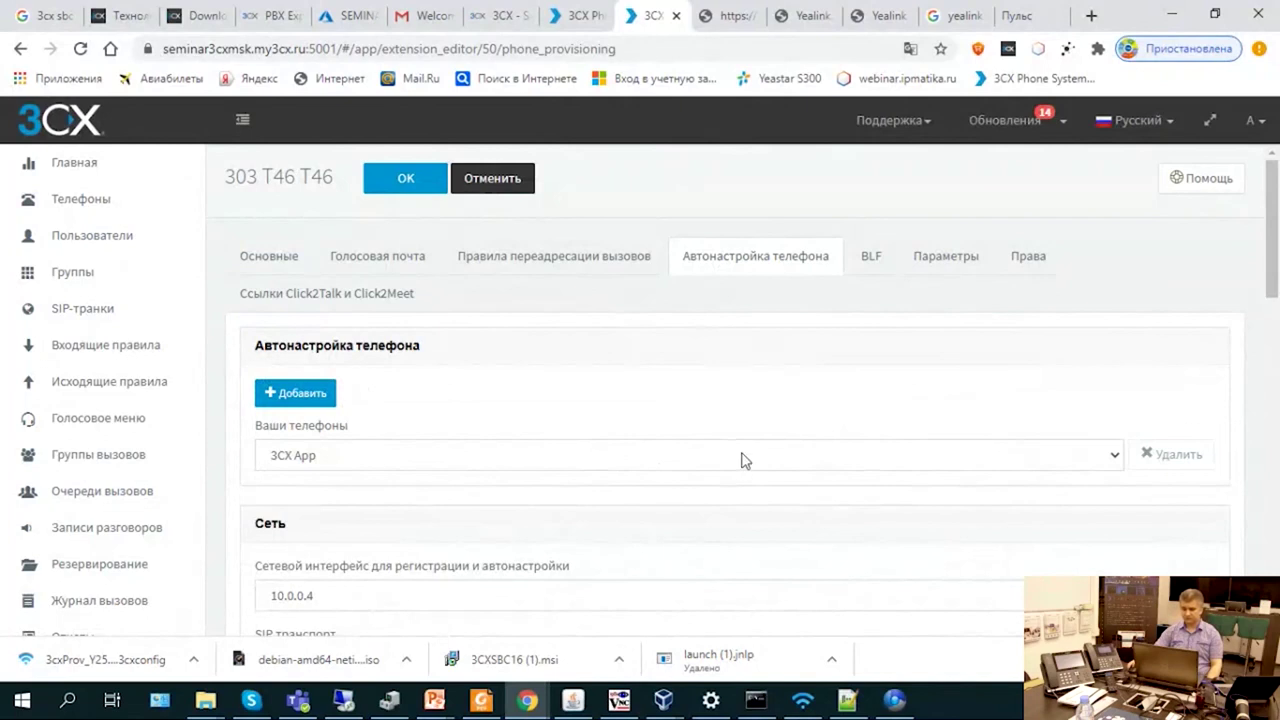
Step: Start adding a new phone to extension 303, then switch to the next browser tab
scroll(800, 474, "down", 1)
scroll(794, 474, "up", 1)
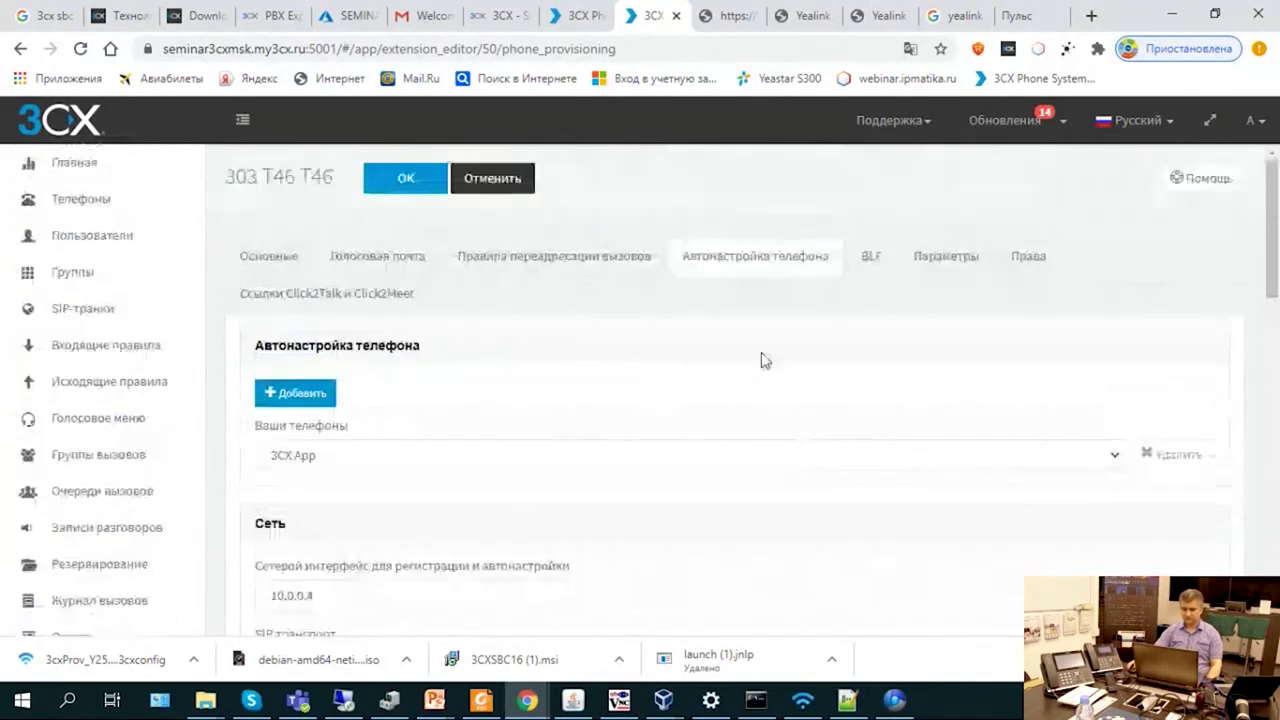
left_click(324, 393)
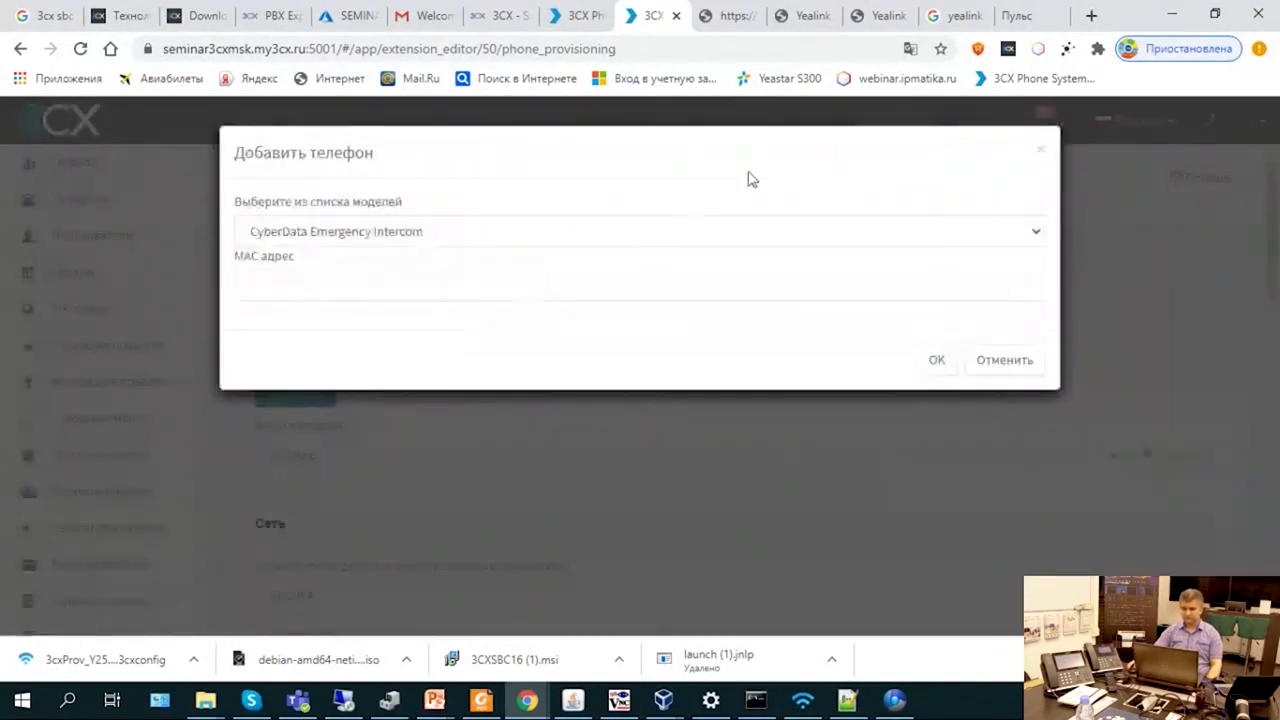
left_click(743, 18)
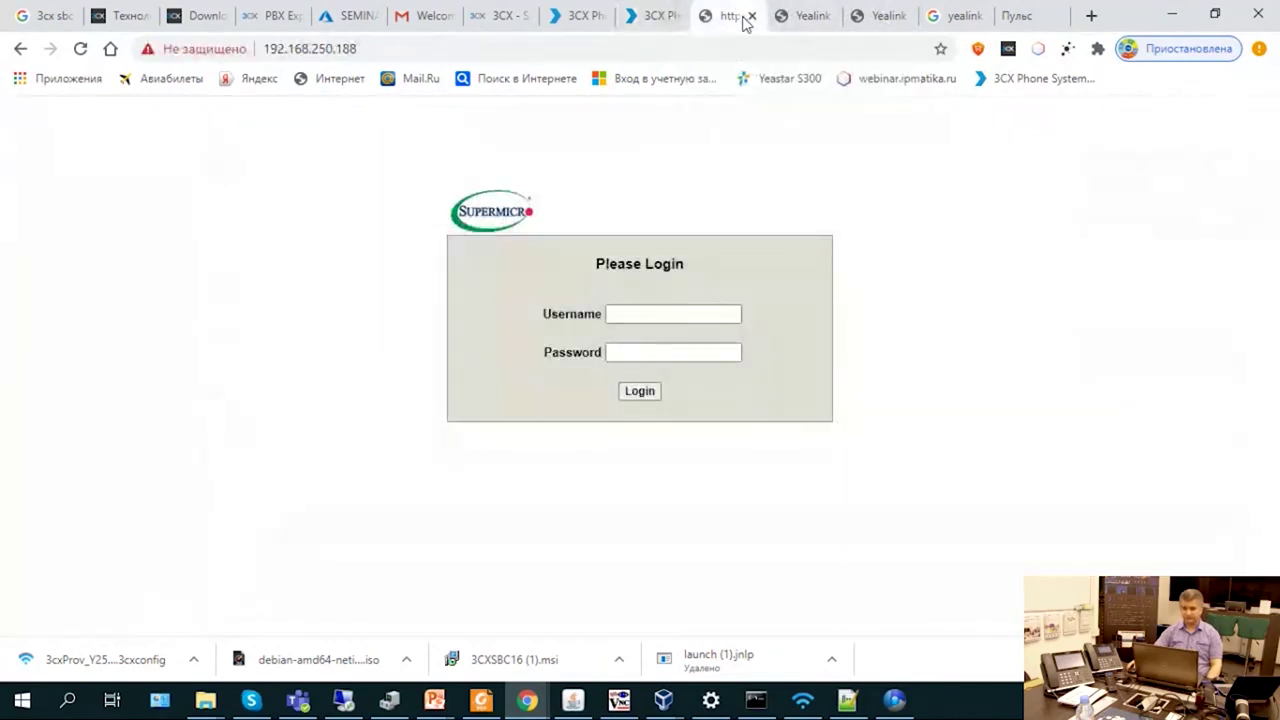
Step: Log in to the Yealink T46S web interface with the admin account and its password
left_click(798, 20)
left_click(875, 16)
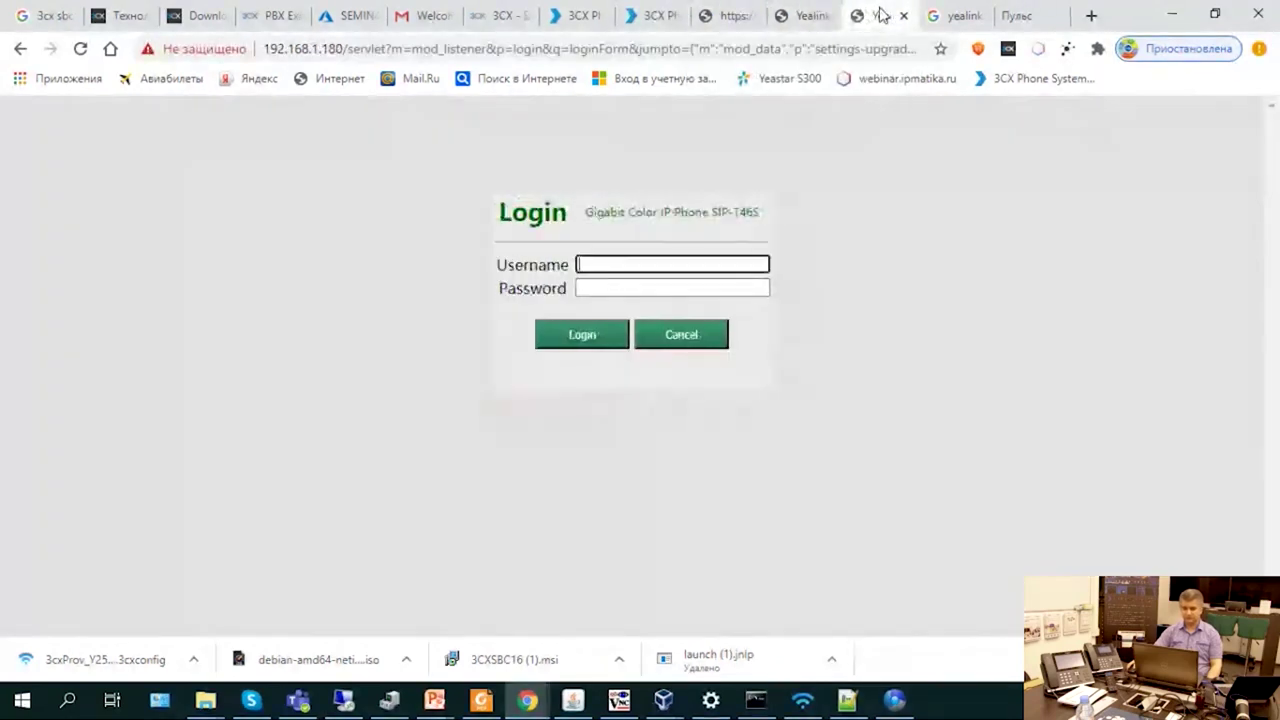
left_click(625, 268)
type("admin")
left_click(626, 288)
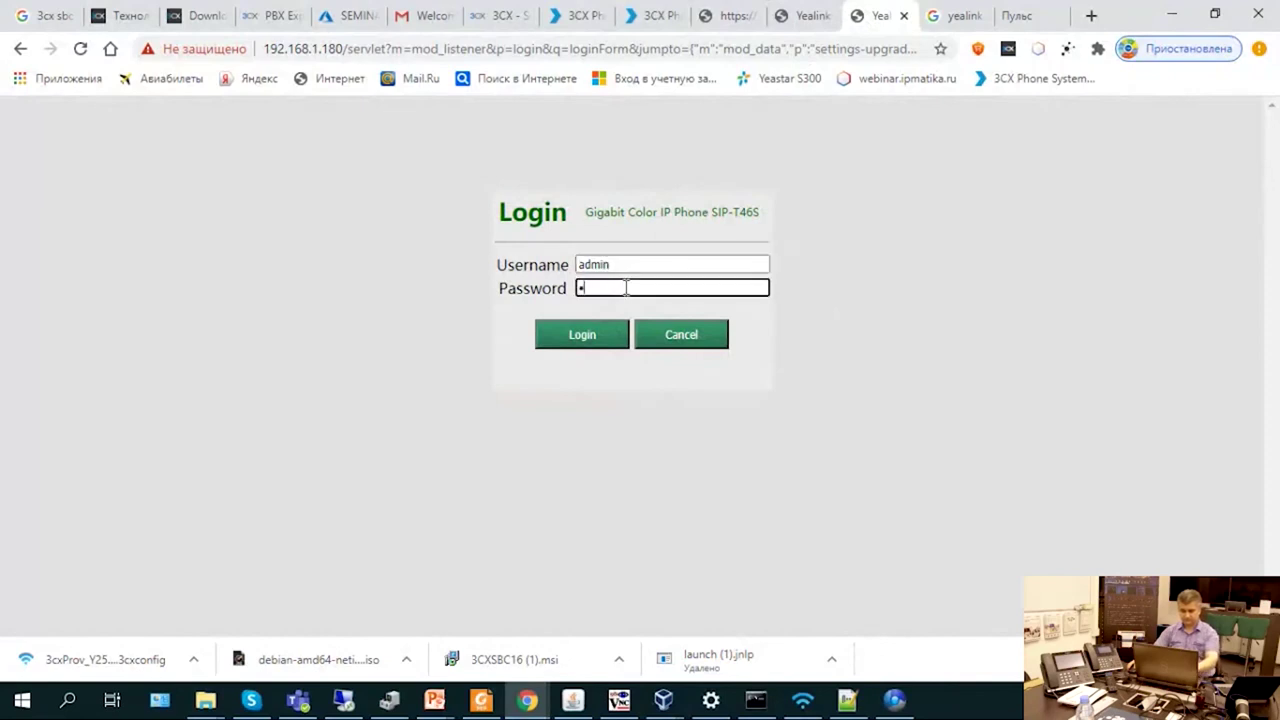
left_click(606, 336)
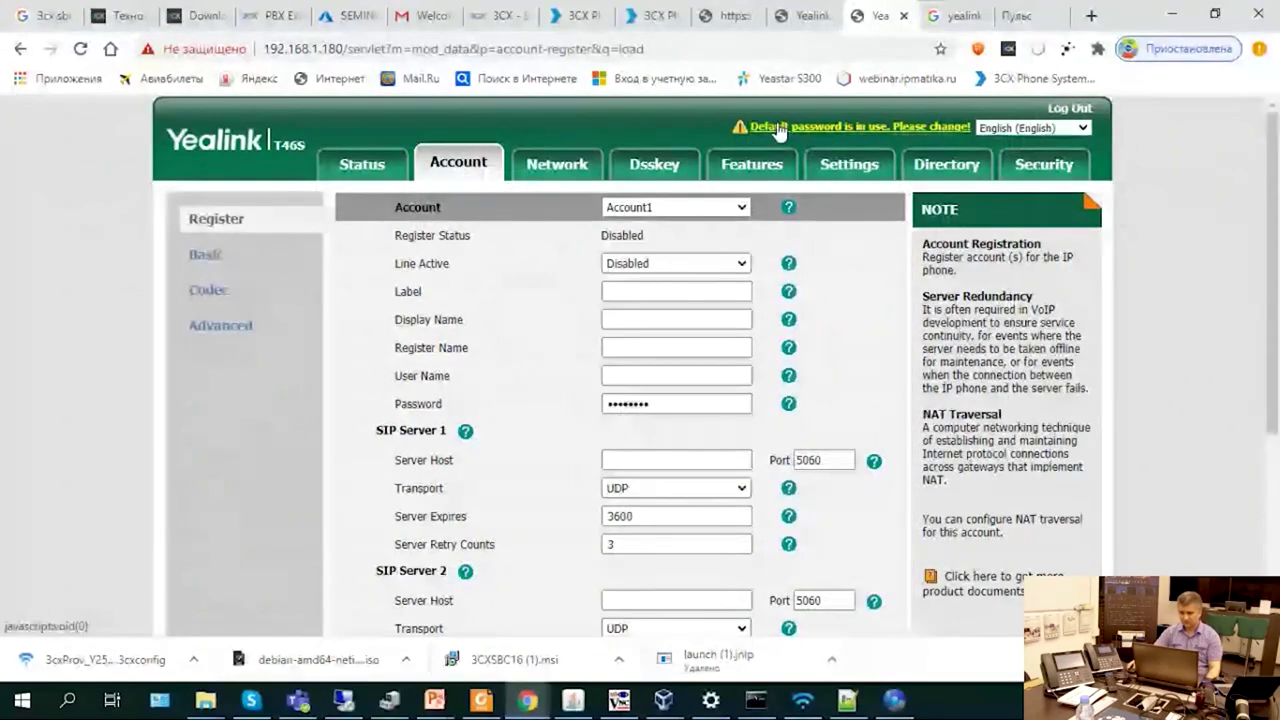
Step: Open the phone's Settings > Auto Provision page at the Server URL field, then return to 3CX
left_click(853, 172)
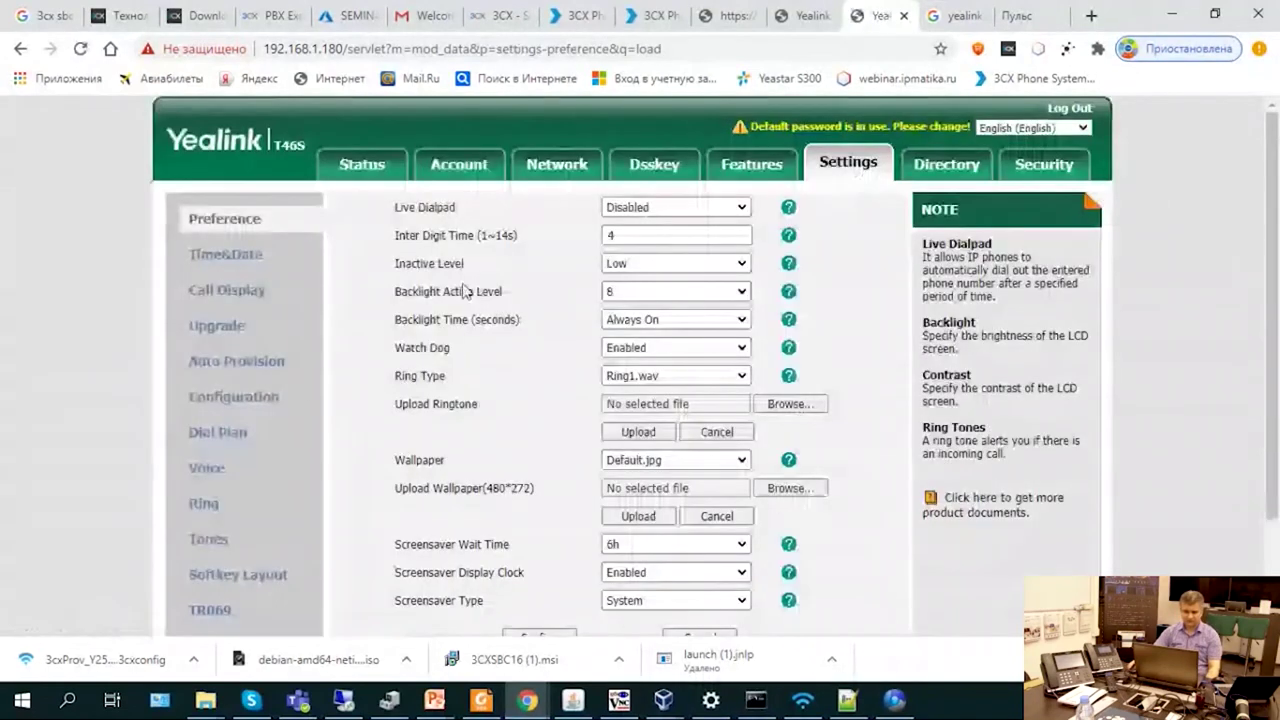
left_click(268, 364)
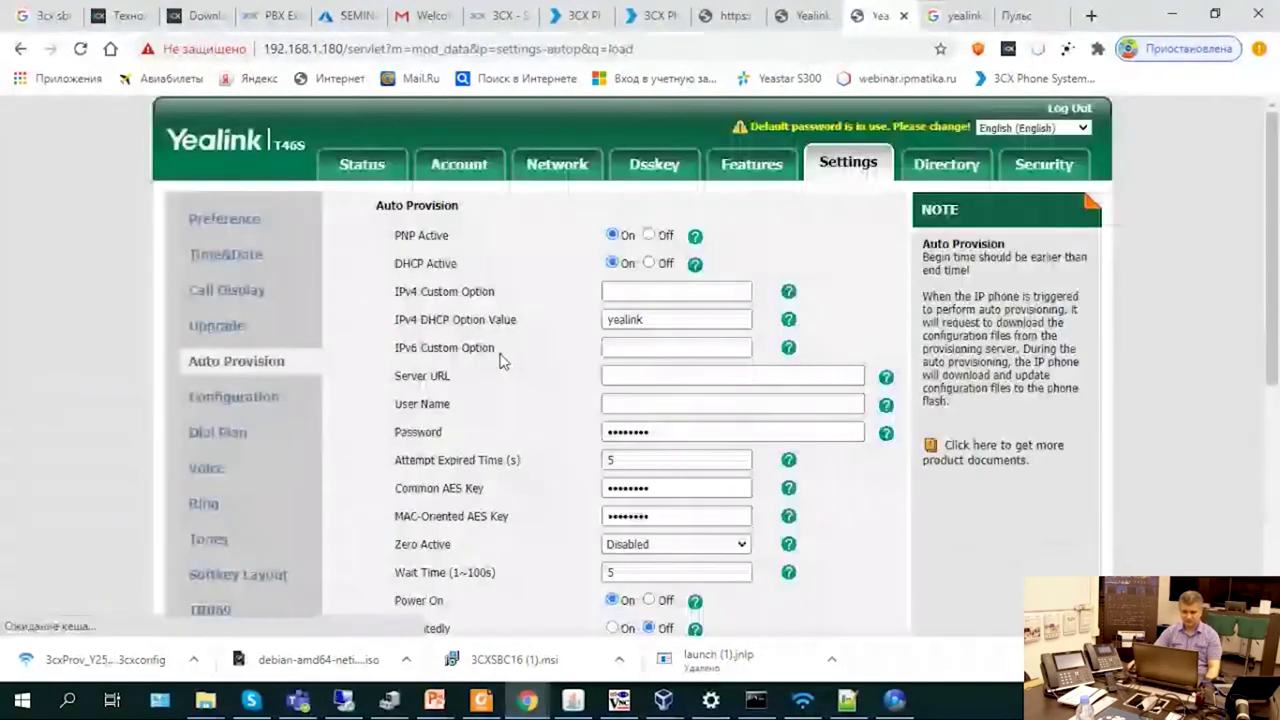
left_click(649, 376)
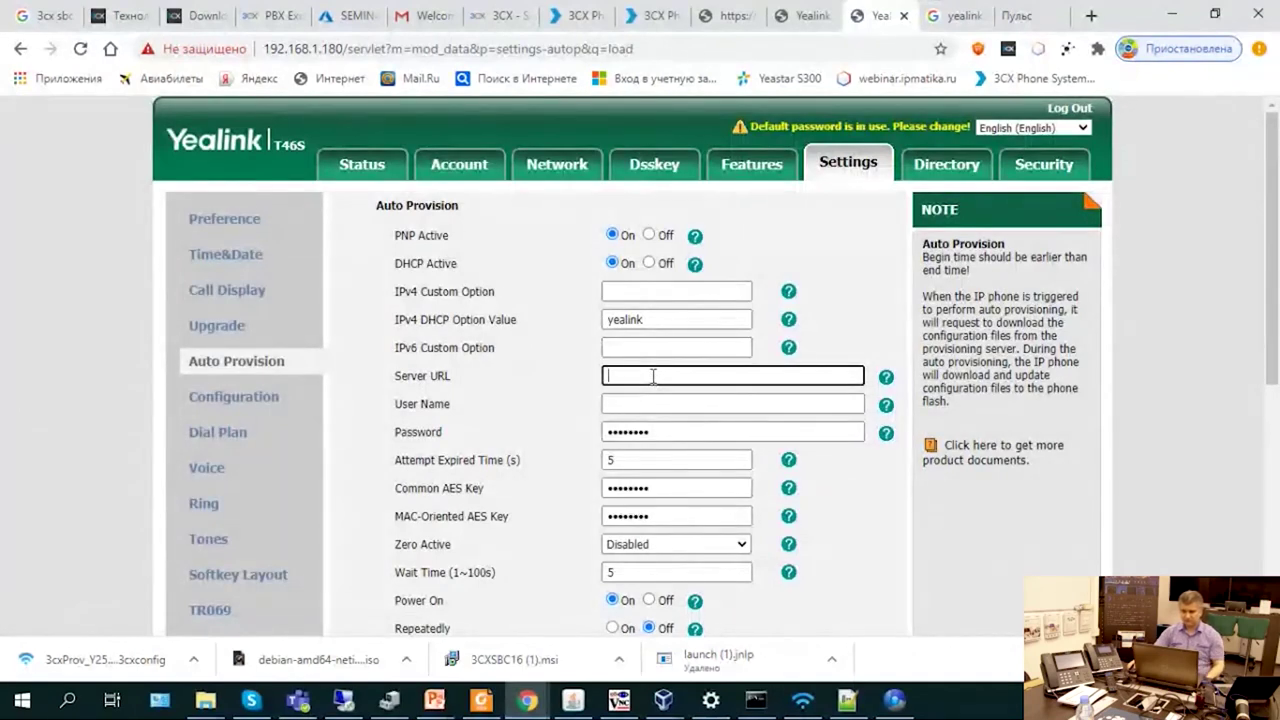
left_click(655, 18)
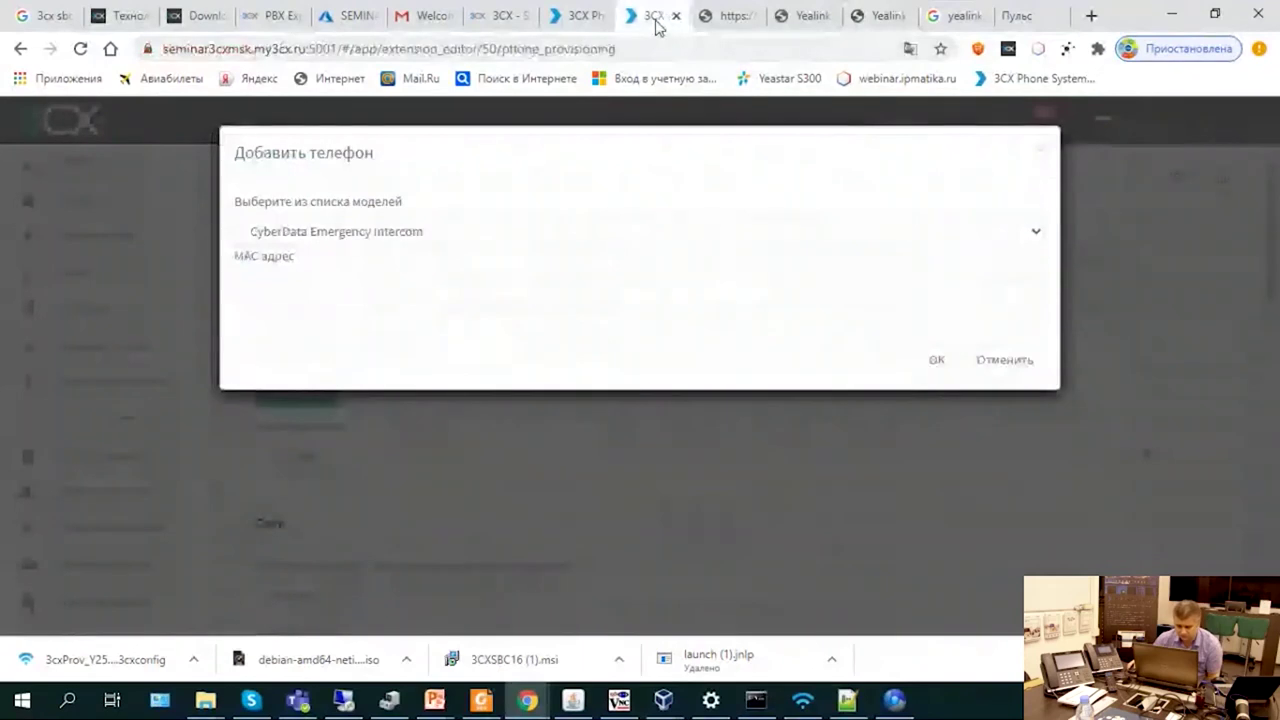
Step: Choose Yealink T46S as the model in the Add Phone dialog
left_click(559, 243)
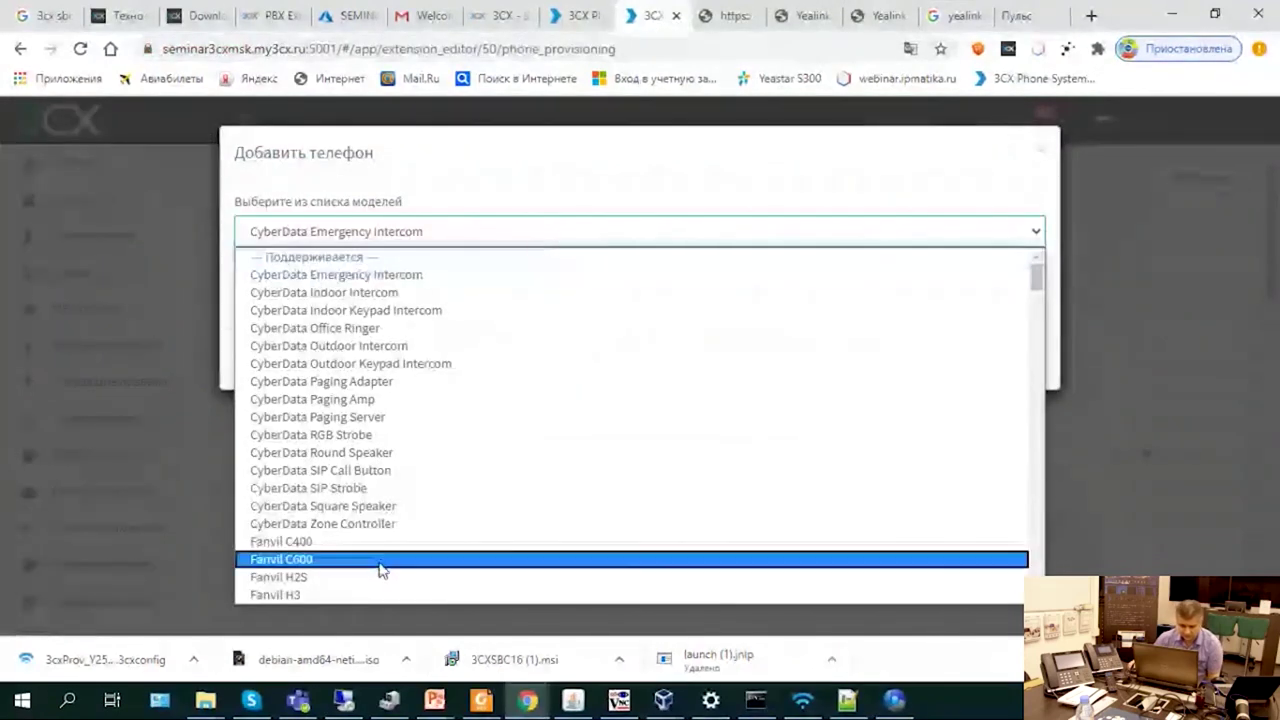
scroll(380, 570, "down", 12)
scroll(378, 570, "down", 15)
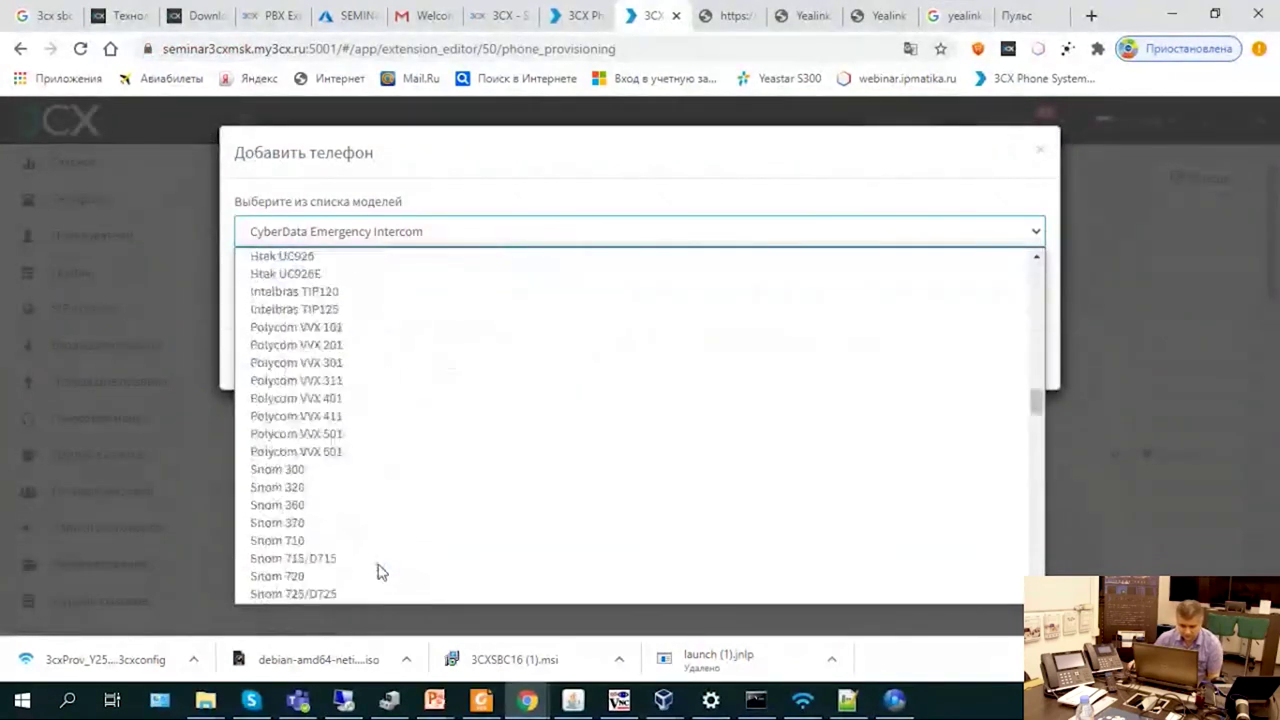
left_click(363, 360)
Step: Open the Yealink phone's Status page to look up its MAC address
left_click(388, 282)
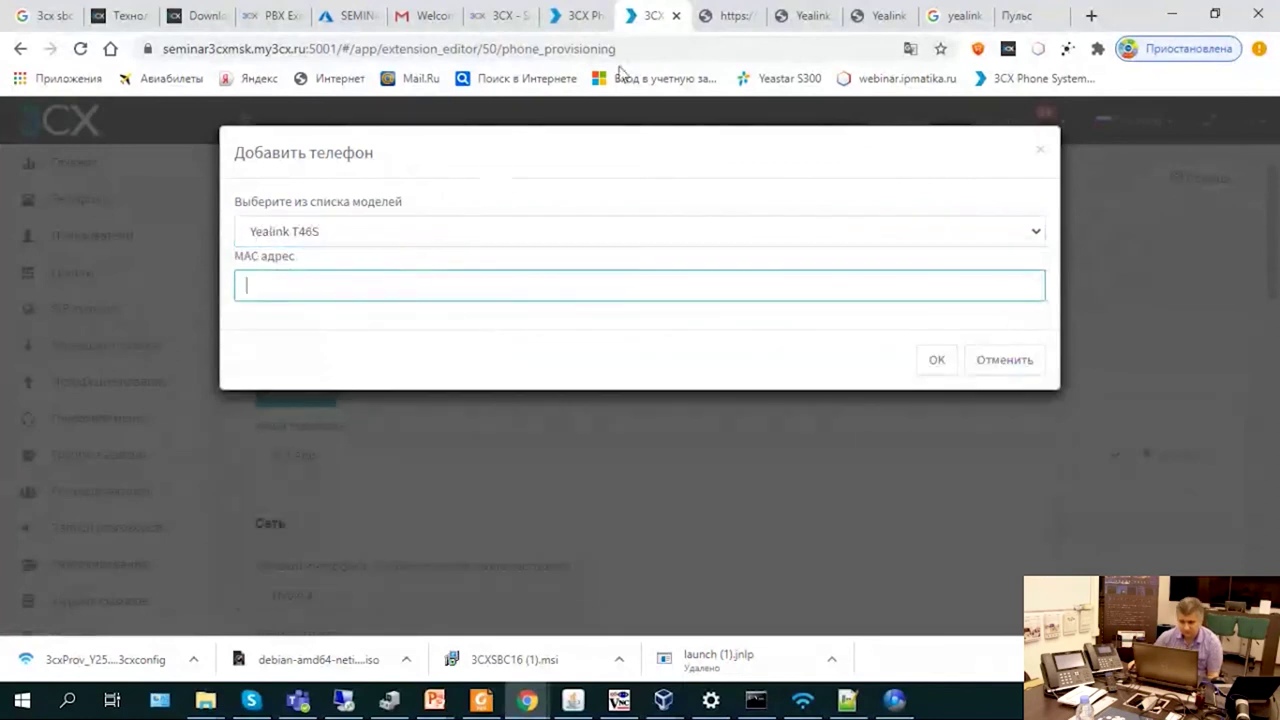
left_click(874, 17)
left_click(380, 182)
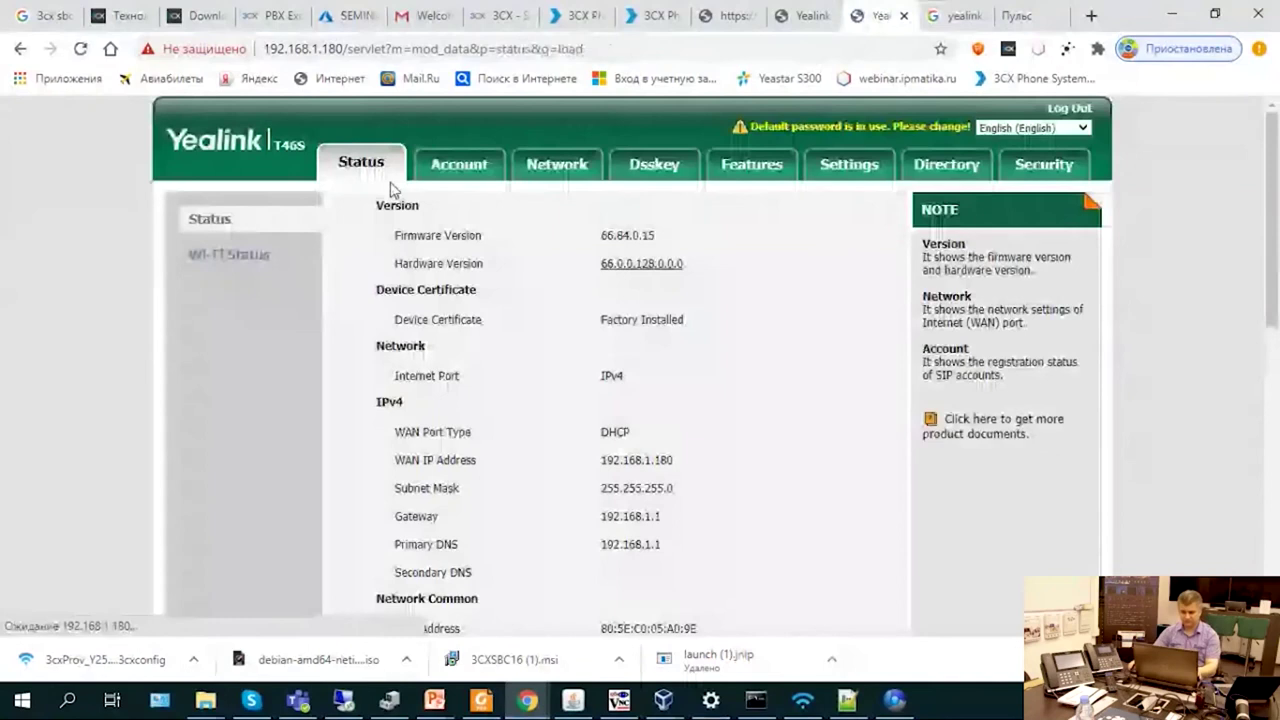
Step: Select and copy the MAC 80:5E:C0:05:A0:9E on the phone's Status page, then return to 3CX
scroll(665, 510, "down", 4)
scroll(670, 477, "down", 4)
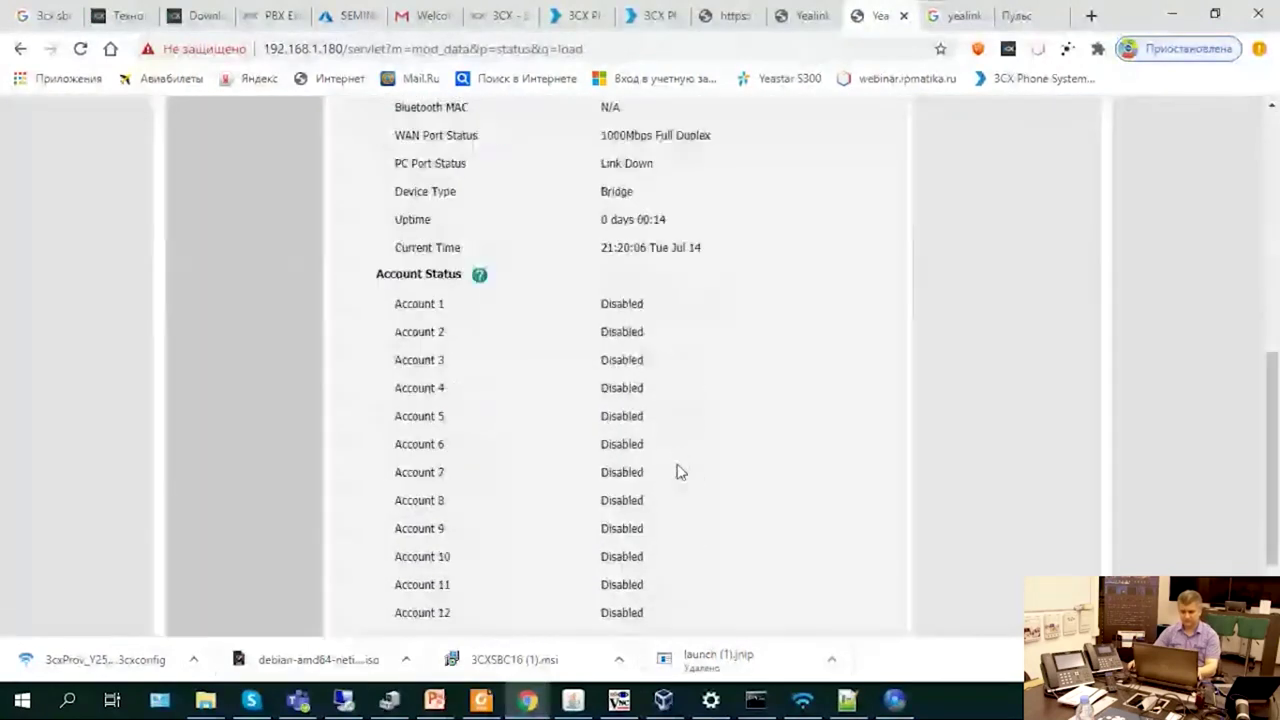
scroll(678, 460, "up", 4)
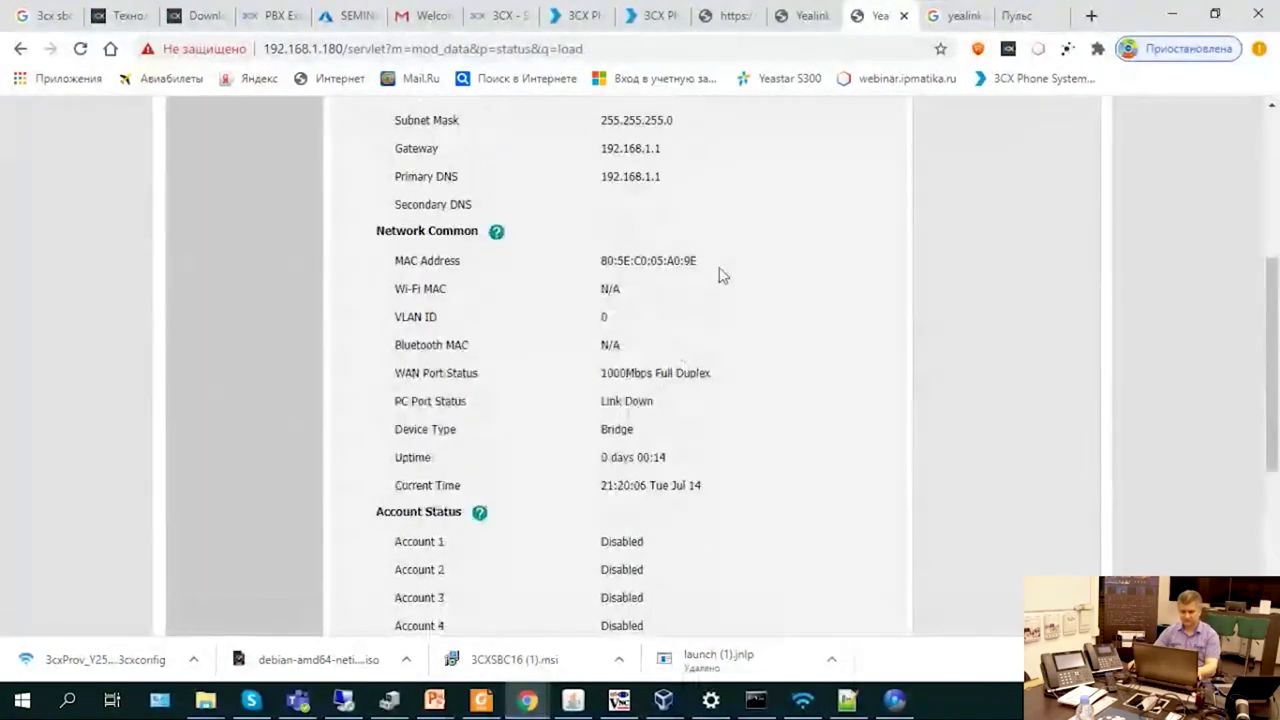
left_click_drag(714, 260, 633, 260)
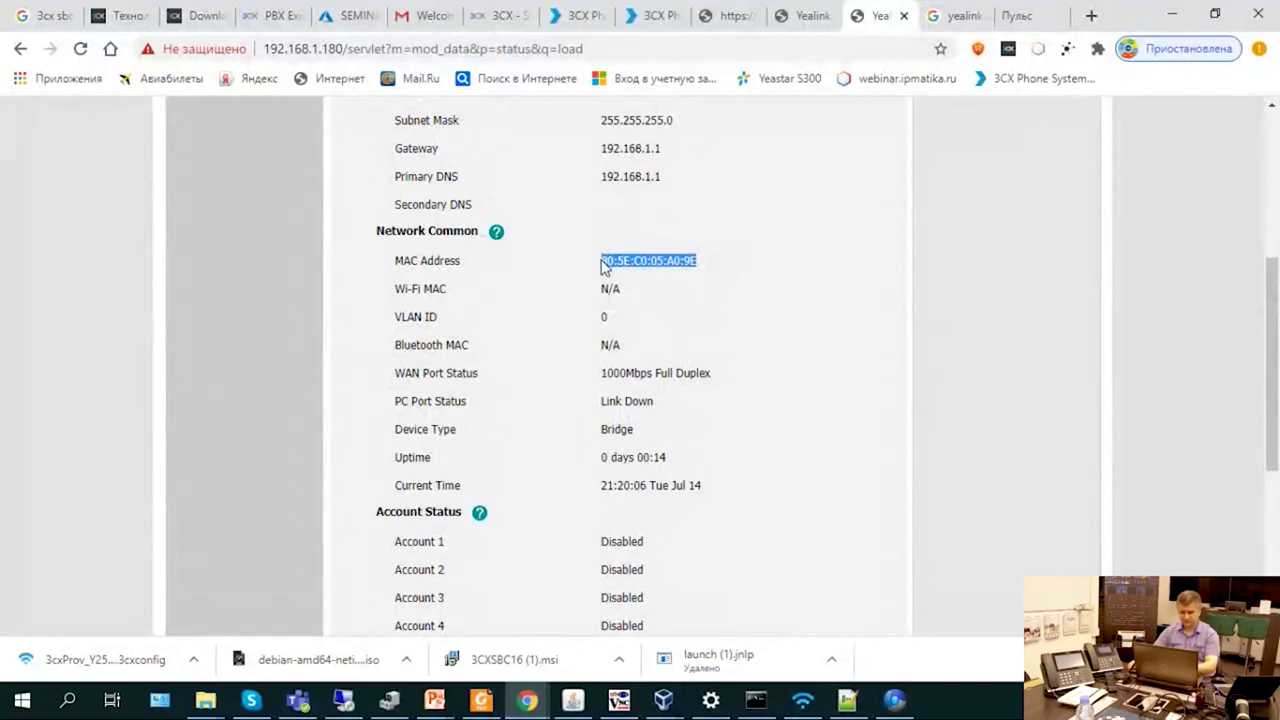
left_click(645, 16)
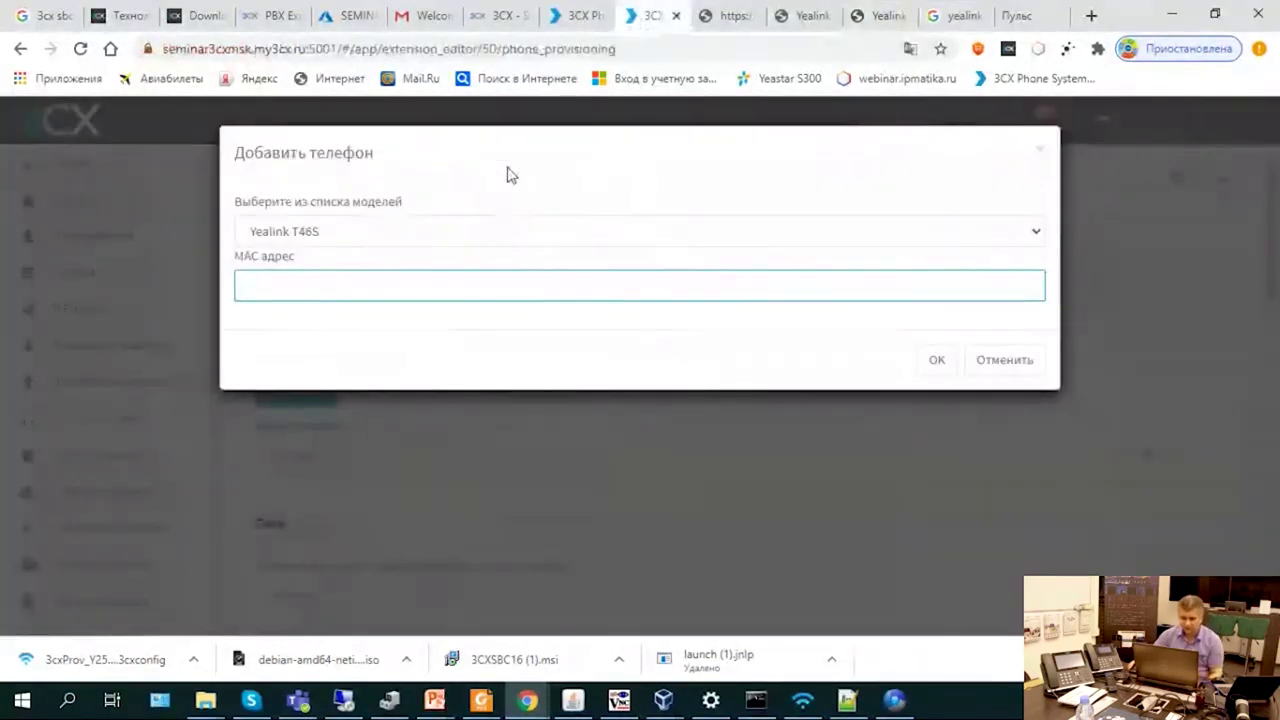
Step: Paste the MAC and strip its colons to read 805EC005A09E, checking it against the phone's Status page
type("80:5E:C0:05:A0:9E")
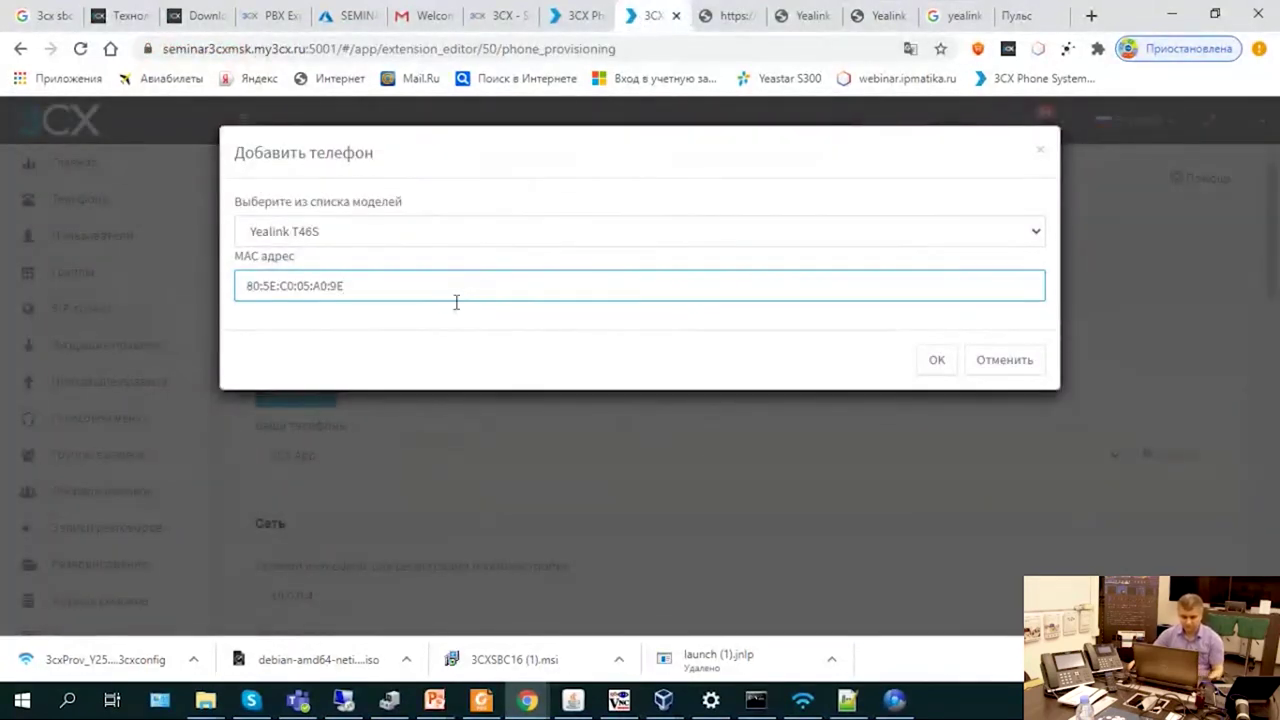
left_click(263, 287)
key("BackSpace")
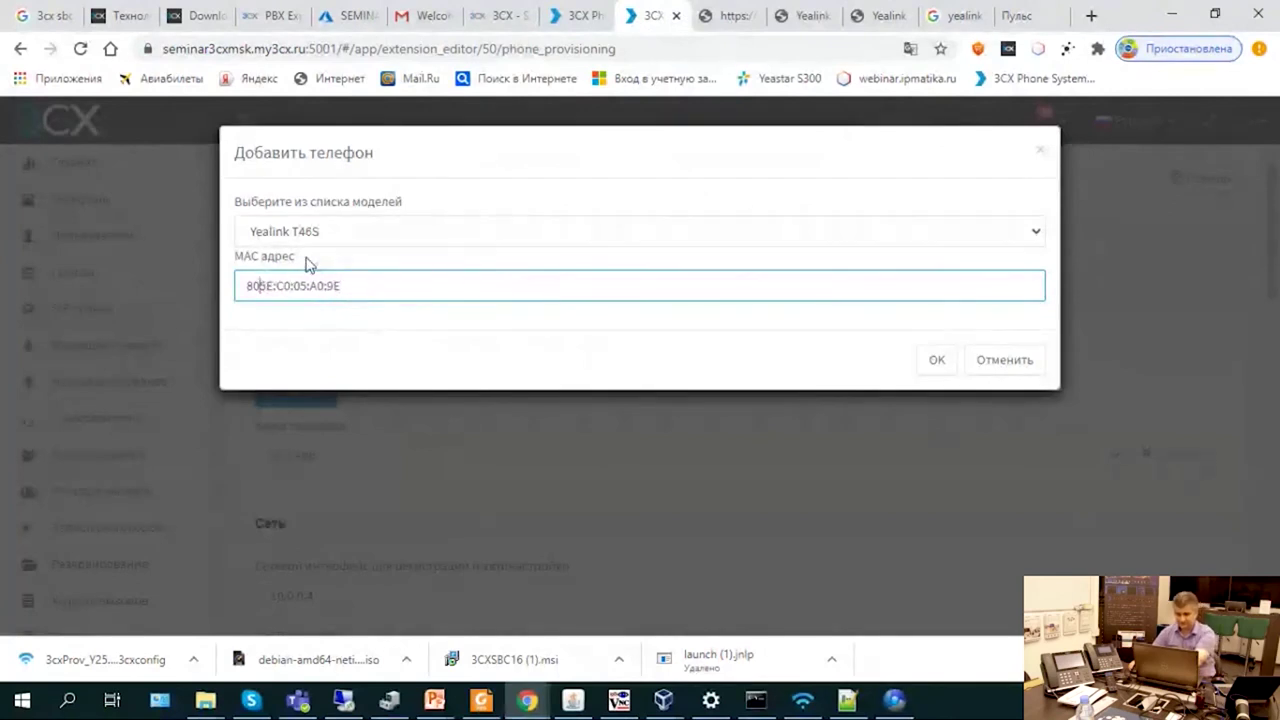
left_click(275, 287)
key("BackSpace")
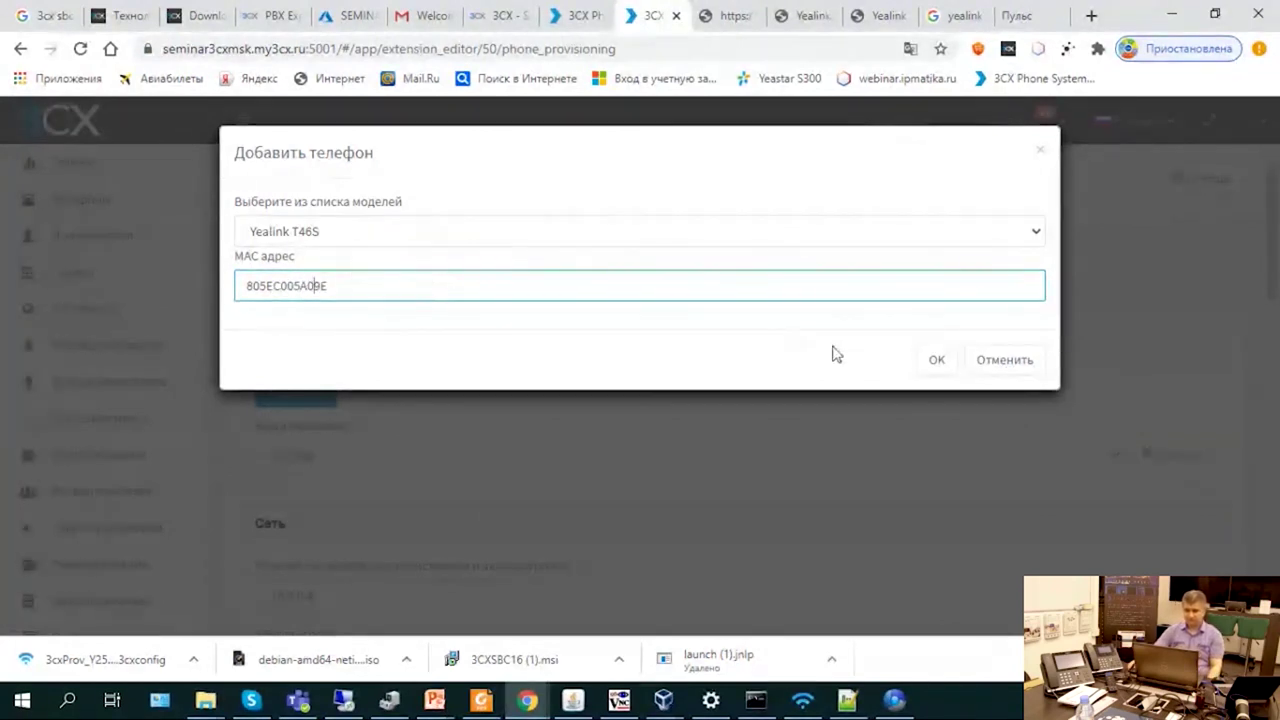
left_click(808, 16)
left_click(860, 18)
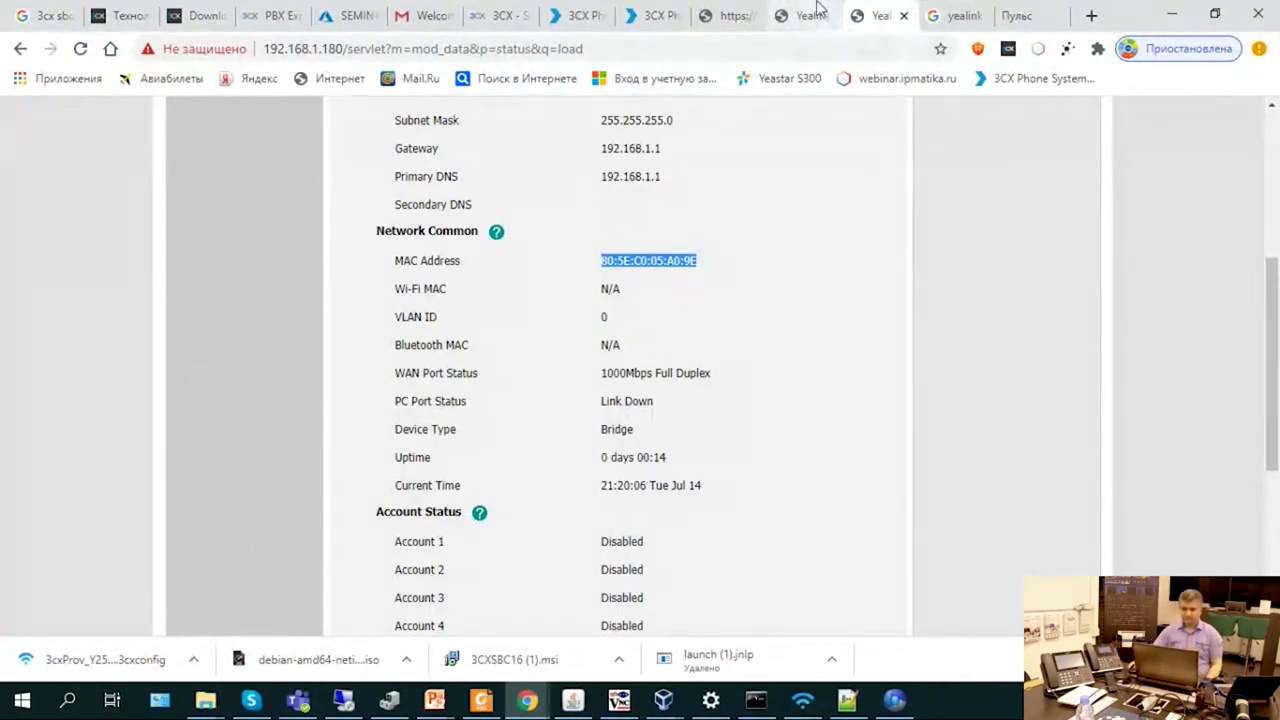
left_click(655, 16)
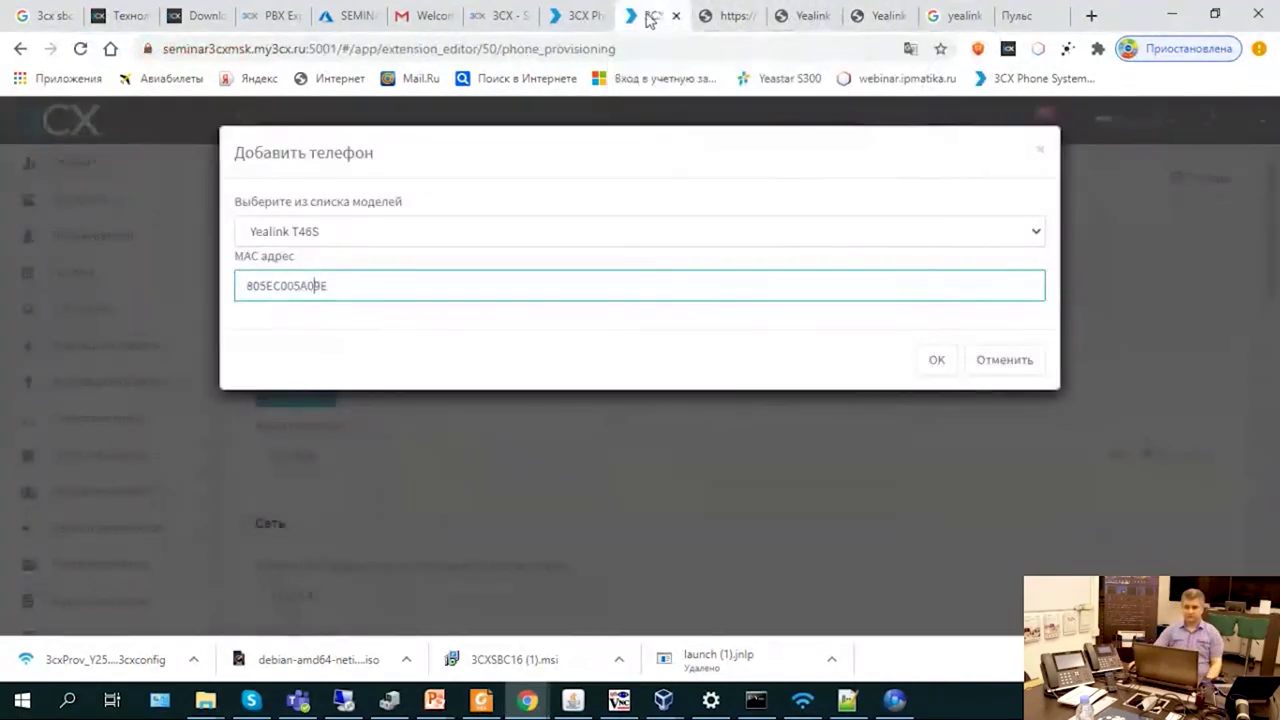
Step: Confirm the phone with MAC 805EC005A09E and set Способ автонастройки to Удаленное SIP подключение (STUN)
left_click(946, 367)
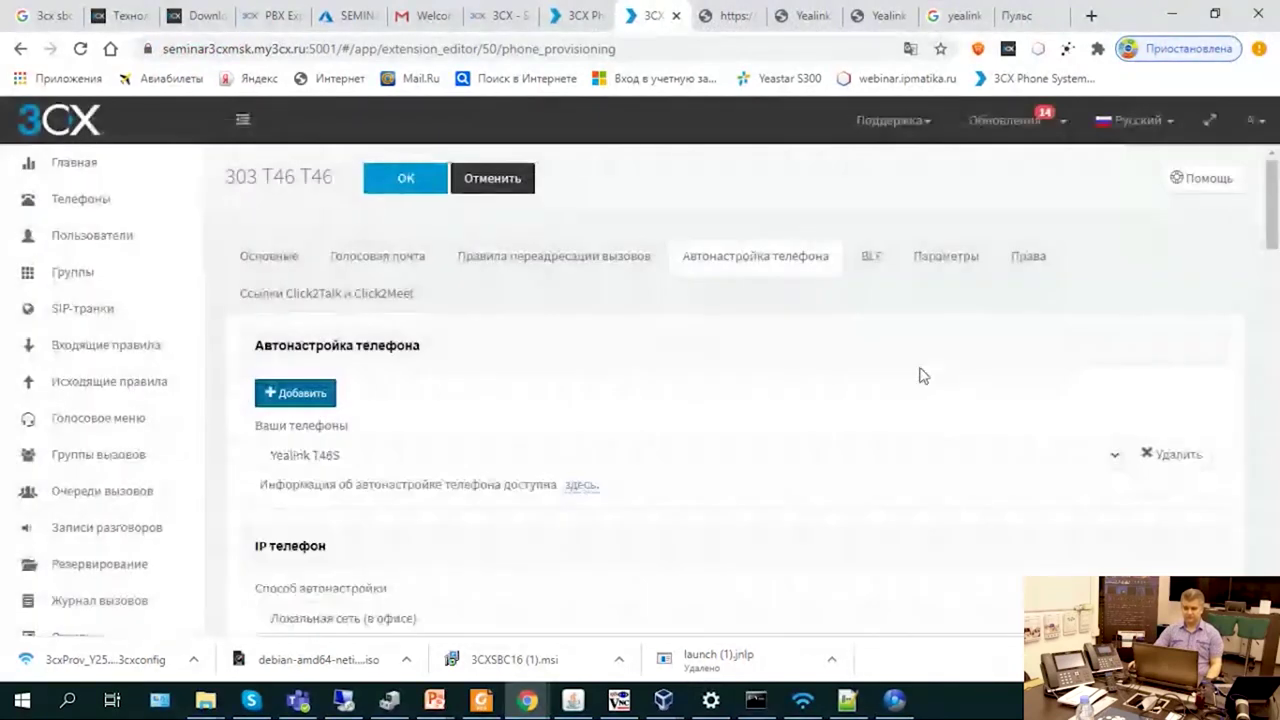
scroll(774, 491, "down", 2)
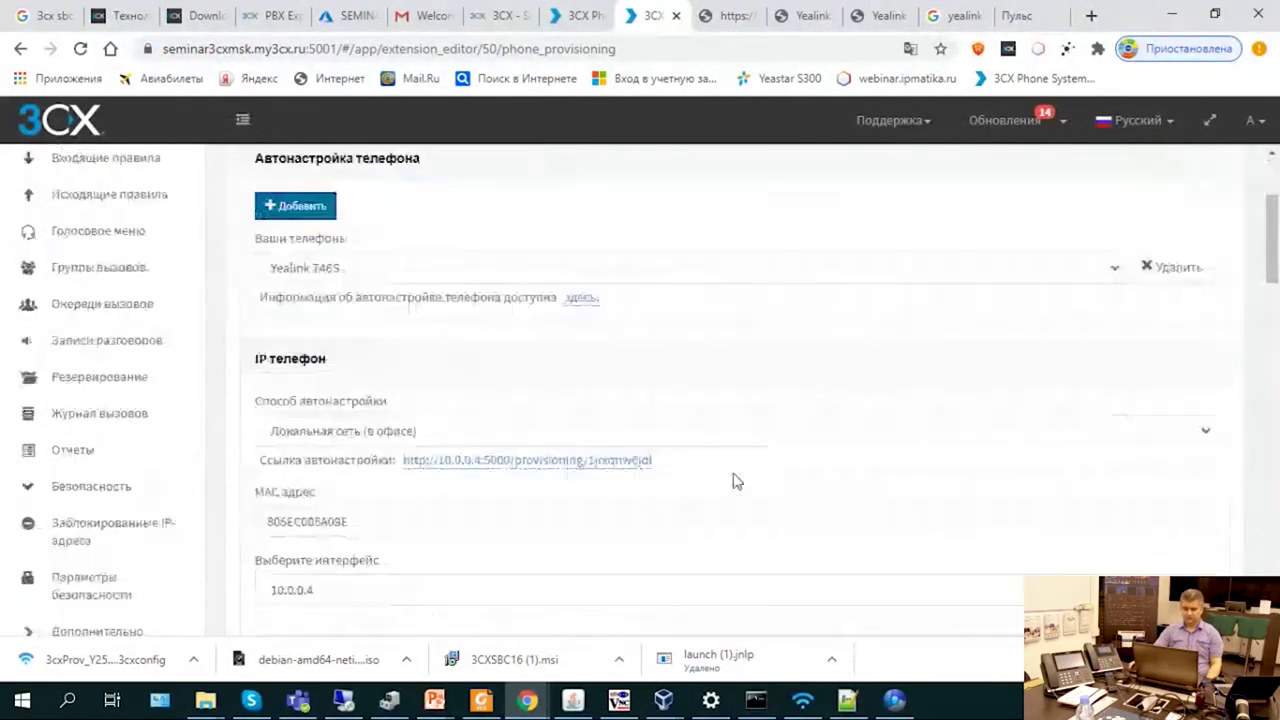
left_click(655, 433)
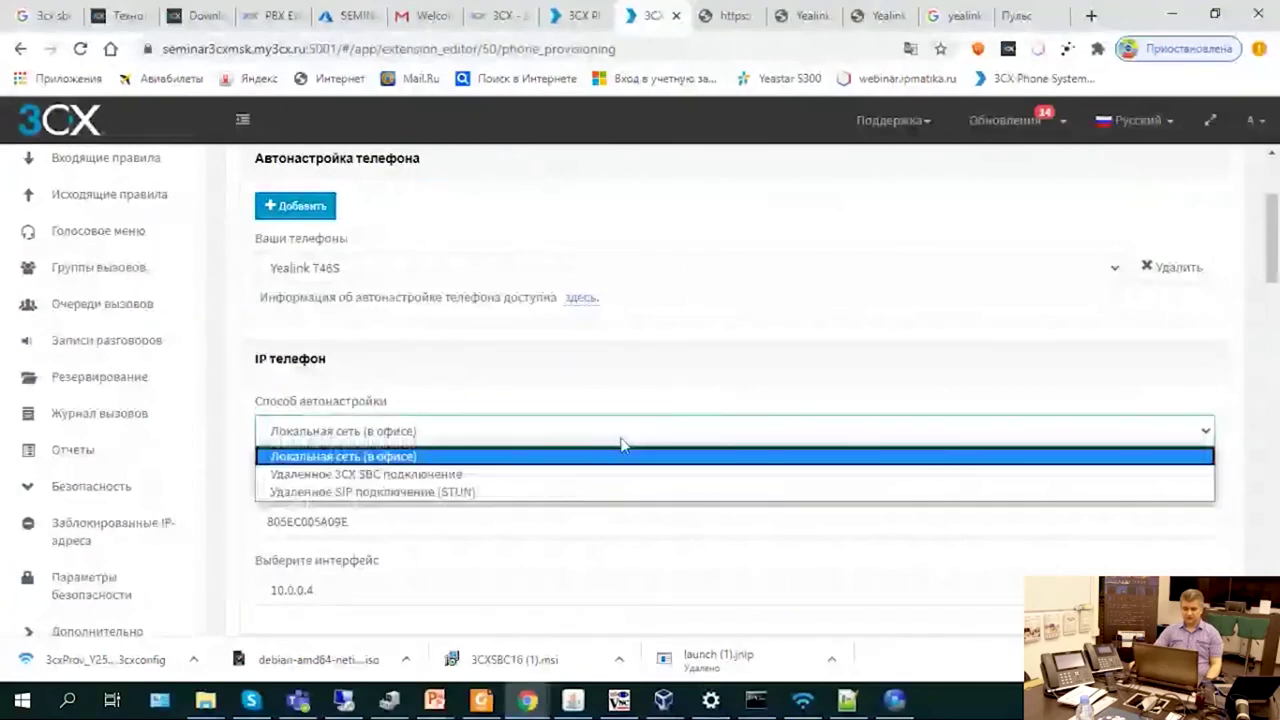
left_click(550, 492)
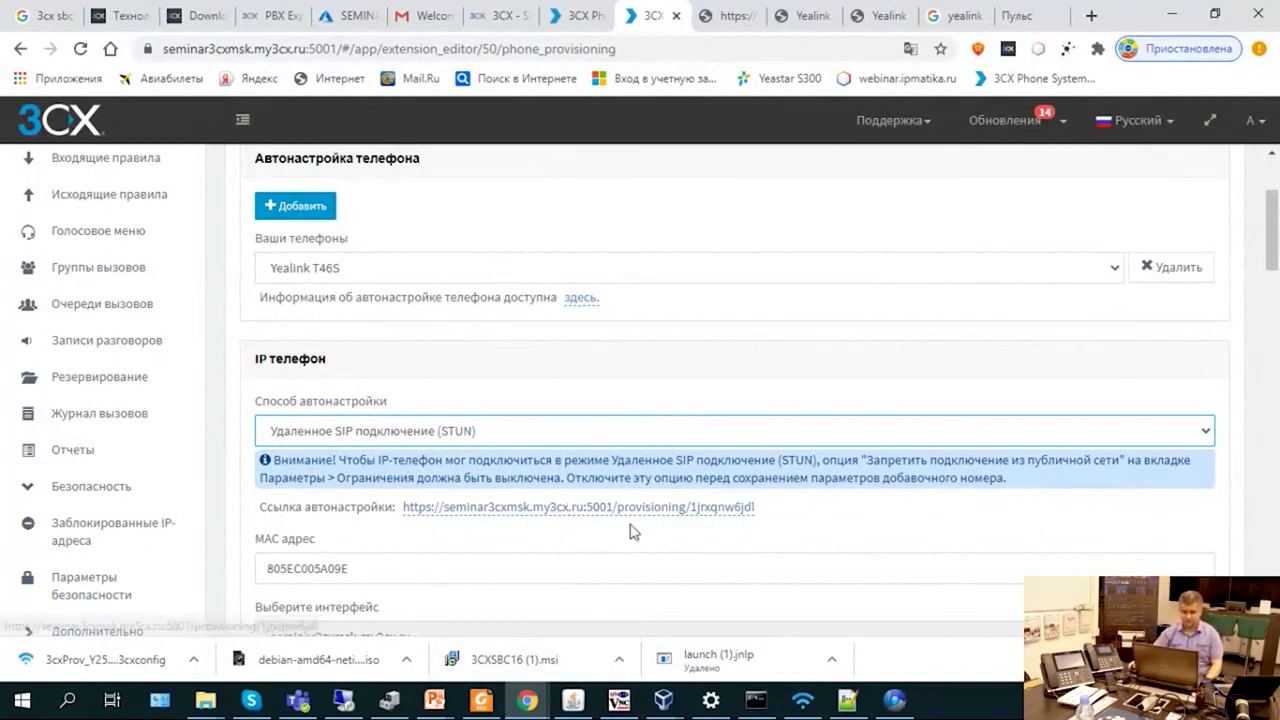
scroll(660, 531, "down", 5)
scroll(677, 532, "up", 8)
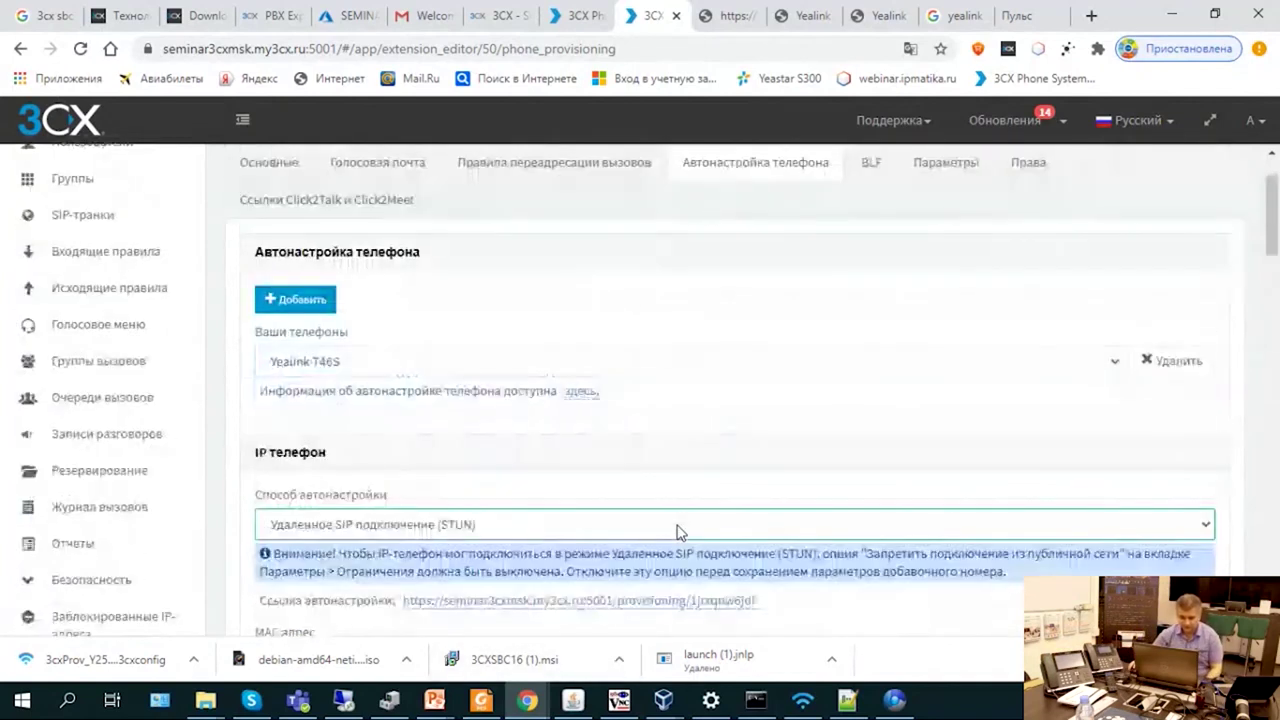
scroll(678, 531, "down", 1)
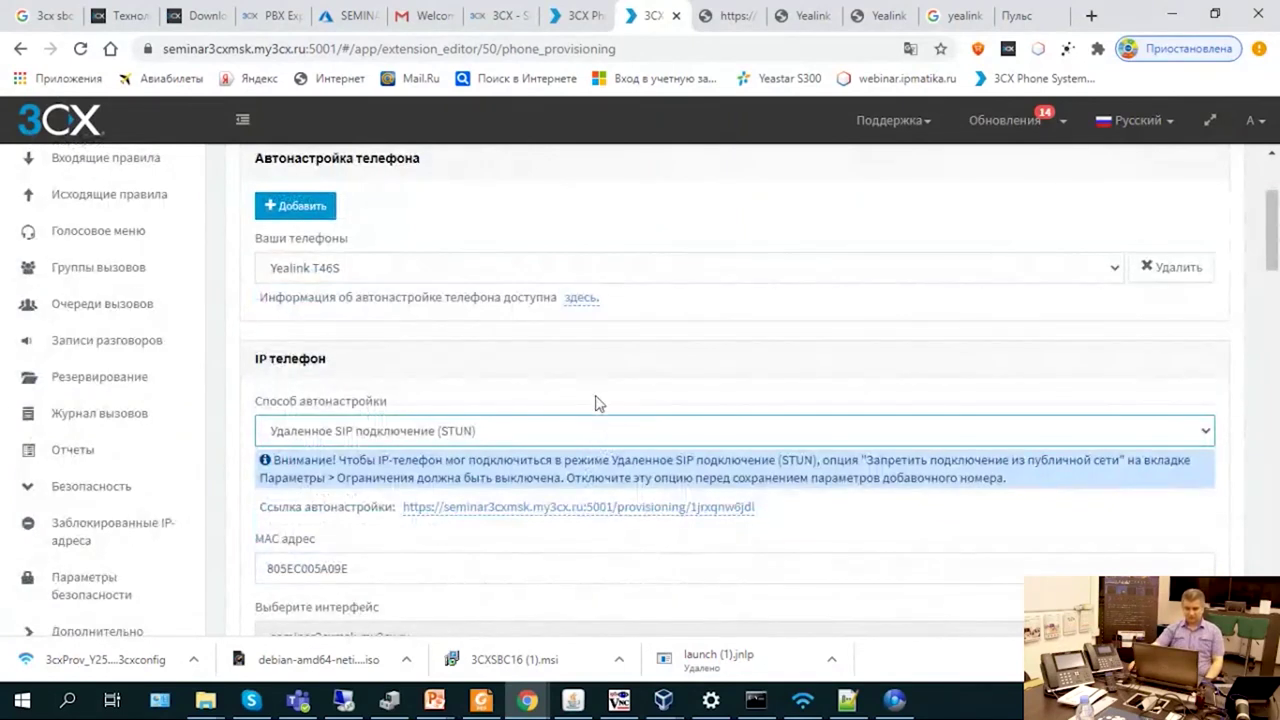
scroll(575, 553, "down", 1)
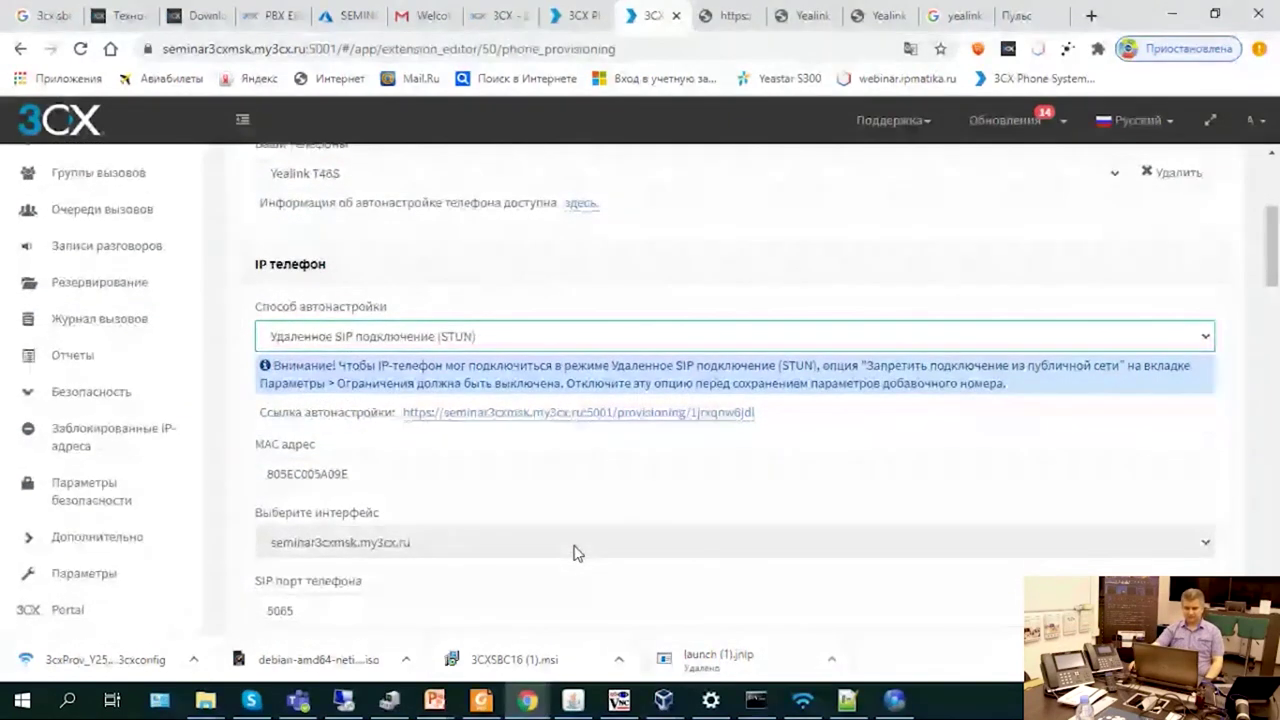
scroll(575, 553, "down", 10)
scroll(574, 551, "up", 15)
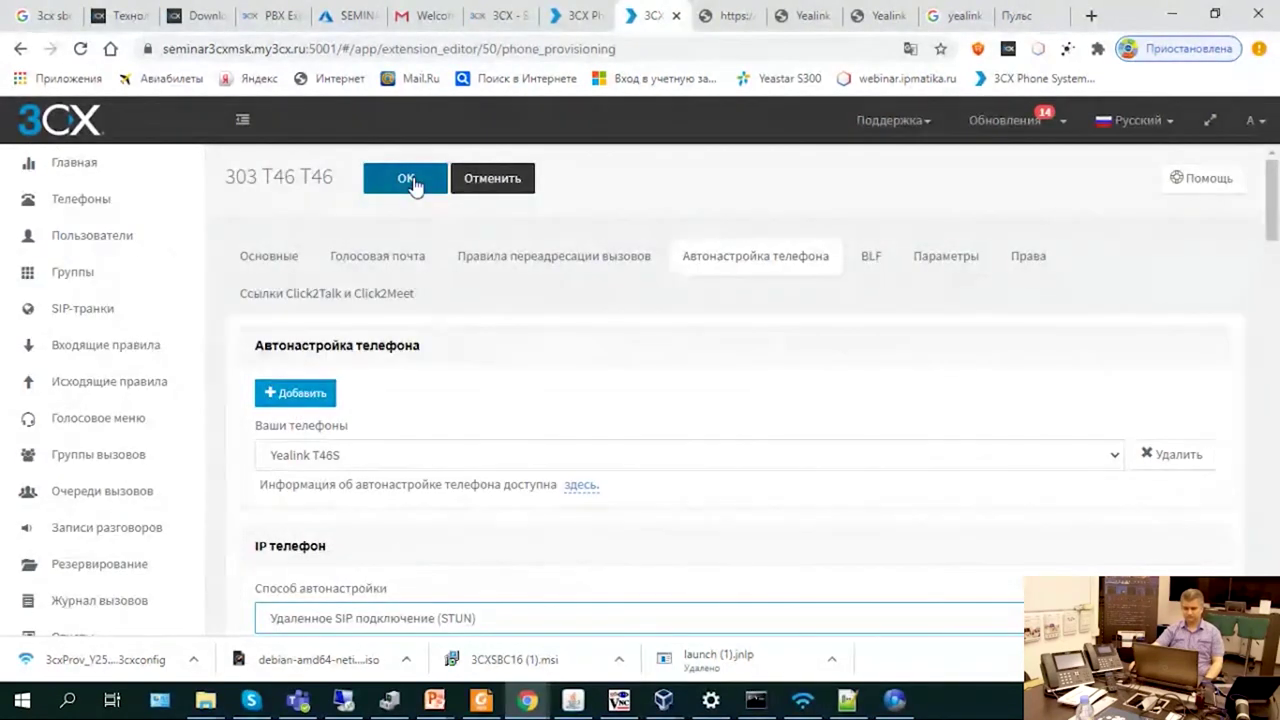
Step: Save extension 303, then open extension 301's phone provisioning settings
left_click(406, 180)
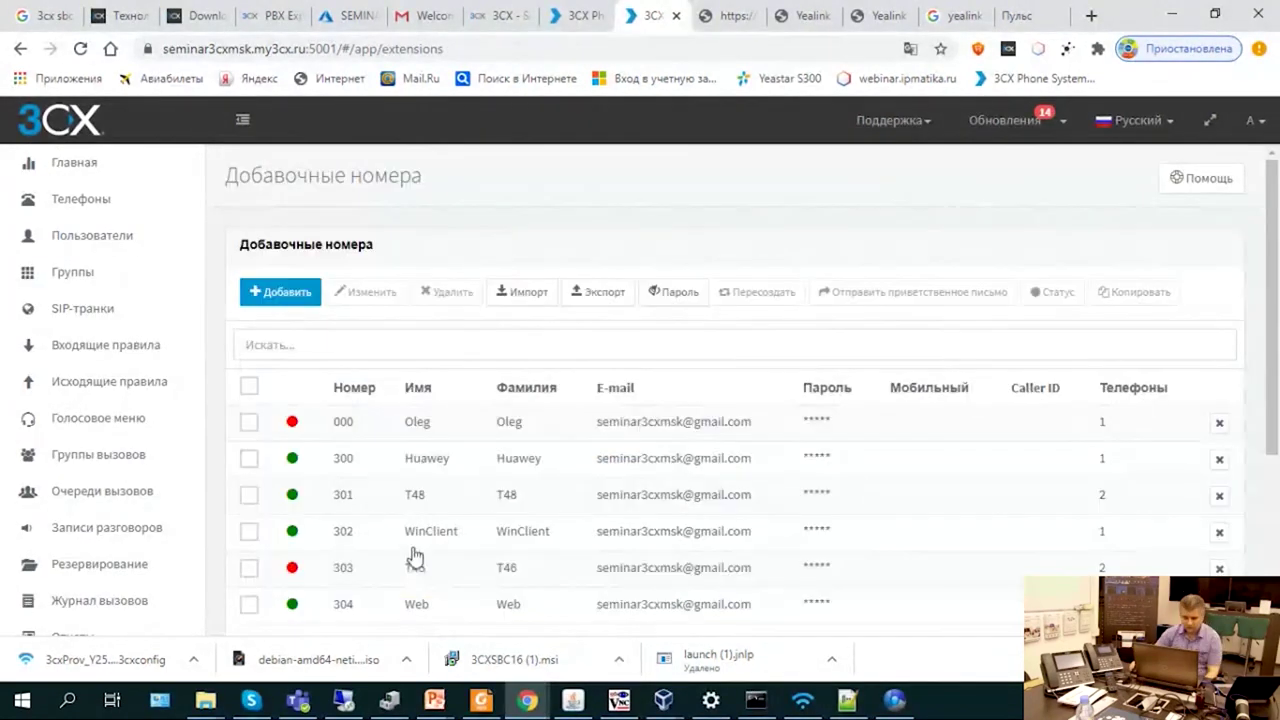
double_click(471, 494)
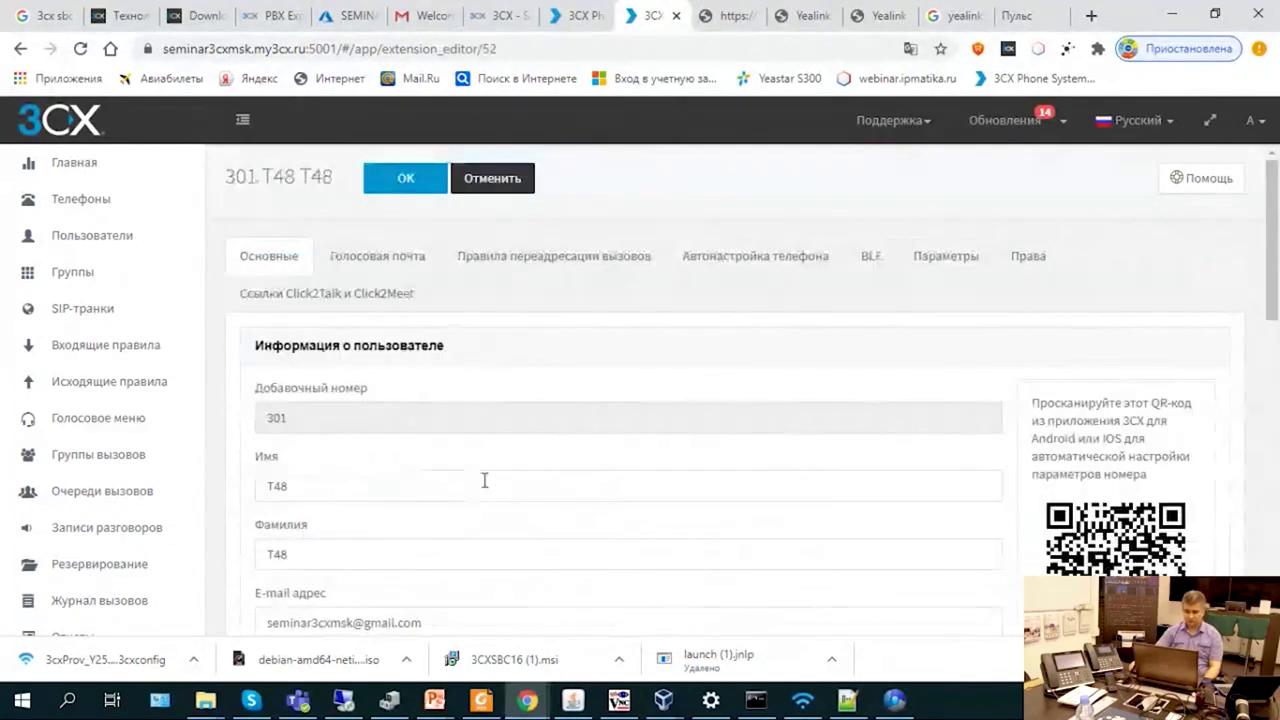
left_click(707, 268)
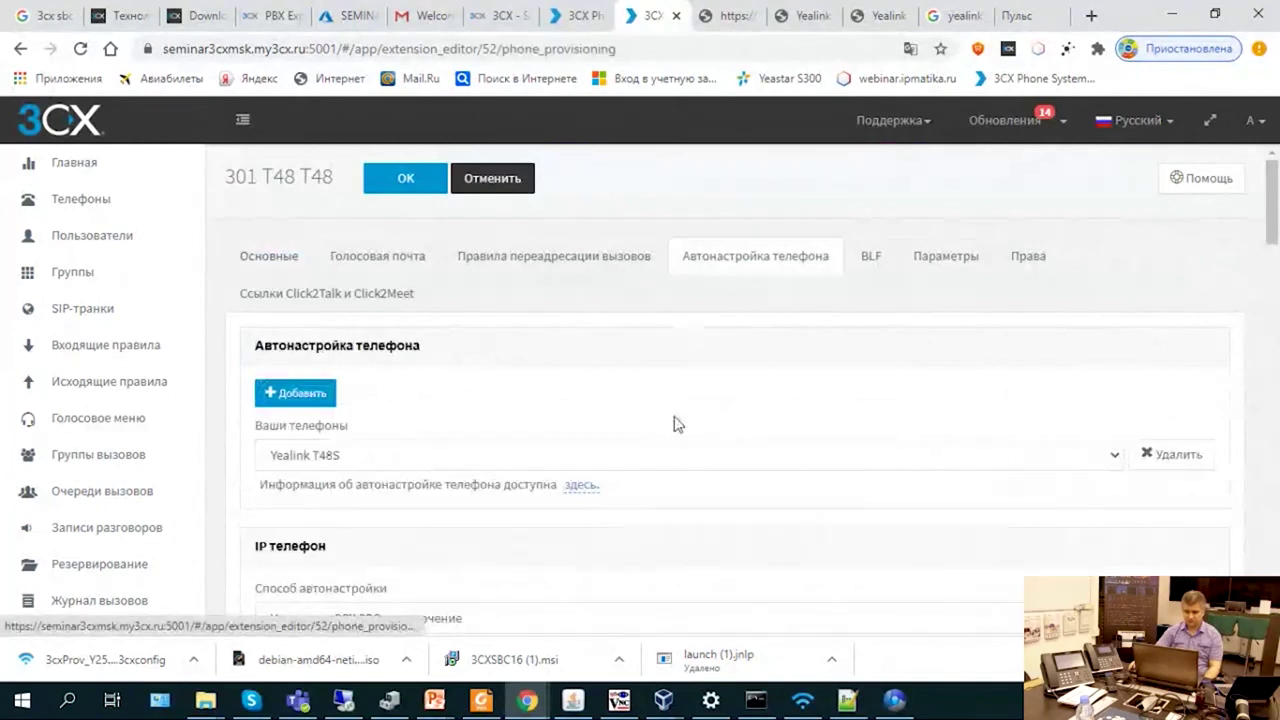
scroll(674, 426, "down", 1)
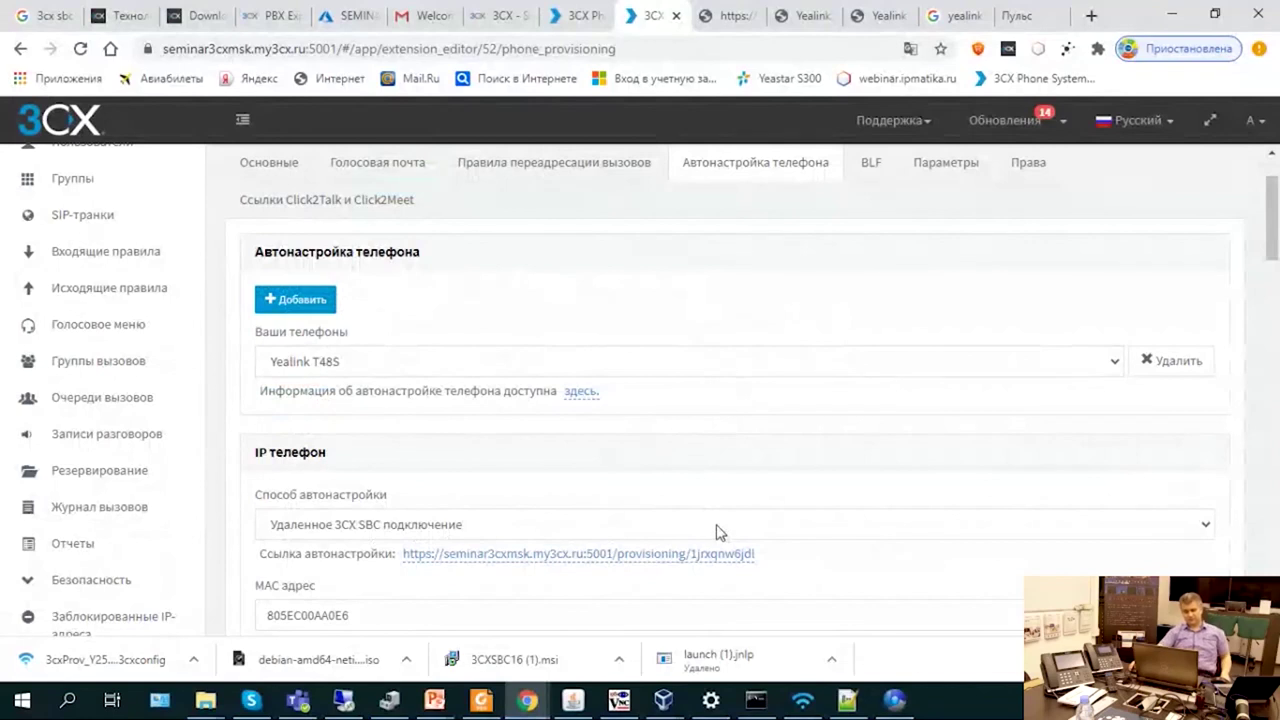
scroll(700, 518, "down", 1)
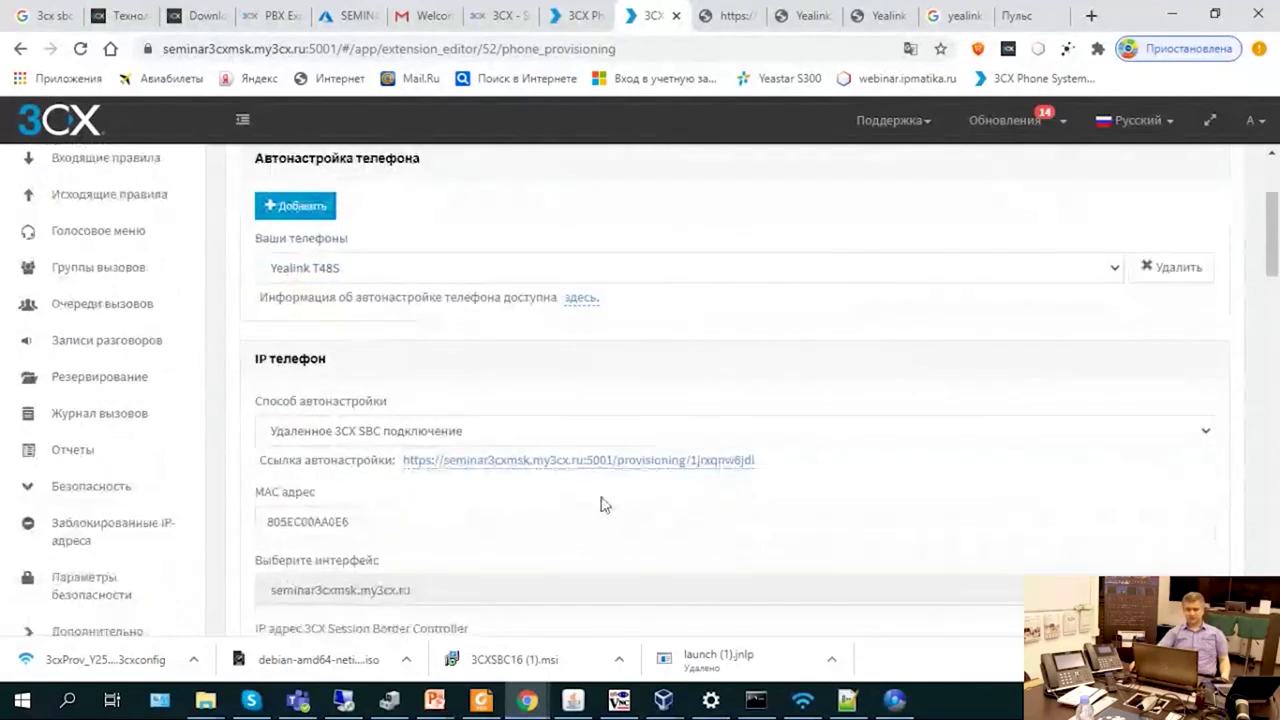
scroll(843, 428, "down", 1)
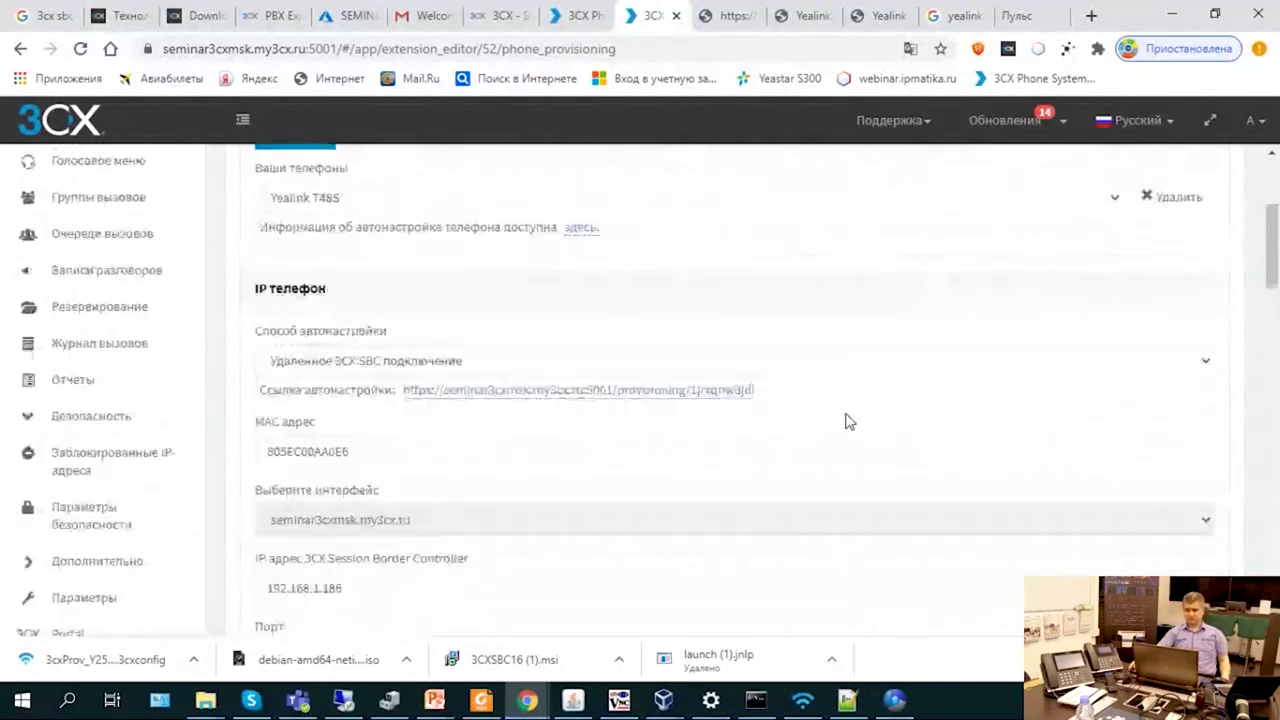
scroll(846, 420, "up", 1)
Step: Launch the 3CX desktop client, call 301 T48 T48, and minimize the softphone
left_click(803, 700)
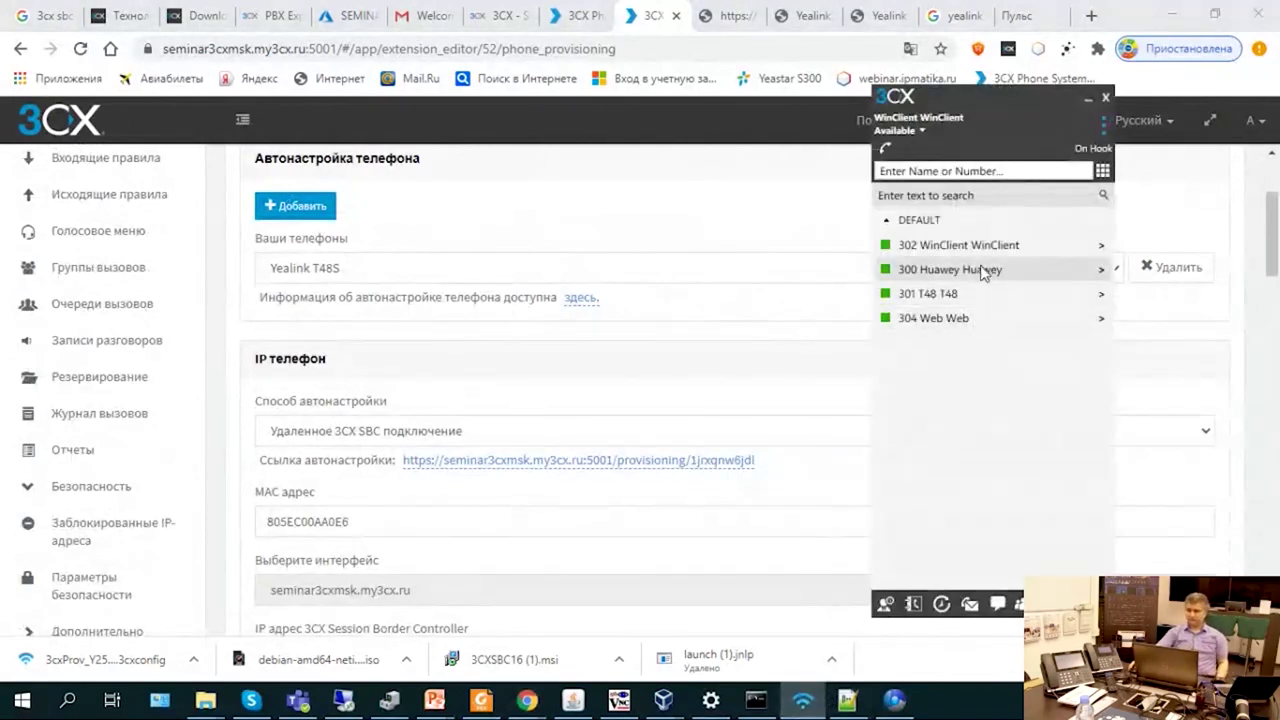
double_click(955, 304)
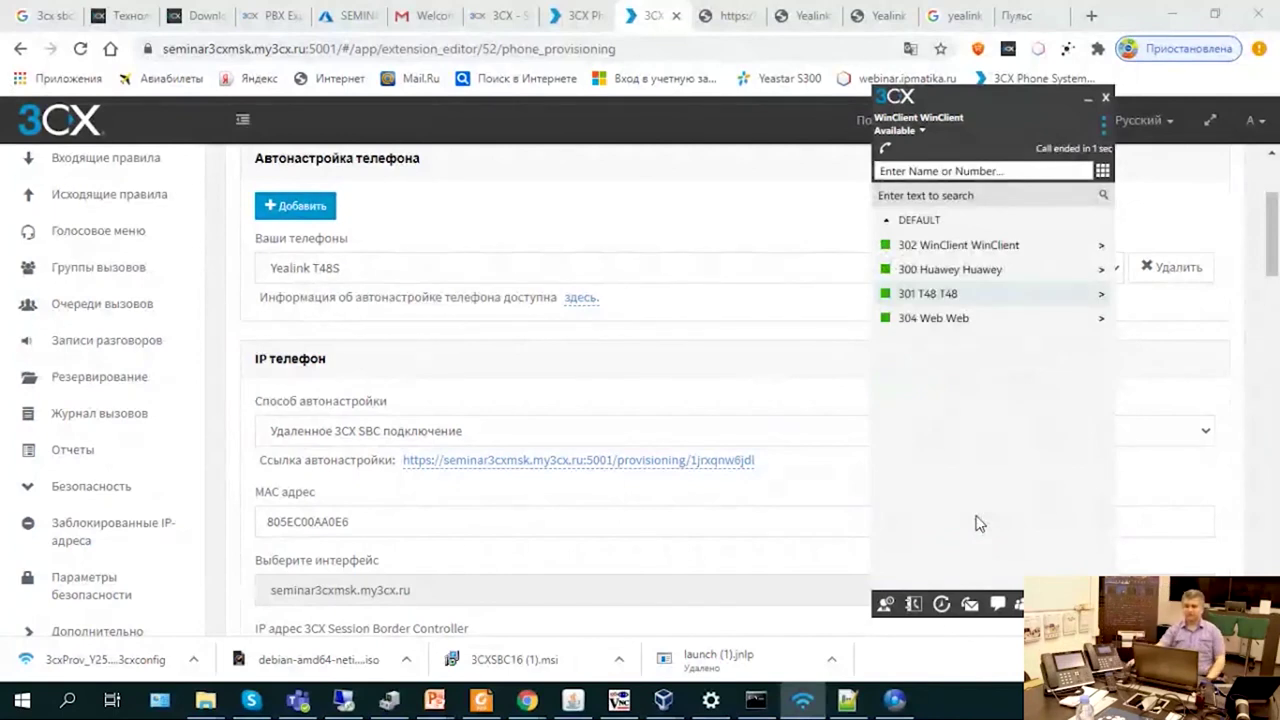
left_click(1085, 102)
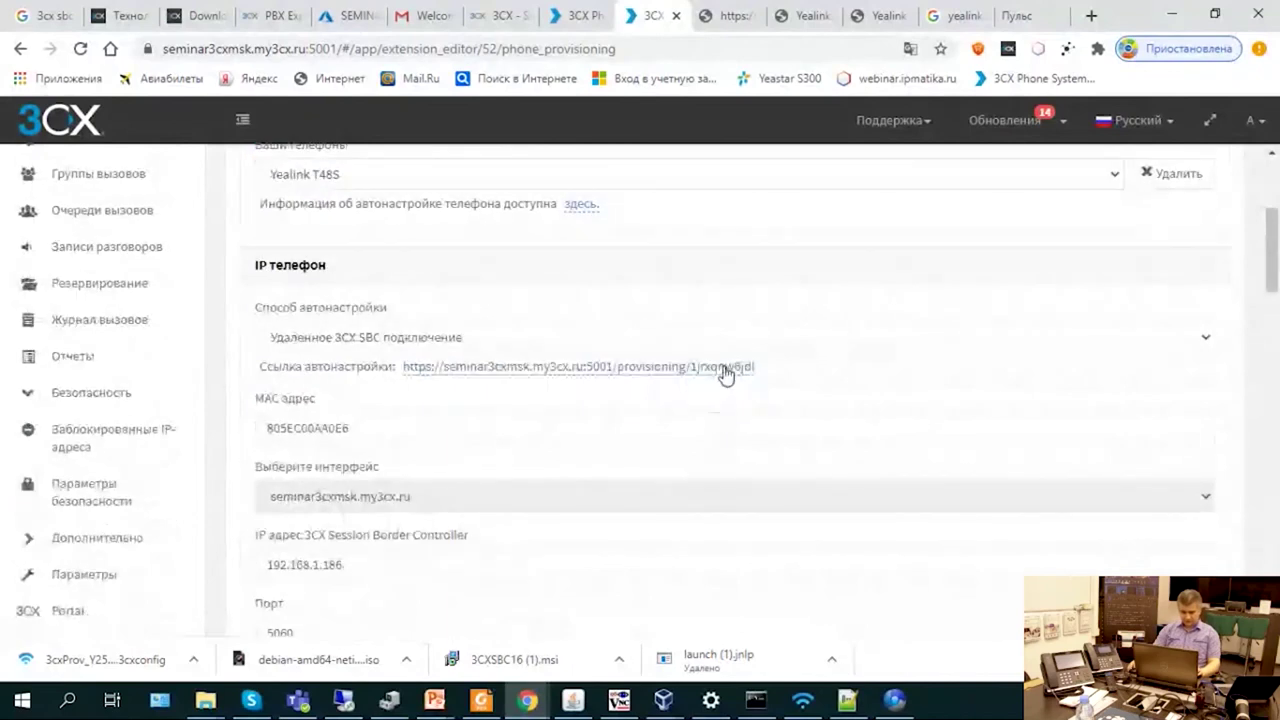
scroll(633, 383, "up", 3)
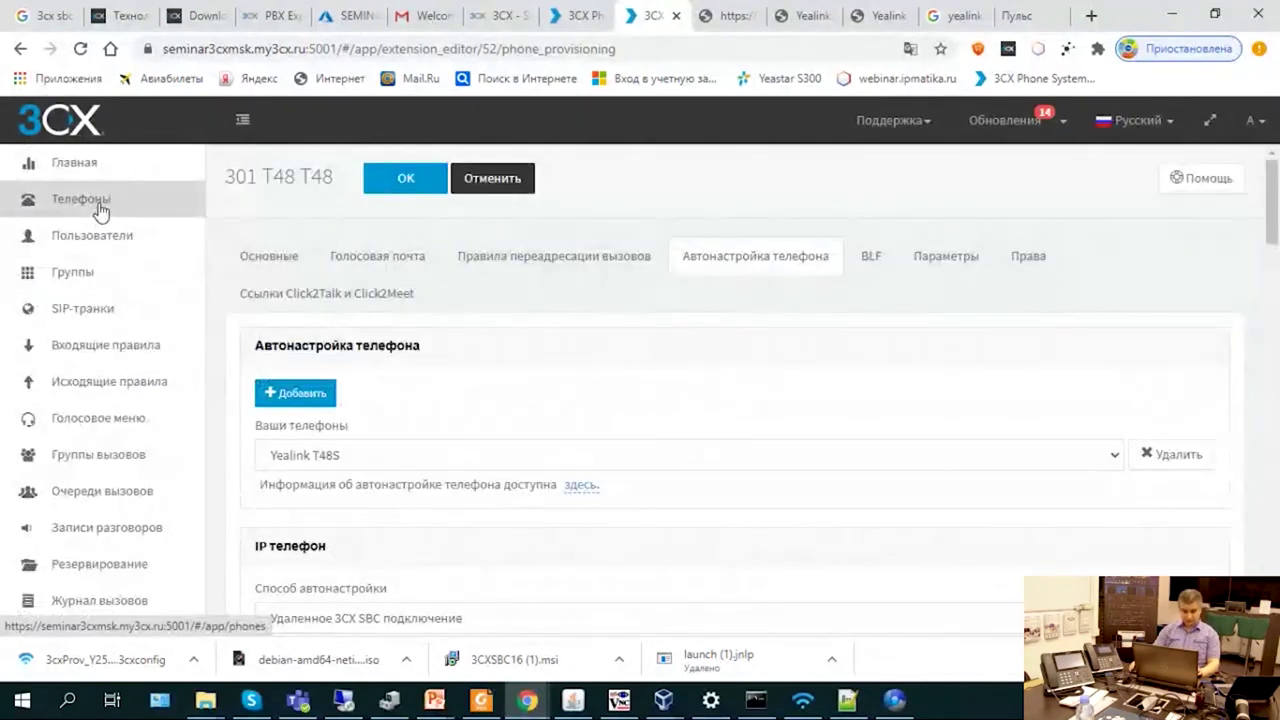
Step: Select extension 303 T46's provisioning link on its Автонастройка телефона tab, then switch to the Yealink tab
left_click(100, 210)
scroll(418, 565, "down", 2)
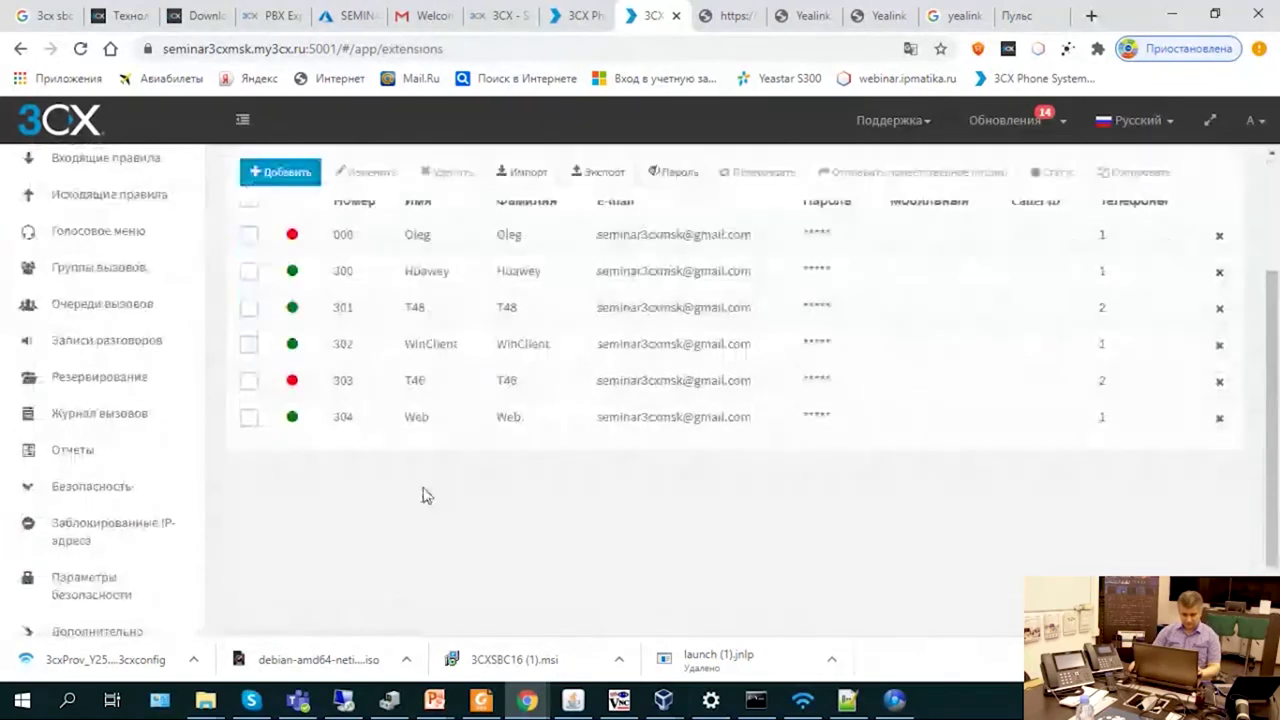
double_click(400, 385)
left_click(700, 272)
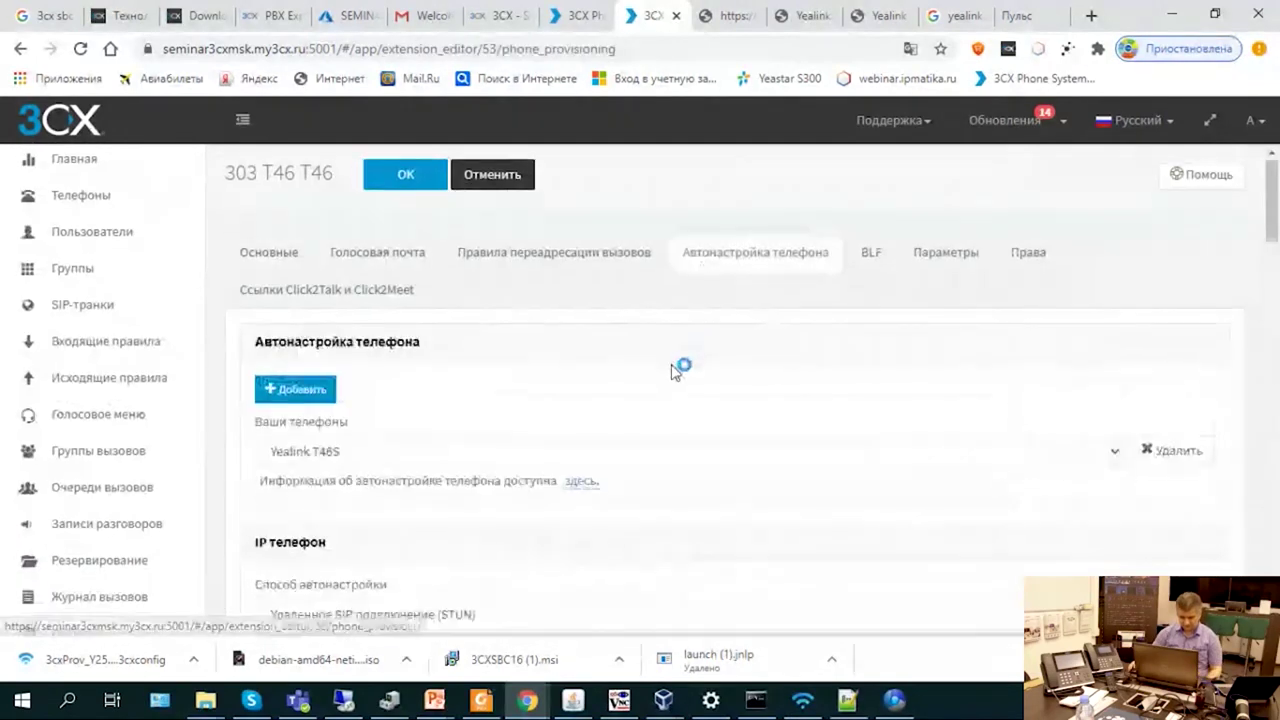
scroll(634, 386, "down", 5)
left_click_drag(760, 322, 407, 318)
key("ctrl+c")
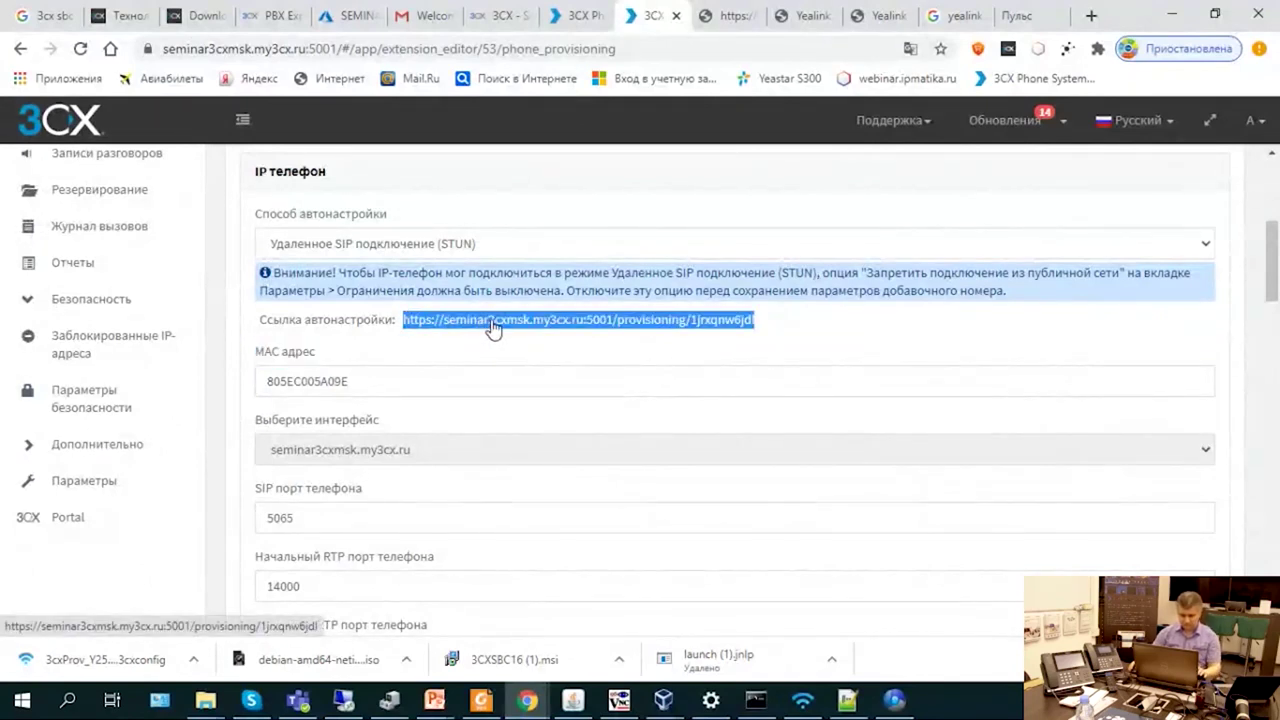
left_click(876, 18)
scroll(765, 245, "up", 4)
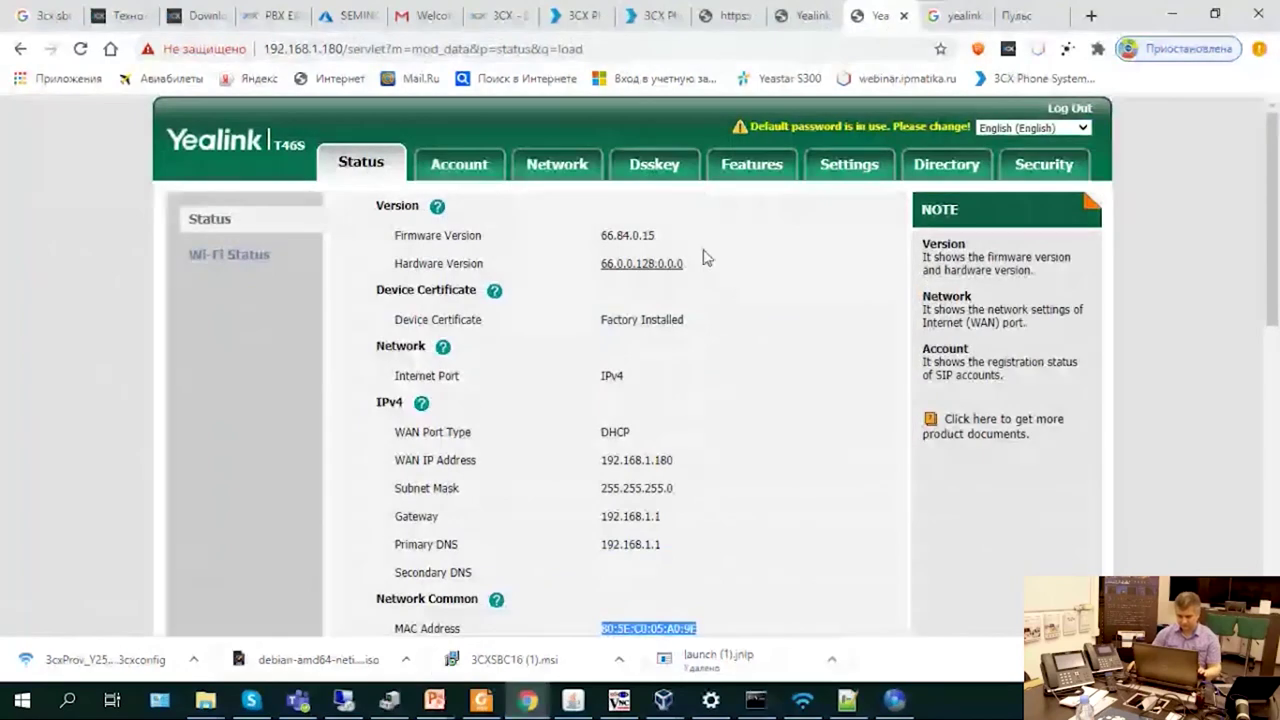
Step: Go to the Yealink Auto Provision settings and paste the 3CX provisioning link as Server URL
left_click(851, 166)
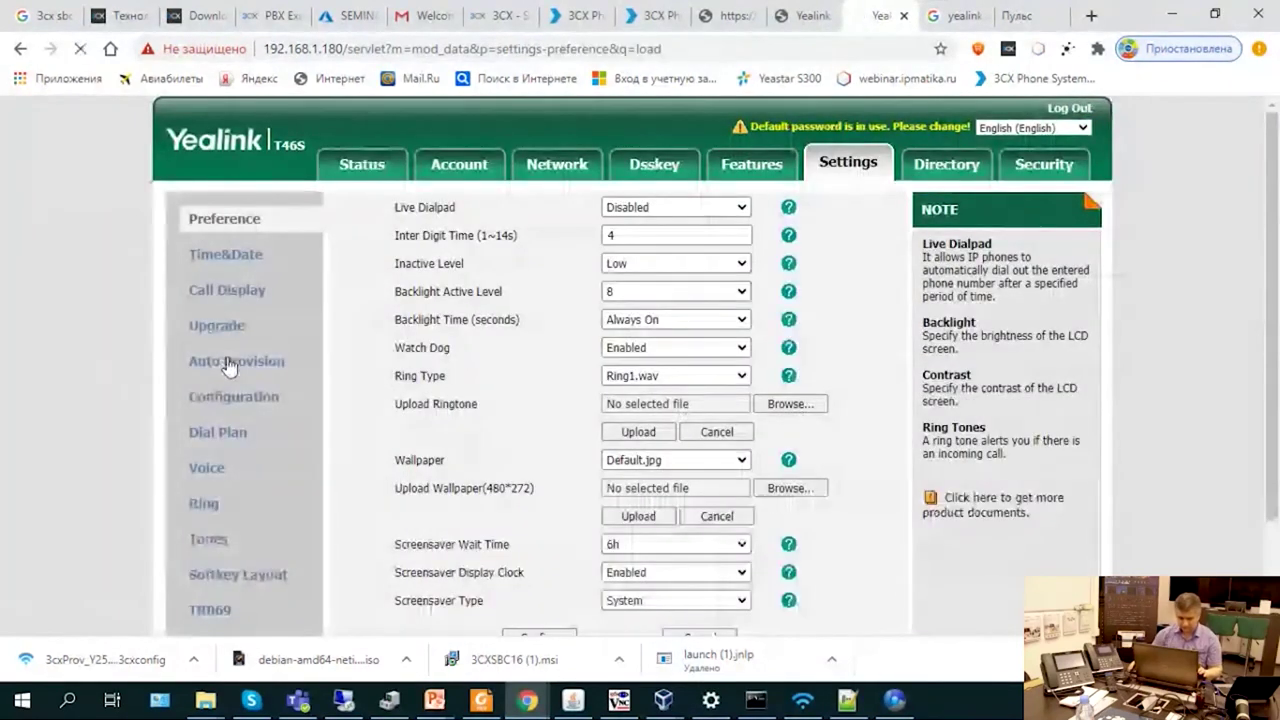
left_click(228, 365)
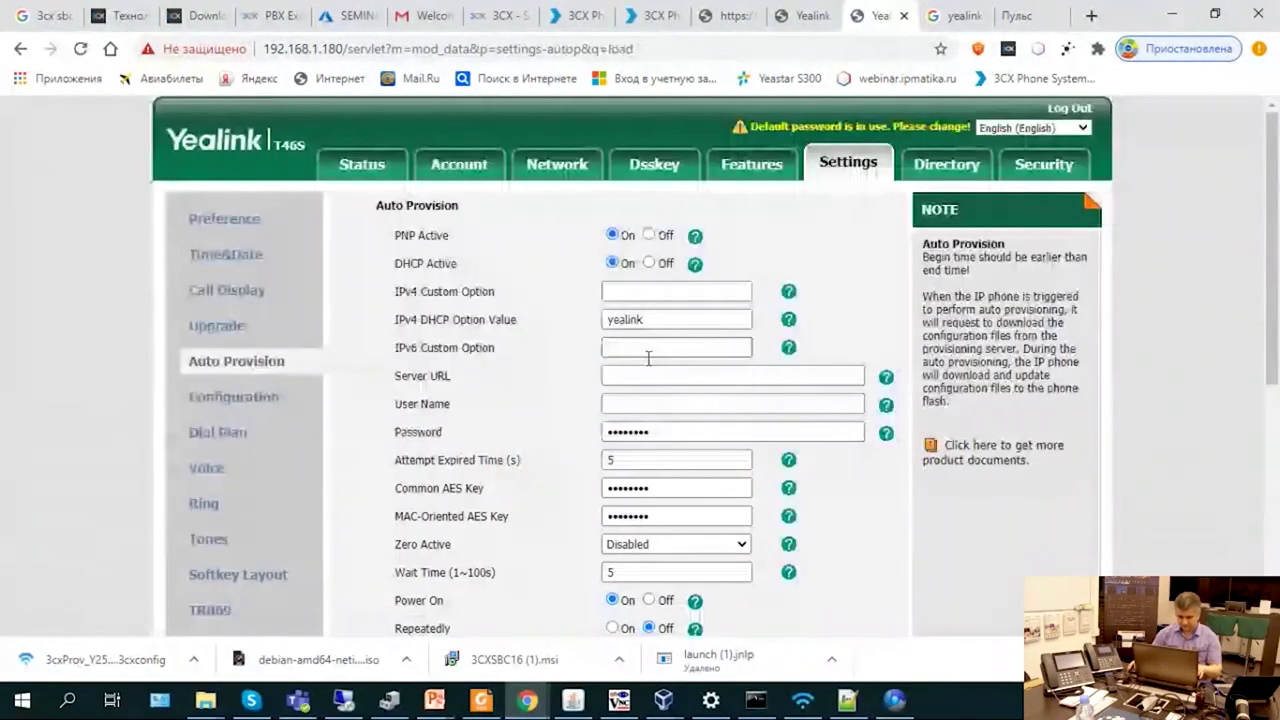
left_click(643, 376)
key("ctrl+v")
Step: Fill in the provisioning user name and password below the Server URL
left_click(649, 404)
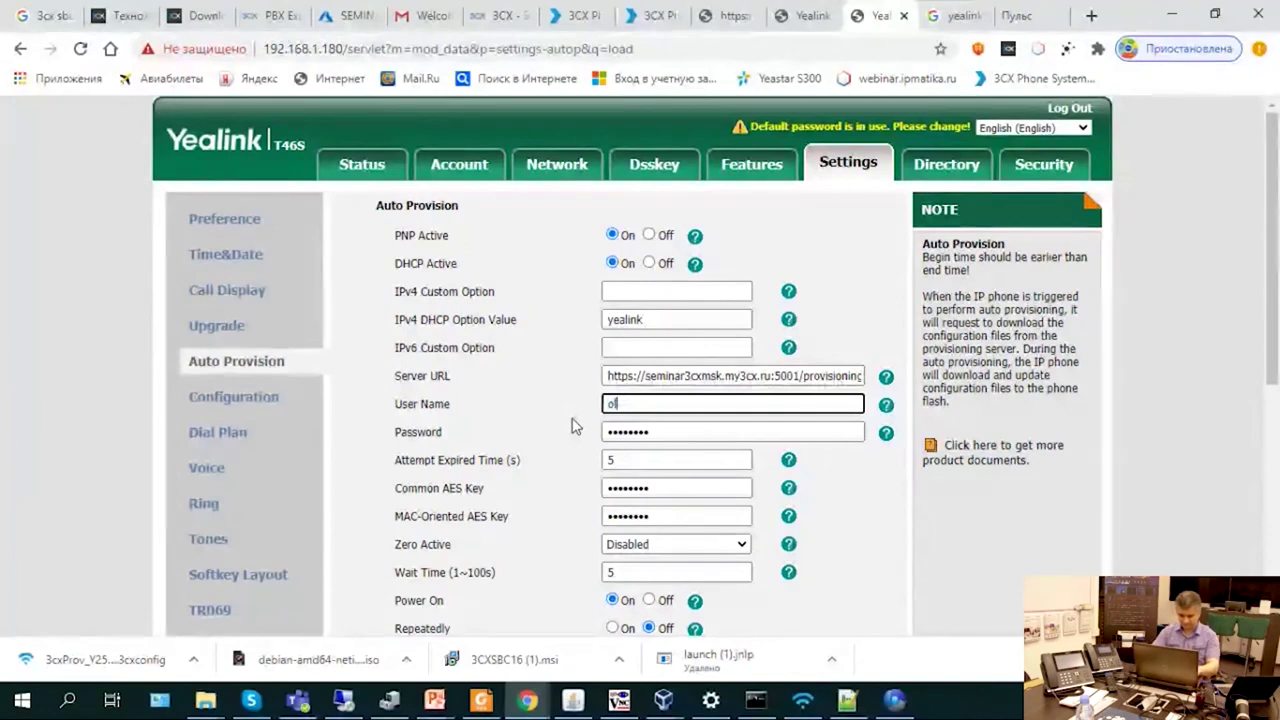
key("Tab")
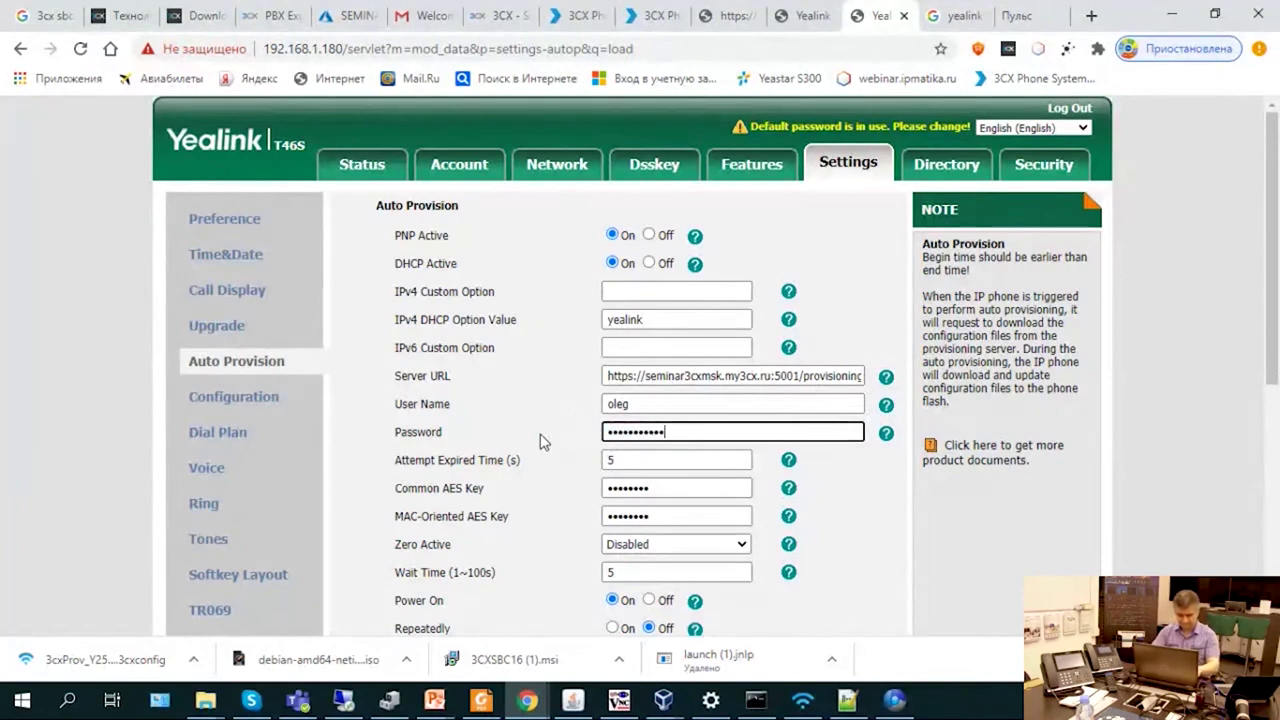
scroll(787, 514, "down", 5)
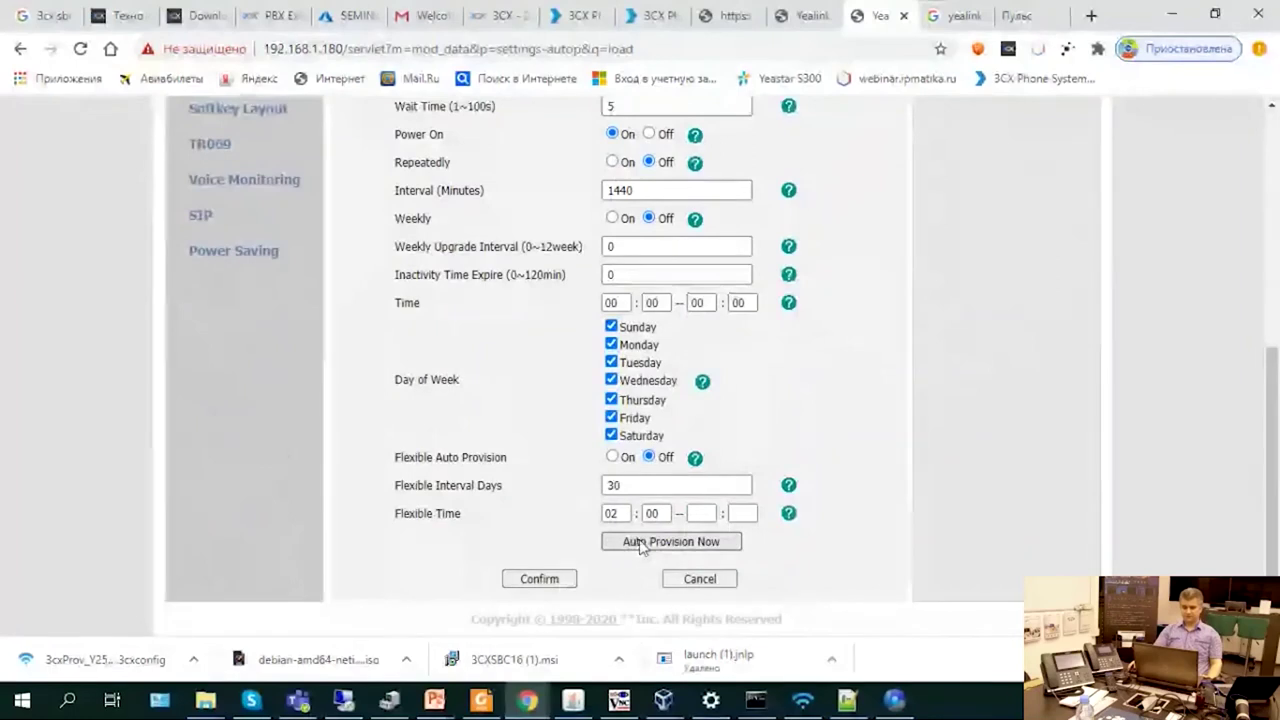
scroll(641, 547, "up", 1)
scroll(641, 547, "up", 5)
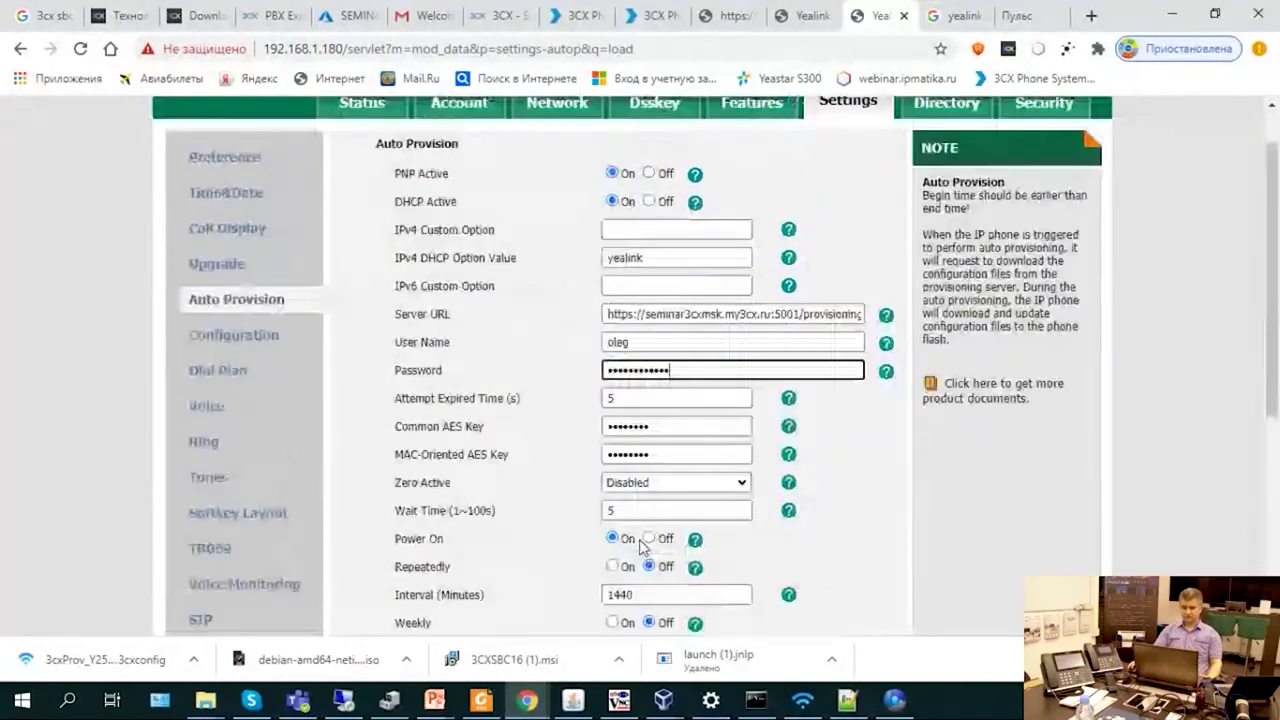
Step: Back in 3CX, save extension 303's phone provisioning settings
left_click(645, 17)
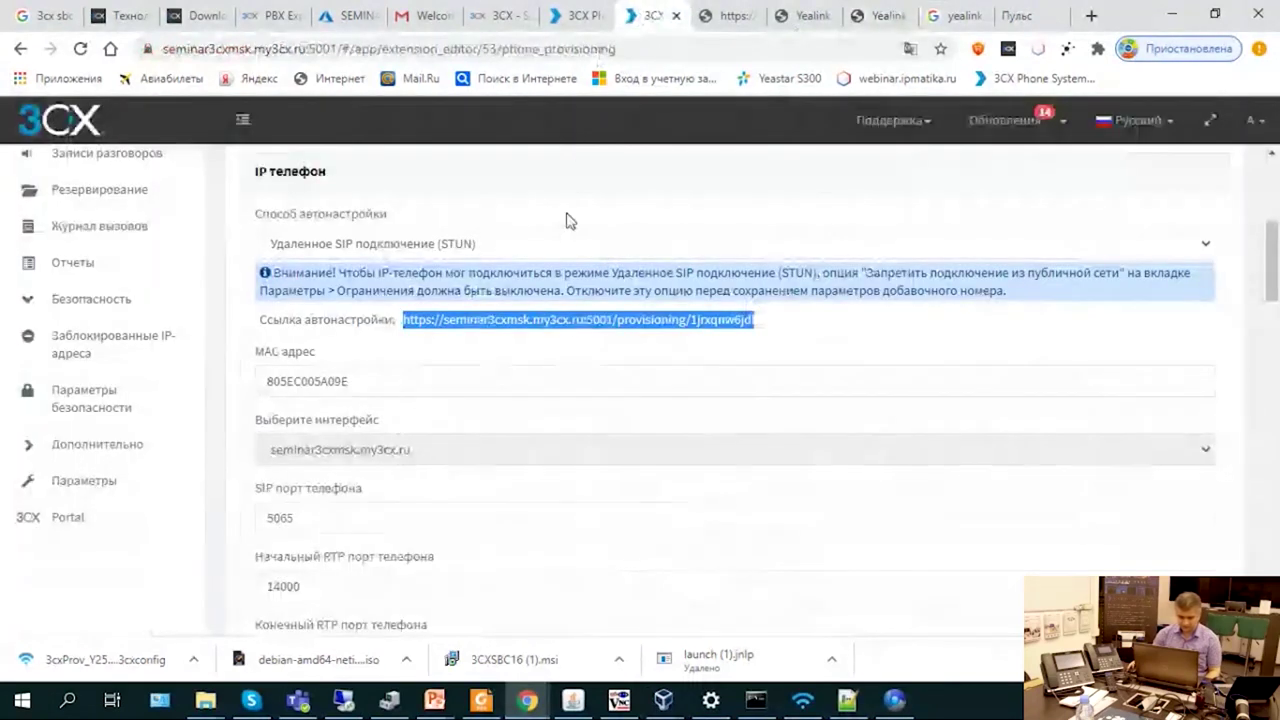
scroll(583, 337, "up", 4)
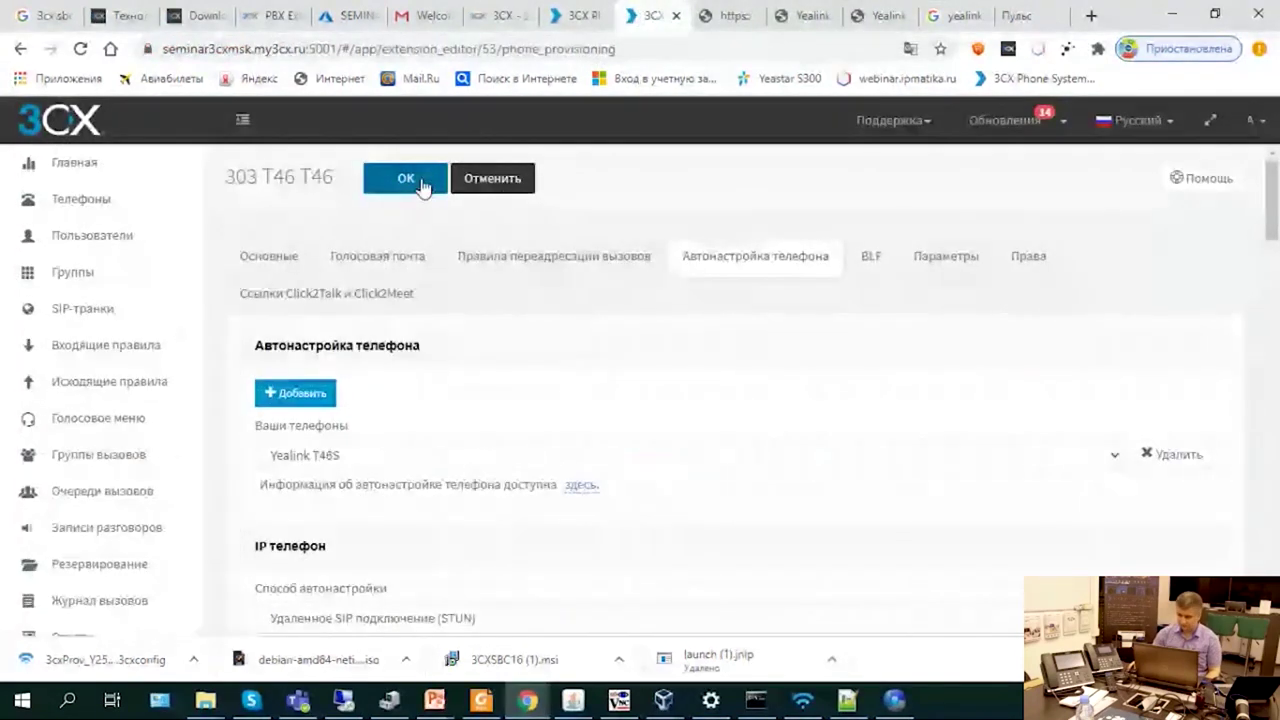
left_click(420, 182)
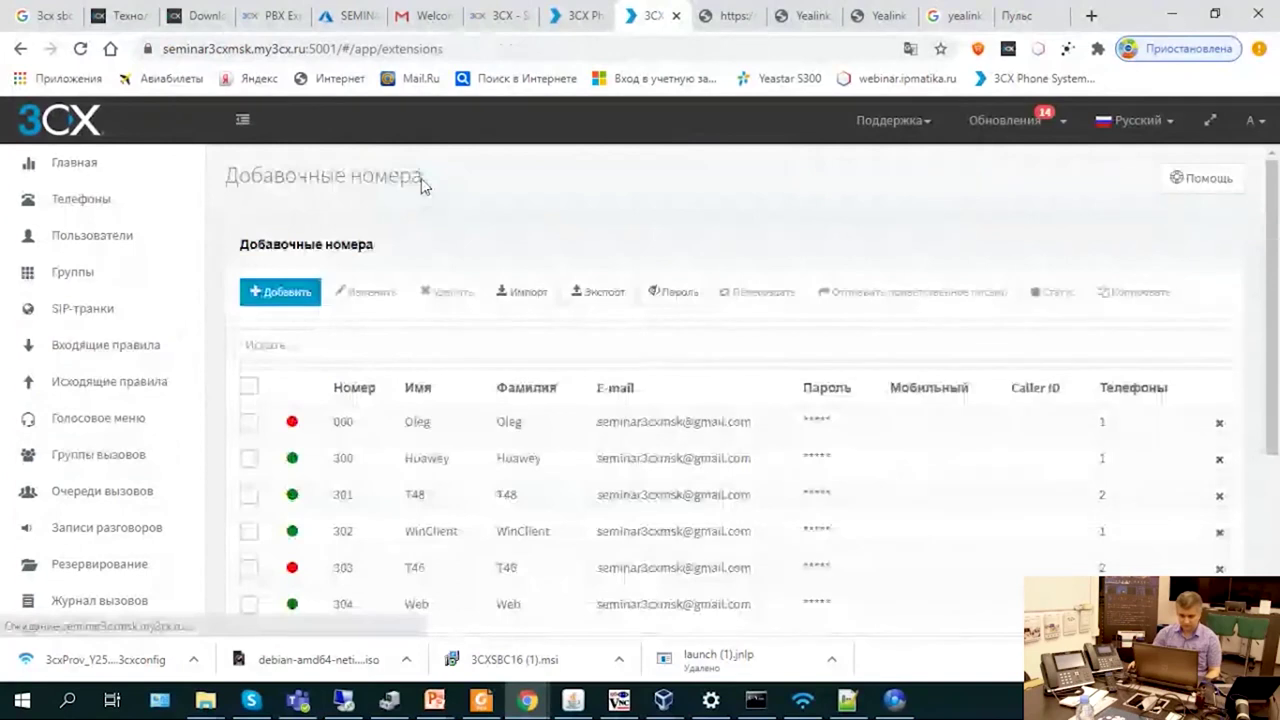
scroll(731, 386, "down", 3)
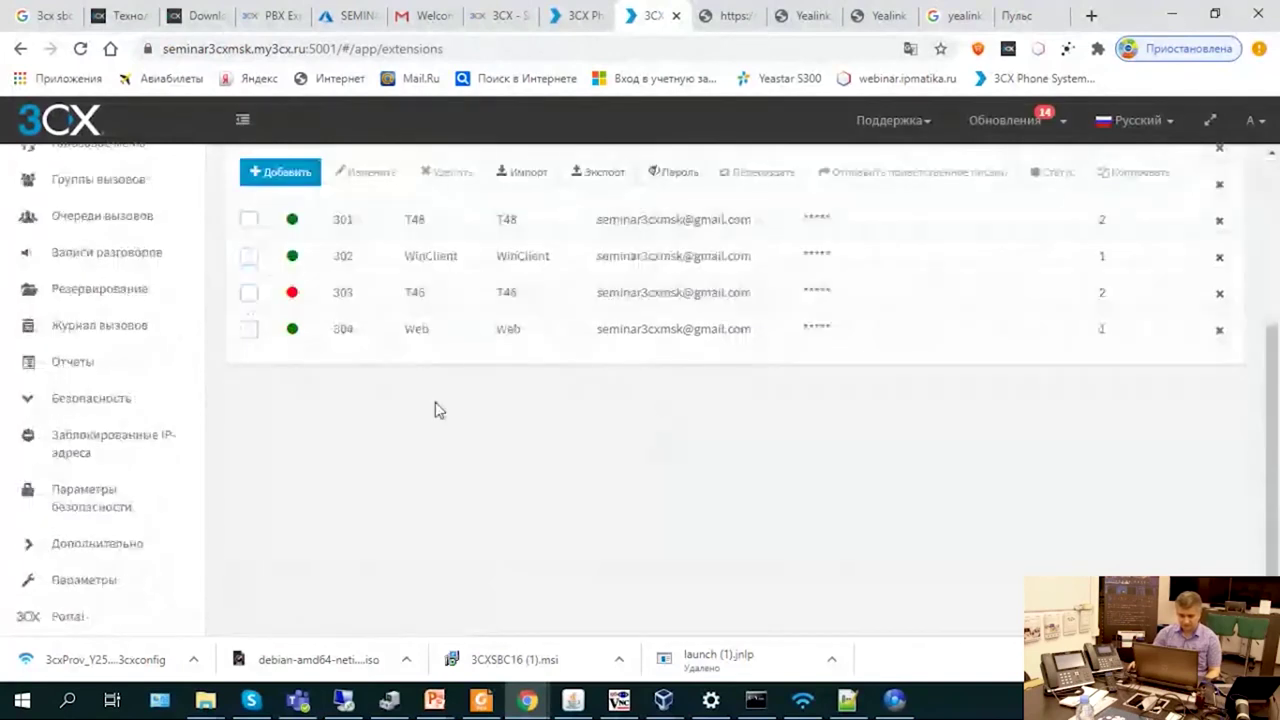
scroll(437, 408, "up", 2)
Step: Reopen extension 303's T46 phone, review its provisioning settings, and save with OK
double_click(405, 487)
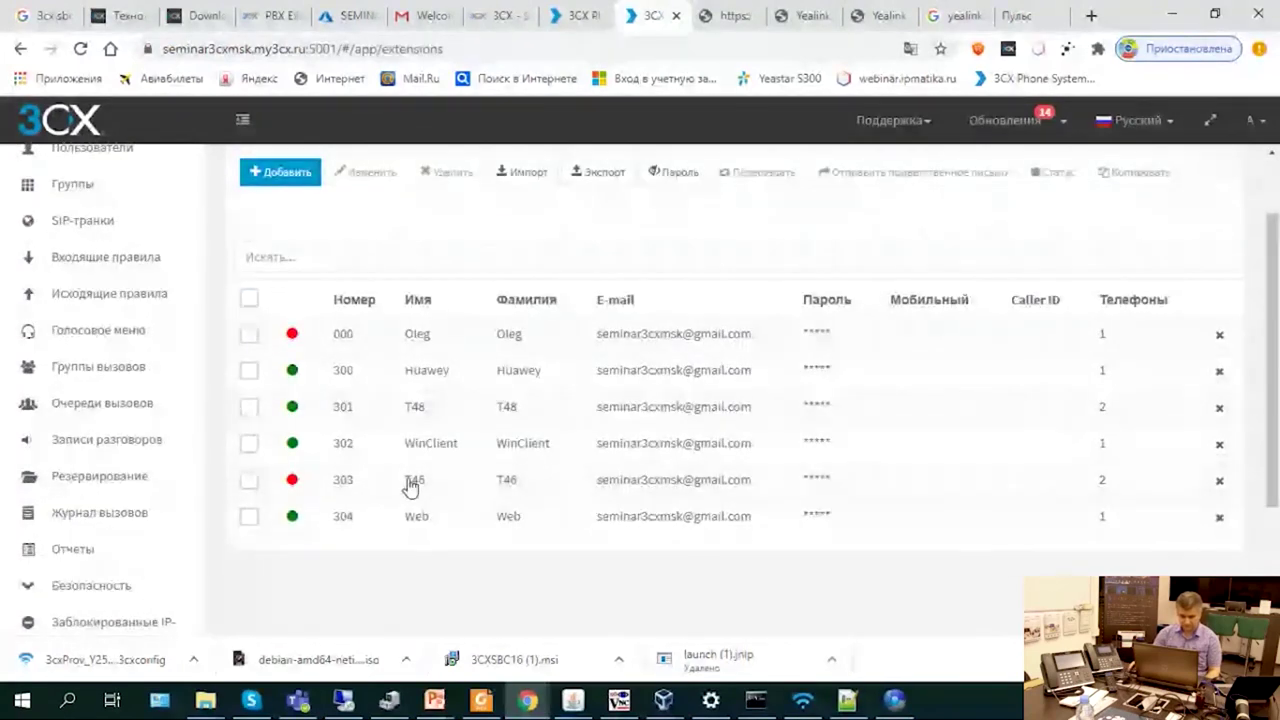
scroll(549, 463, "down", 2)
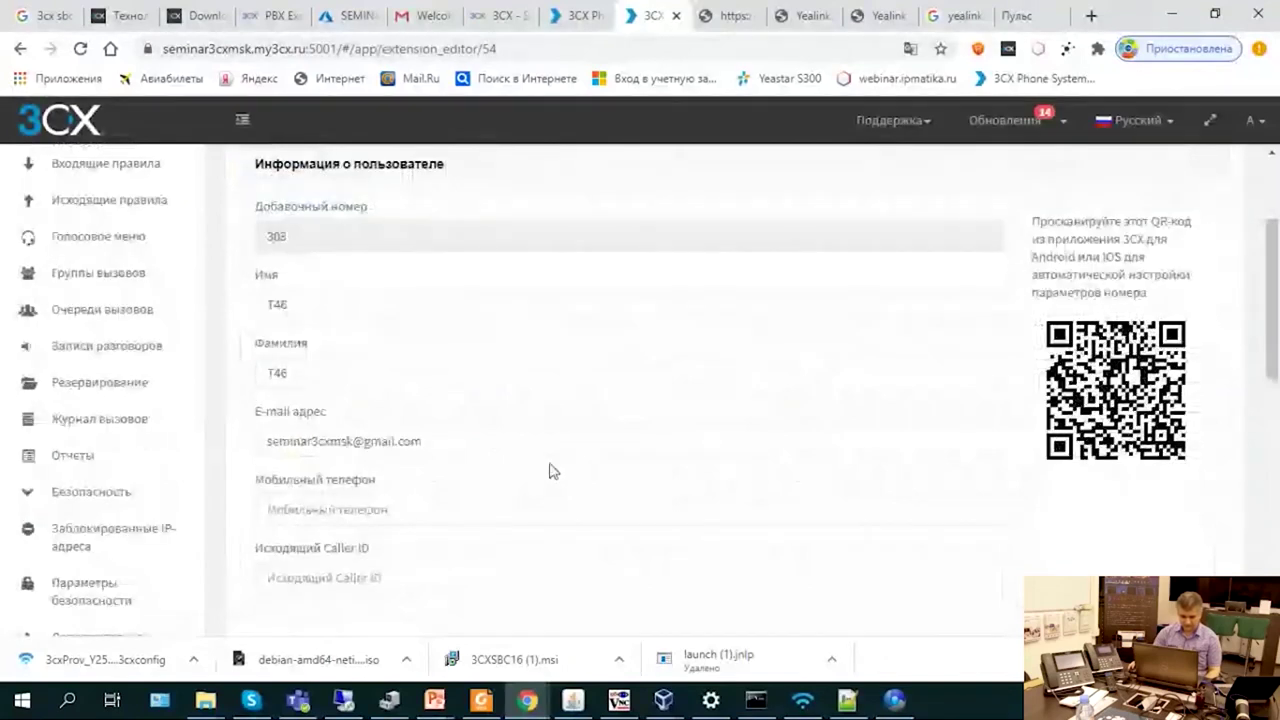
scroll(620, 380, "up", 4)
left_click(729, 258)
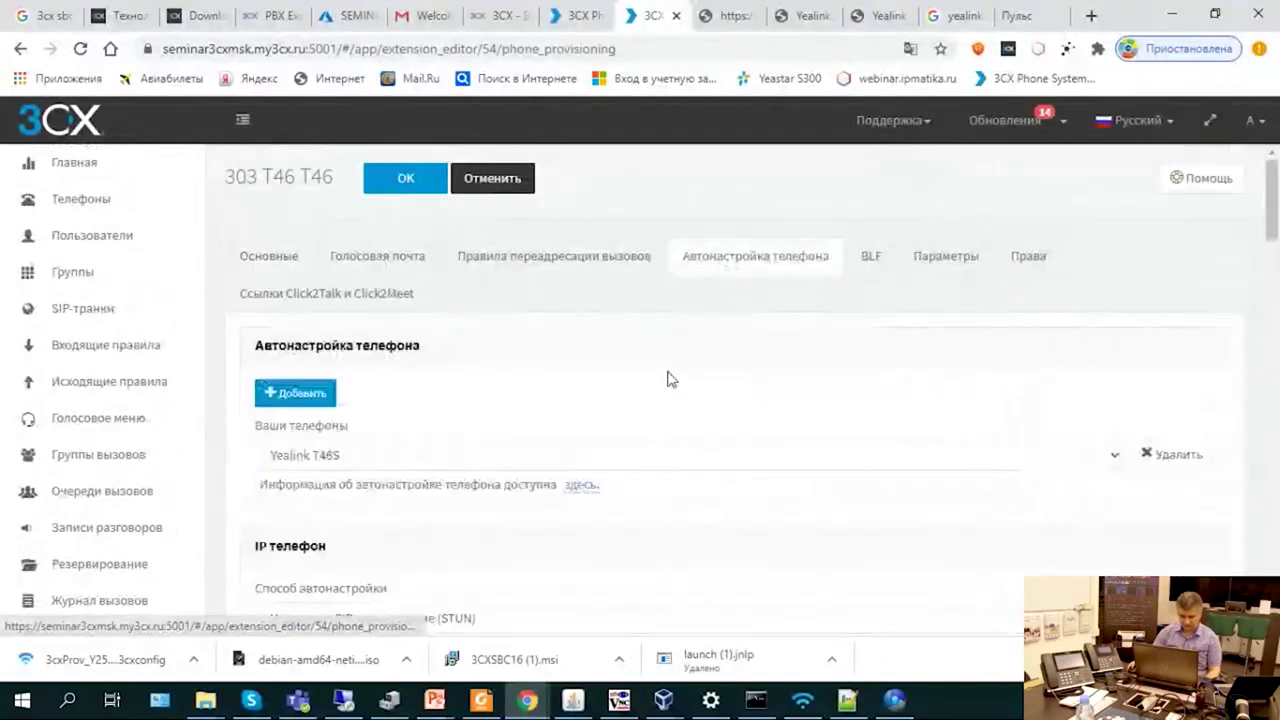
scroll(670, 378, "down", 1)
scroll(670, 378, "down", 2)
scroll(669, 372, "up", 2)
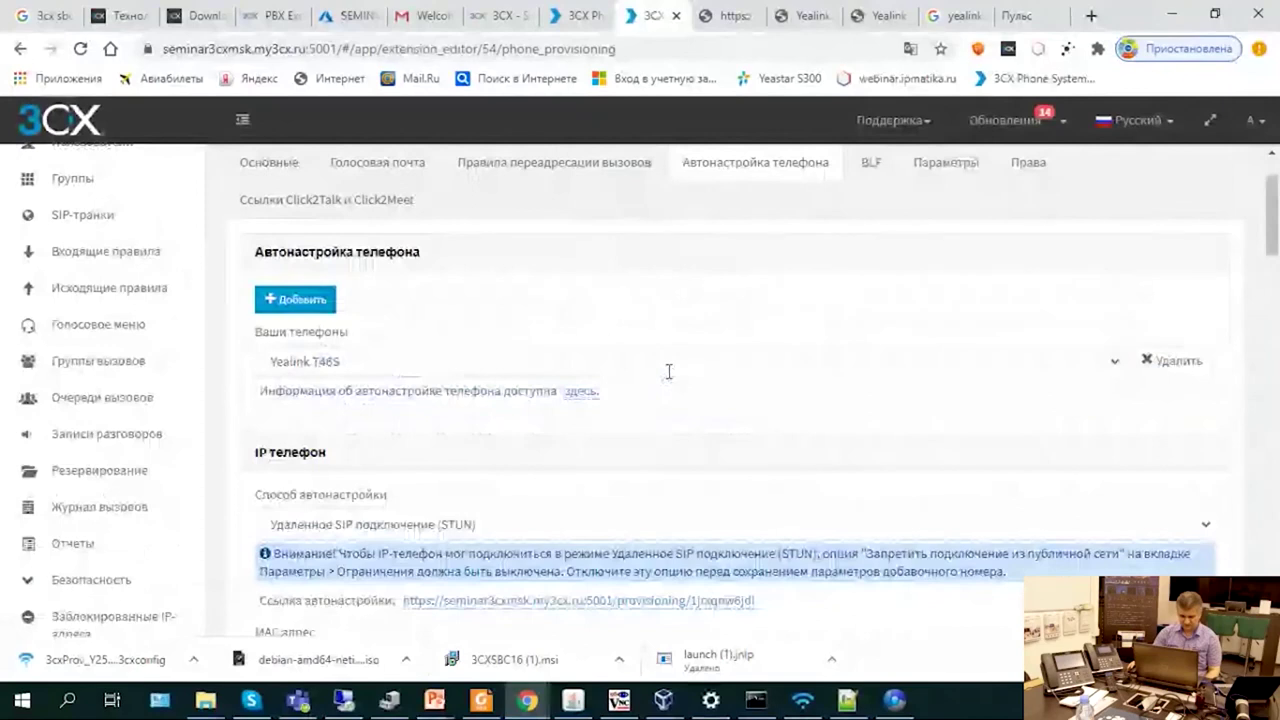
scroll(669, 375, "down", 2)
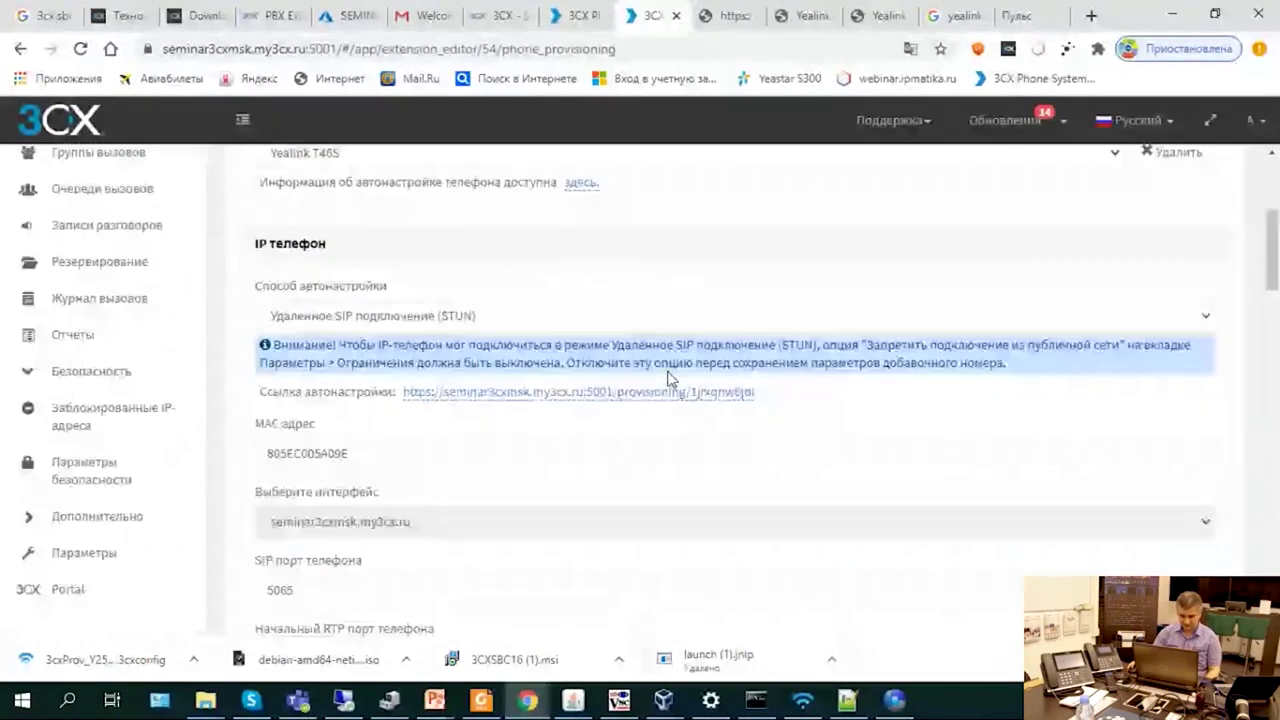
scroll(669, 378, "down", 4)
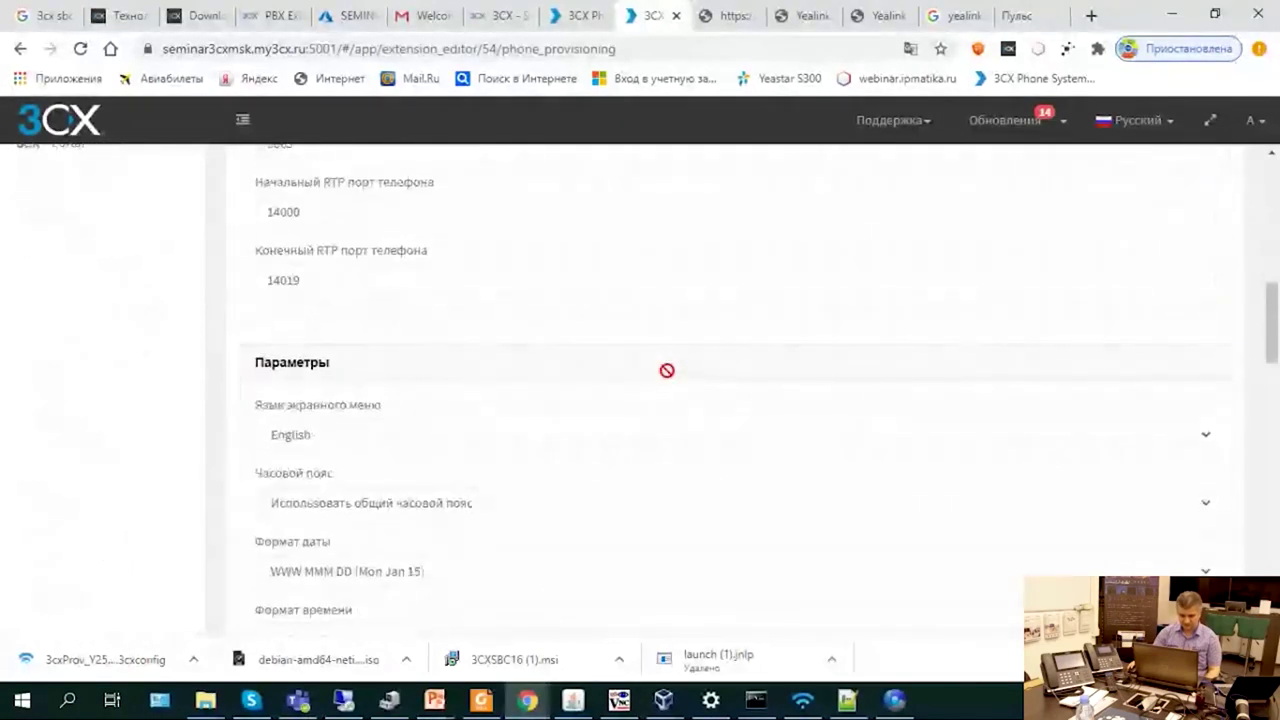
scroll(667, 370, "down", 4)
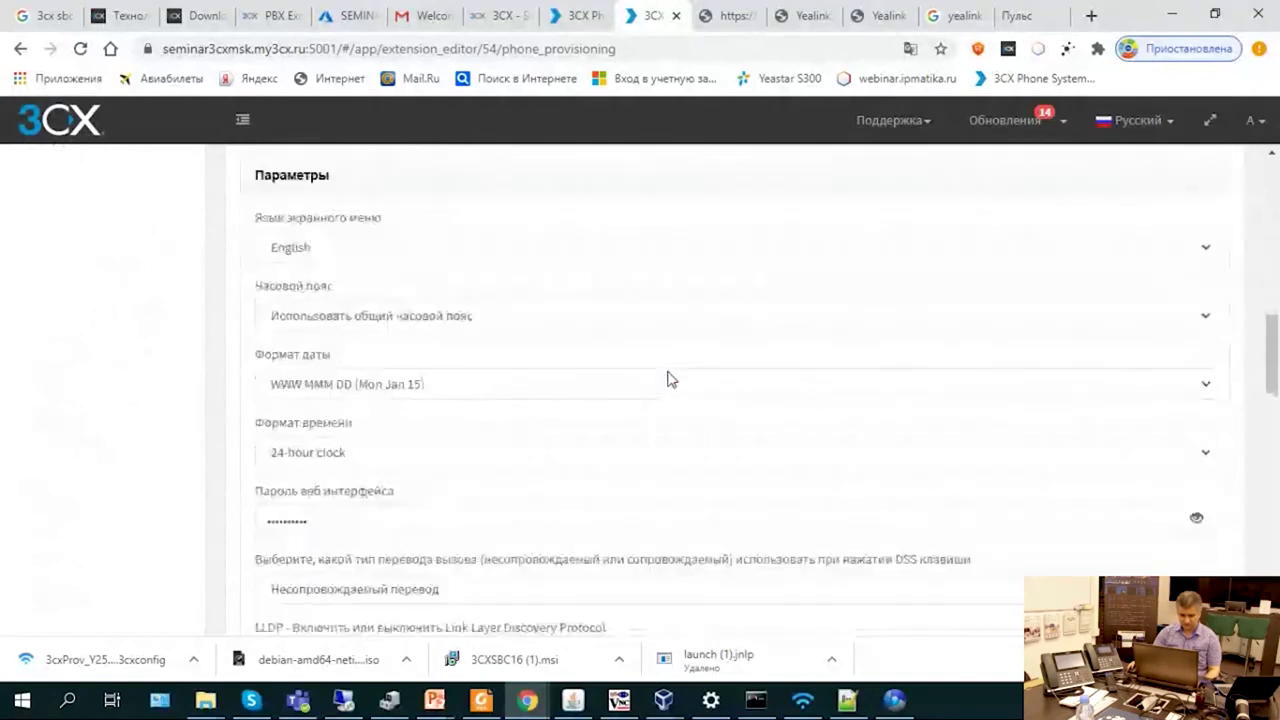
scroll(669, 379, "down", 12)
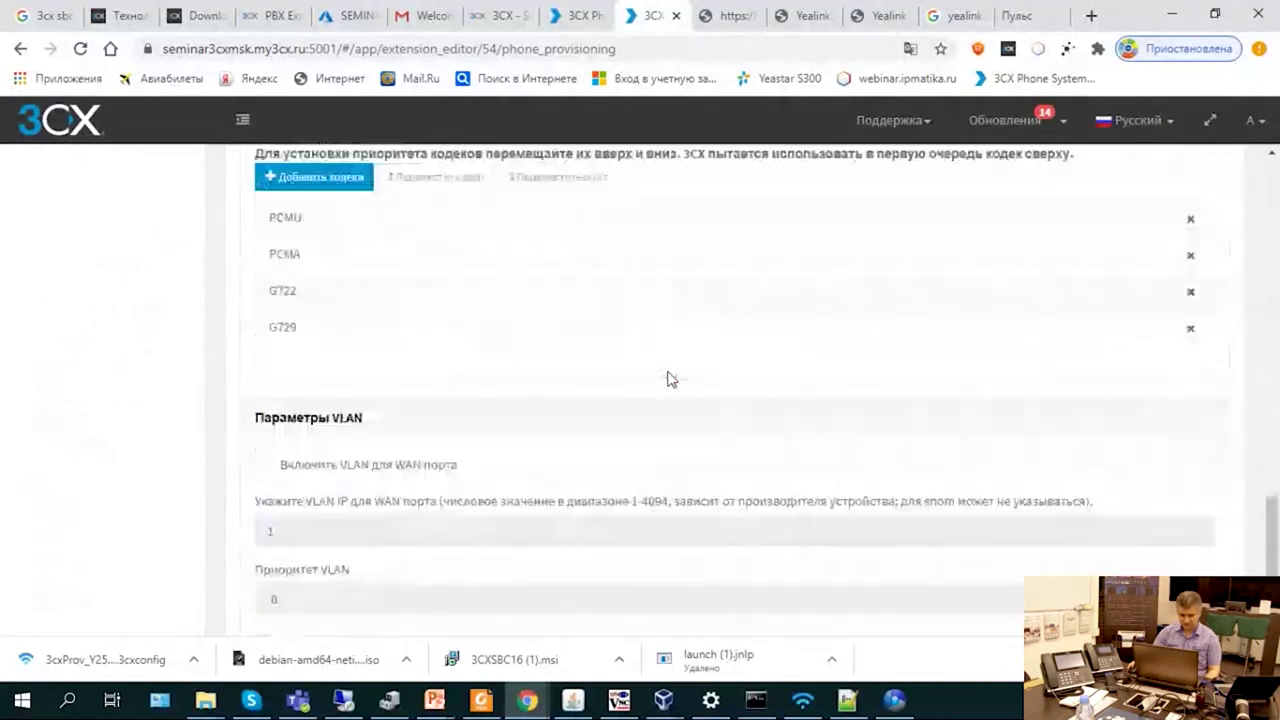
scroll(660, 362, "up", 20)
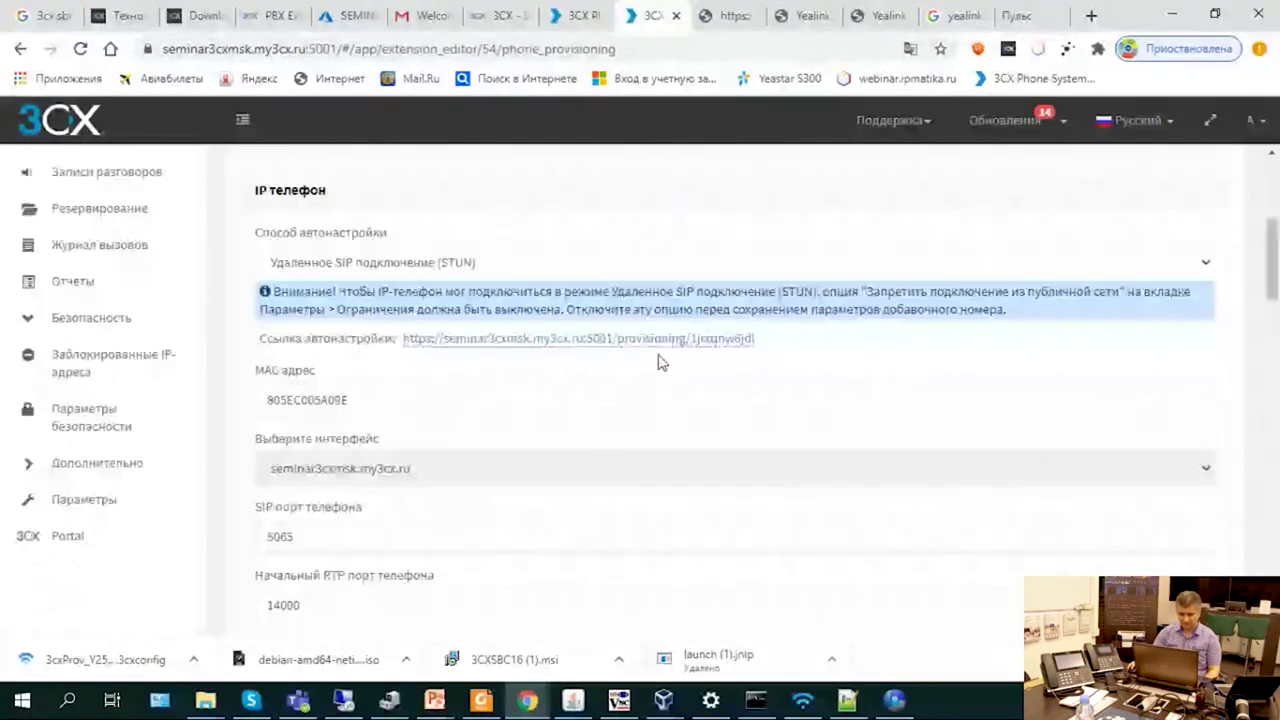
left_click(414, 186)
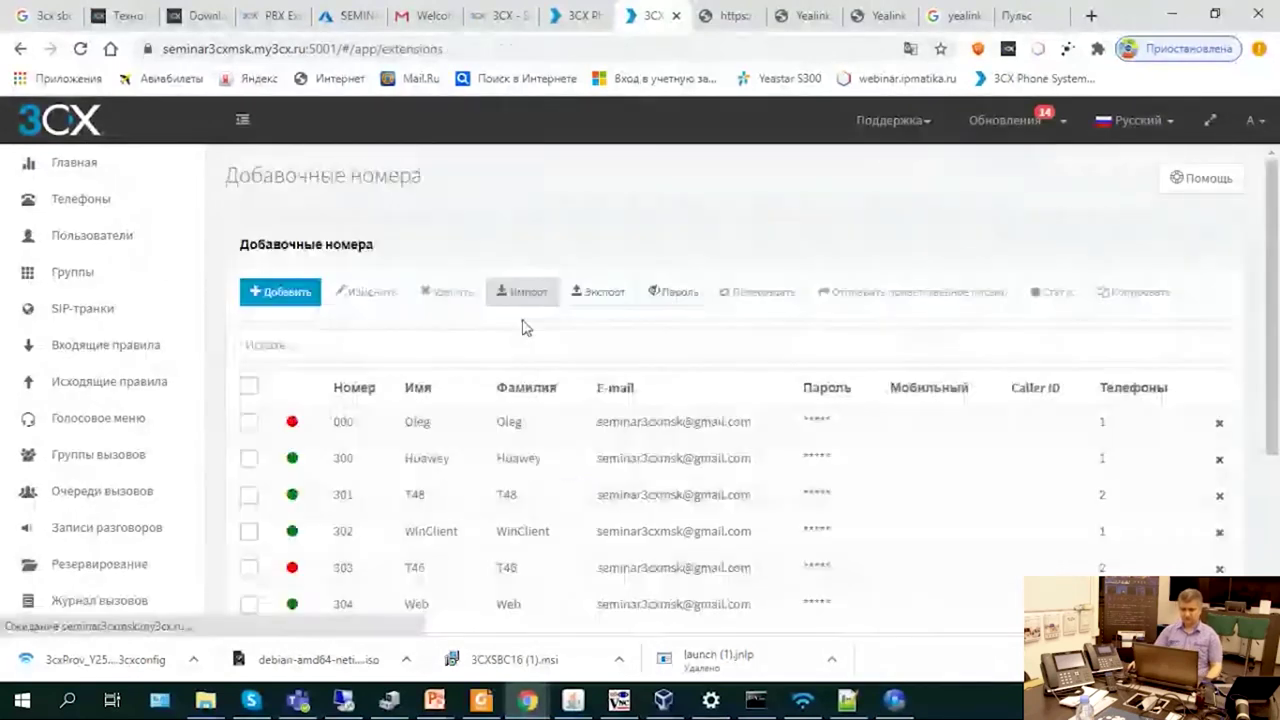
Step: Run Auto Provision Now on the Yealink, confirm it, and reload the page after the update
left_click(876, 16)
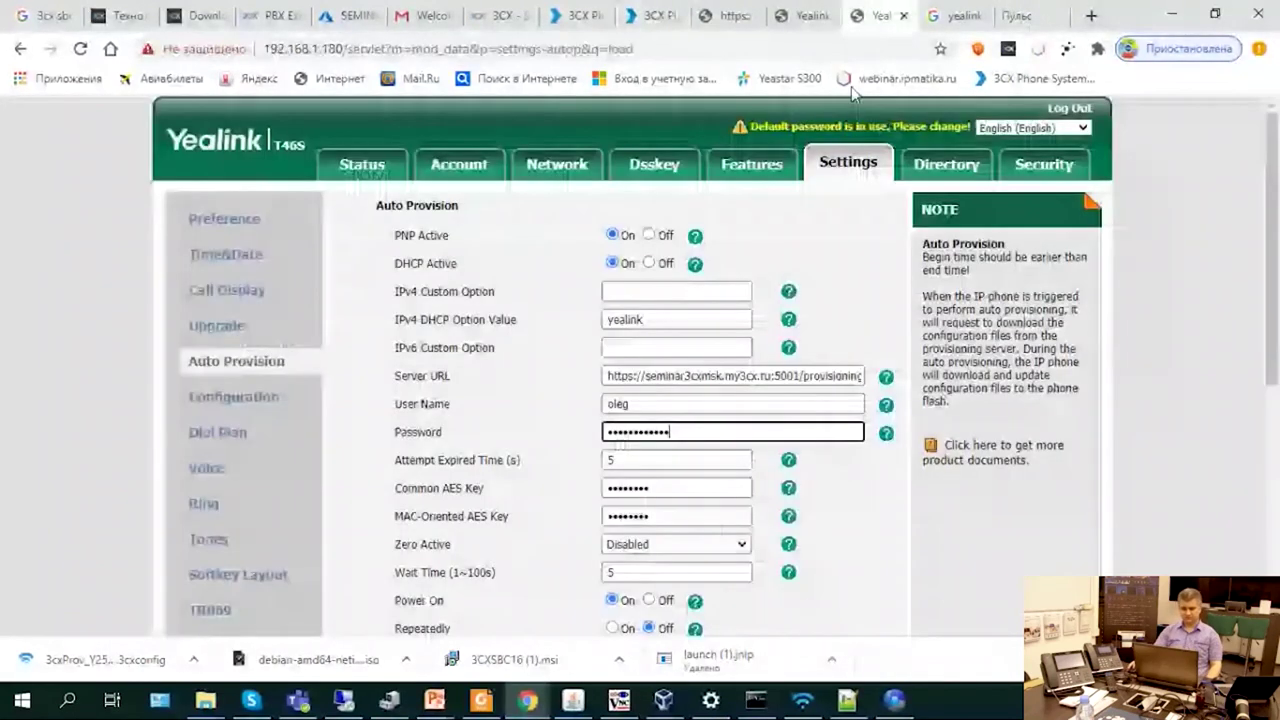
scroll(720, 500, "down", 4)
scroll(710, 430, "up", 3)
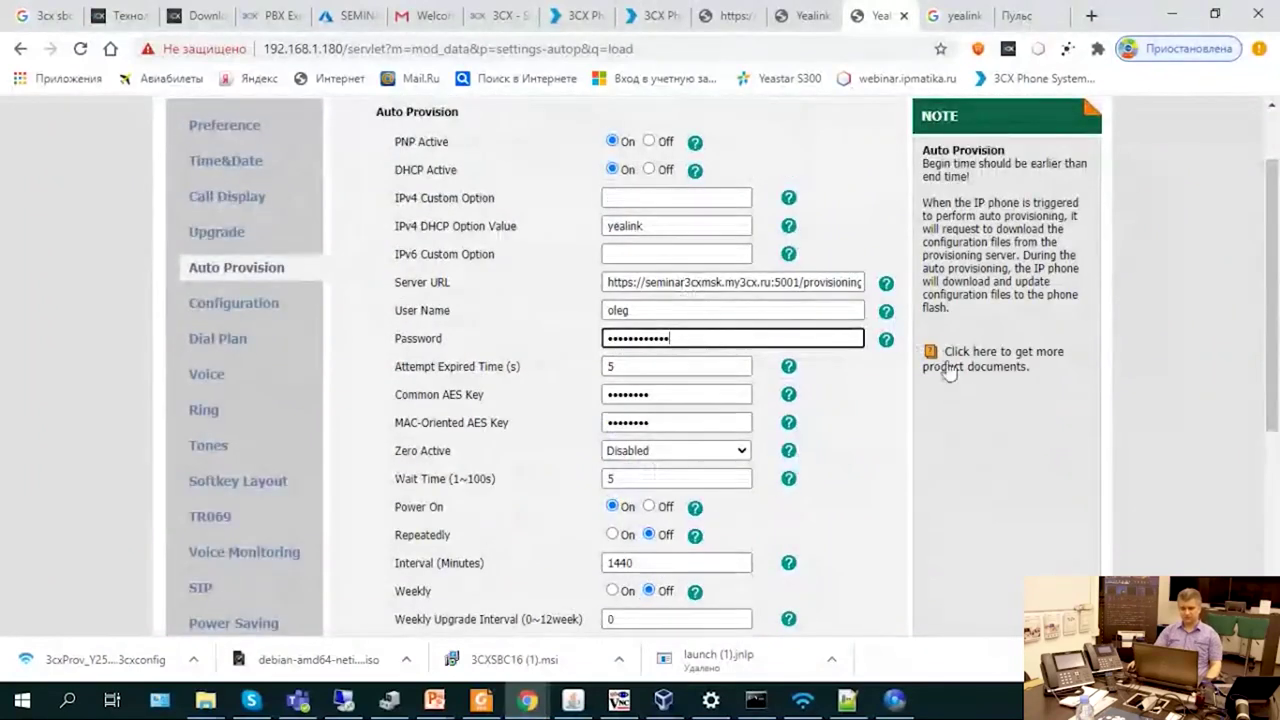
scroll(883, 464, "down", 4)
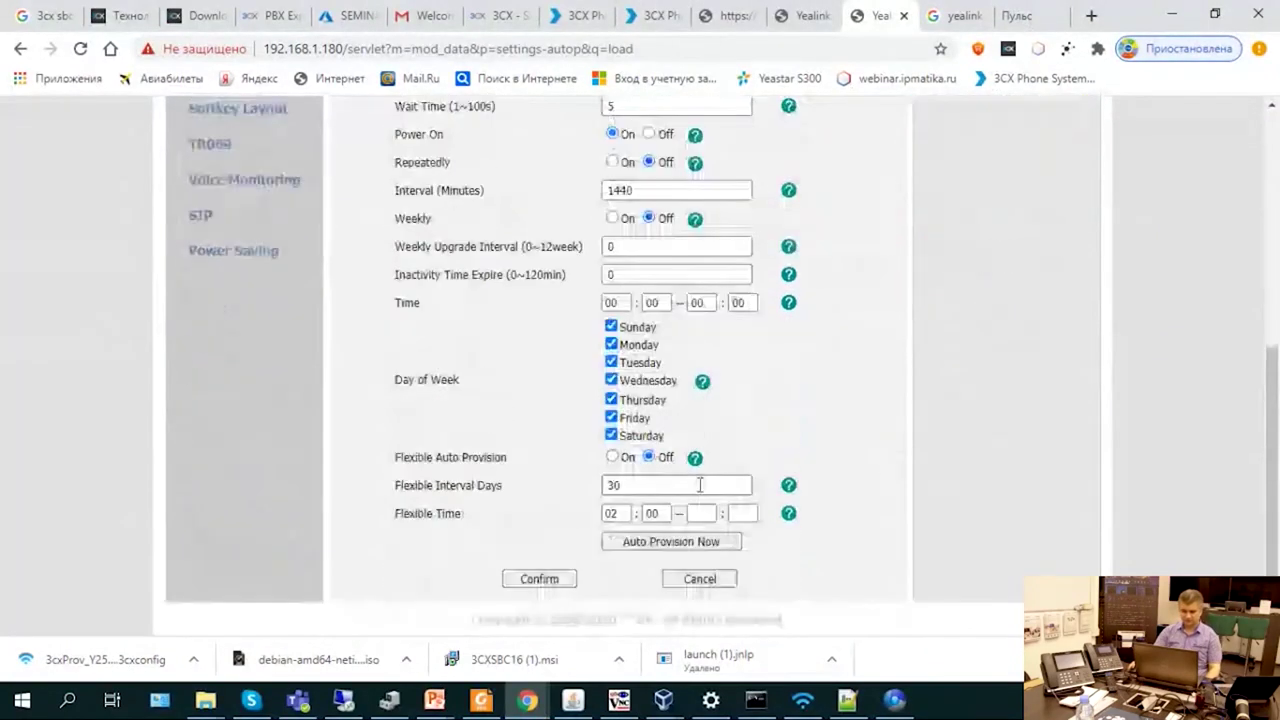
left_click(636, 546)
left_click(722, 158)
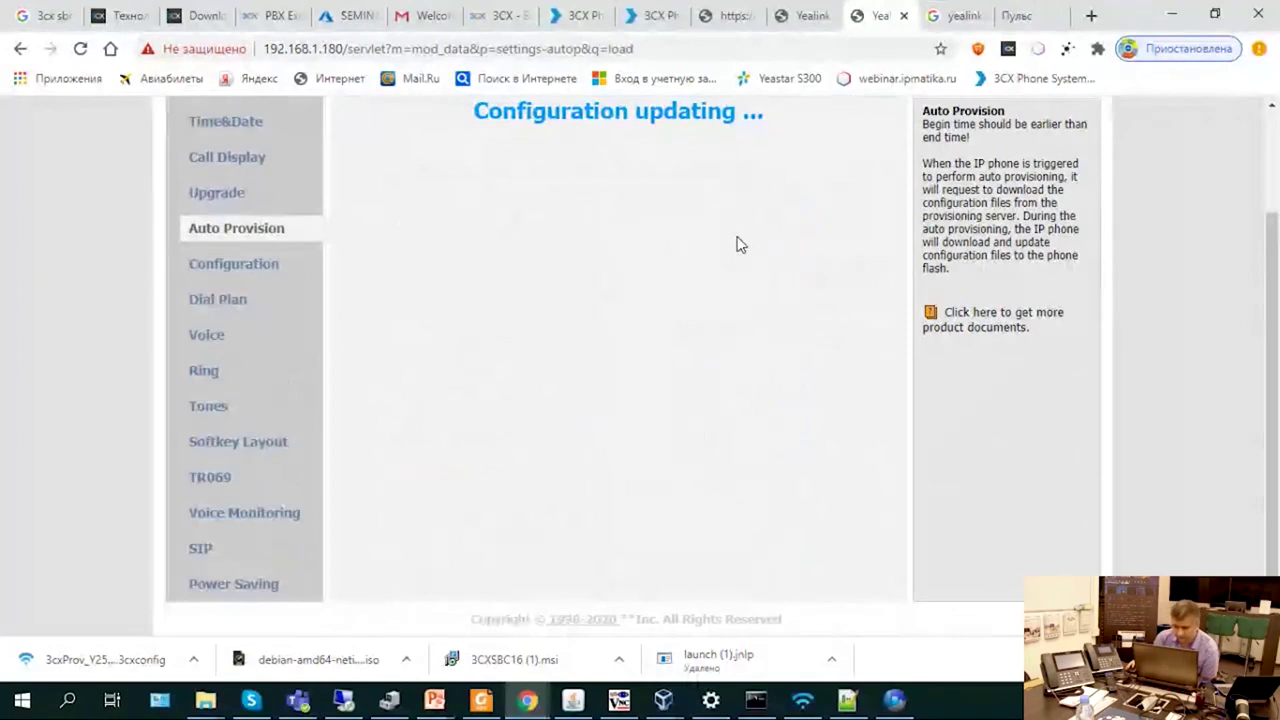
scroll(716, 246, "up", 2)
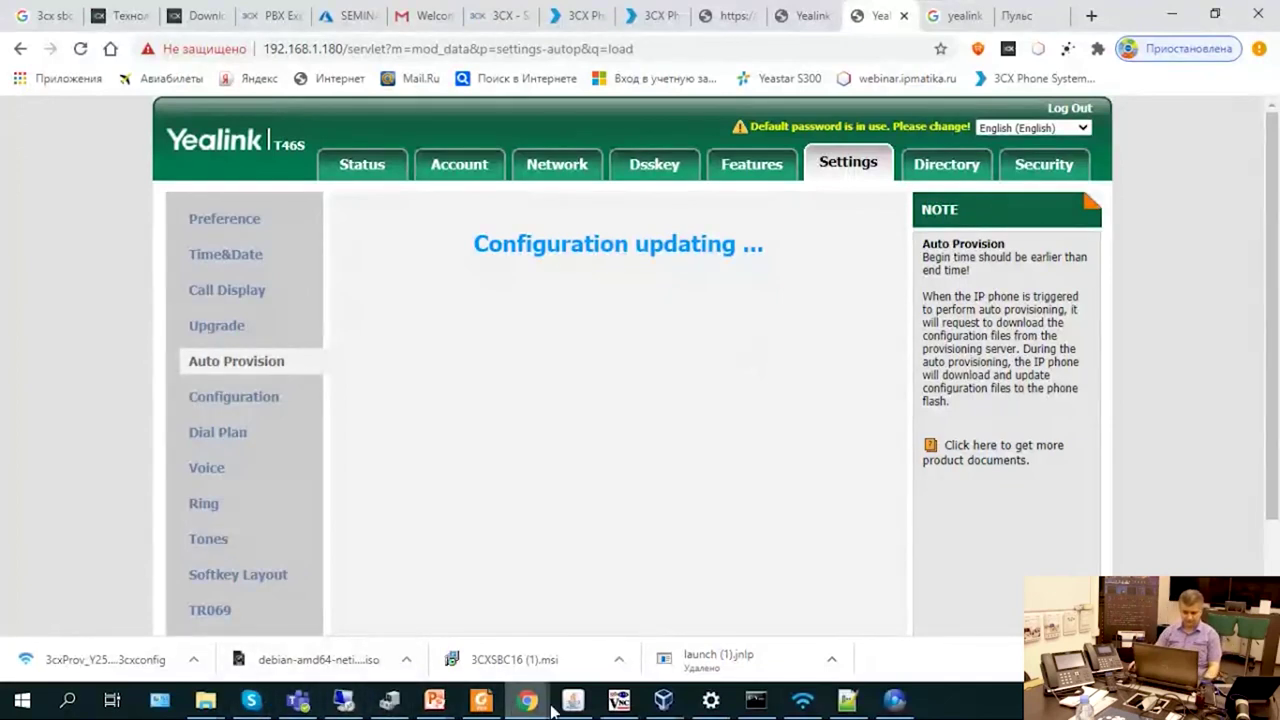
left_click(81, 51)
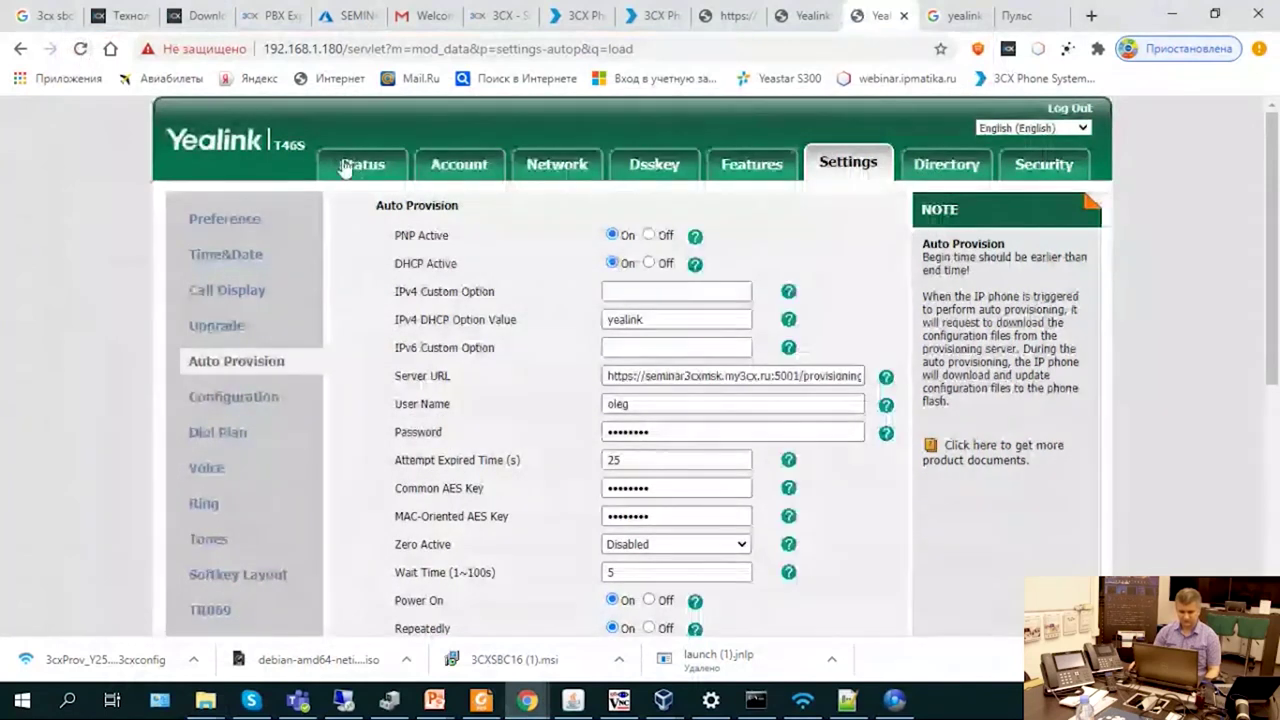
left_click(81, 49)
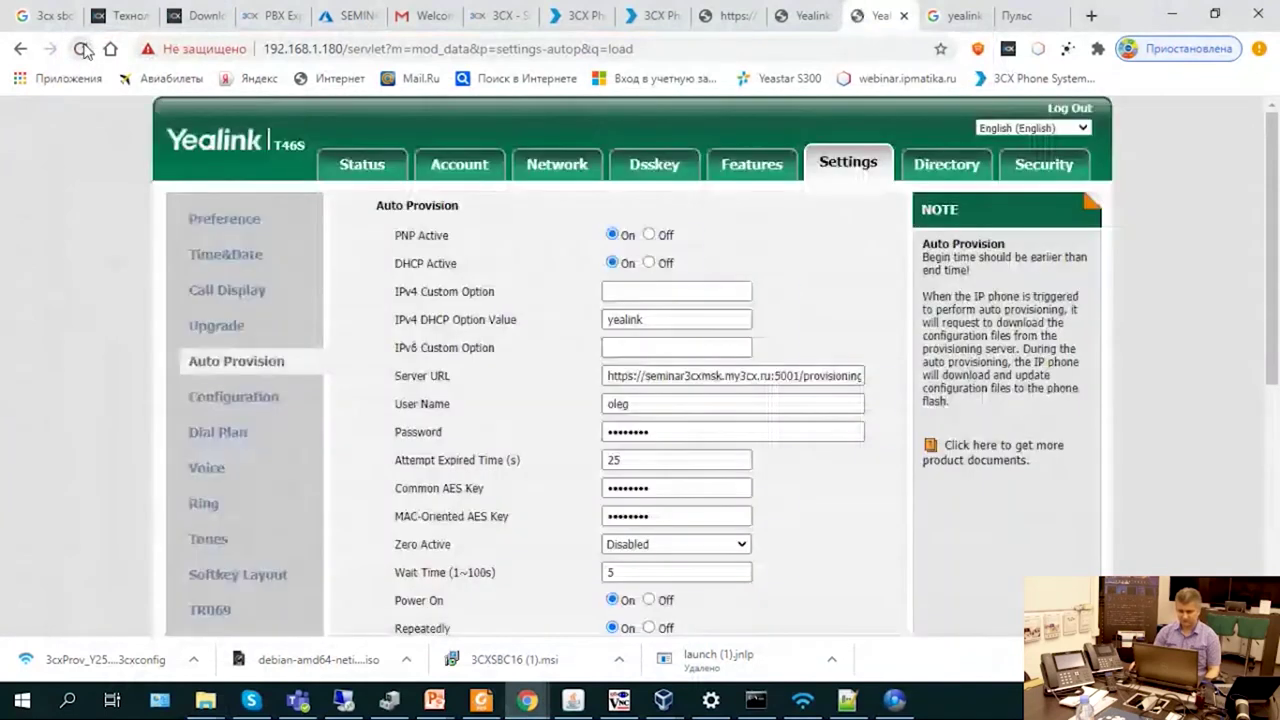
left_click(444, 170)
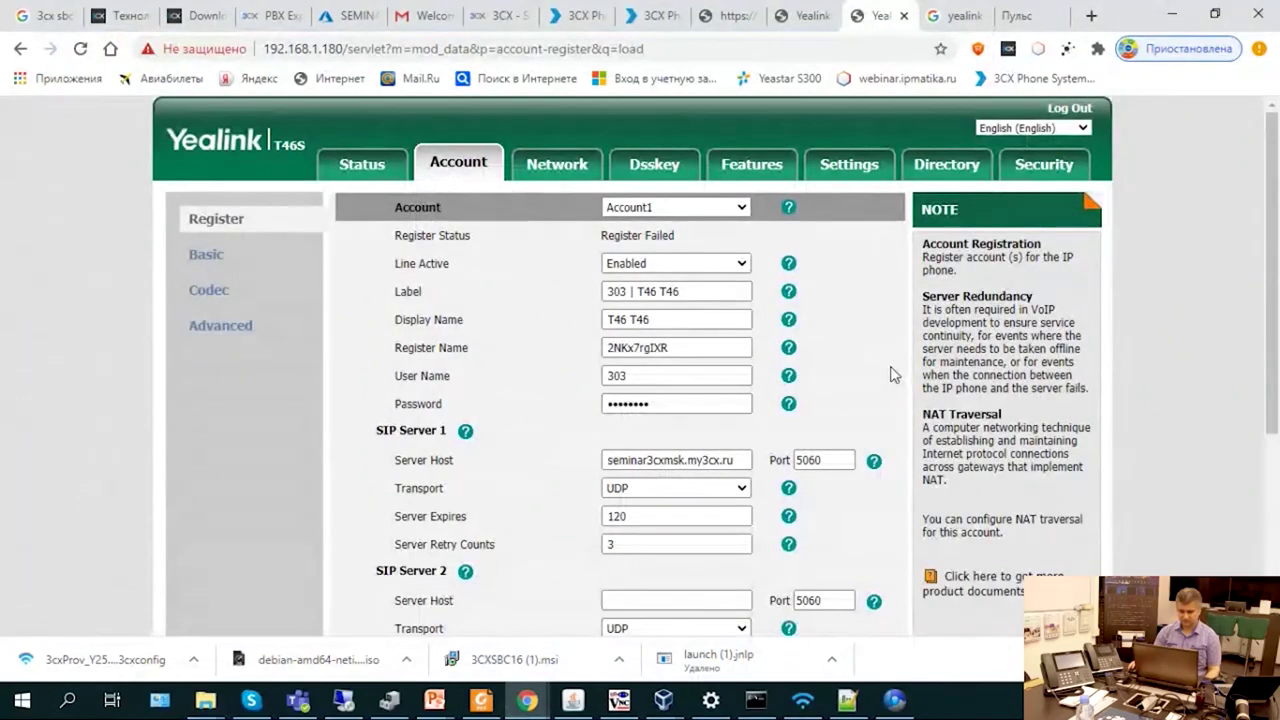
scroll(893, 374, "down", 3)
scroll(893, 374, "up", 1)
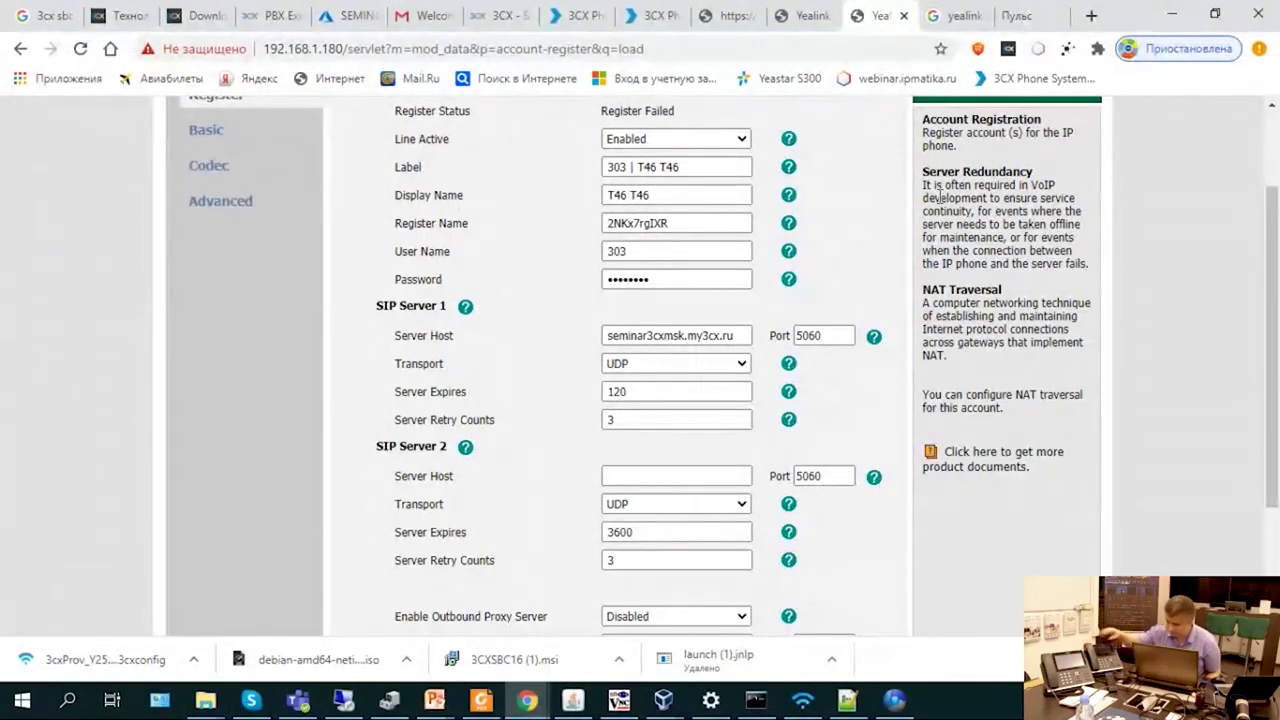
scroll(935, 500, "up", 2)
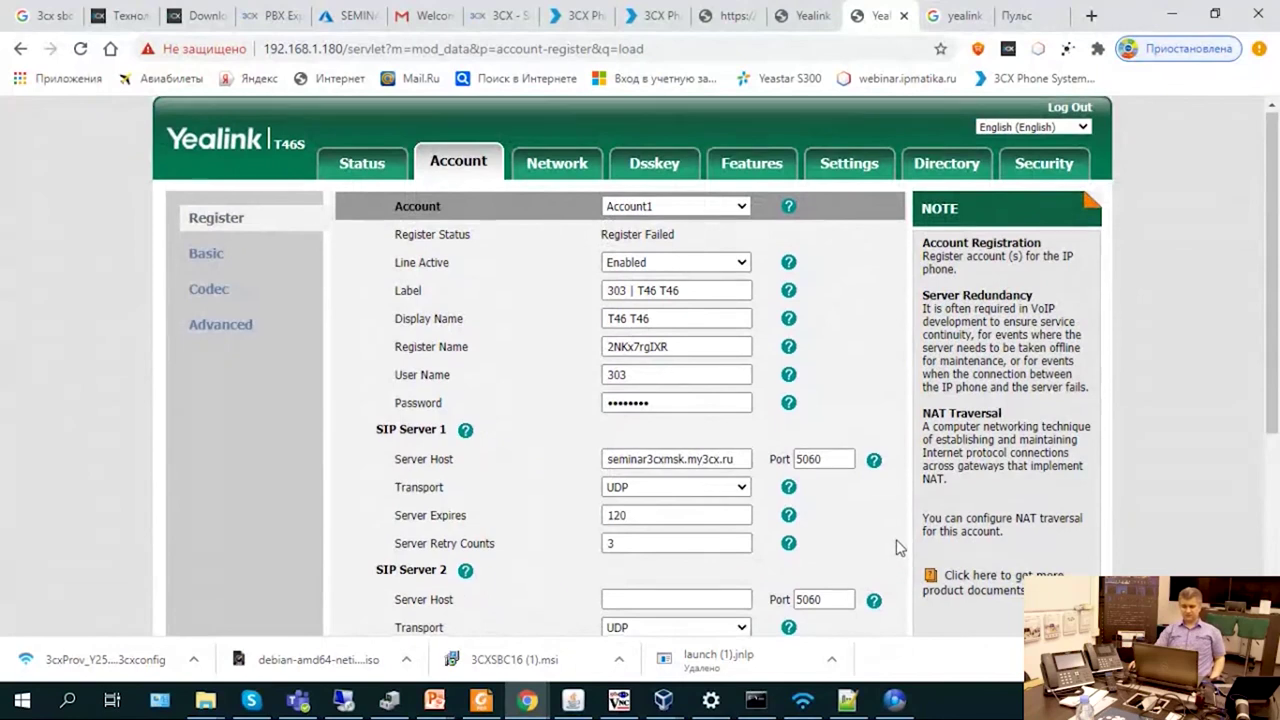
scroll(897, 552, "down", 3)
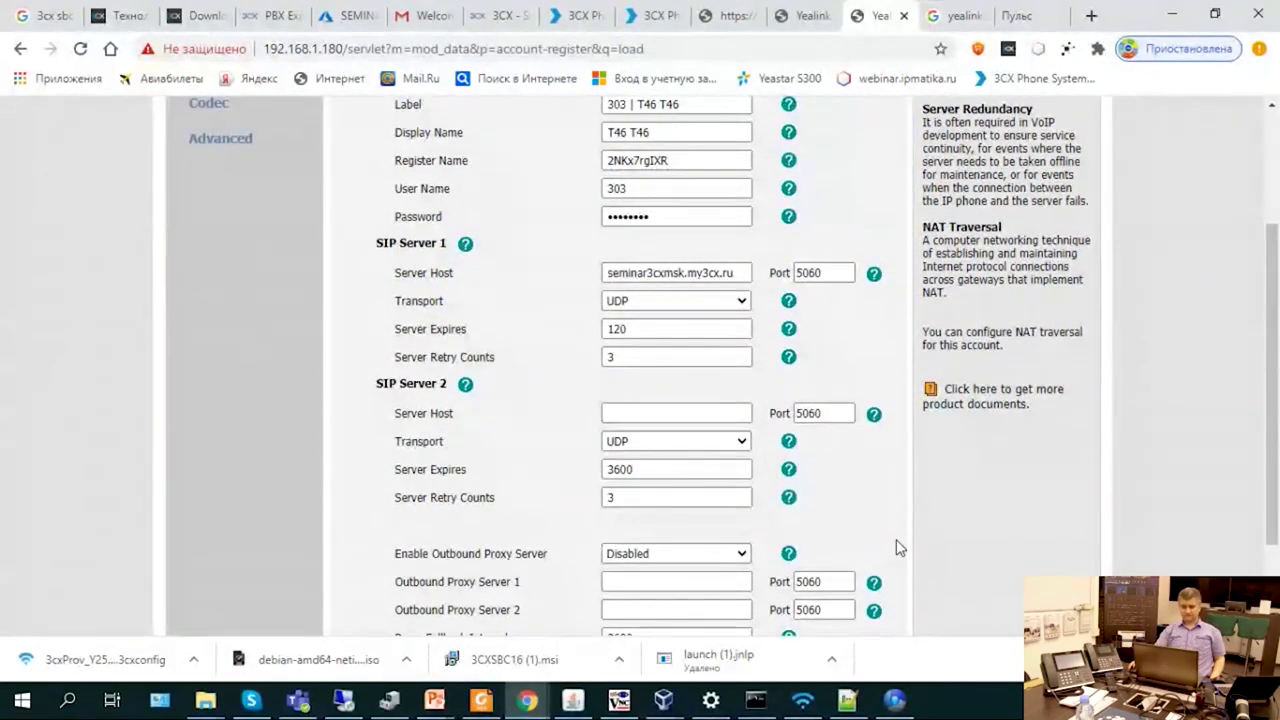
scroll(897, 548, "up", 3)
scroll(897, 548, "down", 5)
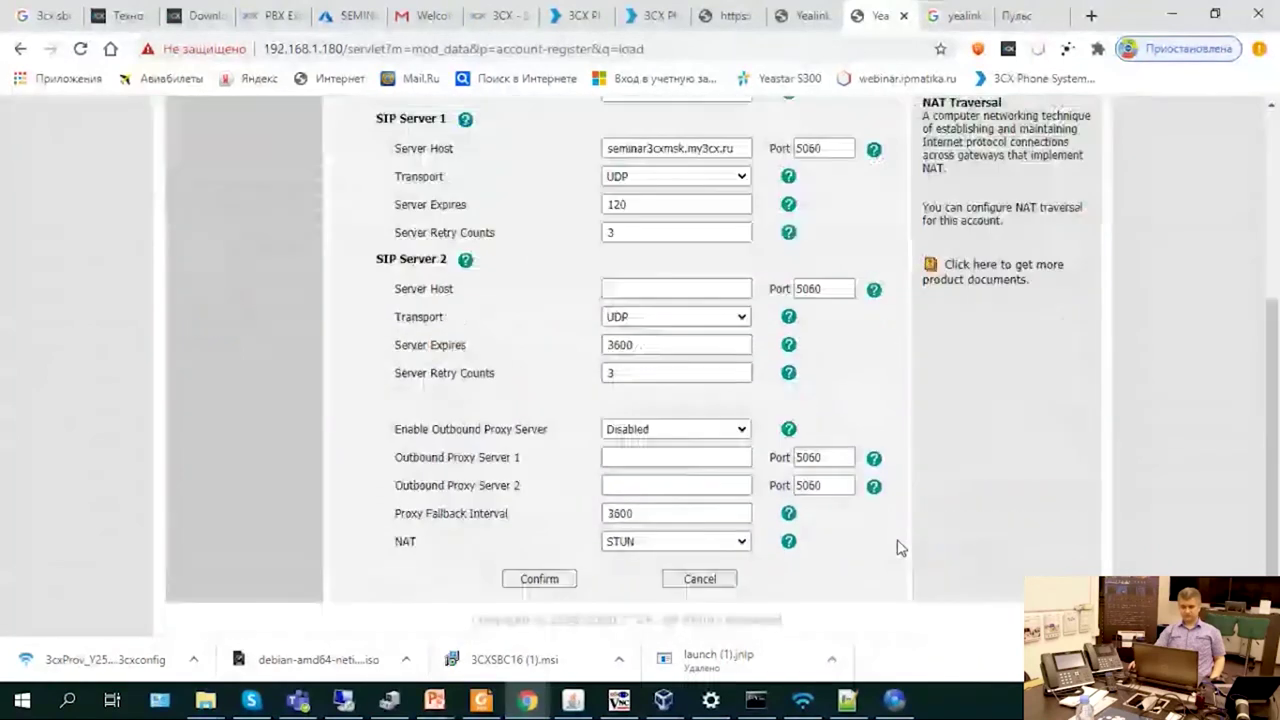
scroll(897, 548, "up", 5)
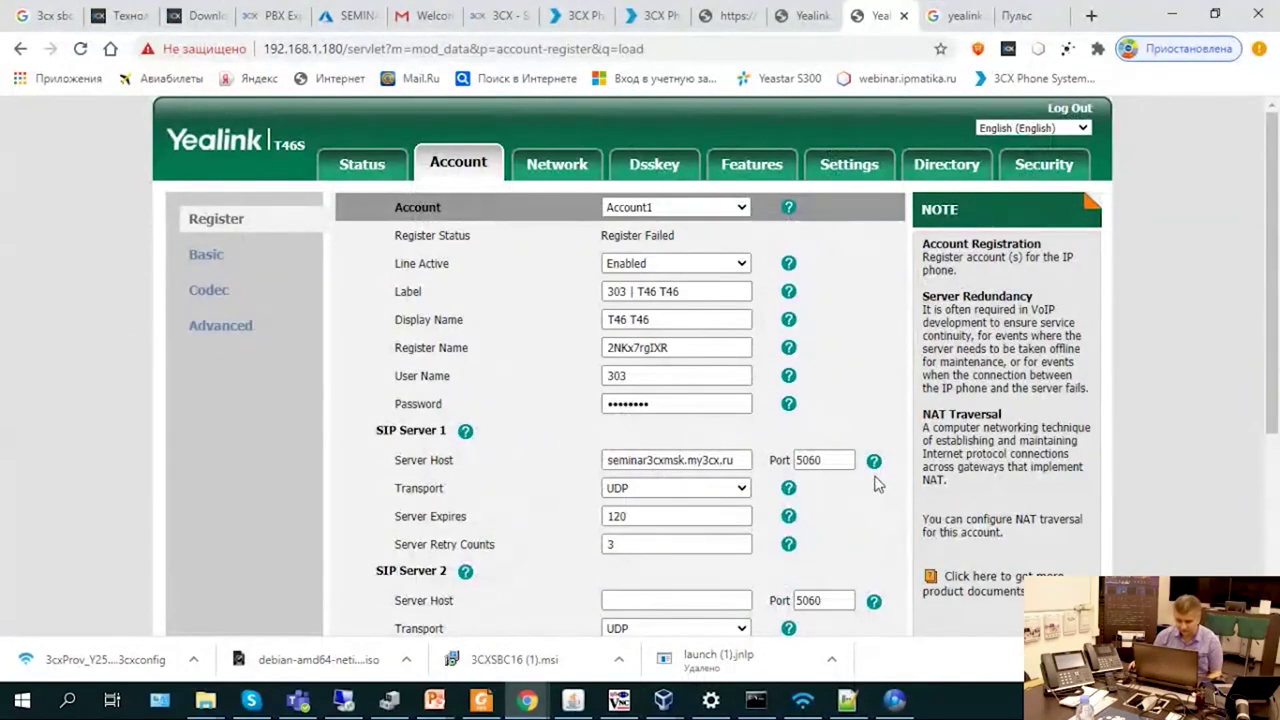
scroll(876, 484, "down", 3)
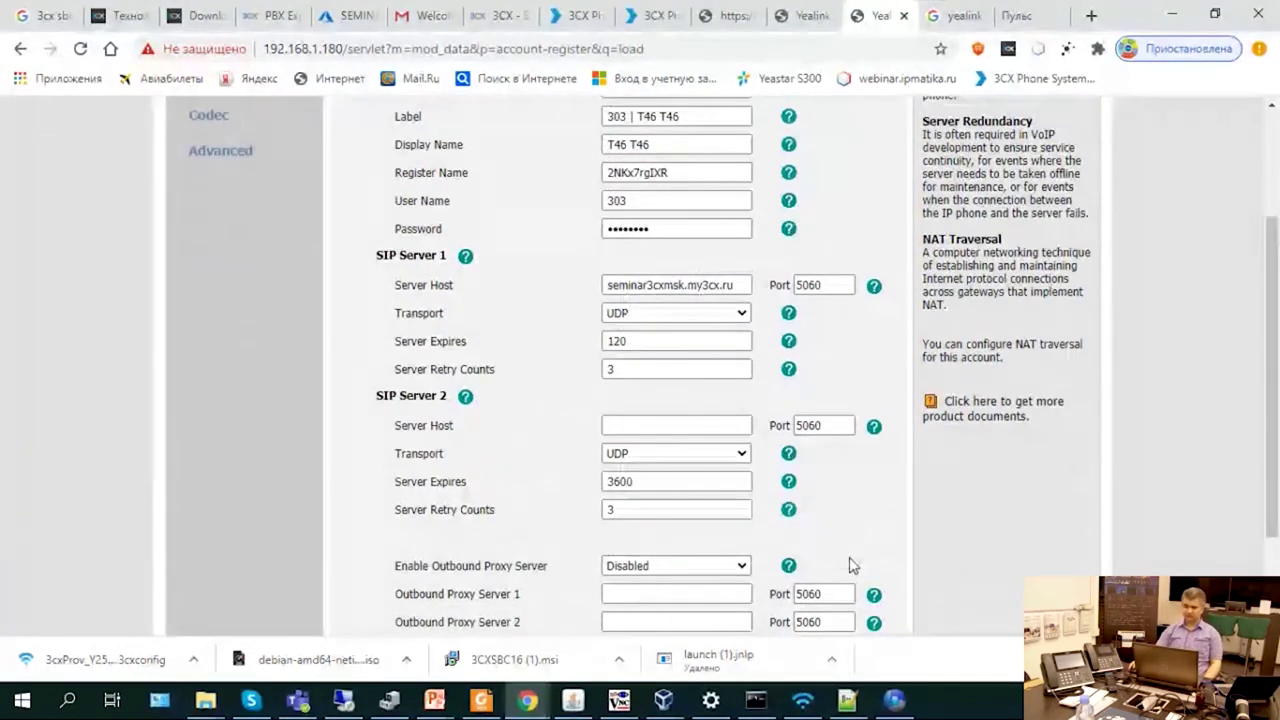
scroll(852, 566, "down", 2)
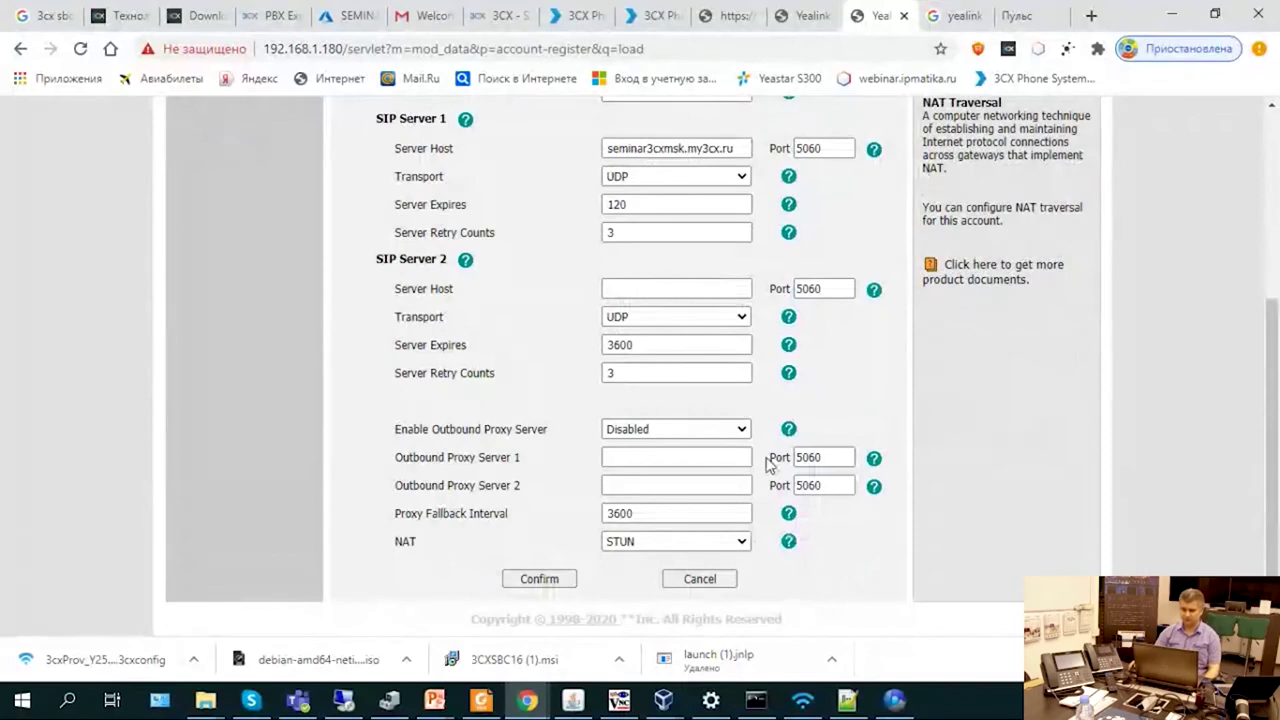
scroll(974, 337, "up", 5)
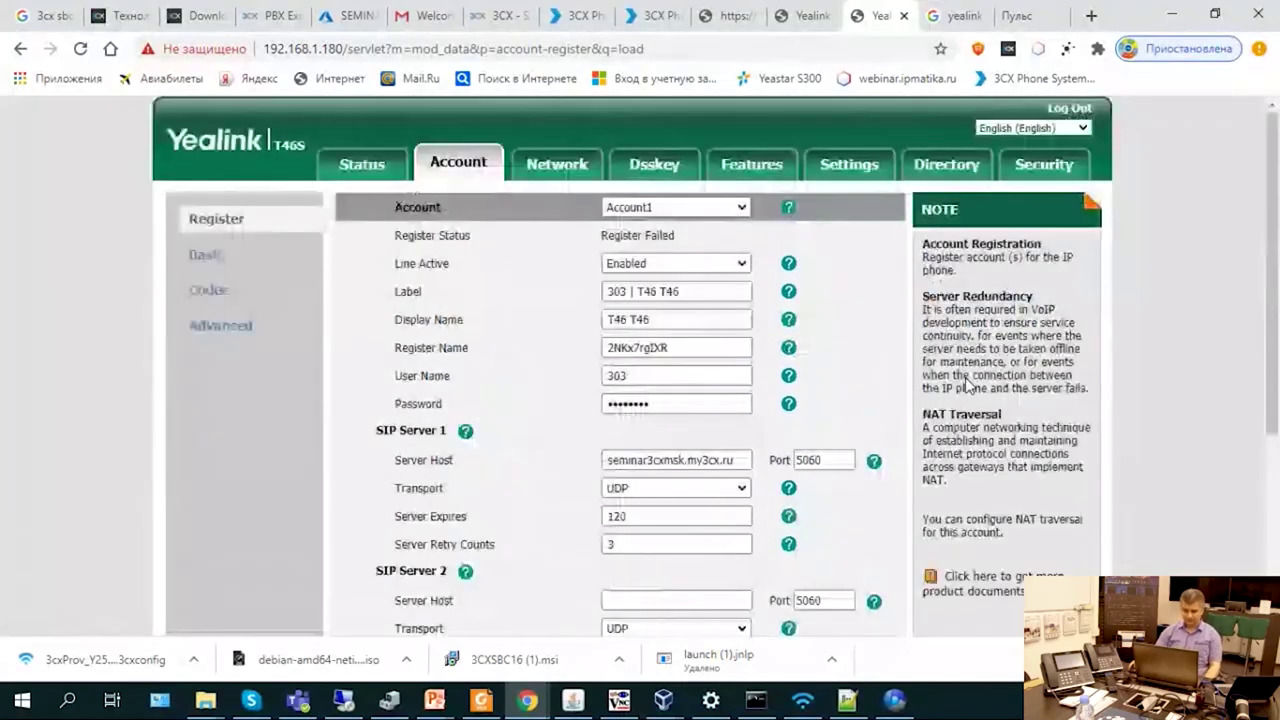
Step: Read through the remote IP phone users (STUN) slides in Foxit Reader, then switch to the conference window
left_click(481, 700)
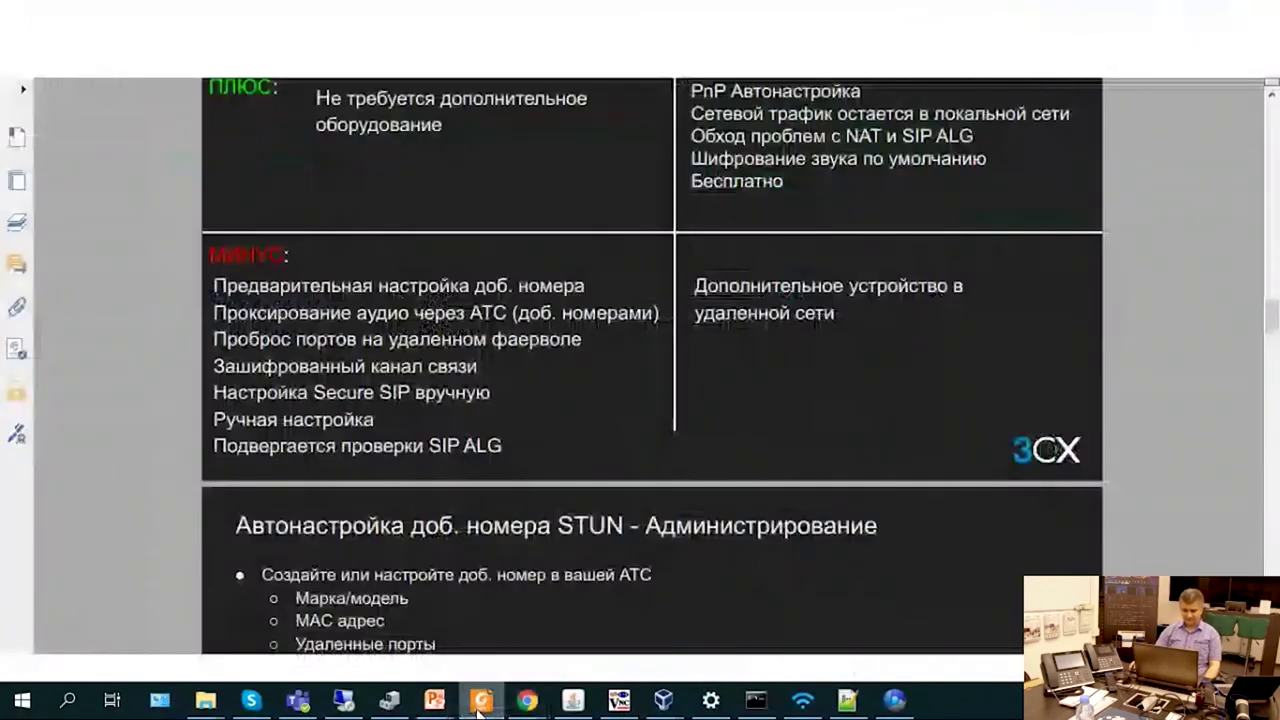
scroll(542, 428, "up", 6)
scroll(558, 396, "up", 20)
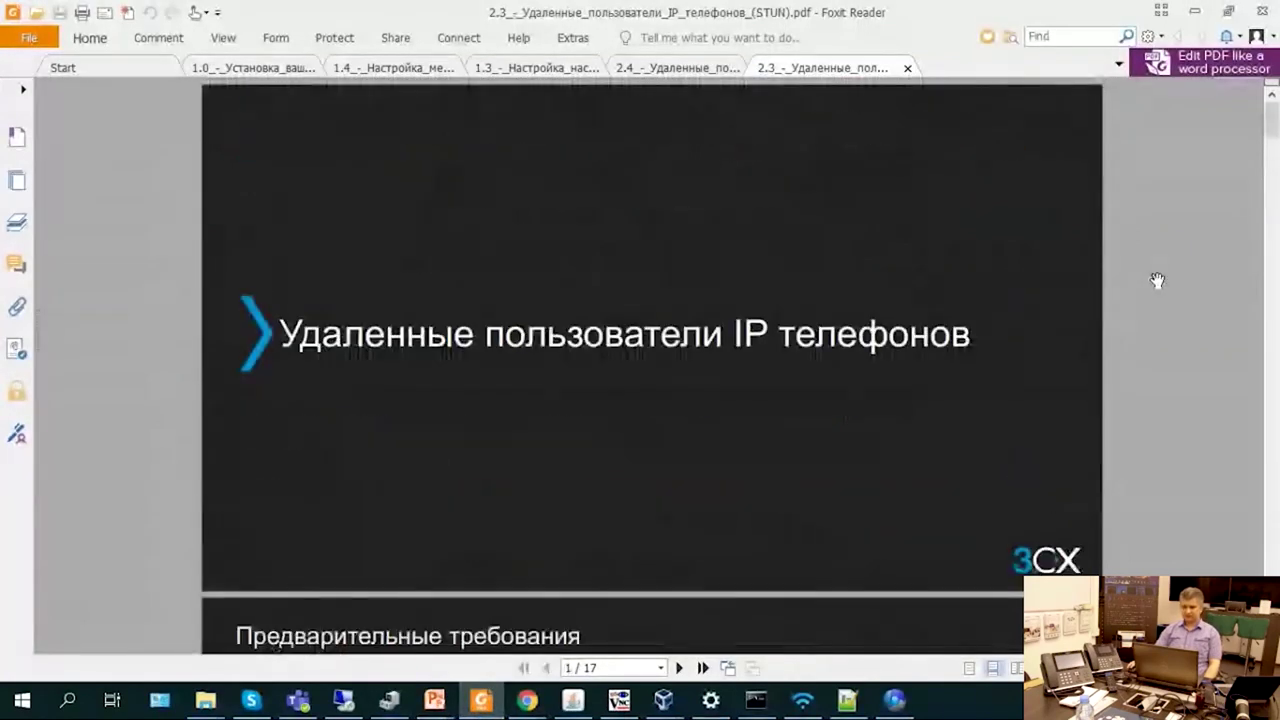
scroll(1157, 280, "down", 20)
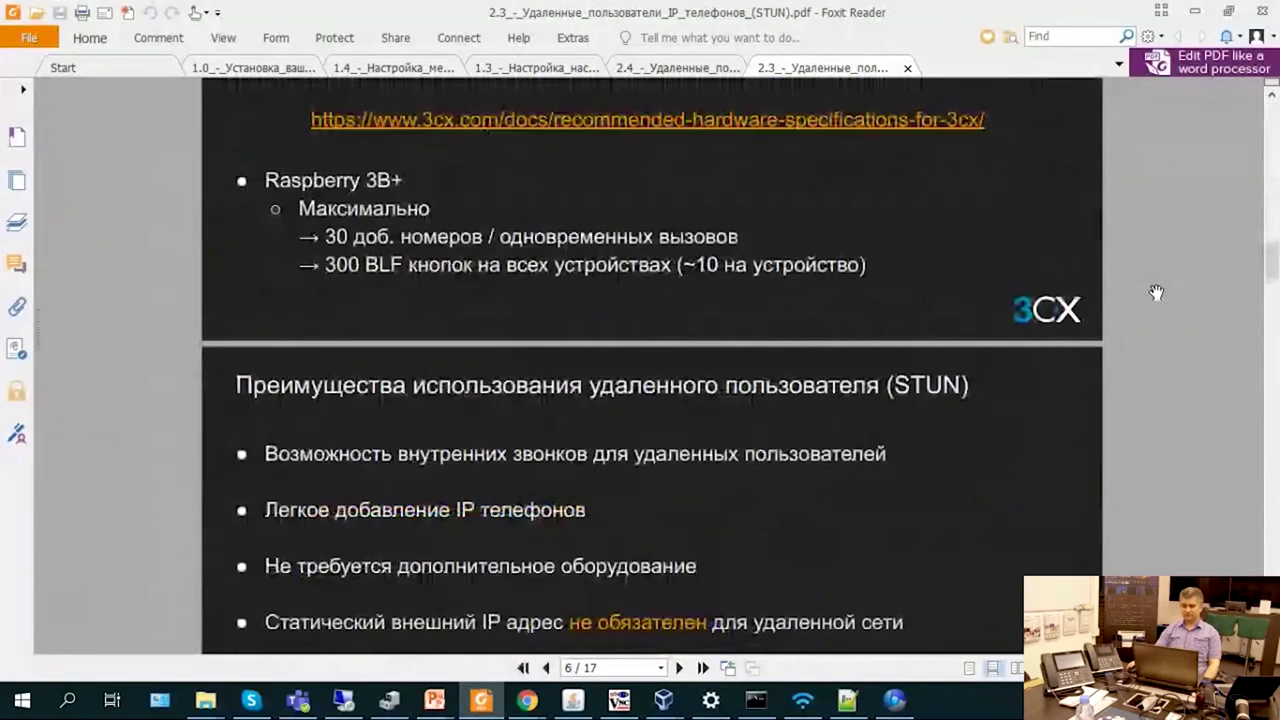
scroll(1157, 292, "down", 9)
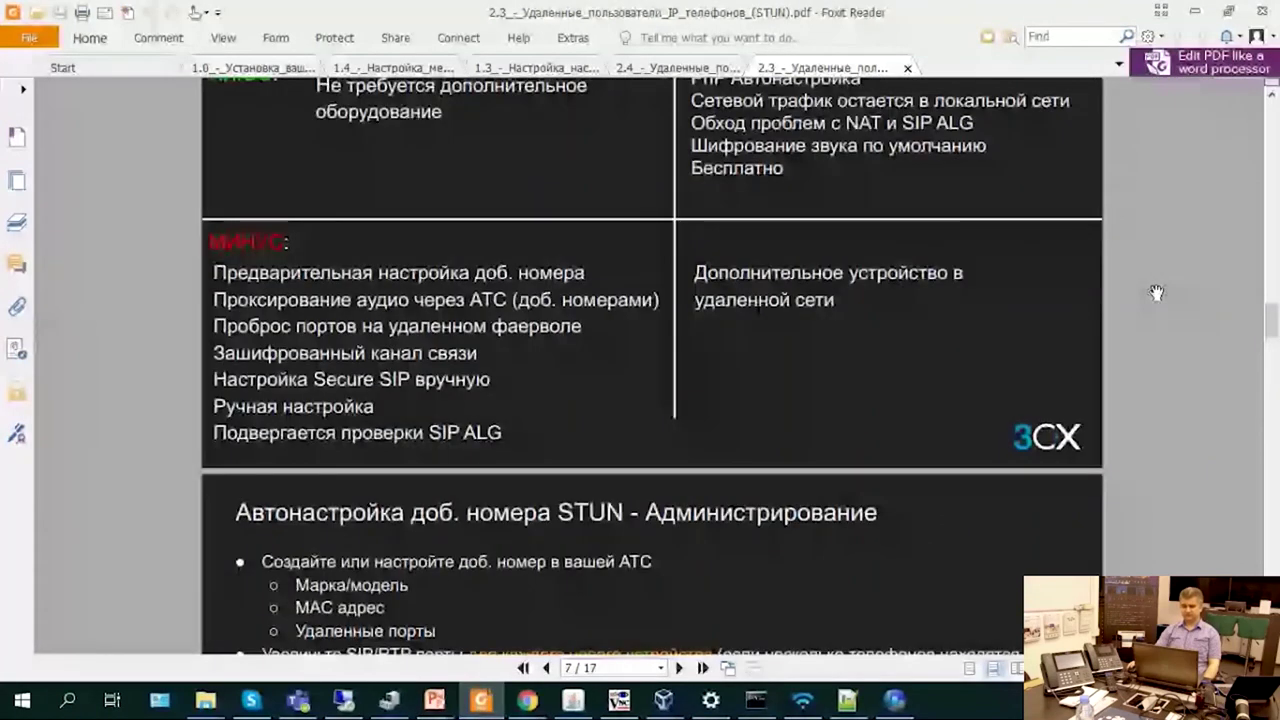
scroll(1157, 292, "down", 20)
scroll(1157, 292, "down", 20)
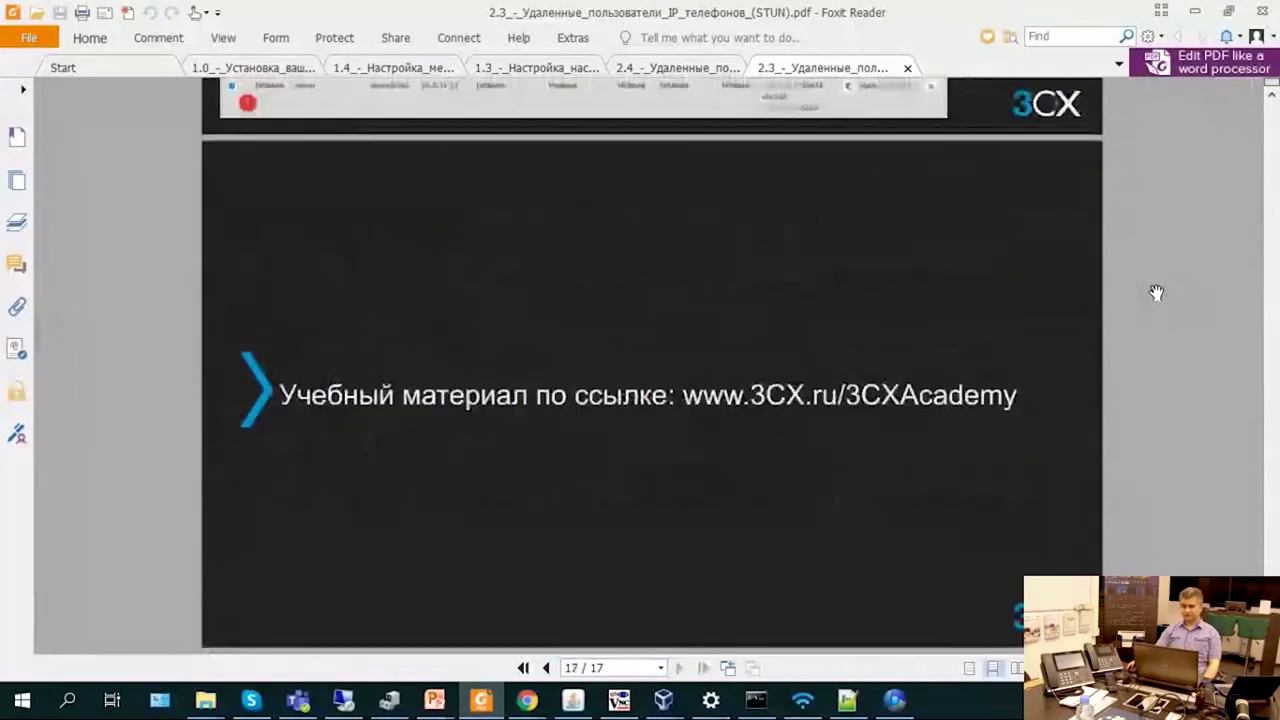
left_click(1194, 10)
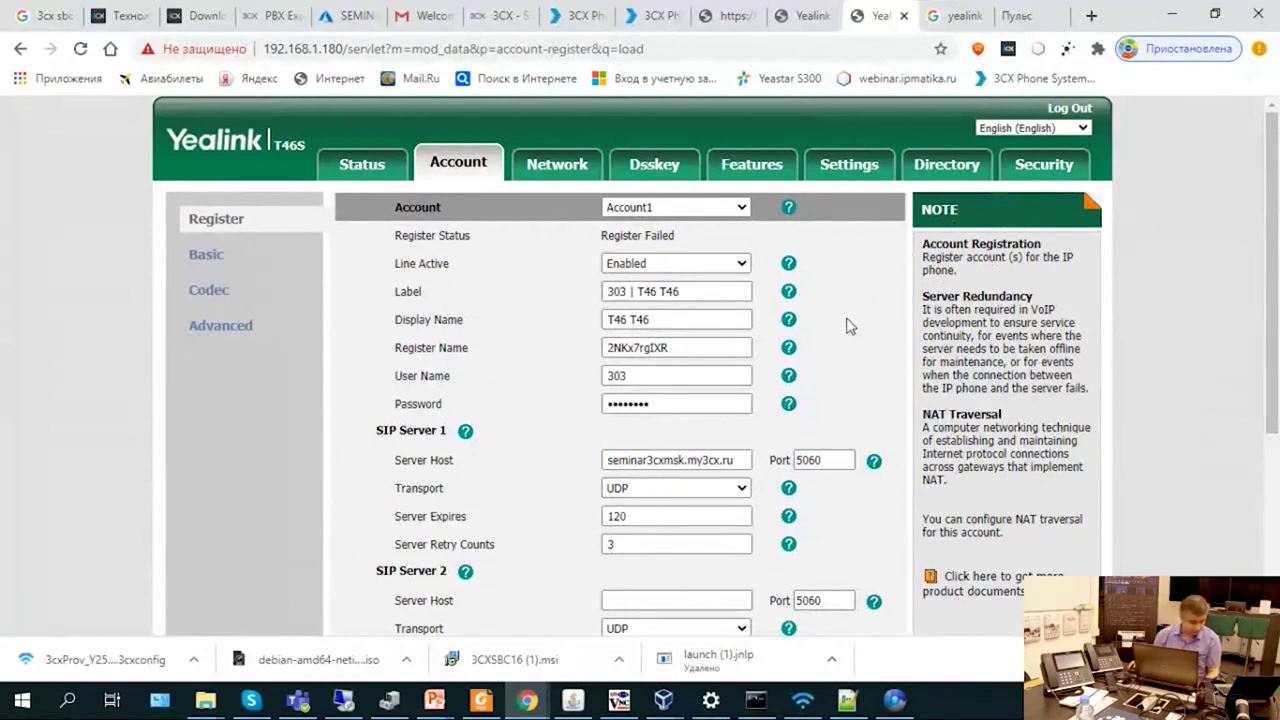
key("alt+Tab")
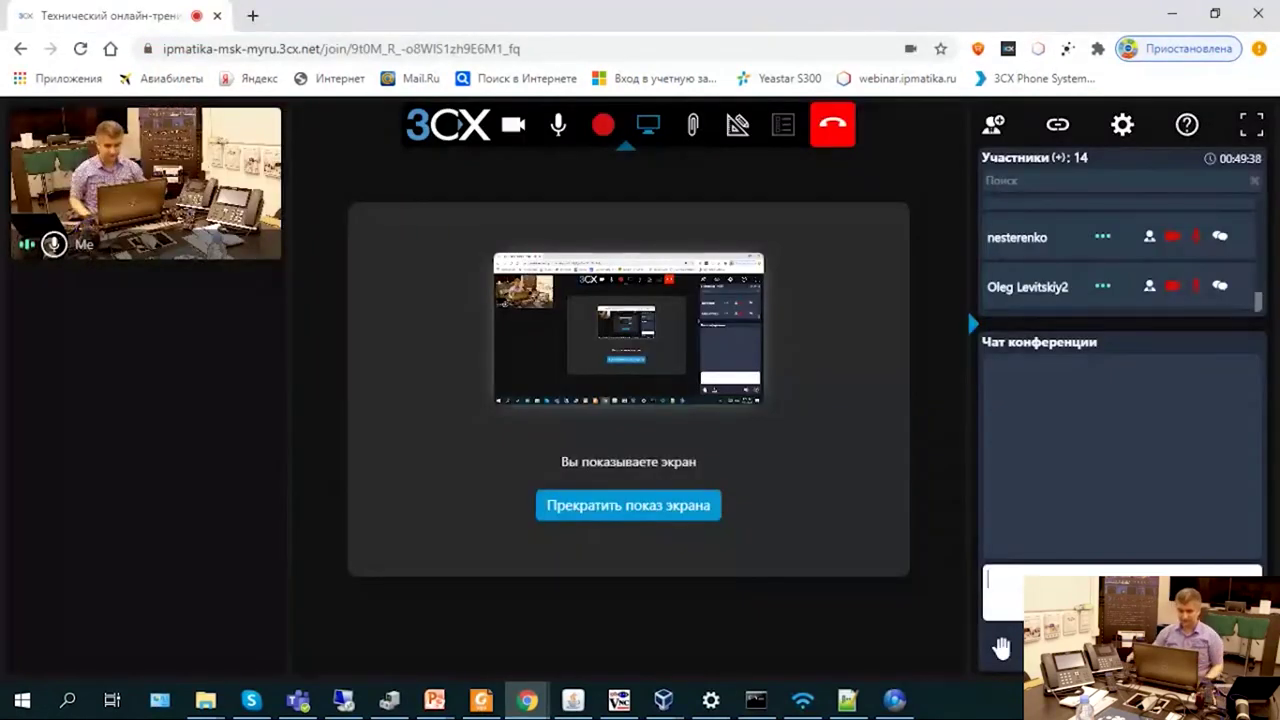